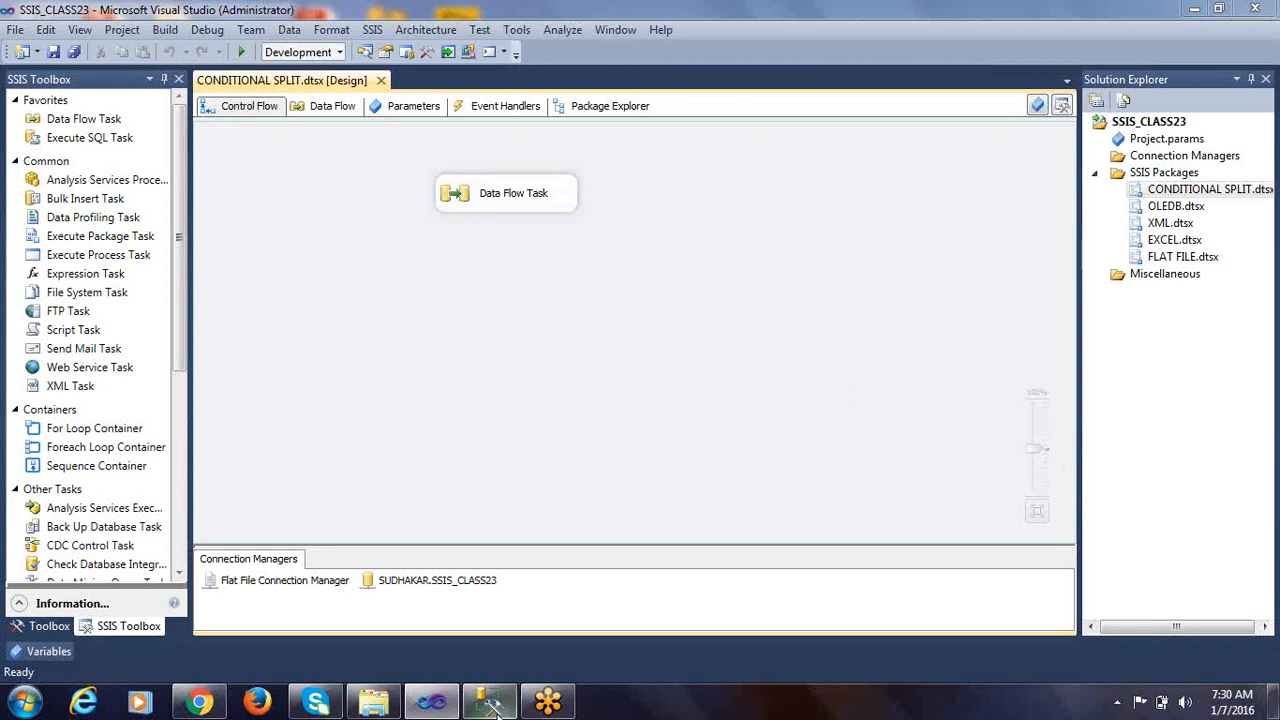
Switch to File Explorer and open the emp_fixed text document from the DATASOURCES folder, moving its window clear of the folder list
click(373, 702)
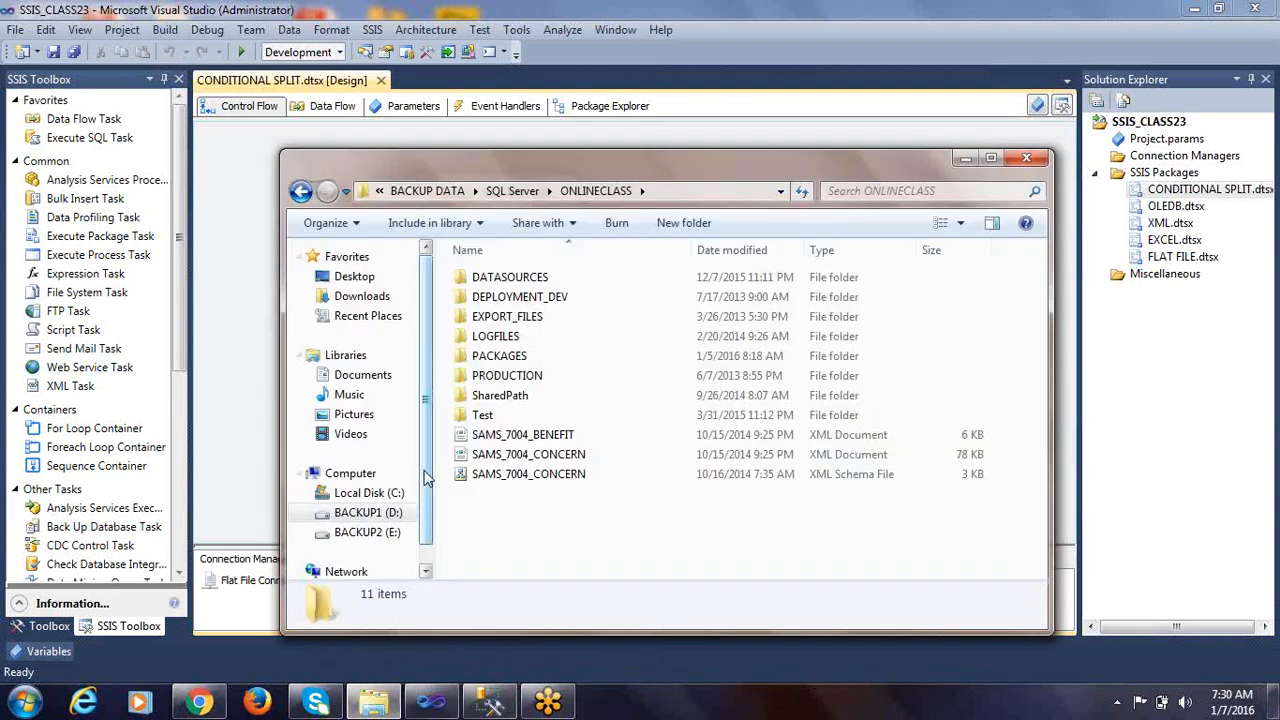
double_click(500, 280)
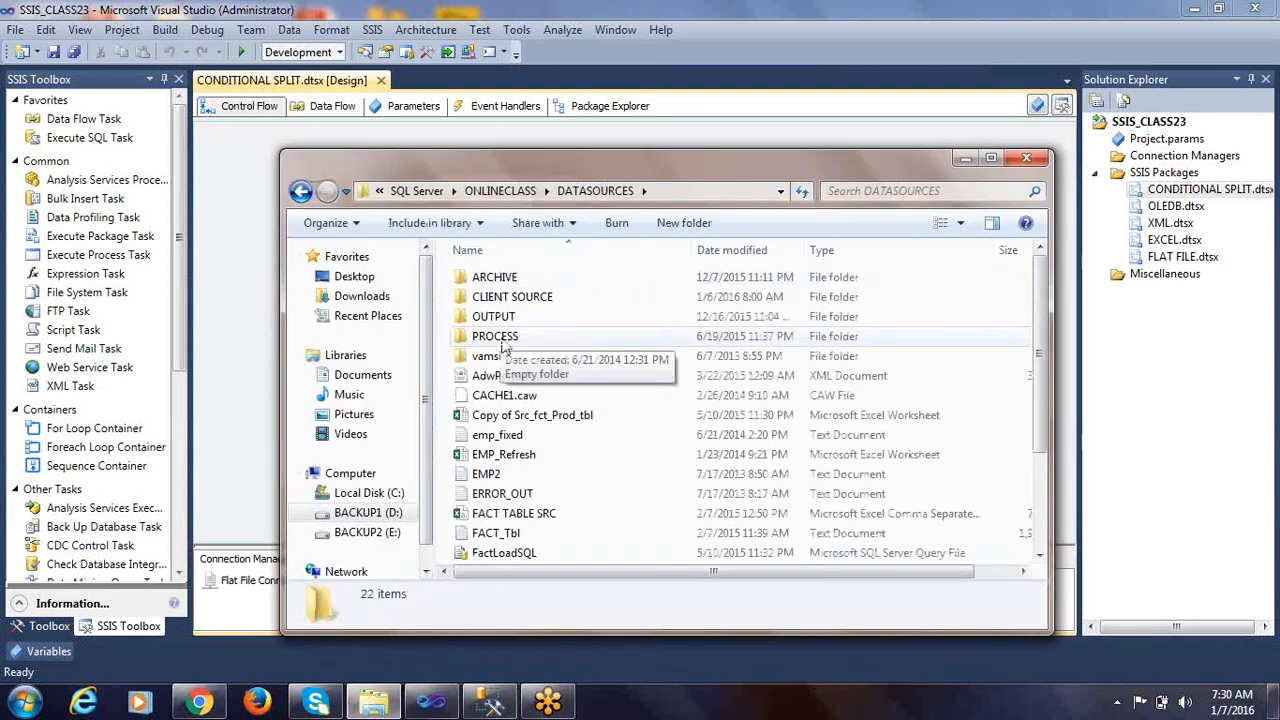
click(527, 300)
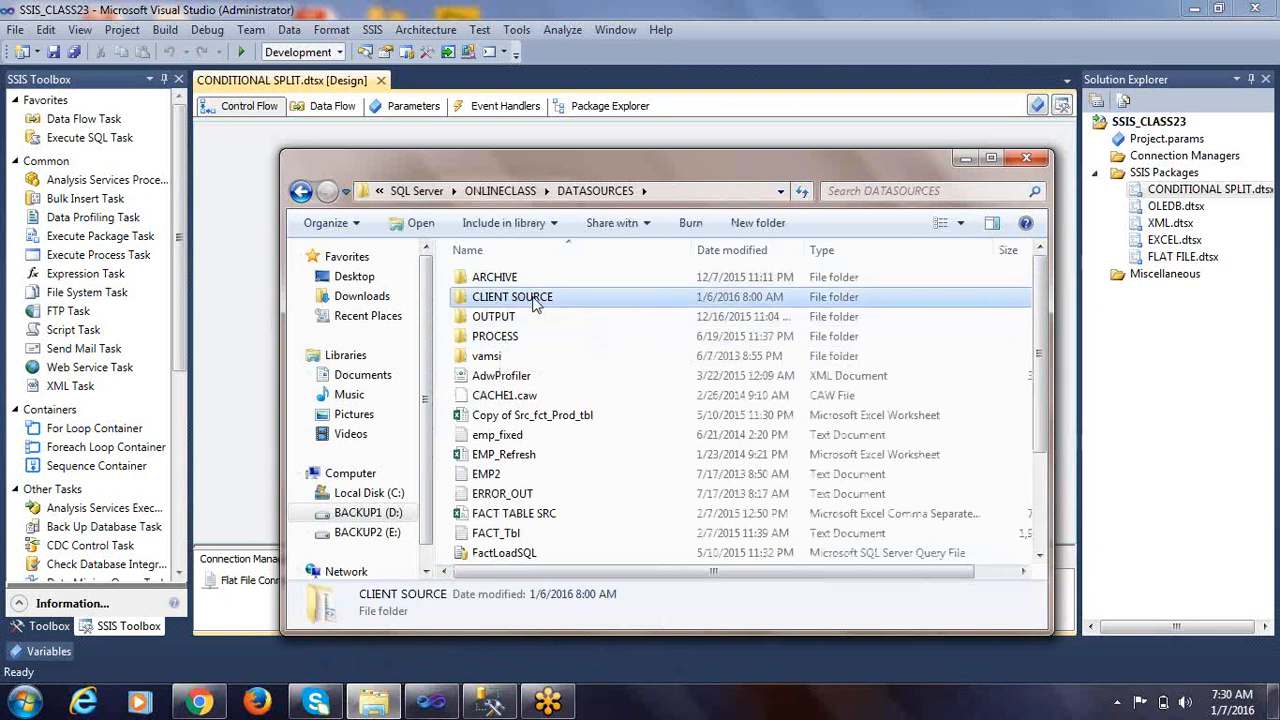
double_click(532, 303)
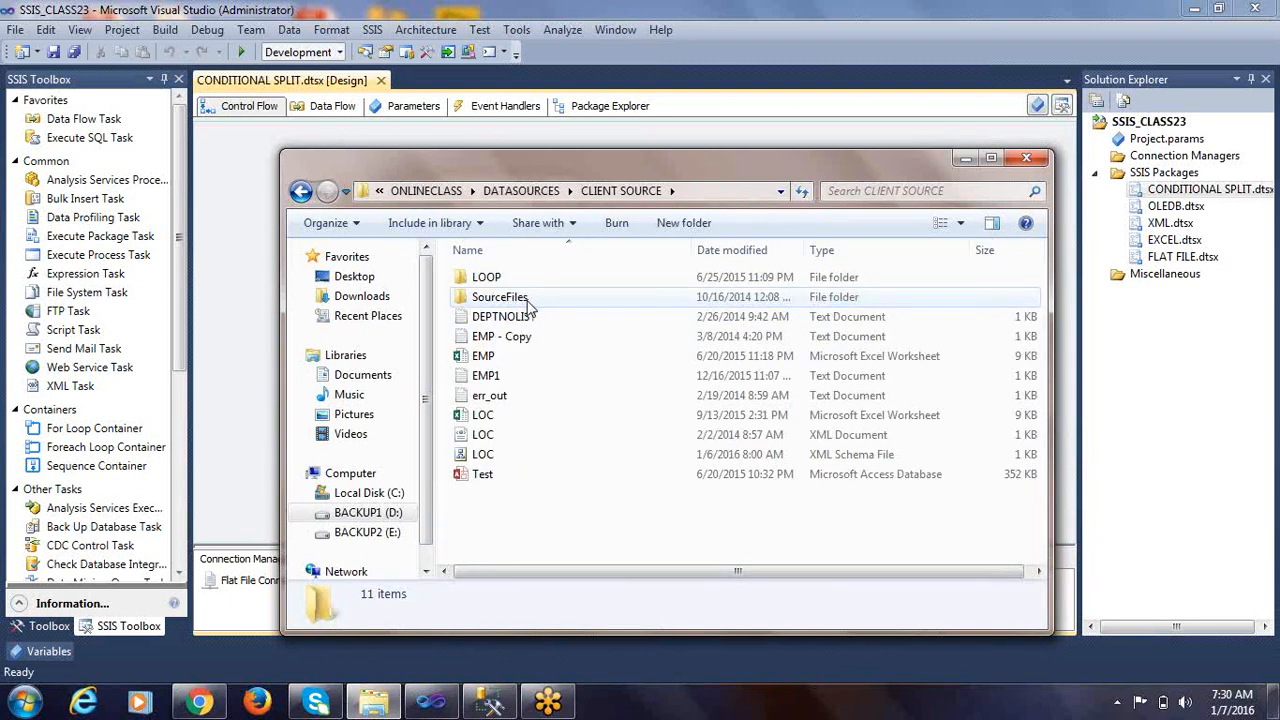
key(BackSpace)
click(525, 440)
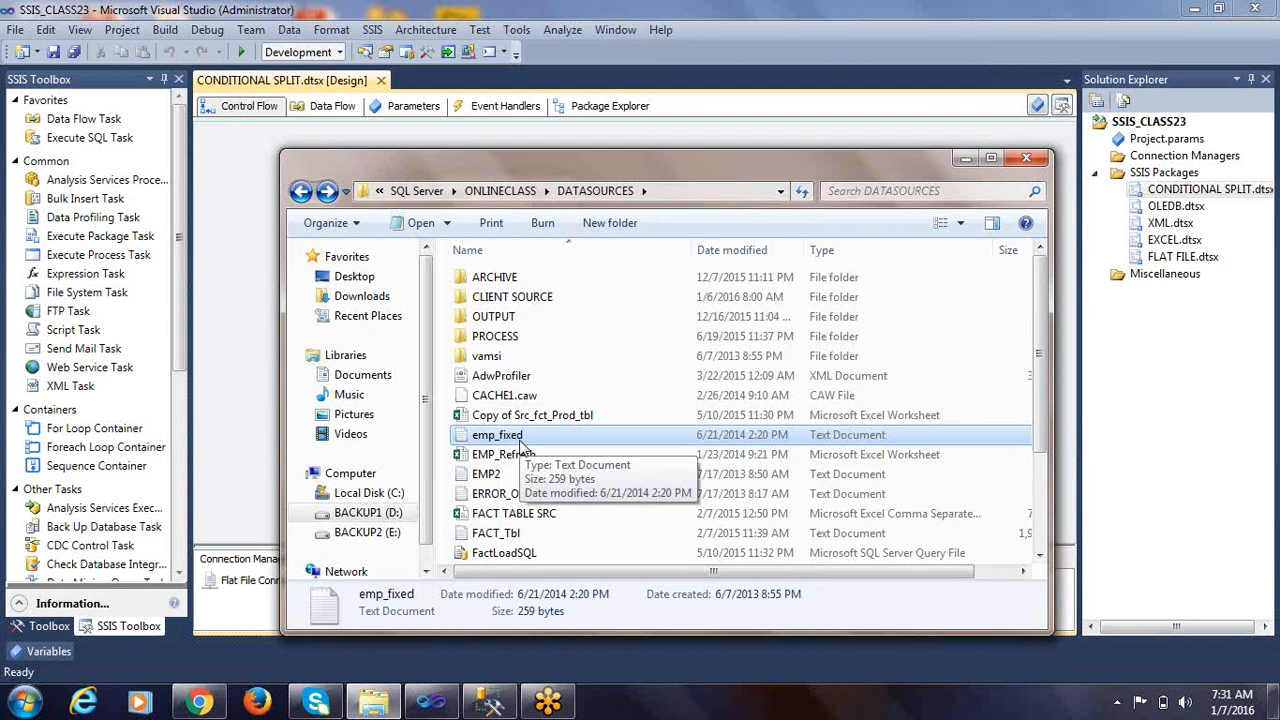
double_click(530, 444)
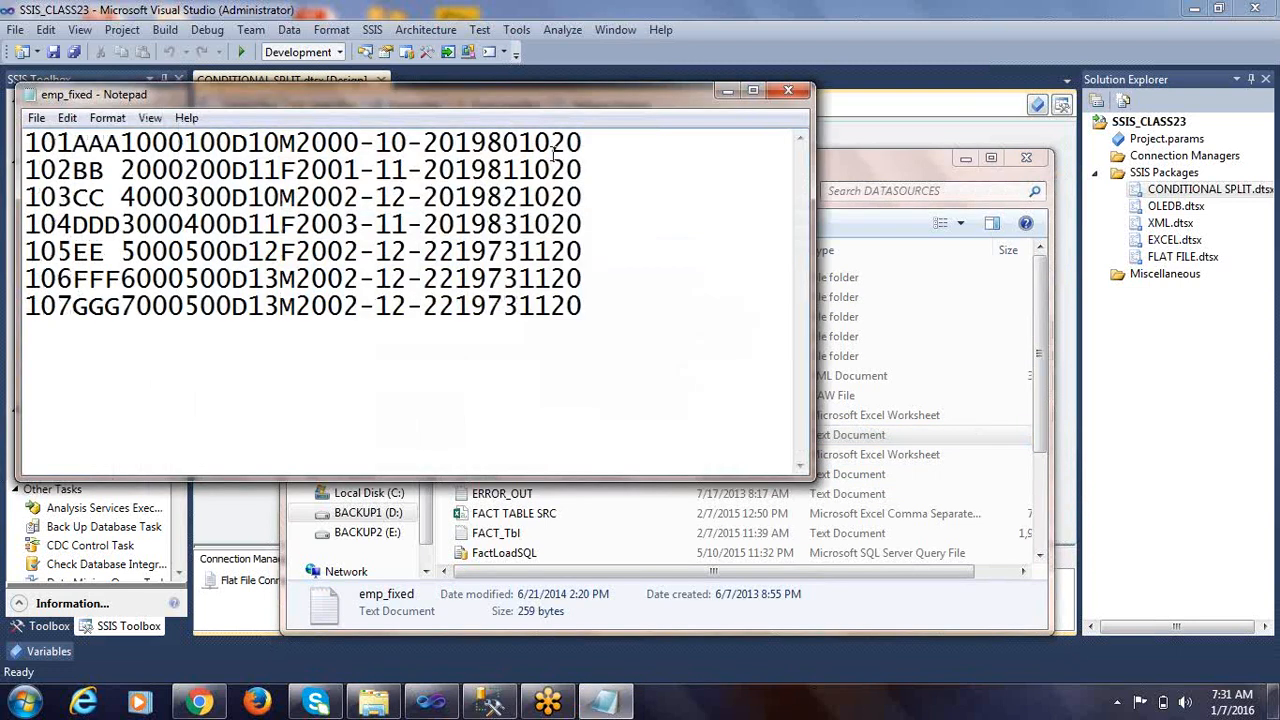
drag(488, 104, 638, 161)
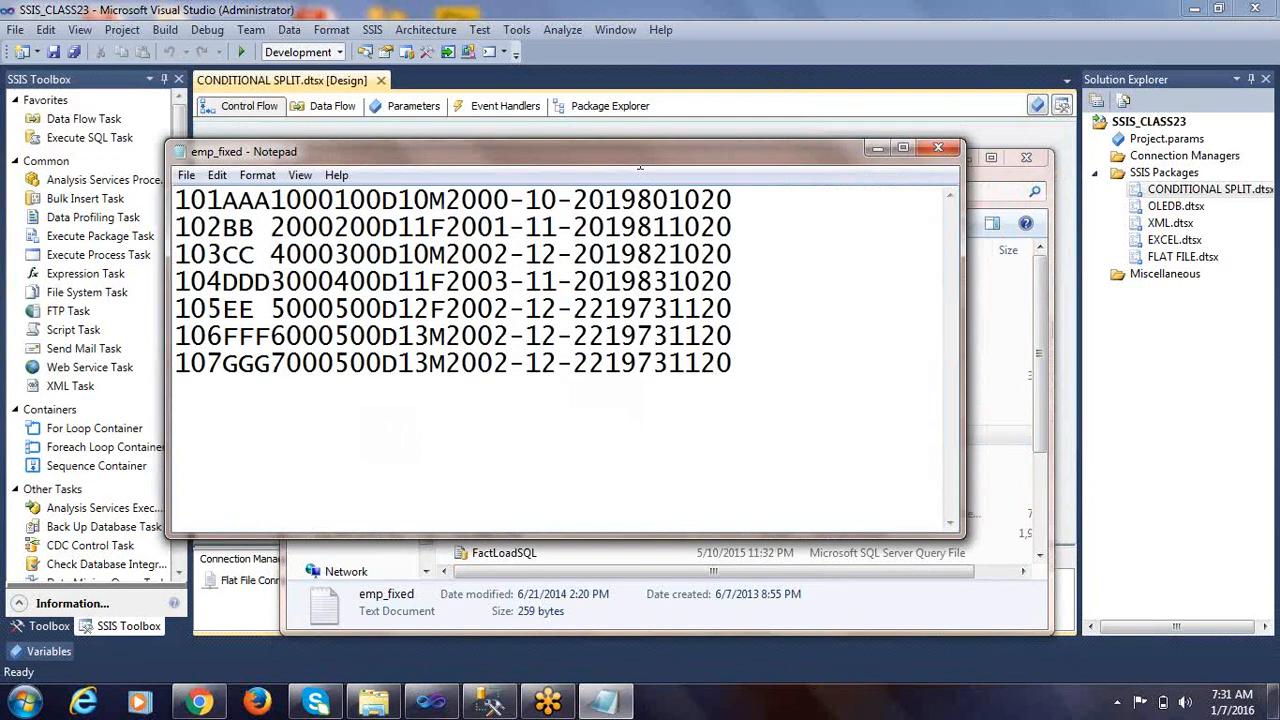
Examine the fixed-width employee records in emp_fixed, checking the row lengths and the space padding in the second record
drag(744, 200, 6, 212)
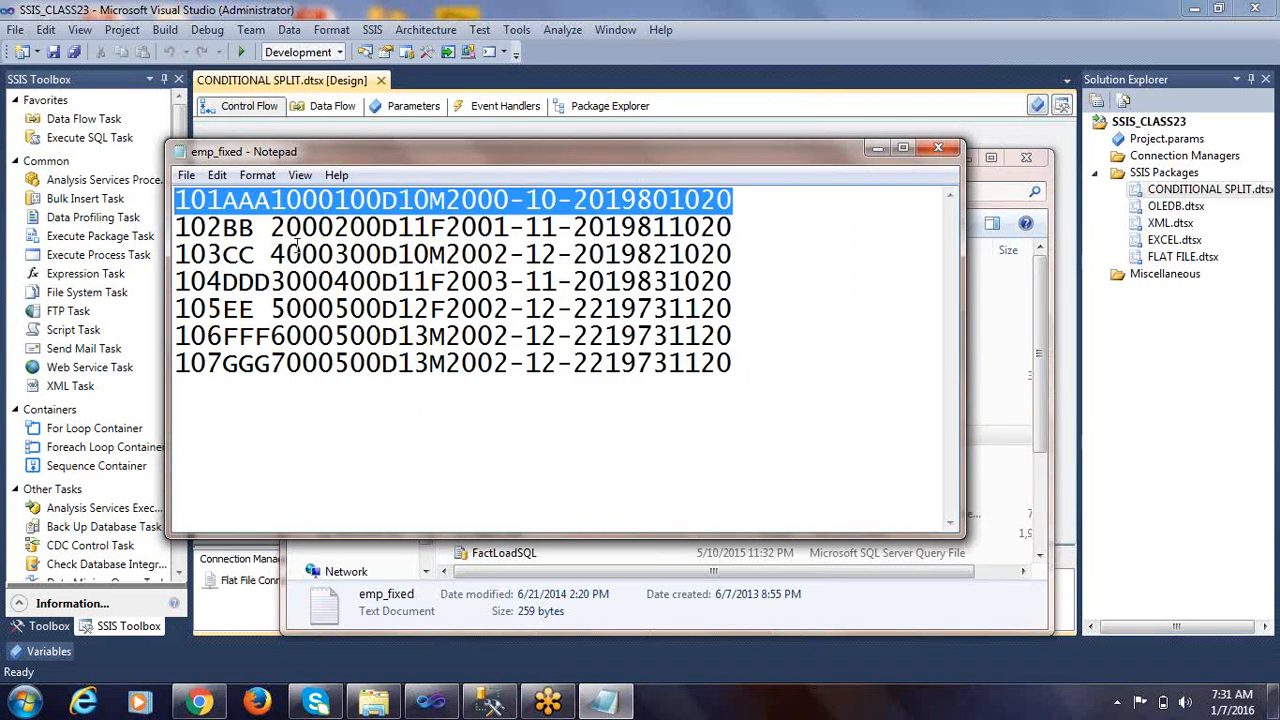
click(658, 216)
drag(256, 227, 270, 227)
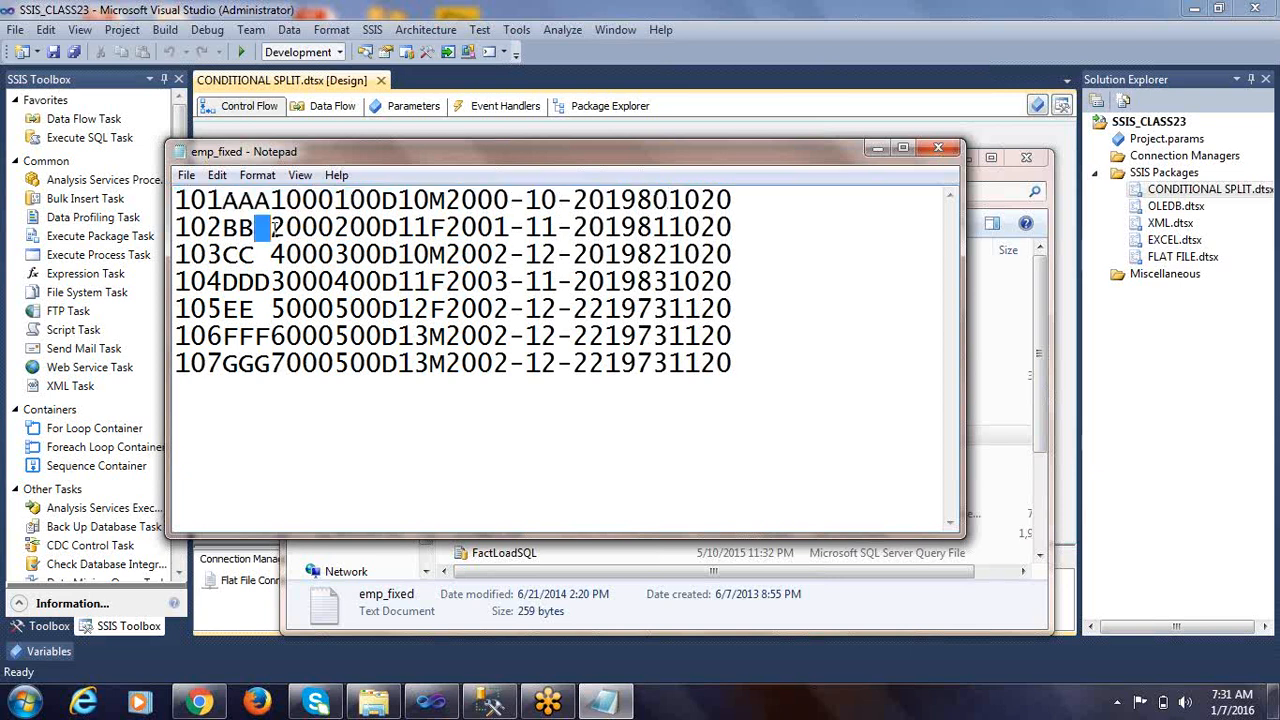
drag(730, 227, 5, 204)
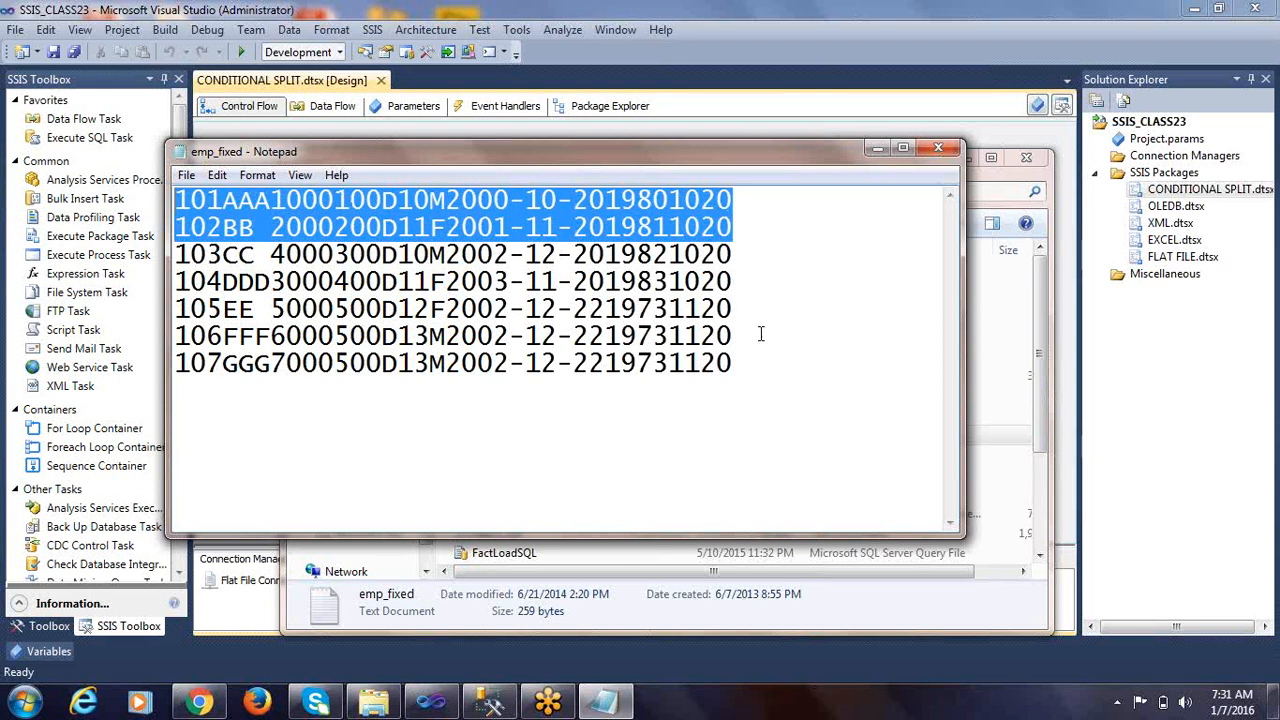
click(738, 369)
key(ctrl+a)
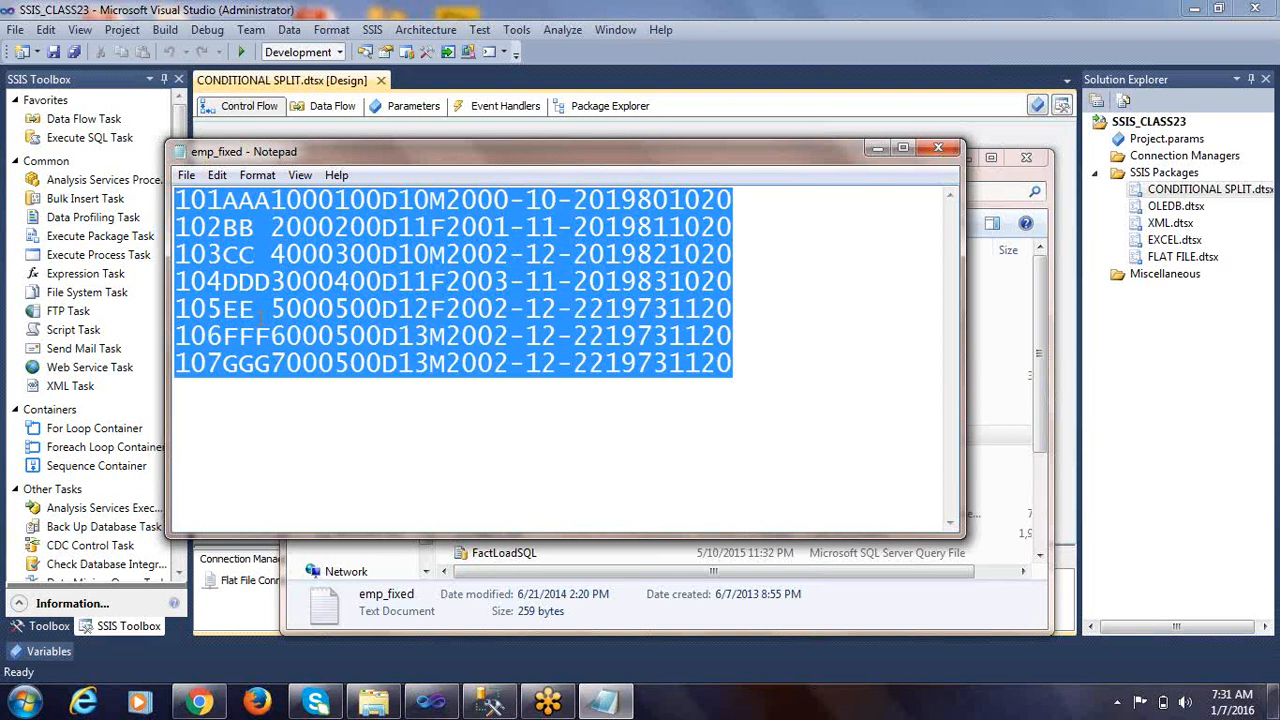
click(1040, 390)
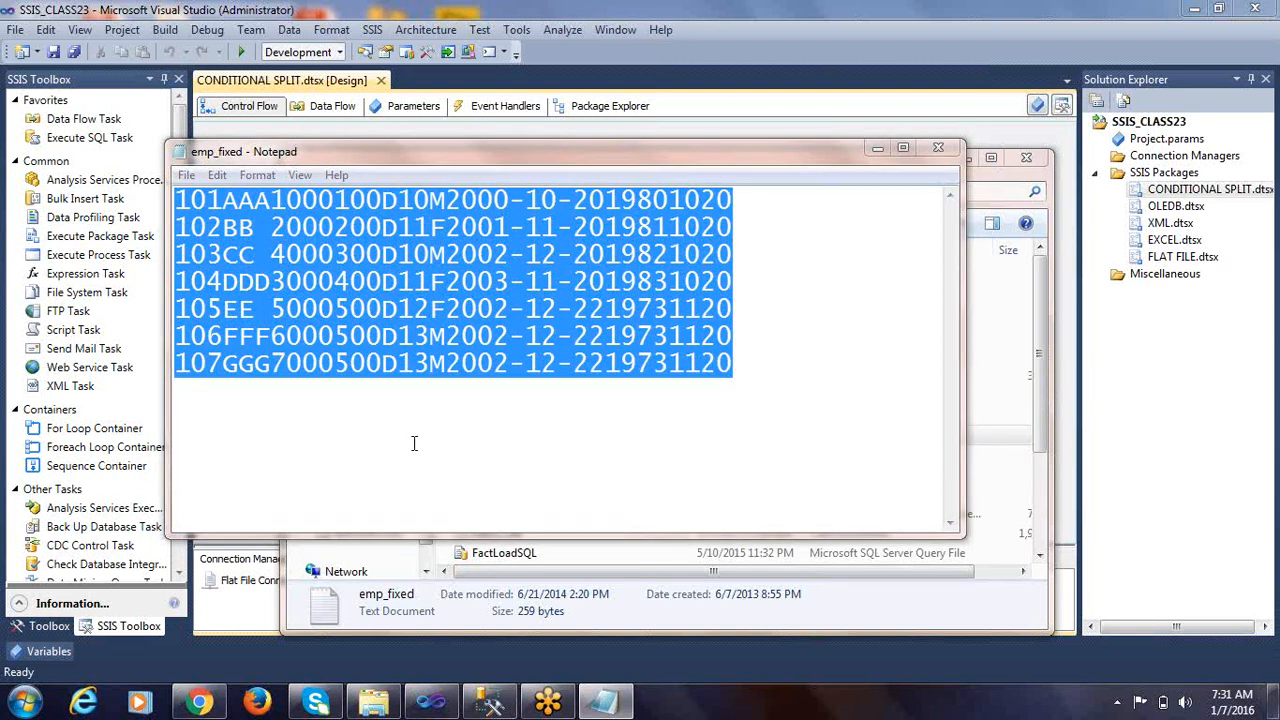
drag(736, 200, 155, 198)
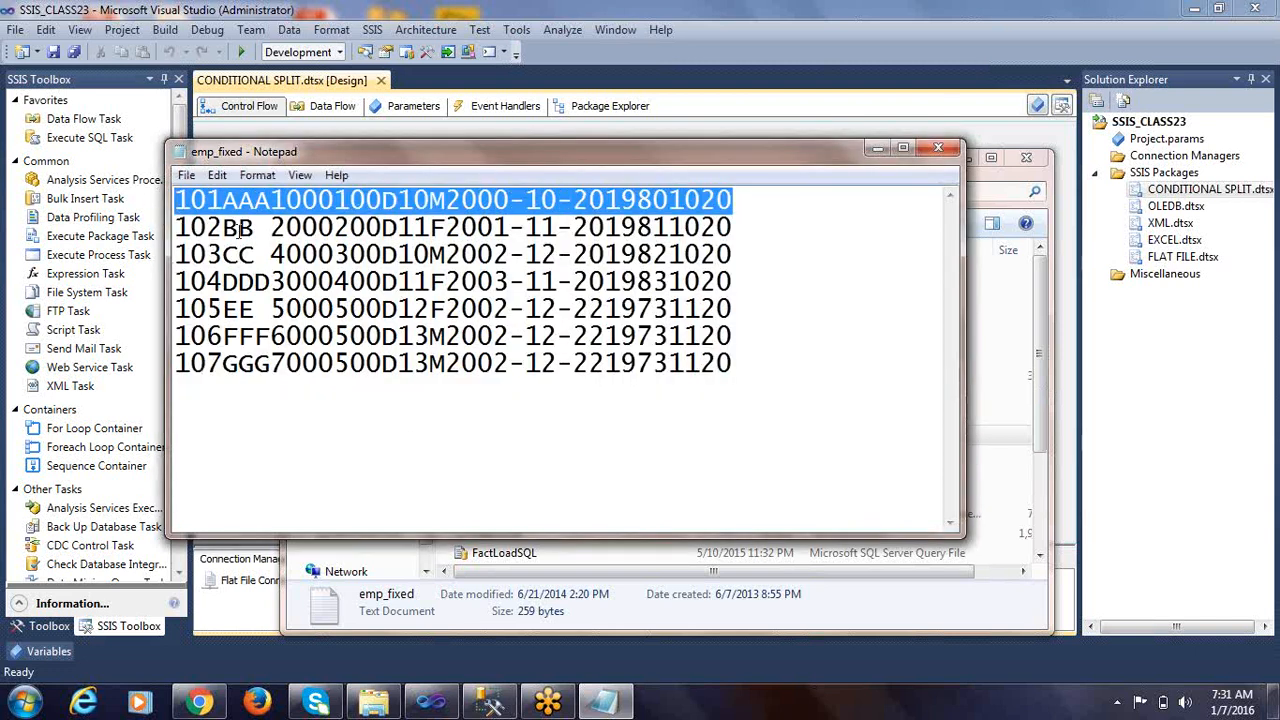
drag(754, 366, 3, 205)
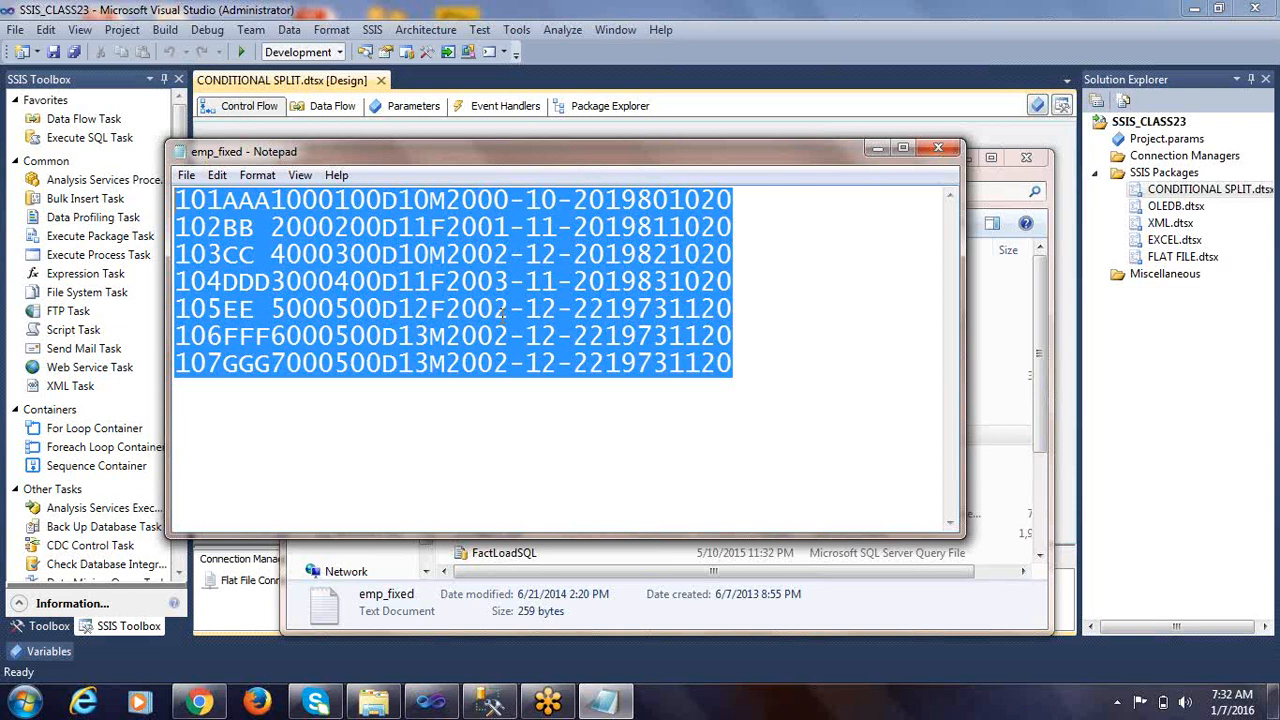
click(722, 200)
drag(724, 200, 178, 199)
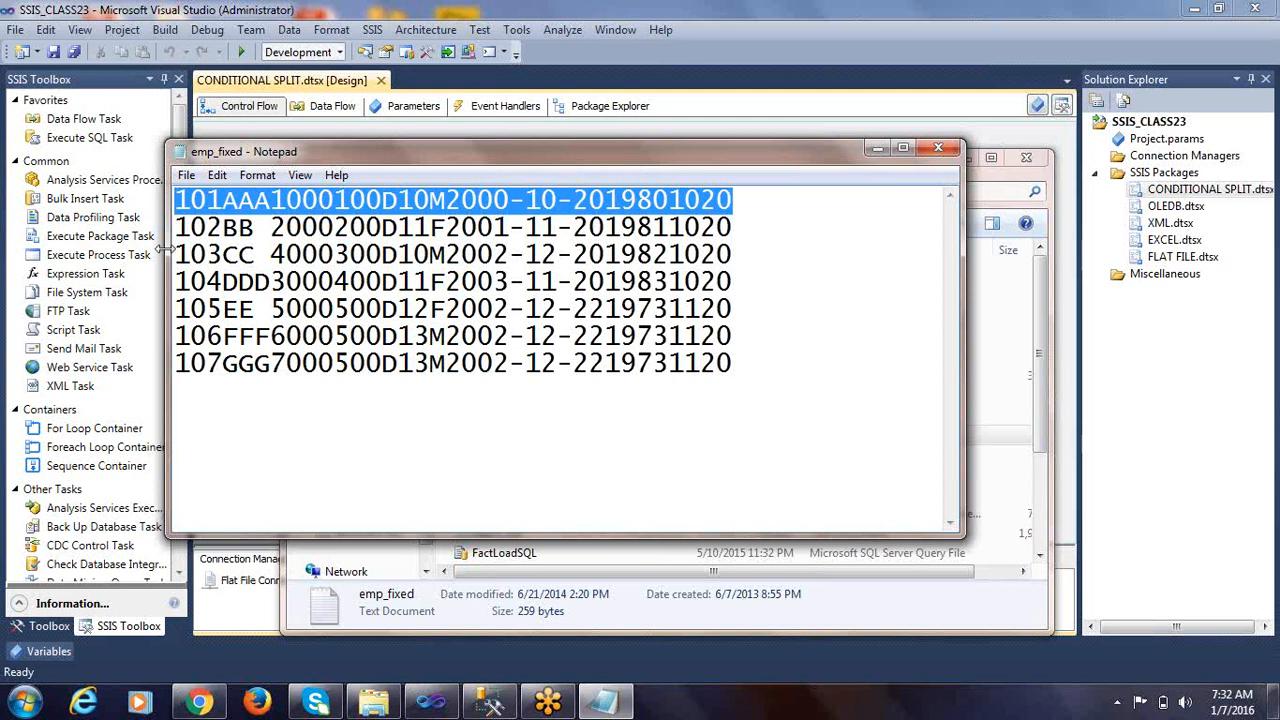
Copy the entire first record of emp_fixed
click(225, 210)
drag(753, 203, 77, 185)
right_click(211, 199)
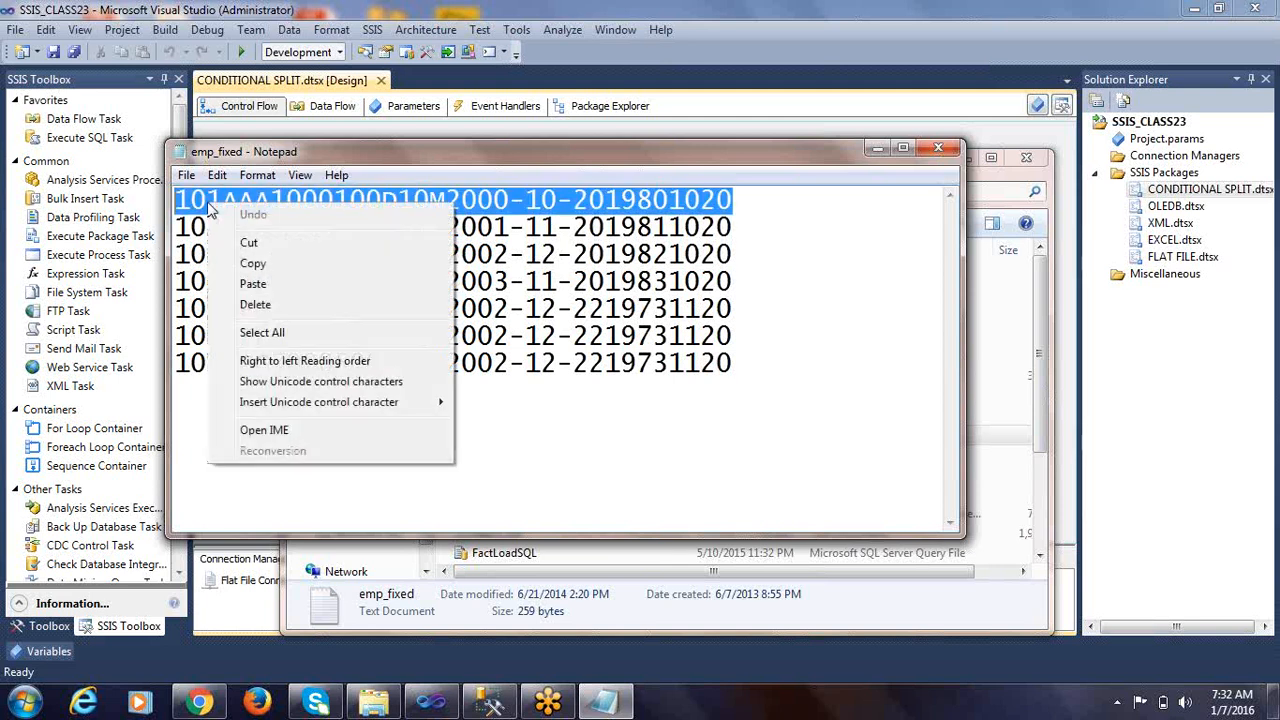
click(252, 263)
Open a new maximized Notepad document and paste the copied record on its third line
key(super)
click(70, 262)
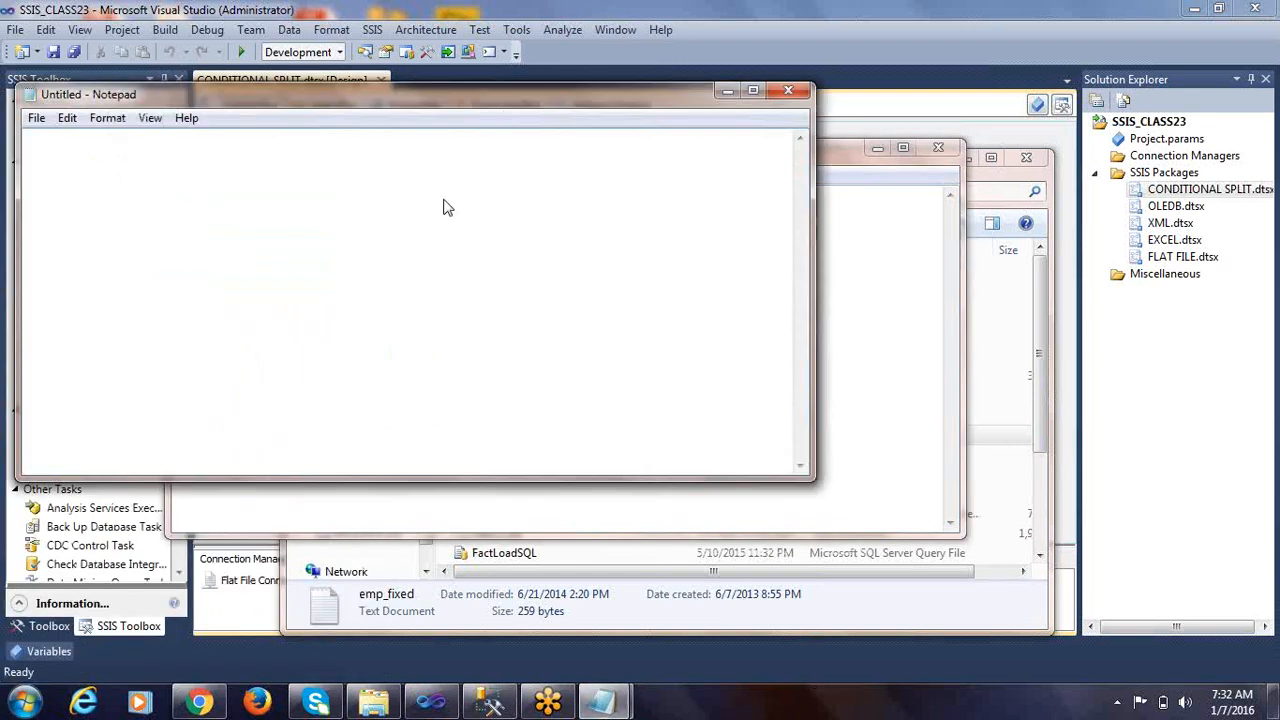
double_click(504, 97)
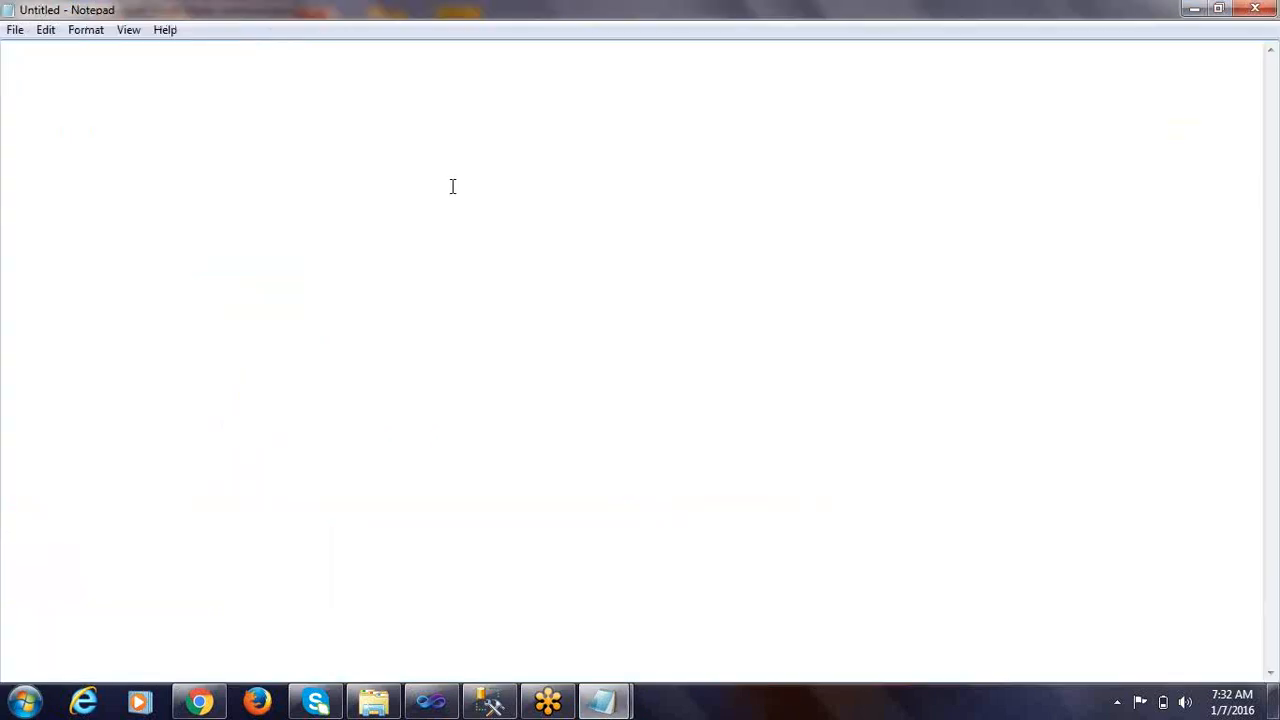
key(Return)
key(Return)
key(ctrl+v)
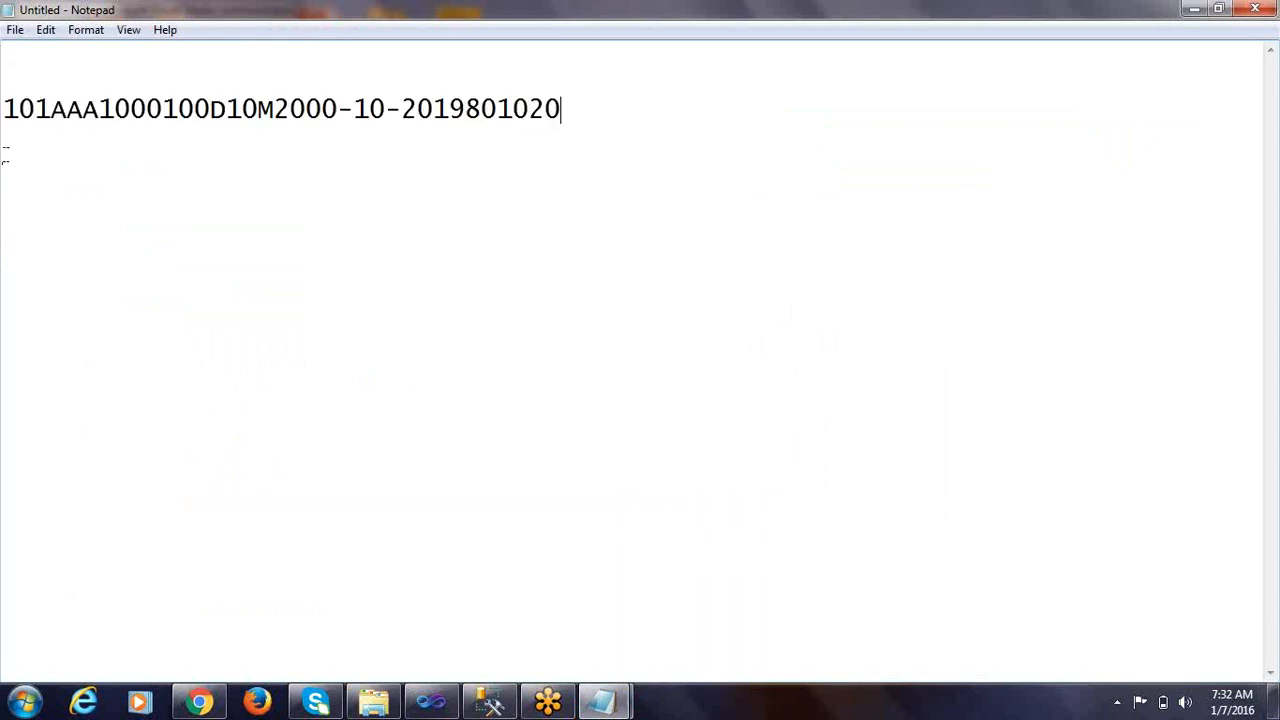
Separate 101 from the rest of the record with a space and enter the heading EMPNO on the first line
click(50, 113)
drag(50, 112, 3, 109)
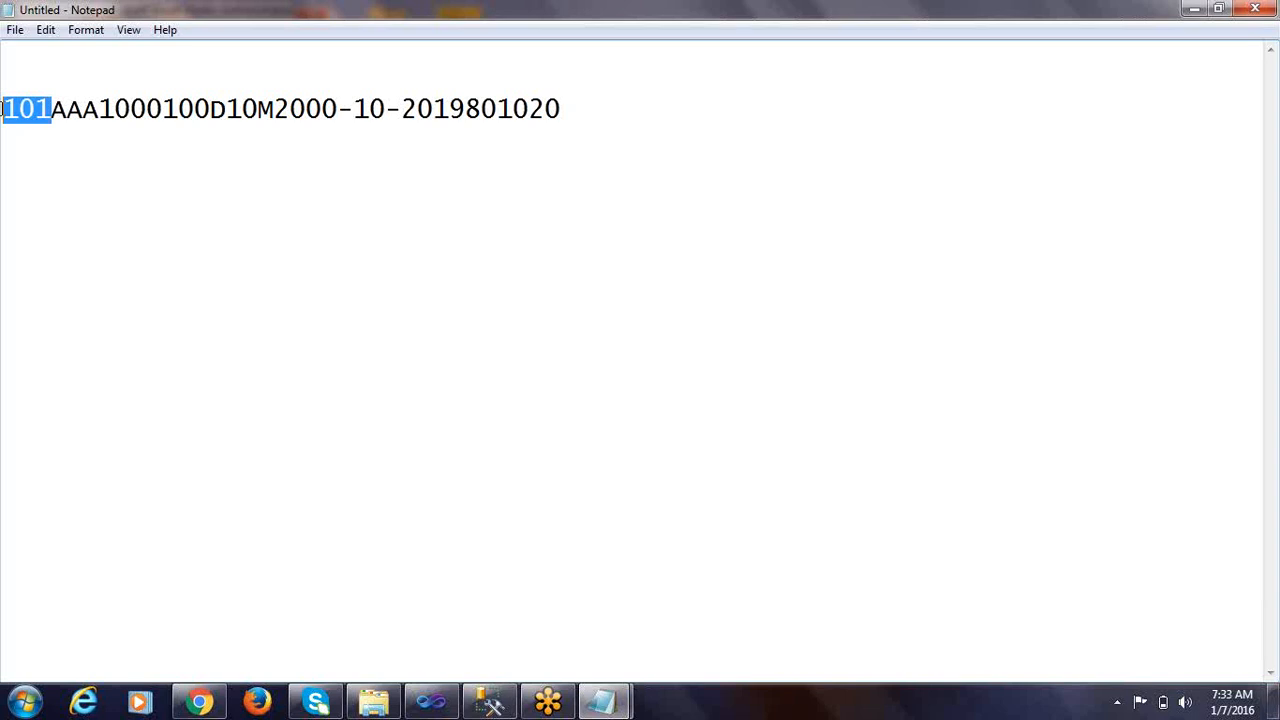
click(53, 112)
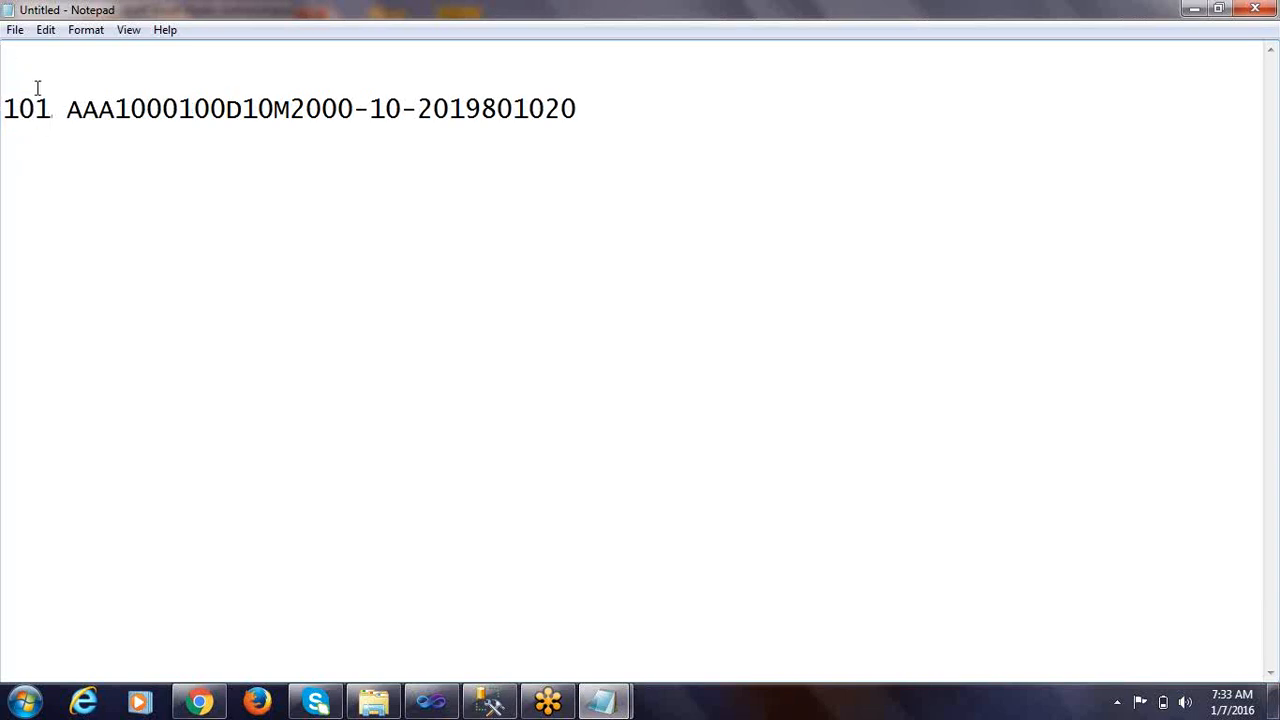
text(EMPNO)
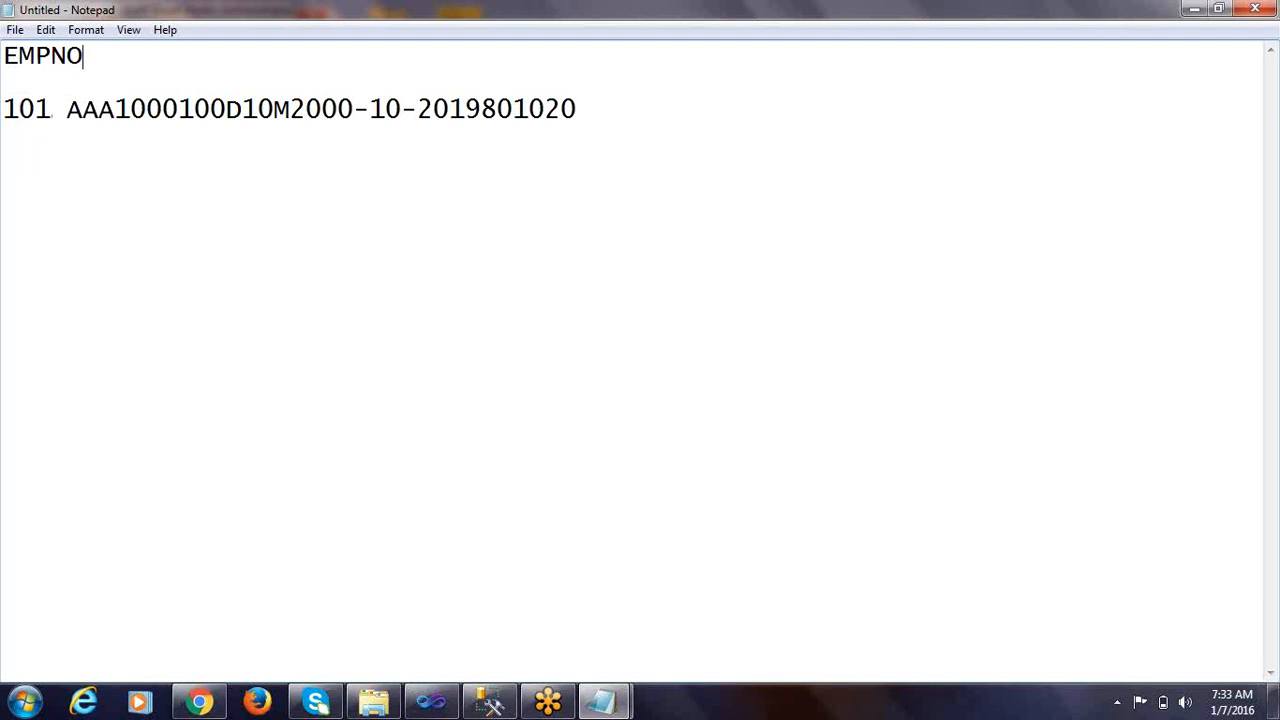
drag(51, 110, 3, 113)
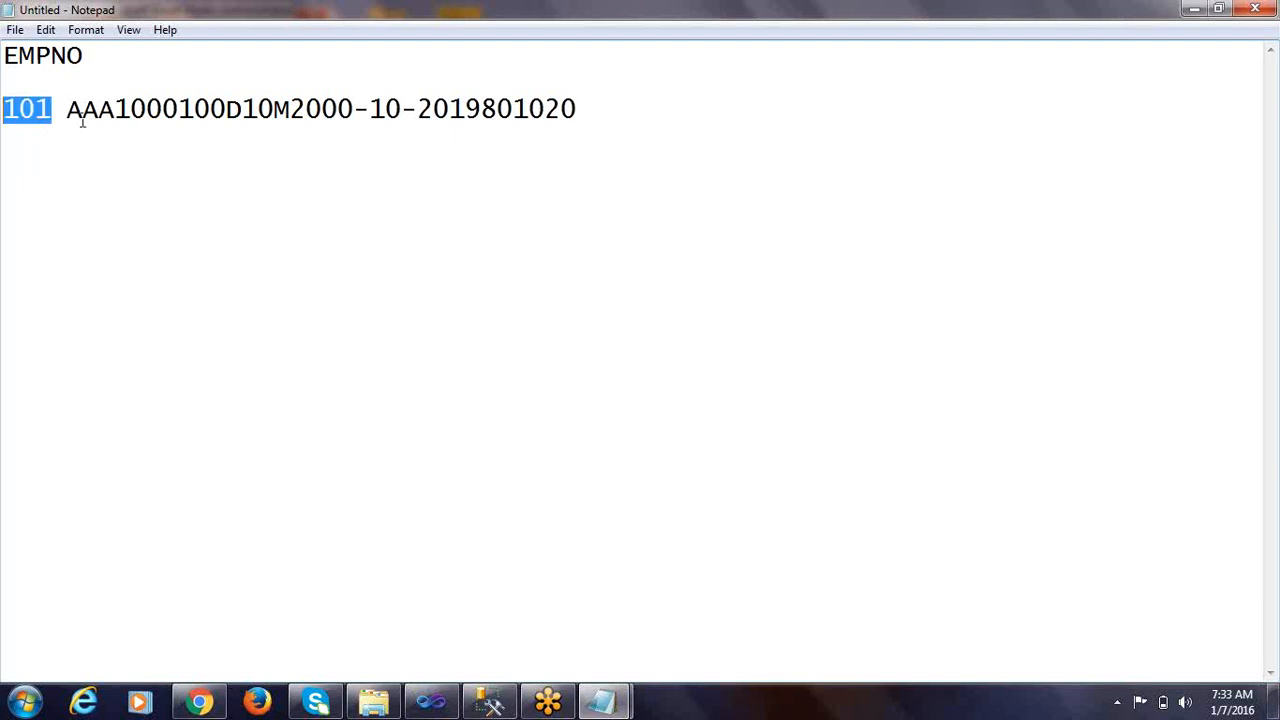
Insert a space after AAA in the record and add the heading ENAME after EMPNO
click(114, 110)
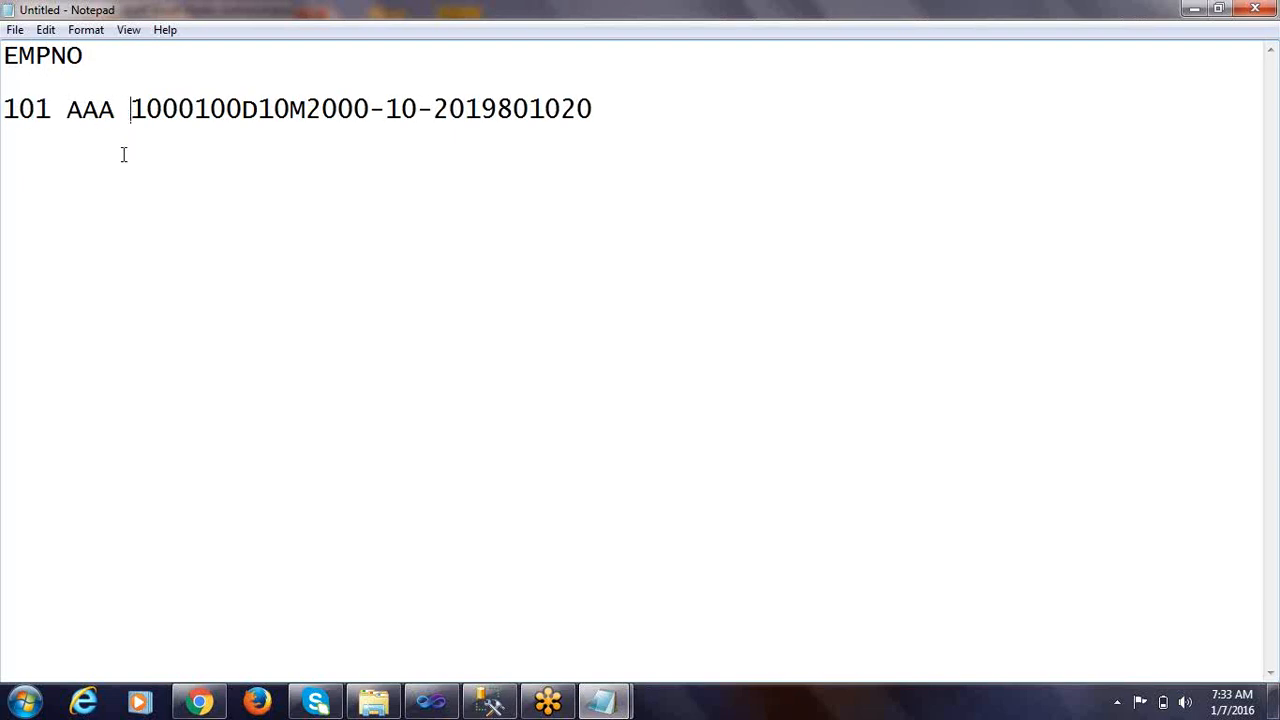
double_click(97, 110)
click(106, 55)
text(ENAME)
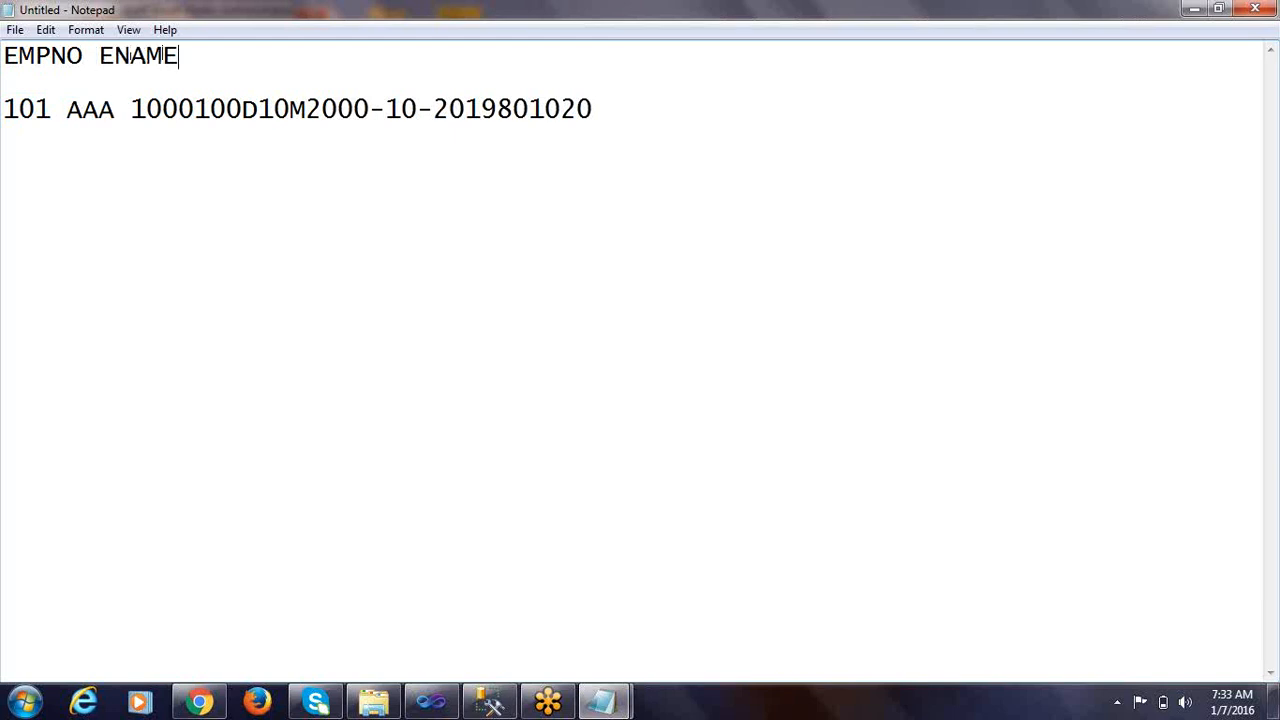
Insert a space after 1000 in the record and add the heading BSAL after ENAME
click(194, 110)
double_click(172, 110)
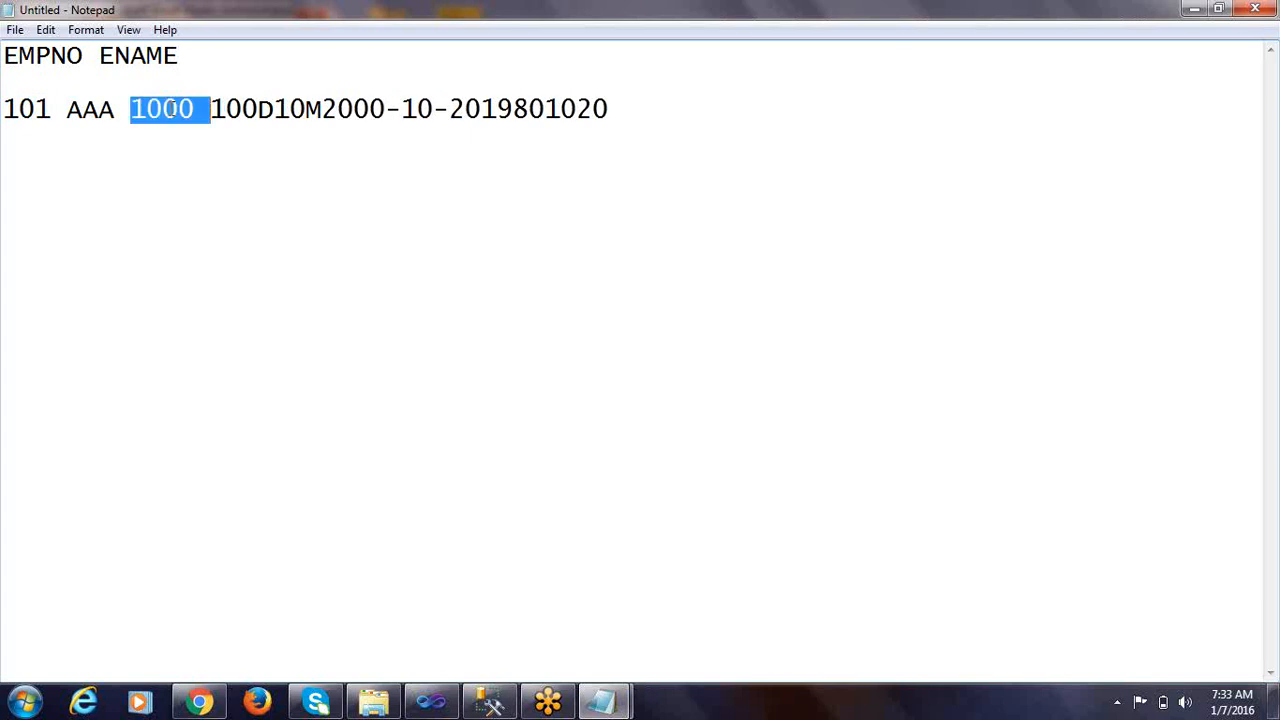
click(208, 58)
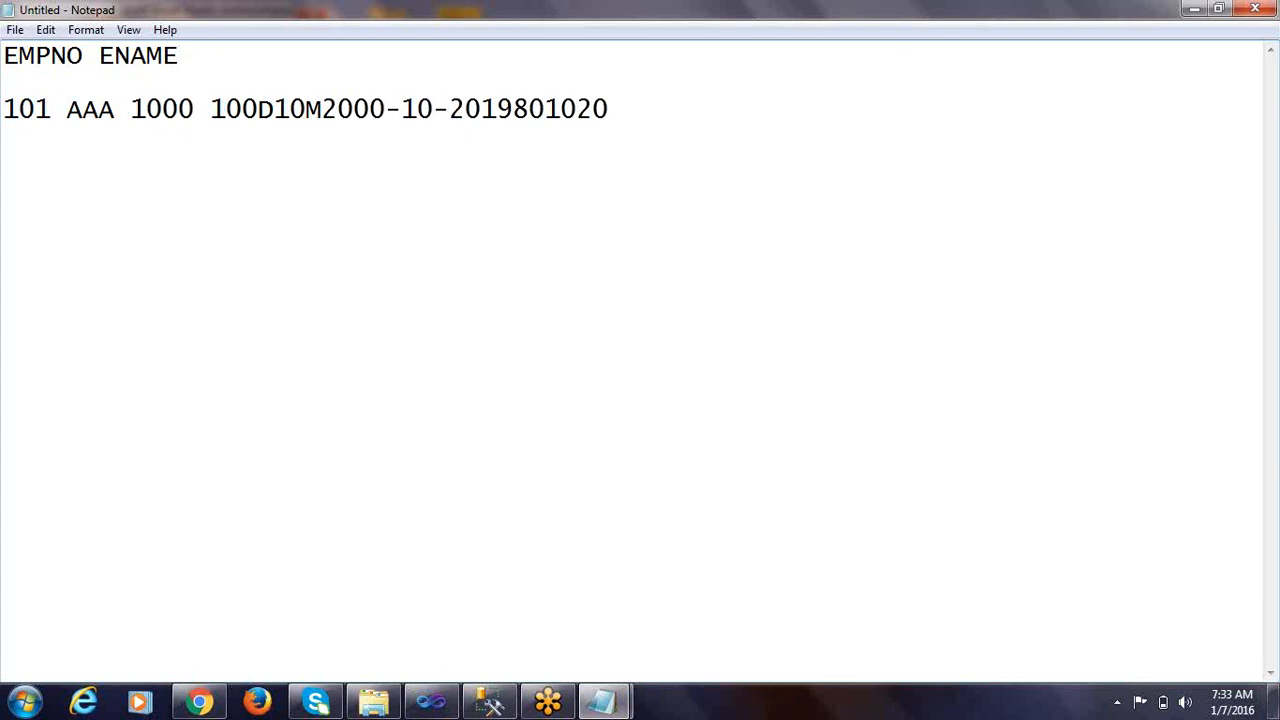
text(BSAL)
Insert a space after the value 100 in the record and add the heading COMM after BSAL
click(257, 110)
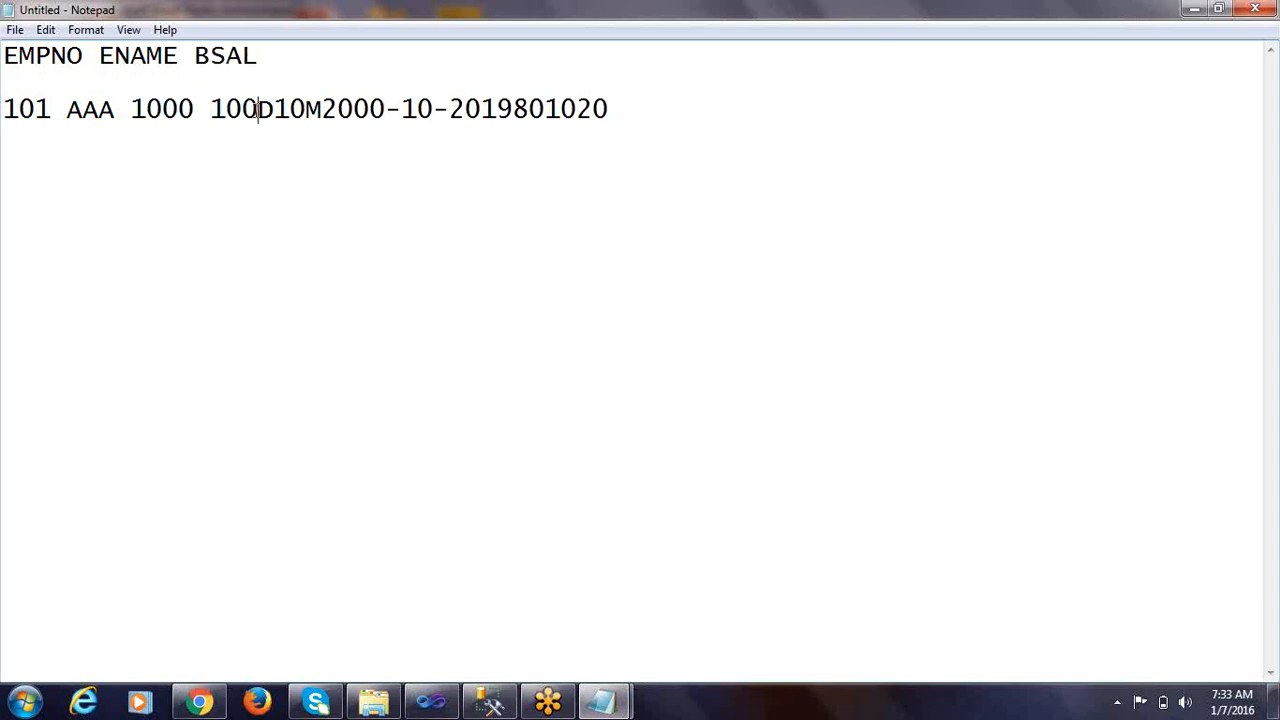
double_click(226, 108)
click(268, 54)
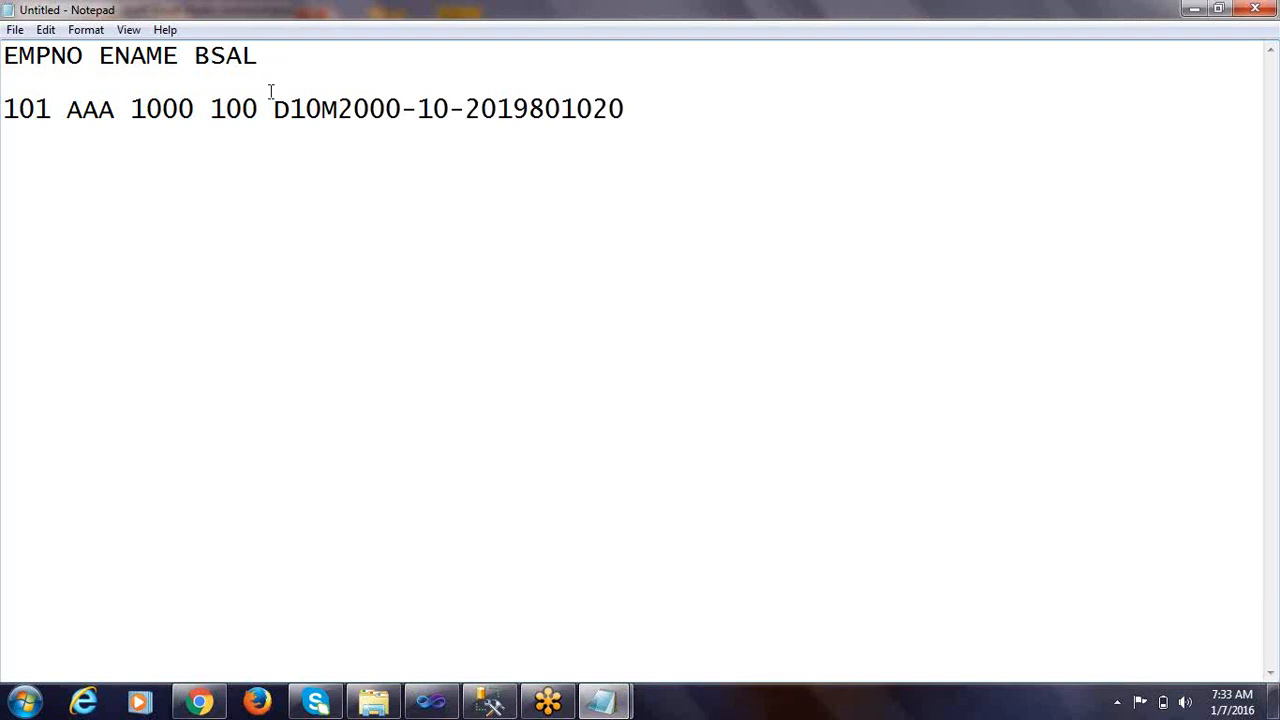
text(COMM)
Insert a space after D10 in the record and add the heading DEPTNO after COMM
click(322, 118)
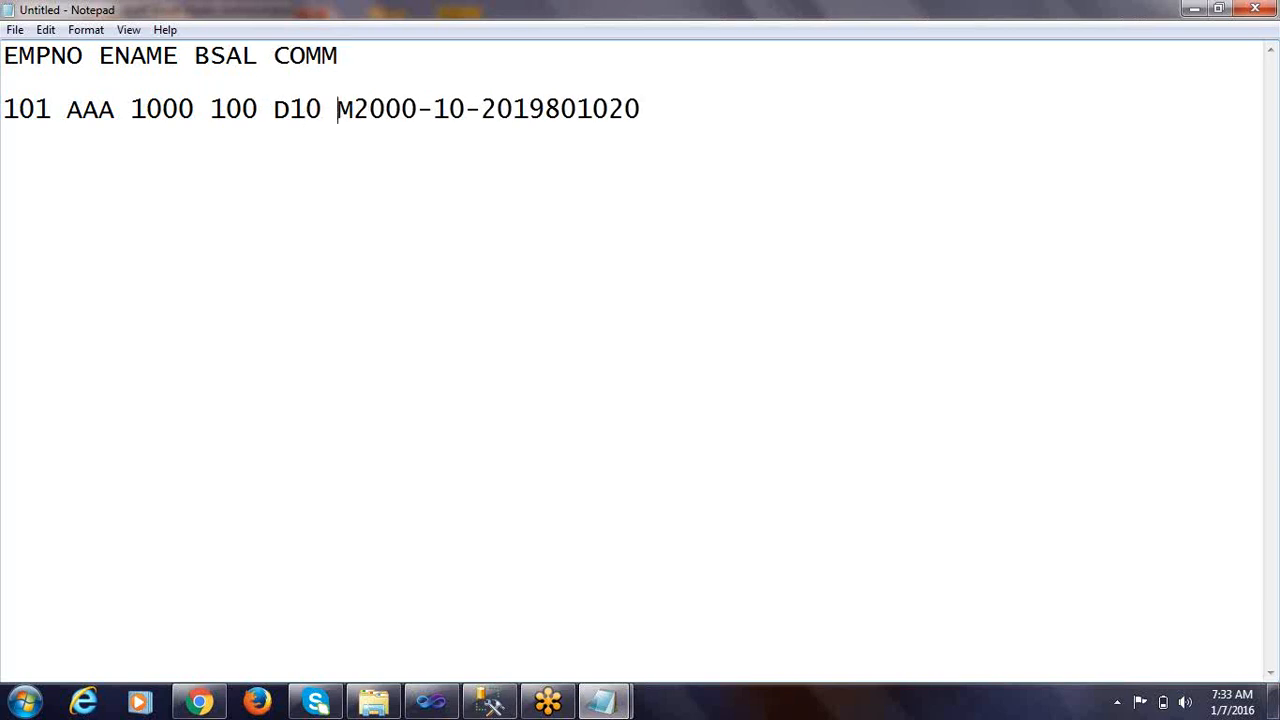
double_click(297, 108)
click(339, 113)
click(359, 57)
text(DEPTNO)
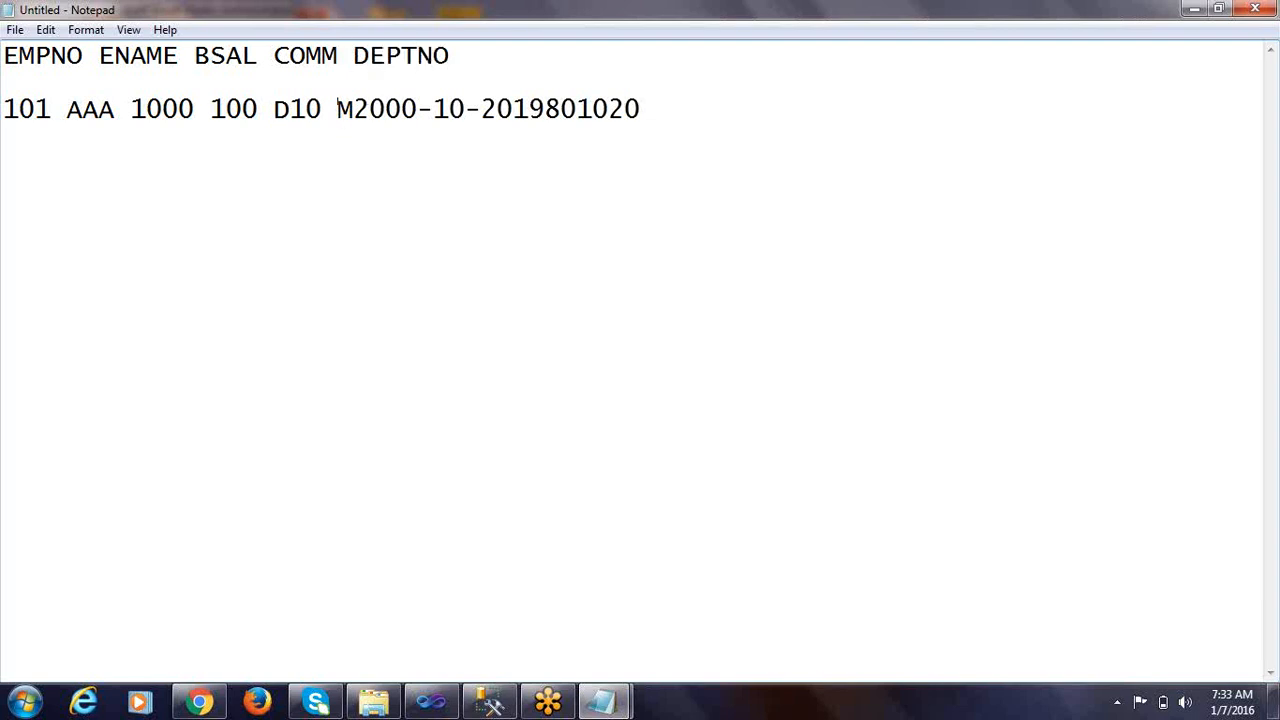
Insert a space after M in the record and add the heading GENDER after DEPTNO
click(358, 104)
drag(338, 110, 353, 109)
click(462, 56)
text(GENDER)
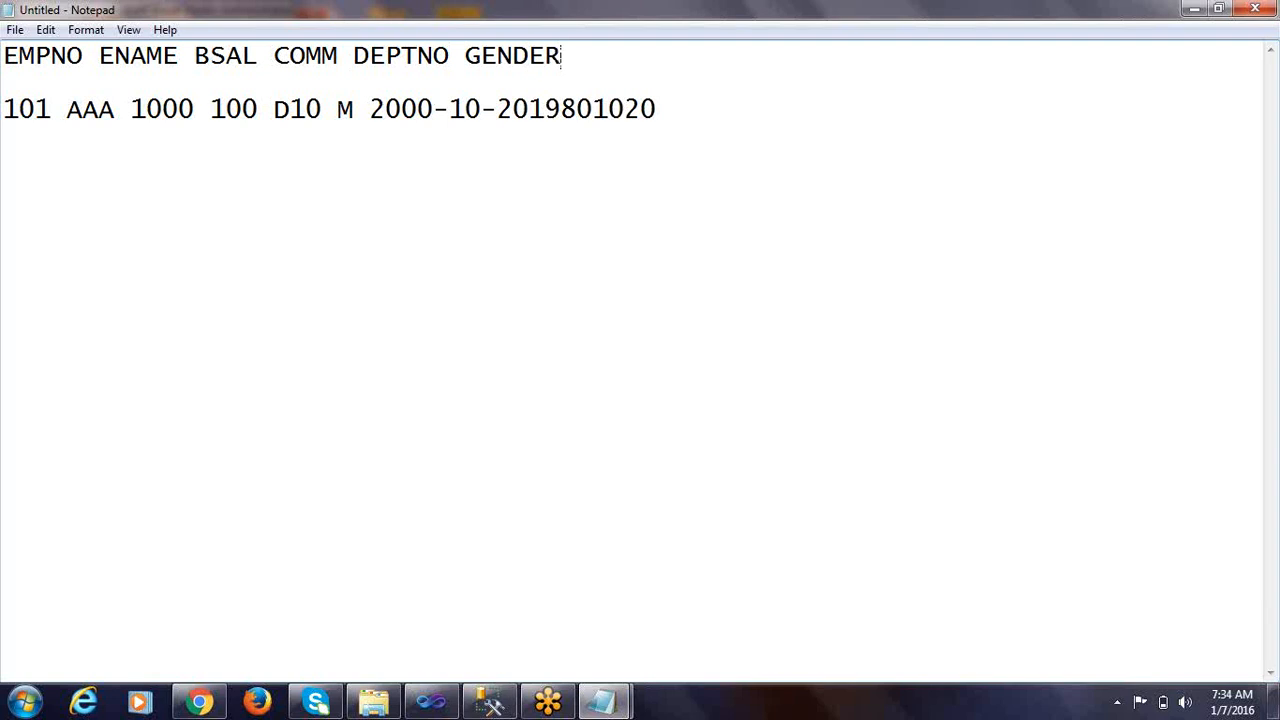
Insert a space after 2000-10-20 in the record and add the heading DOJ after GENDER
drag(371, 110, 529, 108)
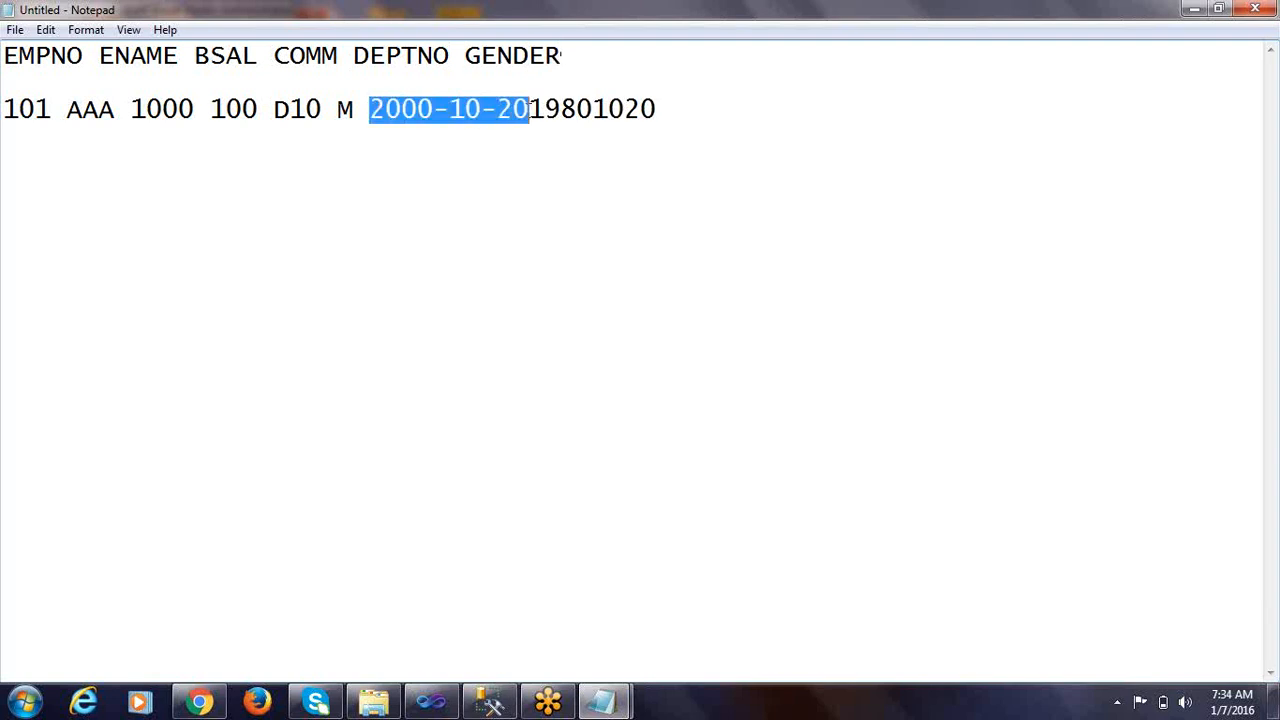
click(531, 115)
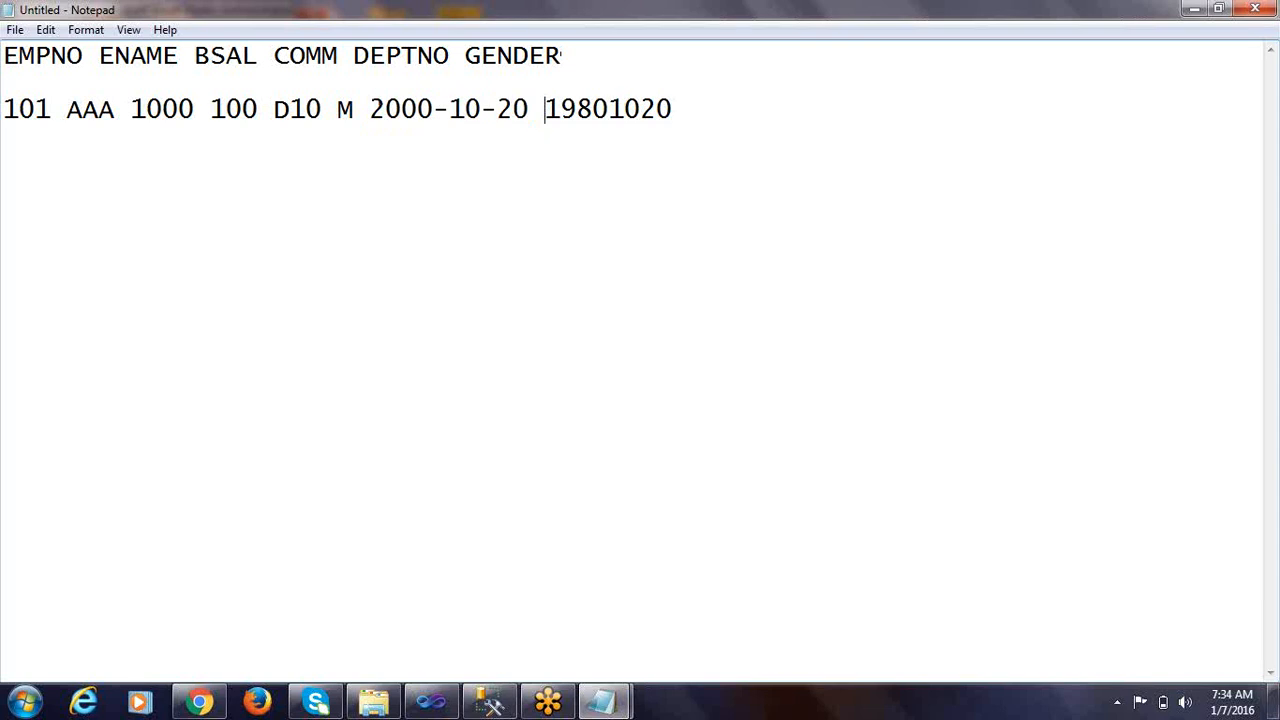
drag(384, 108, 369, 108)
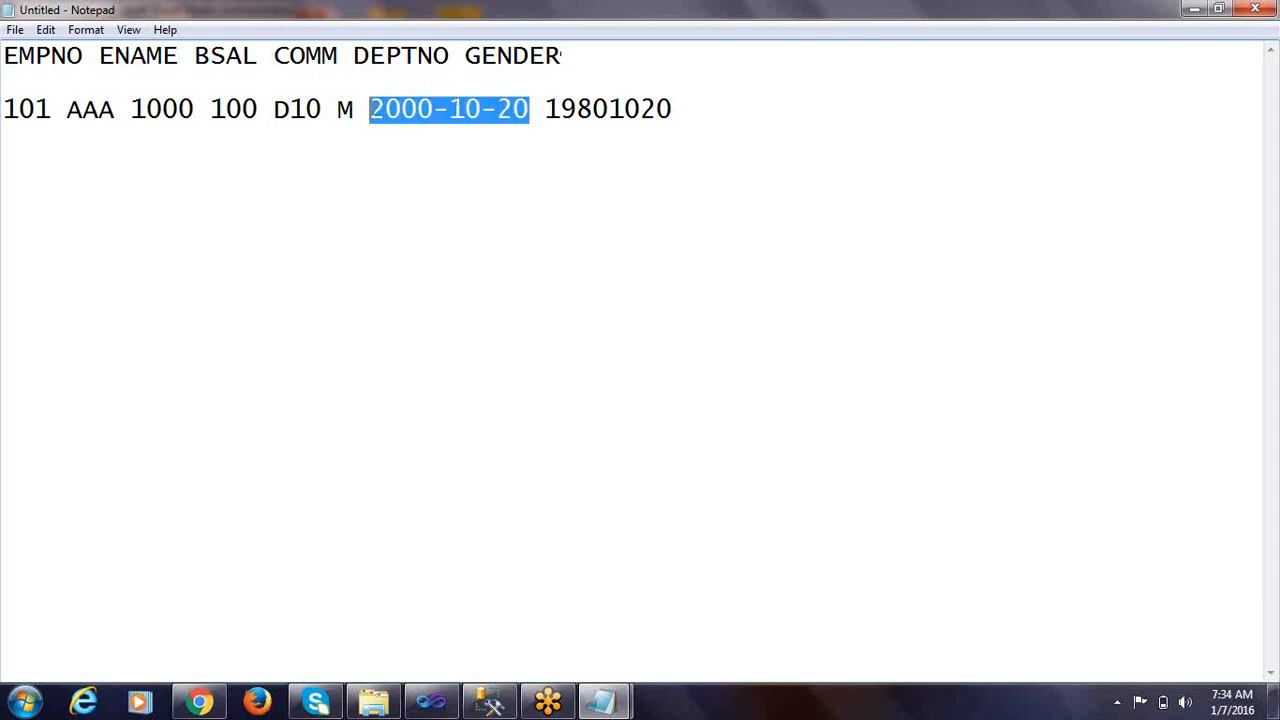
click(596, 103)
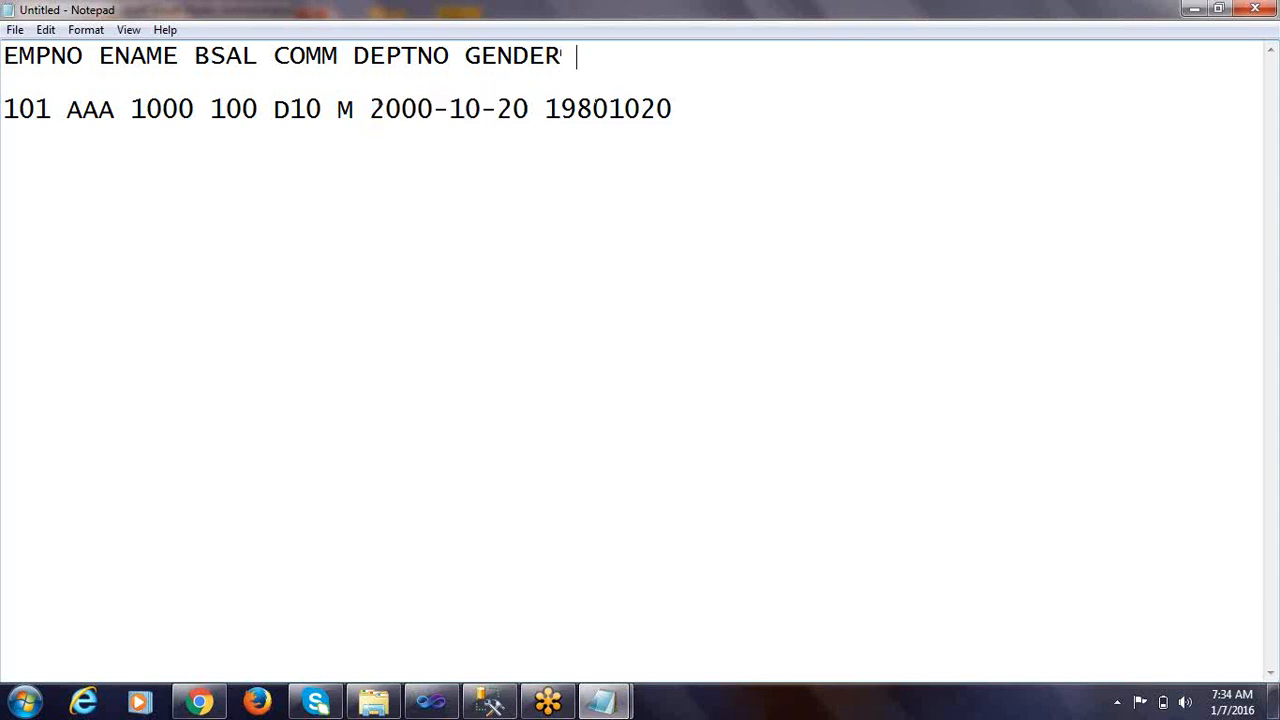
text(DA)
key(BackSpace)
text(OJ)
Add the heading DOB after DOJ to label the last value of the record
drag(549, 108, 681, 112)
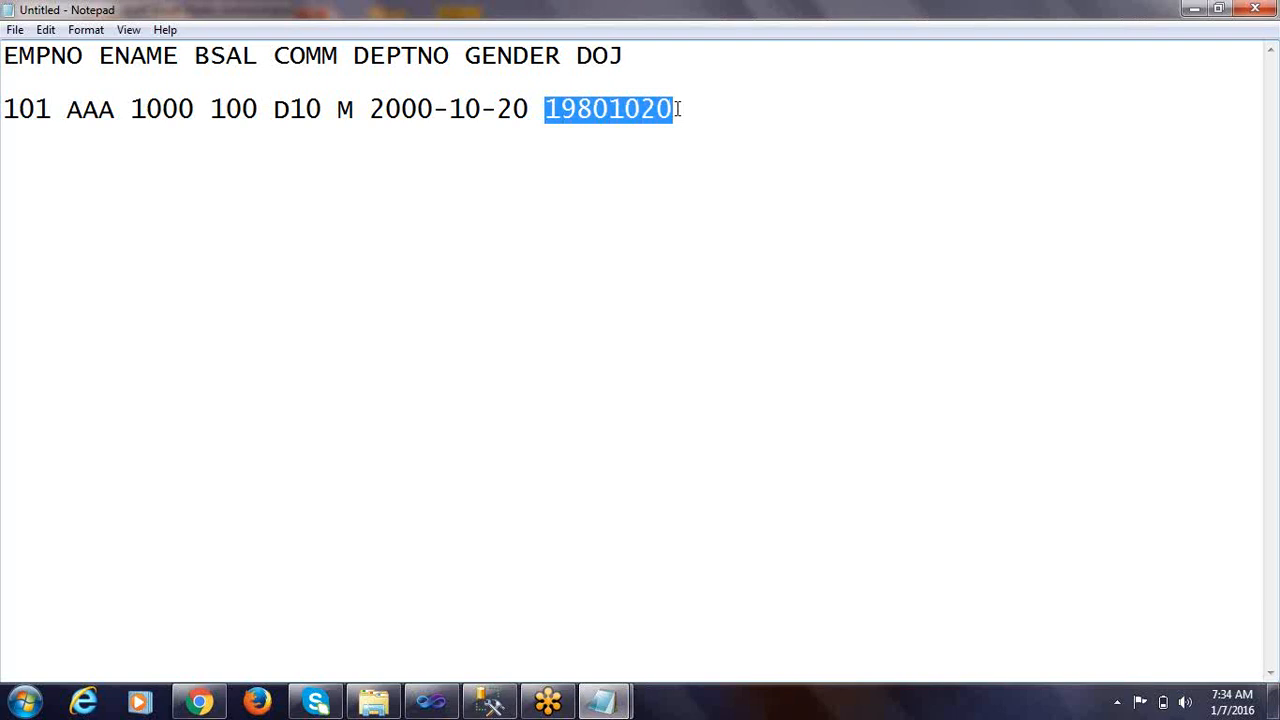
drag(610, 110, 550, 110)
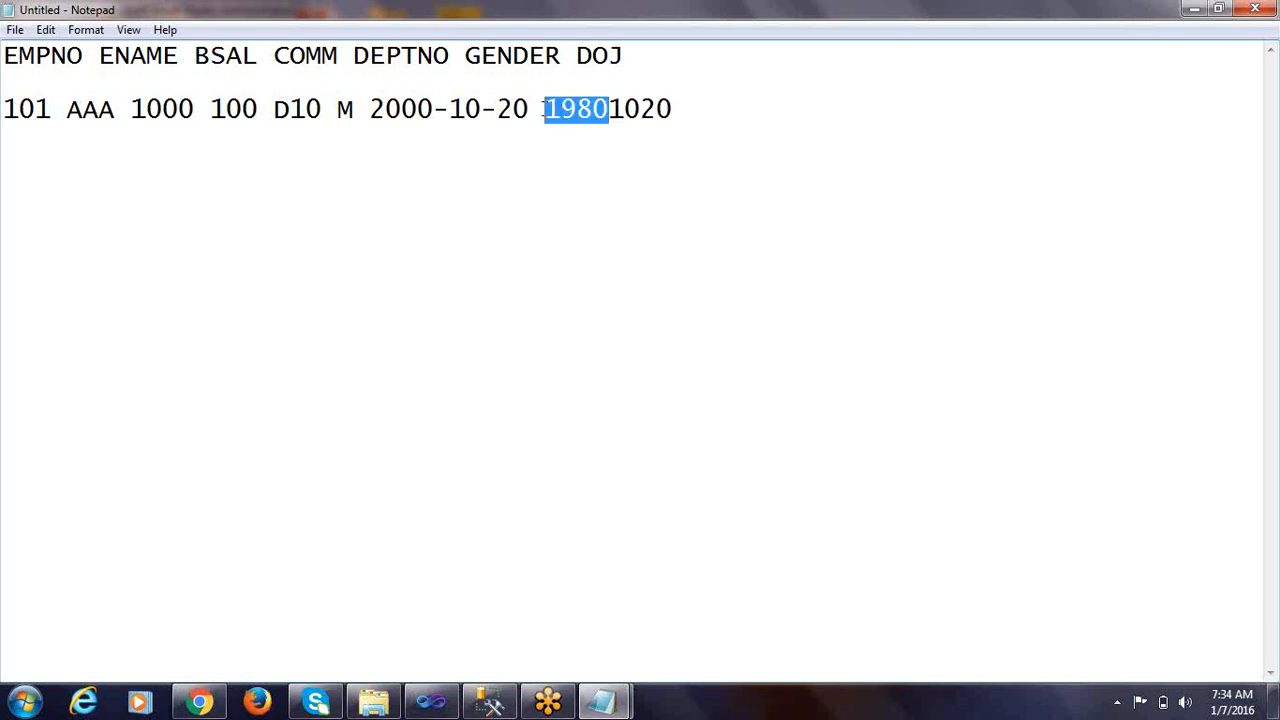
click(612, 110)
drag(609, 110, 672, 110)
click(654, 71)
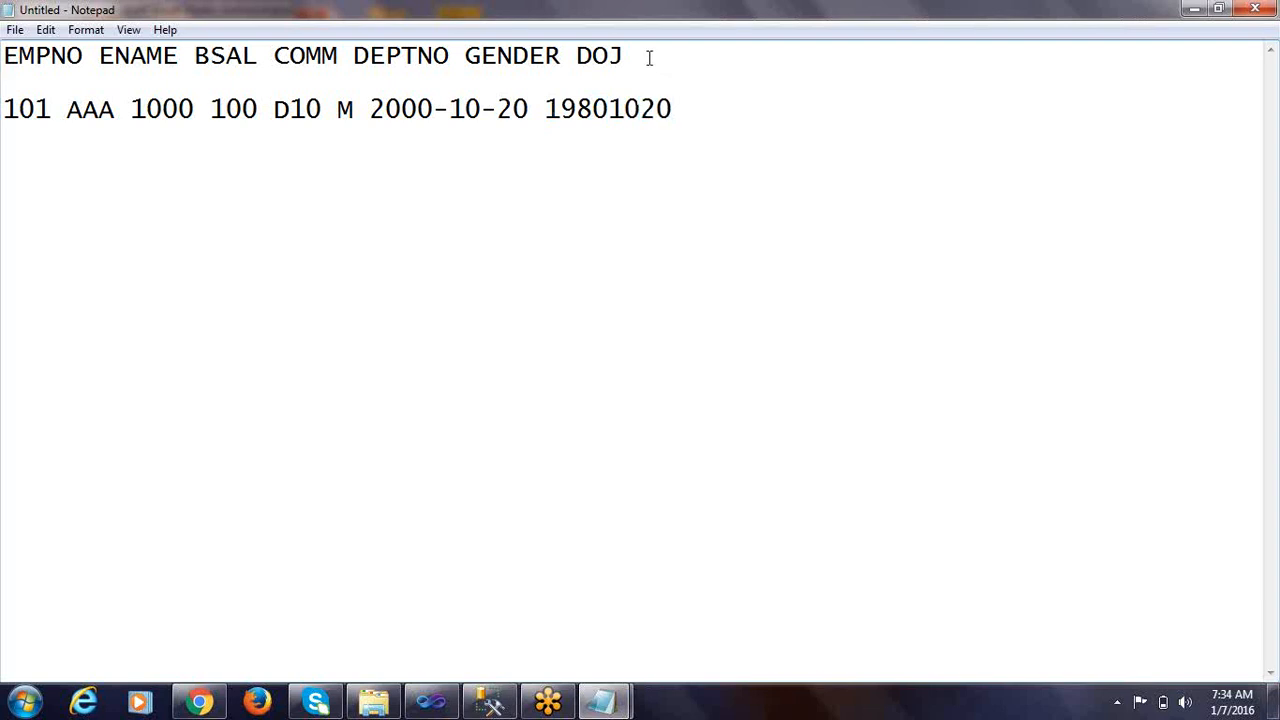
text(DOB)
Review the column headings and the split record against all the rows of emp_fixed, and close that file
double_click(601, 120)
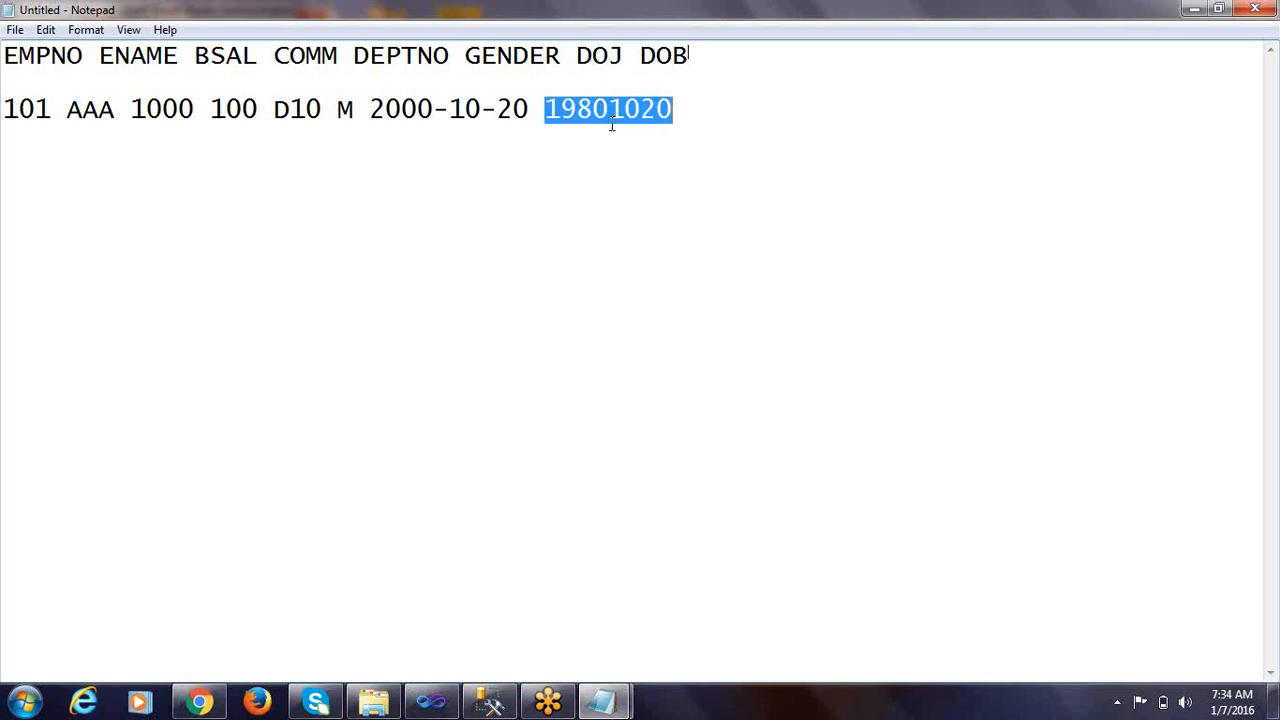
click(686, 120)
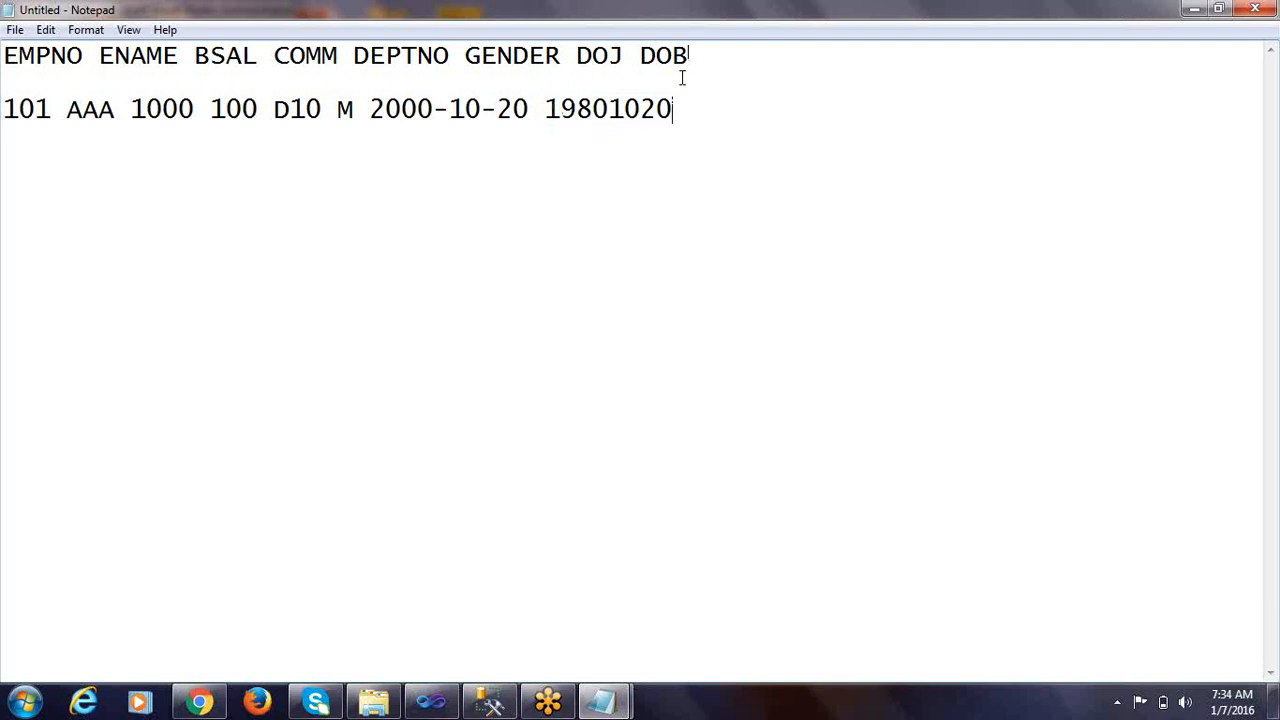
drag(690, 57, 5, 30)
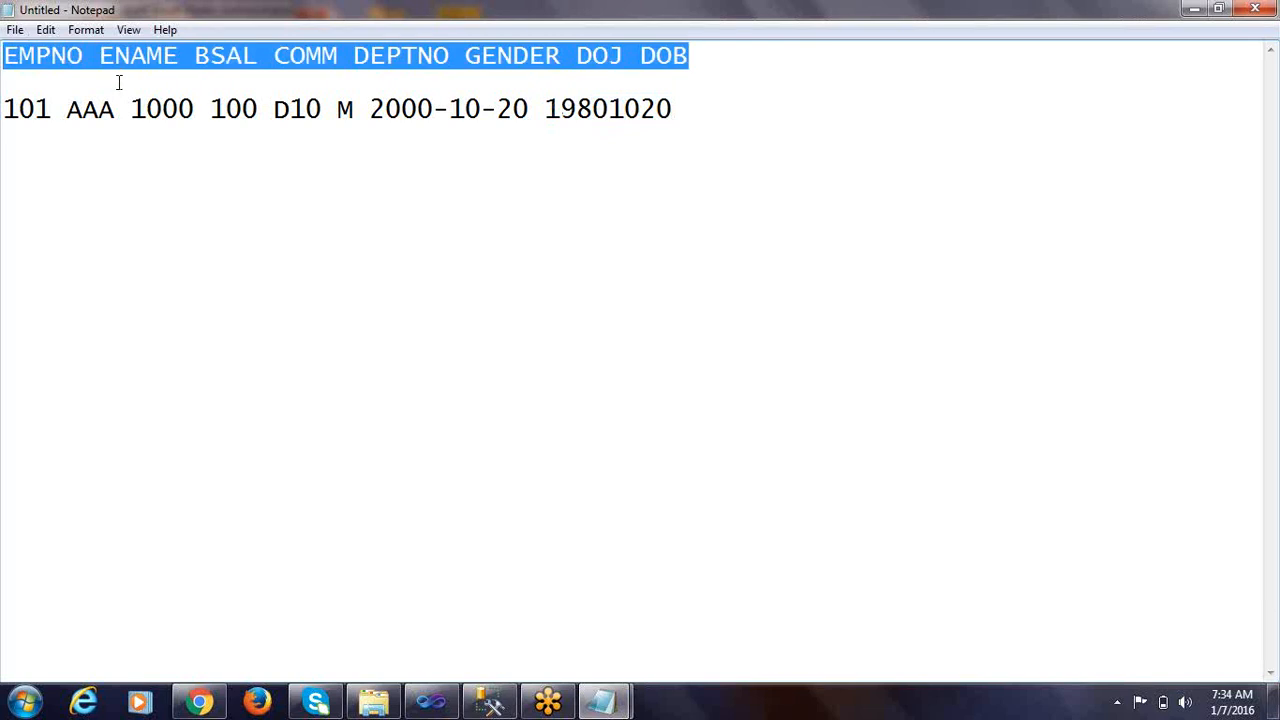
drag(737, 126, 3, 104)
click(701, 111)
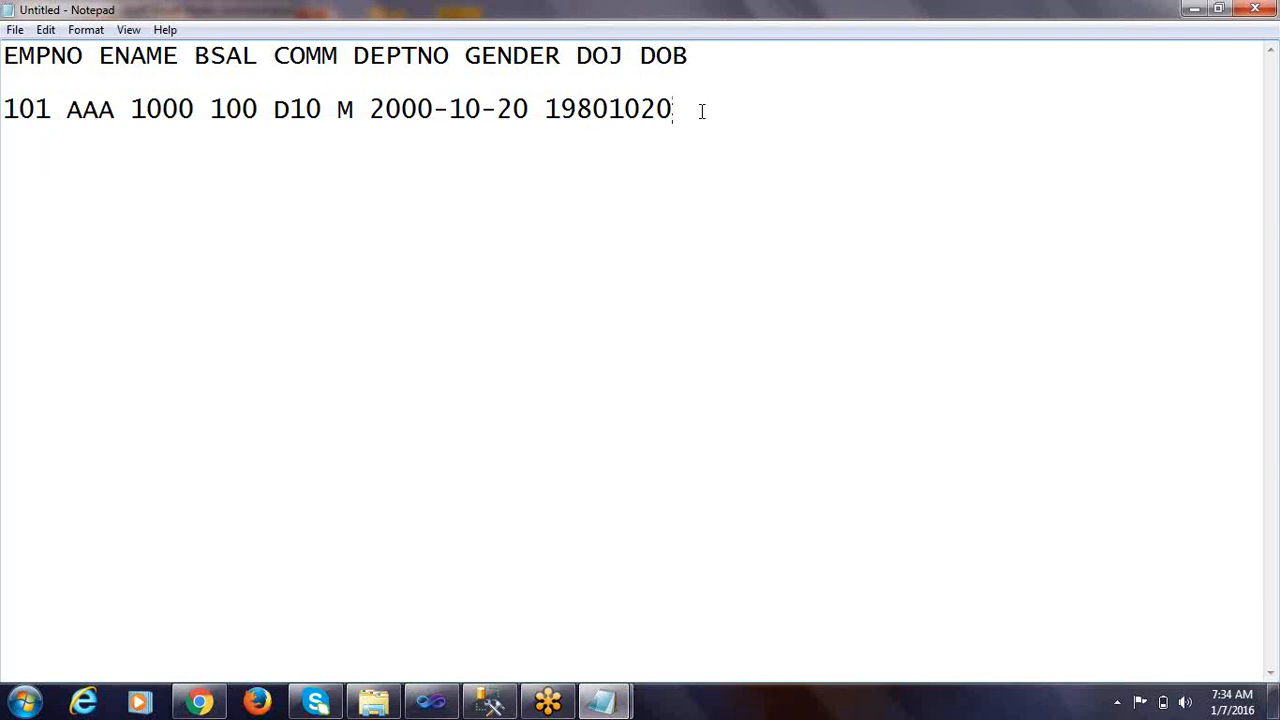
mouse_move(603, 700)
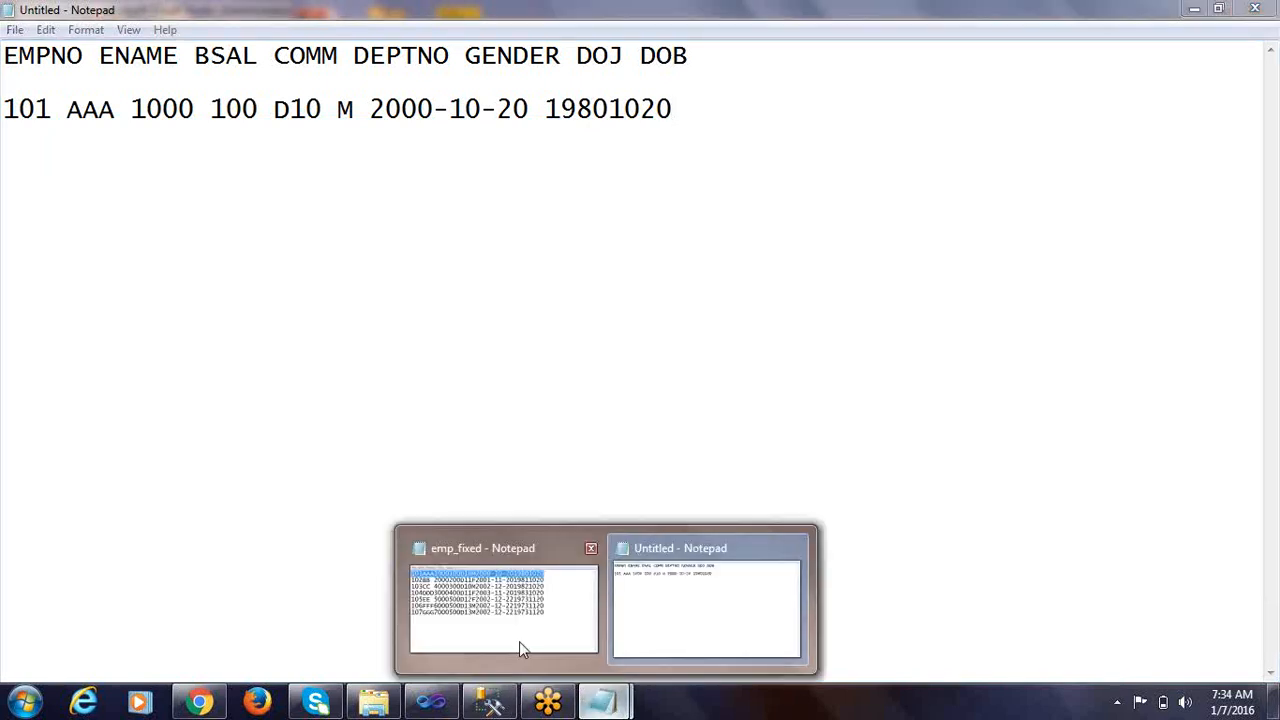
click(519, 641)
drag(764, 370, 2, 195)
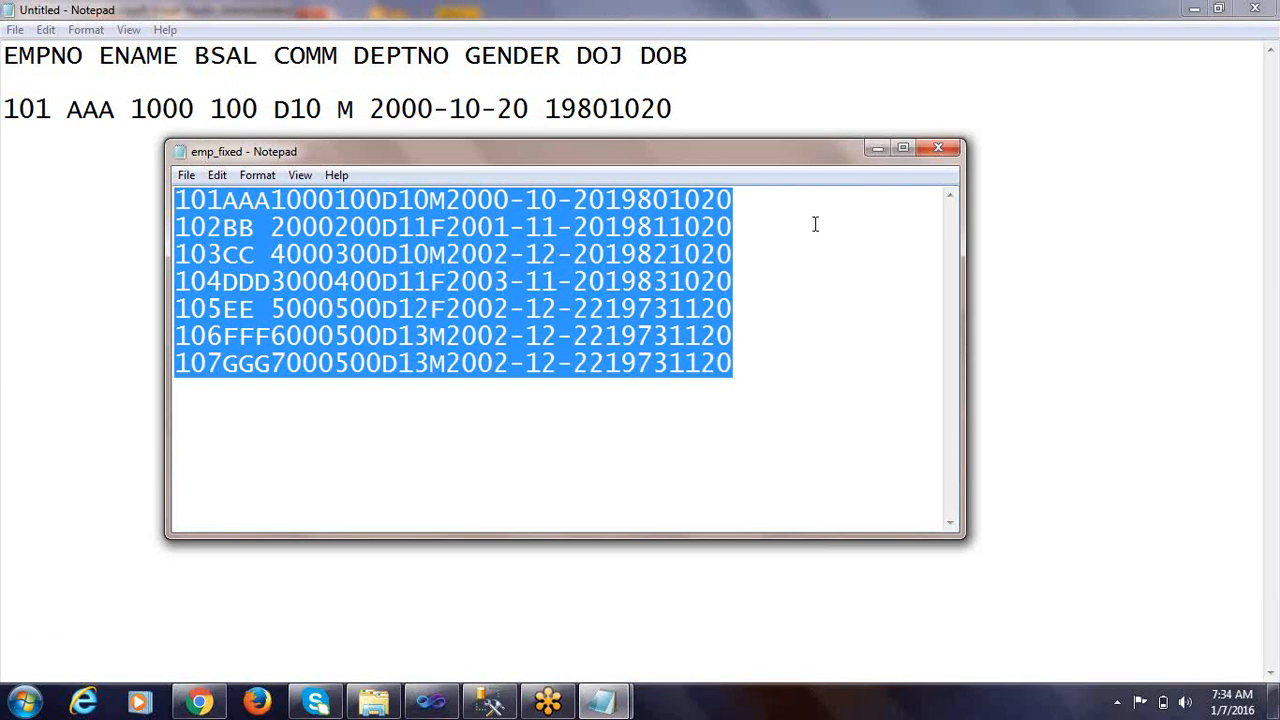
click(938, 148)
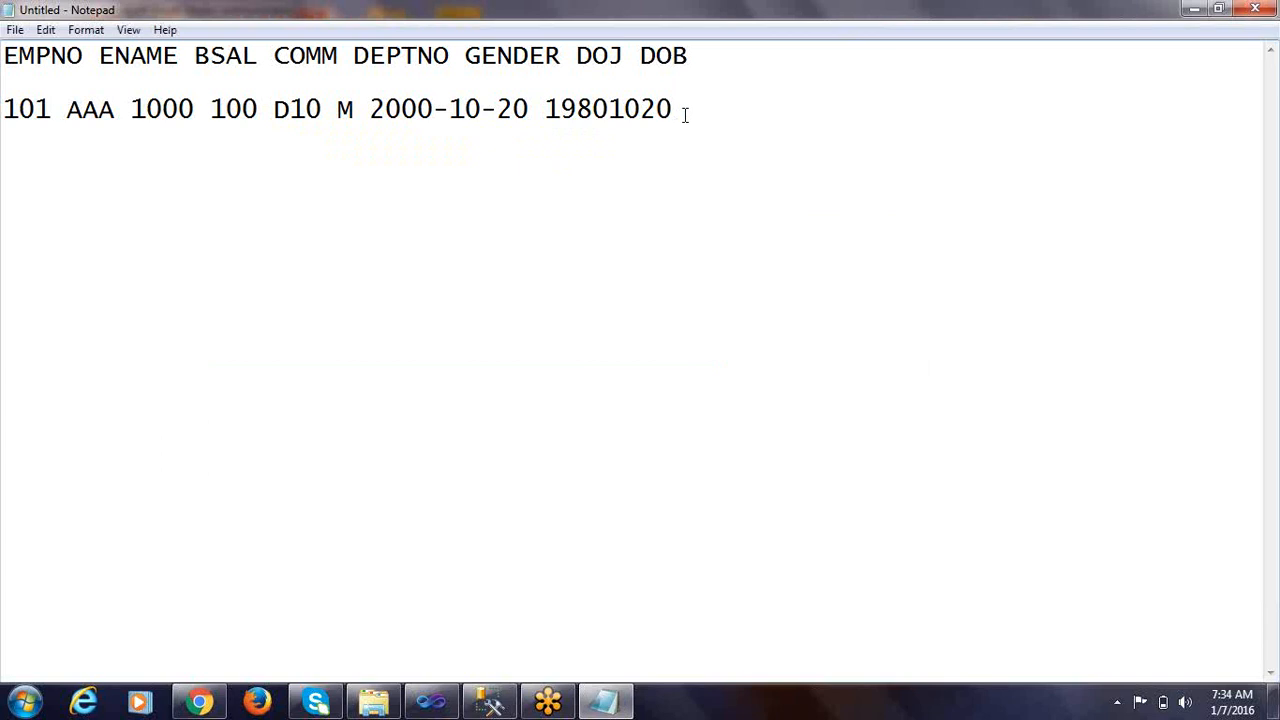
Start a numbered list of rules below the record with the entry "1. TOTAL SALARY ="
key(Return)
text(1. TOTAL SA)
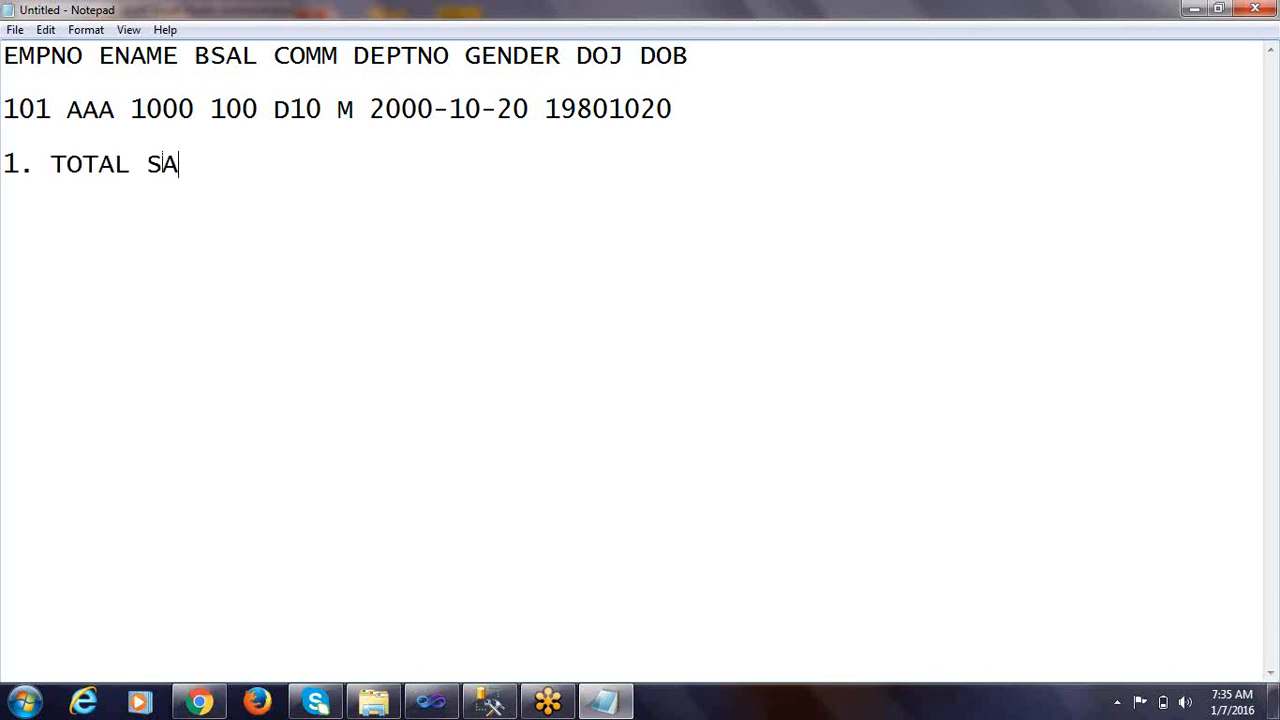
text(LARY =)
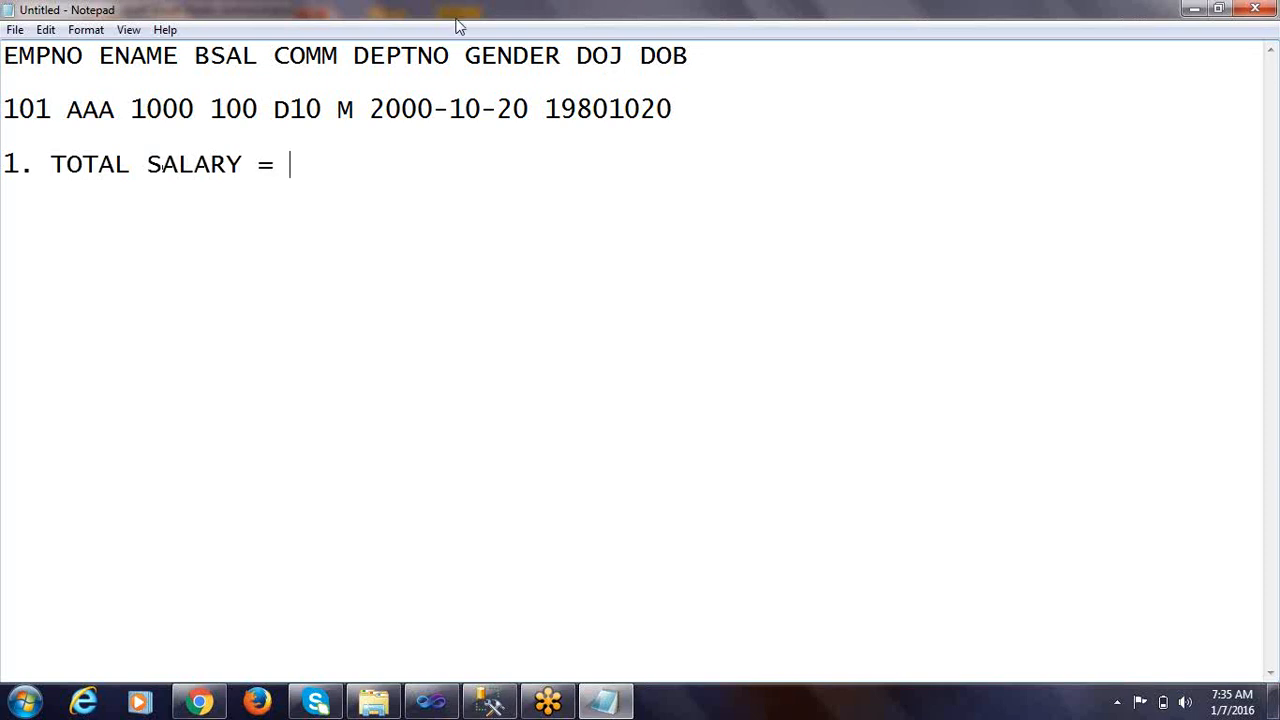
Complete the TOTAL SALARY rule with the formula BSAL + COMM
drag(728, 78, 4, 26)
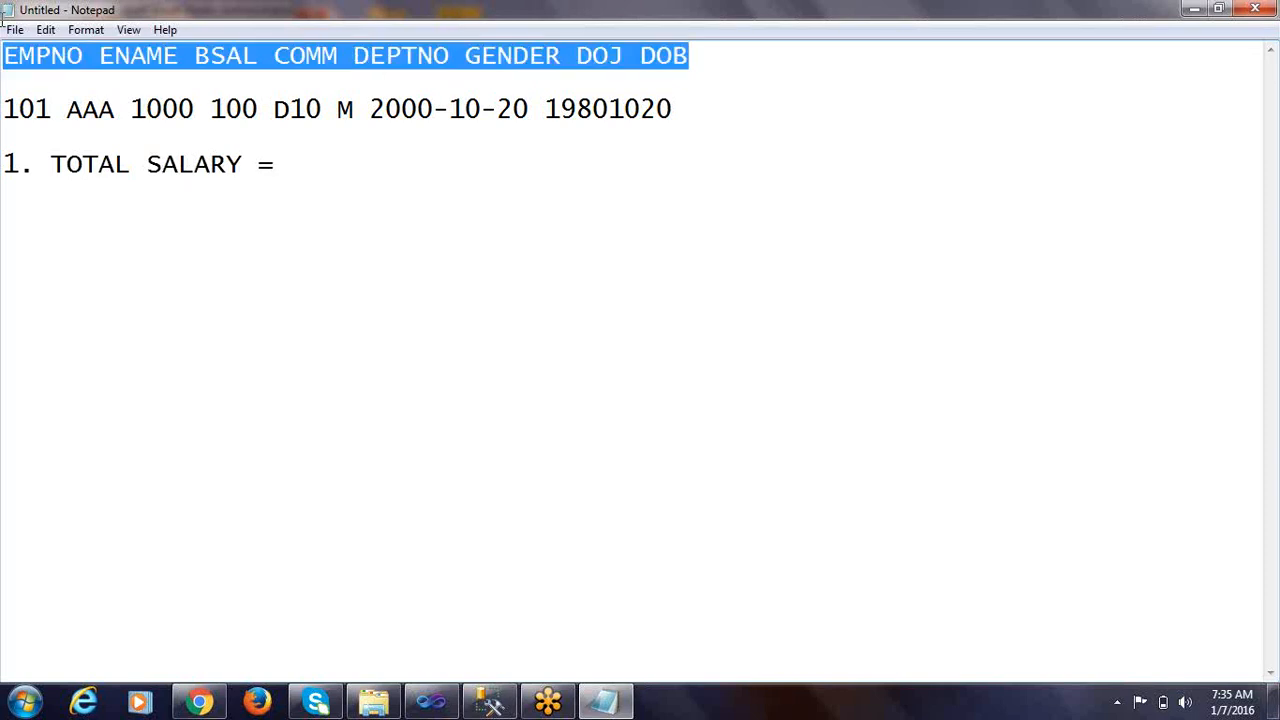
double_click(225, 55)
double_click(306, 55)
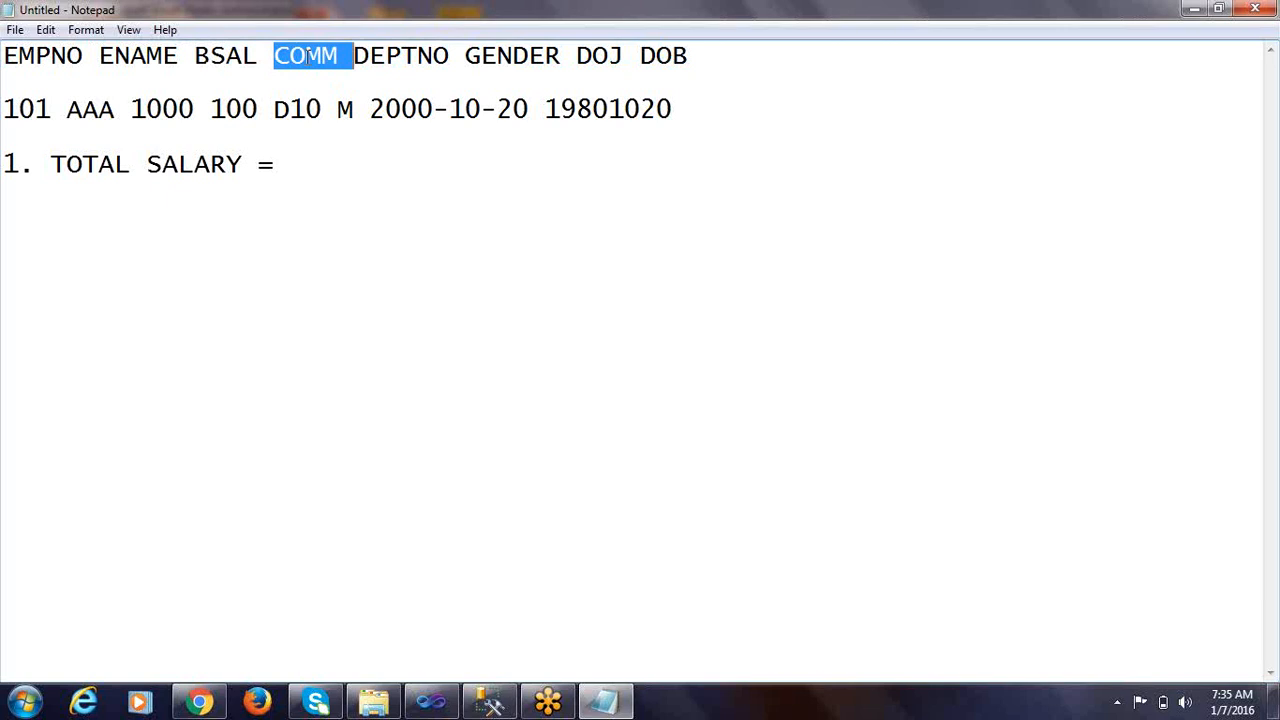
click(291, 166)
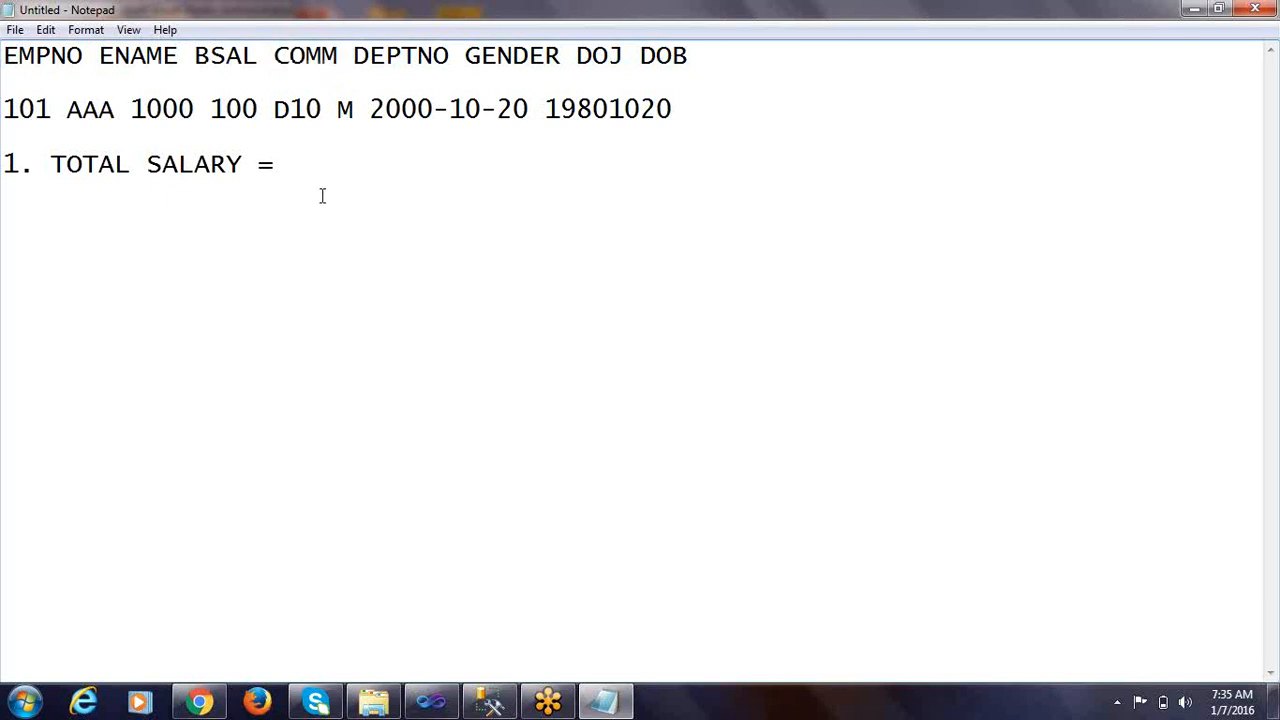
drag(243, 166, 50, 166)
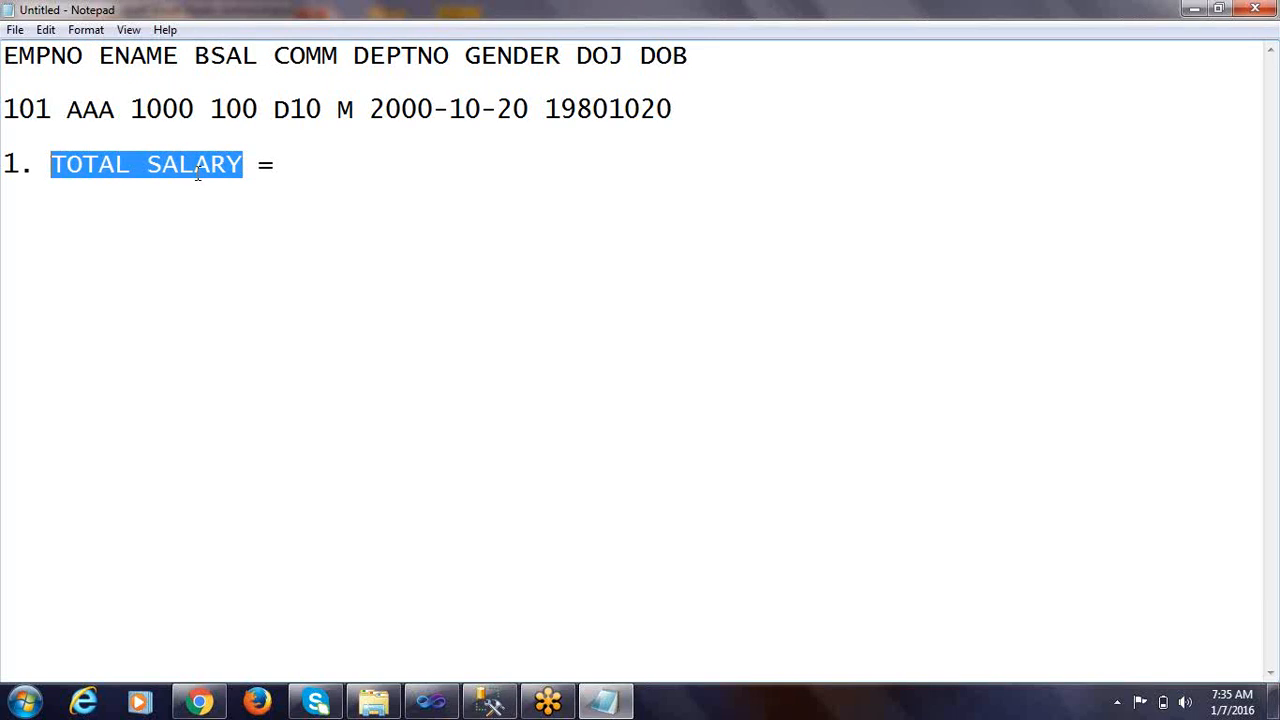
click(277, 171)
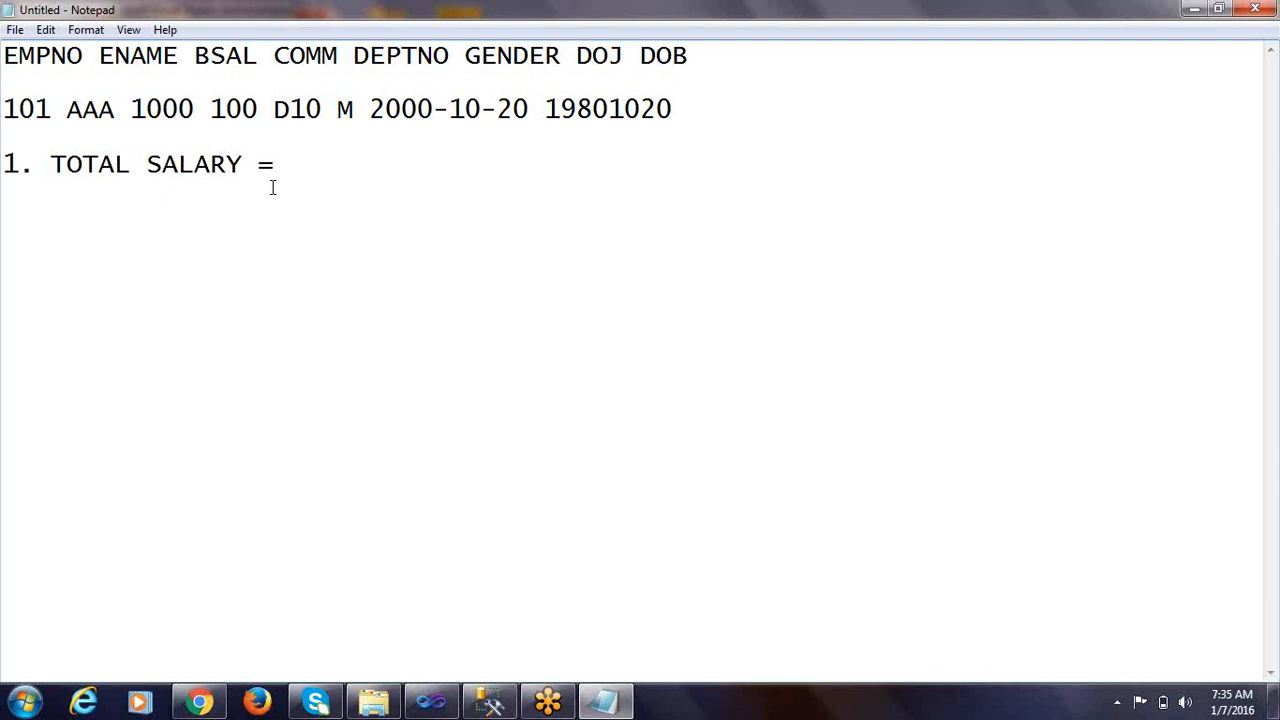
text(BSAL + COMM)
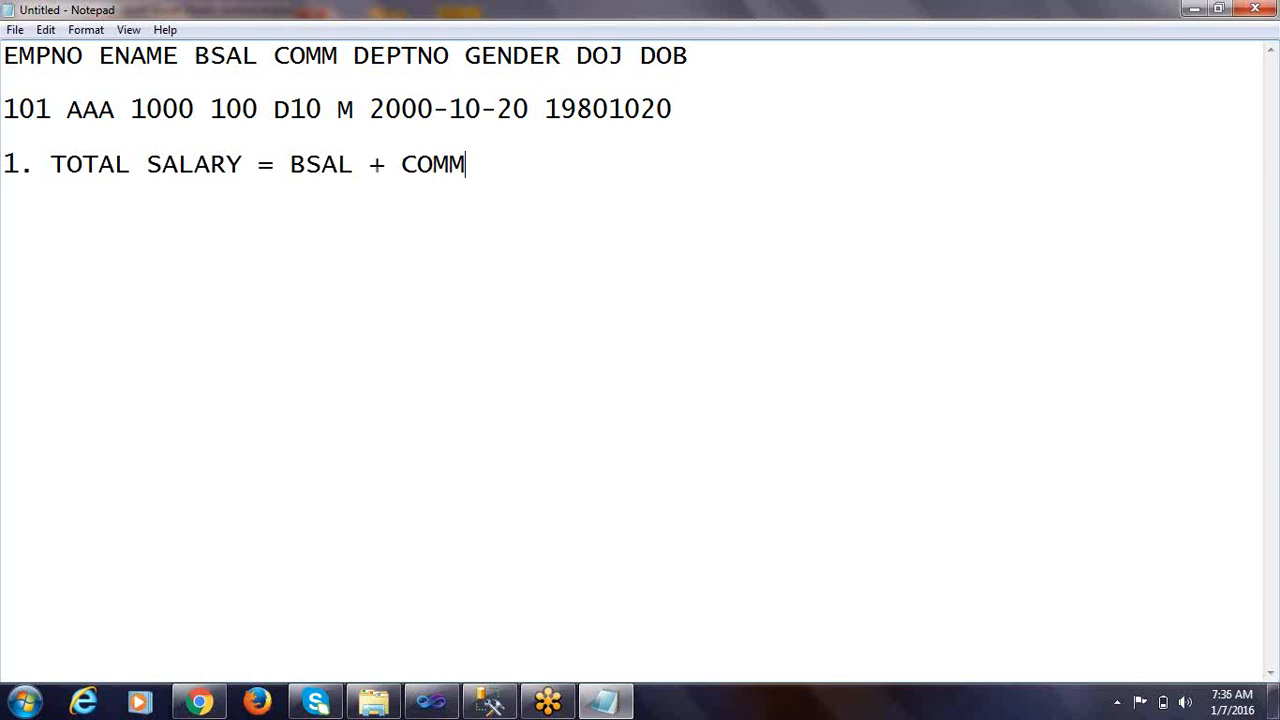
Check the BSAL and COMM headings used by the total salary rule and start list item 2 below it
double_click(216, 57)
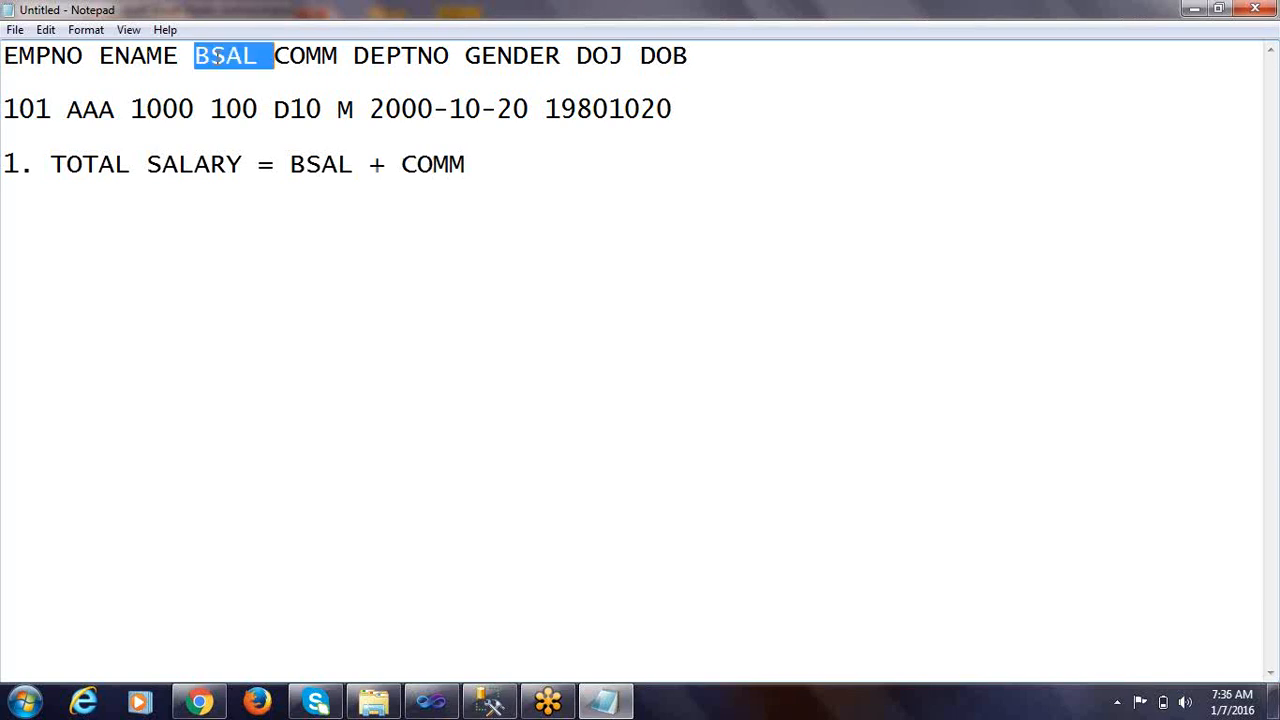
double_click(302, 56)
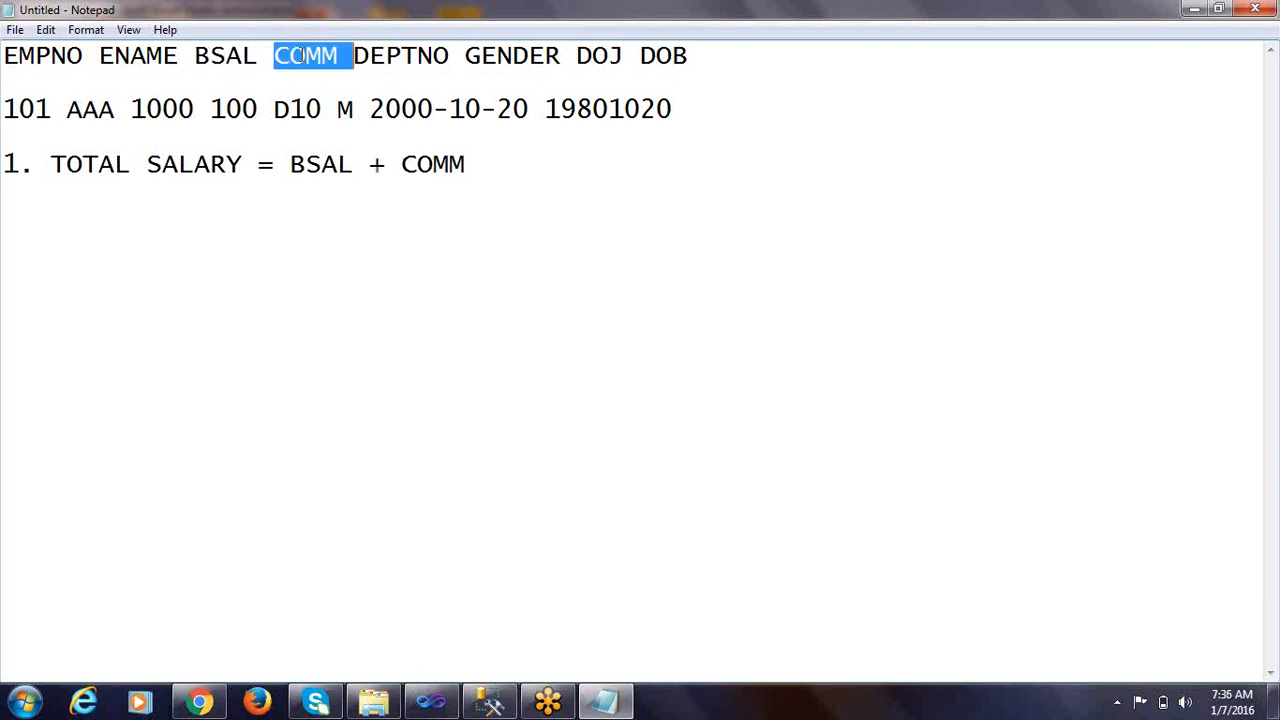
double_click(226, 57)
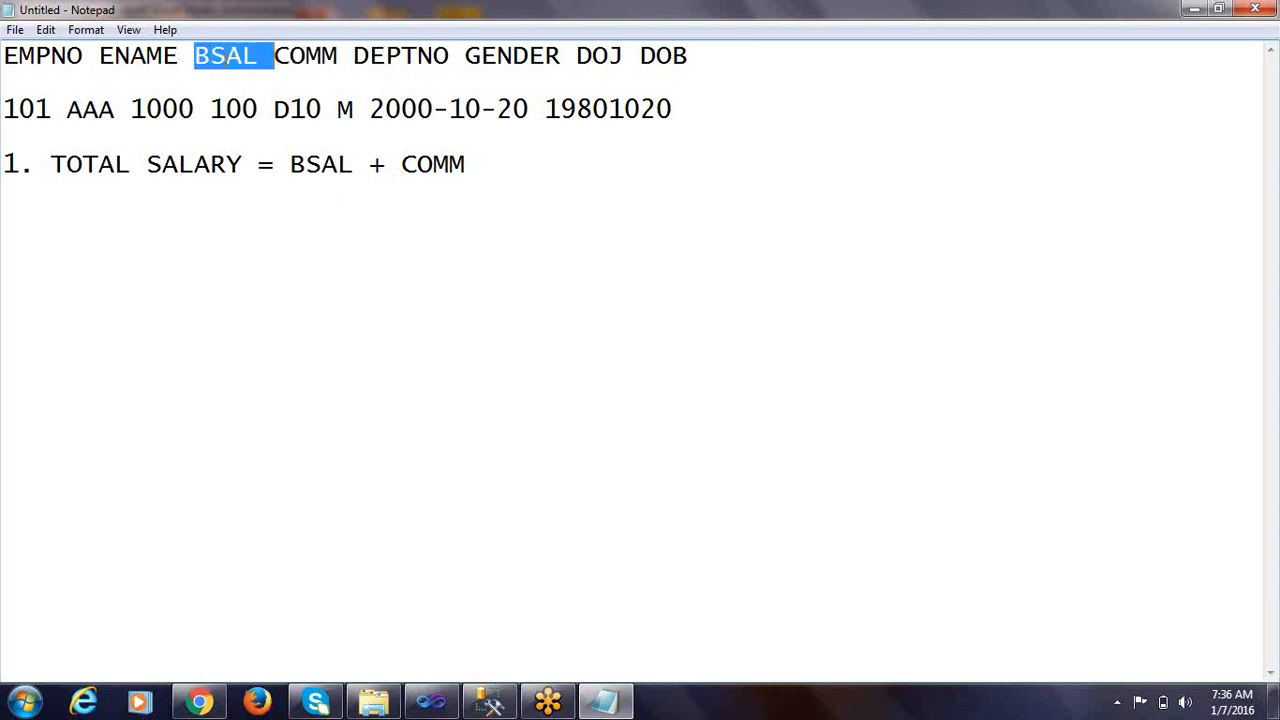
double_click(316, 58)
drag(244, 164, 4, 142)
click(496, 167)
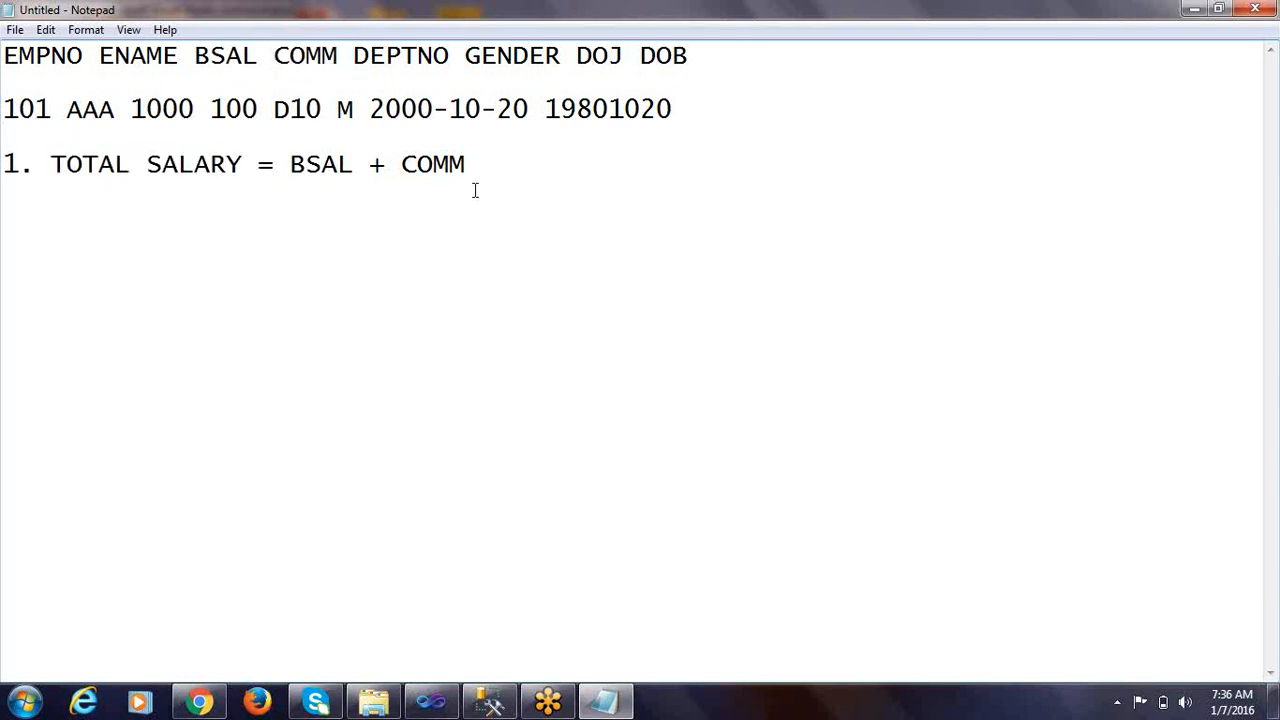
key(Return)
text(2.)
Open emp_fixed from the DATASOURCES folder and examine how the DEPTNO codes are written across its rows
double_click(380, 56)
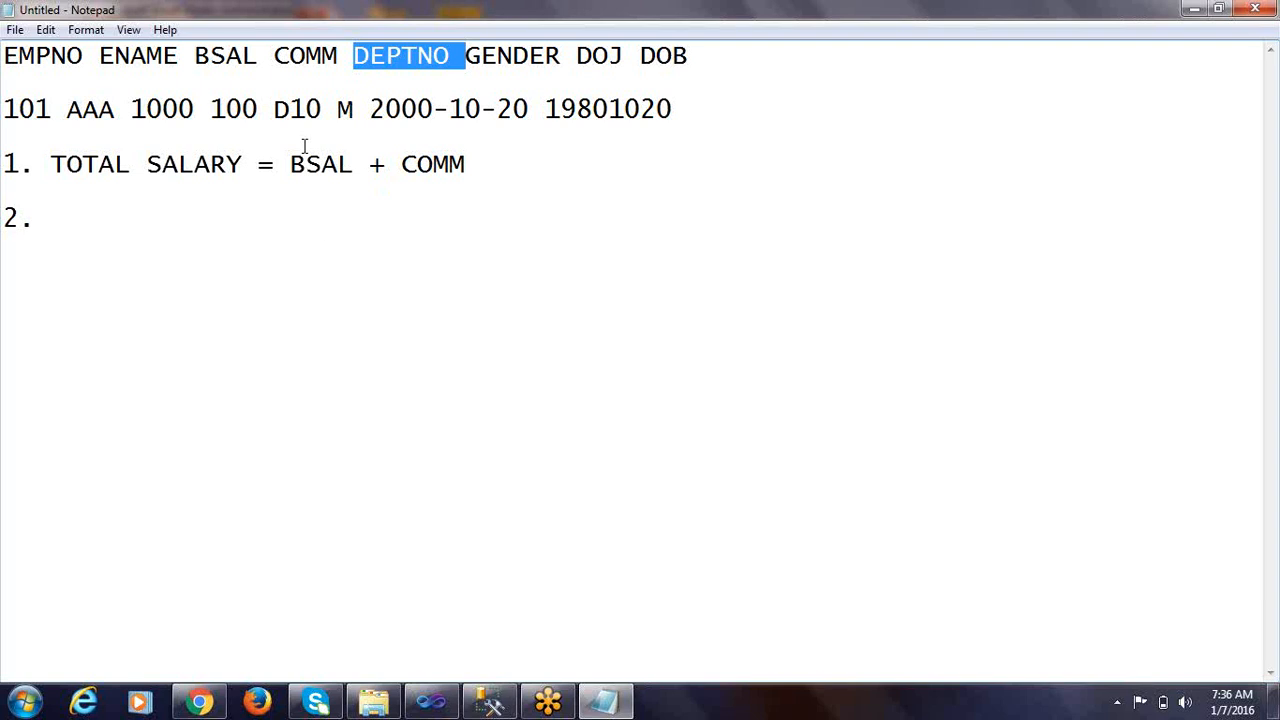
click(78, 221)
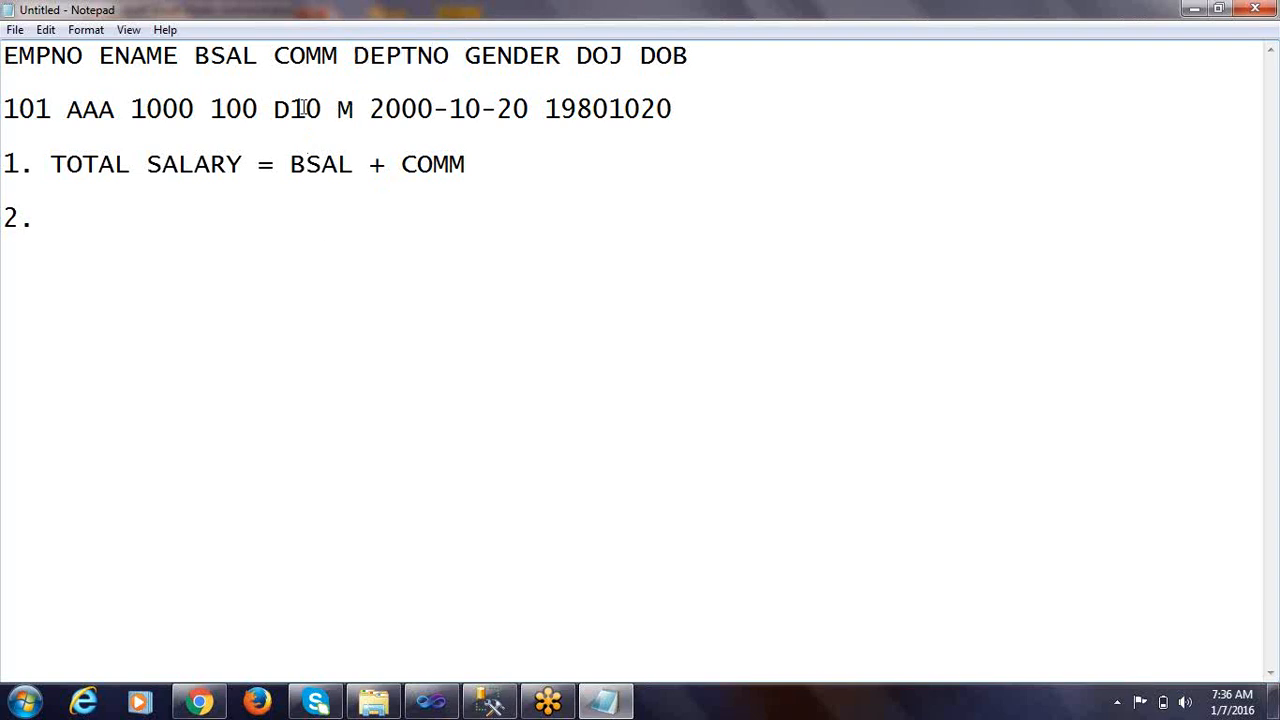
drag(276, 108, 320, 109)
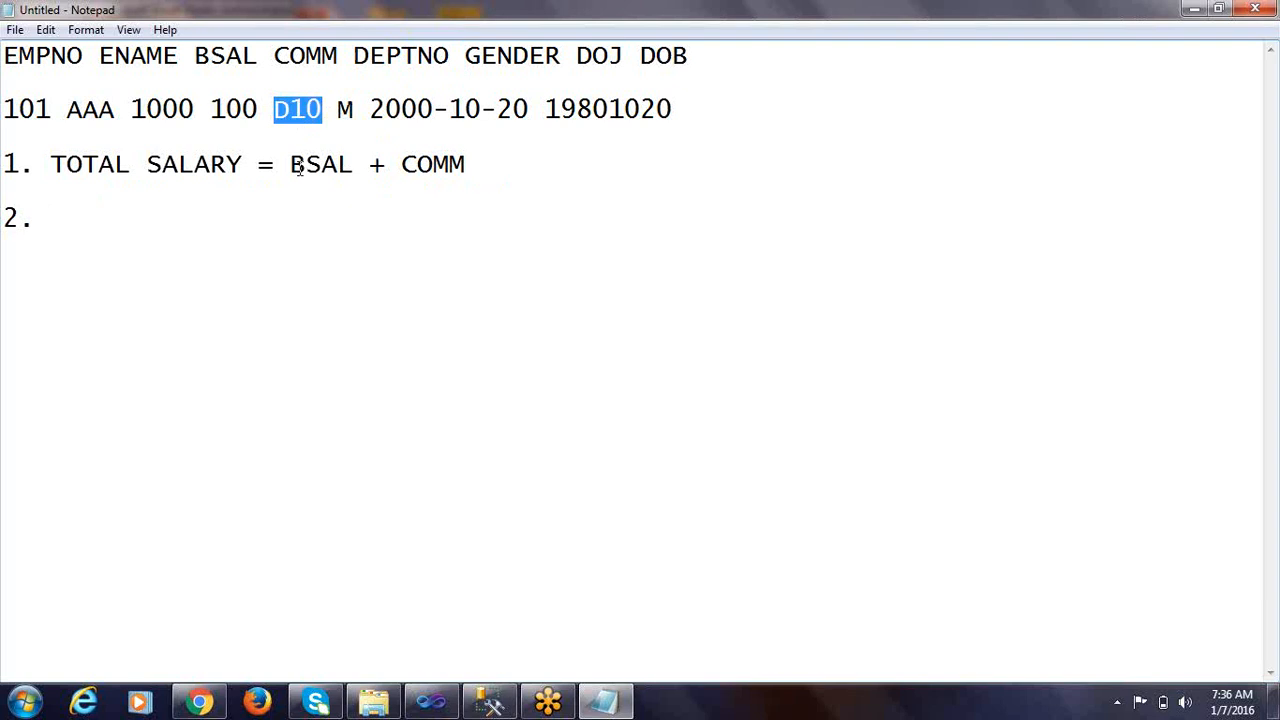
click(372, 701)
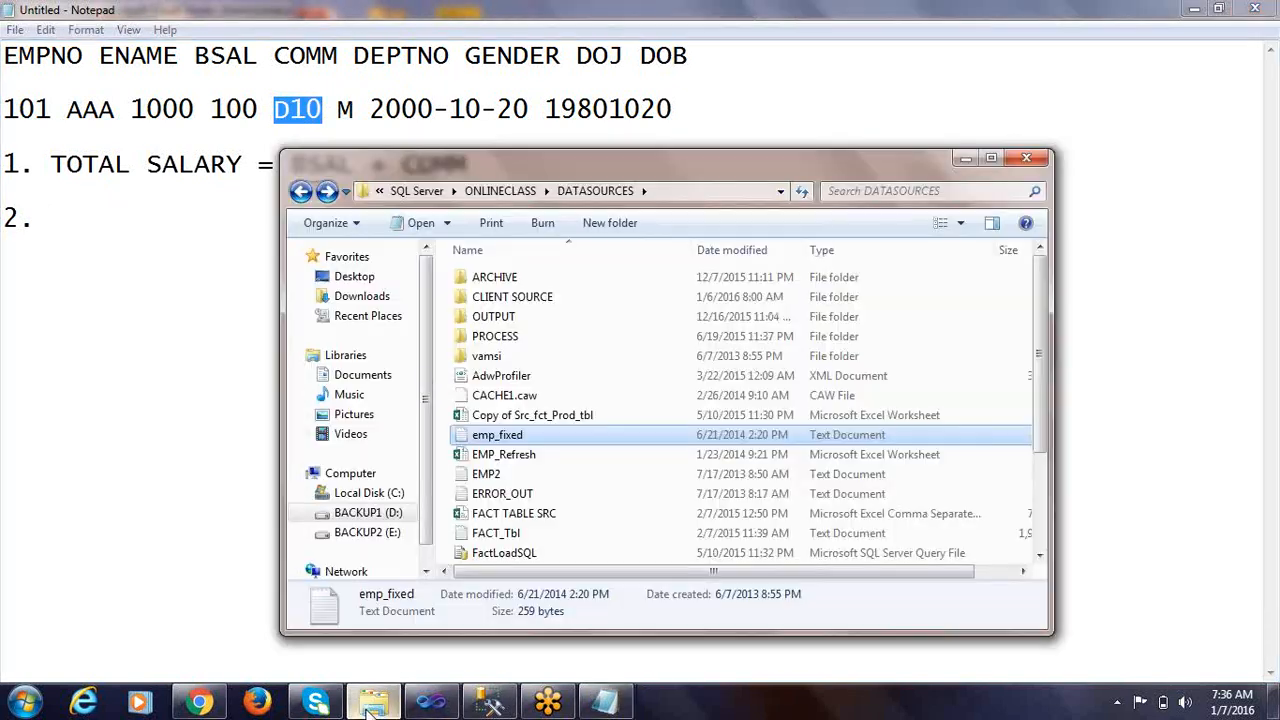
double_click(540, 437)
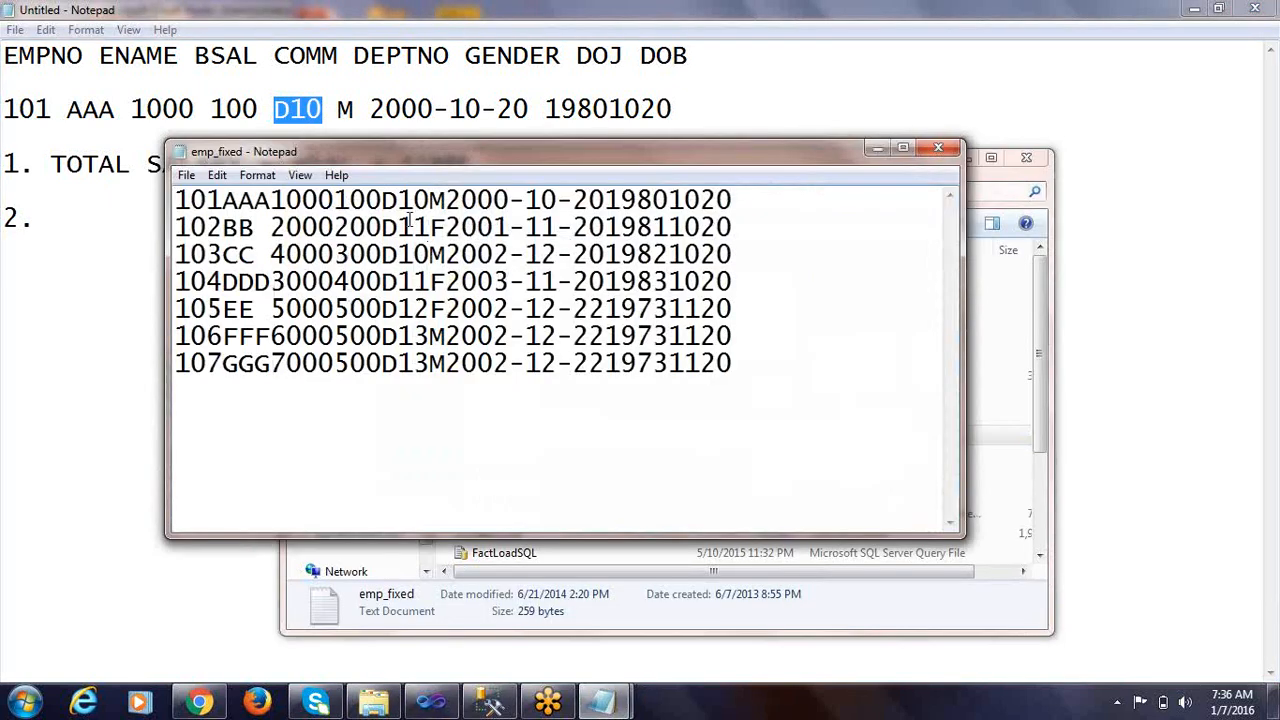
drag(383, 200, 430, 254)
drag(383, 281, 447, 283)
drag(383, 308, 447, 308)
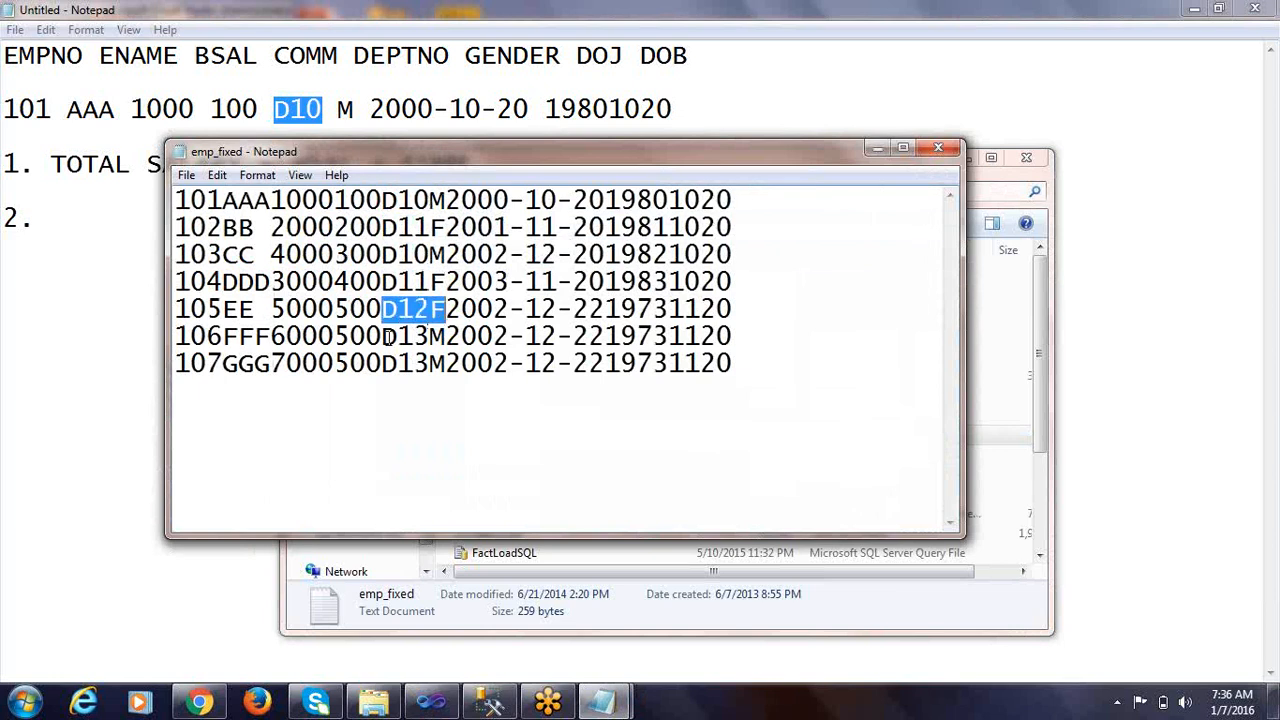
drag(383, 336, 430, 336)
click(70, 303)
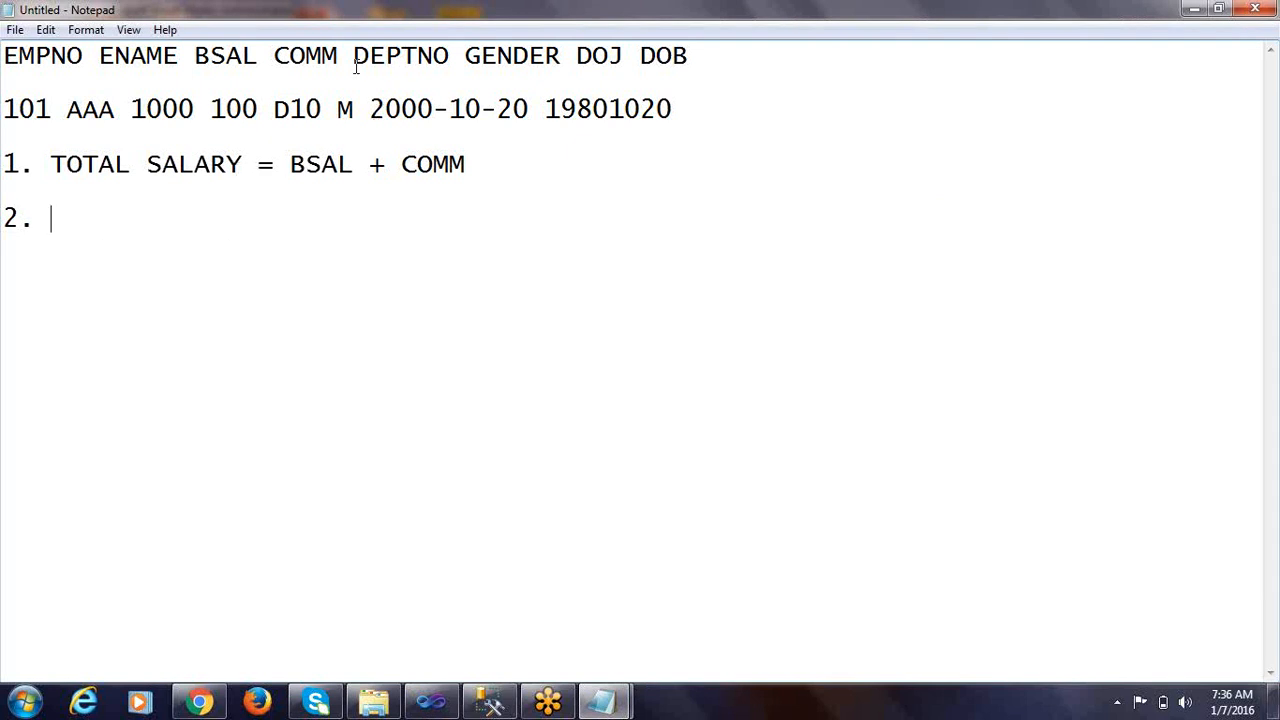
Begin rule 2 with the text REMOVE "D" FROM DEPTNO AND
drag(275, 109, 290, 110)
click(57, 222)
text(REMOVE )
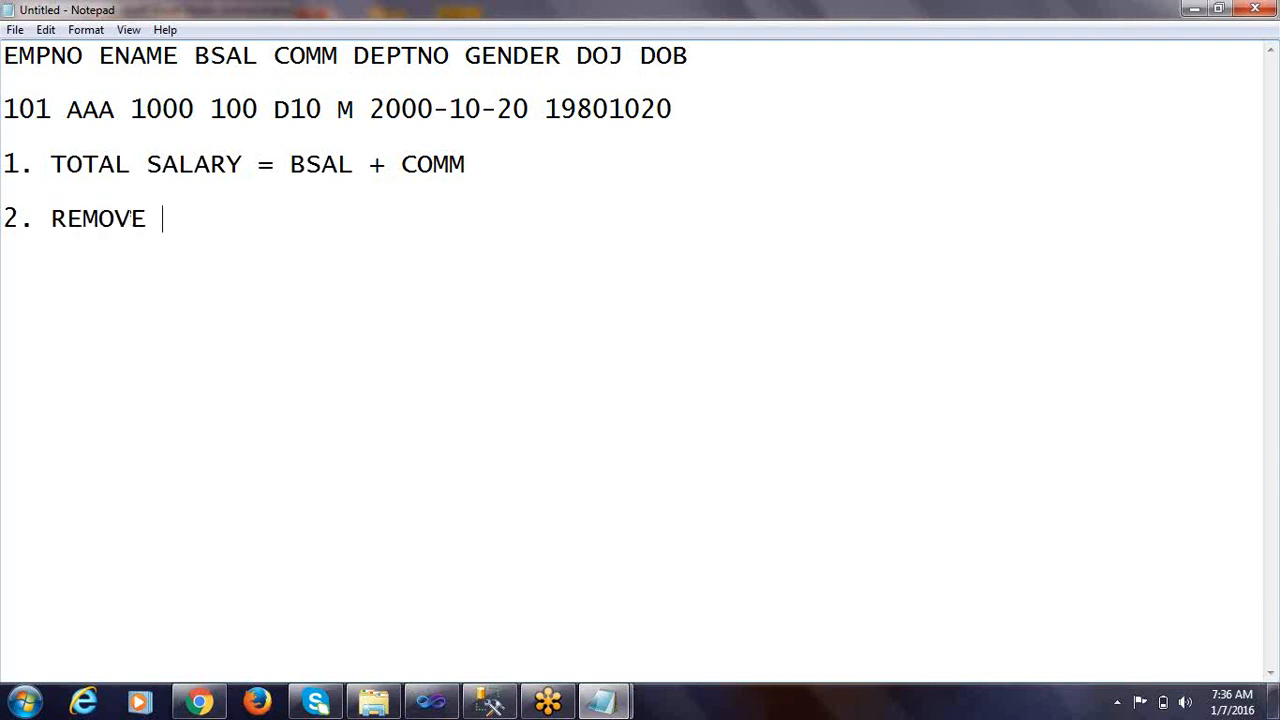
text("D" FROM)
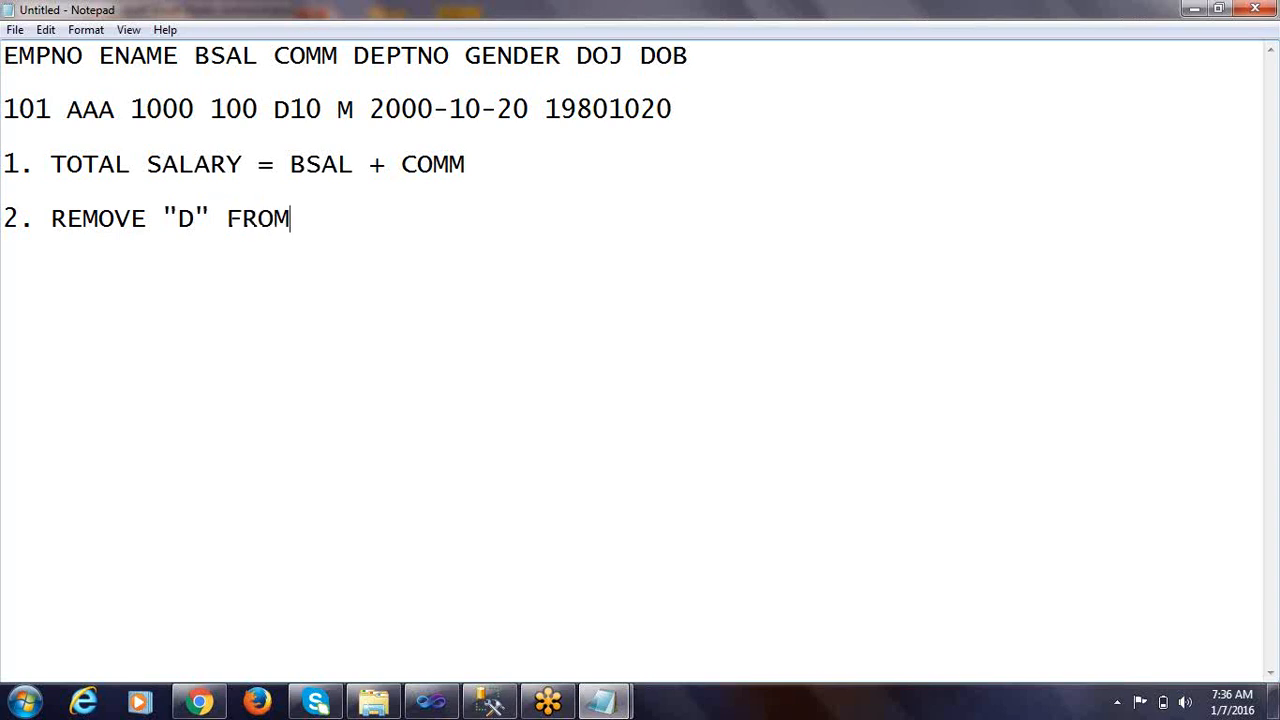
text( DEPTN)
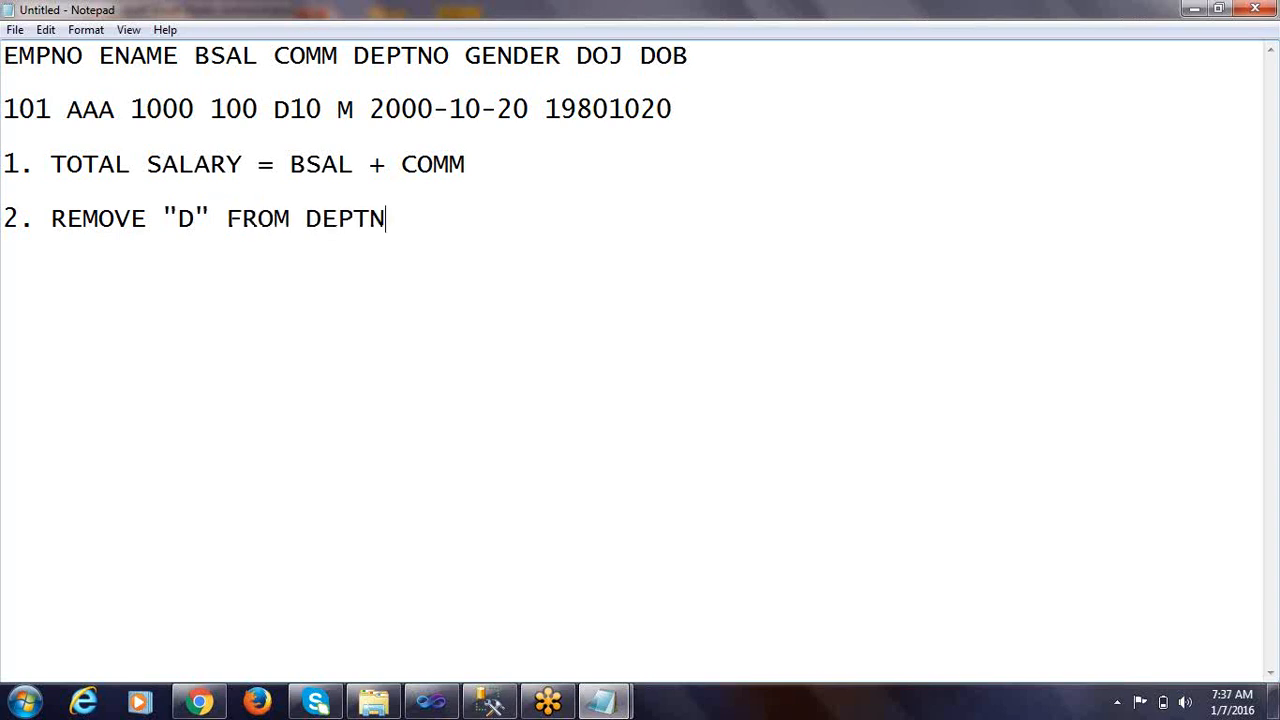
text(O AND C)
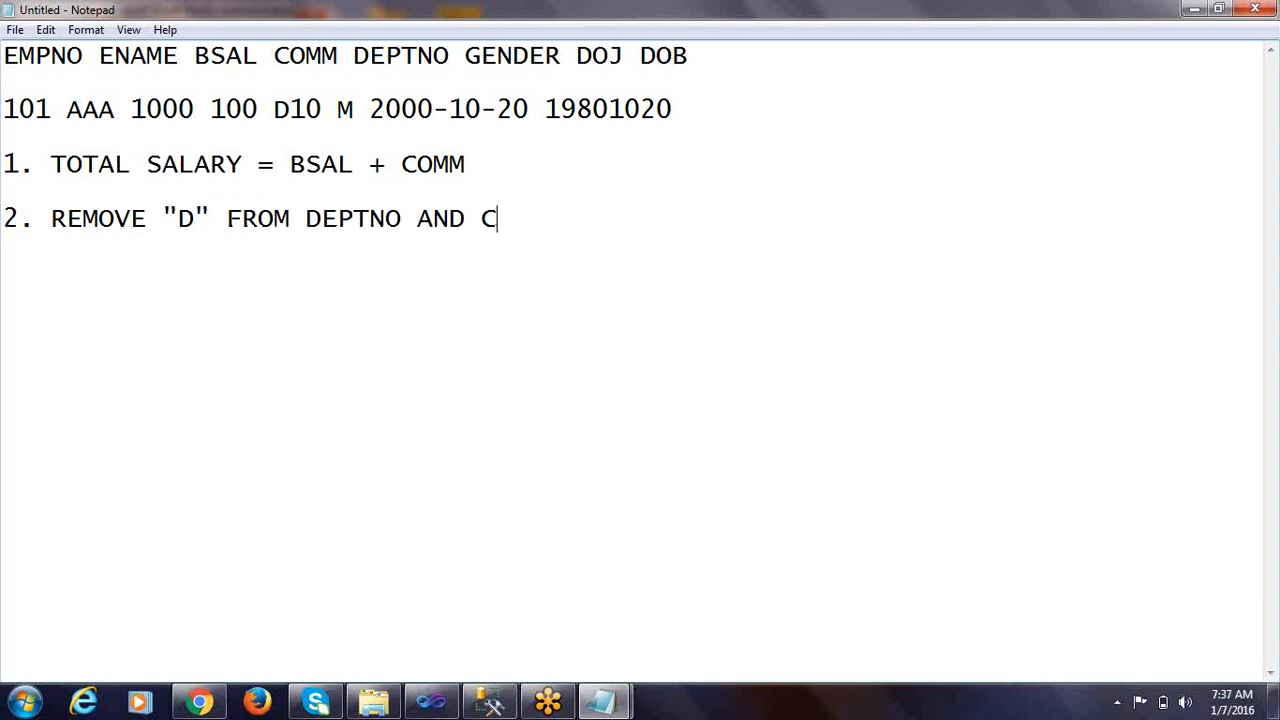
text(ONVERT THE )
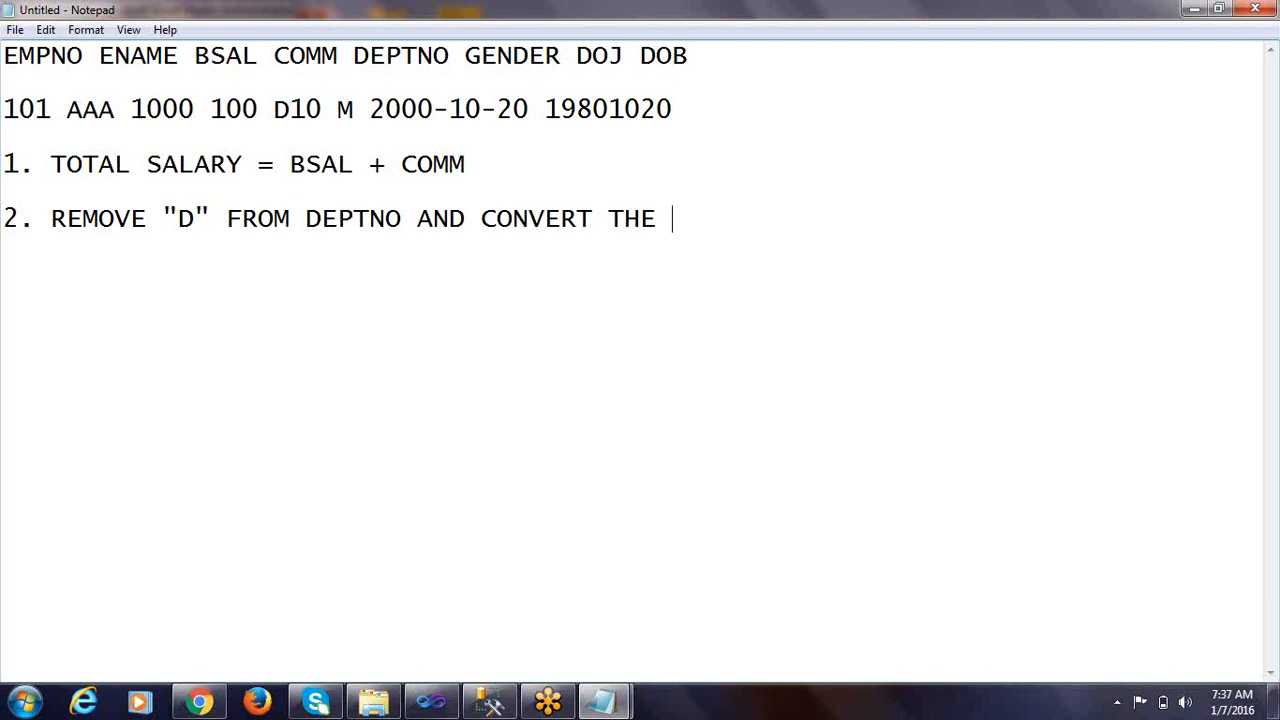
text(DEPT)
text(N)
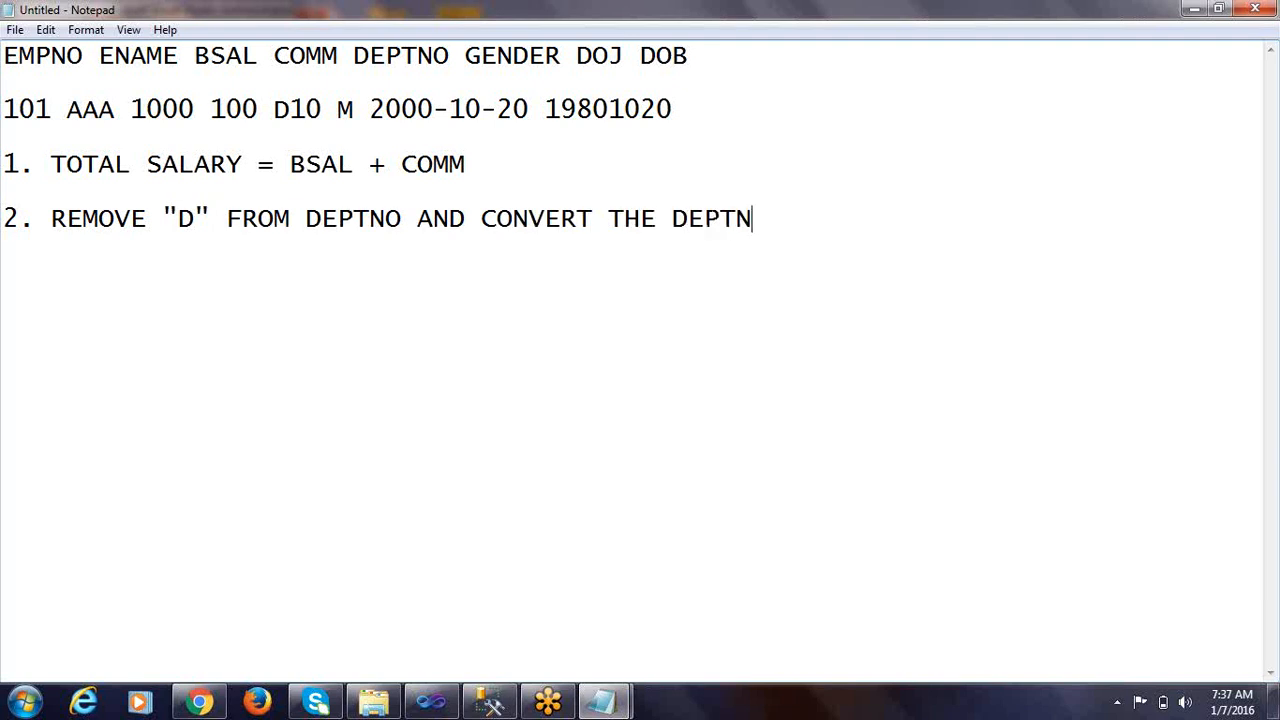
text(O INTO INTO)
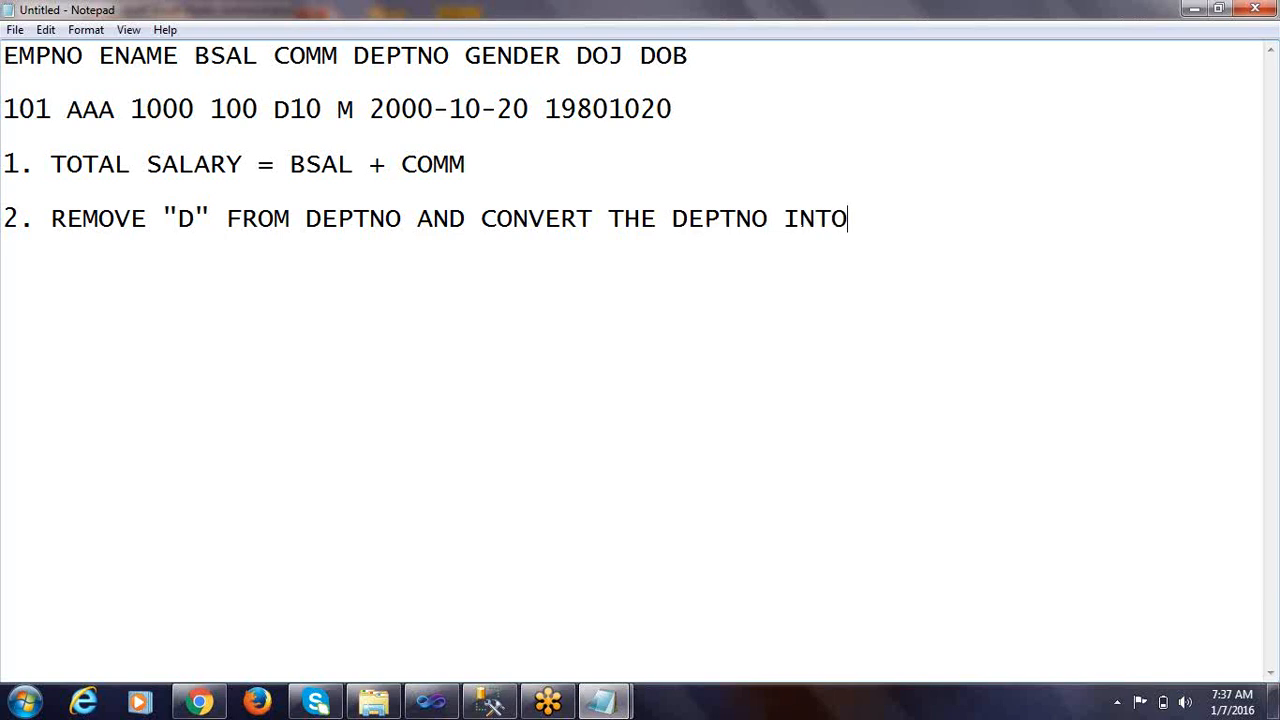
text(EGER)
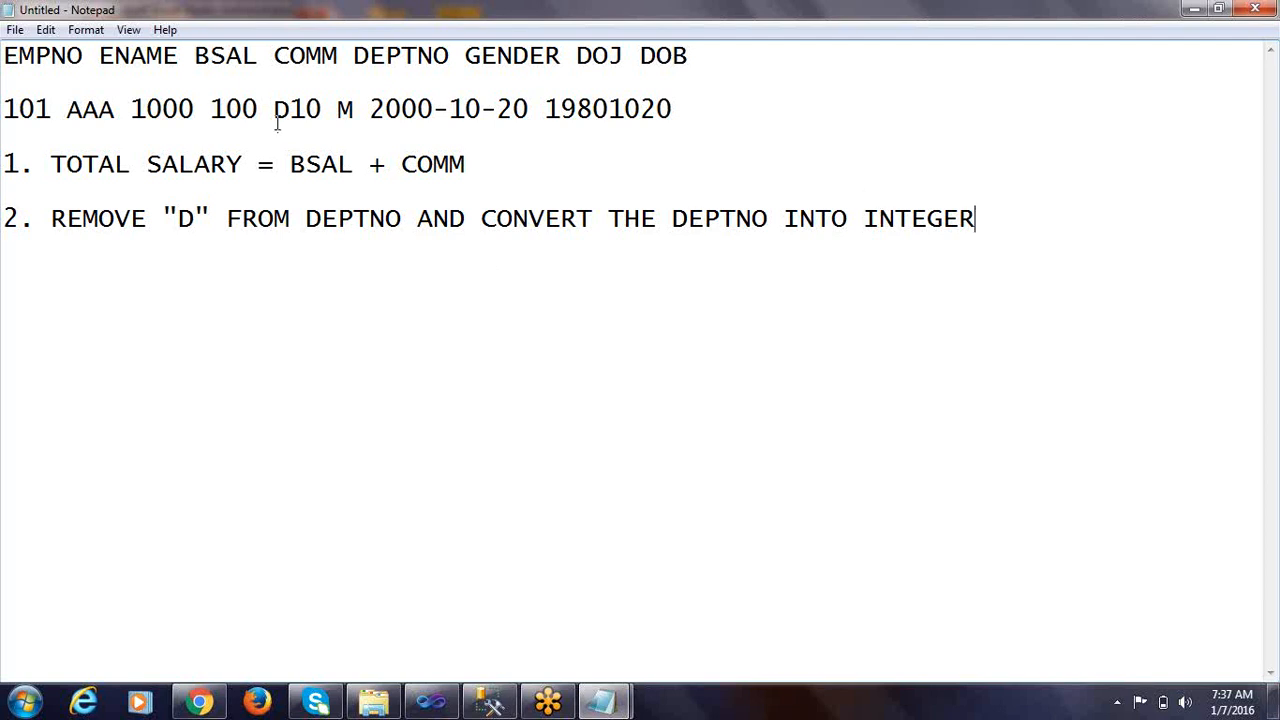
Examine the letter prefix and the numeric part of the record's D10 code against the INTEGER wording of rule 2
drag(275, 110, 322, 110)
click(297, 110)
drag(275, 110, 290, 110)
drag(290, 112, 320, 137)
double_click(890, 216)
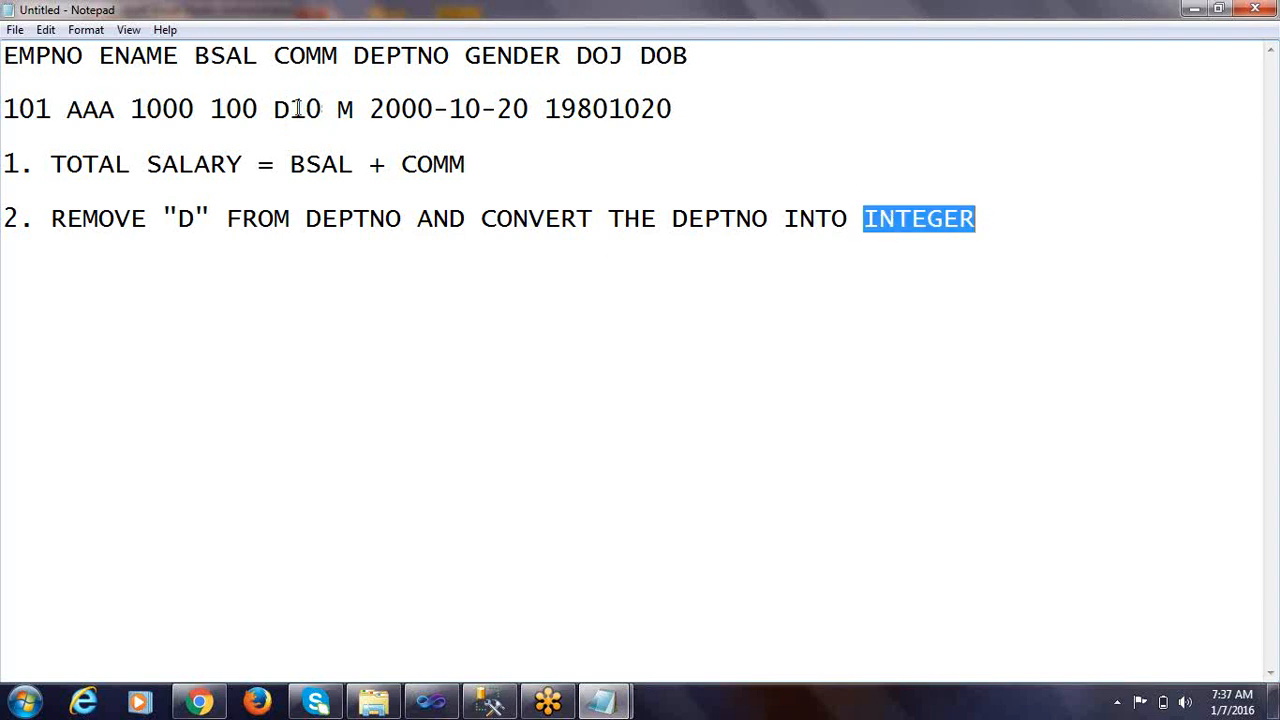
drag(290, 108, 322, 108)
double_click(914, 212)
drag(275, 110, 290, 110)
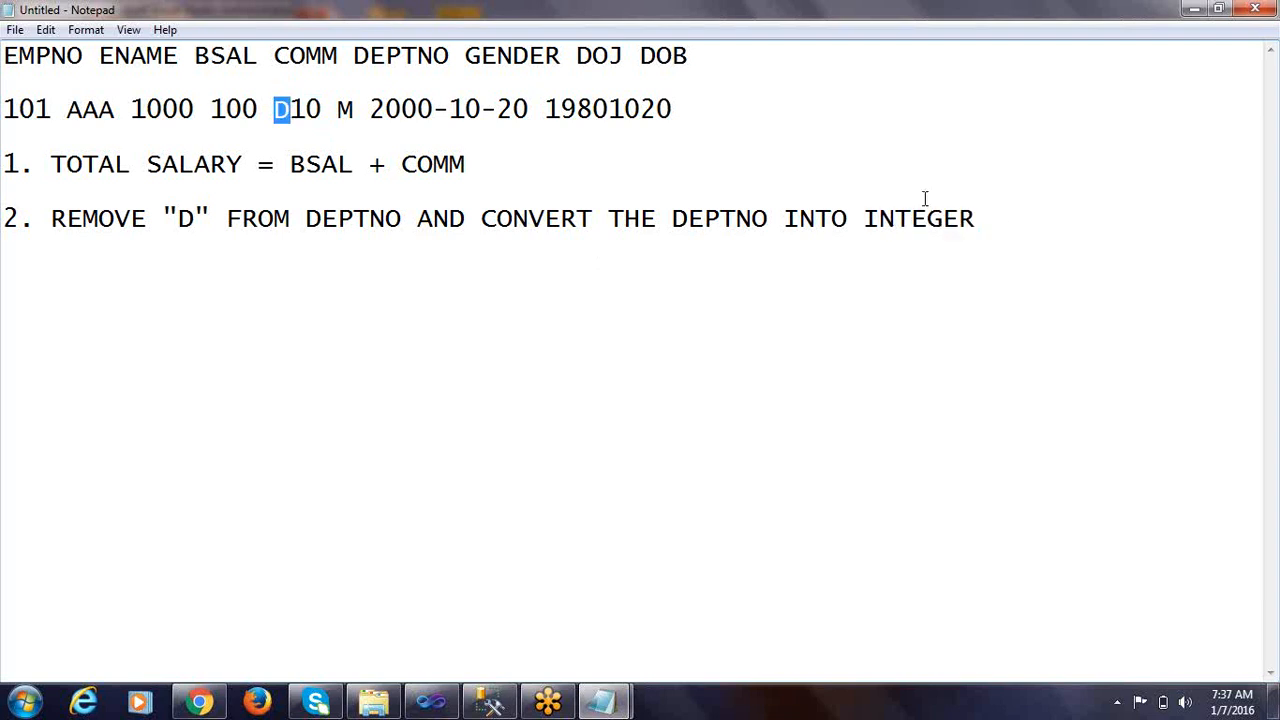
Start list item 3 below the DEPTNO rule, separated by a blank line
click(979, 220)
key(Return)
key(Return)
text(3.)
Compare the record's gender code with the gender codes across the emp_fixed rows, and close that file
double_click(345, 110)
key(alt+Tab)
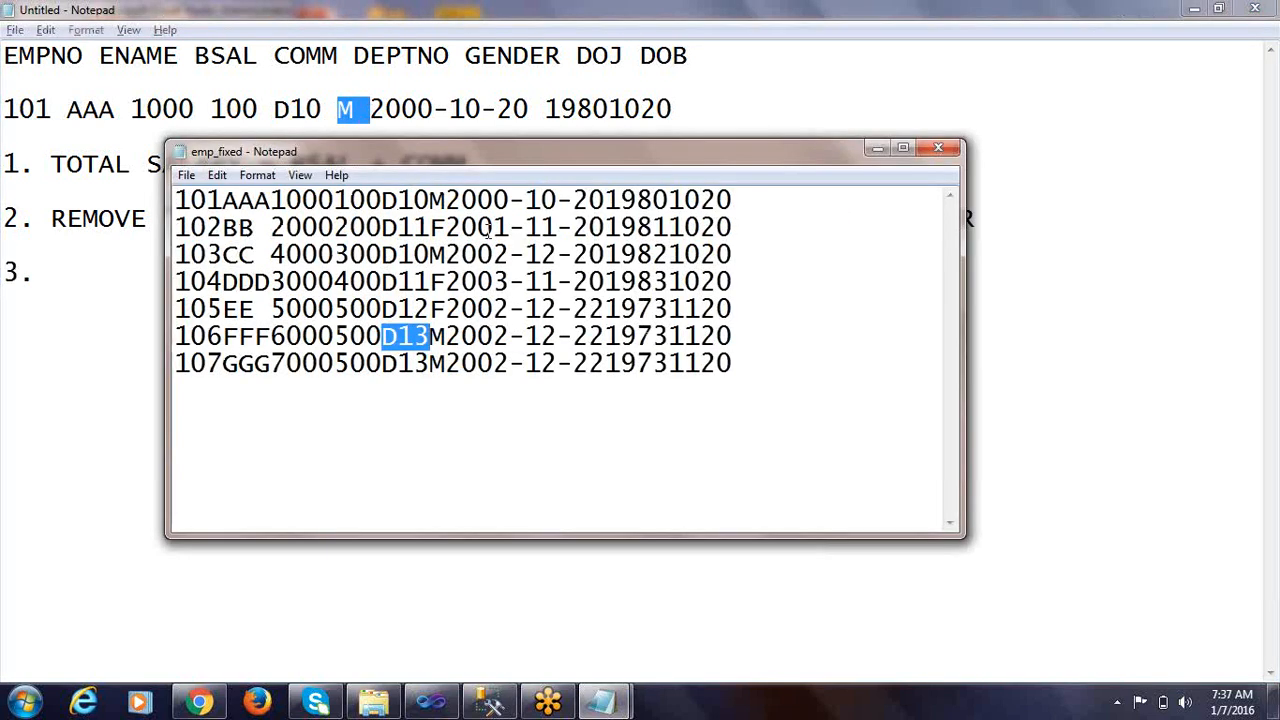
drag(433, 203, 445, 281)
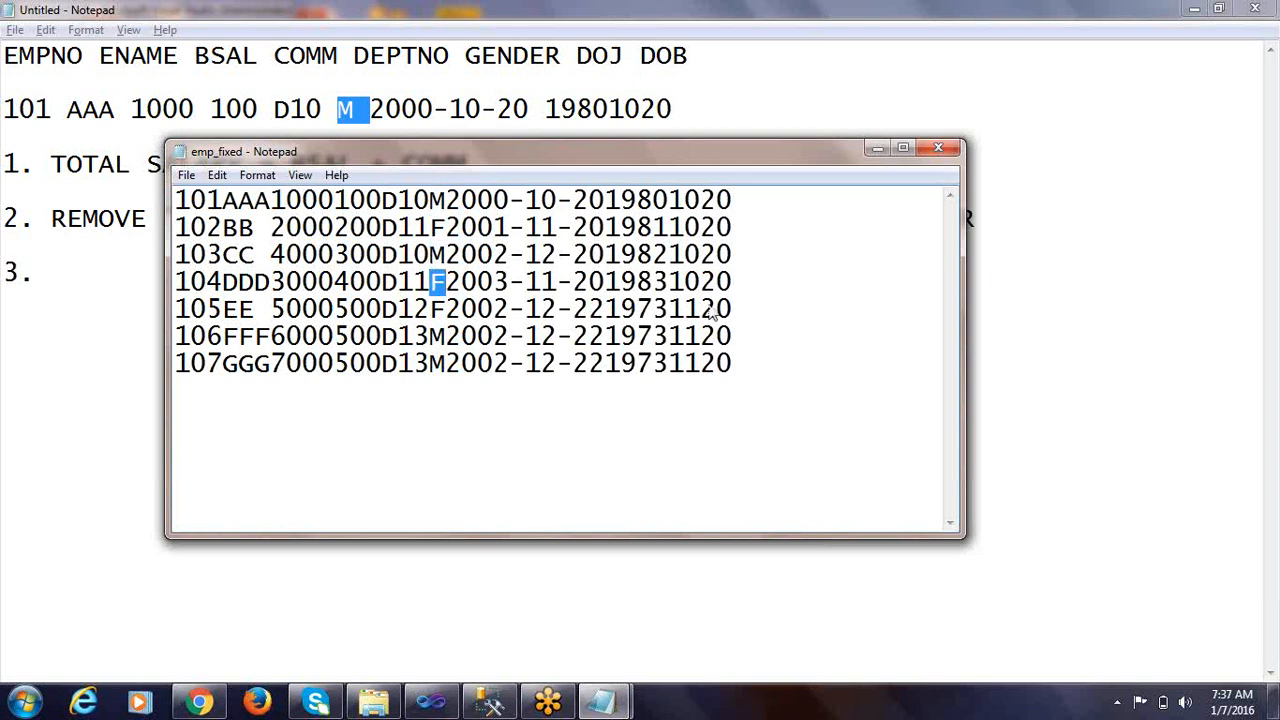
click(938, 150)
Write rule 3 as MALE OR FEMALE - FULL DESCRIPTION OF THE GENDER COLUMN
click(70, 266)
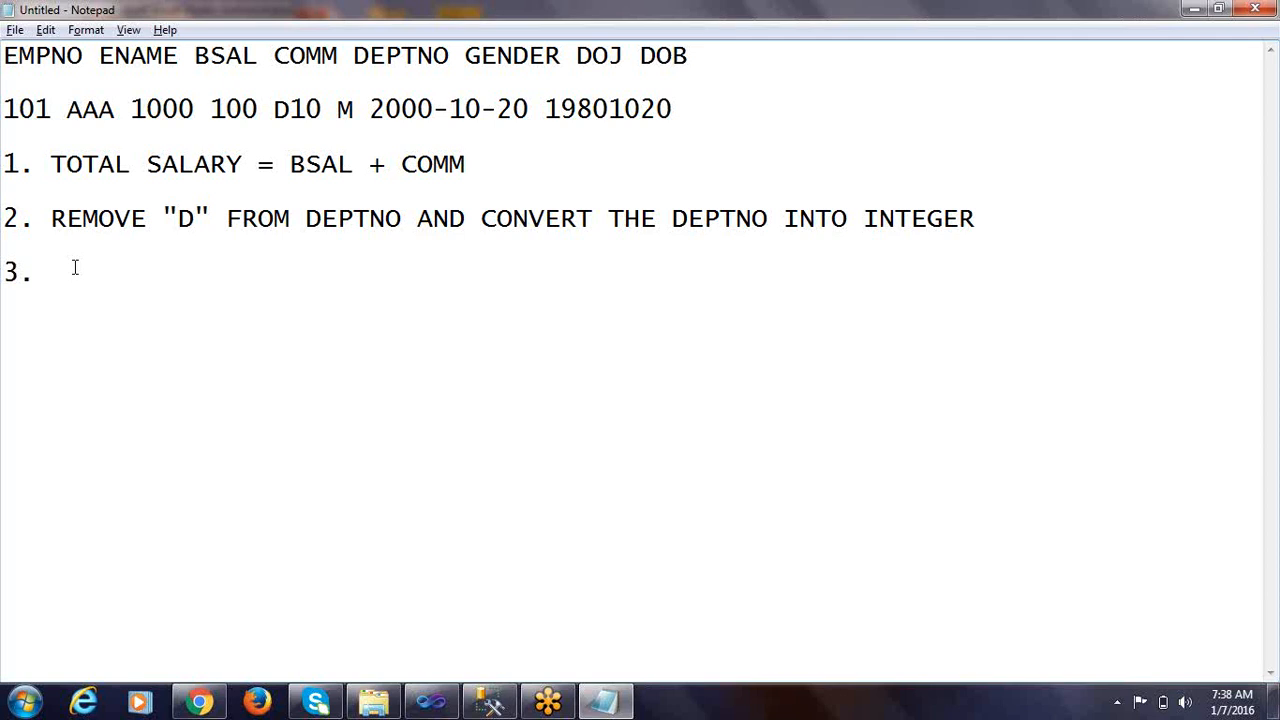
text(MALE OR FEMALE)
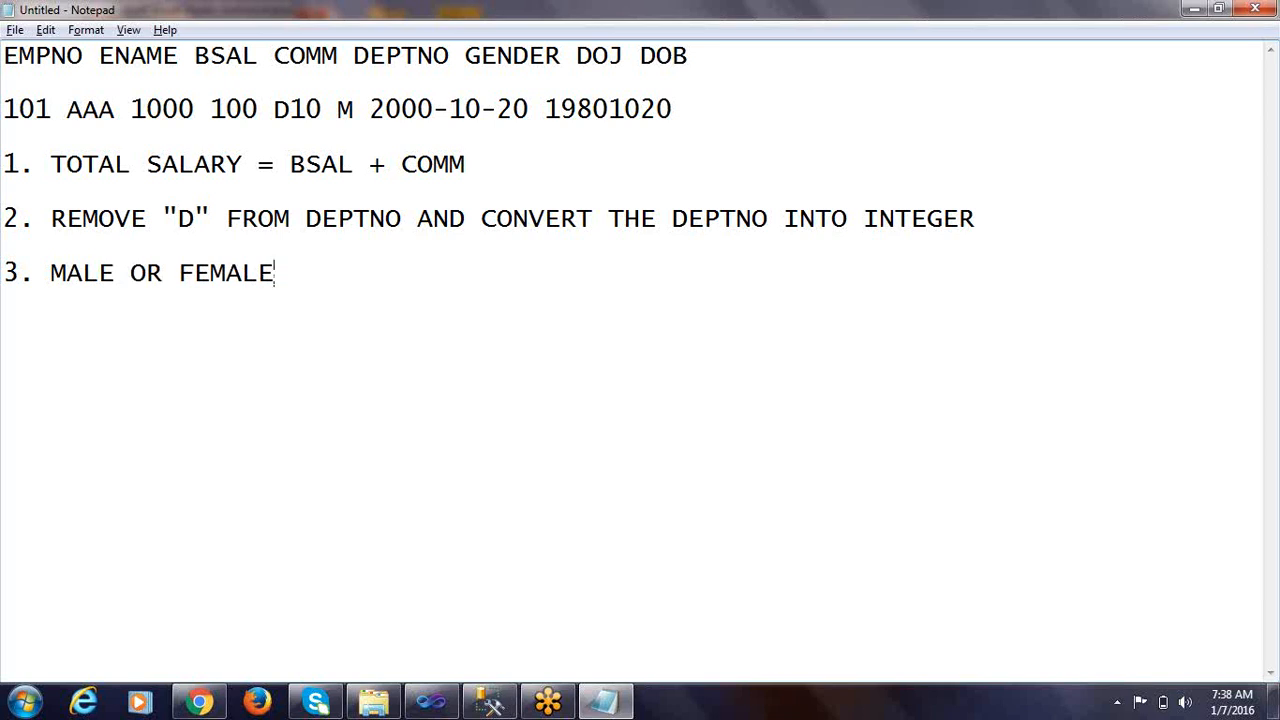
text(- FULL DE)
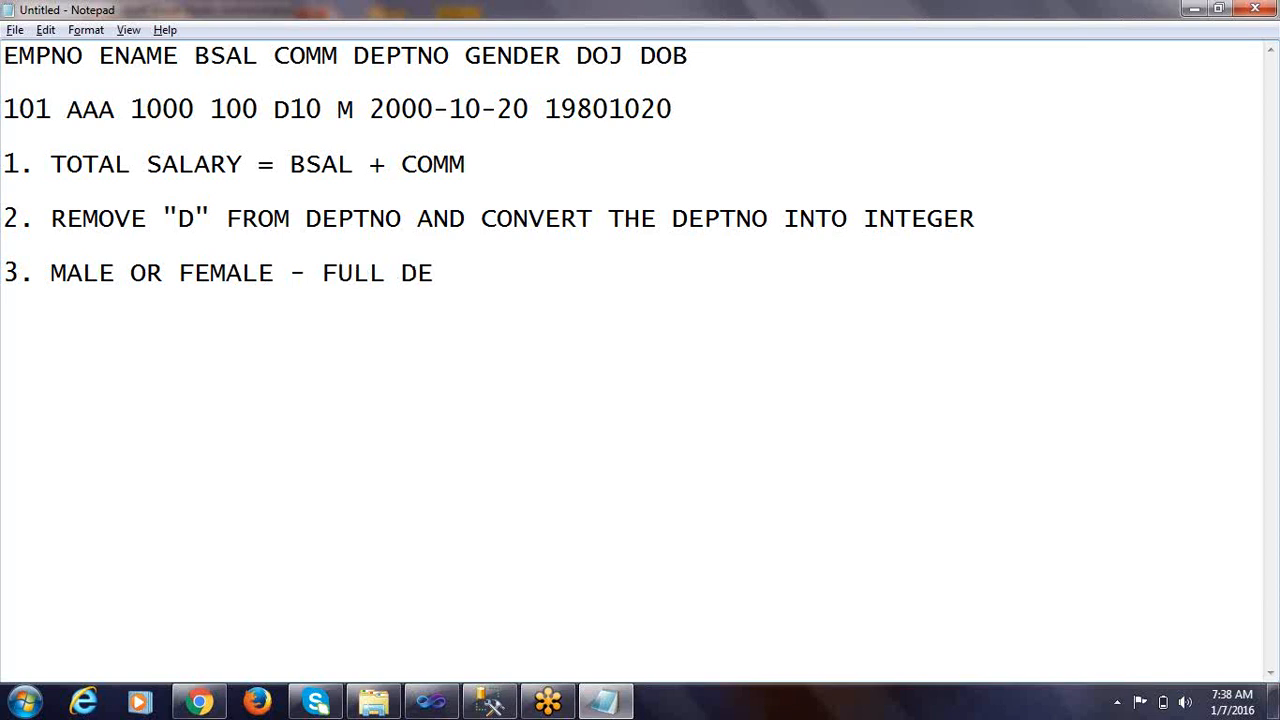
text(SCRIPTION)
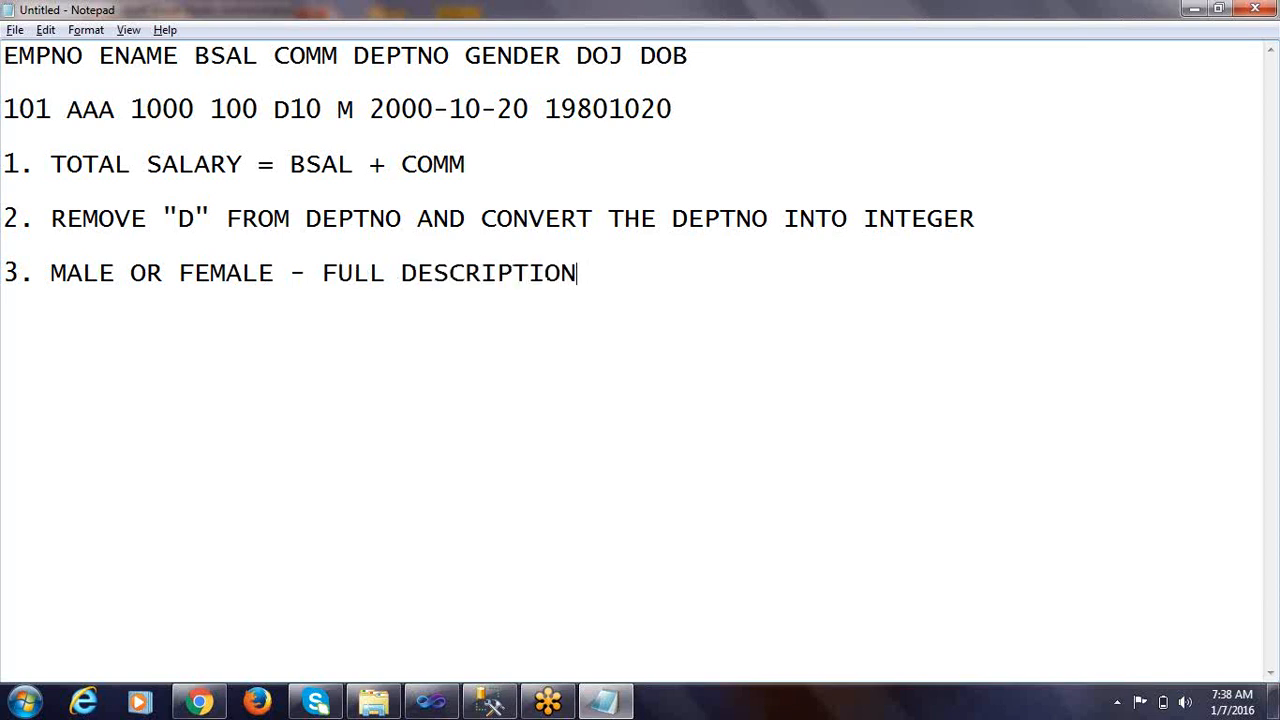
text( OF THE )
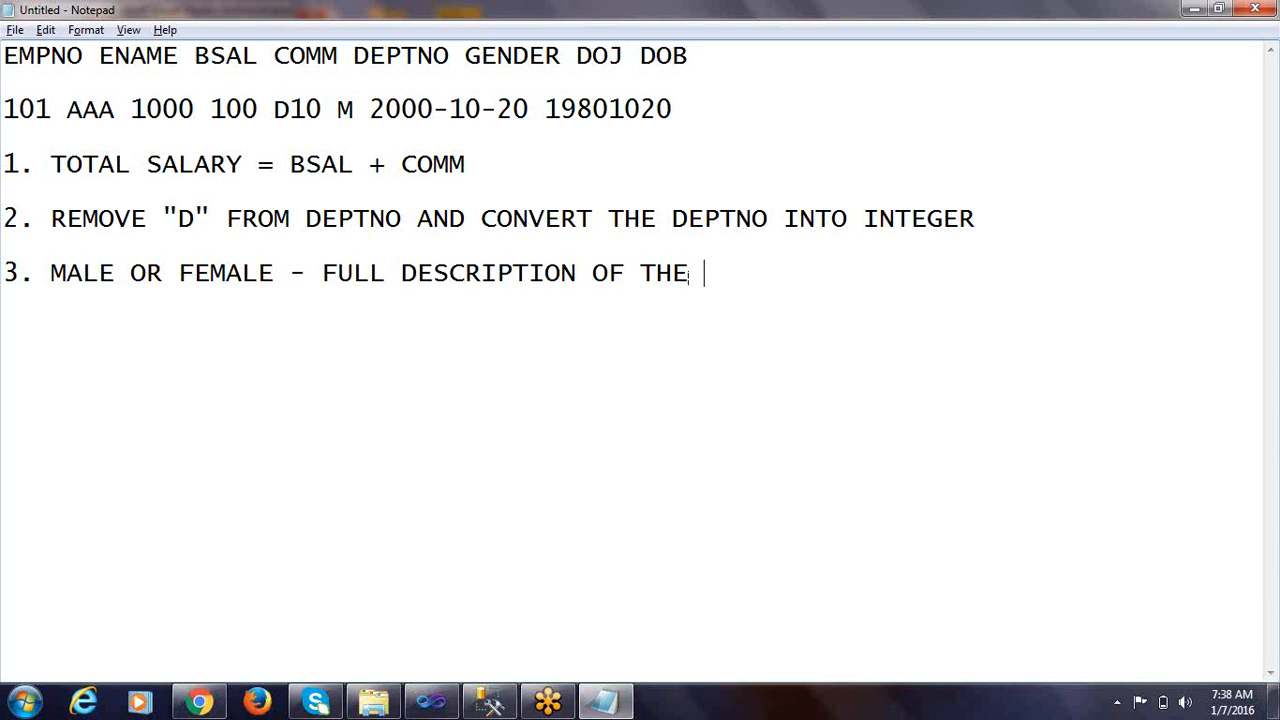
text(GENDER )
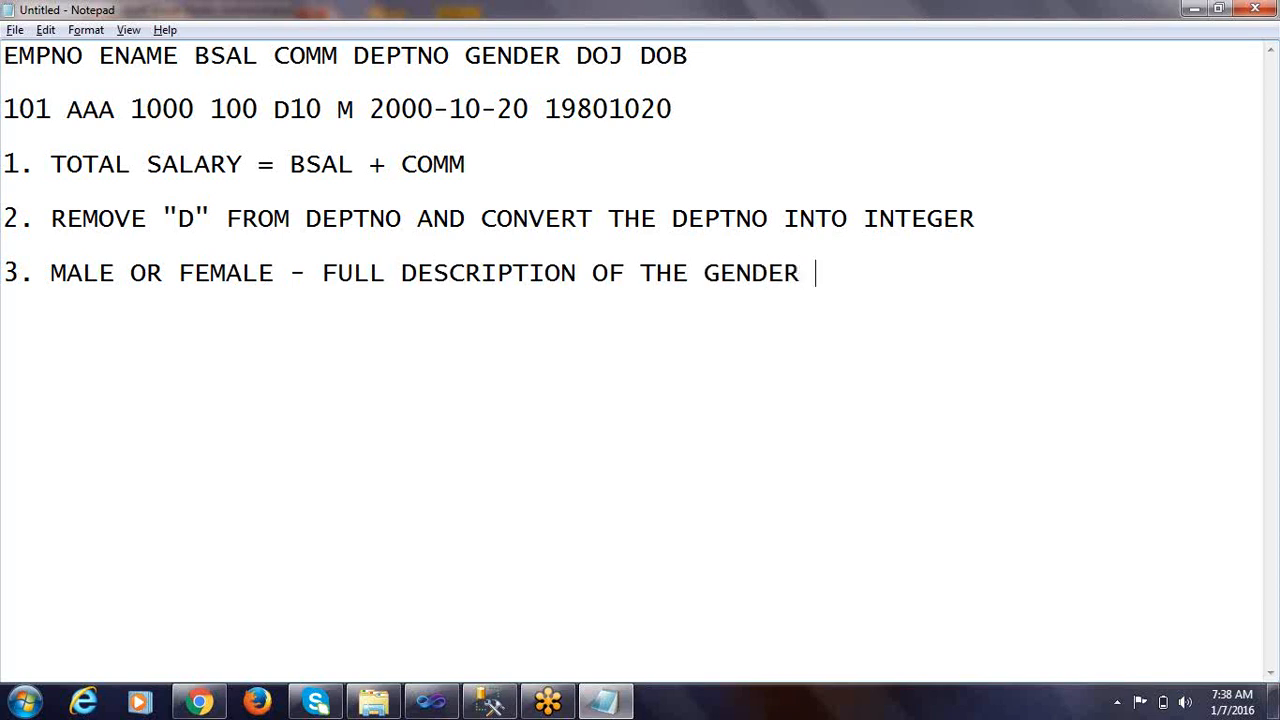
text(COLUMN)
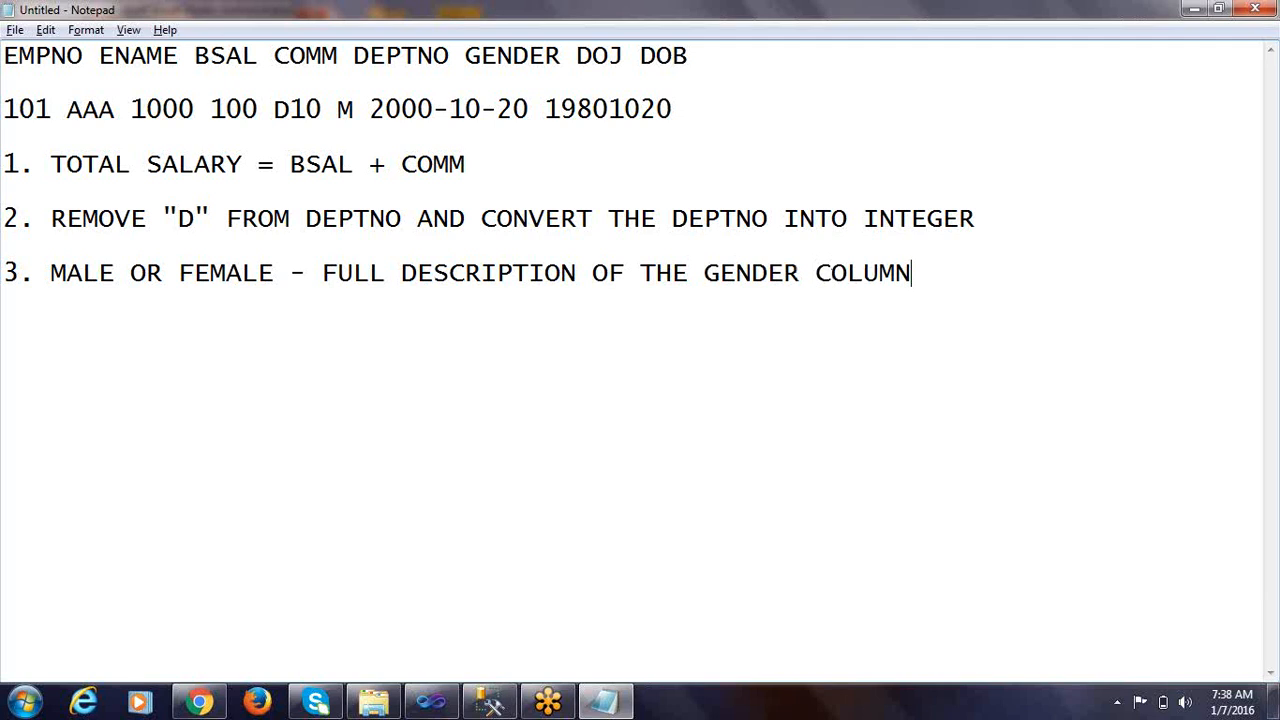
Start list item 4 below the gender rule
key(Return)
text(4.)
Compare how the DOJ and DOB values are formatted in the sample record
drag(577, 56, 624, 57)
drag(370, 108, 533, 108)
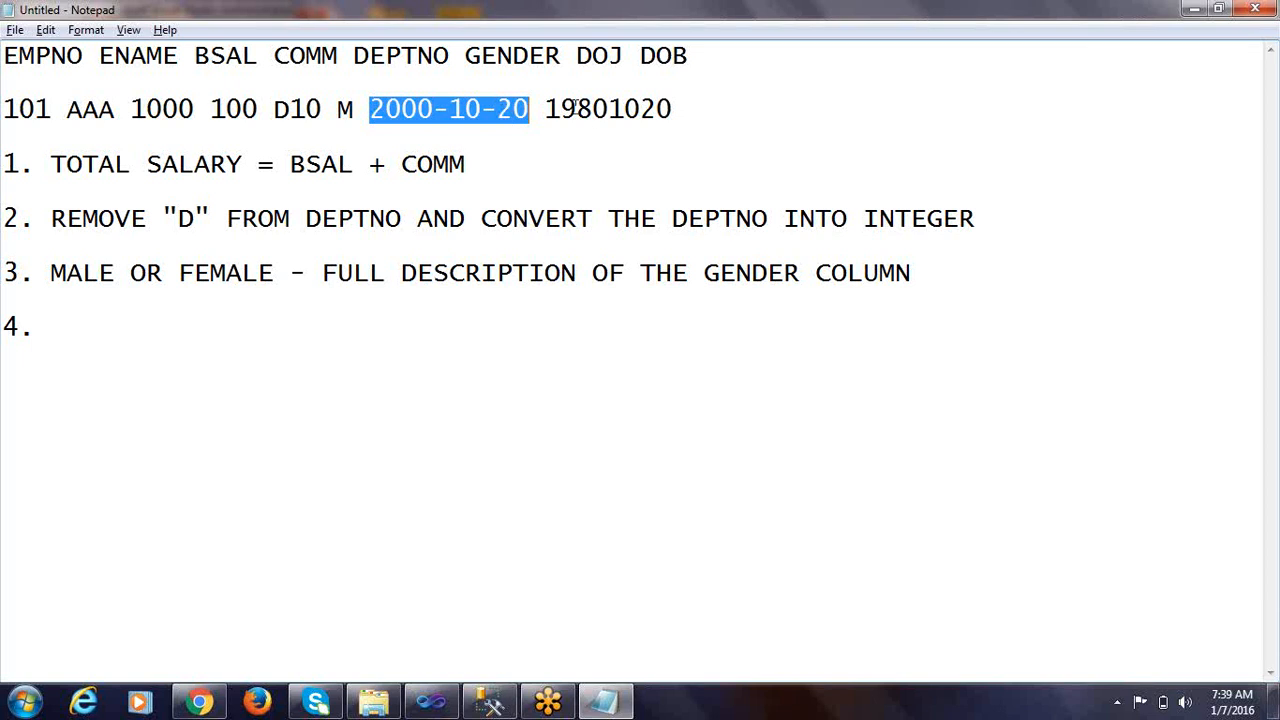
drag(546, 110, 703, 110)
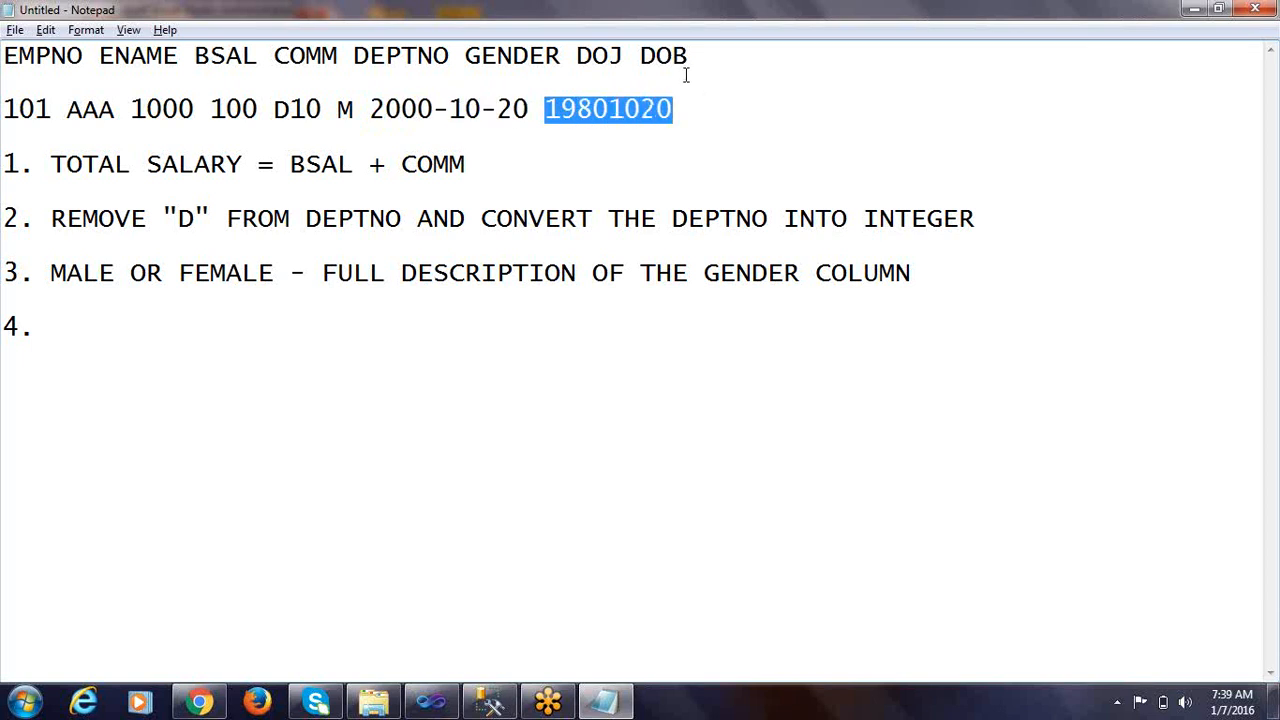
click(571, 108)
drag(560, 108, 646, 110)
click(645, 110)
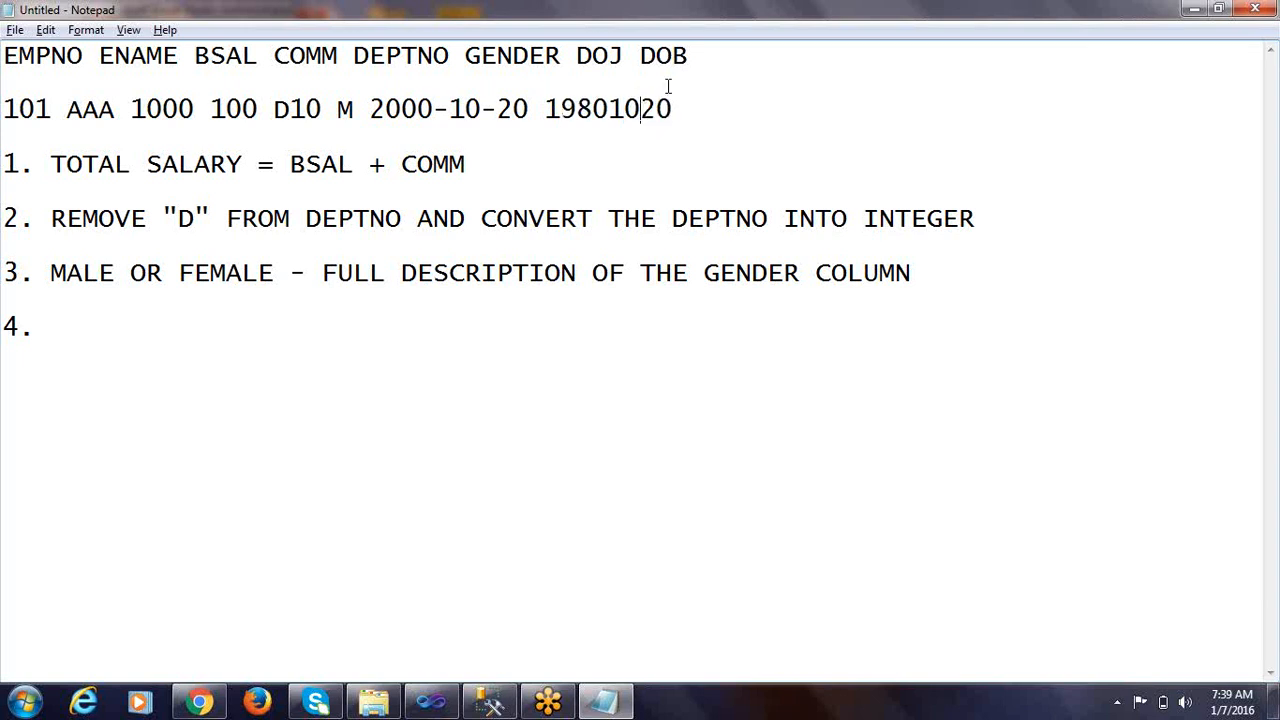
drag(548, 109, 683, 108)
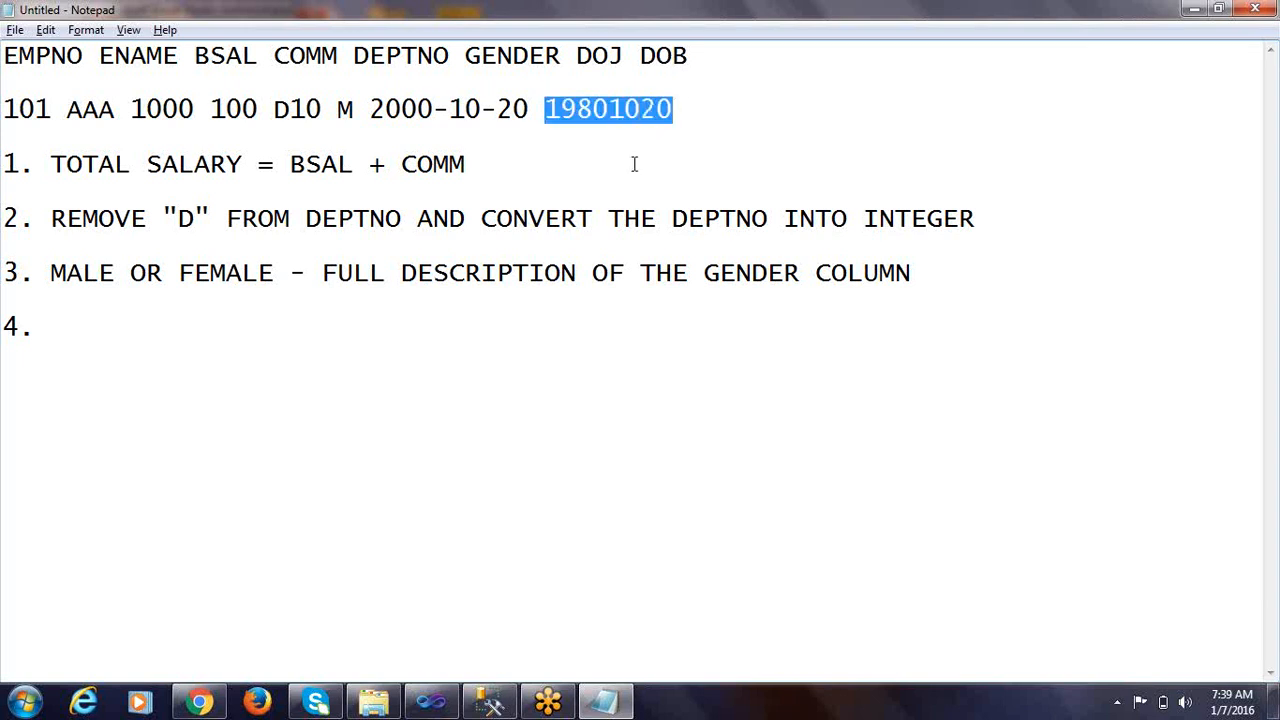
Write rule 4 as CONVERT DOB INTO DATETIME
click(81, 329)
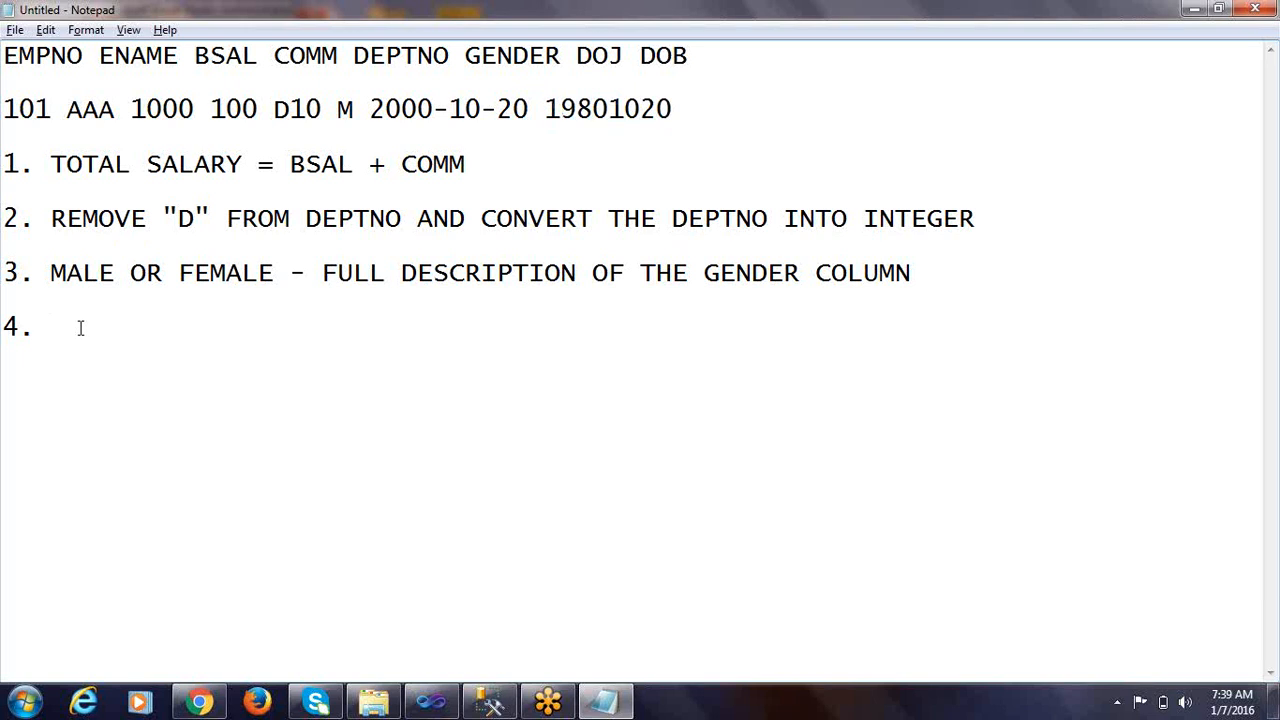
text(CONVERT DOB INTO)
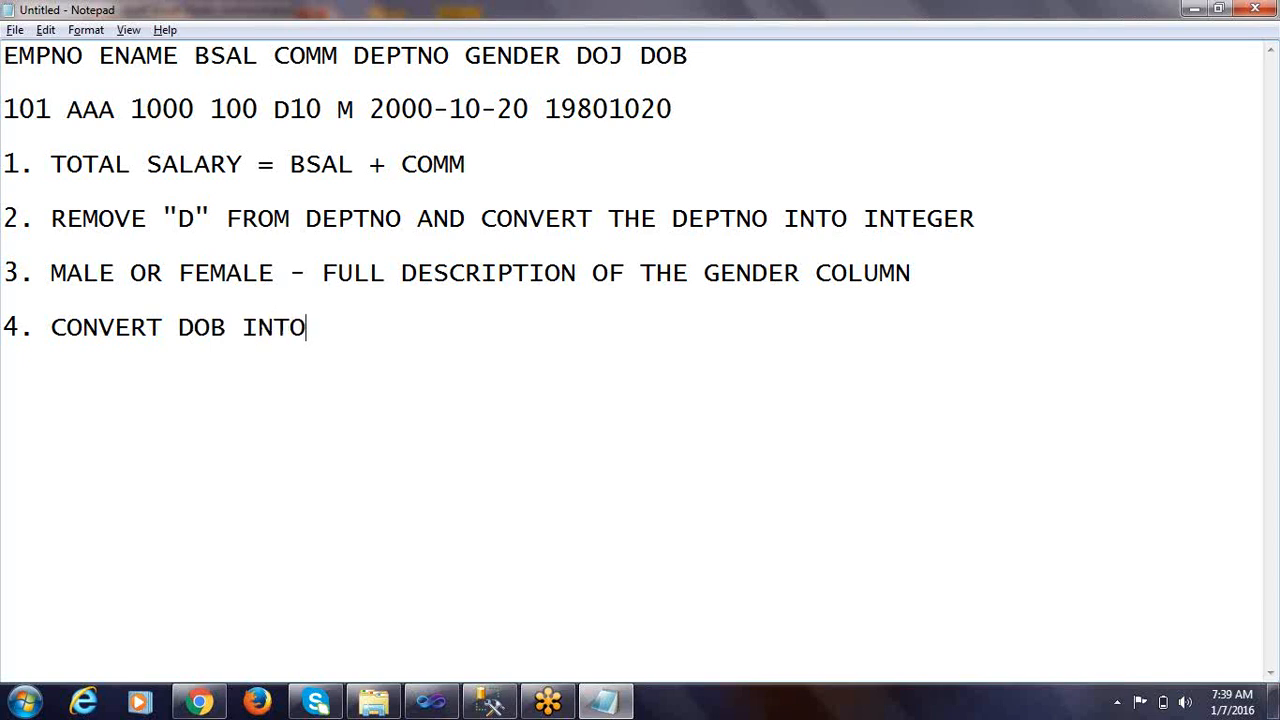
text( DATETIME)
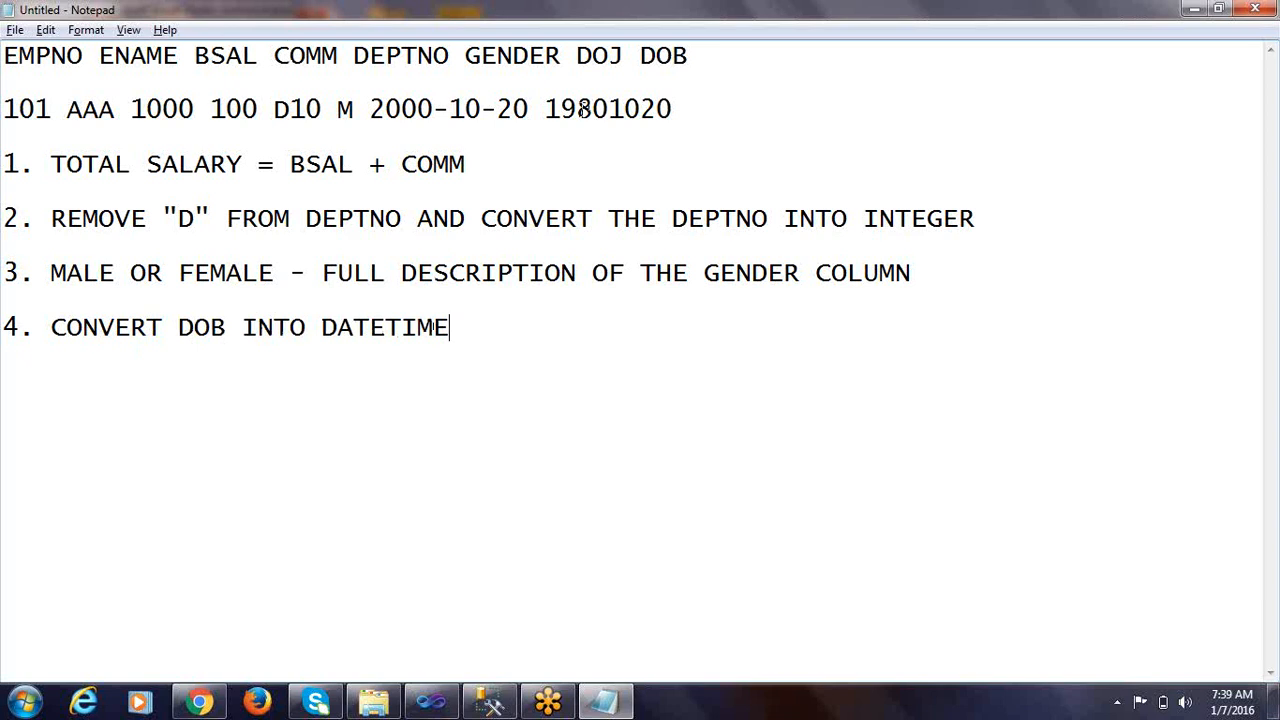
Start an example line below rule 4 with the year copied from the record's DOB value, followed by a hyphen
drag(550, 110, 610, 108)
key(ctrl+c)
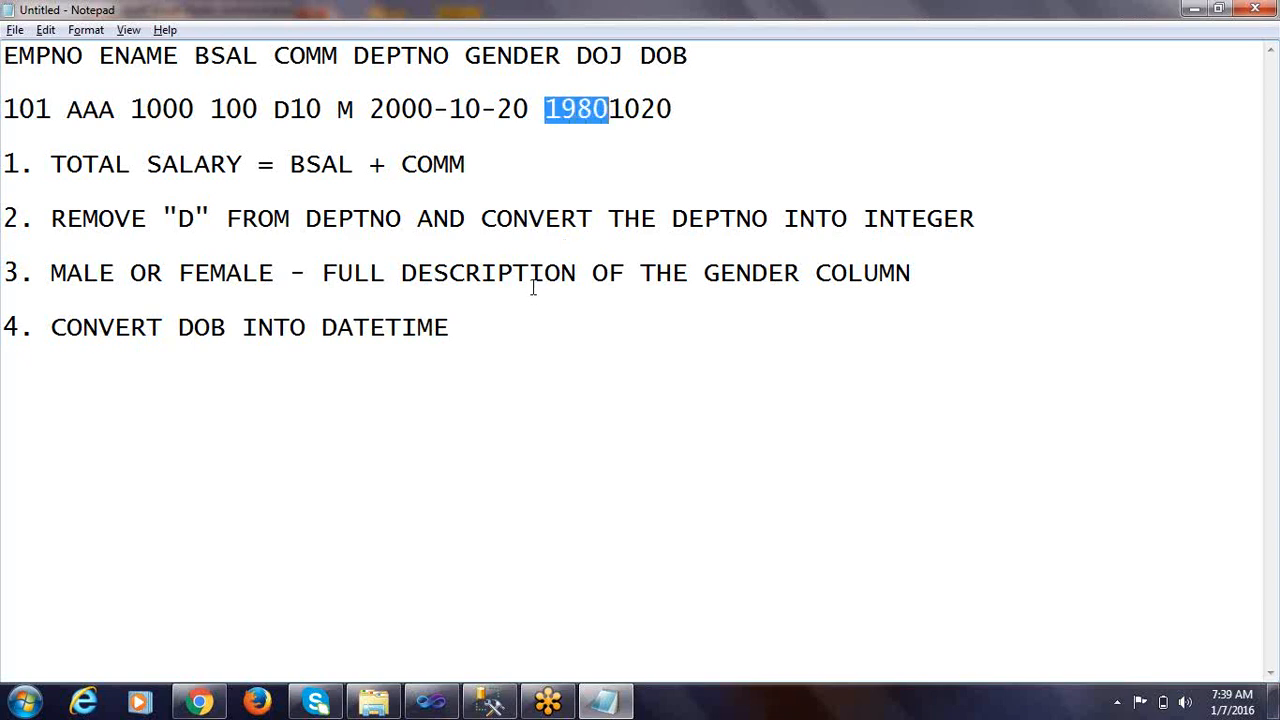
click(470, 328)
key(Return)
key(Return)
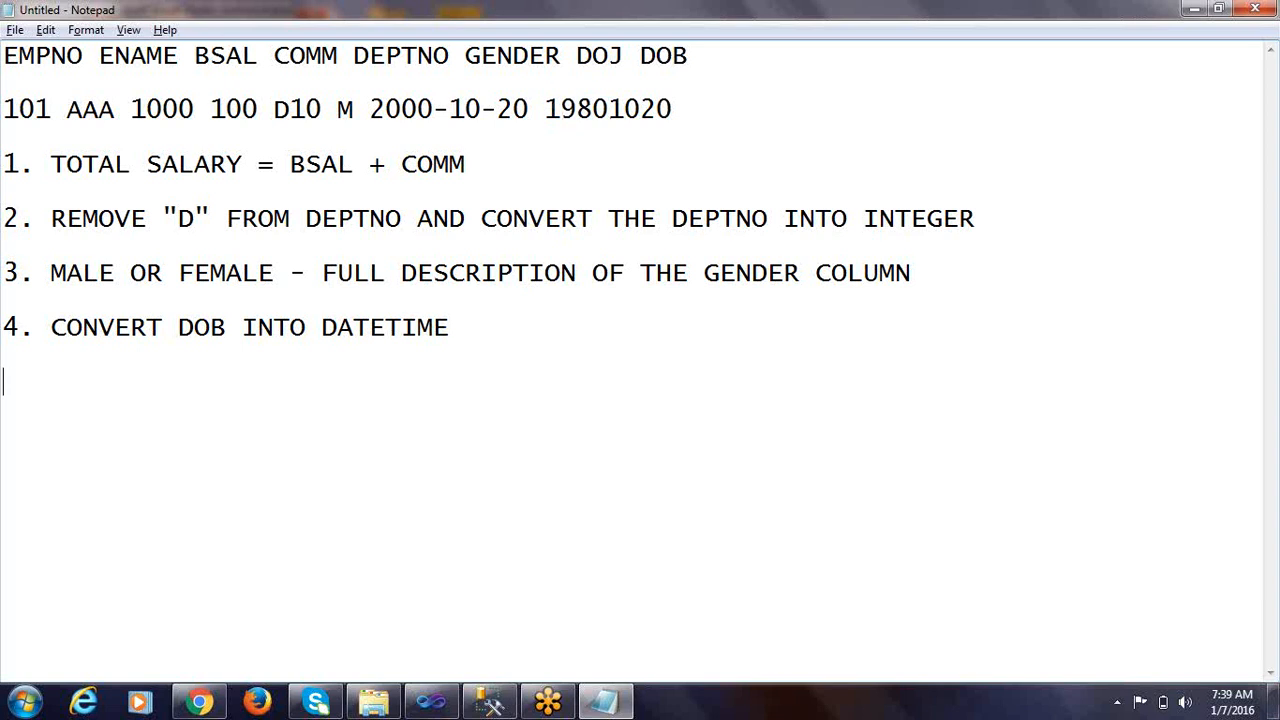
key(ctrl+v)
text(-)
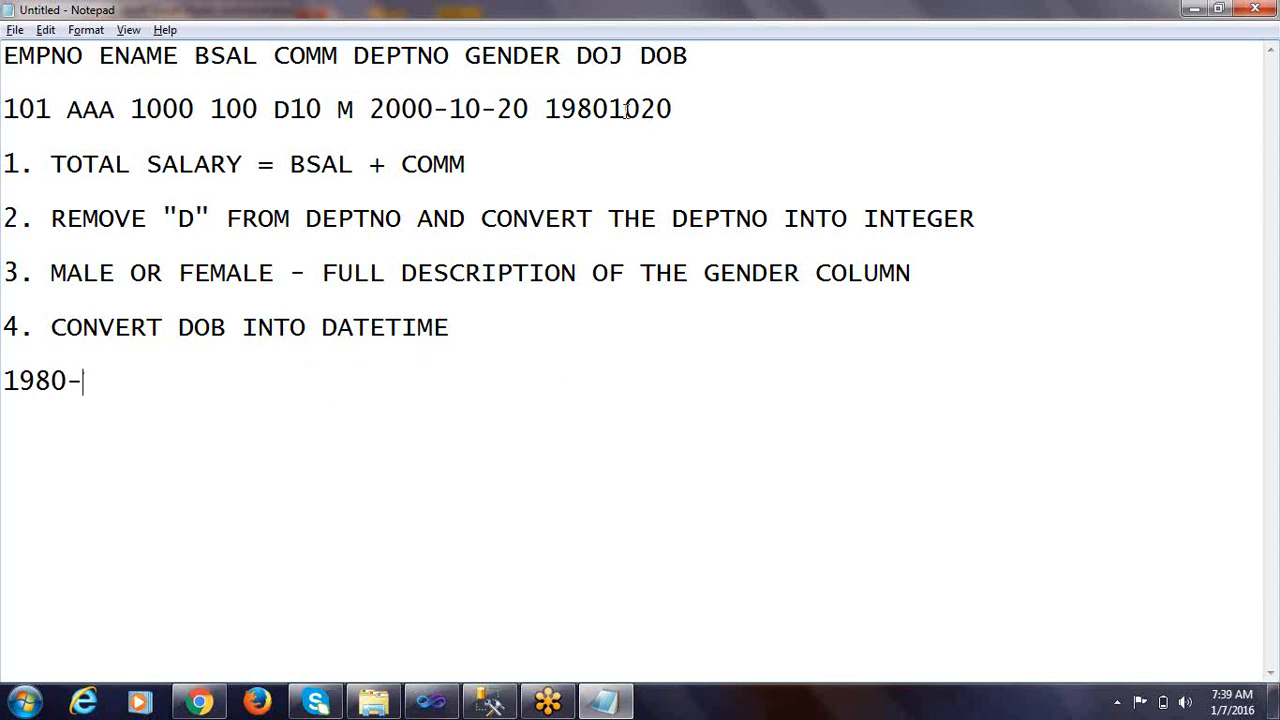
Complete the example date with the month and day from the record's DOB value, separated by a hyphen, and review it
drag(609, 108, 641, 108)
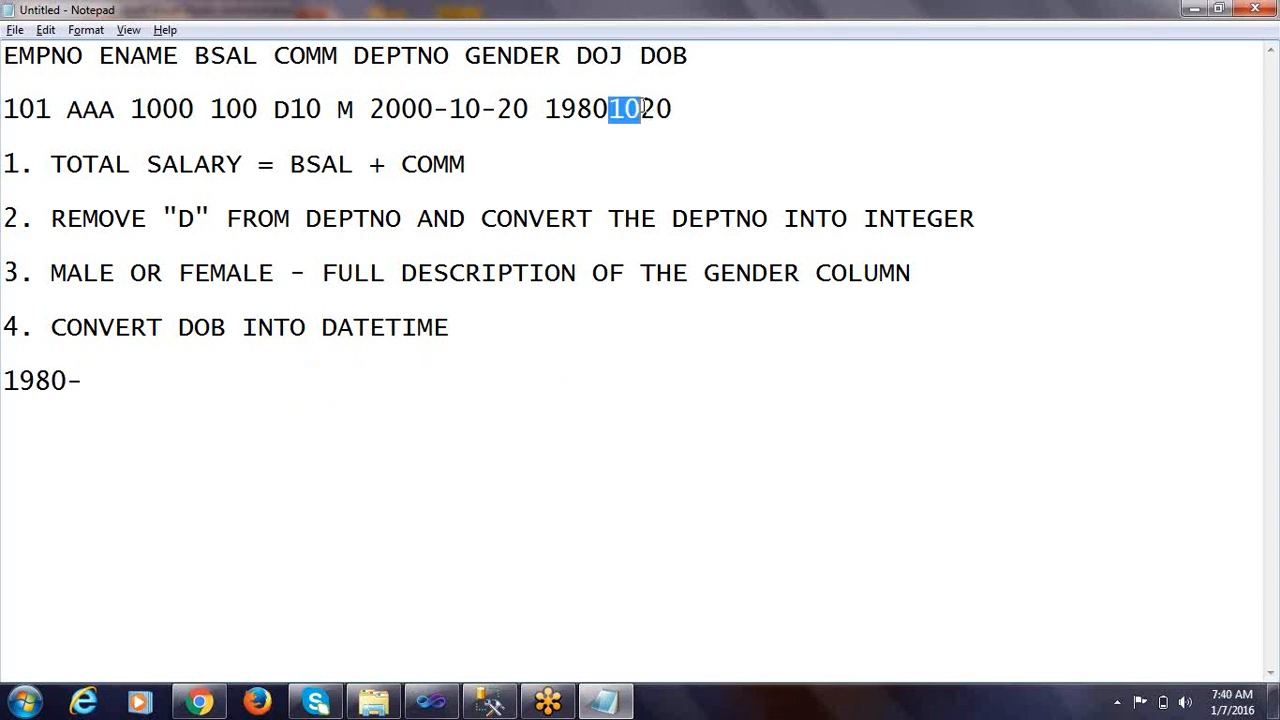
click(100, 380)
text(10)
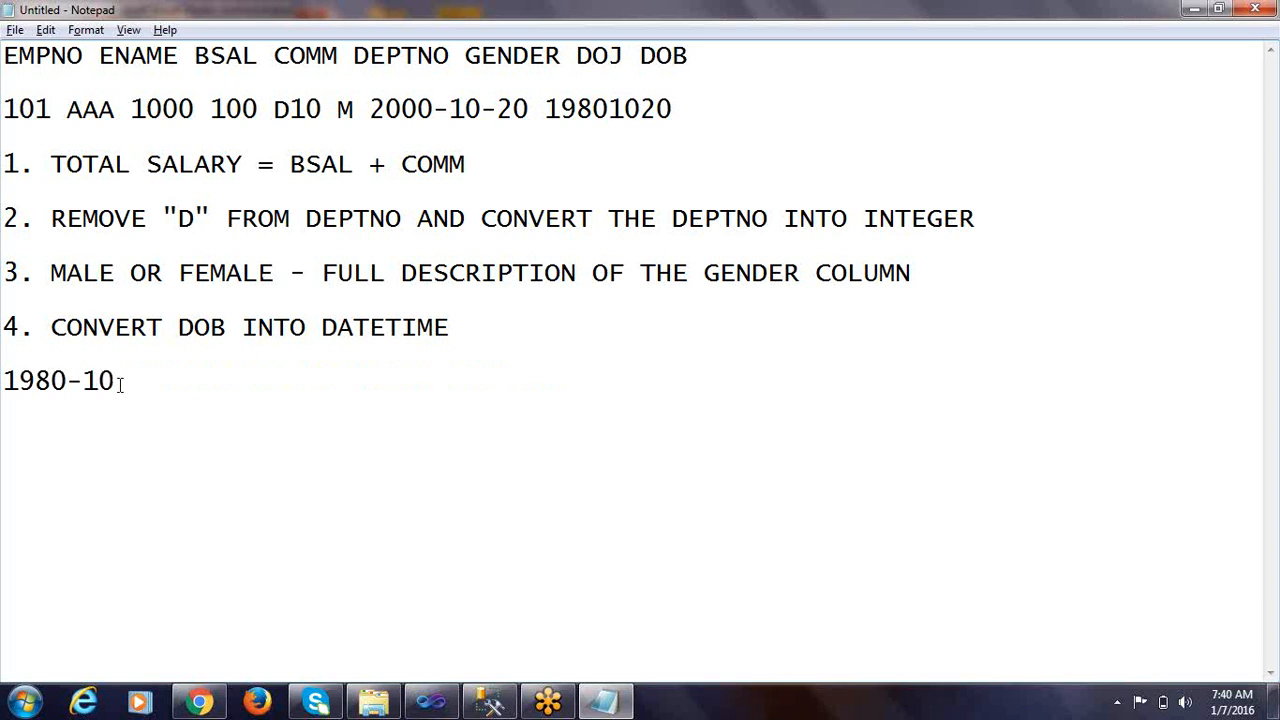
text(-)
drag(640, 109, 676, 110)
key(ctrl+c)
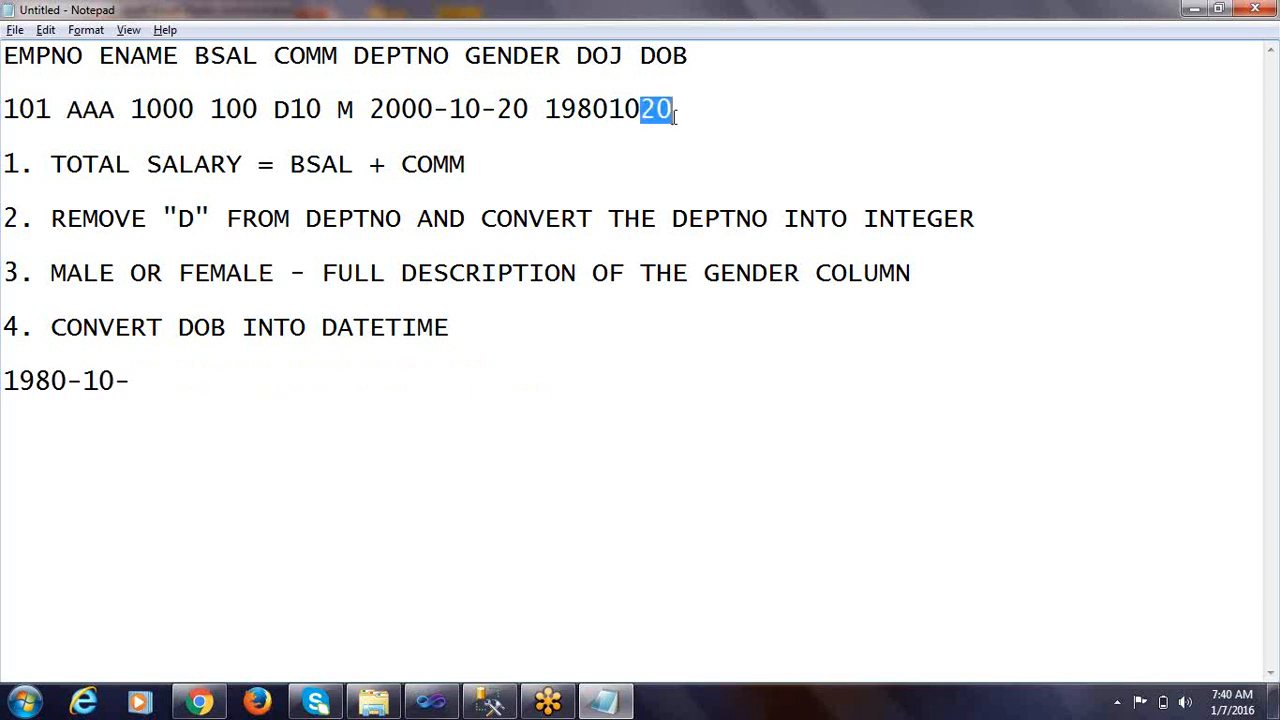
click(183, 378)
key(ctrl+v)
key(shift+Left)
key(shift+Home)
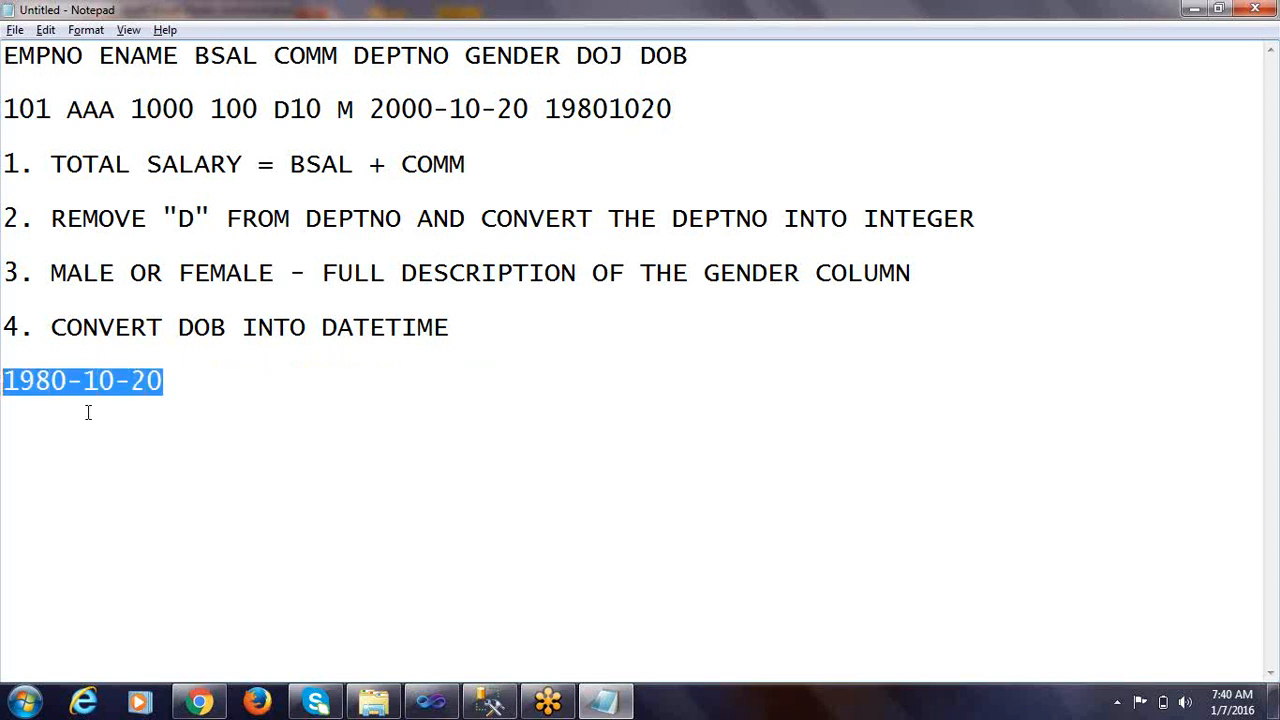
drag(172, 393, 3, 386)
click(167, 388)
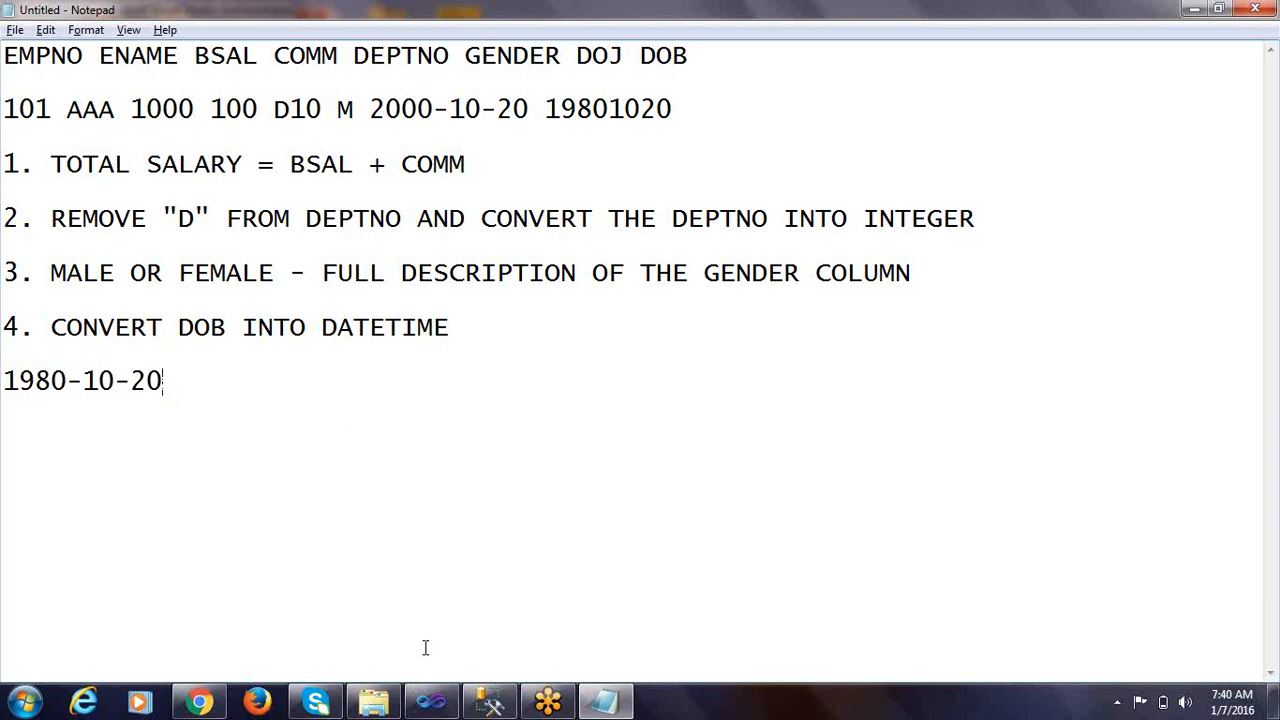
Switch to SQL Server Management Studio and start a CREATE TABLE EMP_FIXED( statement below the last query in SSIS_CLASS23.sql
click(490, 705)
click(318, 459)
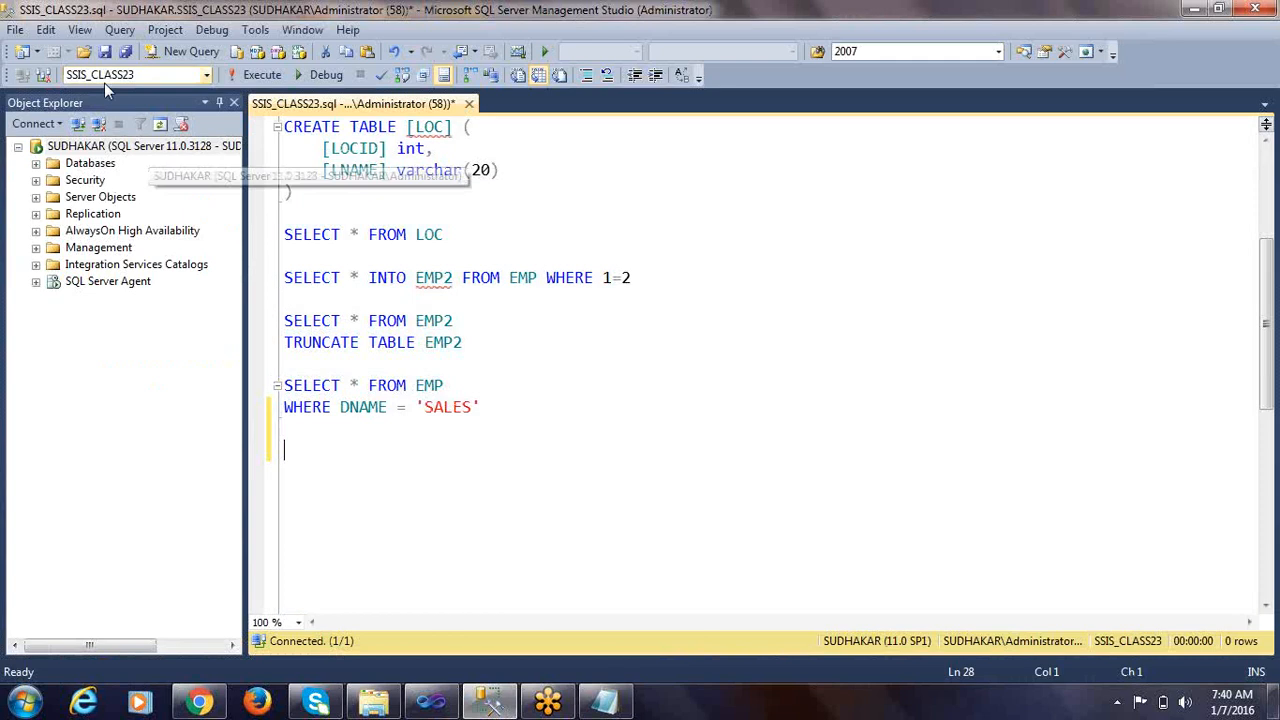
click(340, 470)
text(CRE)
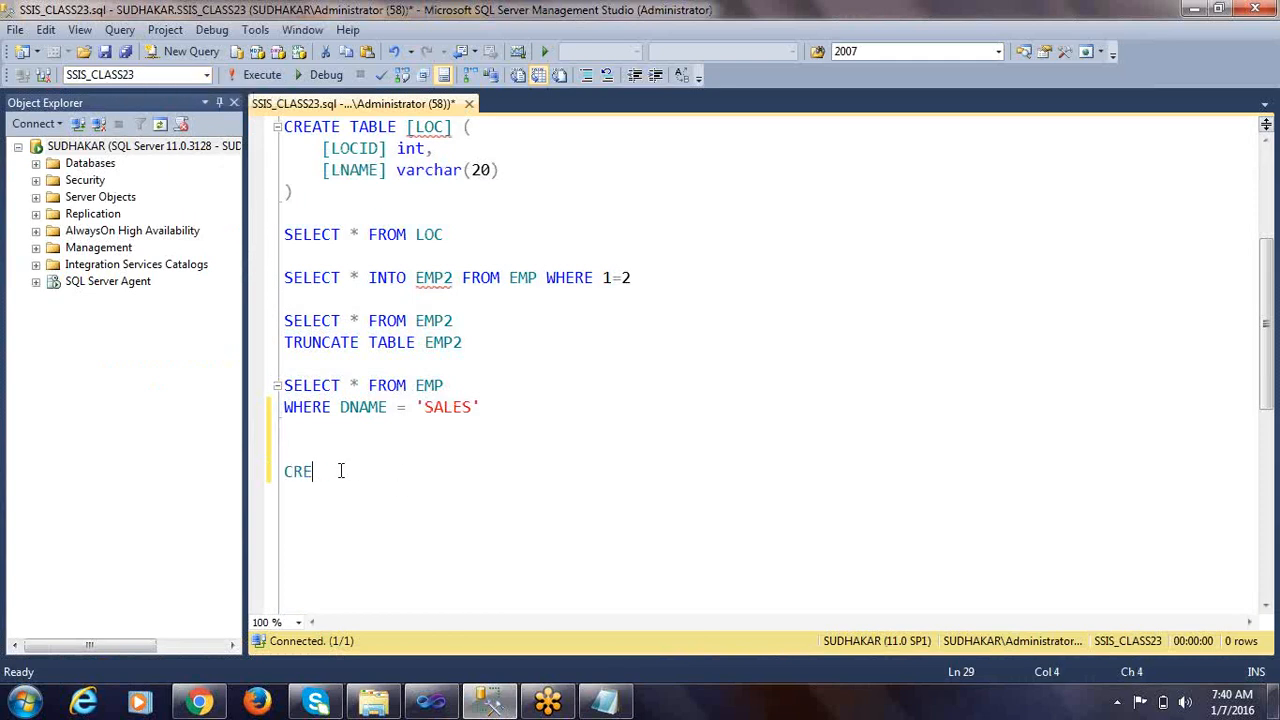
text(ATE TABLE)
text(EMP )
text(F)
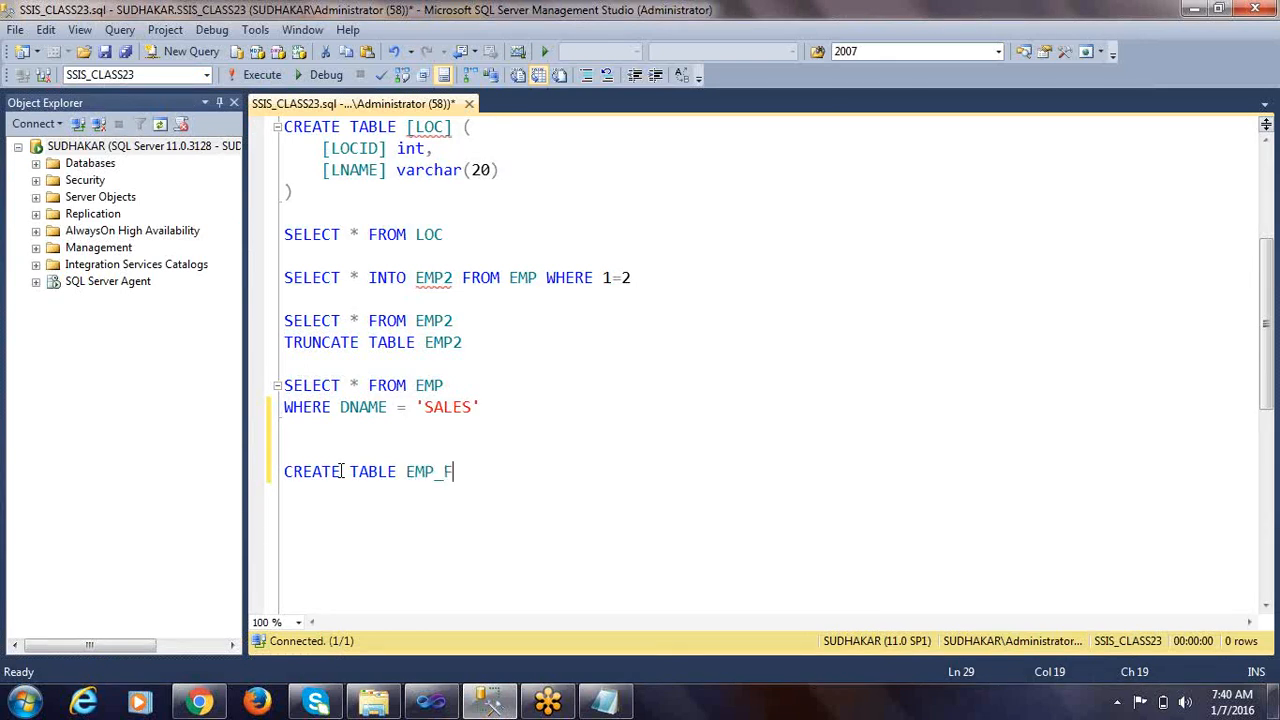
text(IXED()
Copy the column heading line from the Notepad notes and paste it after the opening parenthesis of the EMP_FIXED statement
key(alt+Tab)
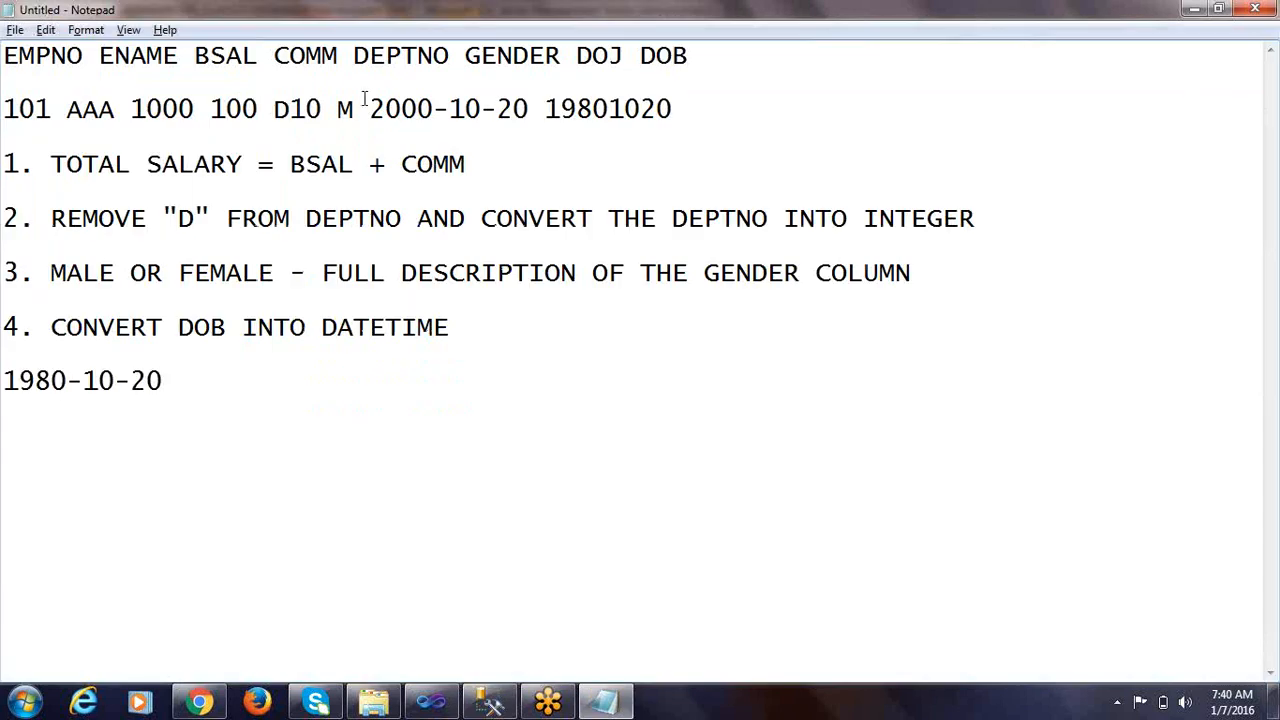
drag(693, 56, 4, 55)
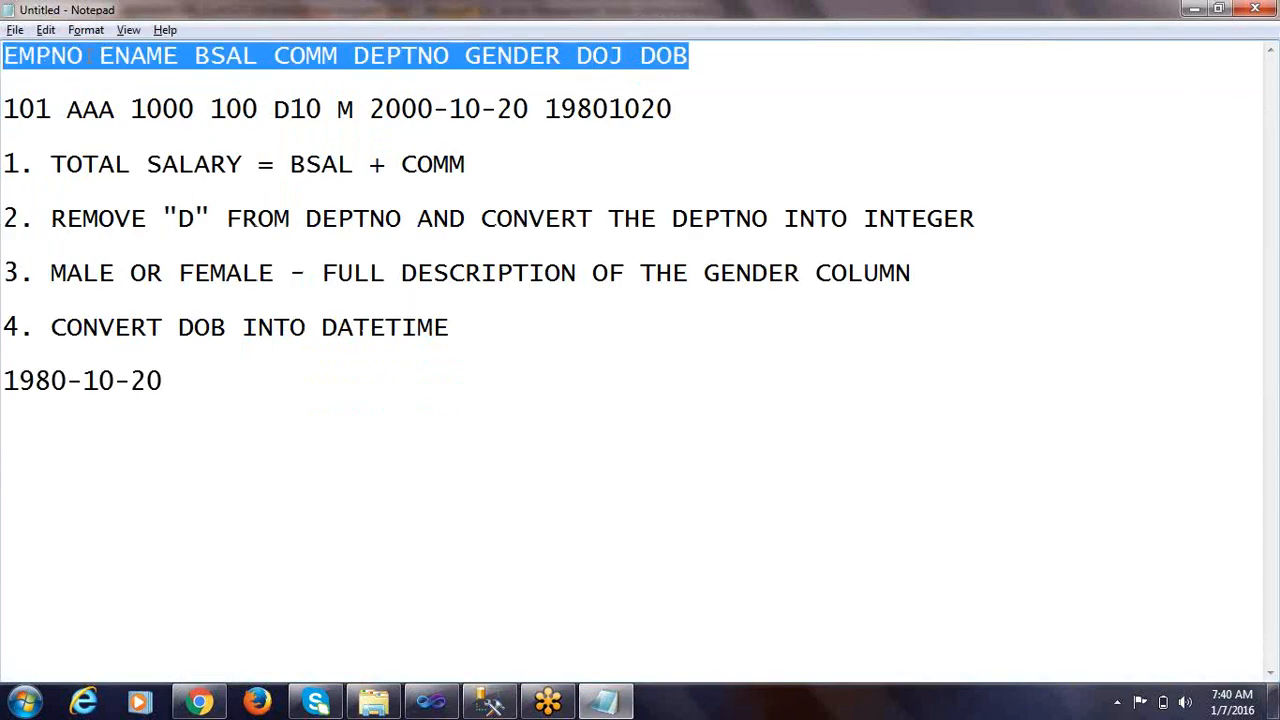
right_click(87, 55)
click(135, 117)
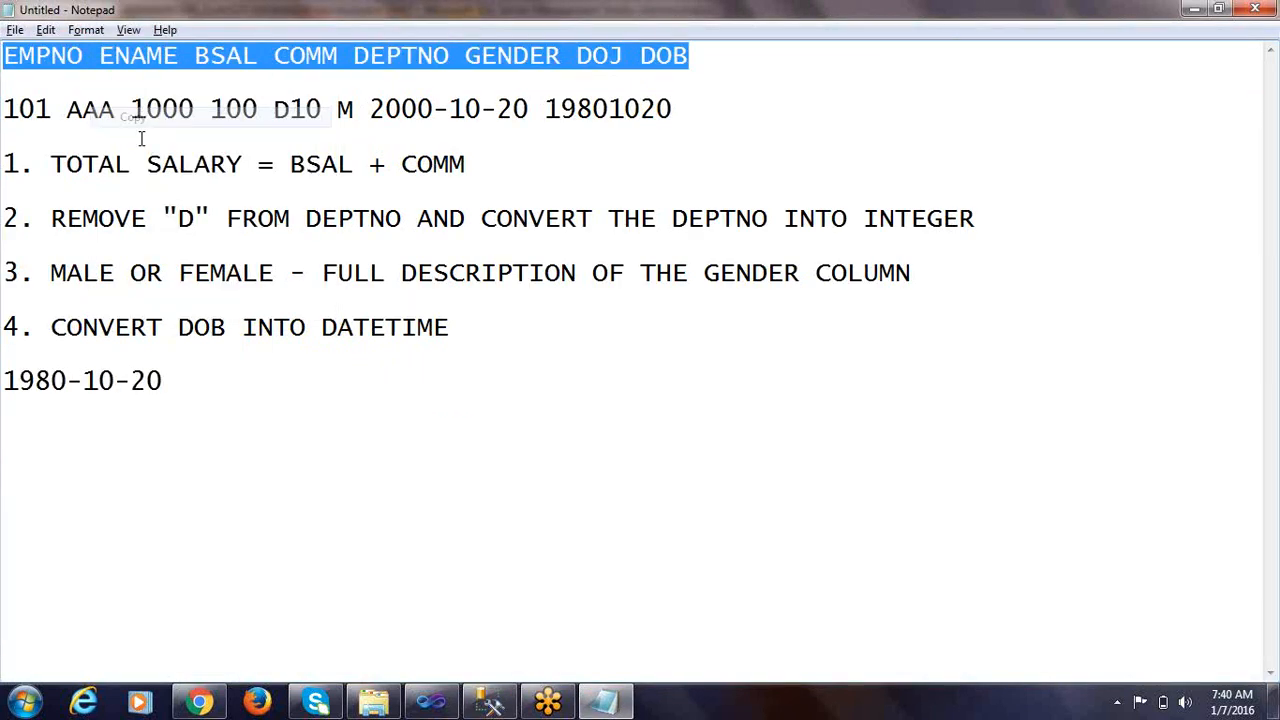
key(alt+Tab)
key(ctrl+v)
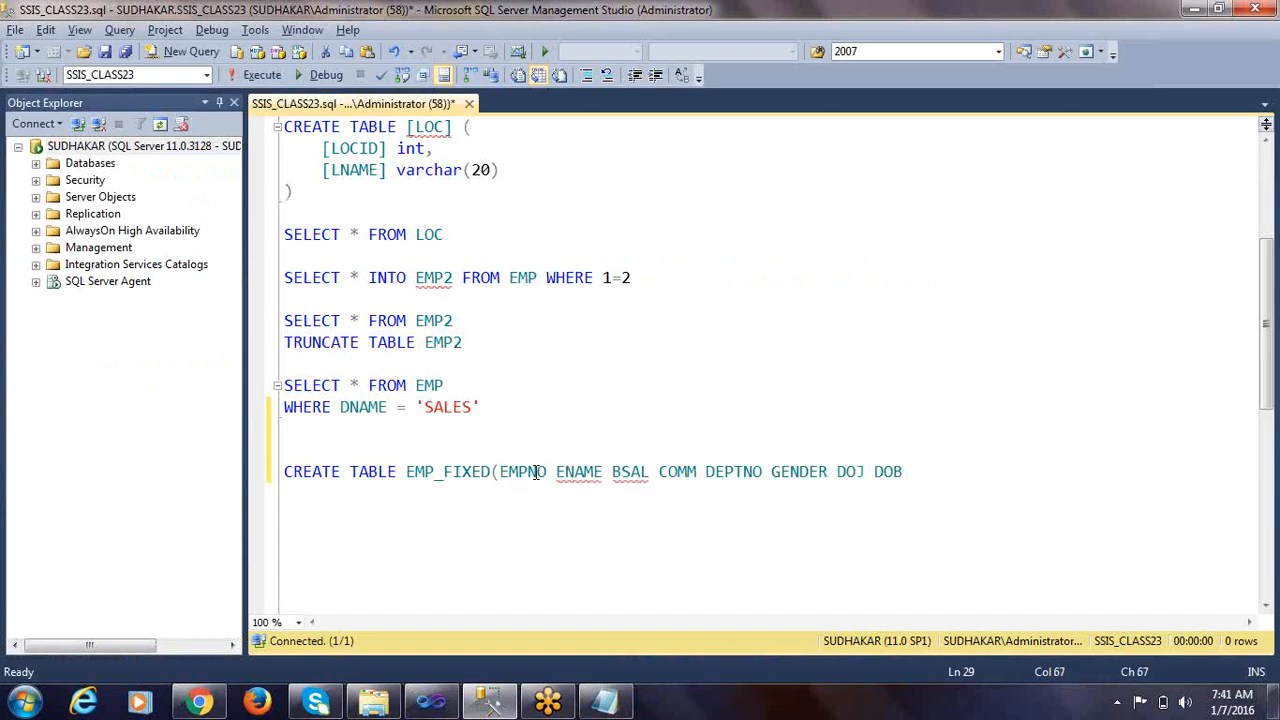
Define EMPNO as INT and ENAME as VARCHAR(20), each followed by a comma
click(558, 471)
text(INT,)
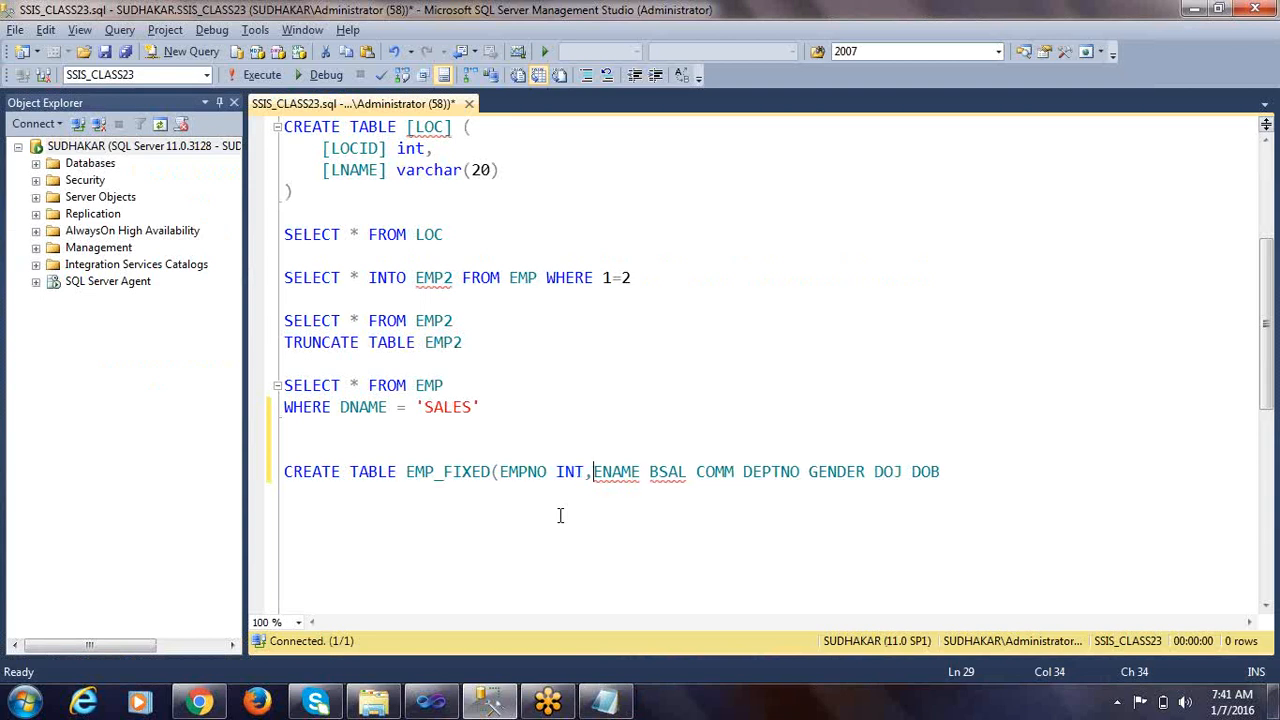
key(ctrl+Right)
text(VARCHAR()
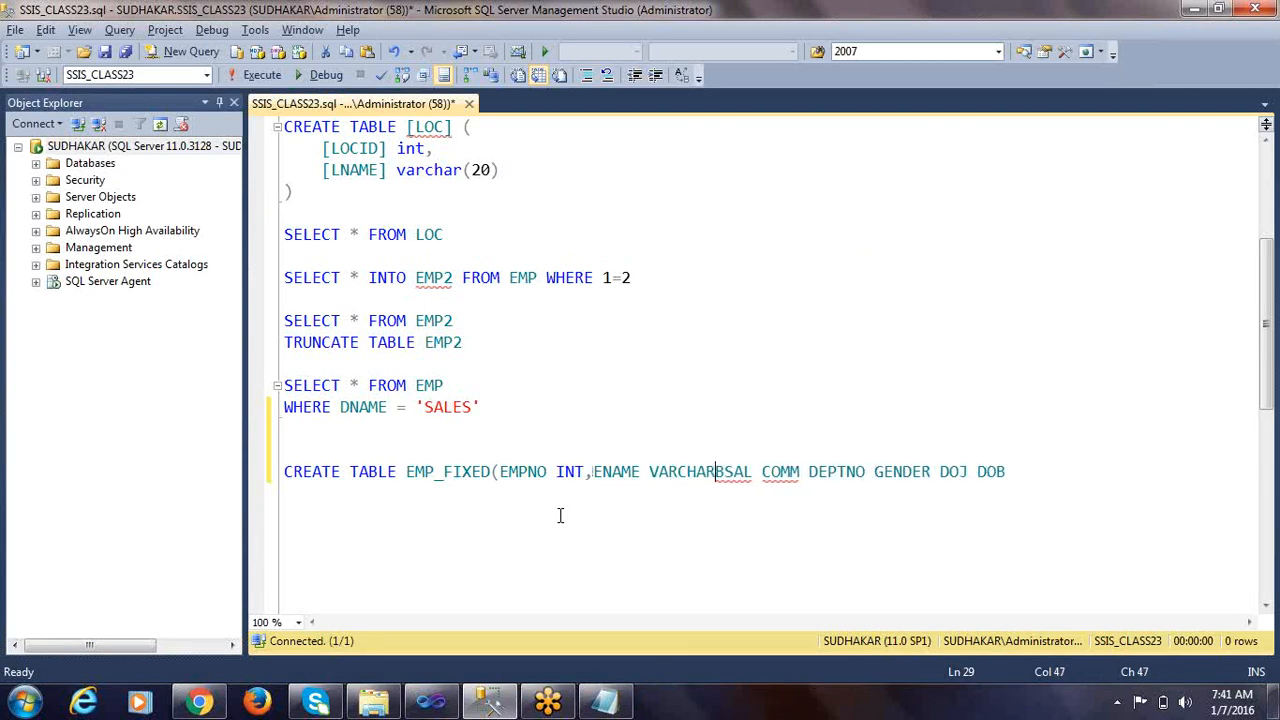
text(20))
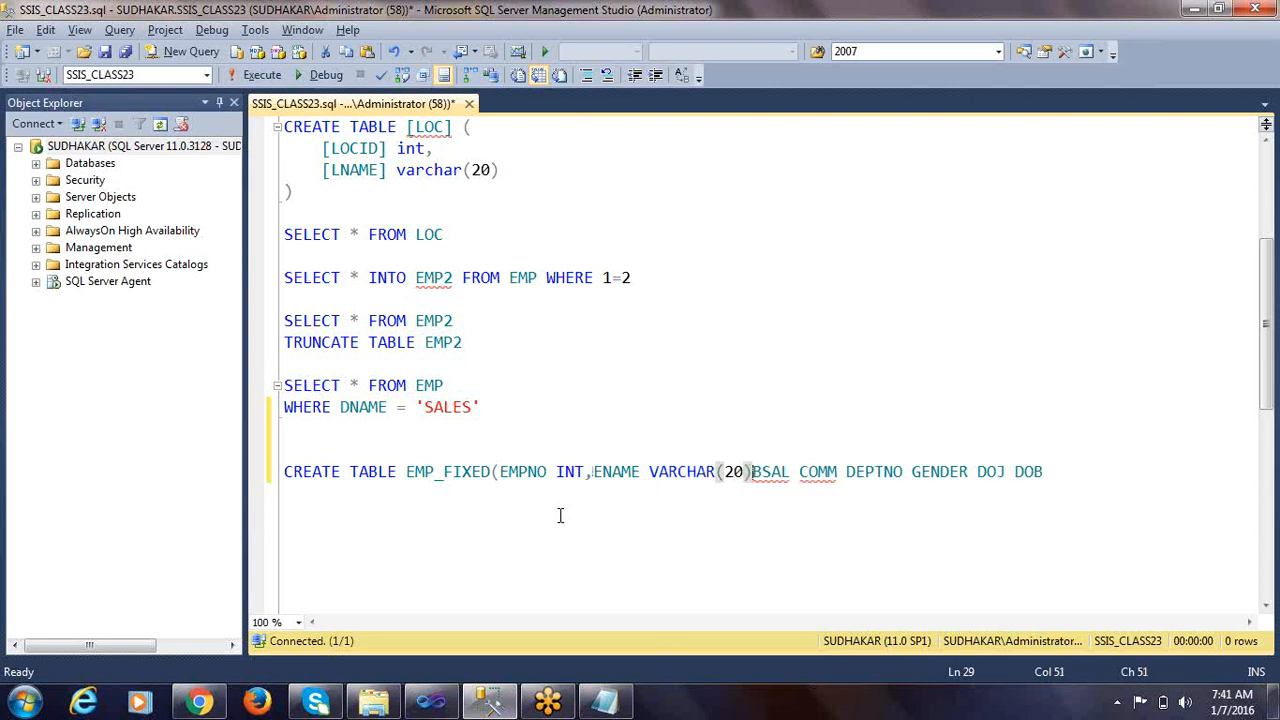
text(,)
Define BSAL and COMM as INT columns, each followed by a comma
key(Right)
key(Right)
key(Right)
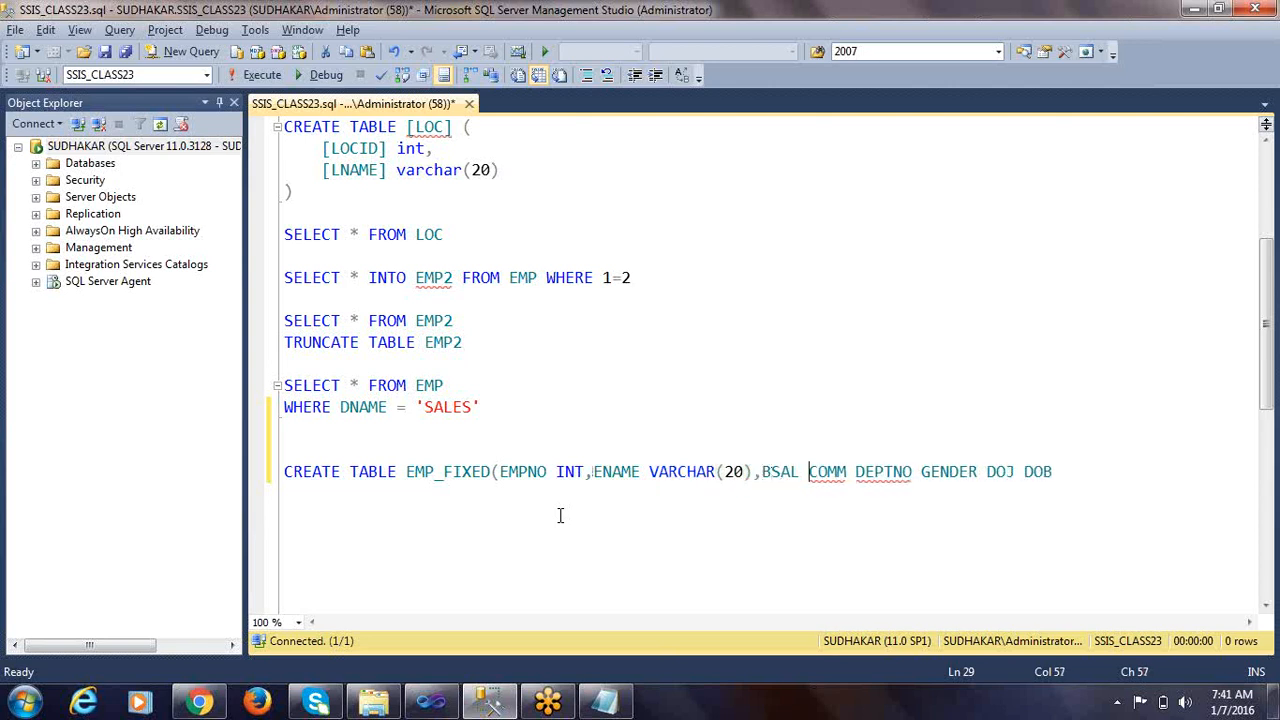
text(INT)
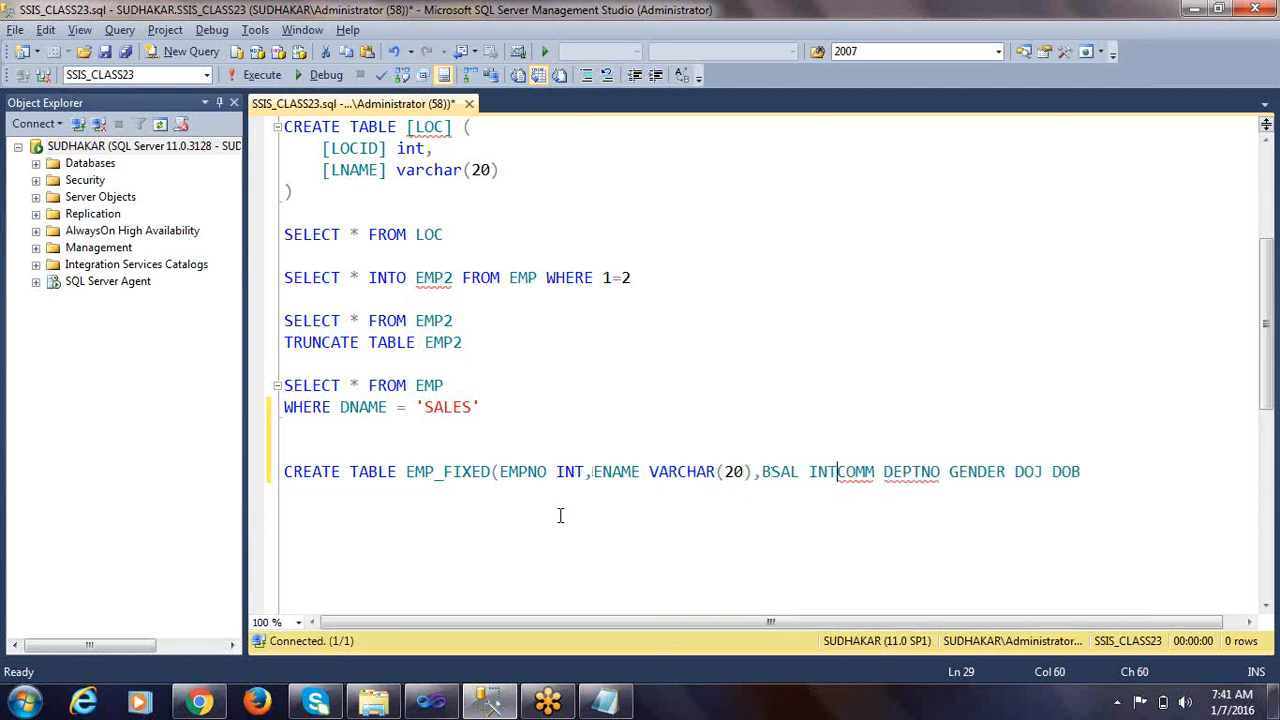
text(,COMM )
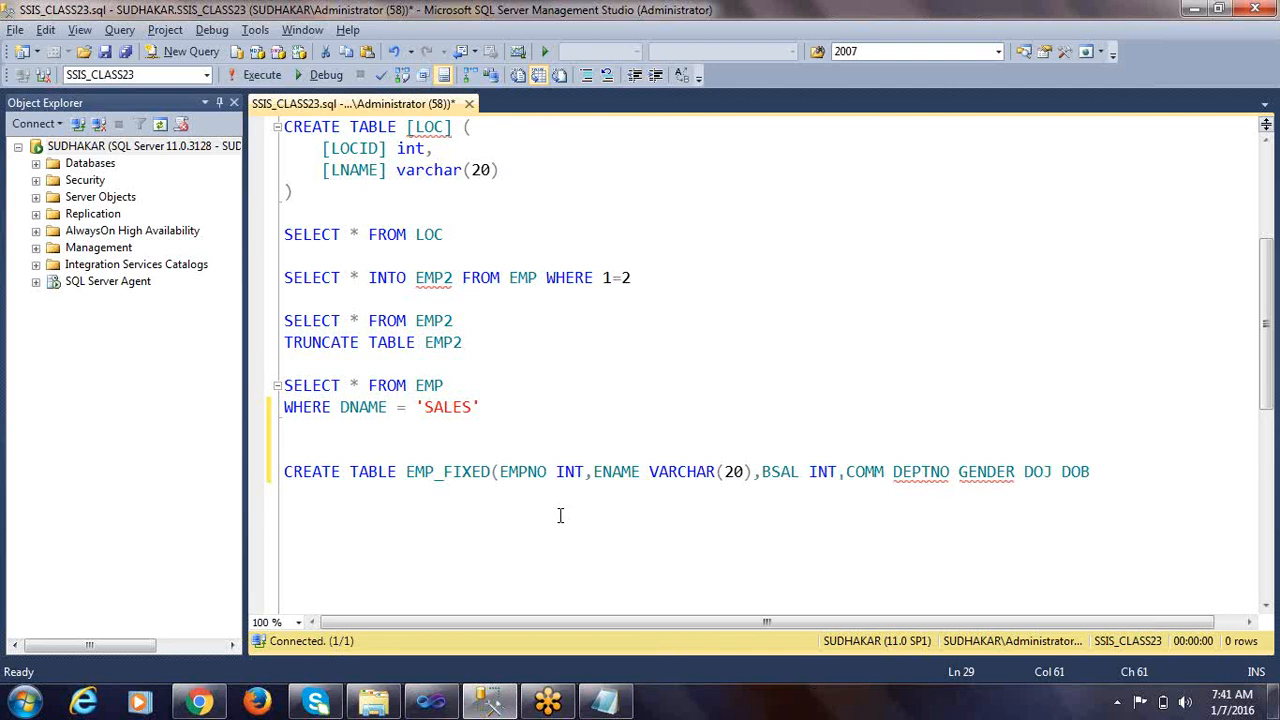
text(INT)
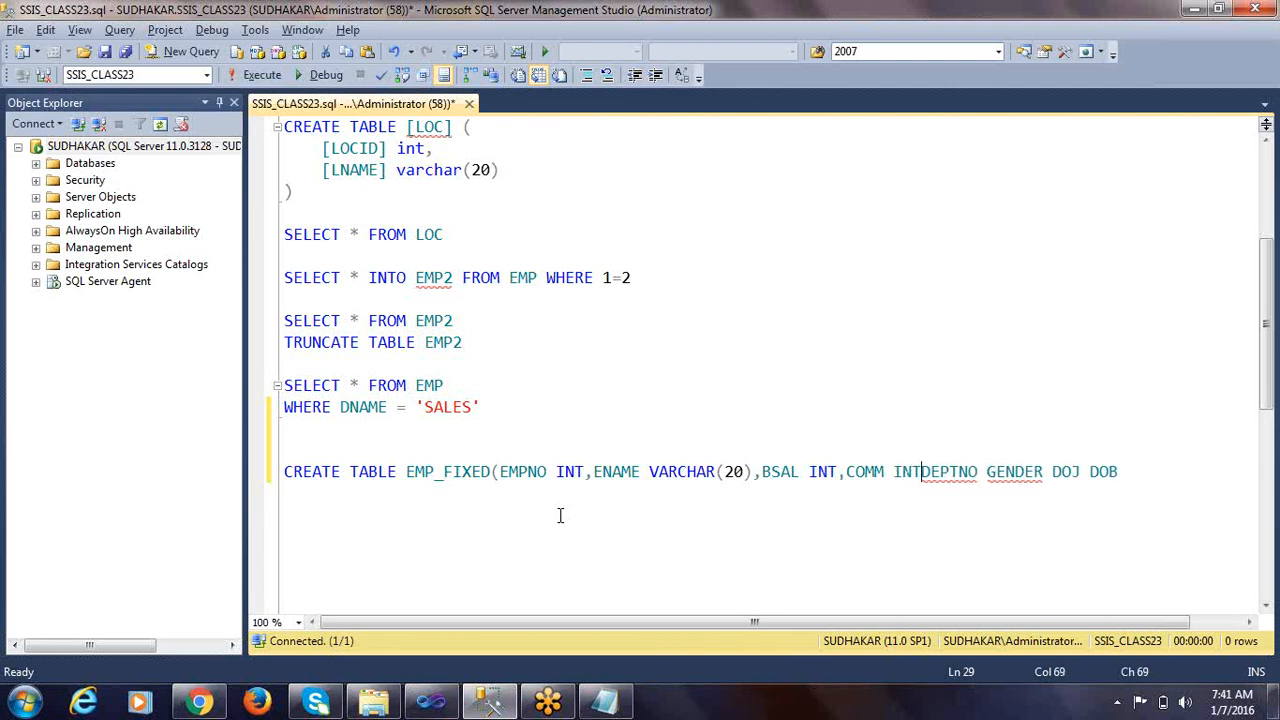
text(,)
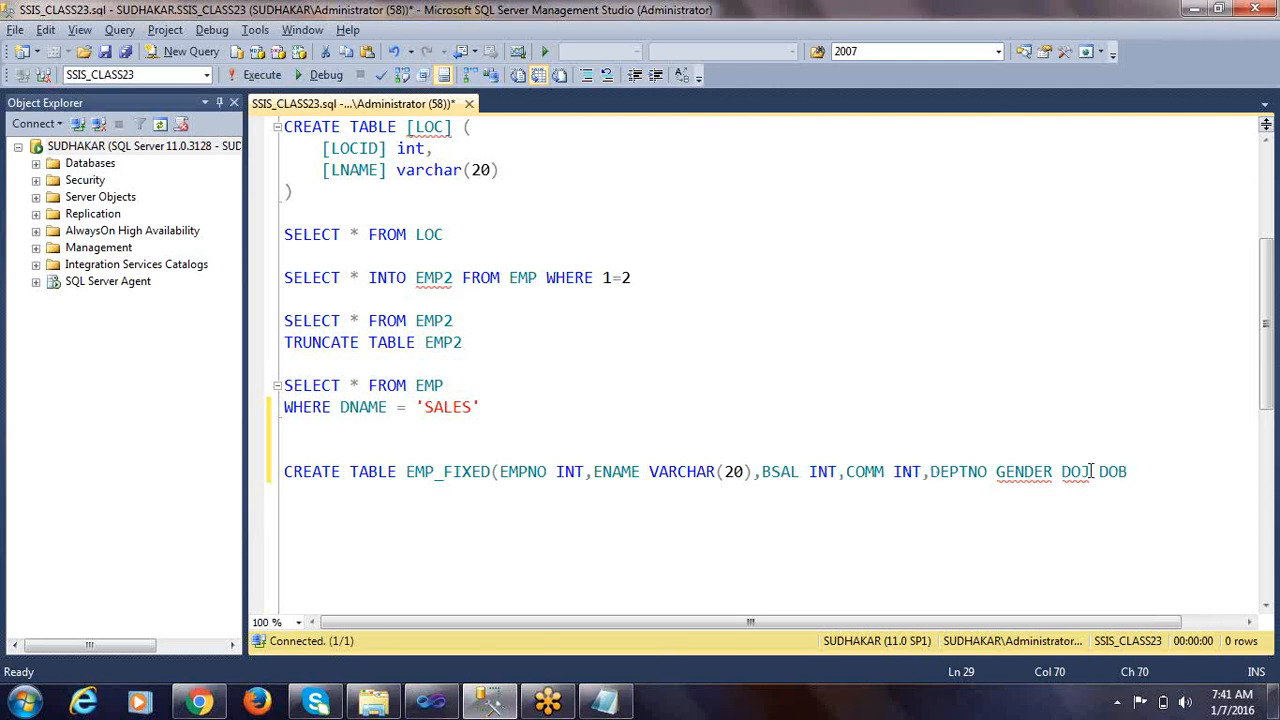
Define DEPTNO as INT and GENDER as VARCHAR(6), each followed by a comma, and break the line before DOJ
click(996, 471)
text(INT)
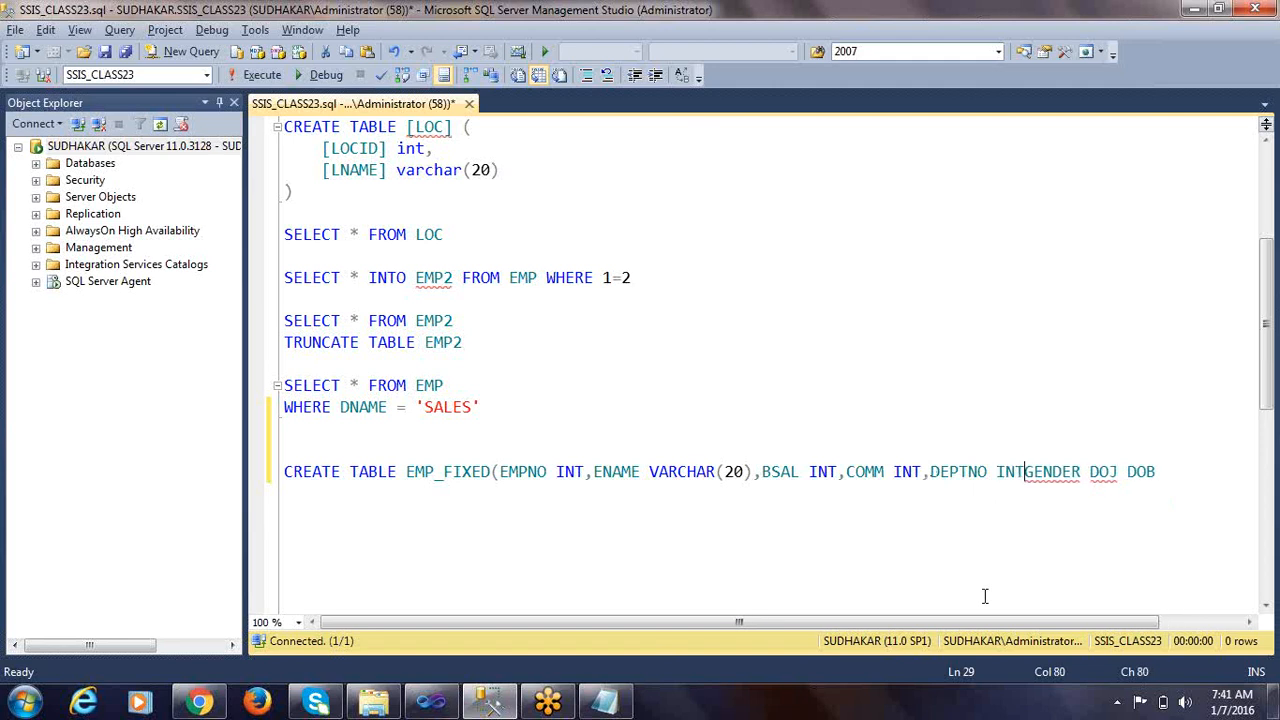
text(,)
key(Right)
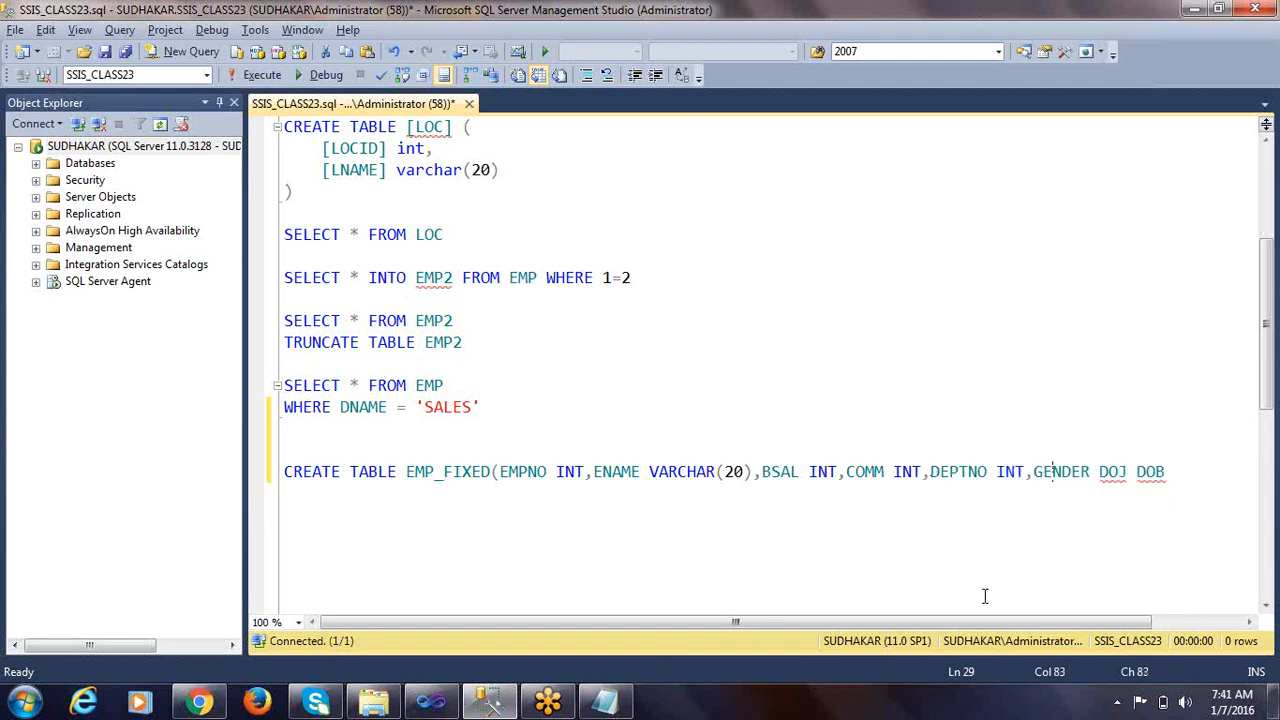
text(VARCHAR)
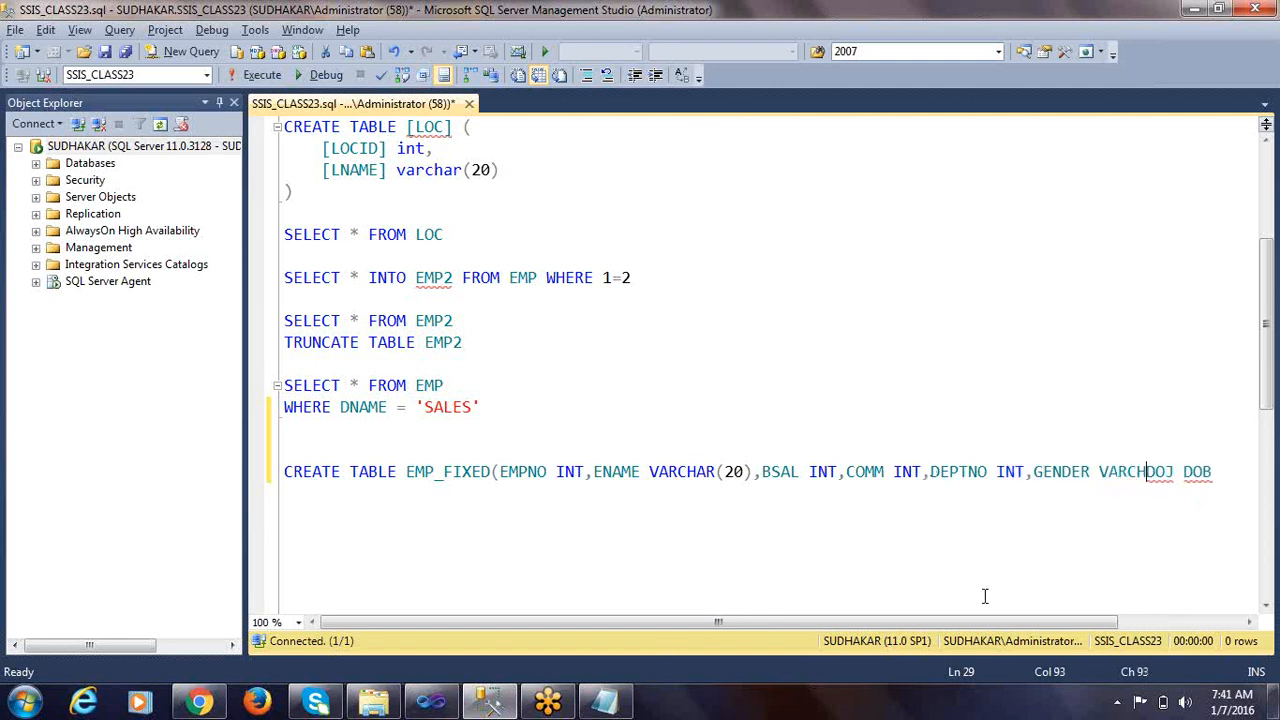
text((6),)
key(Return)
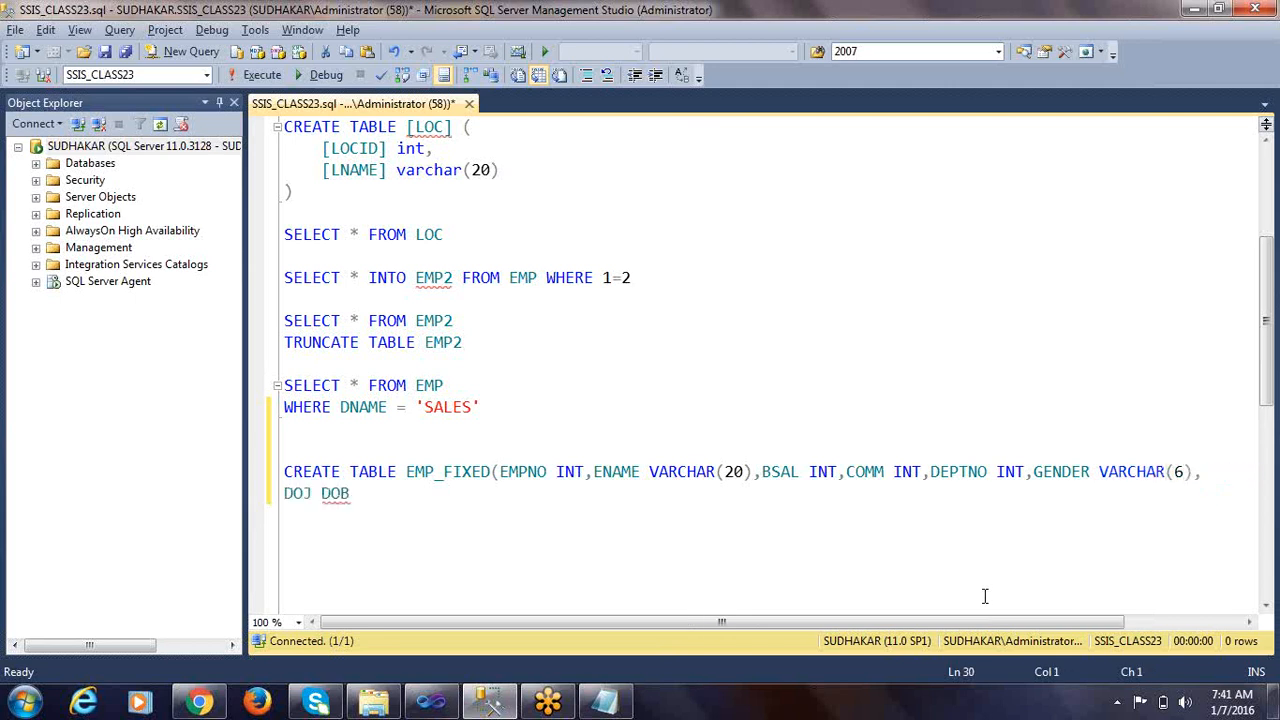
Define DOJ and DOB as comma-separated DATETIME columns and close the CREATE TABLE statement with a parenthesis and a new line
key(Right)
key(Right)
text(DATET)
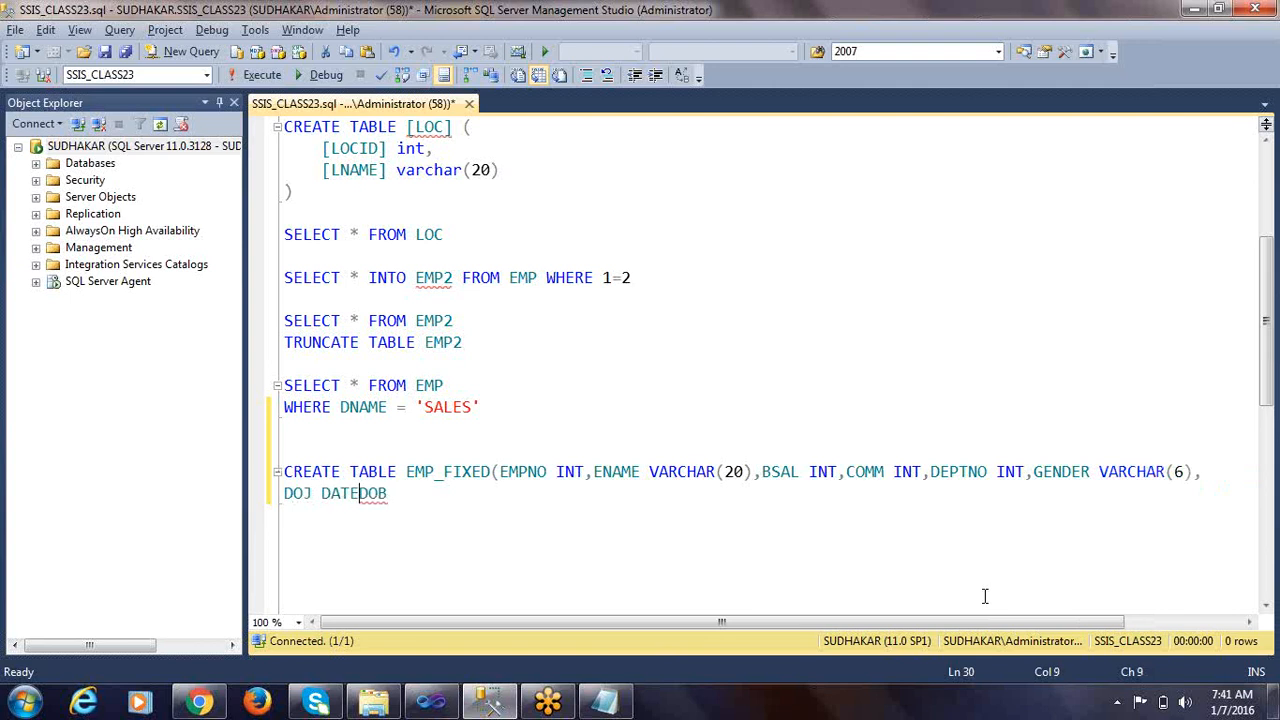
text(IME,)
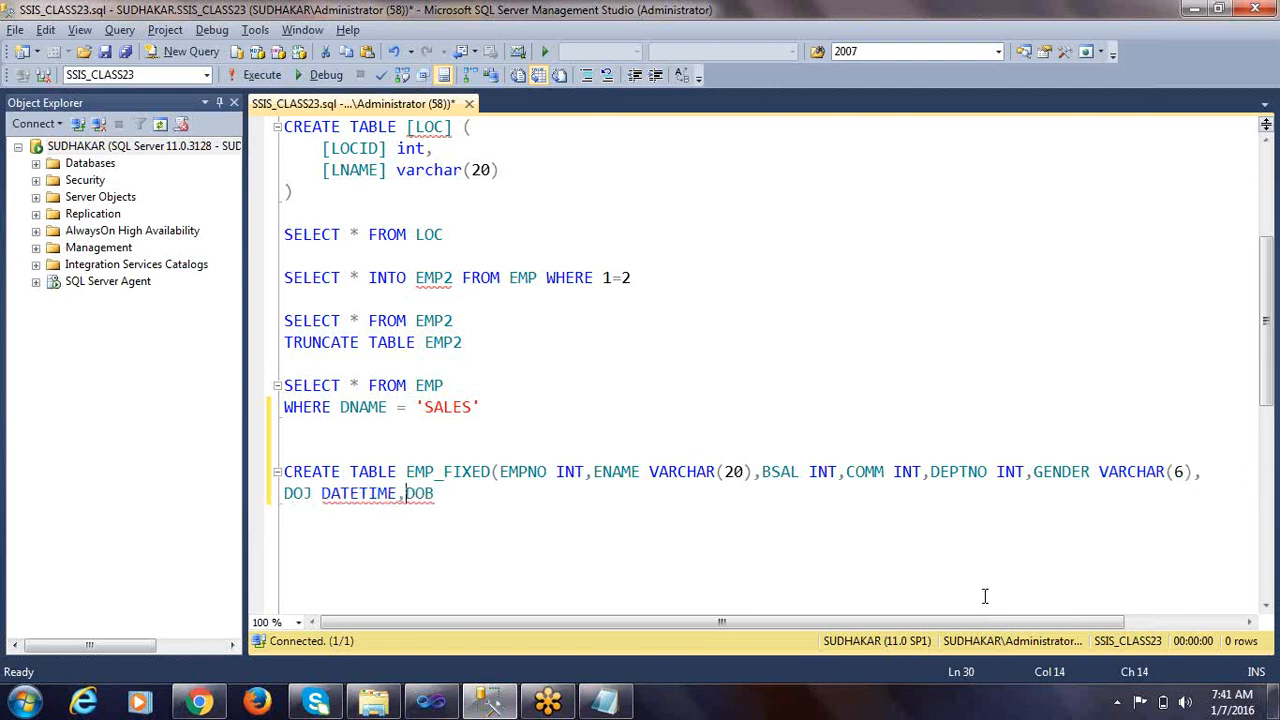
key(End)
text(DATETIME)
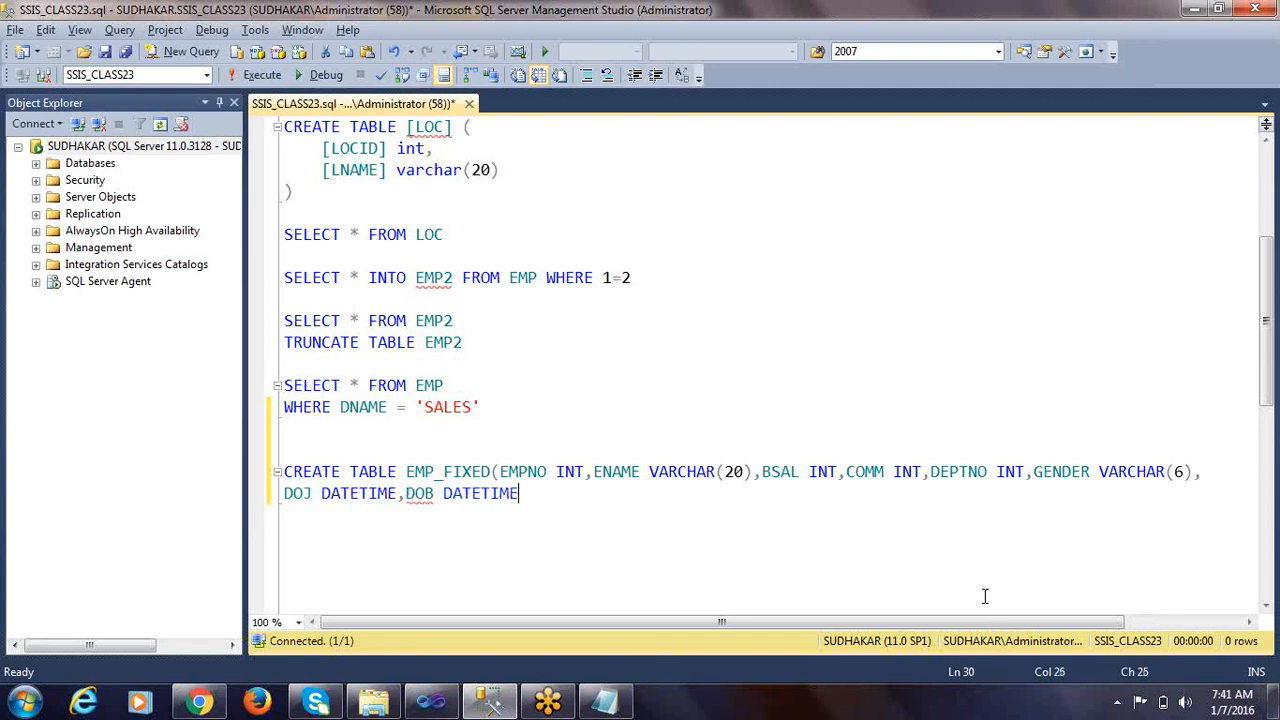
text())
key(Return)
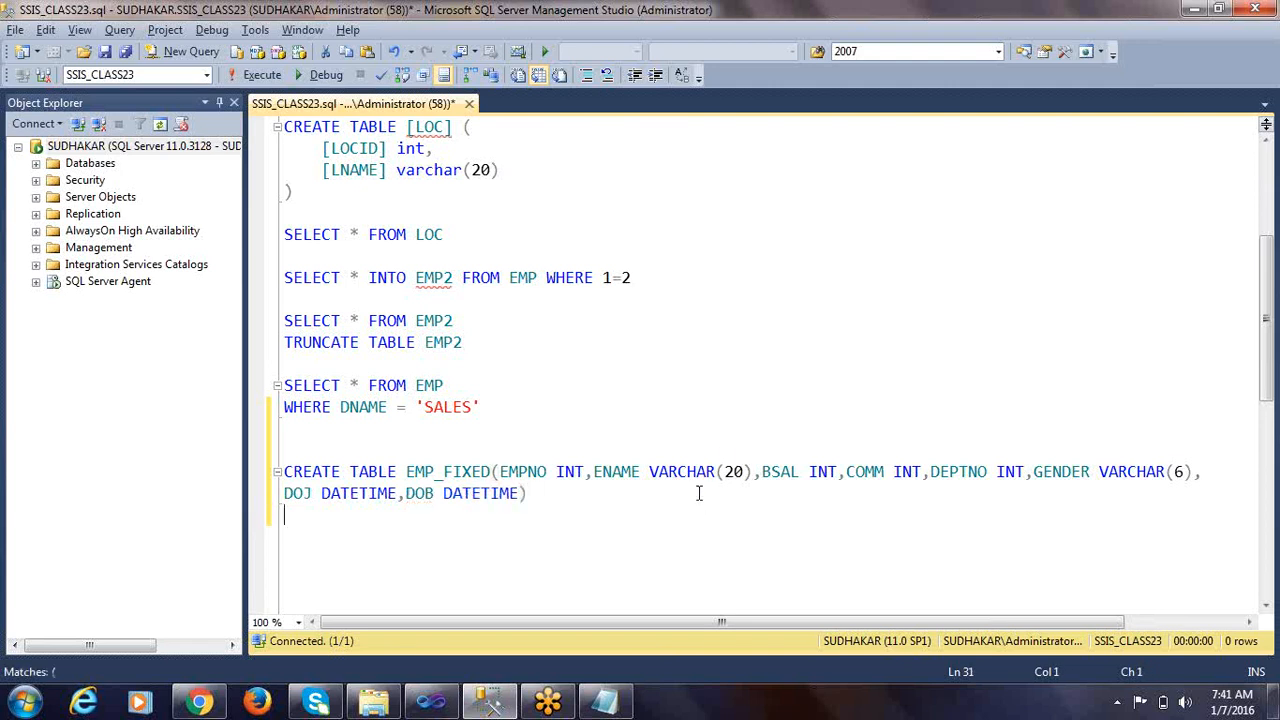
Copy TOTAL SALARY from rule 1 in the Notepad notes and paste it before DEPTNO in the EMP_FIXED column list
key(alt+Tab)
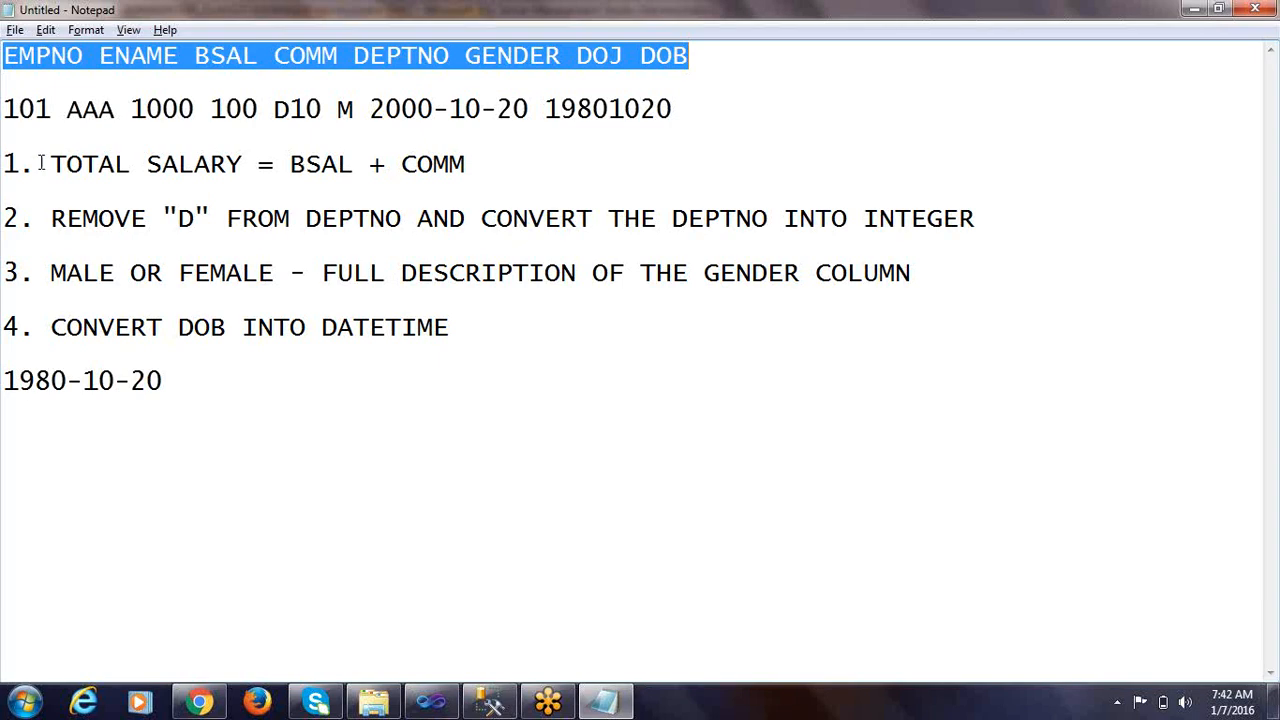
drag(53, 162, 244, 164)
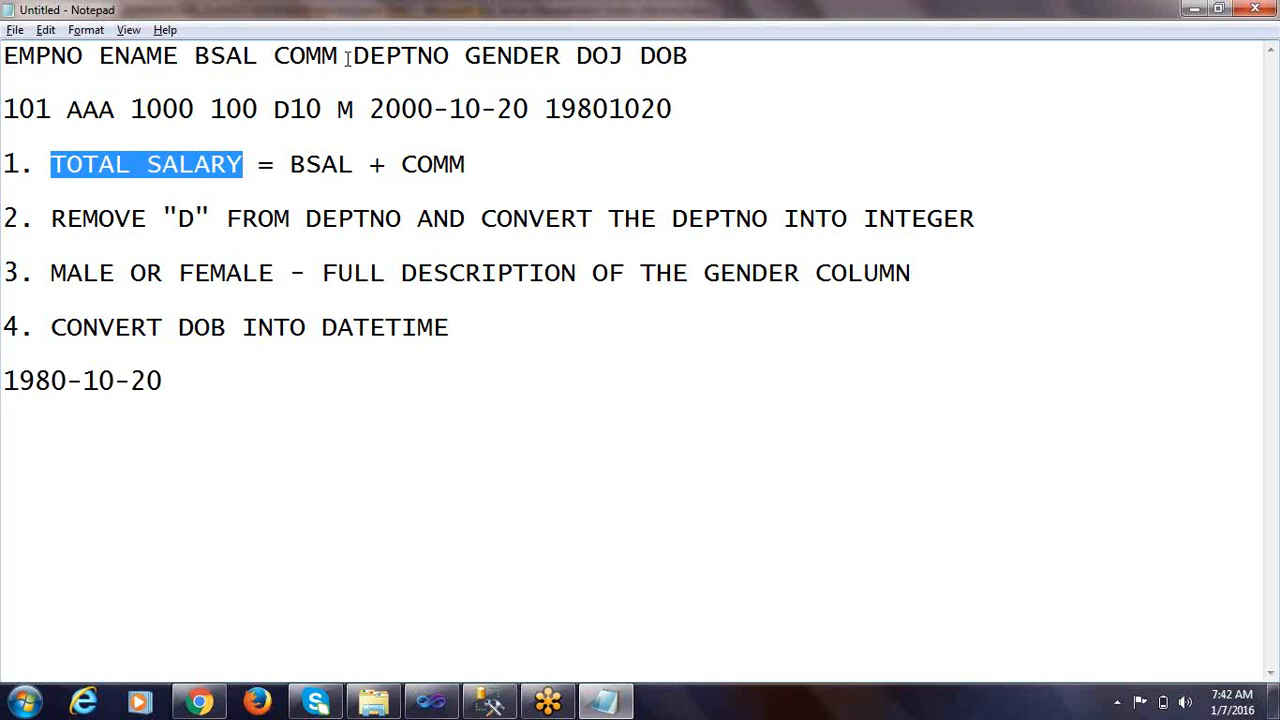
key(alt+Tab)
key(alt+Tab)
drag(248, 164, 48, 160)
key(alt+Tab)
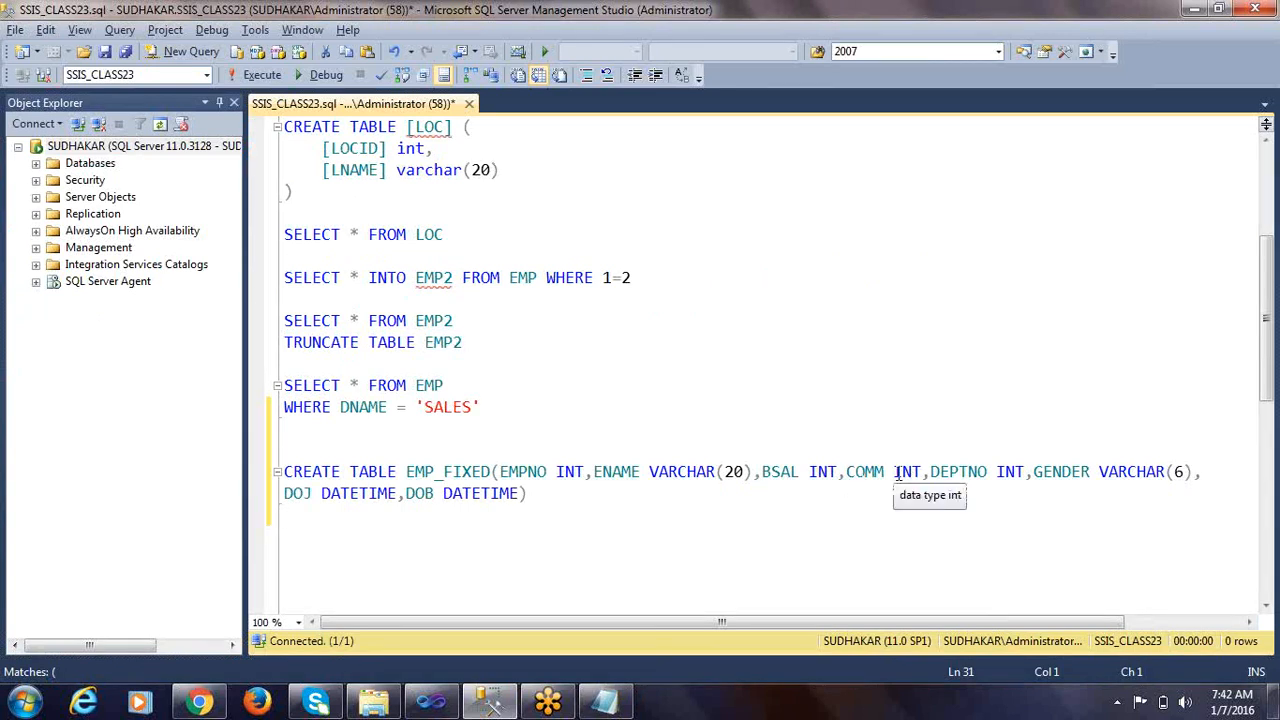
click(930, 472)
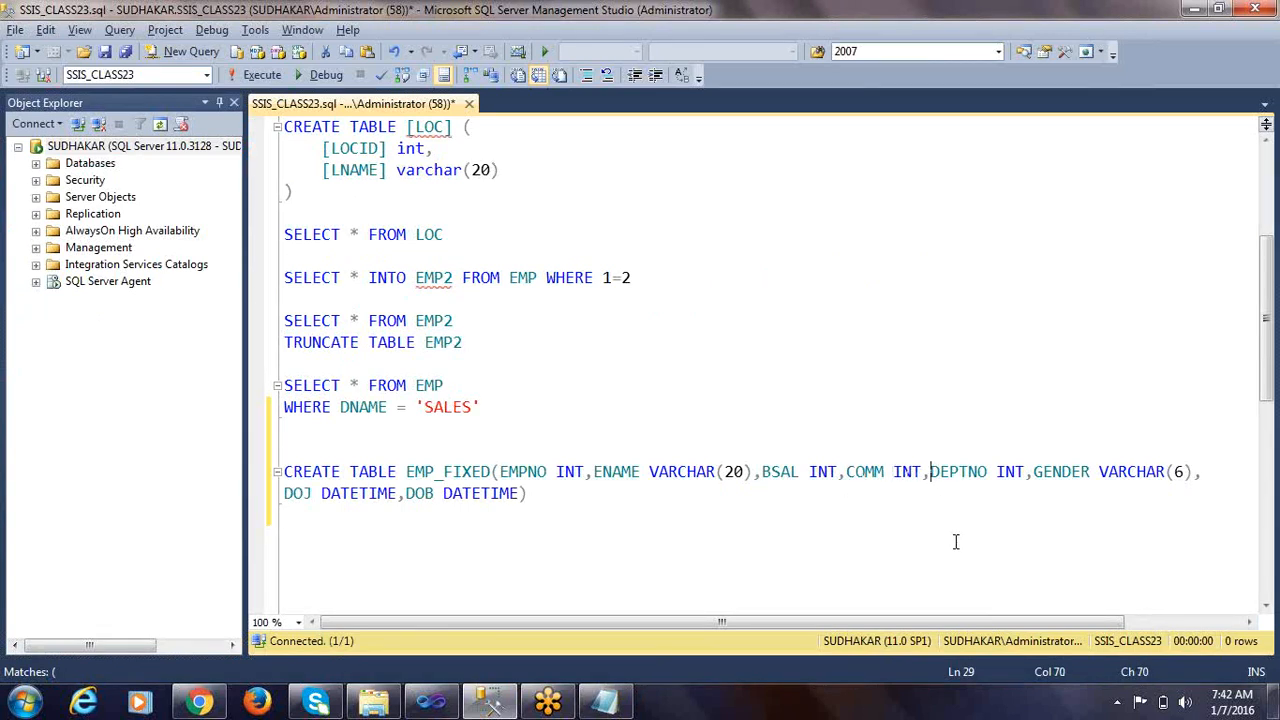
key(ctrl+v)
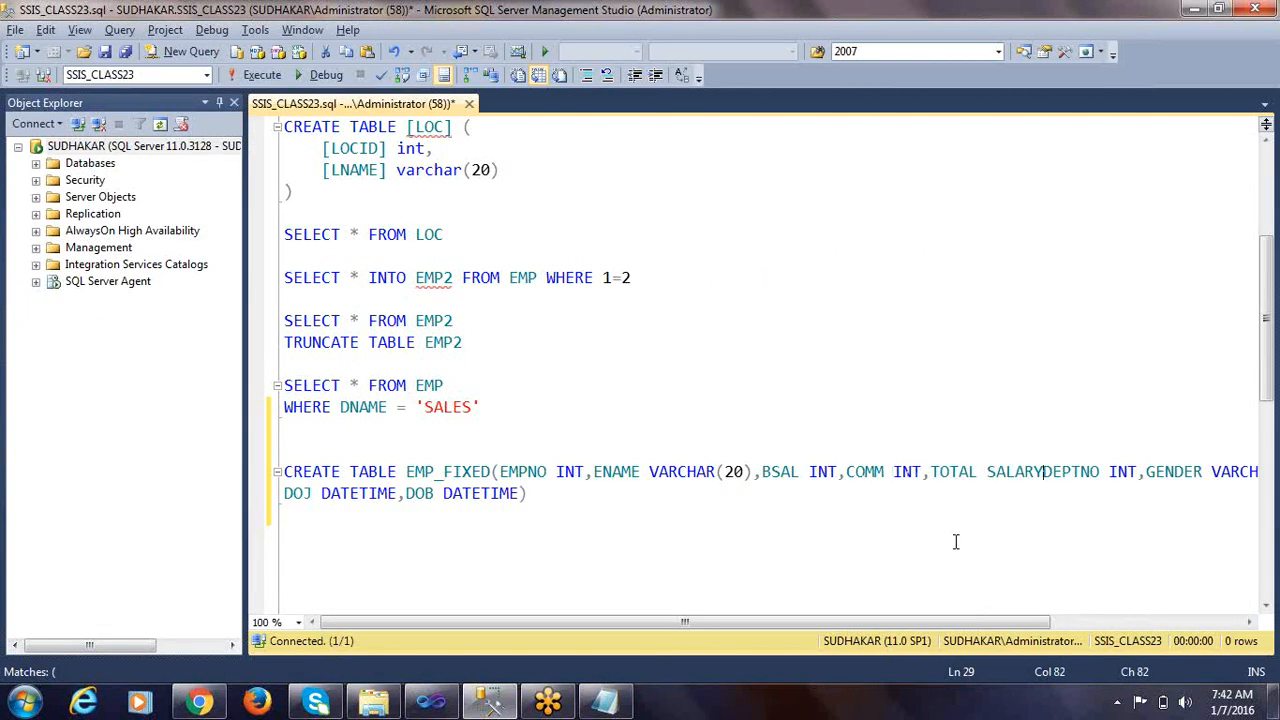
Enclose TOTAL SALARY in square brackets and define it as an INT column followed by a comma
key(Left)
key(Left)
key(Left)
key(Left)
key(Left)
key(Left)
key(Left)
key(Left)
key(Left)
text([)
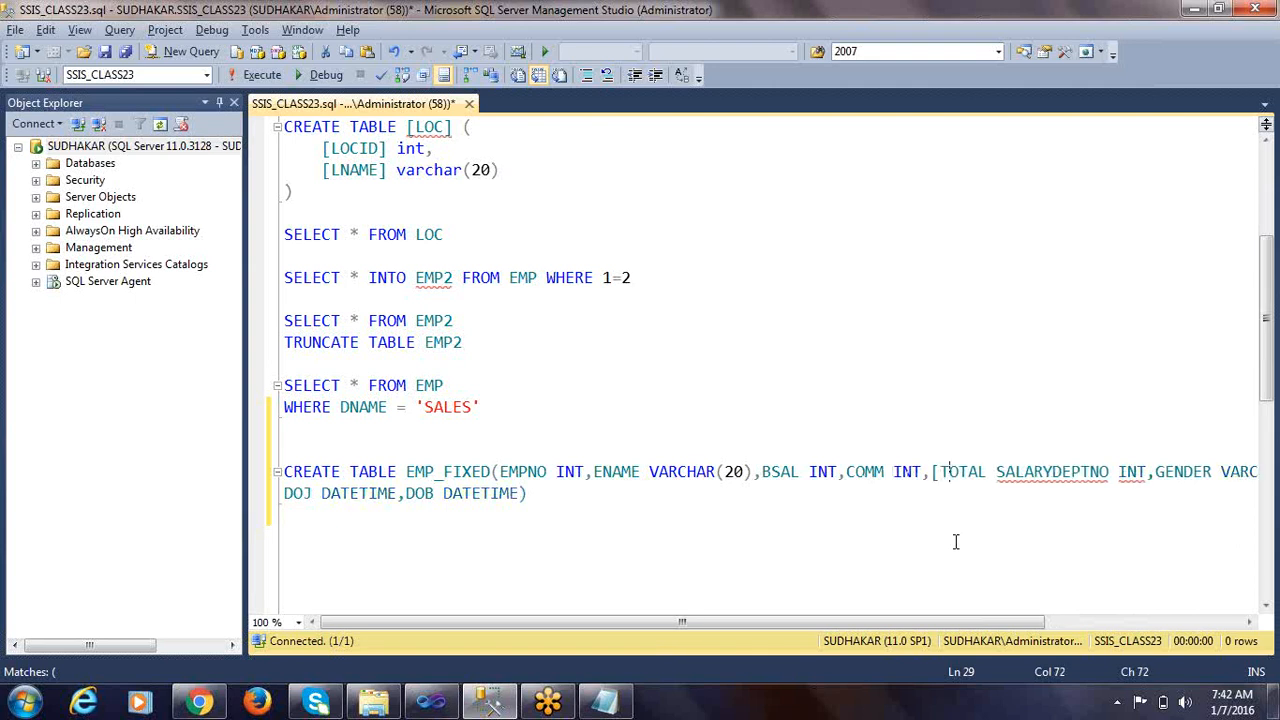
key(Right)
key(Right)
key(Right)
key(Right)
key(Right)
key(Right)
key(Right)
key(Right)
key(Right)
key(Right)
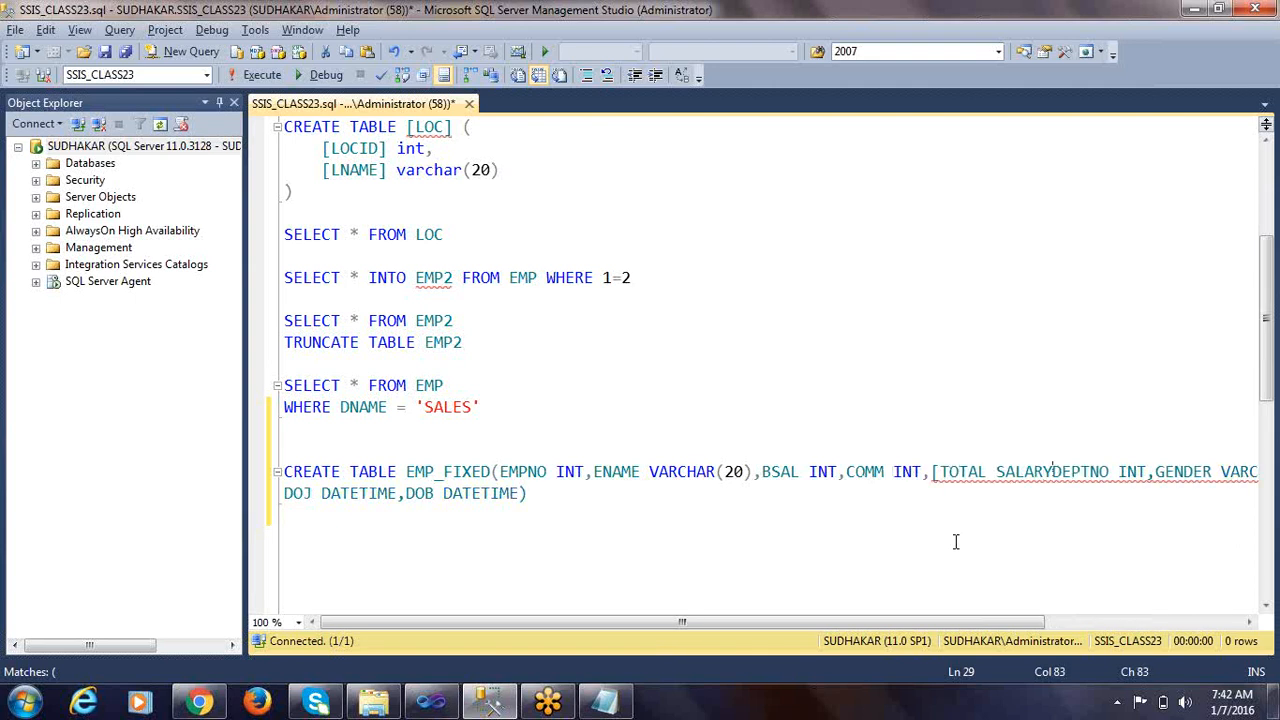
text(])
text( INT)
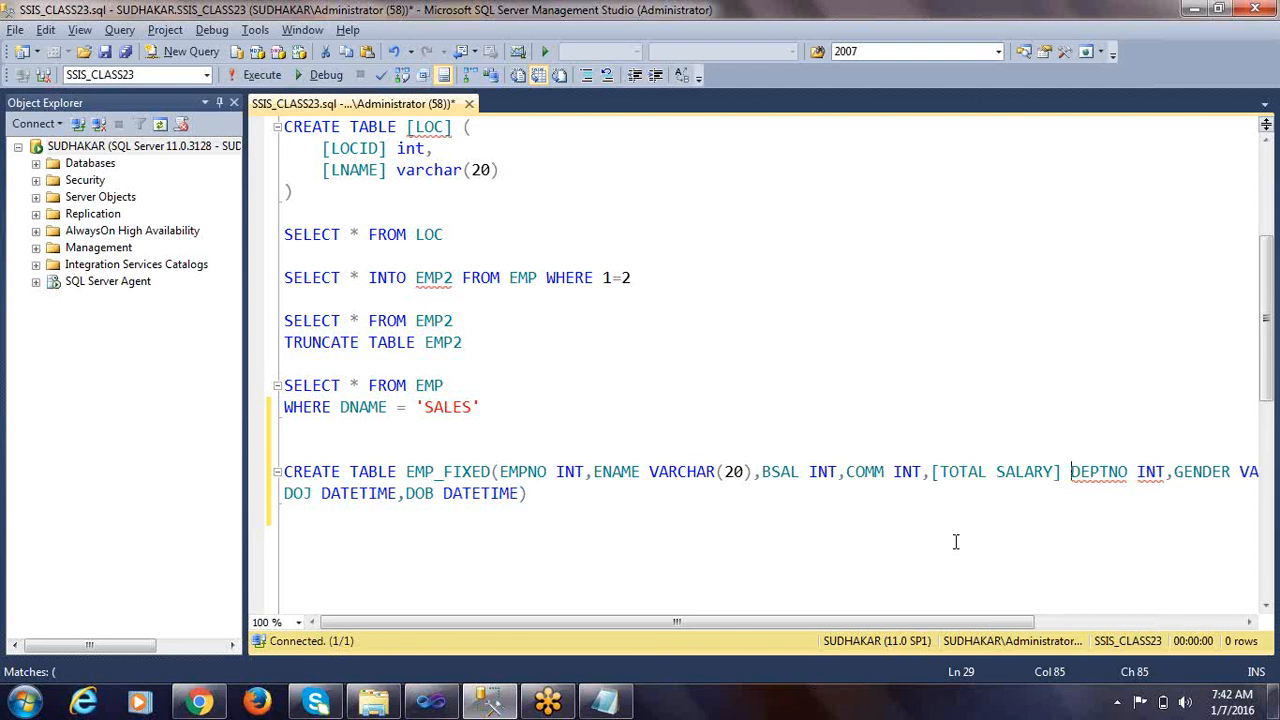
text(,)
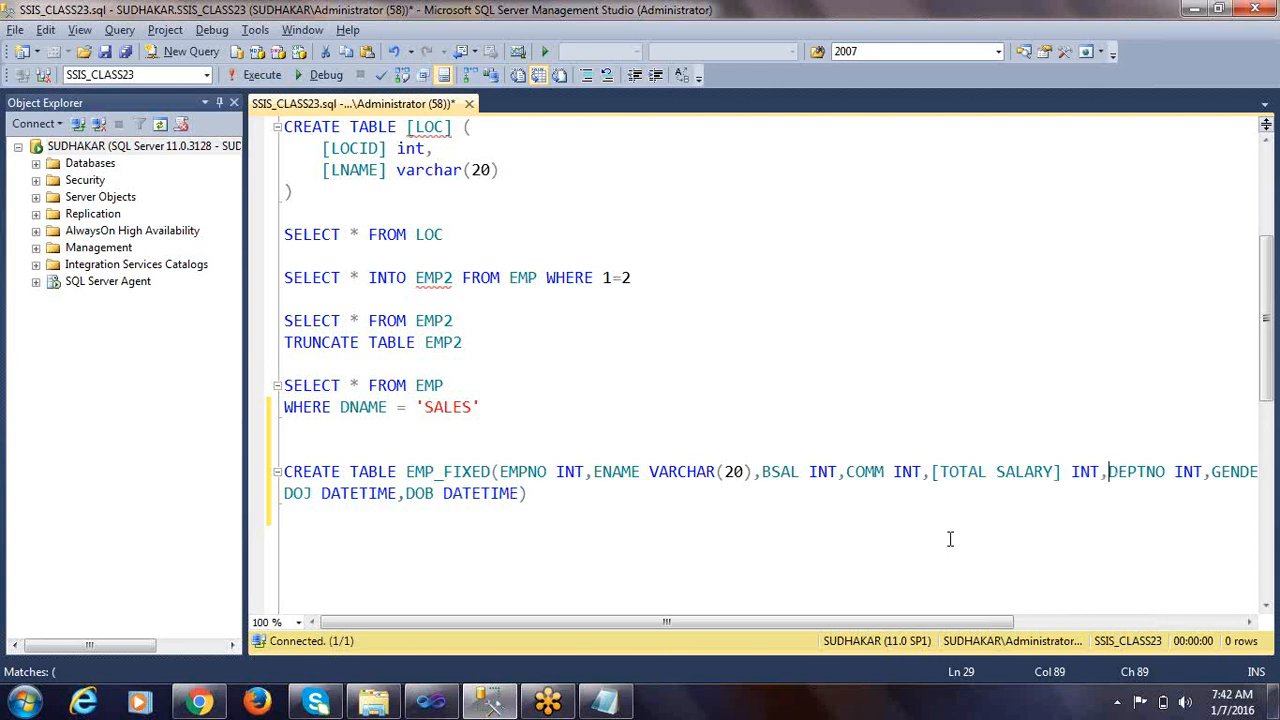
Check DEPTNO's required data type in rule 2 of the Notepad notes and return to the EMP_FIXED statement
key(alt+Tab)
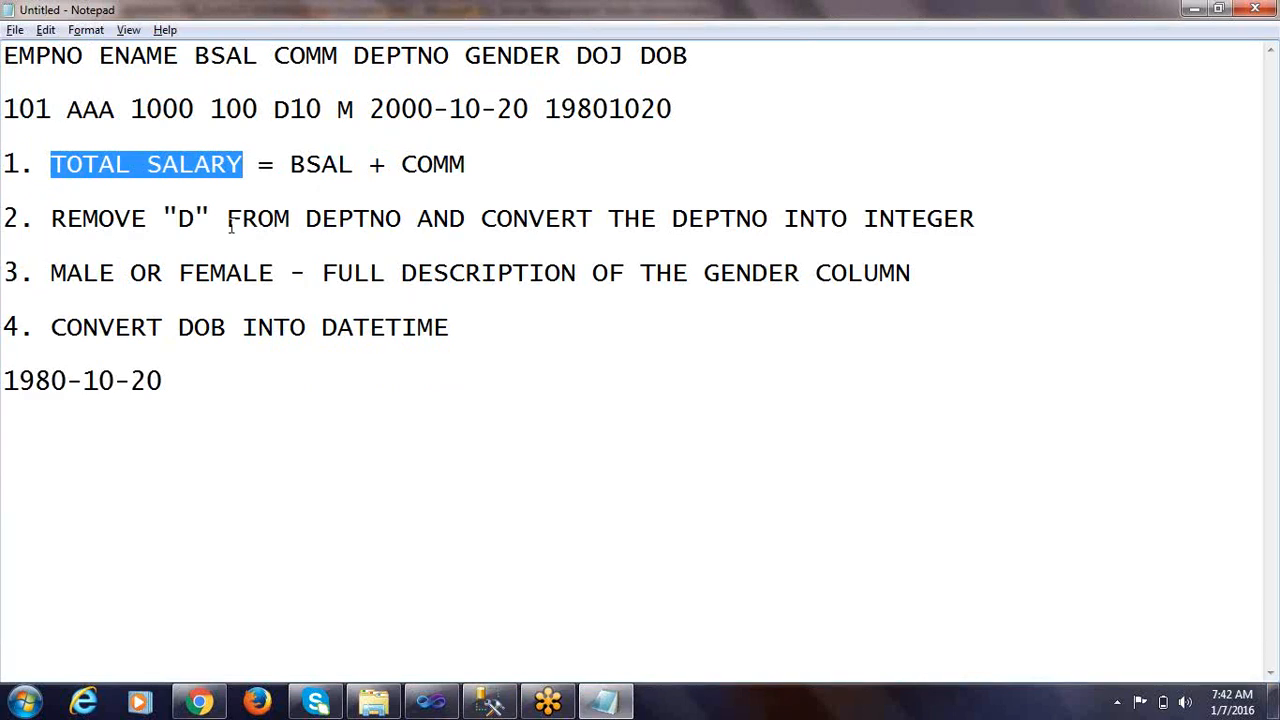
double_click(318, 219)
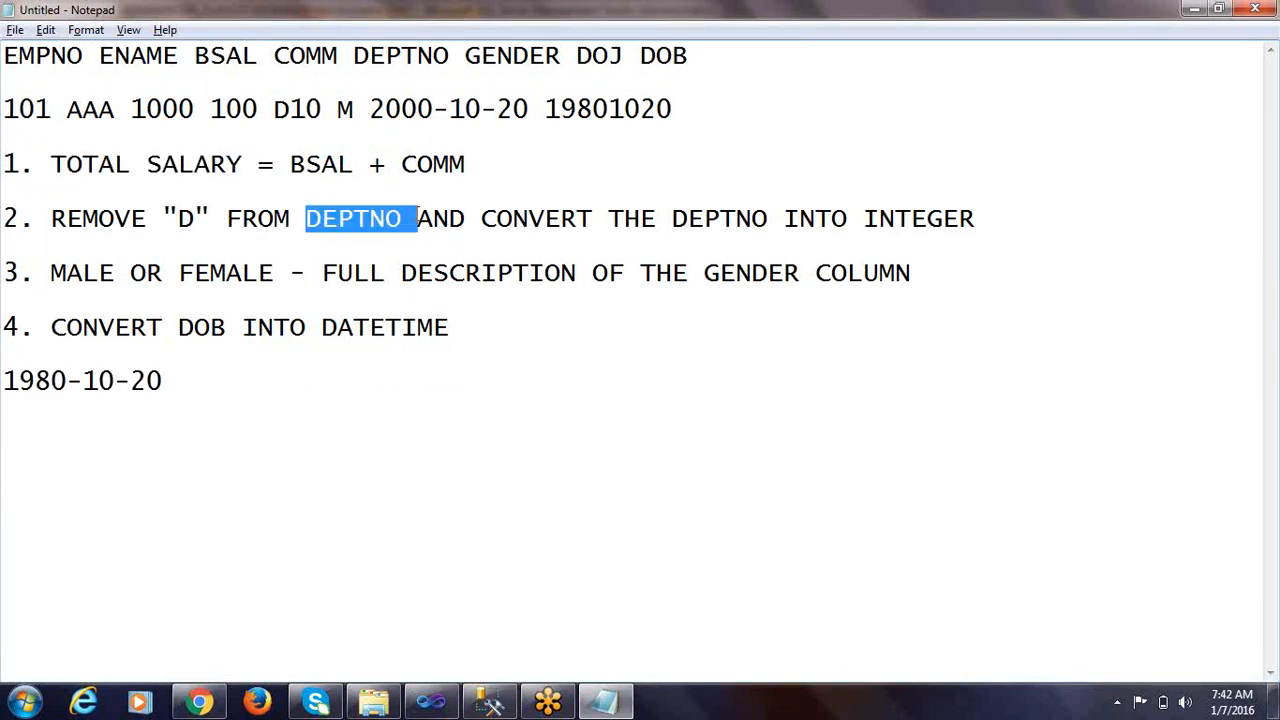
drag(850, 218, 934, 218)
key(alt+Tab)
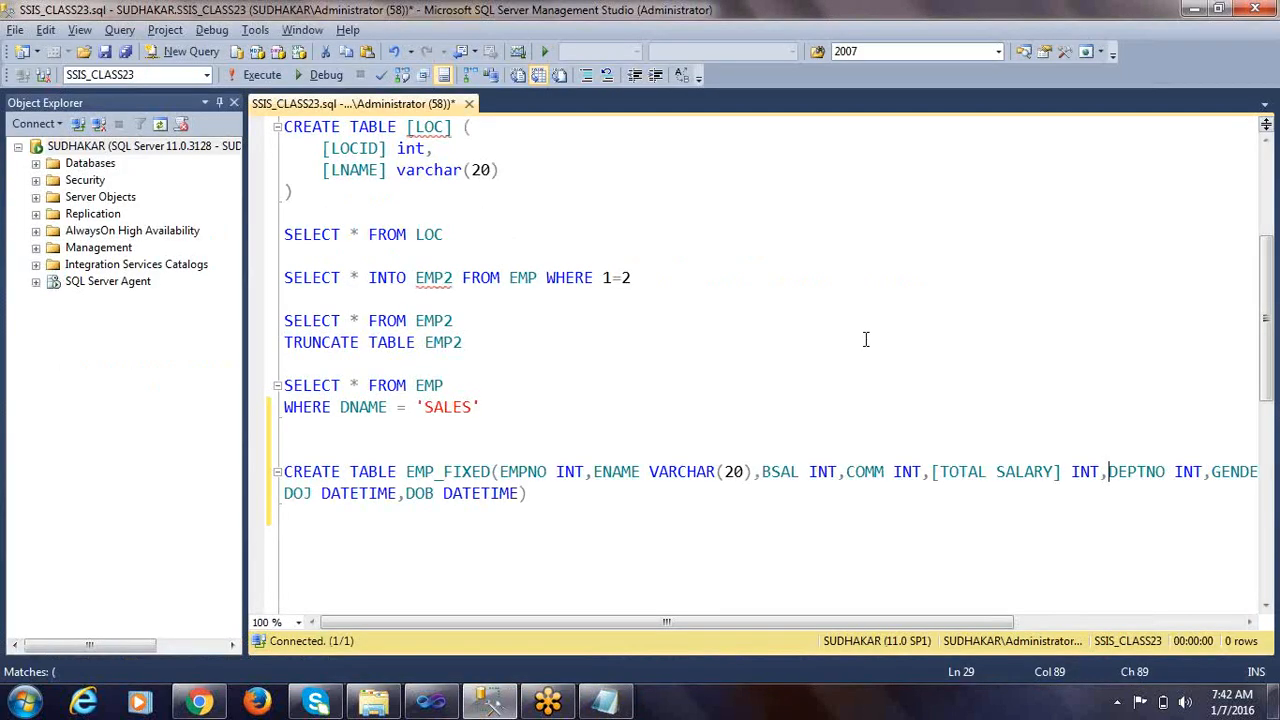
Check the DEPTNO INT definition against the notes, run only the CREATE TABLE EMP_FIXED statement, and hide the results pane
double_click(1183, 486)
double_click(1148, 473)
double_click(1187, 474)
key(alt+Tab)
key(alt+Tab)
drag(564, 513, 240, 475)
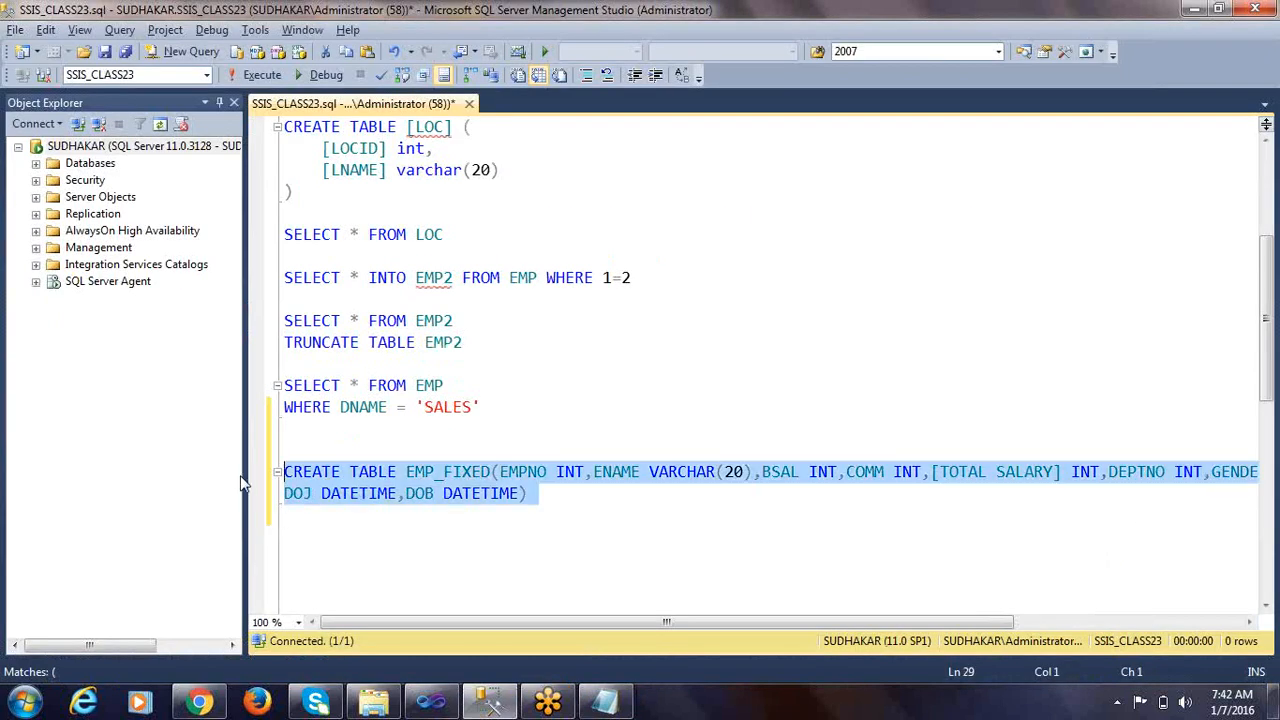
click(275, 77)
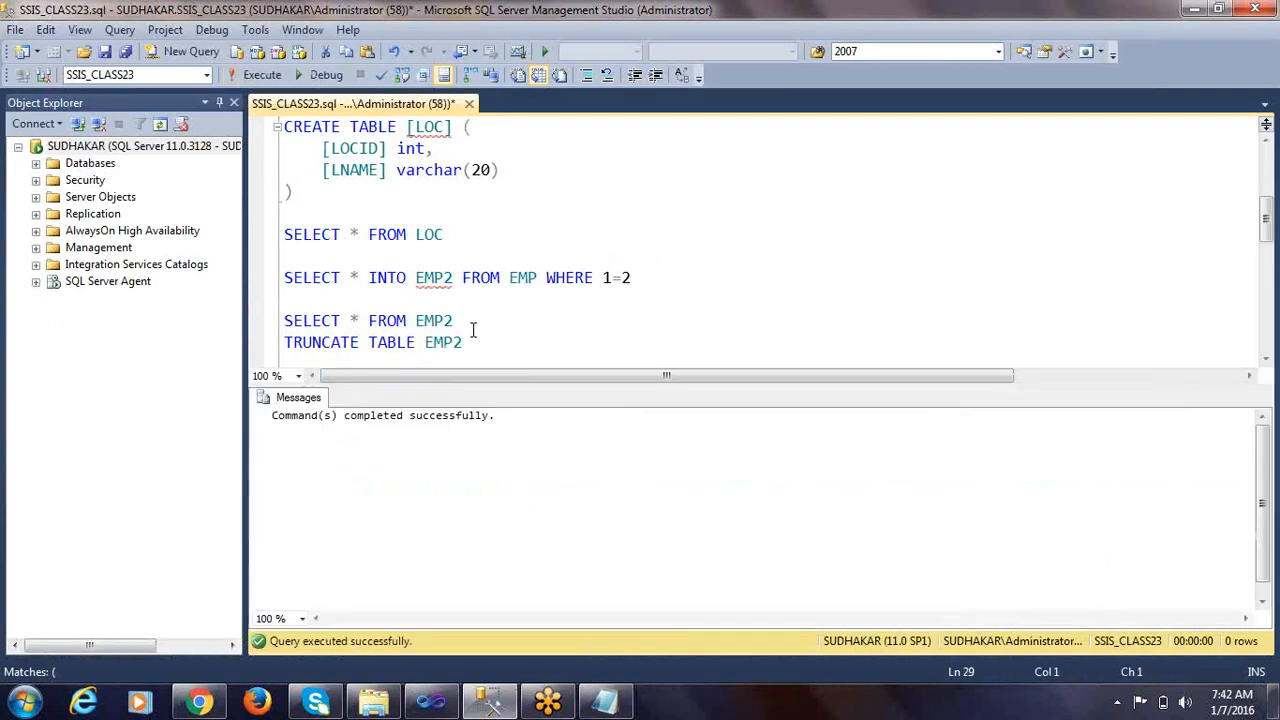
key(ctrl+r)
Write SELECT * FROM EMP_FIXED below the CREATE TABLE statement and run only that query
click(533, 494)
key(Return)
key(Return)
text(SELECT * FROM EMP)
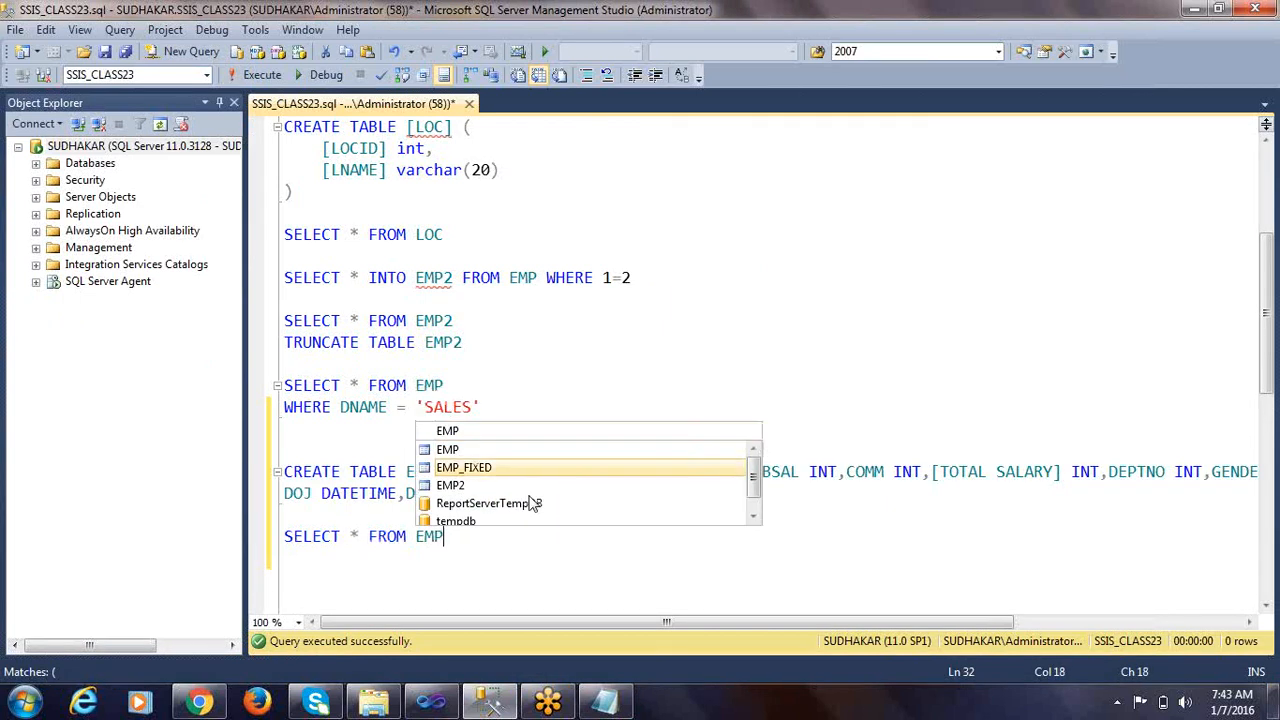
key(Return)
key(shift+Up)
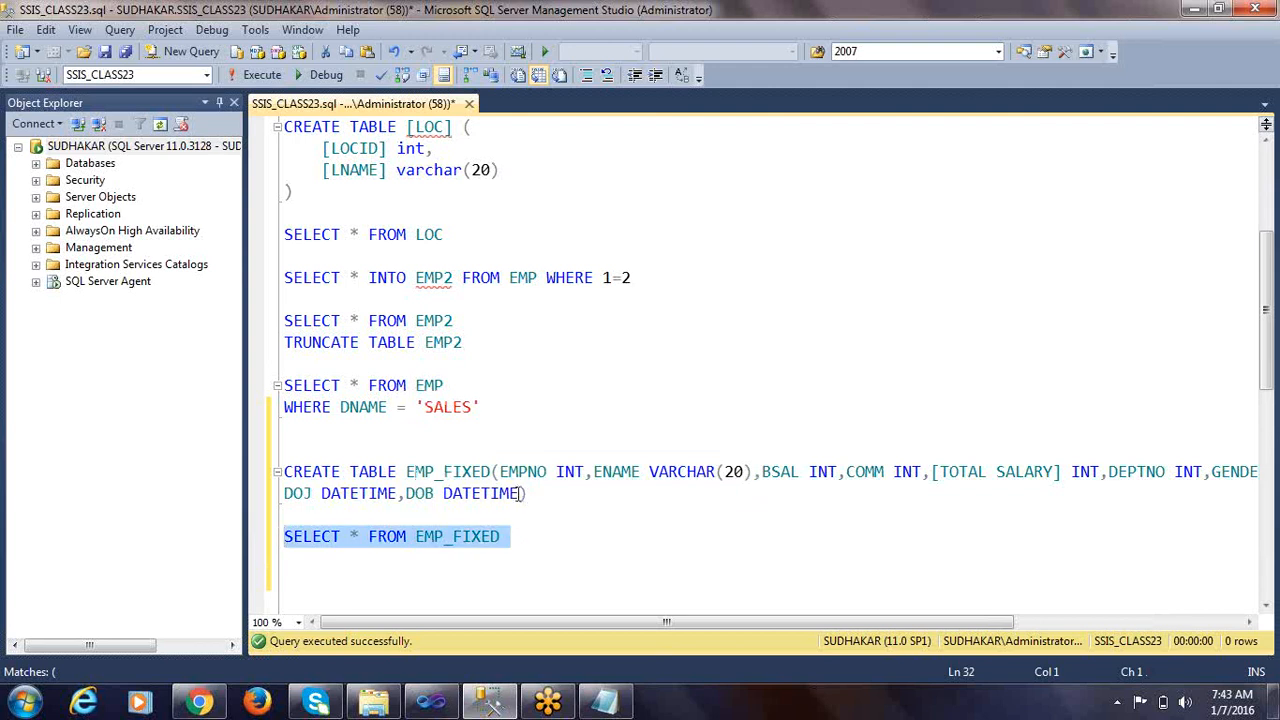
click(262, 75)
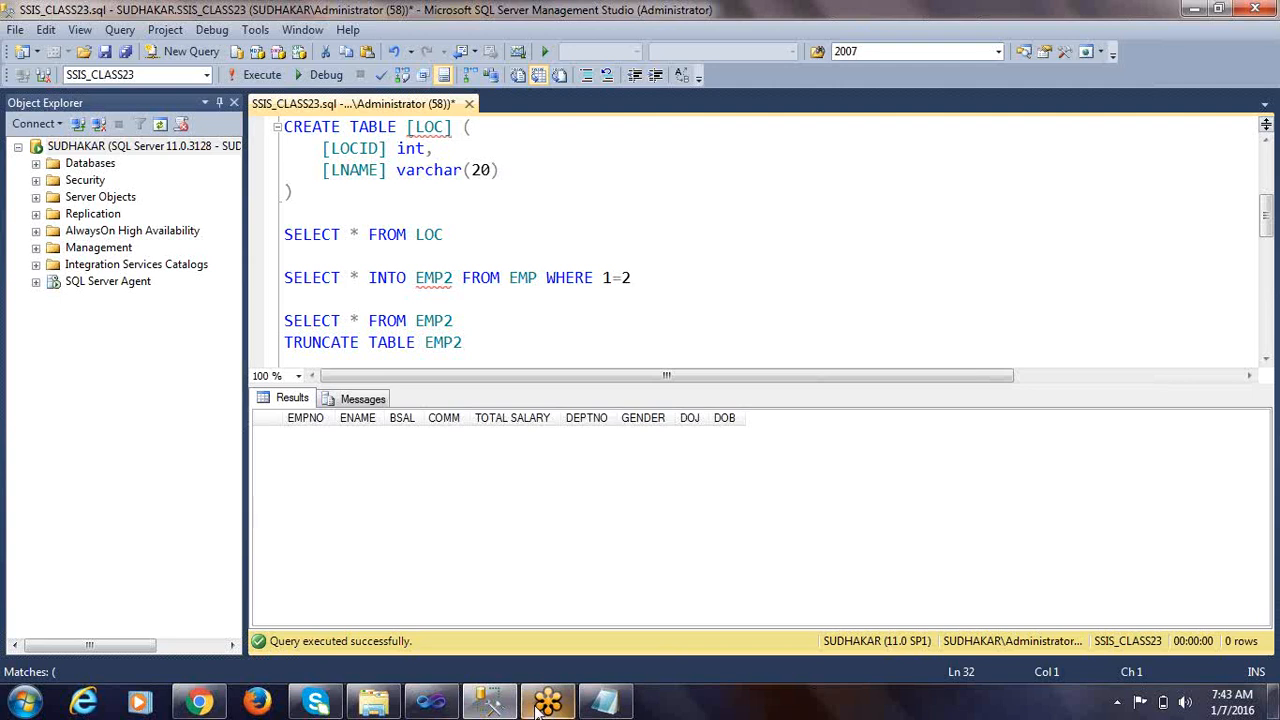
Switch to the SSIS_CLASS23 project in Visual Studio, close the CONDITIONAL SPLIT package and create a new SSIS package
mouse_move(512, 703)
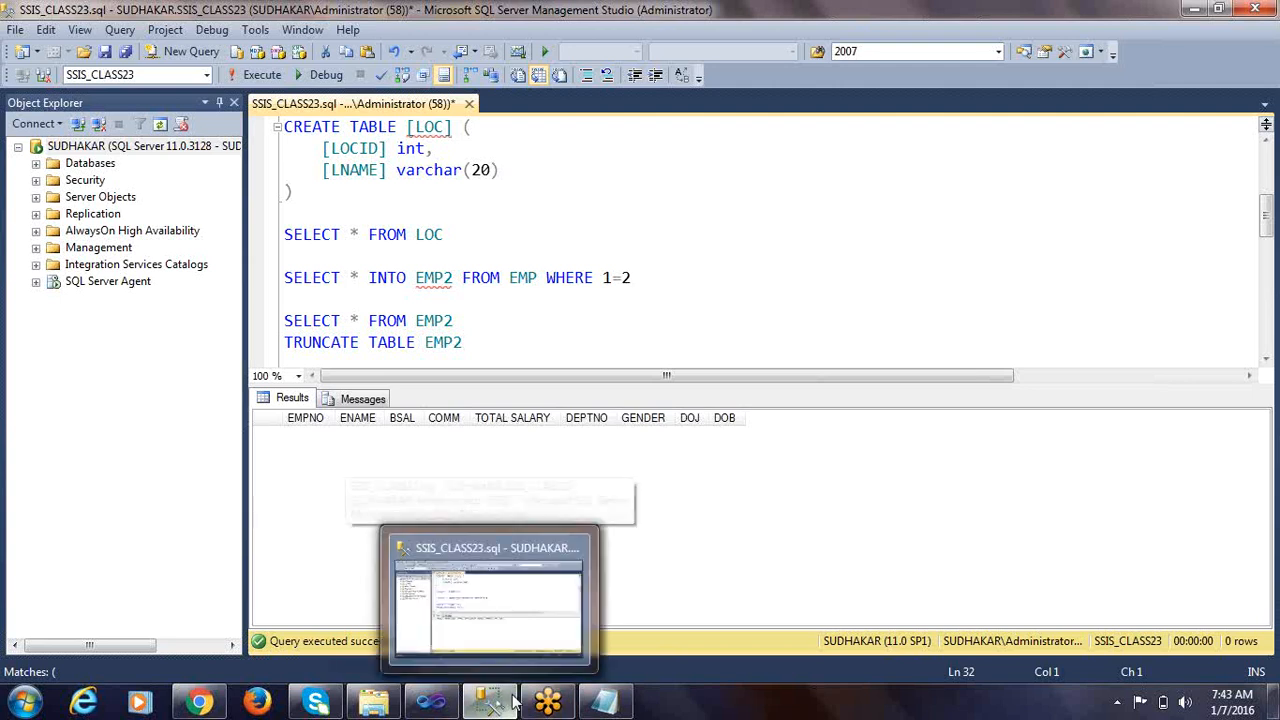
click(433, 703)
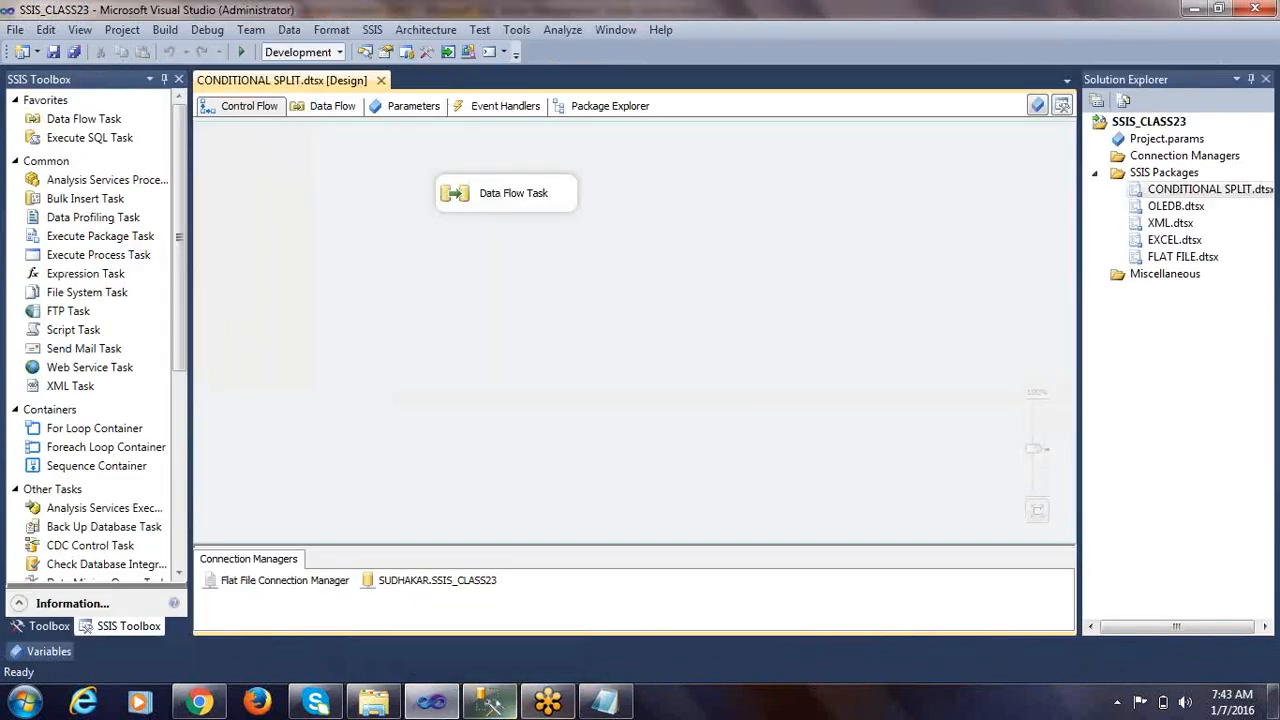
click(382, 80)
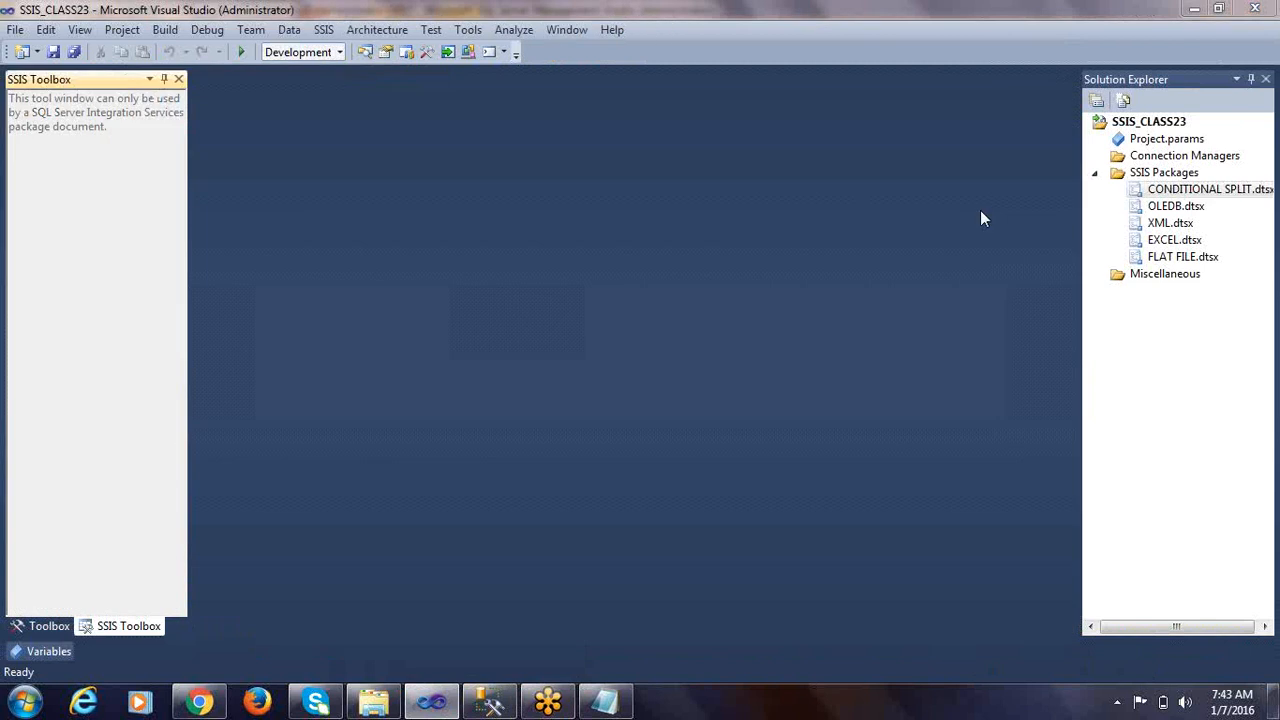
right_click(1168, 172)
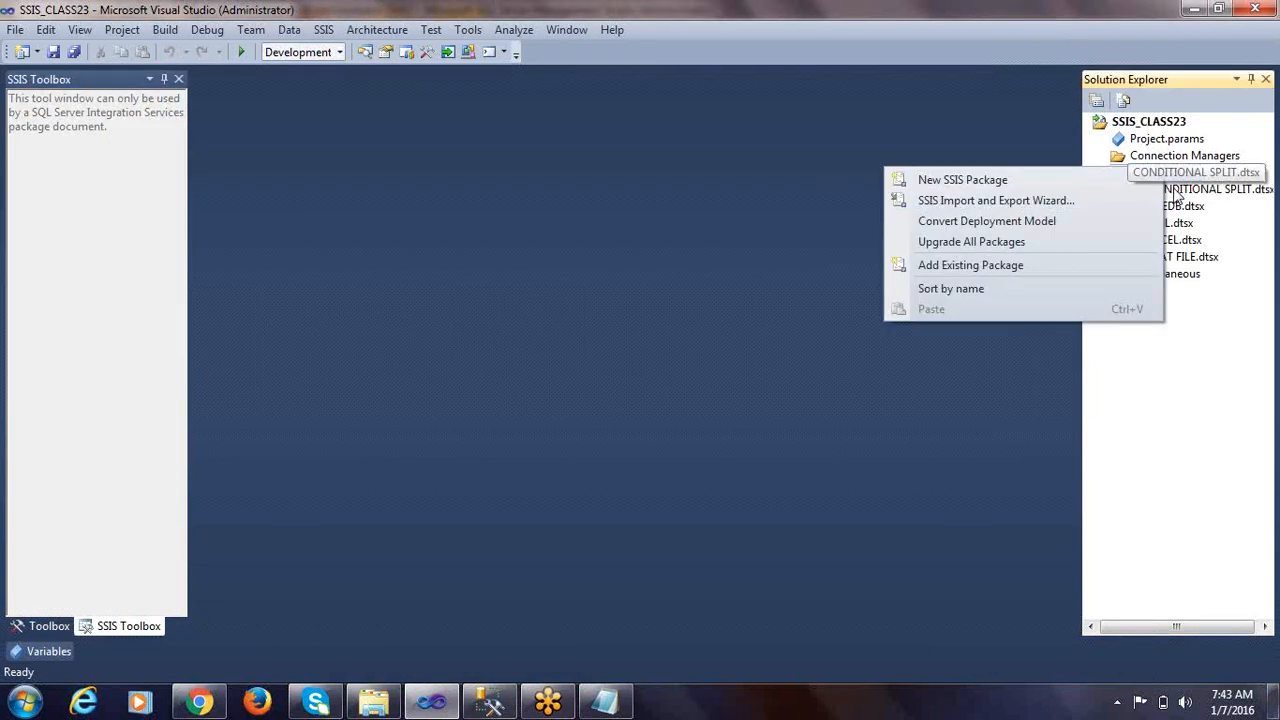
click(1078, 40)
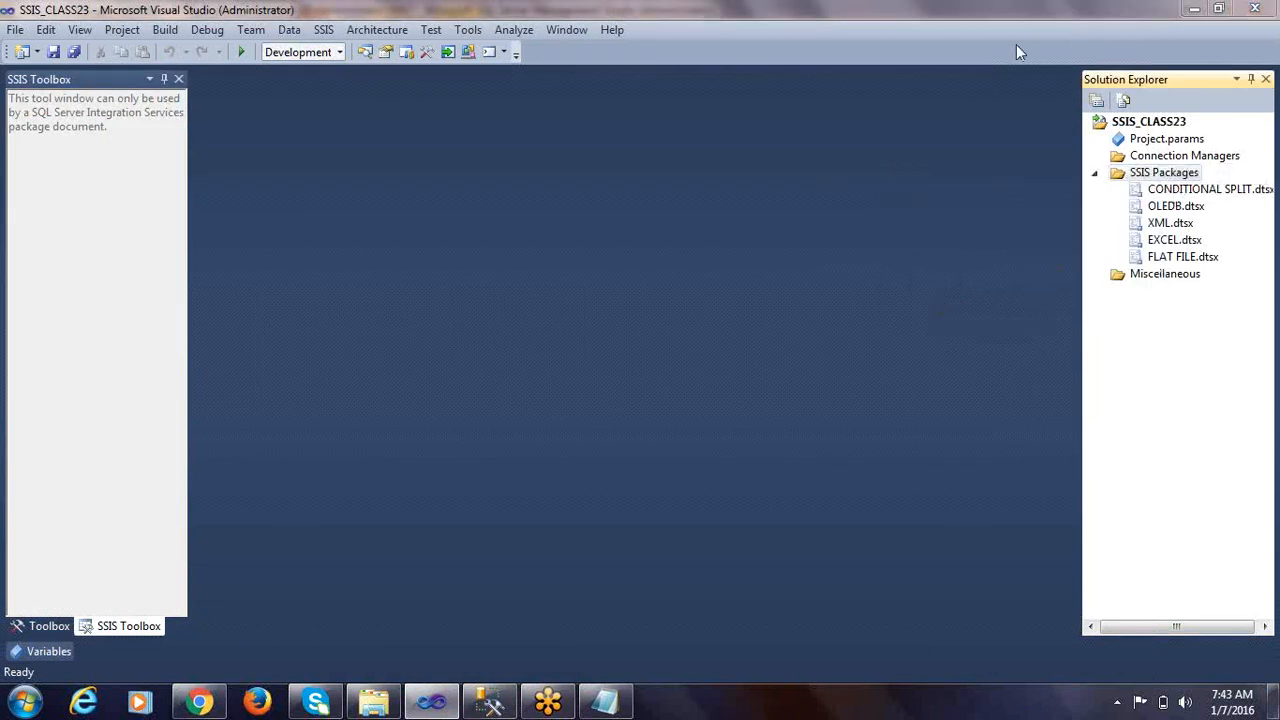
right_click(1188, 172)
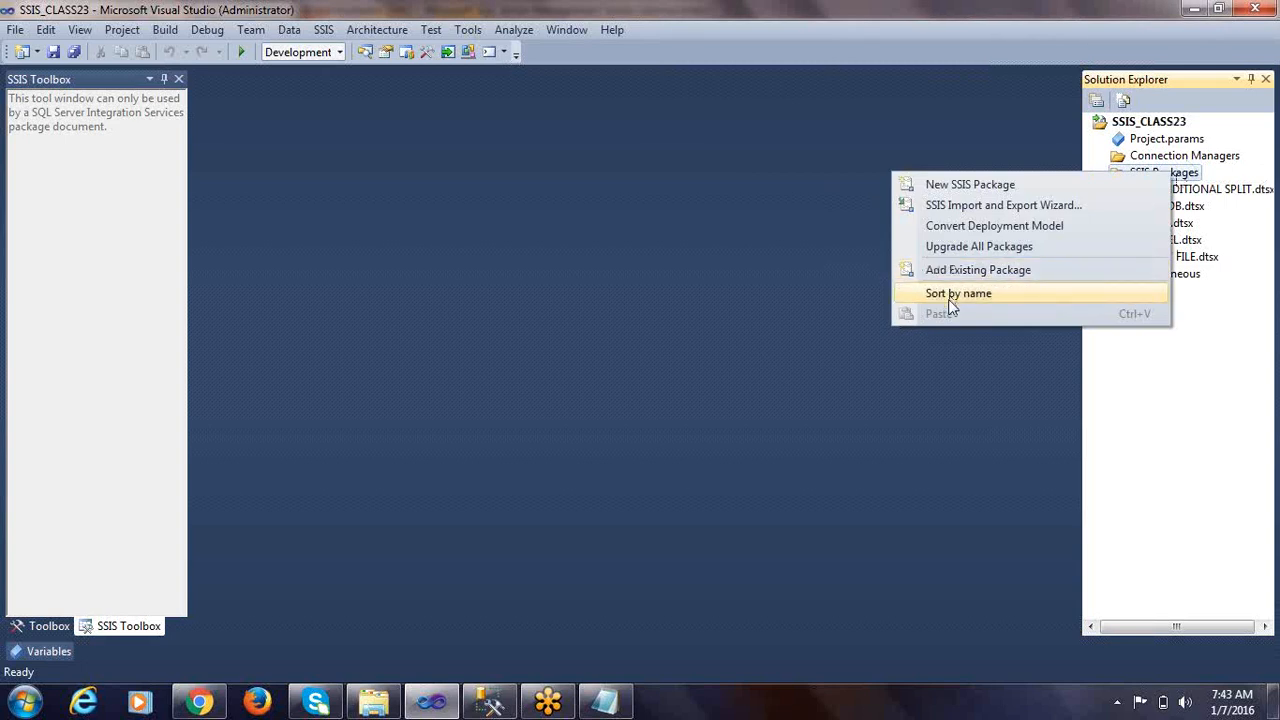
click(942, 186)
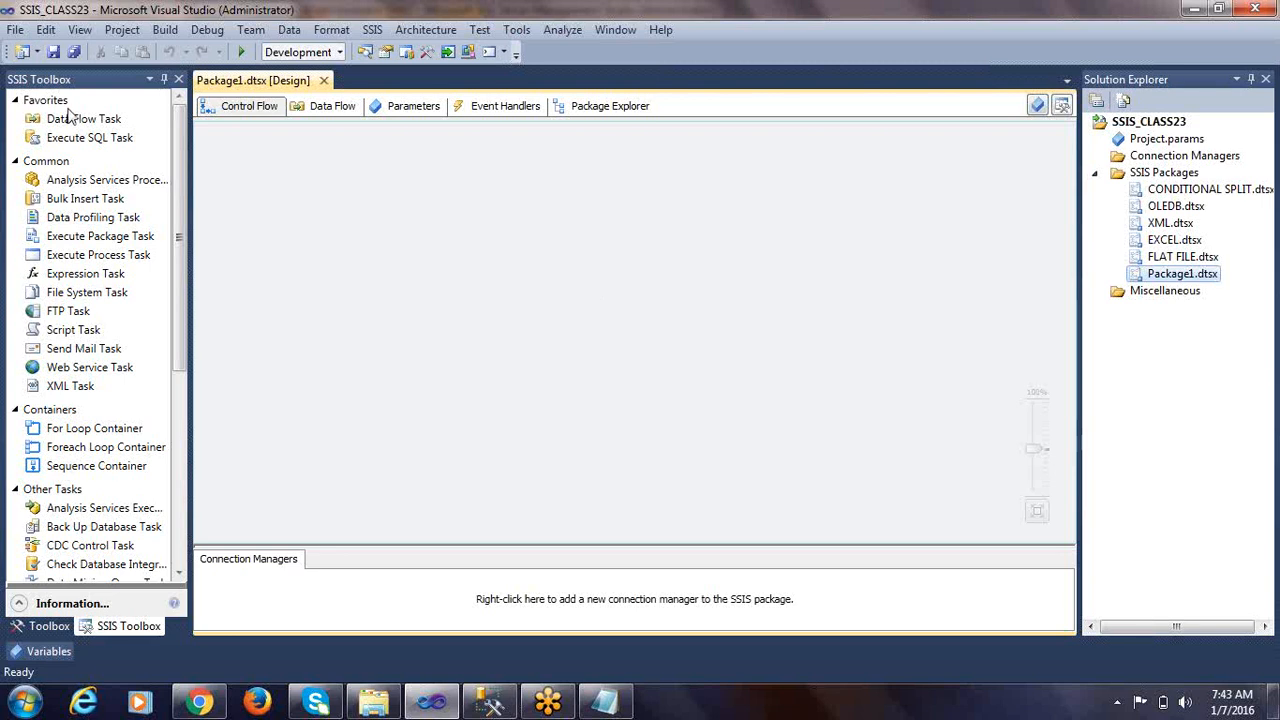
Add a Data Flow Task to the new package's control flow and place a Flat File Source in its data flow
drag(84, 118, 94, 119)
drag(445, 177, 445, 177)
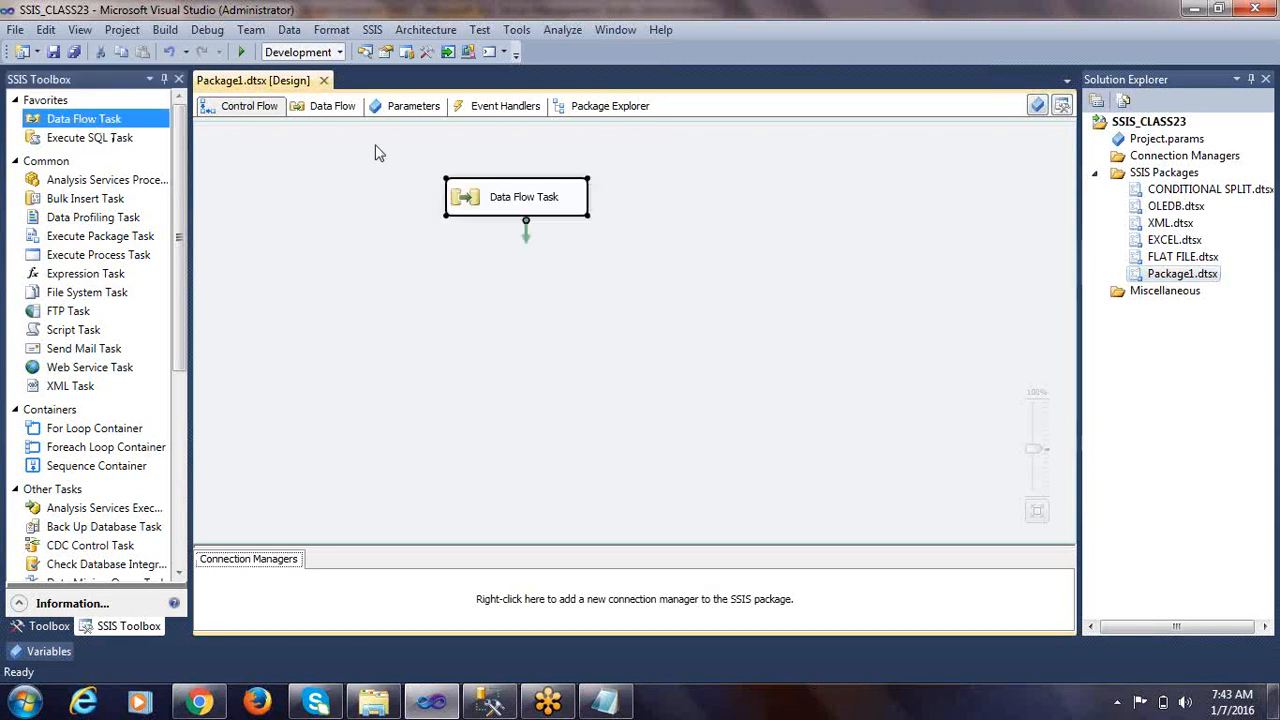
double_click(467, 200)
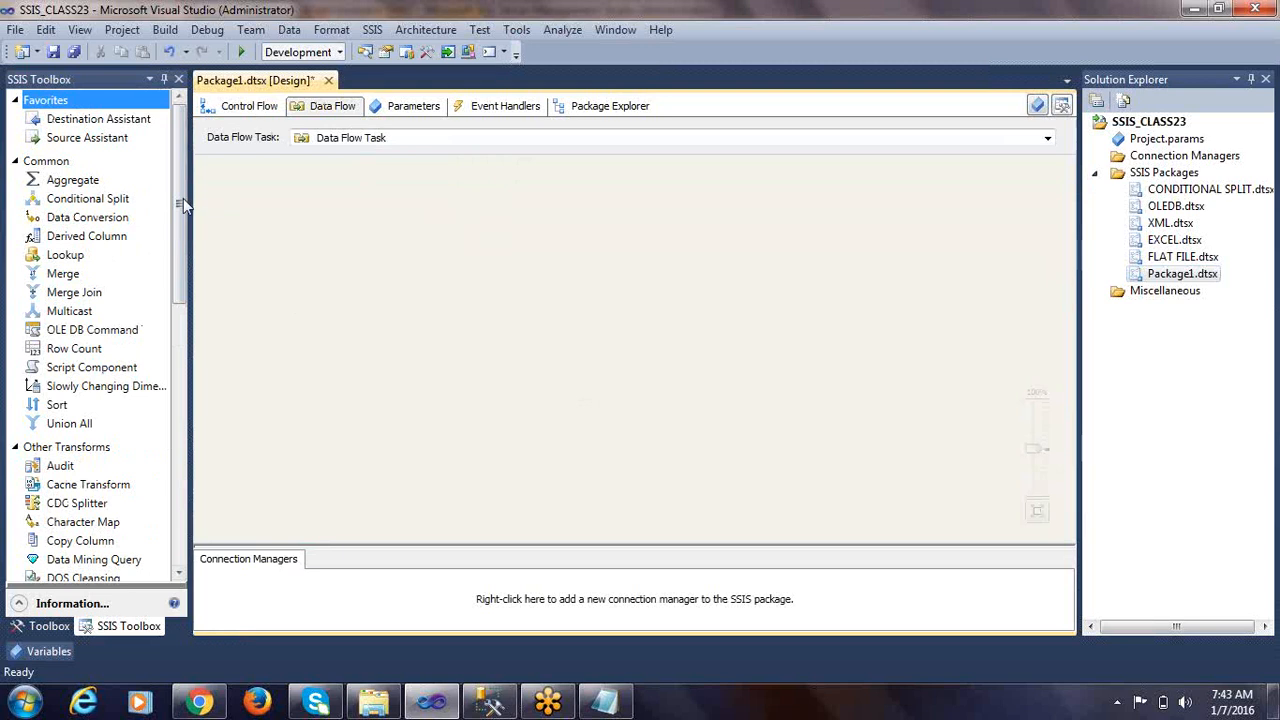
drag(177, 198, 181, 398)
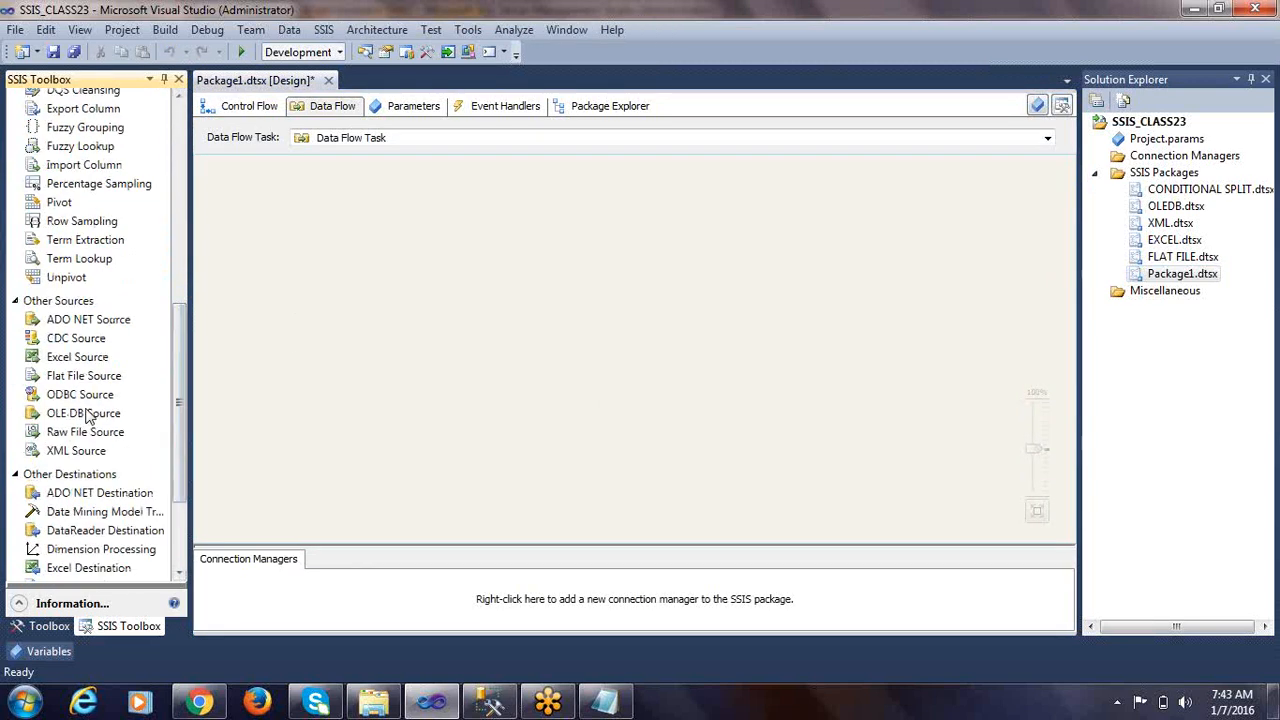
drag(84, 378, 530, 222)
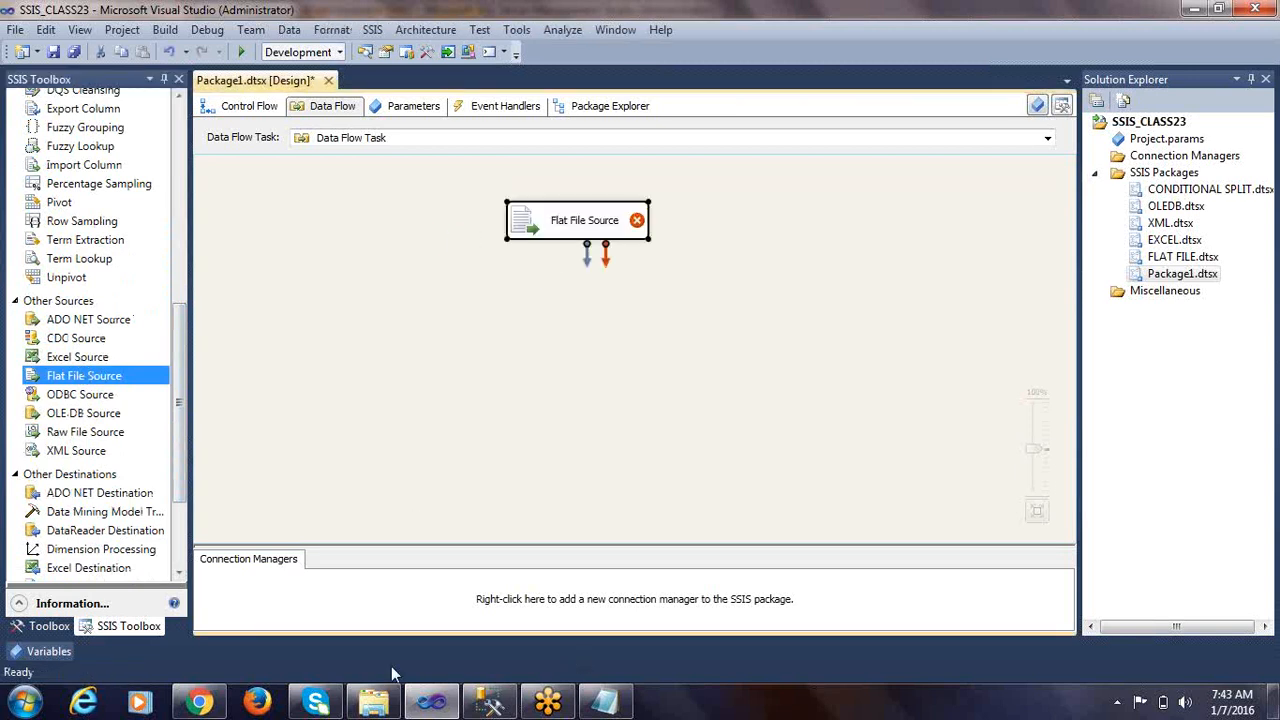
Locate emp_fixed in the DATASOURCES folder, open the Flat File Source for editing and start a new flat file connection manager
click(373, 702)
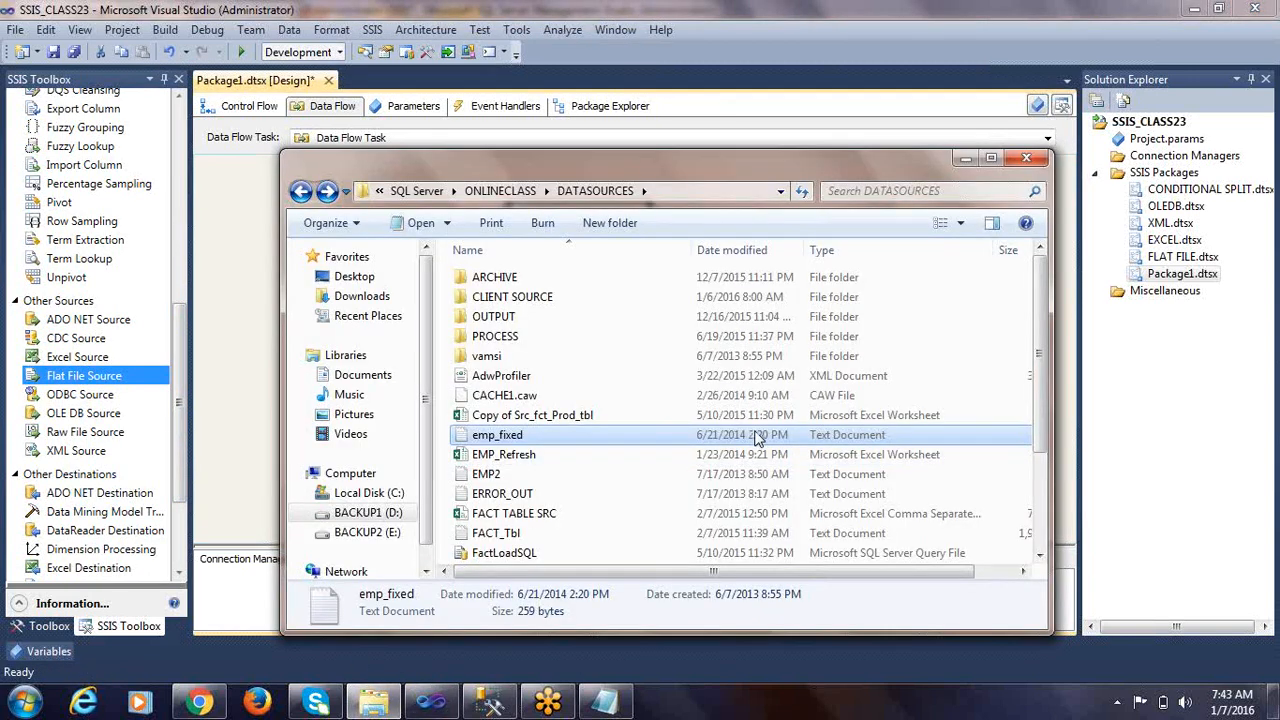
key(alt+Tab)
right_click(528, 226)
click(568, 237)
click(908, 164)
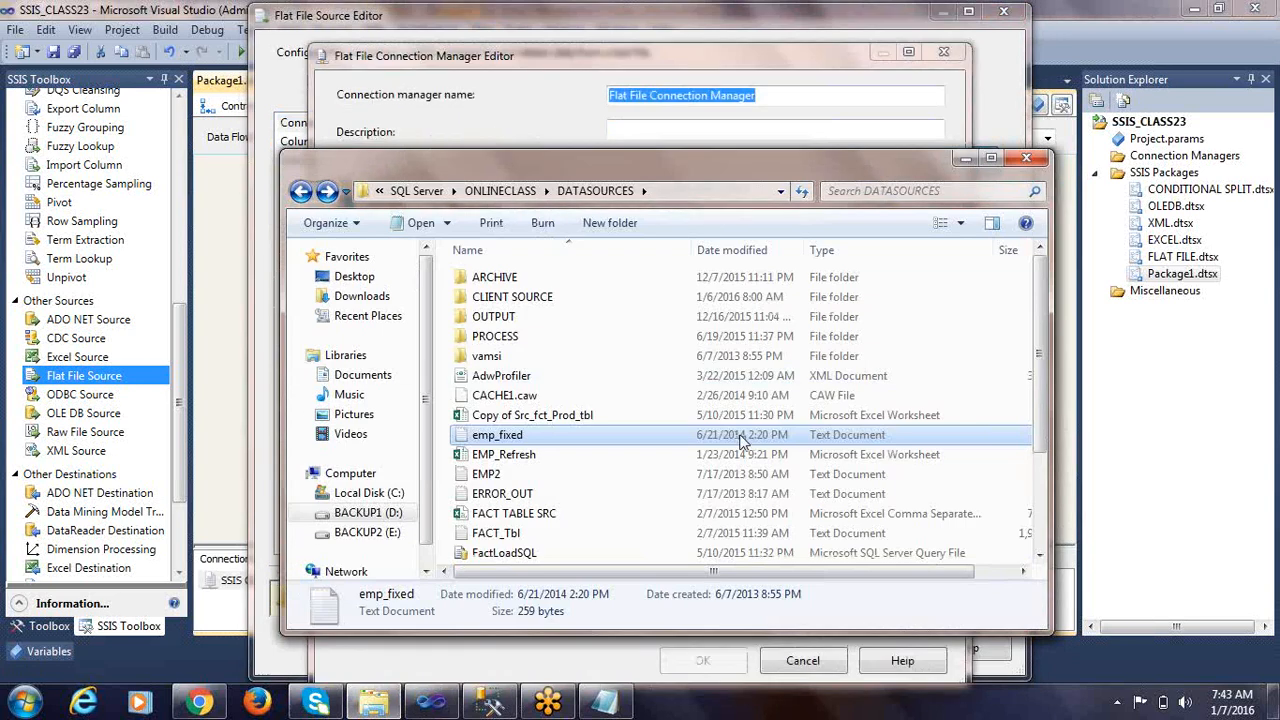
Copy the DATASOURCES folder path from Windows Explorer and use it to choose emp_fixed as the connection manager's source file
click(704, 192)
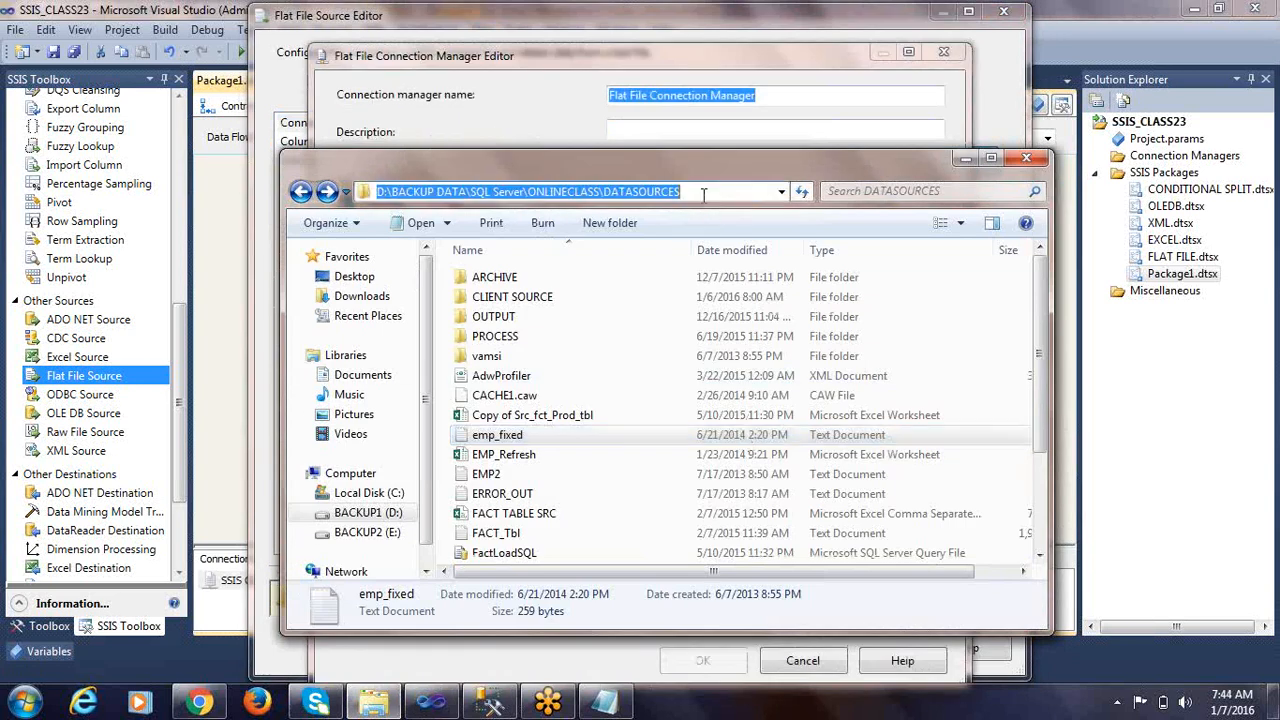
key(Escape)
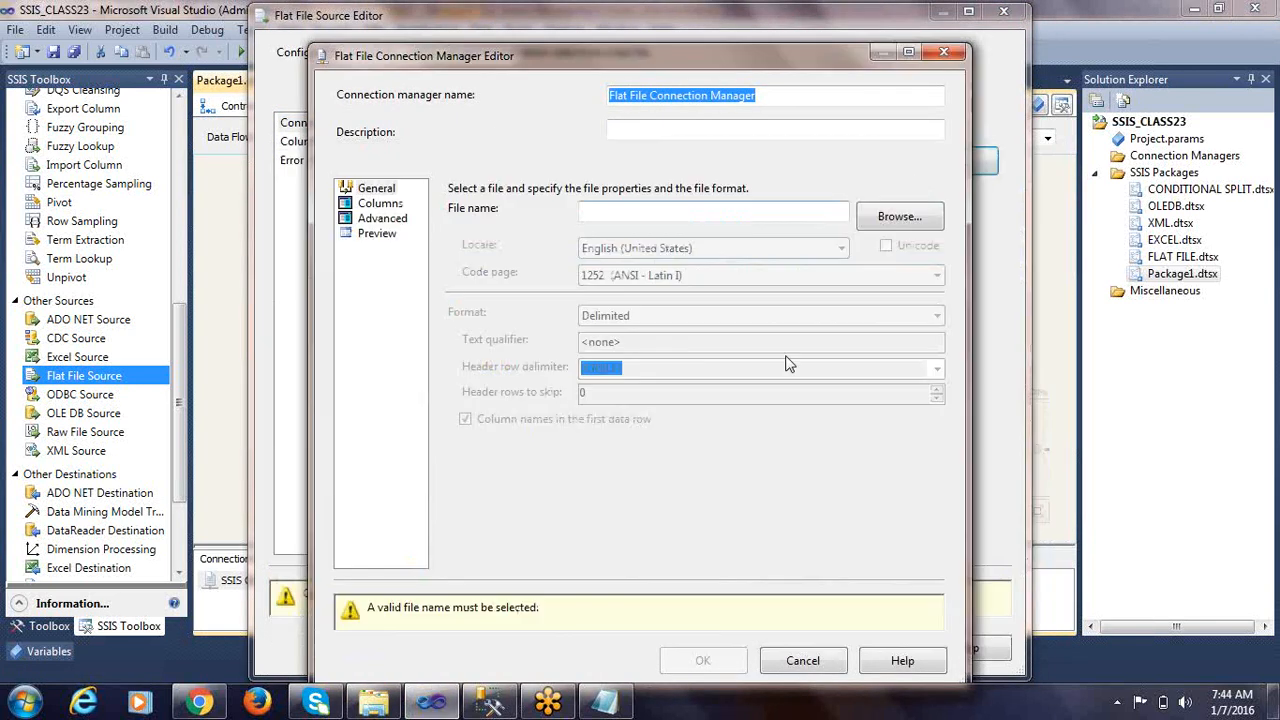
click(898, 218)
click(899, 218)
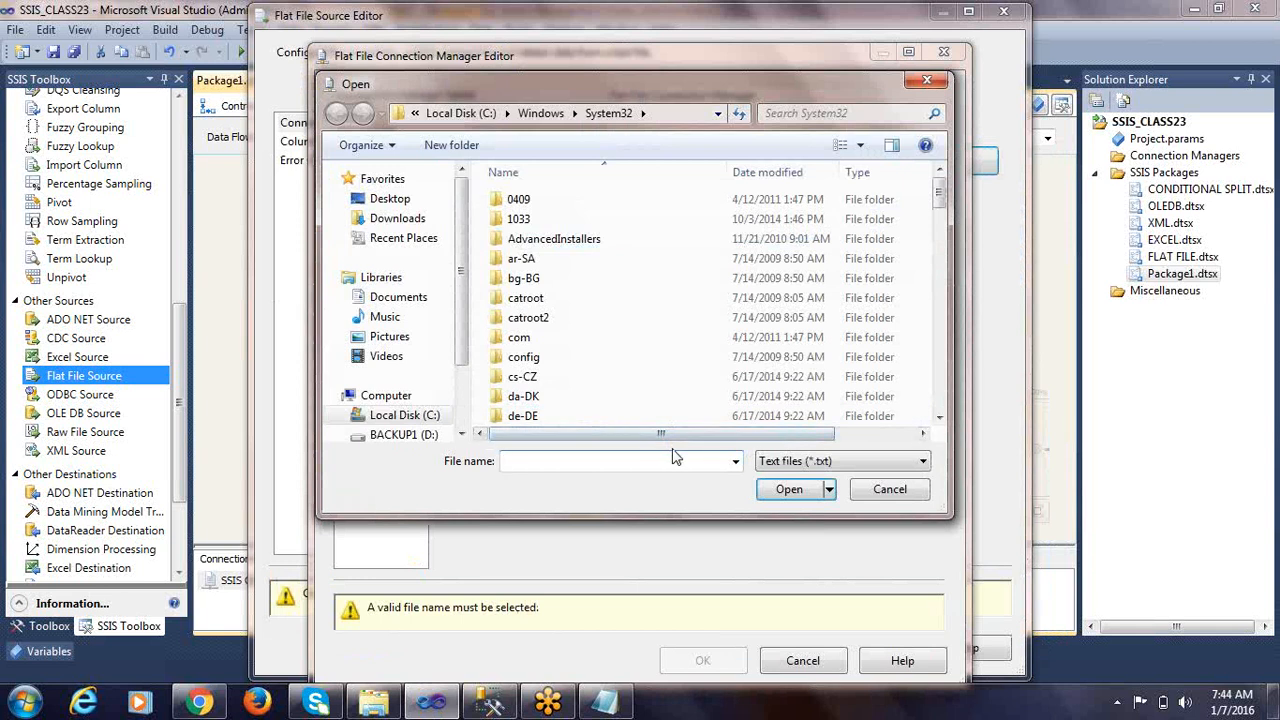
text(D:\SQL Server\ONLINECLASS\DATASOURCES\)
click(794, 492)
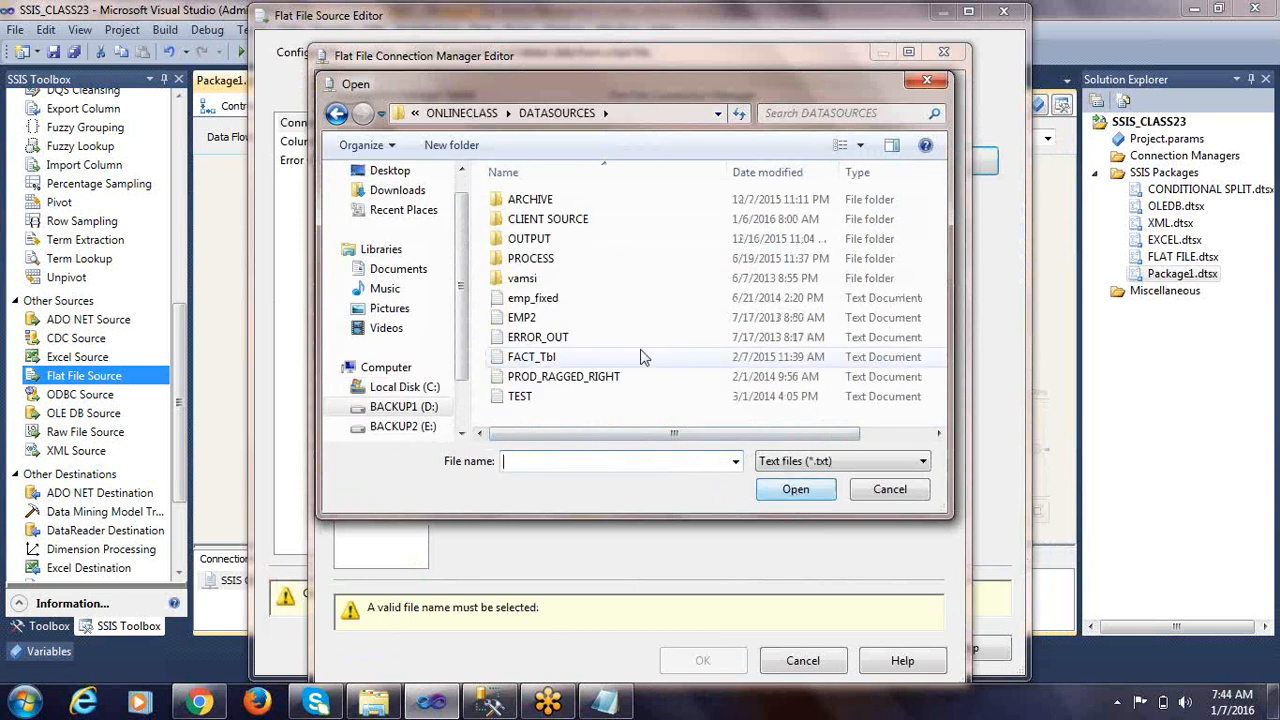
click(798, 300)
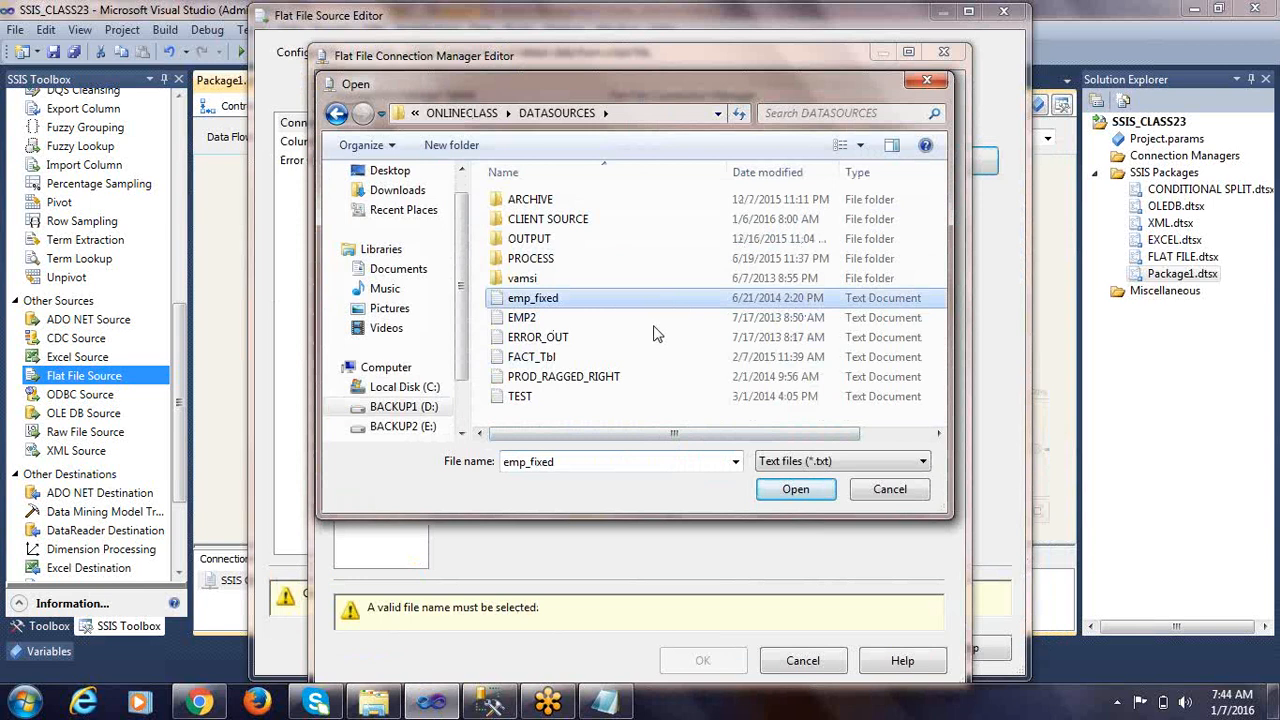
click(796, 490)
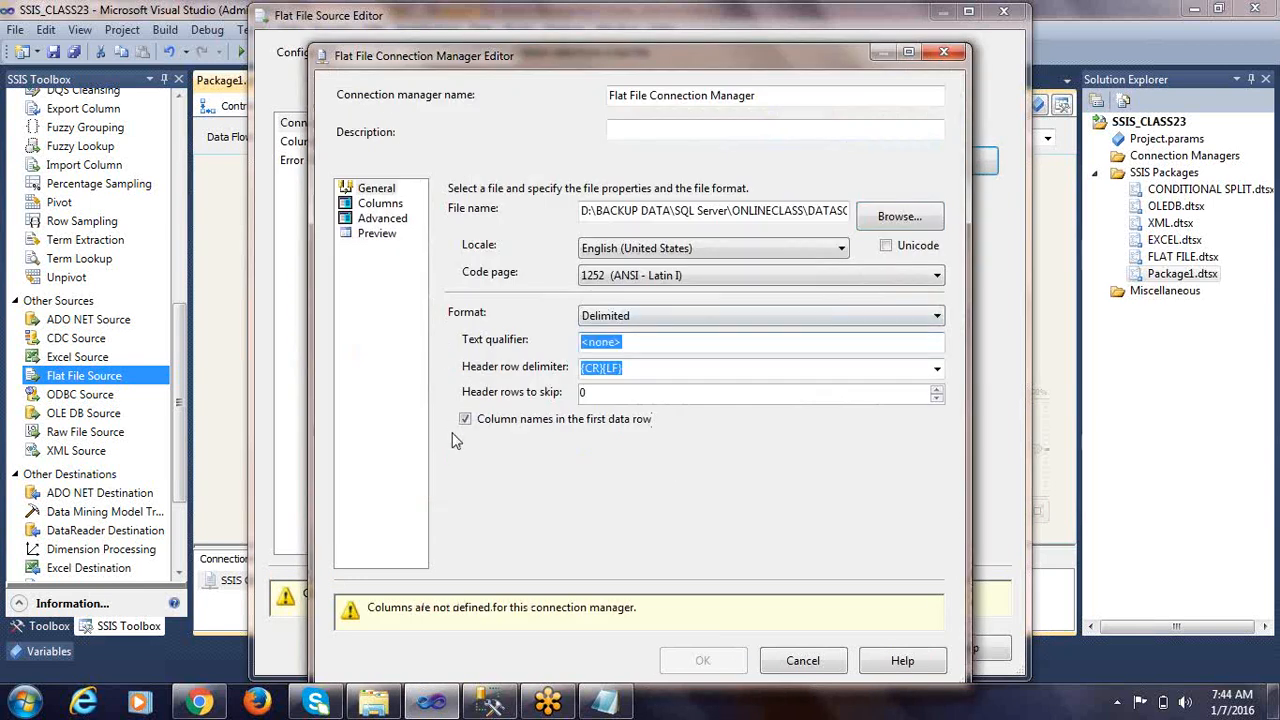
Set the file format to Fixed width and extend the source data's row width to 37 characters
click(597, 326)
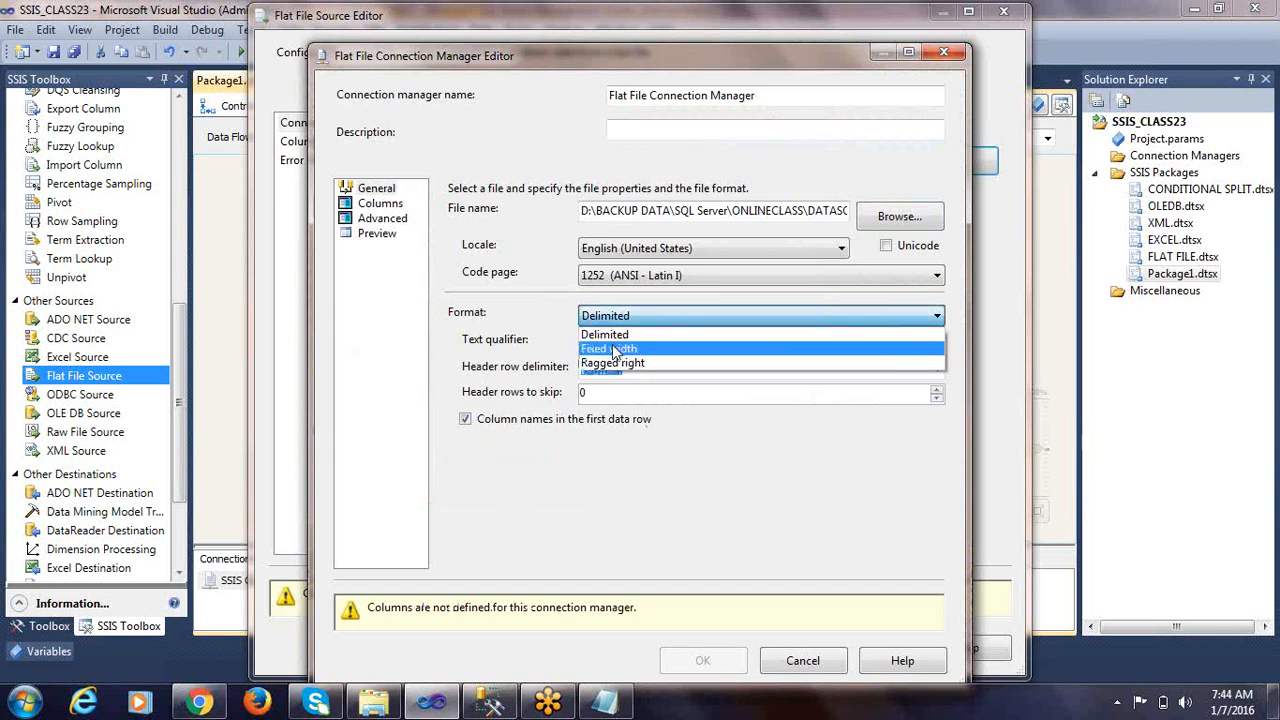
click(613, 344)
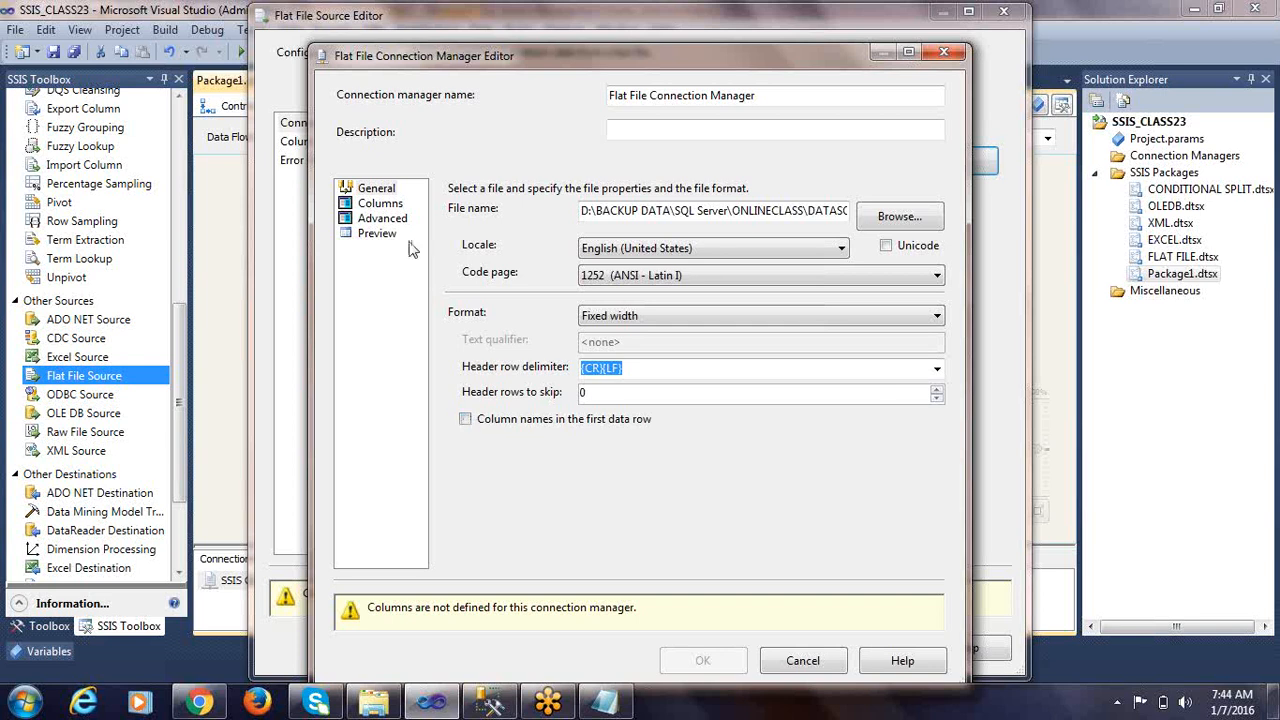
click(381, 203)
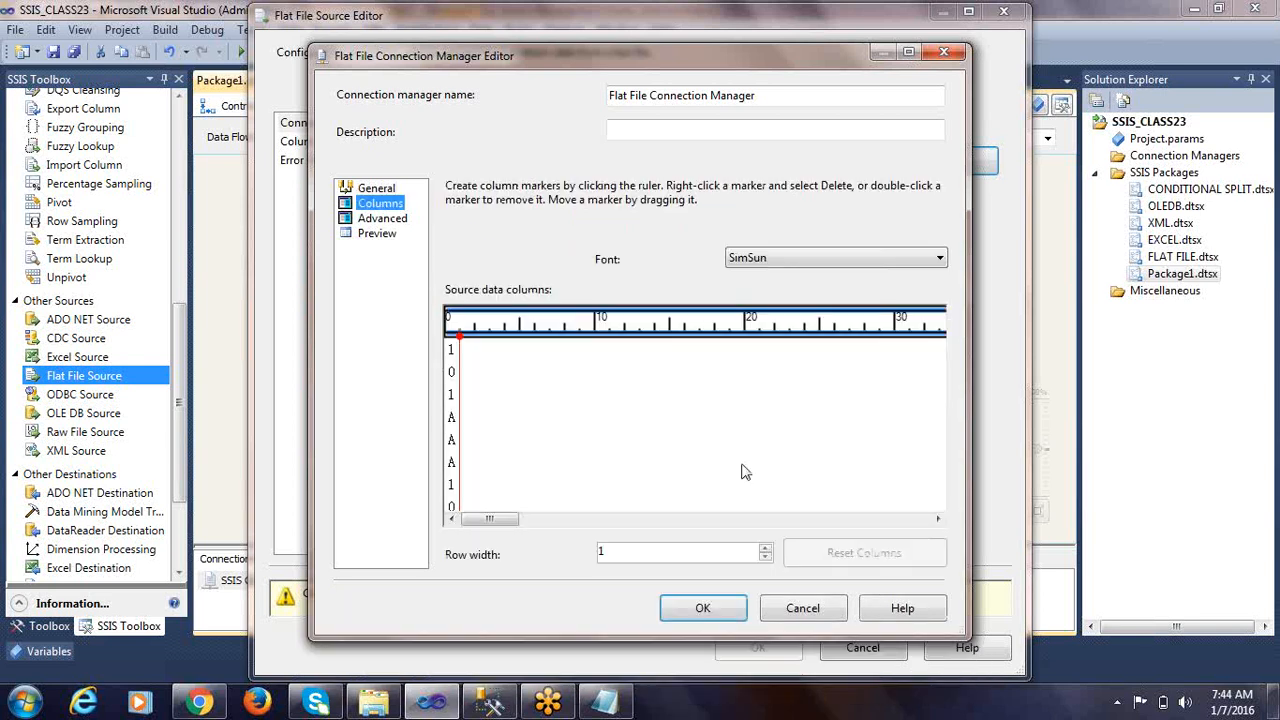
click(908, 52)
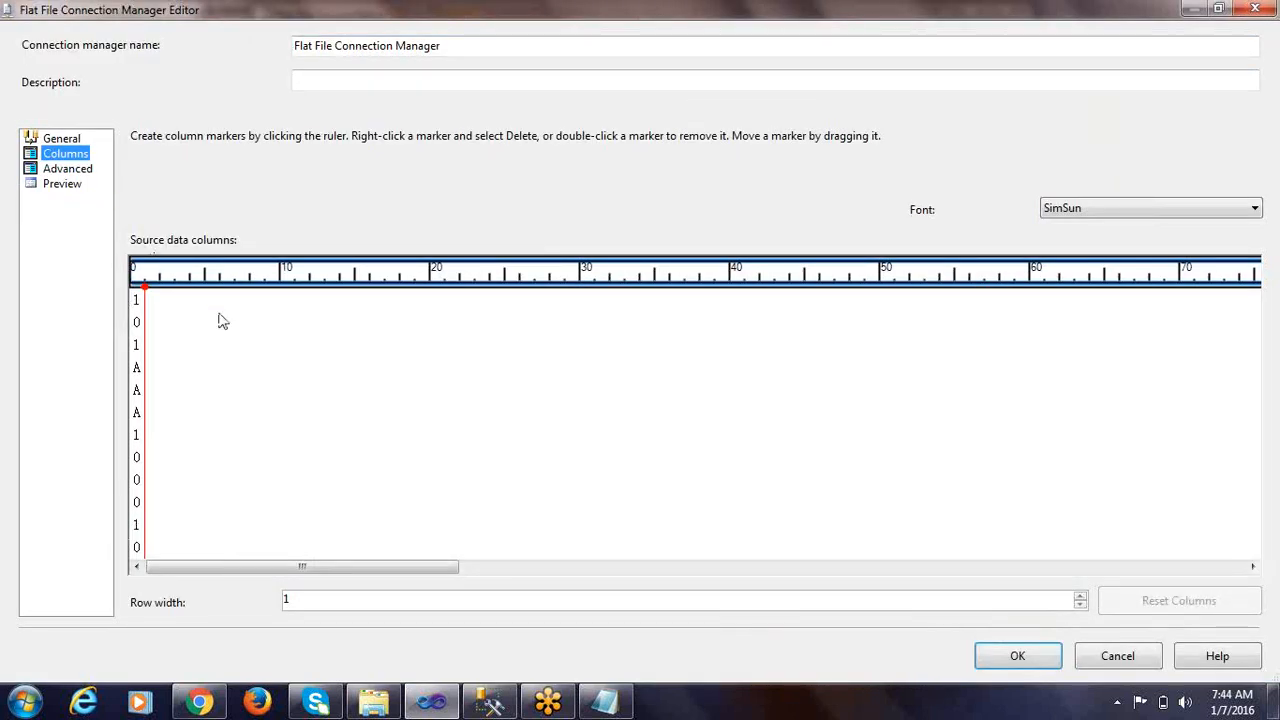
click(146, 291)
drag(148, 295, 688, 349)
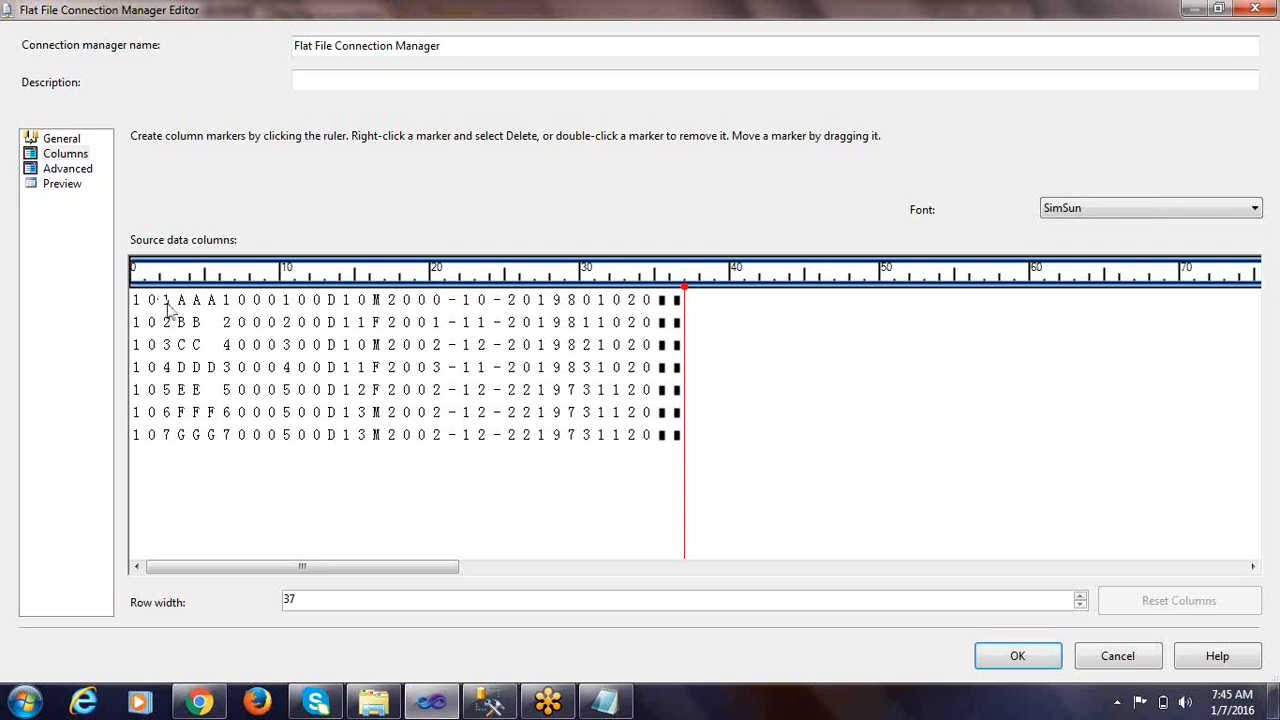
Compare the sample record with its headers in the Notepad notes, copy EMPNO and return to the connection manager
click(605, 700)
drag(51, 108, 3, 108)
double_click(88, 108)
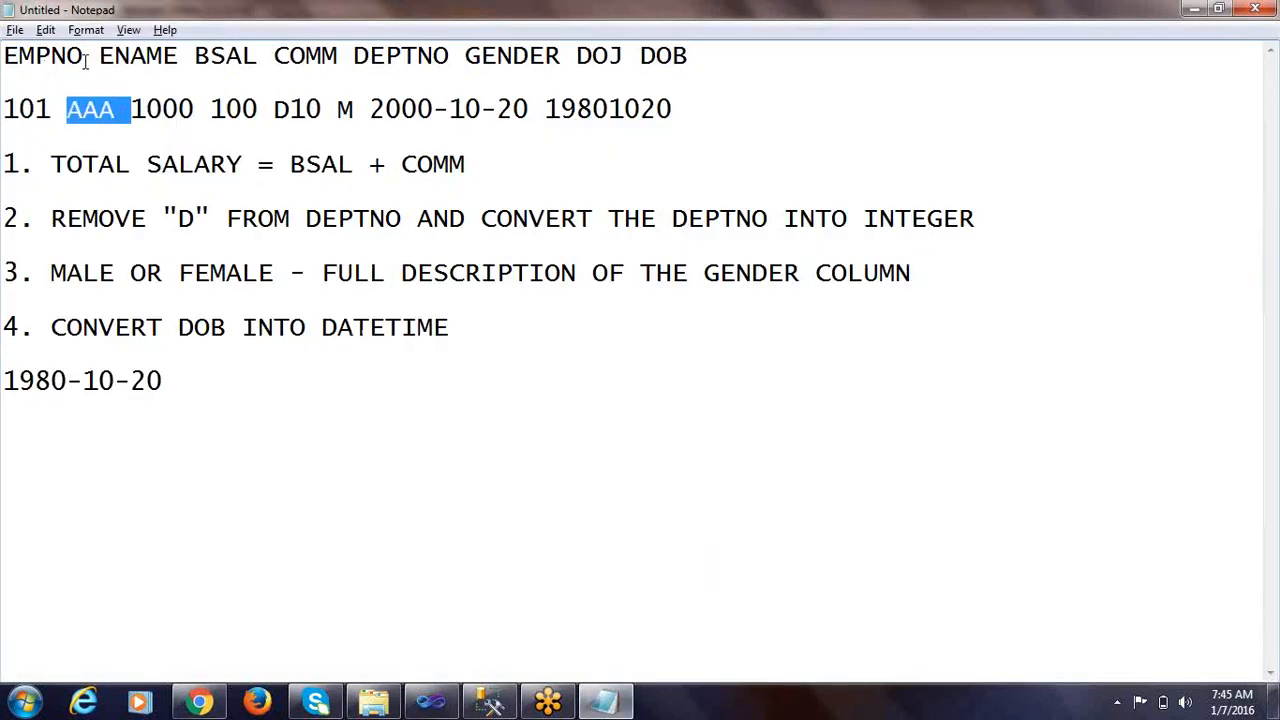
drag(86, 60, 4, 60)
right_click(38, 58)
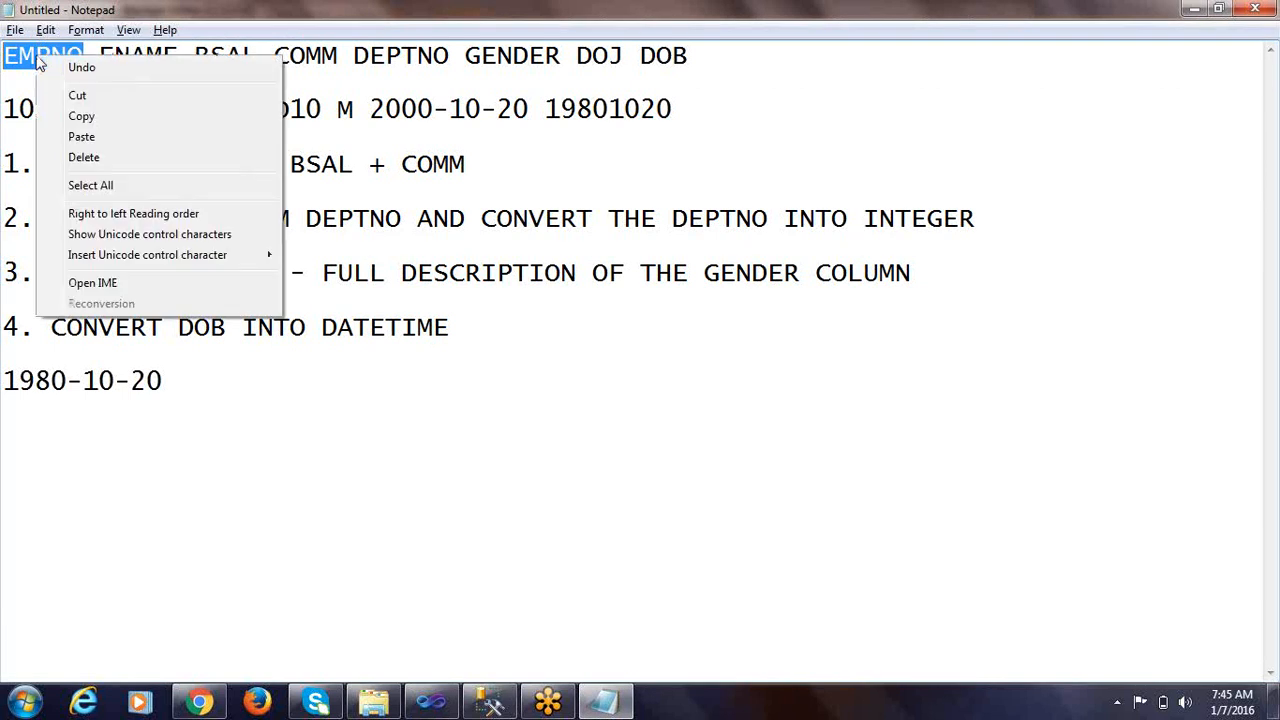
click(81, 115)
key(alt+Tab)
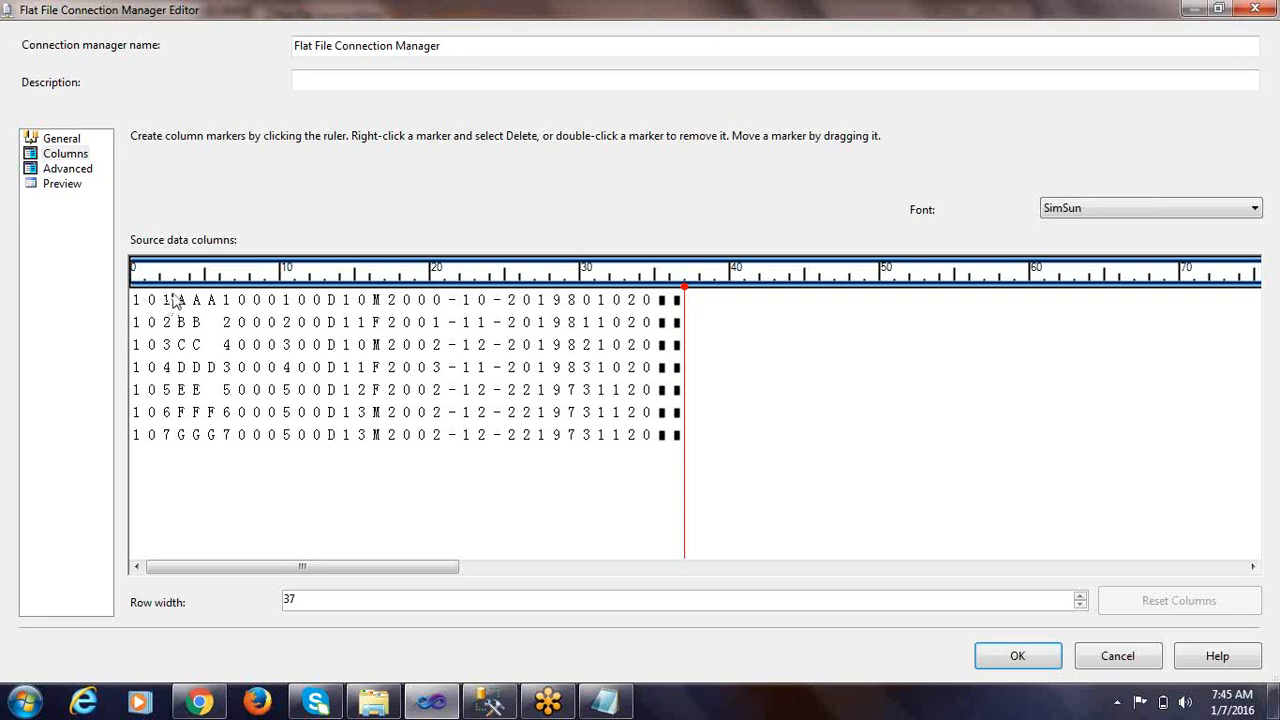
Place column markers at positions 3, 6, 10 and 13 of the source data, checking the BSAL and COMM sample values in the Notepad notes
click(175, 300)
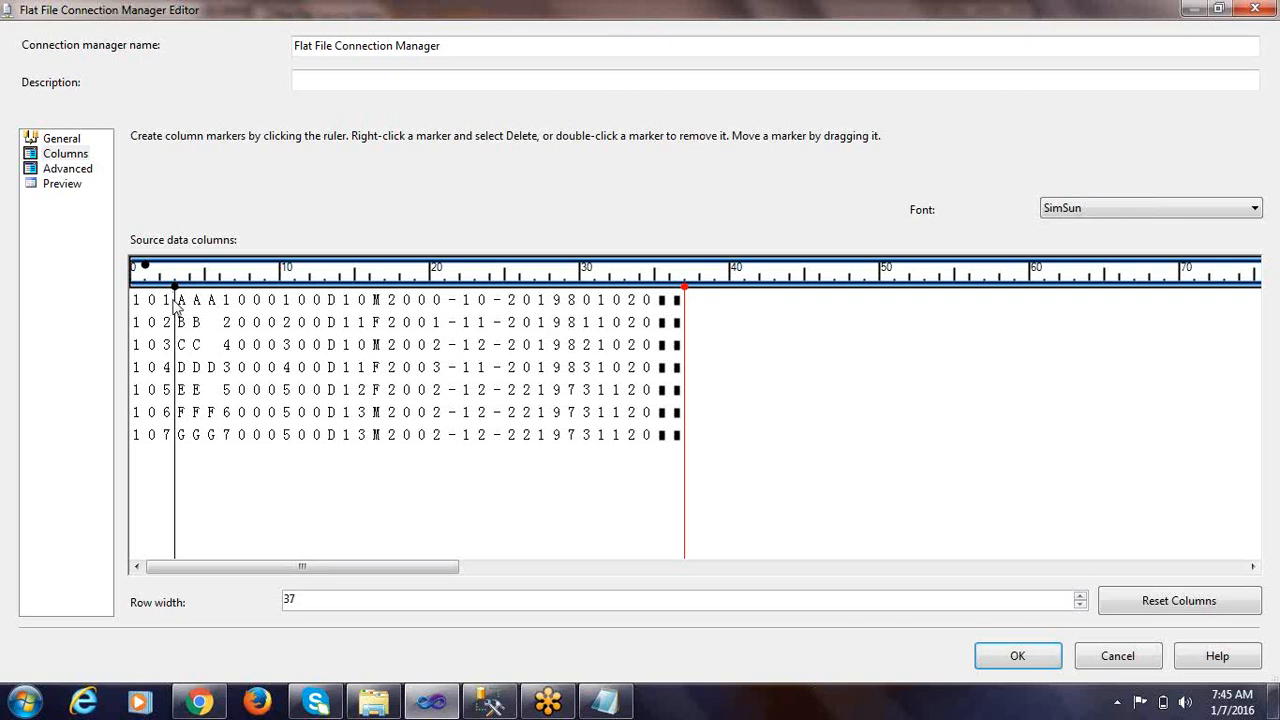
click(220, 302)
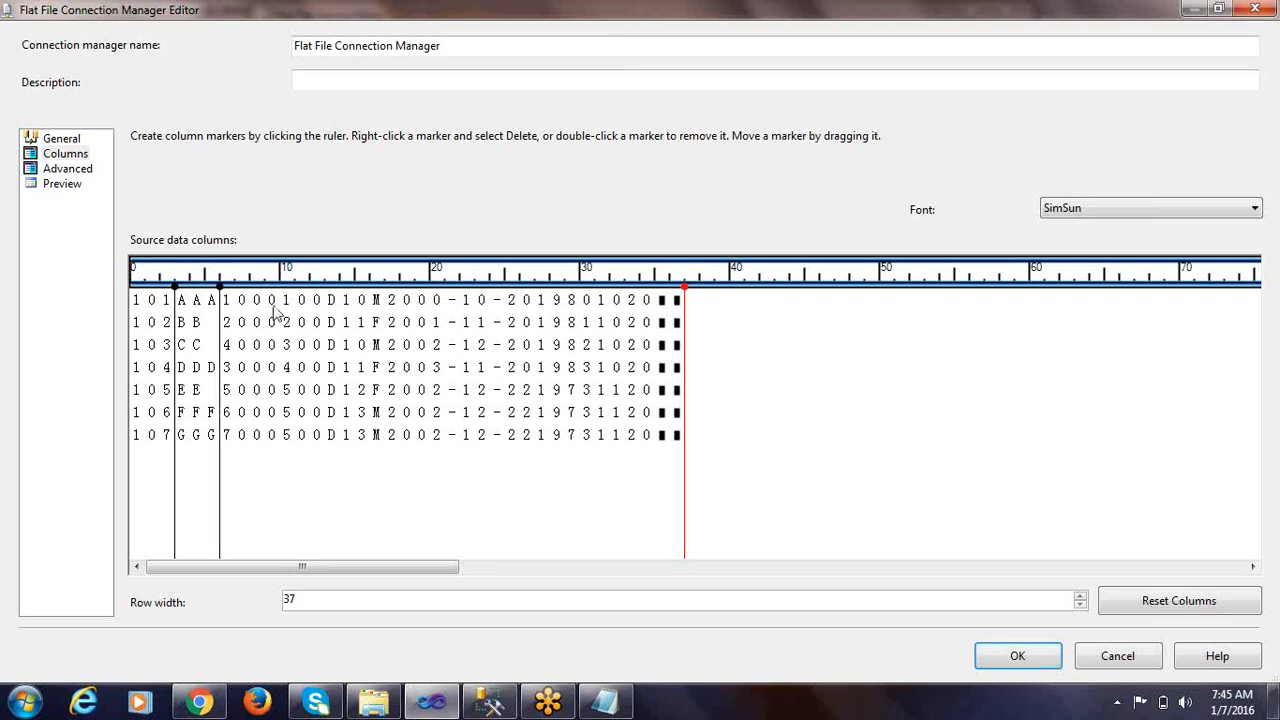
click(281, 302)
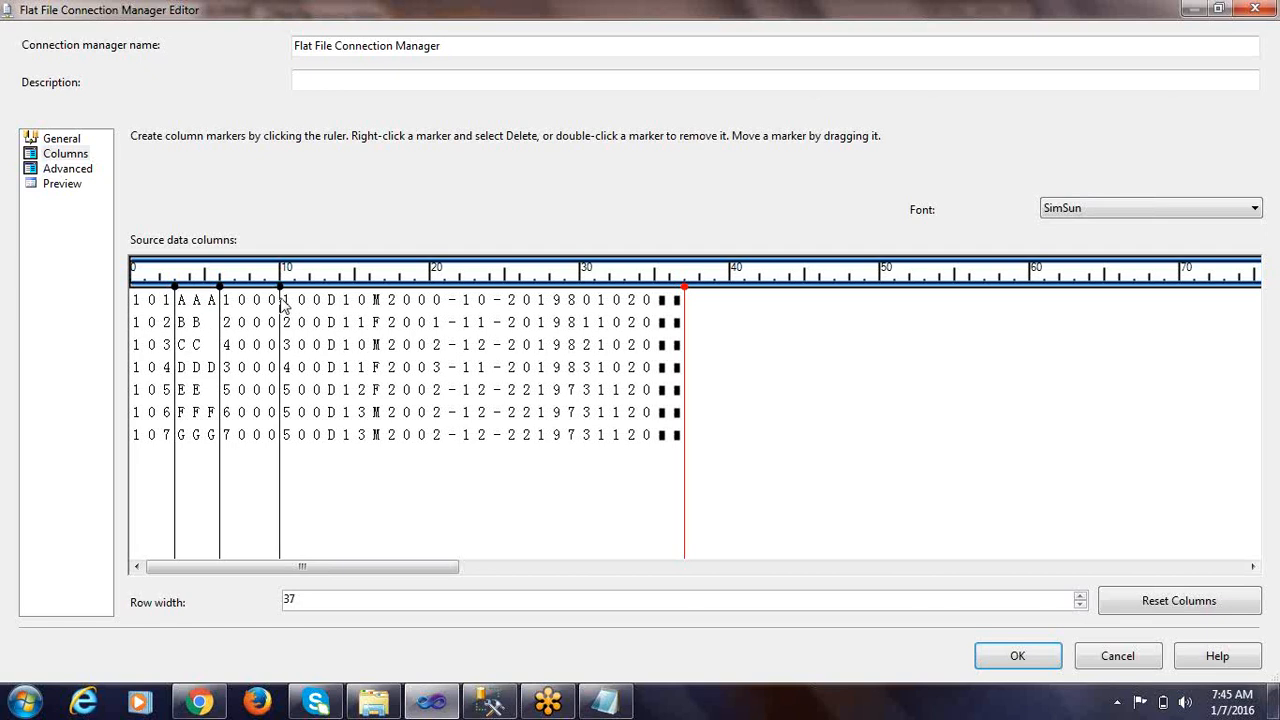
key(alt+Tab)
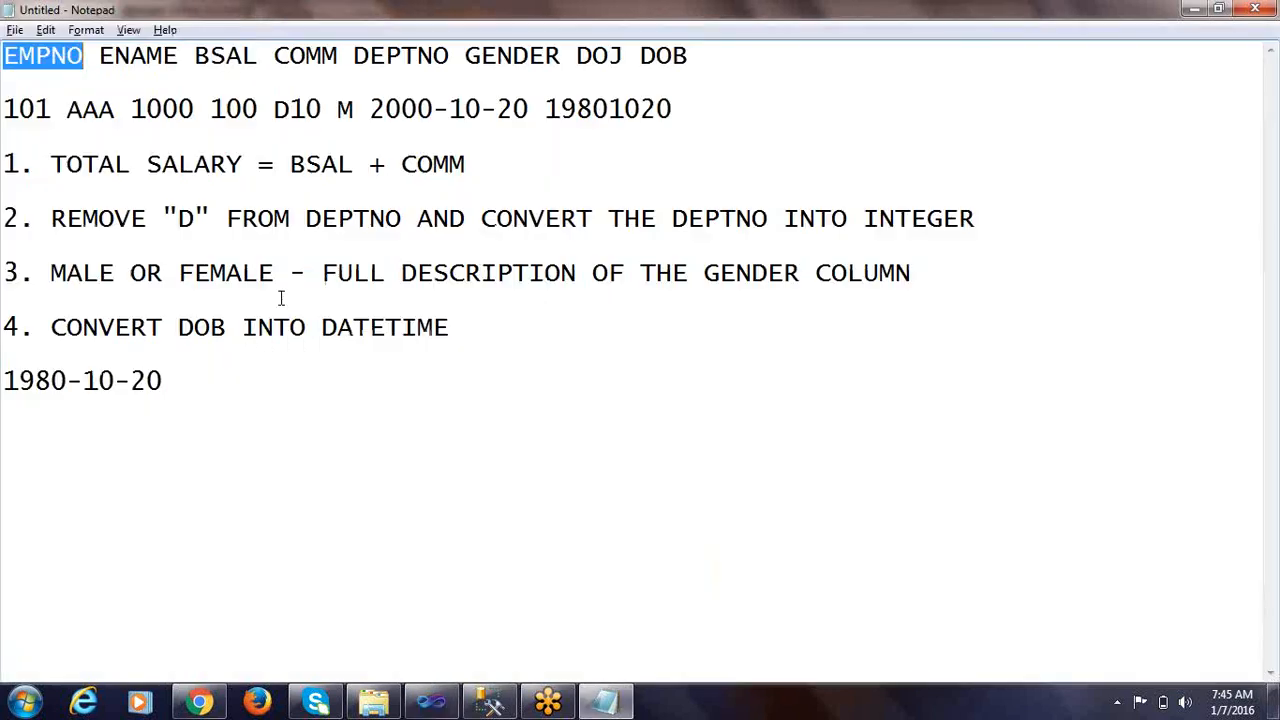
double_click(178, 108)
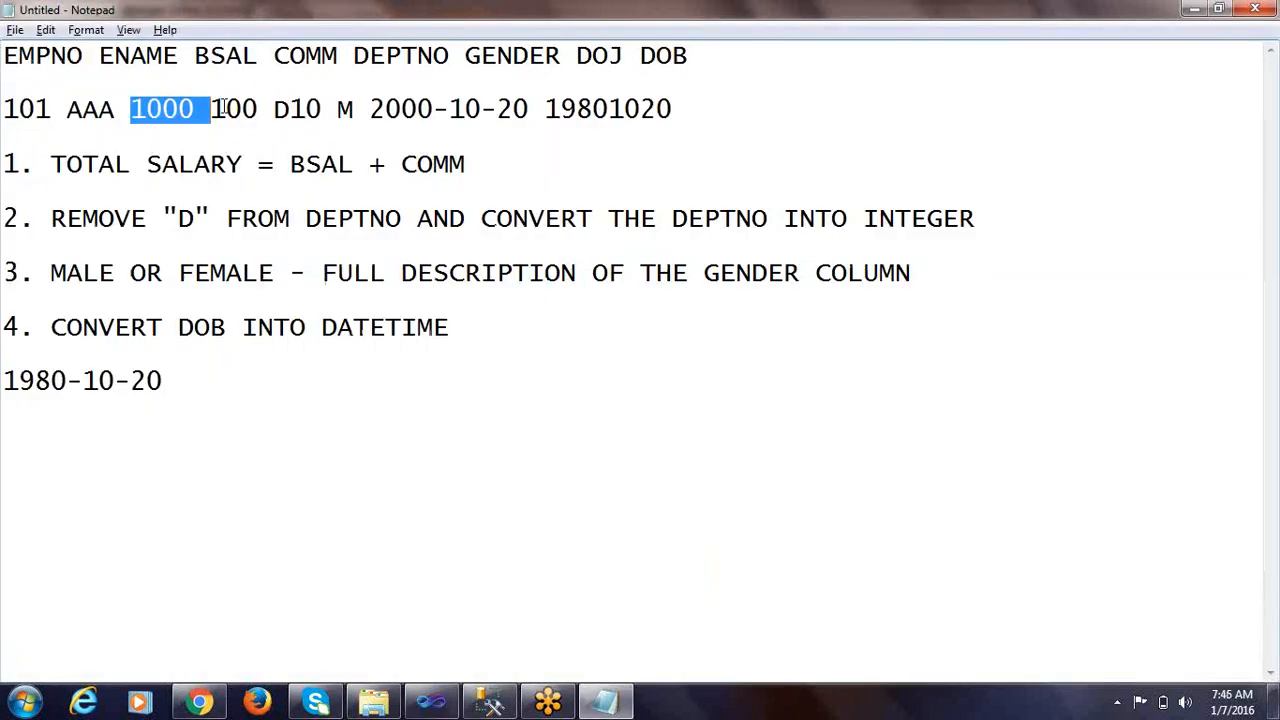
double_click(242, 108)
key(alt+Tab)
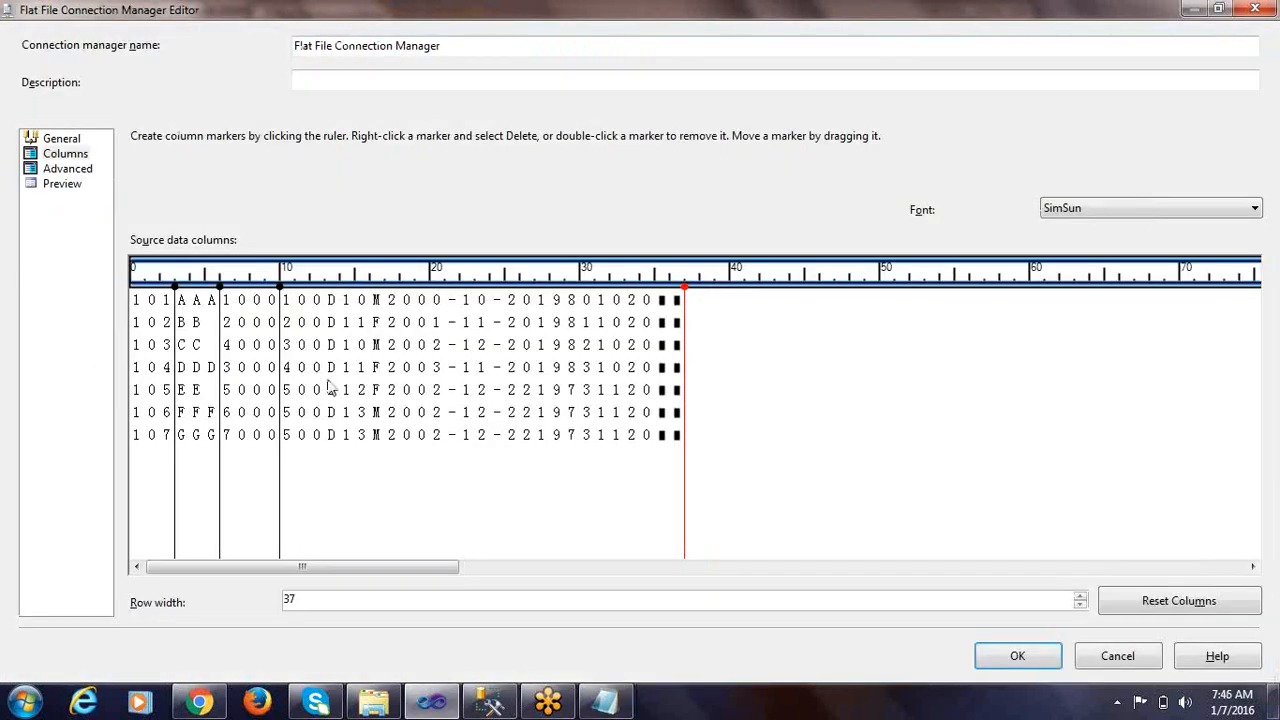
click(324, 296)
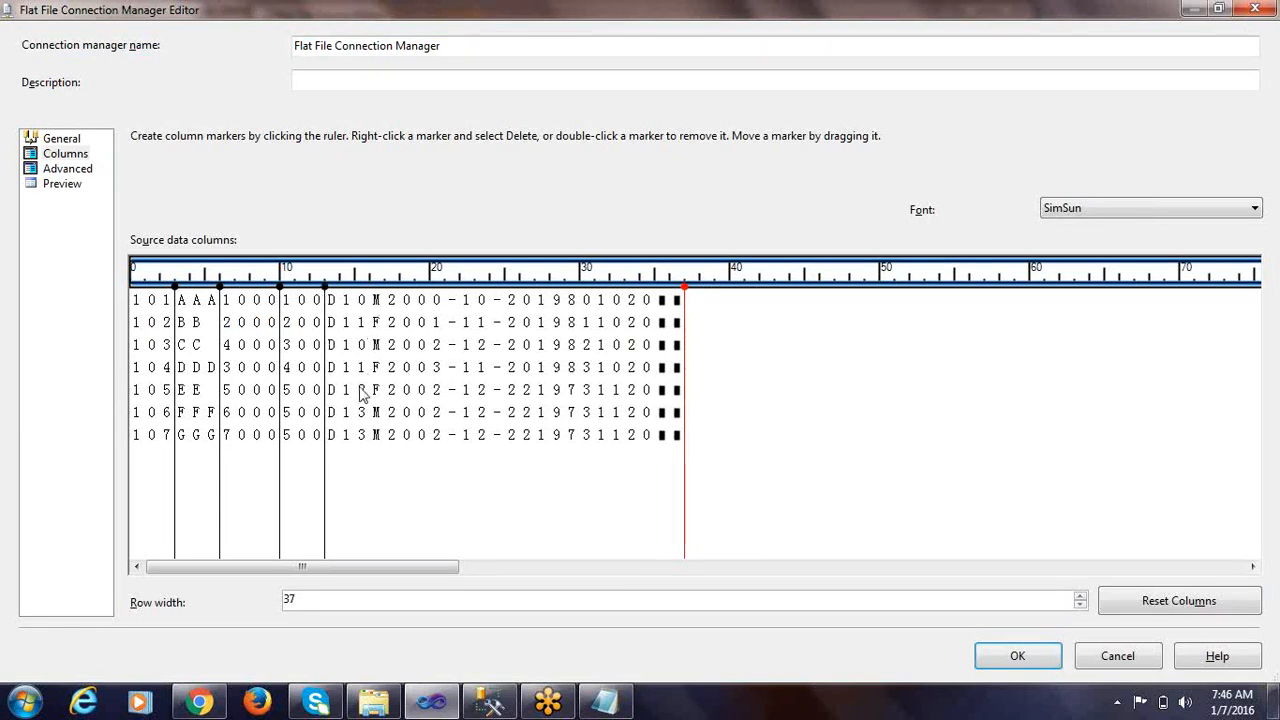
Place column markers at positions 16, 17, 27 and 35 to separate DEPTNO, GENDER, DOJ, DOB and the row-end characters
click(370, 300)
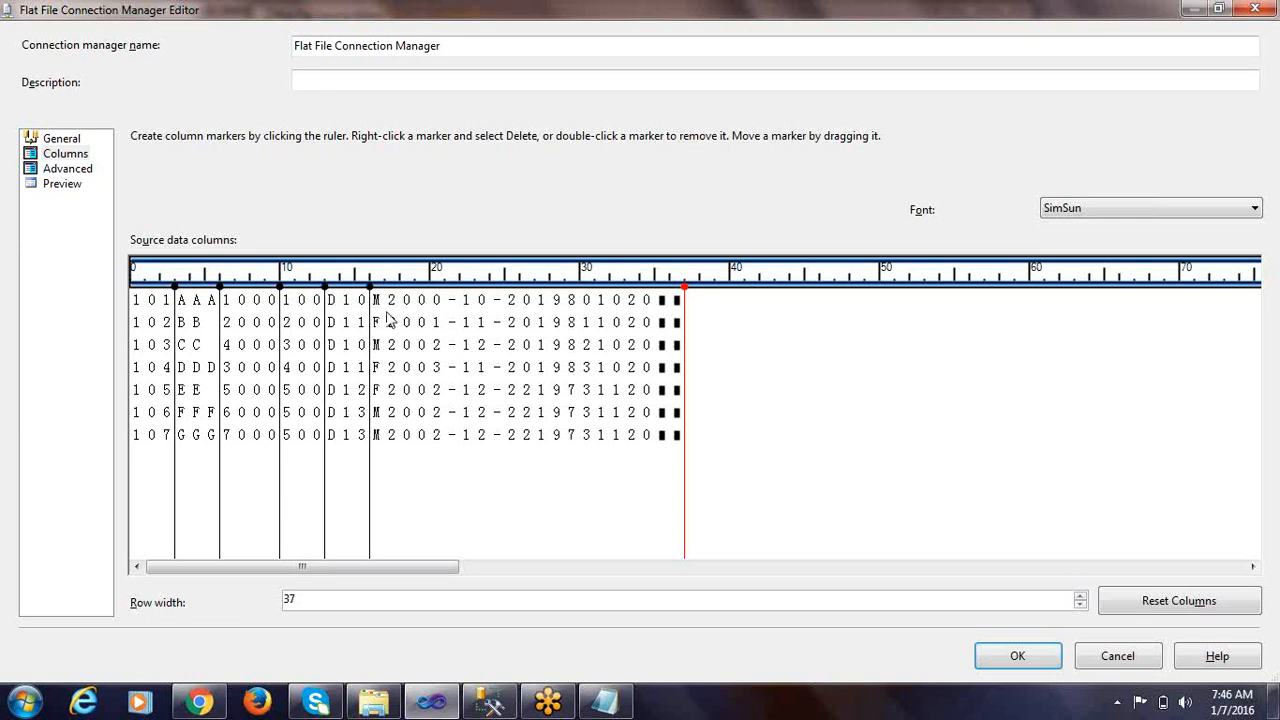
click(385, 310)
click(535, 310)
key(alt+Tab)
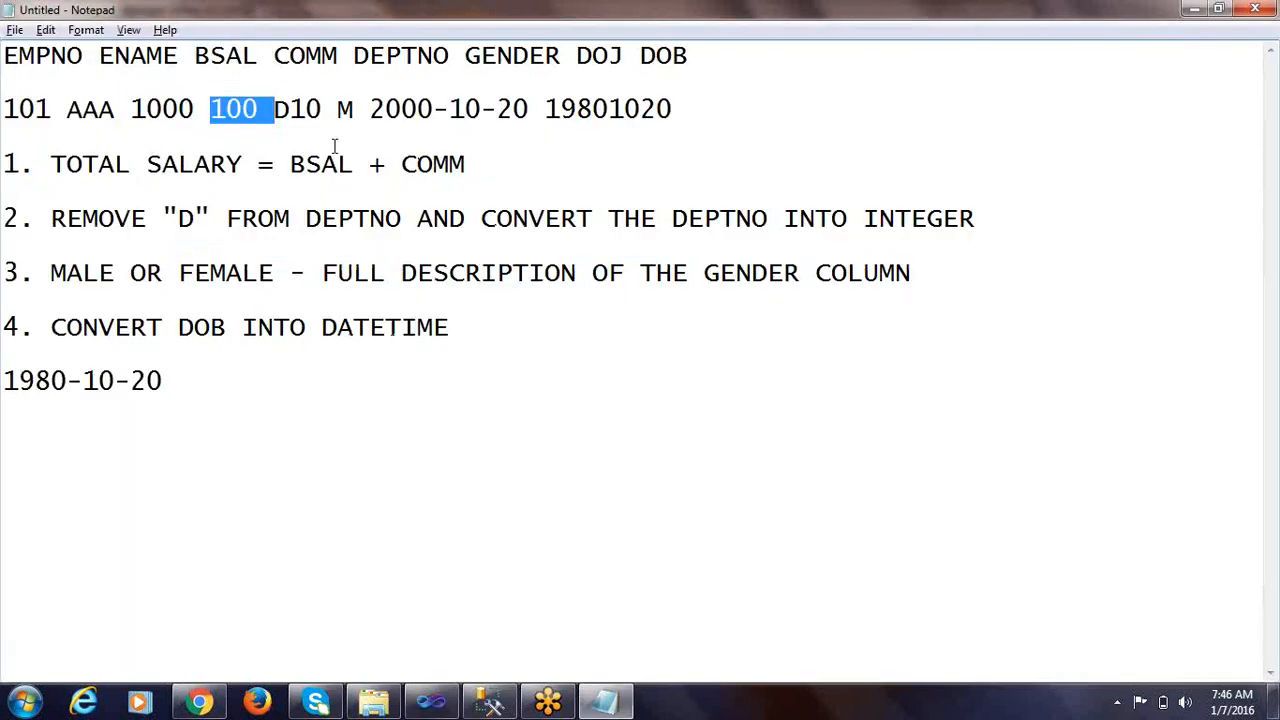
click(518, 188)
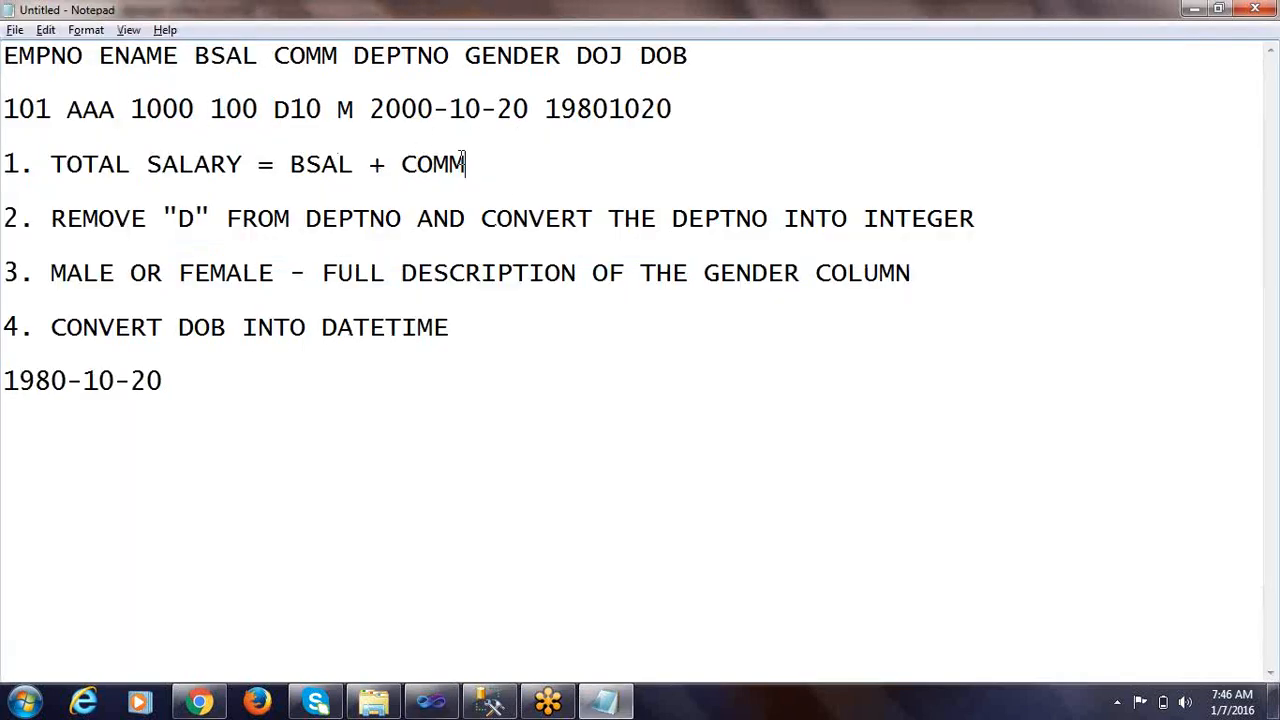
key(alt+Tab)
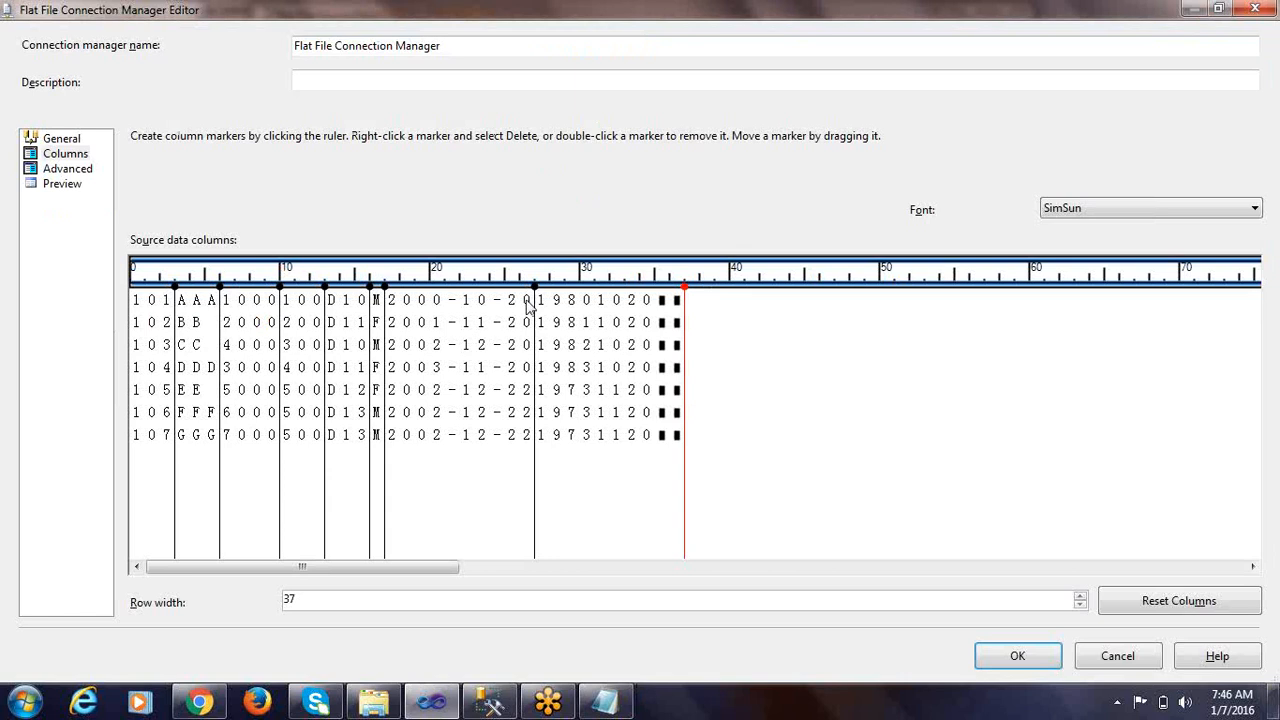
click(655, 307)
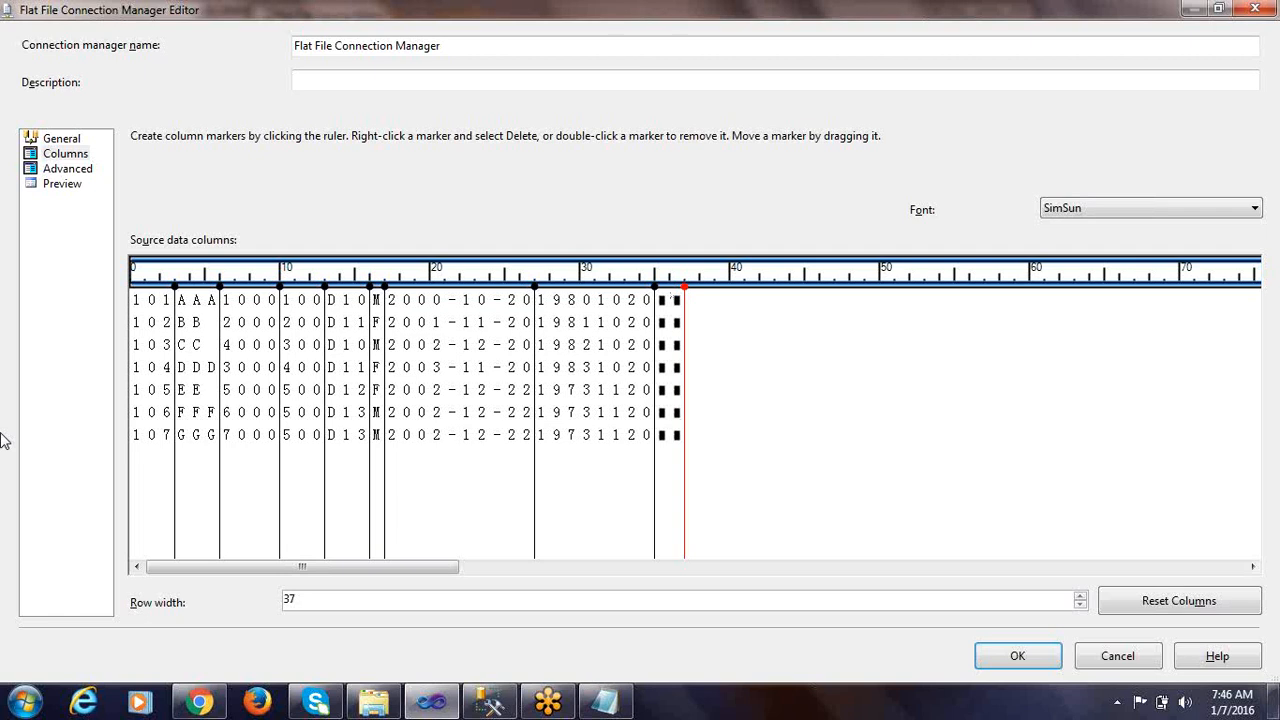
Open the advanced column properties and rename Column 0 to EMPNO, using the header from the Notepad notes
click(68, 169)
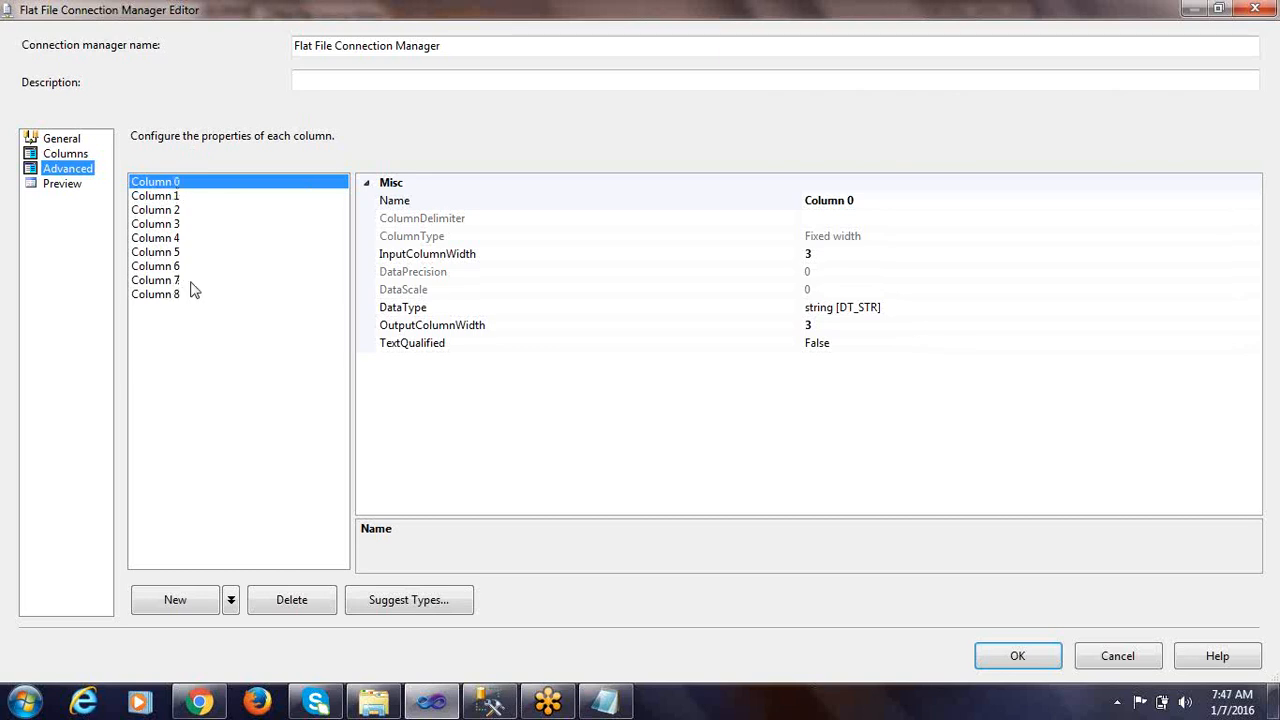
click(160, 295)
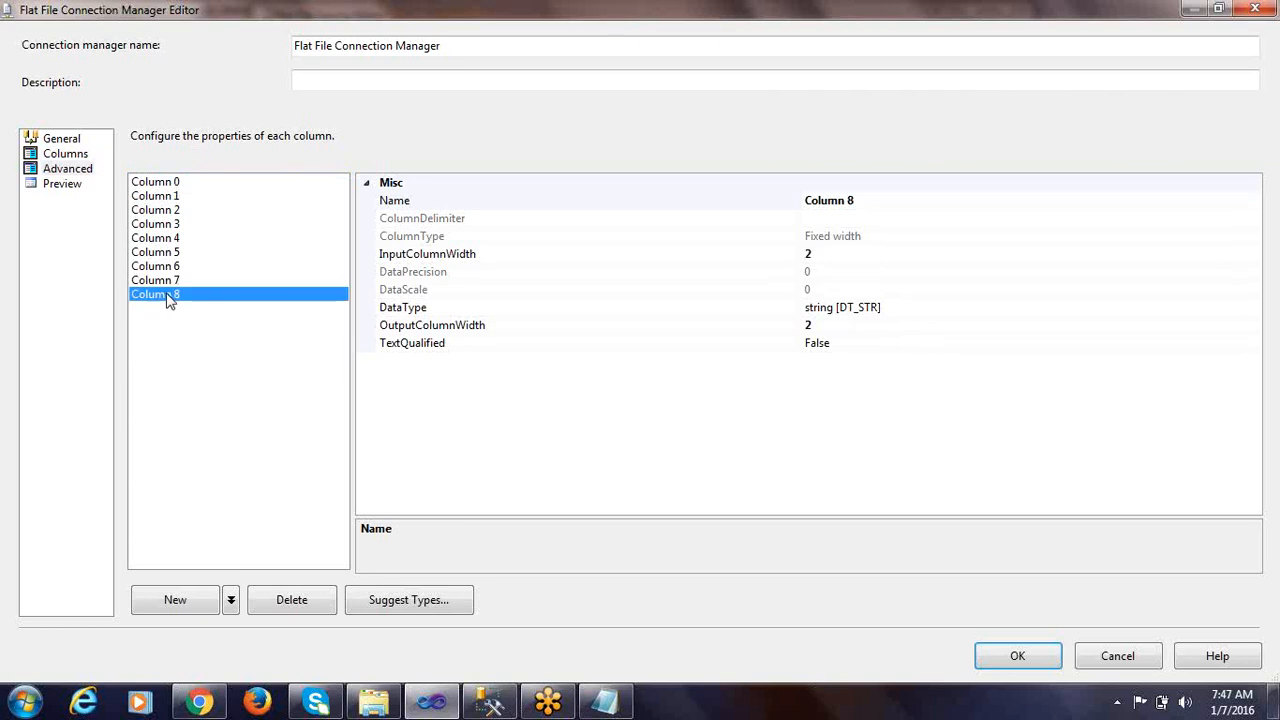
click(168, 183)
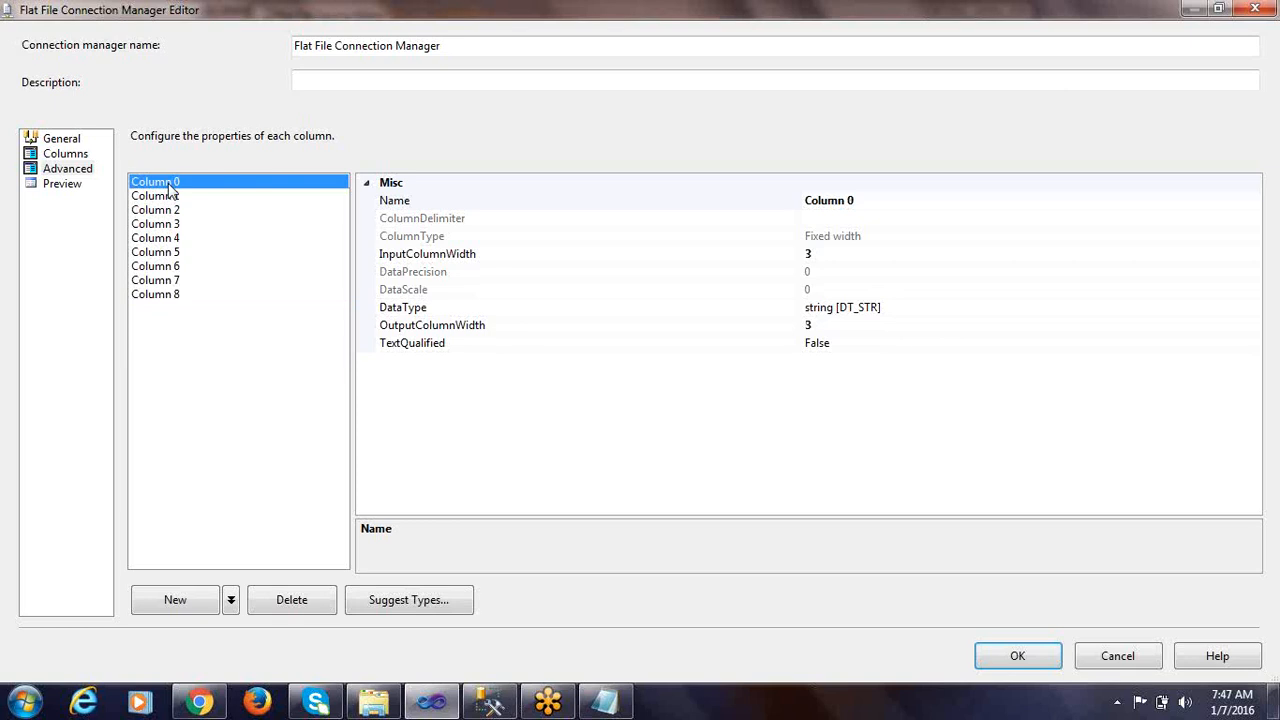
click(863, 201)
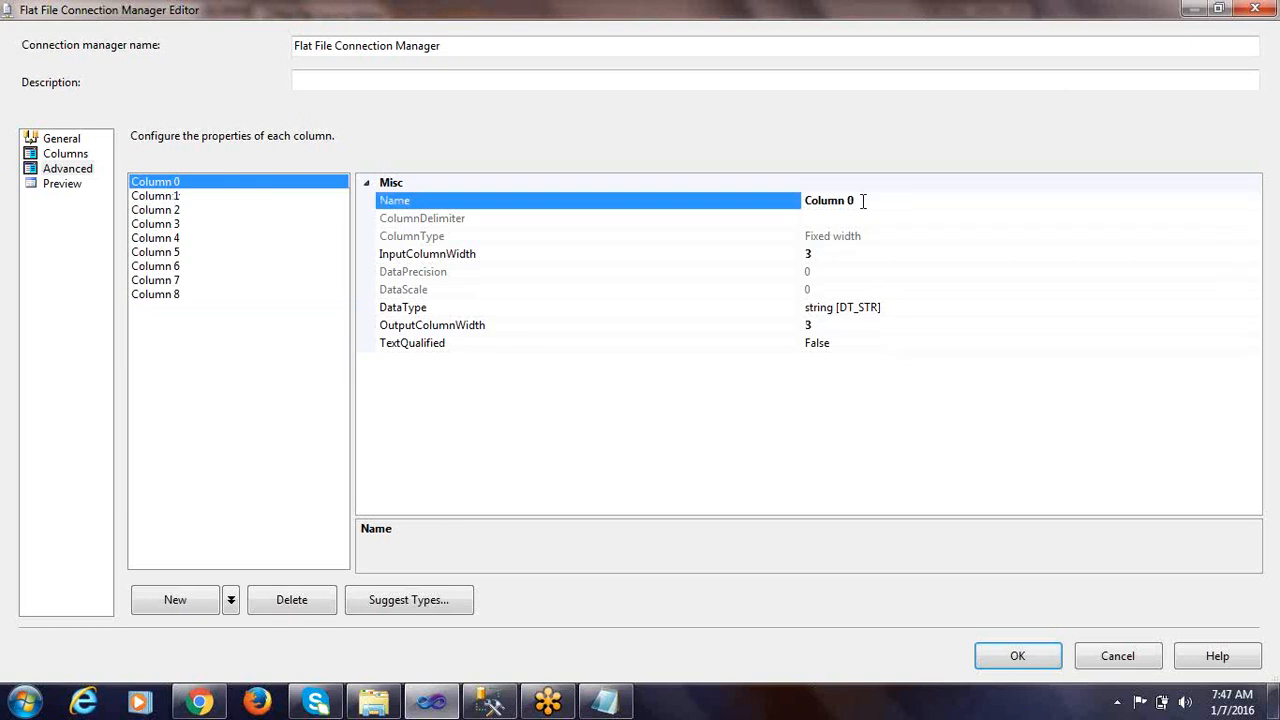
key(alt+Tab)
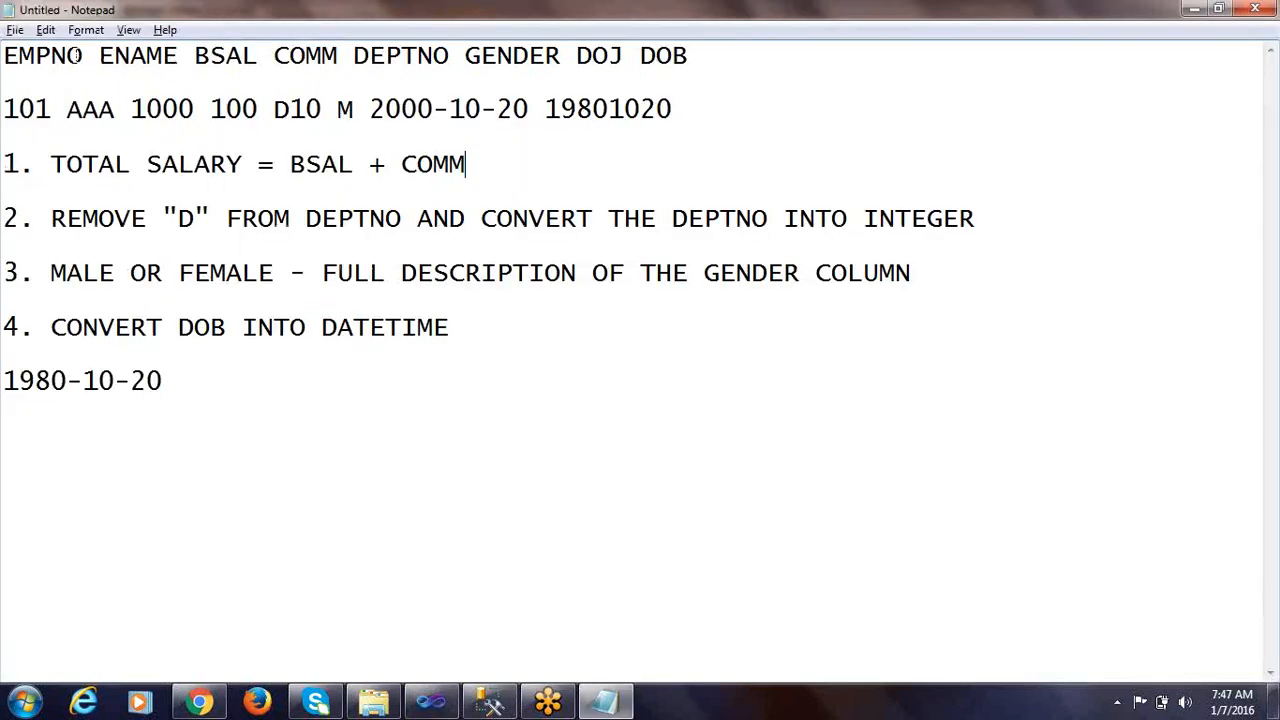
drag(84, 55, 3, 60)
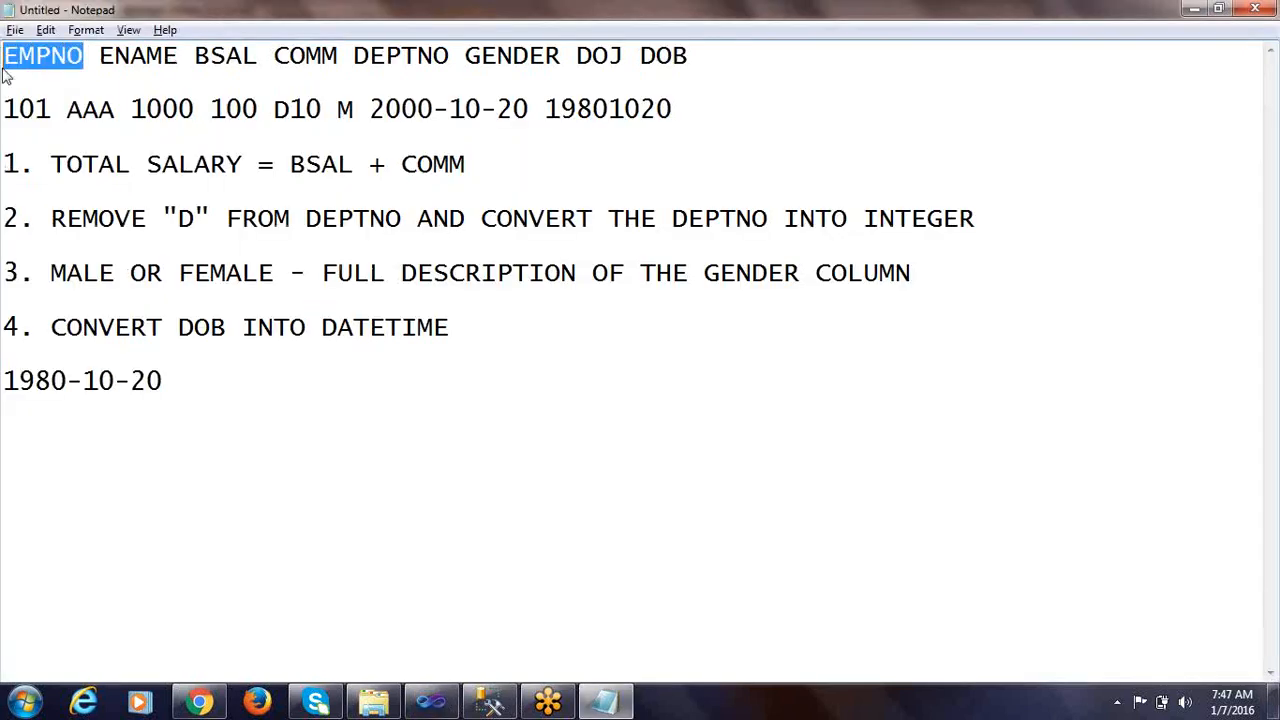
key(alt+Tab)
drag(858, 202, 728, 203)
key(ctrl+v)
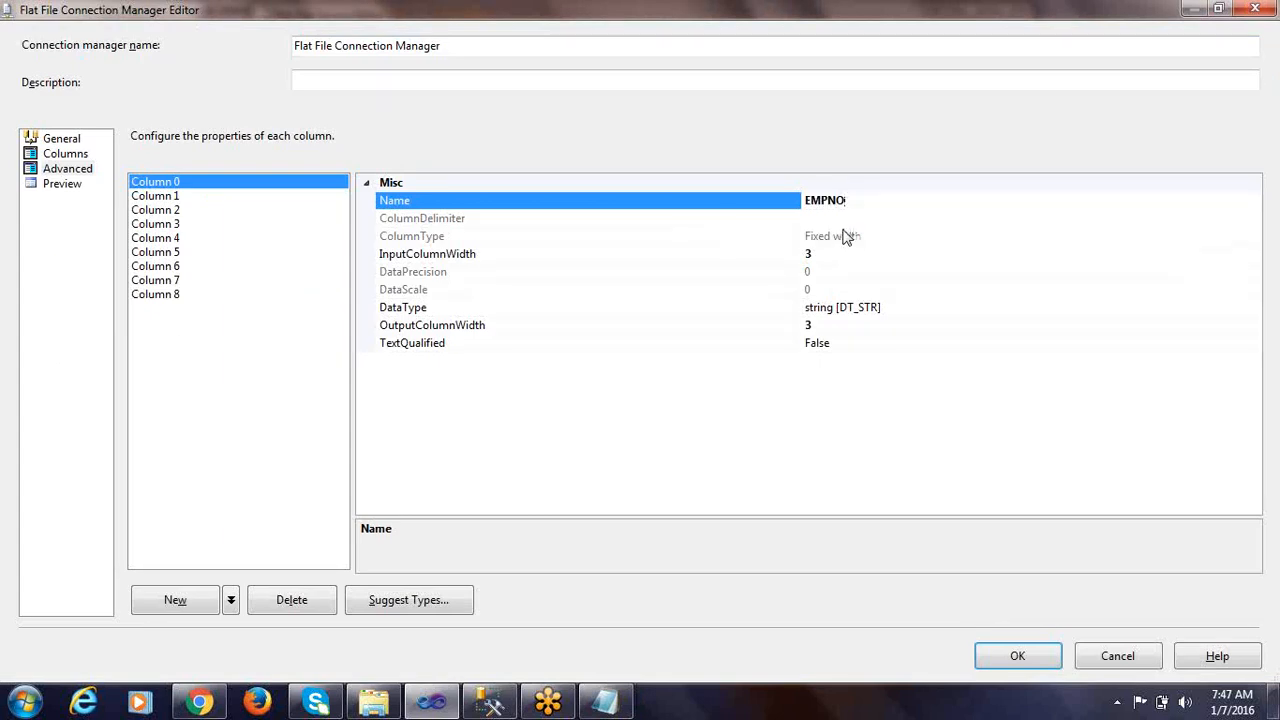
Rename Column 1 to ENAME, copying the header from the Notepad notes
click(163, 200)
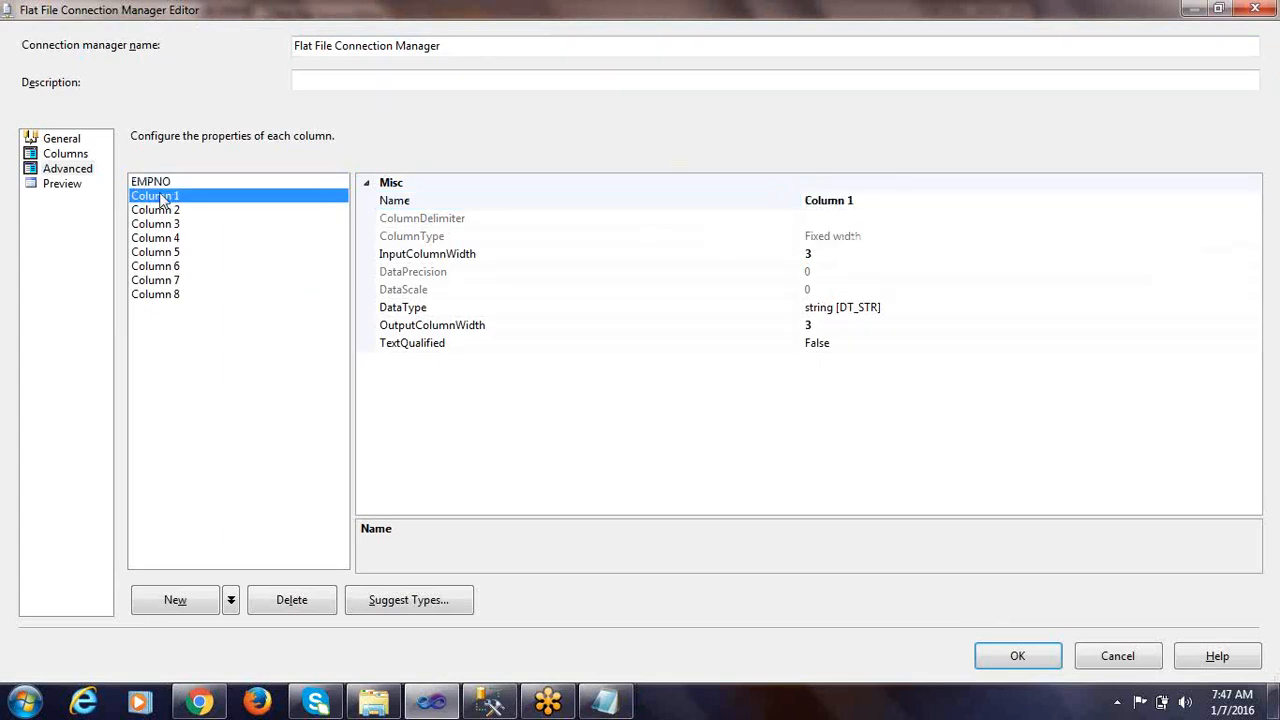
key(alt+Tab)
drag(100, 57, 180, 55)
key(alt+Tab)
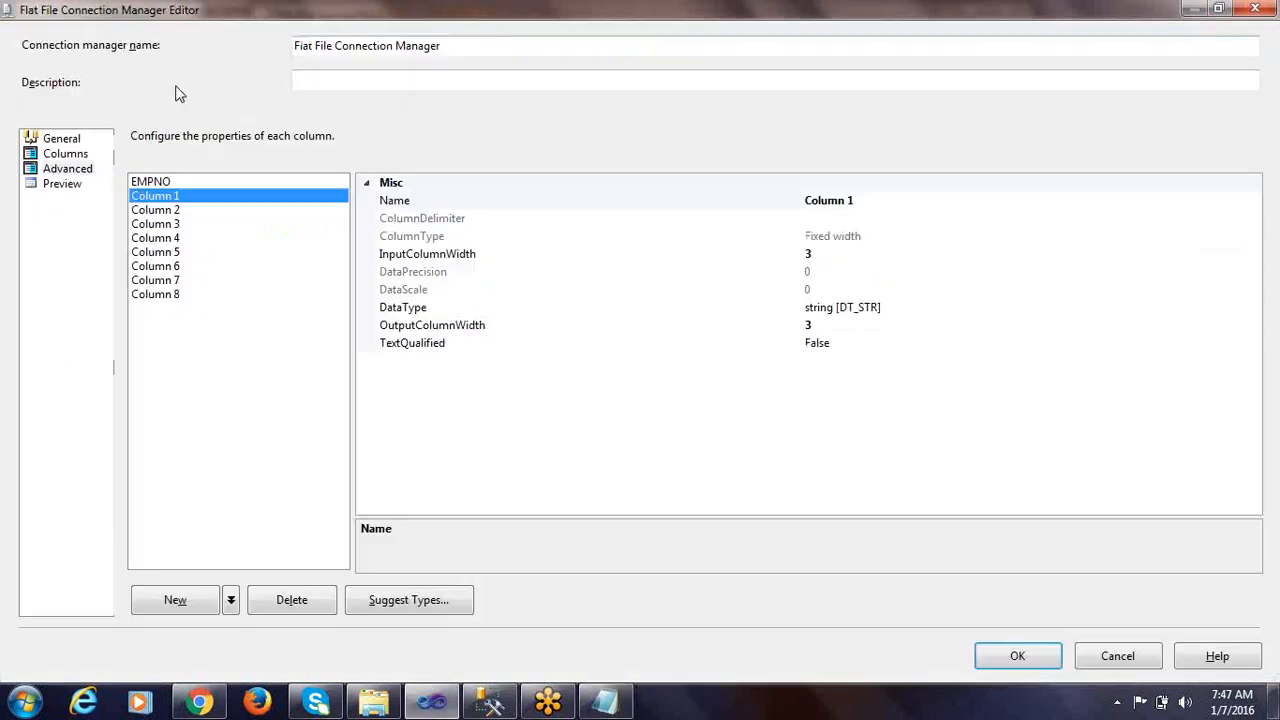
click(851, 205)
drag(877, 201, 664, 205)
key(ctrl+v)
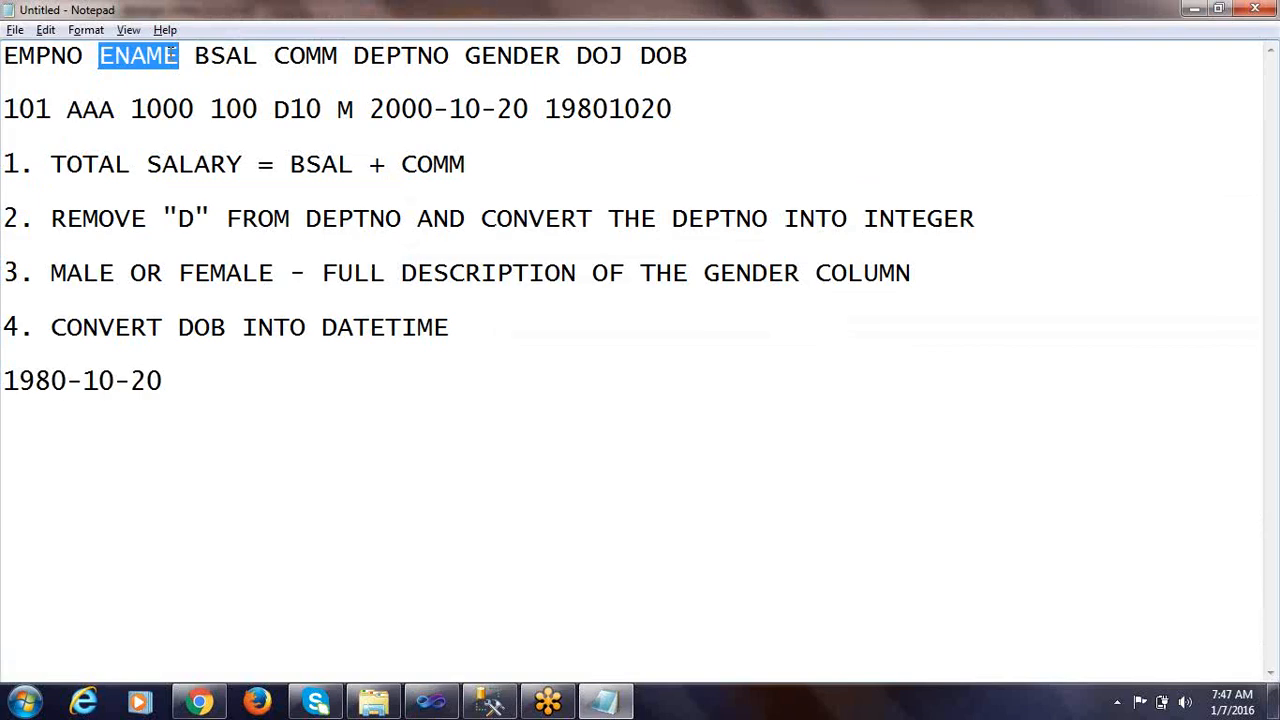
Copy BSAL from the Notepad header line and use it as the name of Column 2
drag(195, 56, 259, 56)
key(ctrl+c)
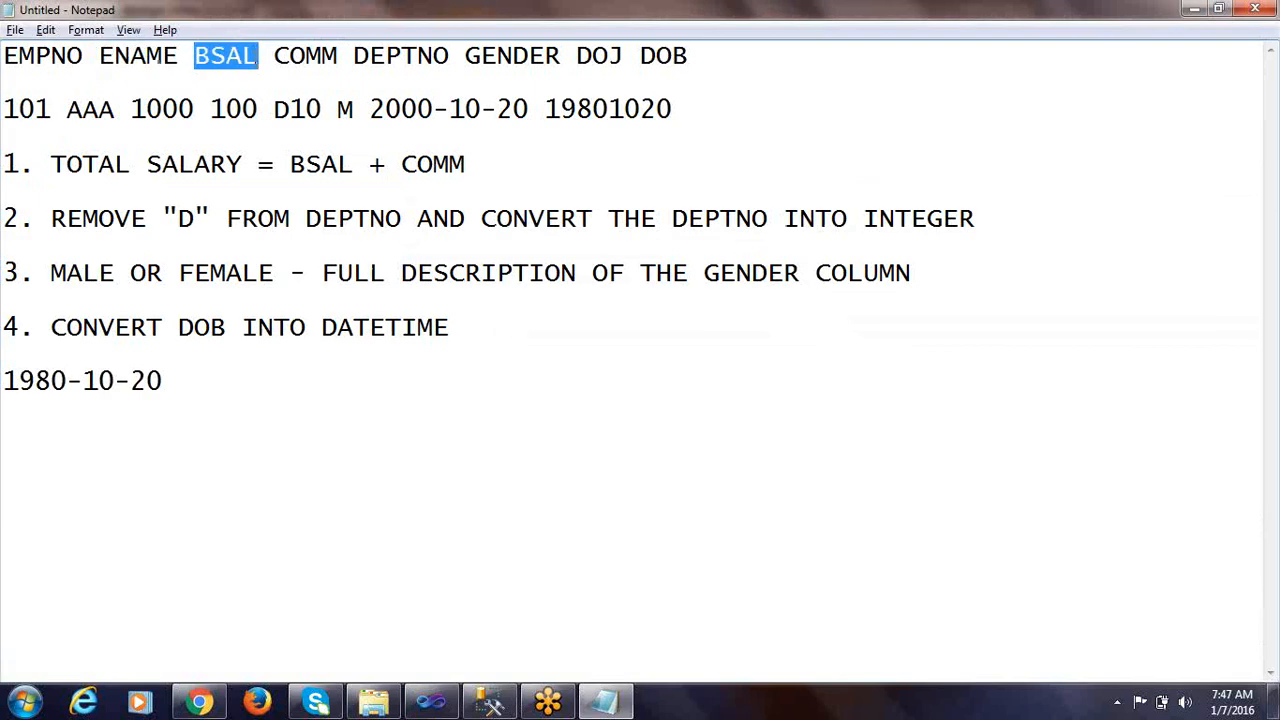
key(alt+Tab)
click(186, 211)
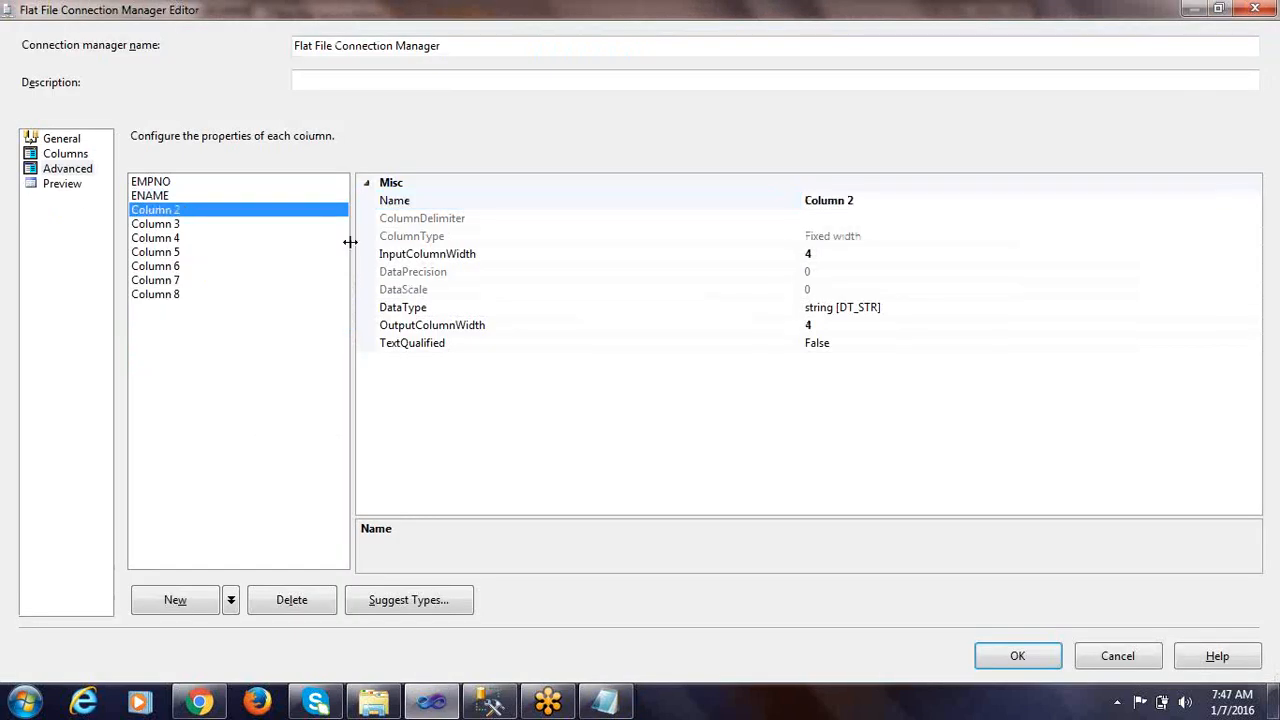
click(870, 202)
key(ctrl+v)
Copy the COMM header from the Notepad notes and rename Column 3 to COMM
key(alt+Tab)
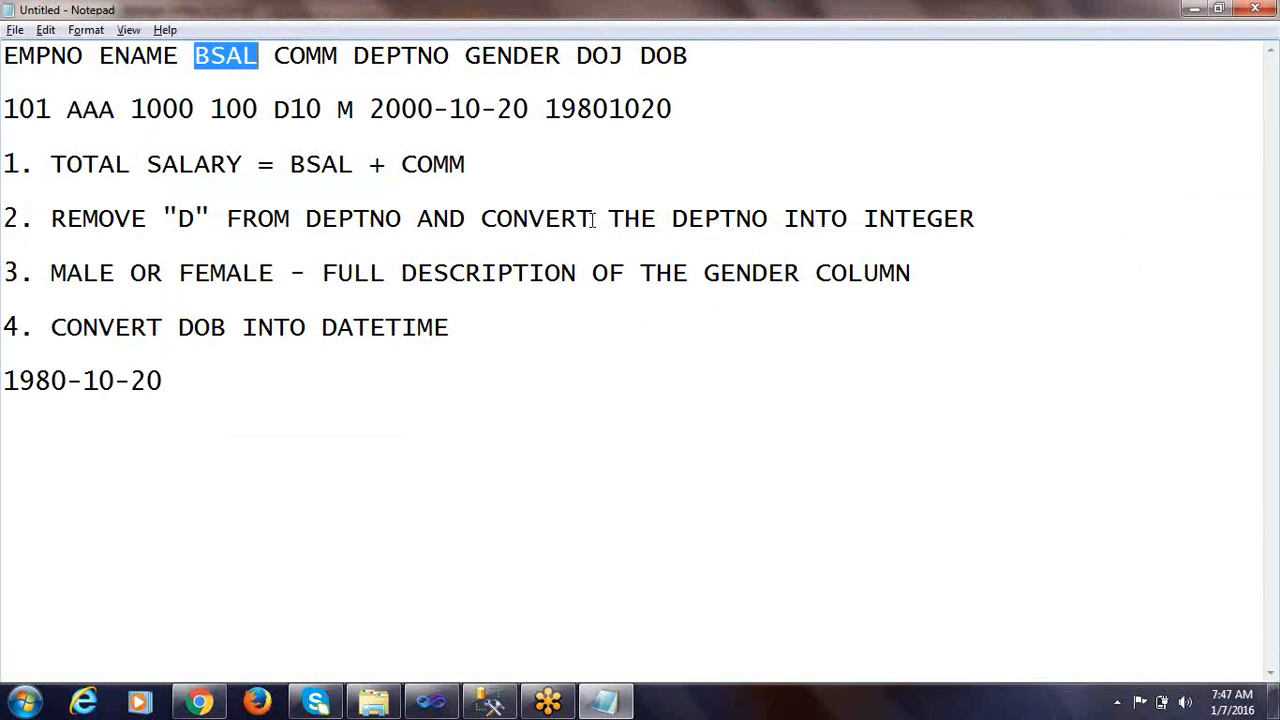
drag(274, 56, 339, 56)
key(ctrl+c)
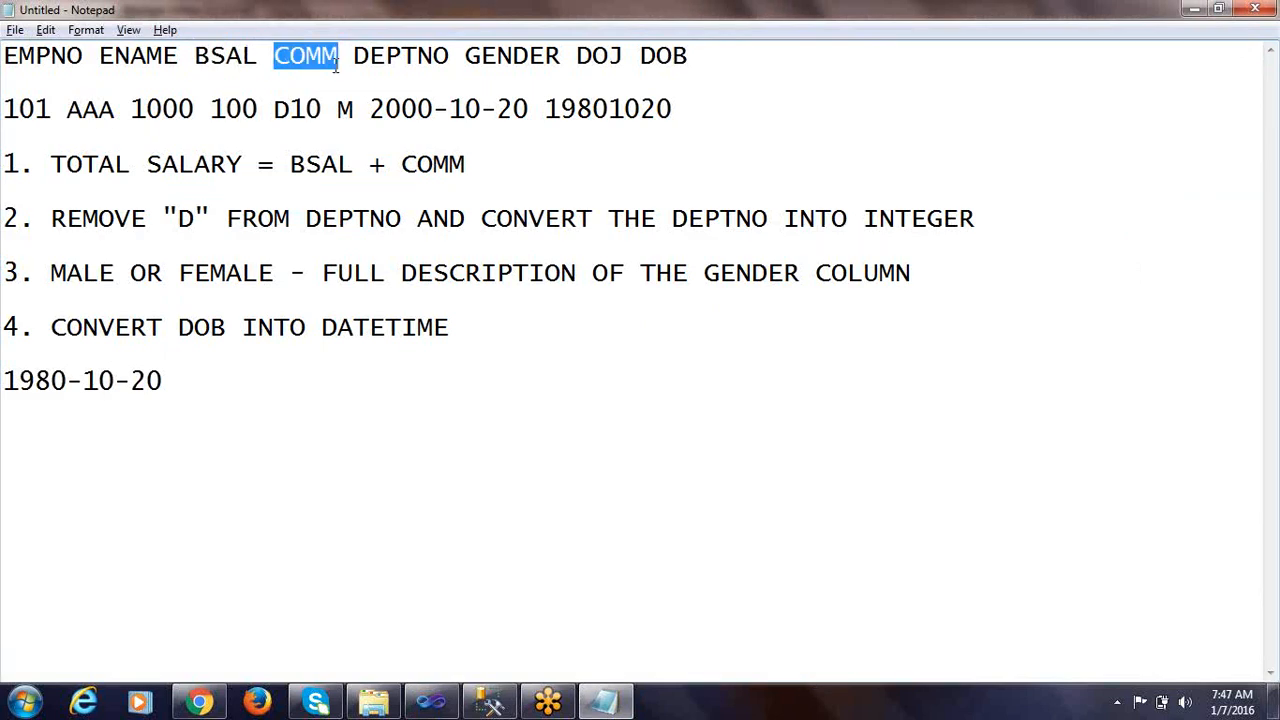
key(alt+Tab)
click(158, 225)
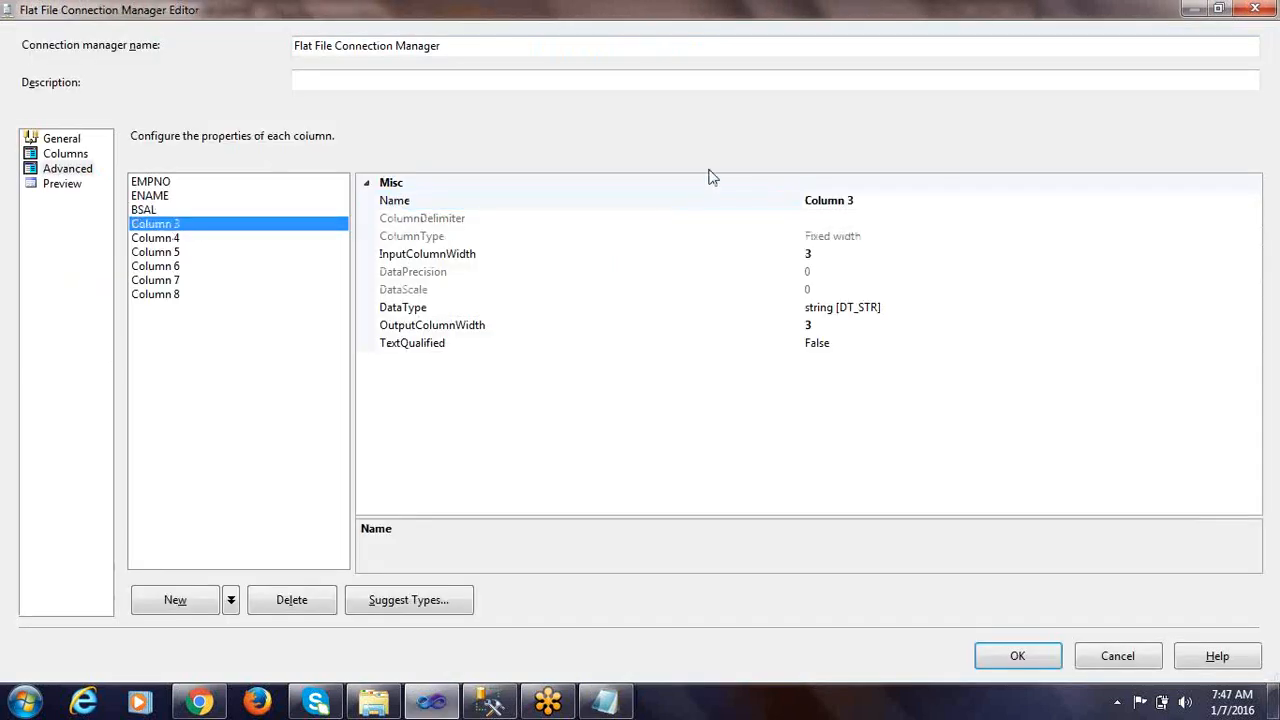
click(857, 202)
key(ctrl+v)
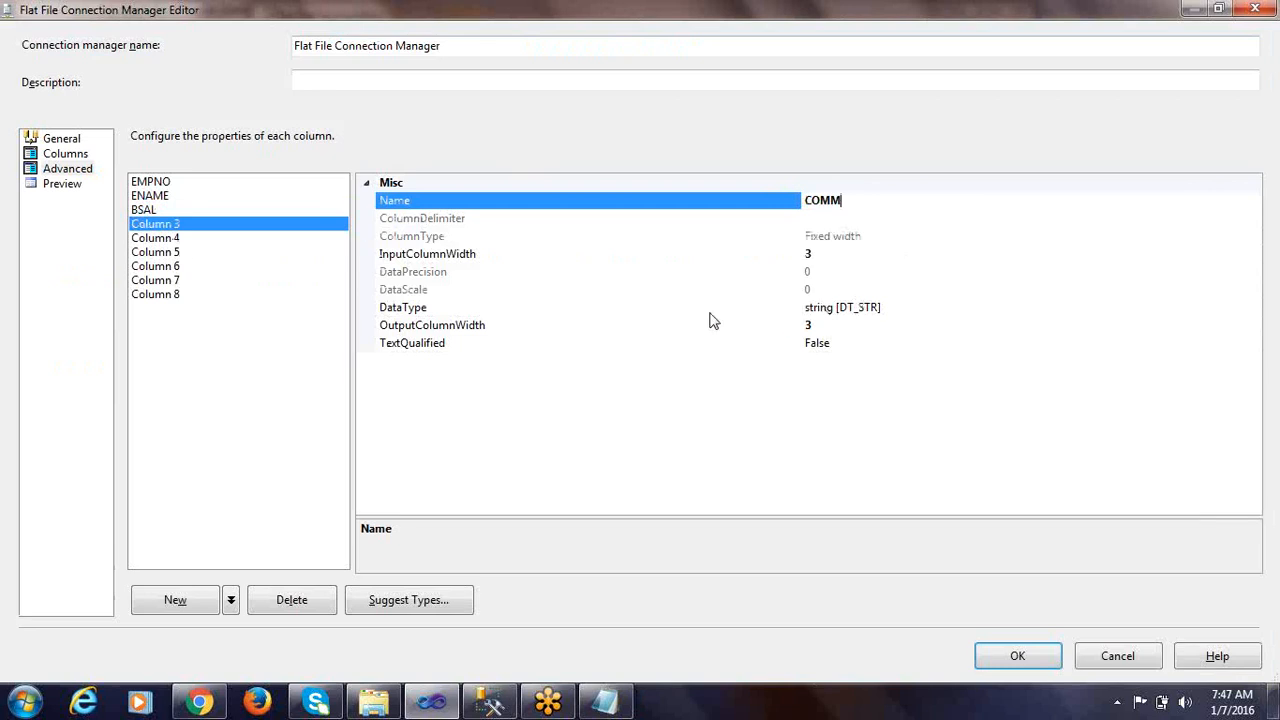
click(912, 308)
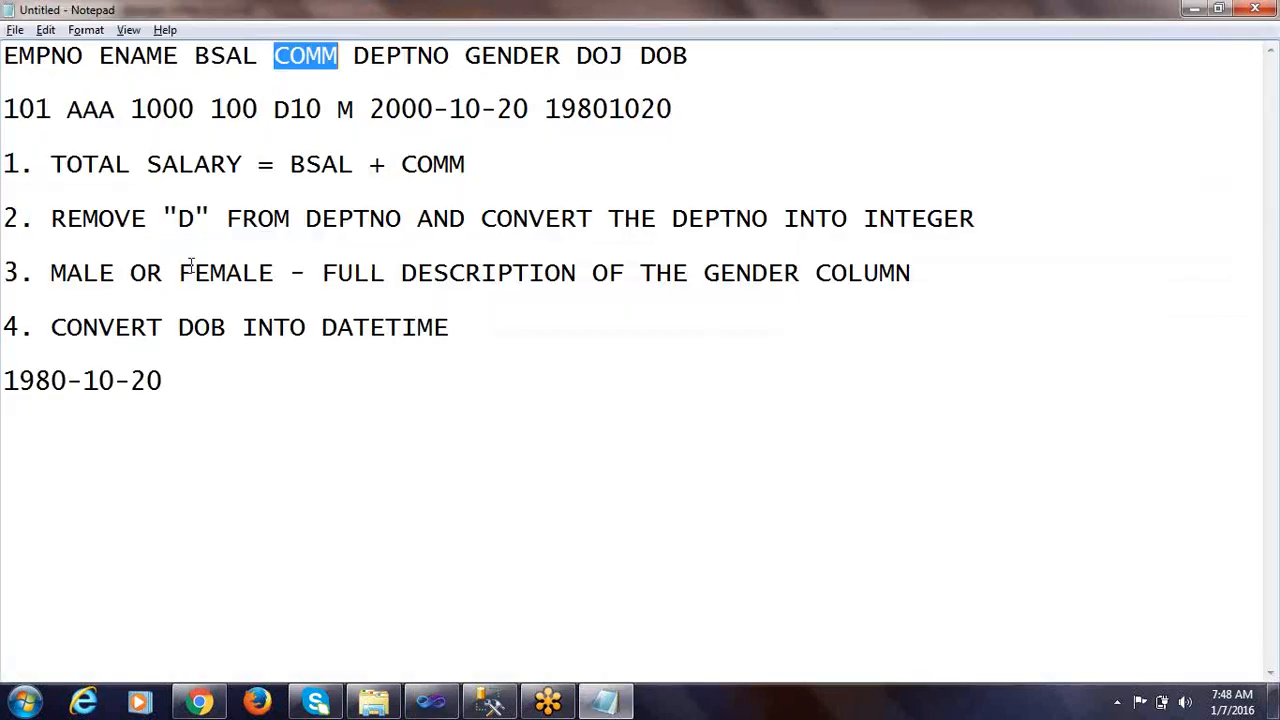
Copy the DEPTNO header from the Notepad notes and rename Column 4 to DEPTNO
key(alt+Tab)
drag(354, 55, 446, 56)
key(ctrl+c)
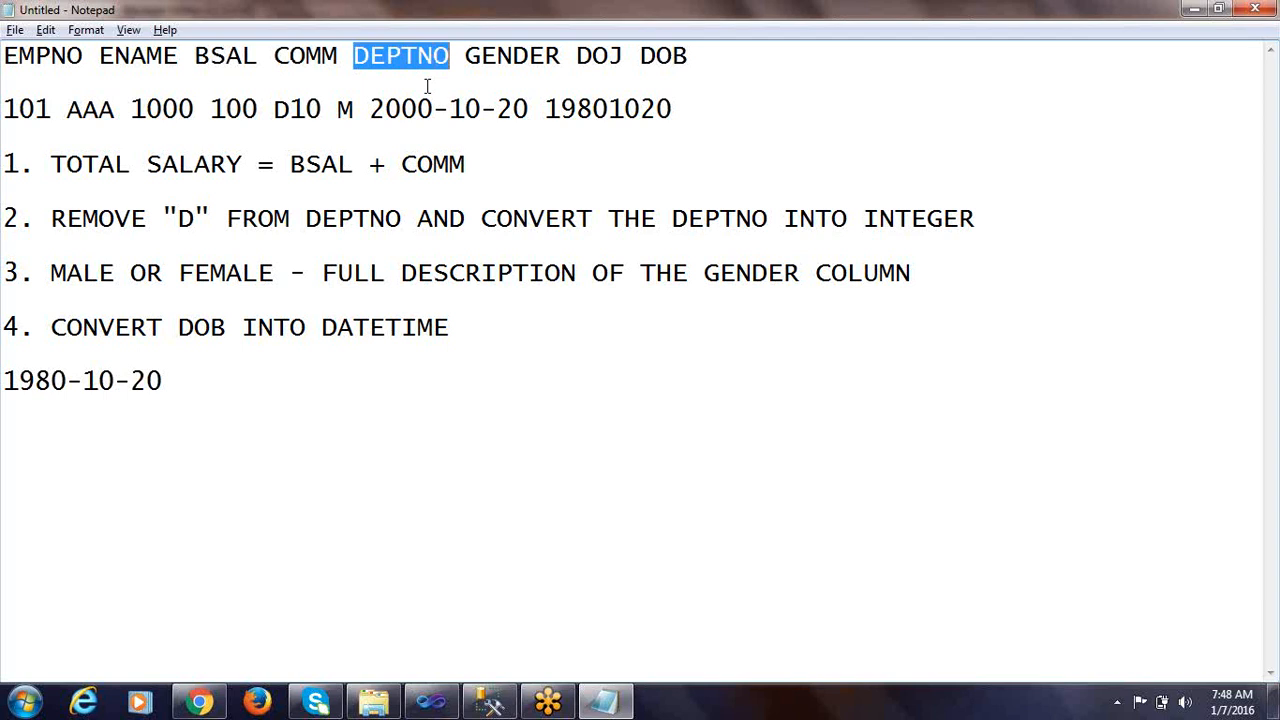
key(alt+Tab)
click(160, 239)
click(871, 200)
drag(871, 200, 791, 206)
key(ctrl+v)
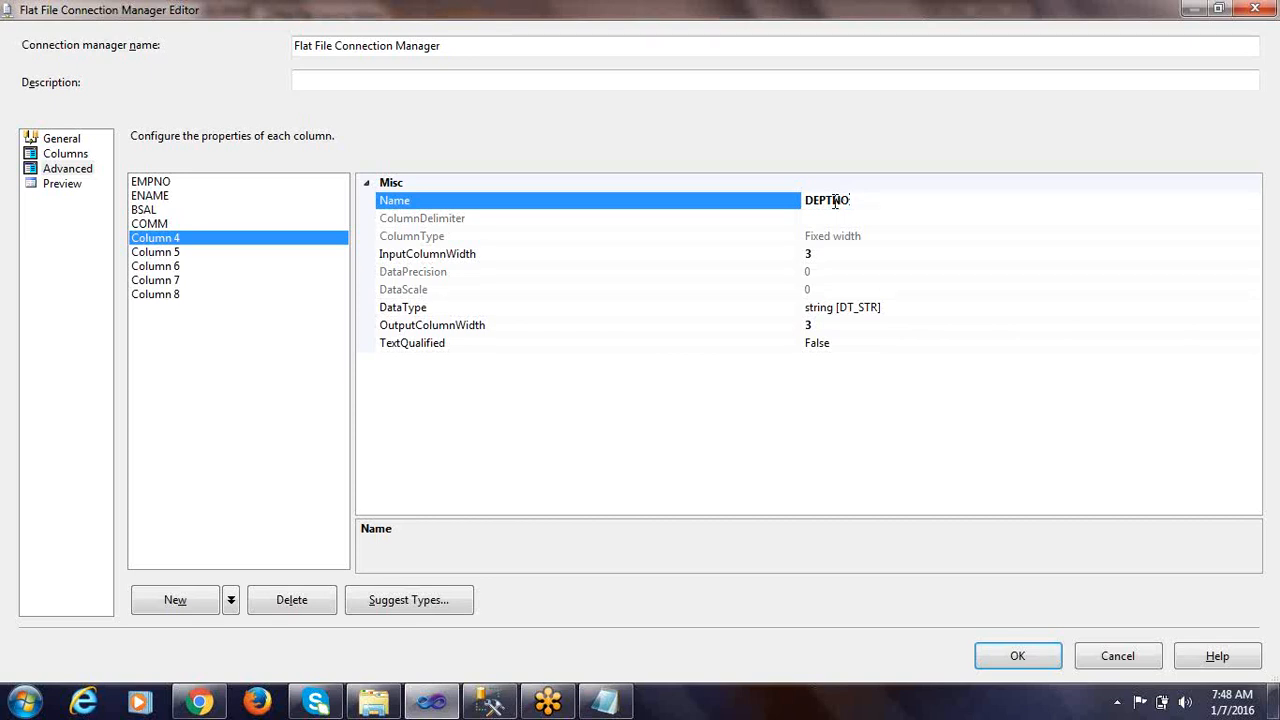
drag(496, 3, 540, 2)
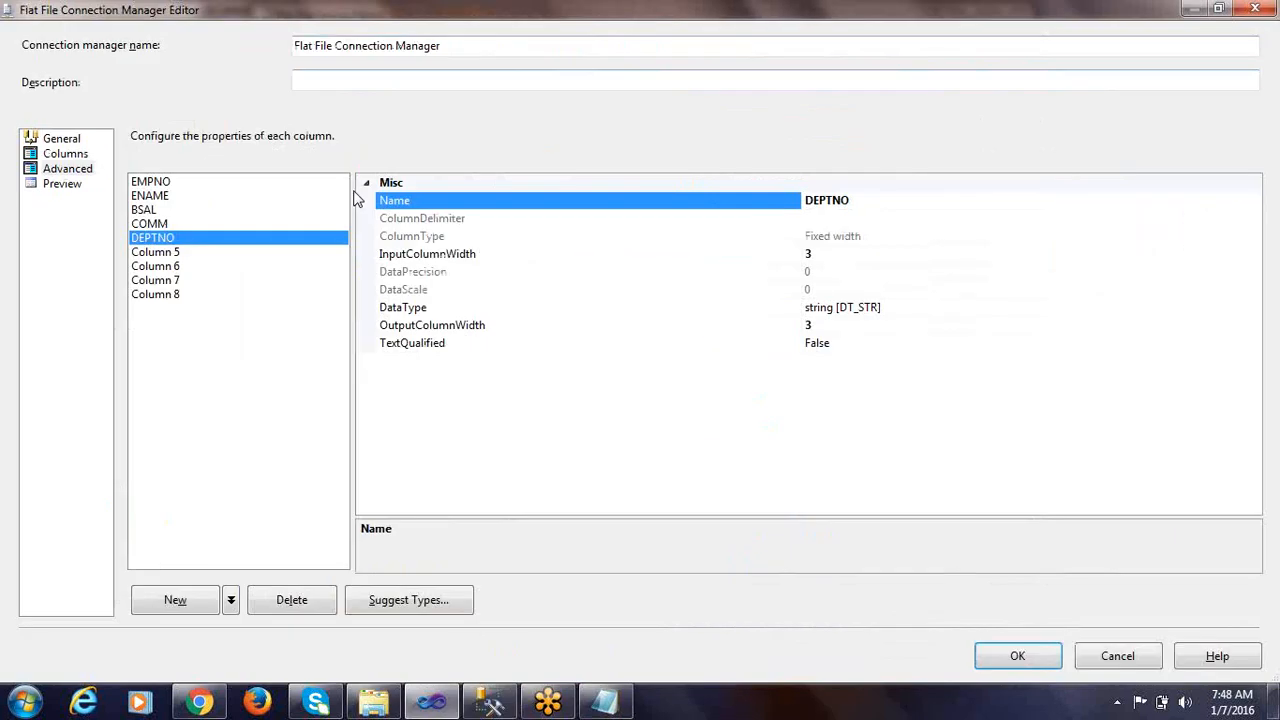
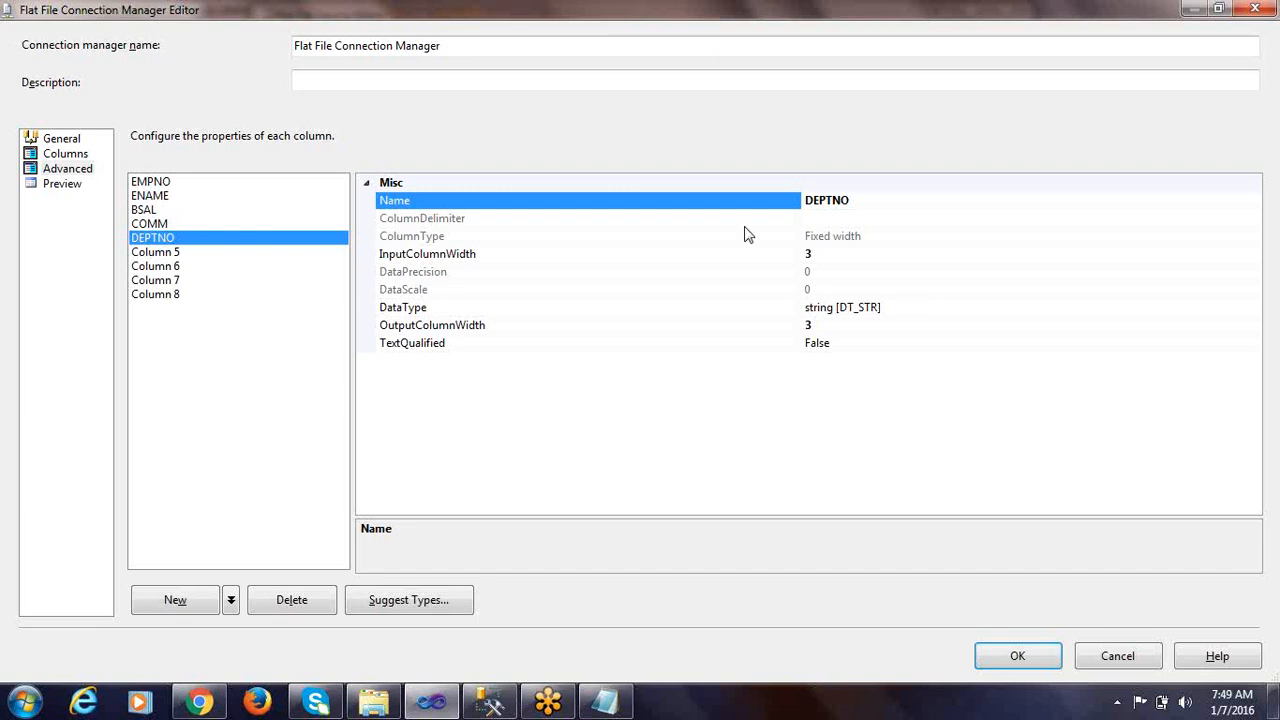
Copy the GENDER header from the Notepad notes and rename Column 5 to GENDER
click(182, 252)
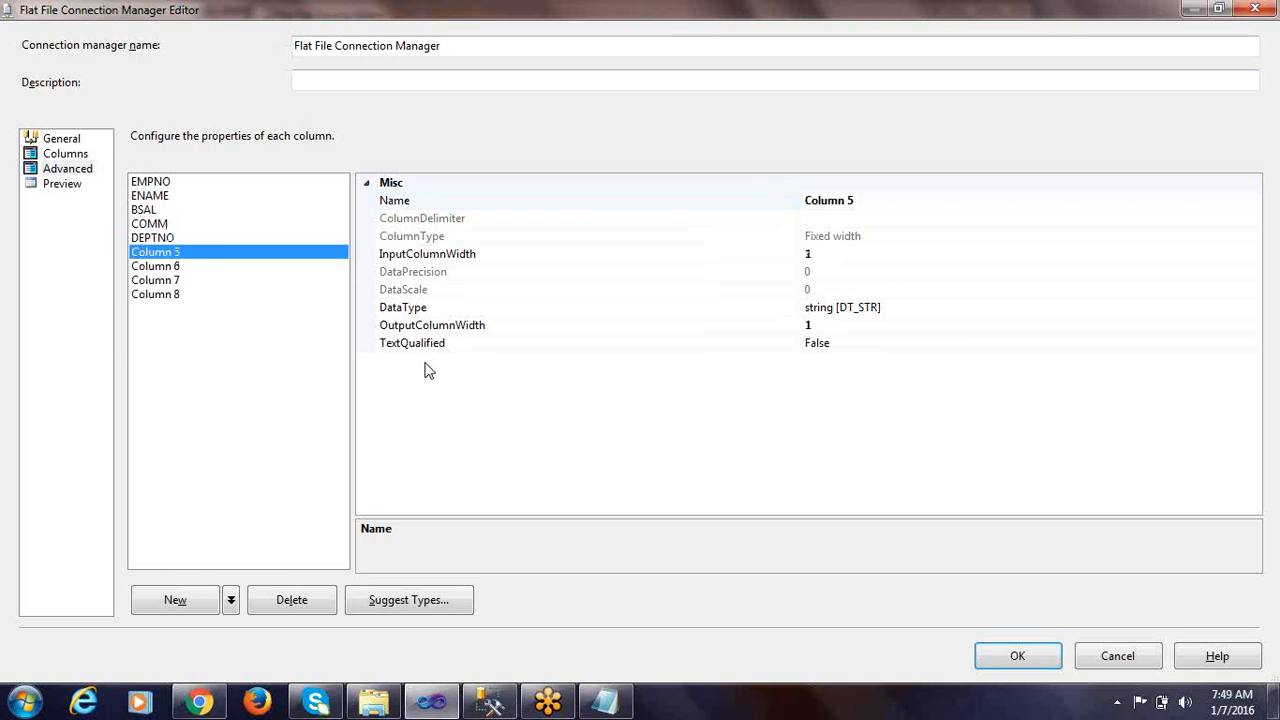
key(alt+Tab)
click(465, 55)
drag(465, 55, 560, 58)
key(ctrl+c)
key(alt+Tab)
click(862, 203)
drag(863, 203, 820, 204)
key(ctrl+v)
Copy DOJ from the Notepad header line and use it as the name of Column 6
key(alt+Tab)
drag(577, 55, 622, 56)
key(ctrl+c)
key(alt+Tab)
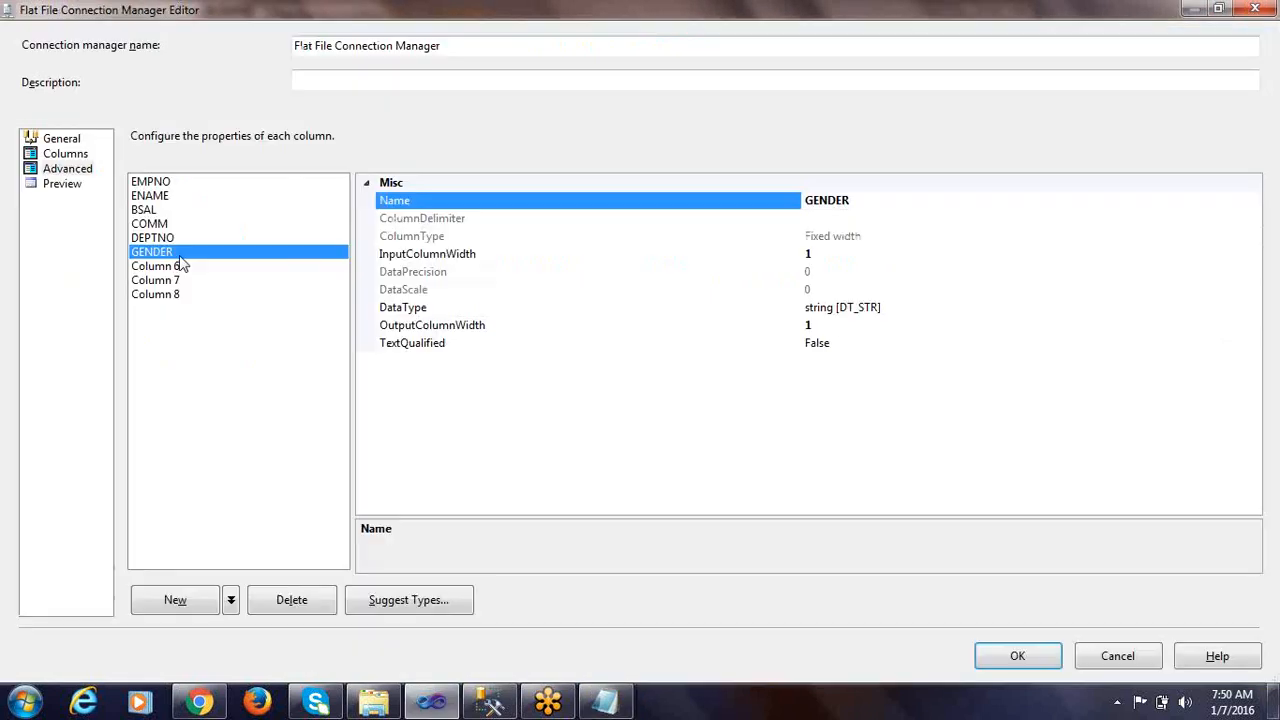
click(183, 265)
click(188, 265)
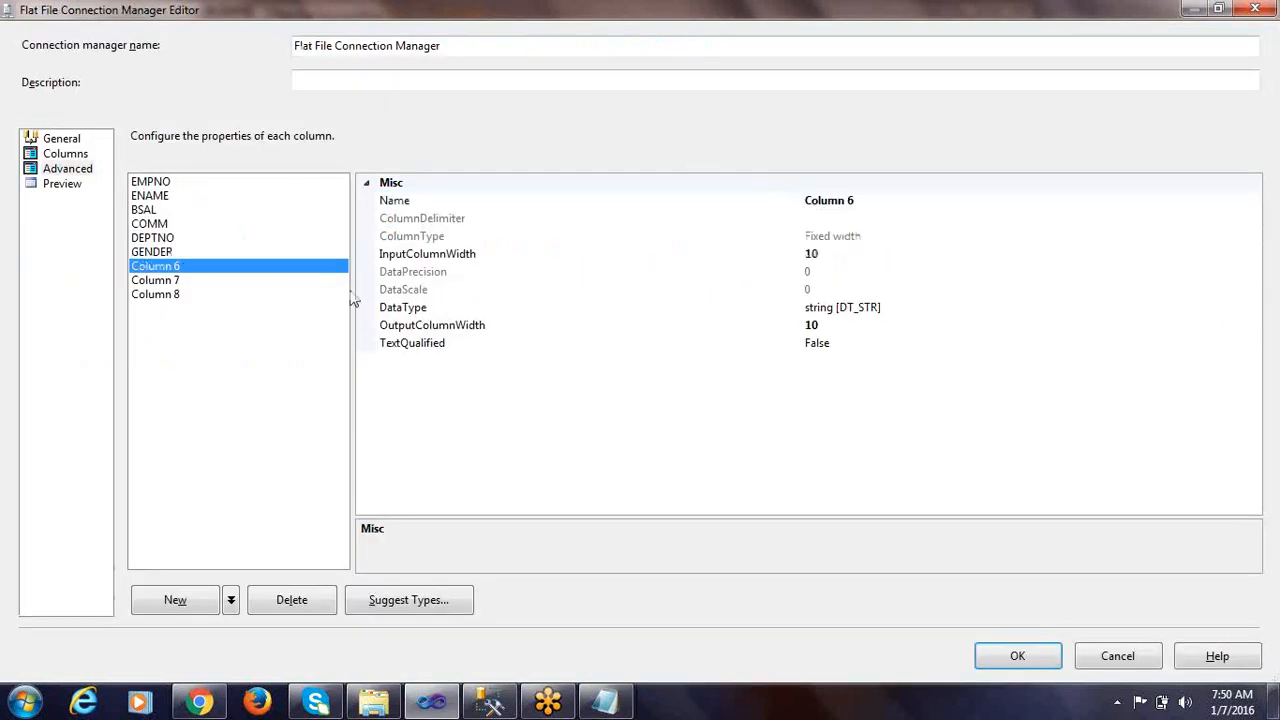
click(863, 200)
double_click(863, 200)
key(ctrl+v)
Rename Column 7 to DOB, copying the header from the Notepad notes
key(alt+Tab)
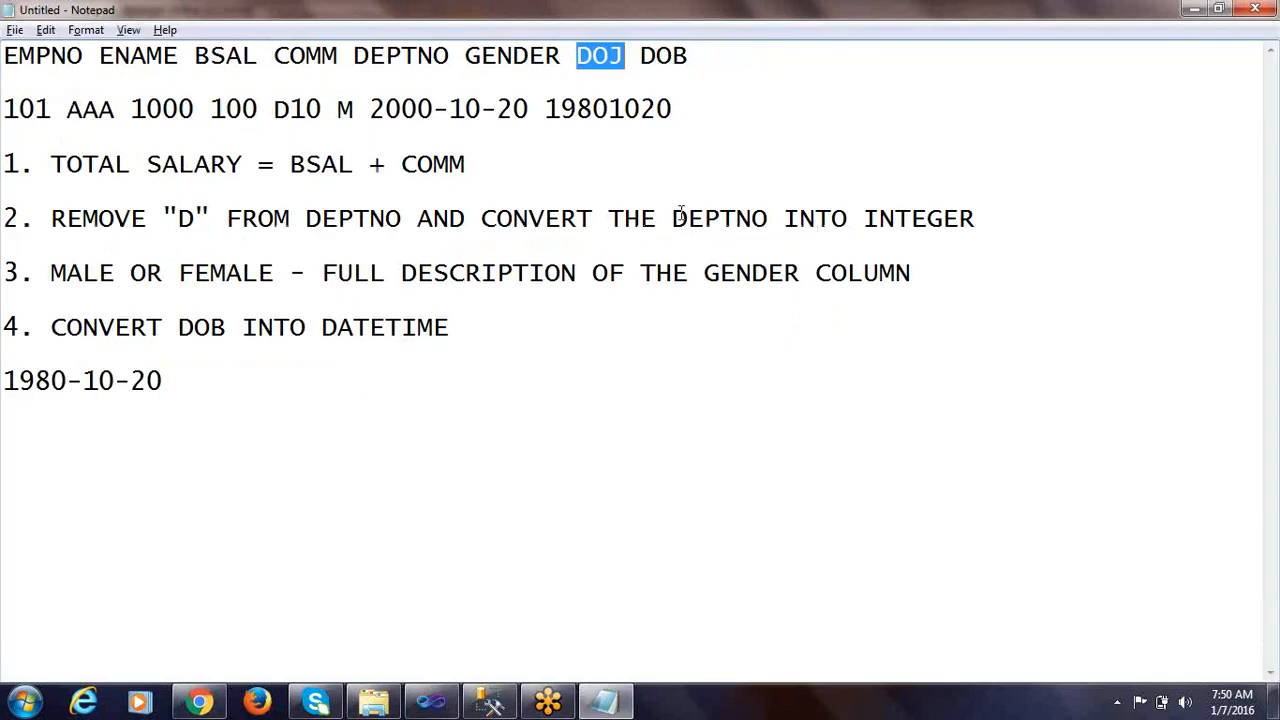
drag(641, 55, 689, 56)
key(ctrl+c)
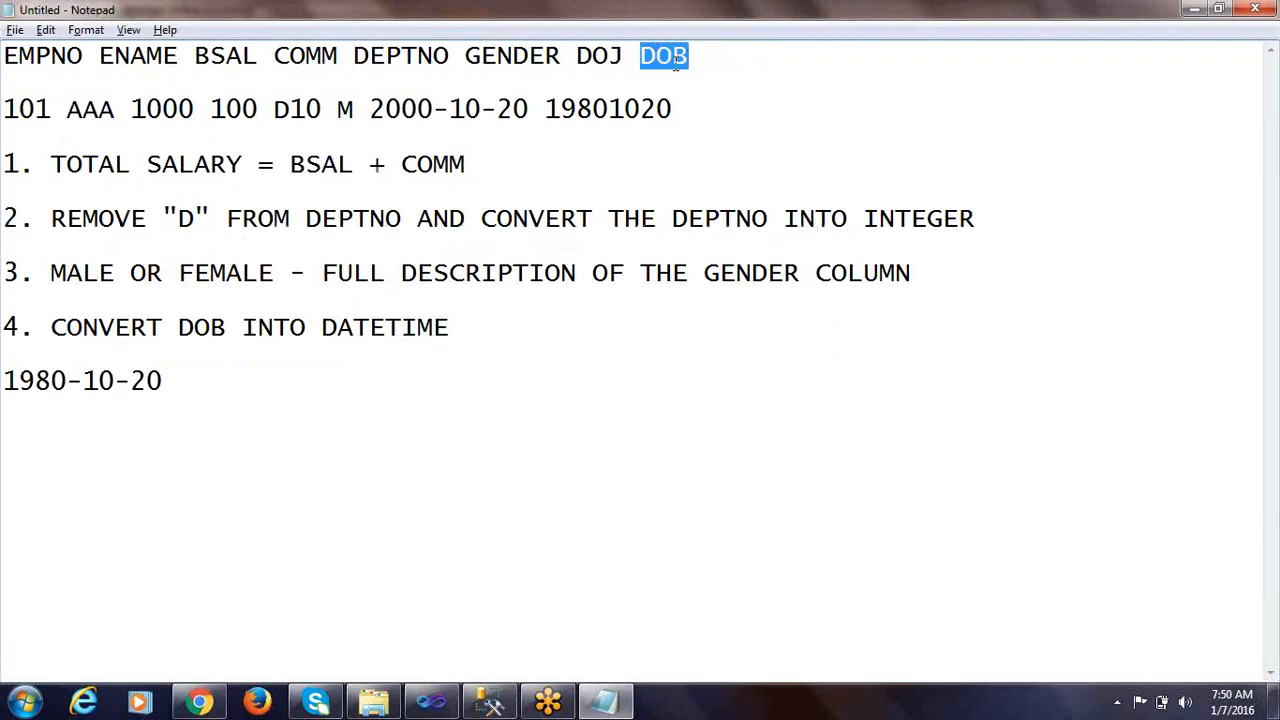
key(alt+Tab)
click(170, 281)
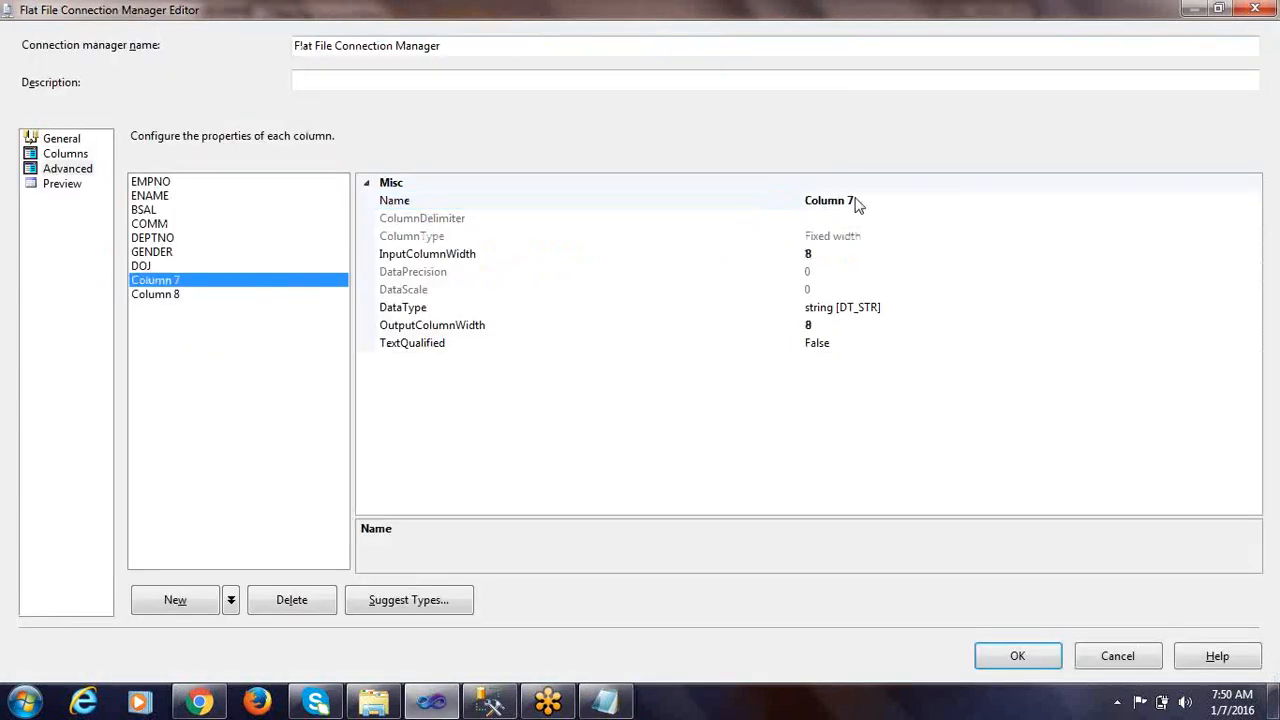
click(663, 208)
key(ctrl+v)
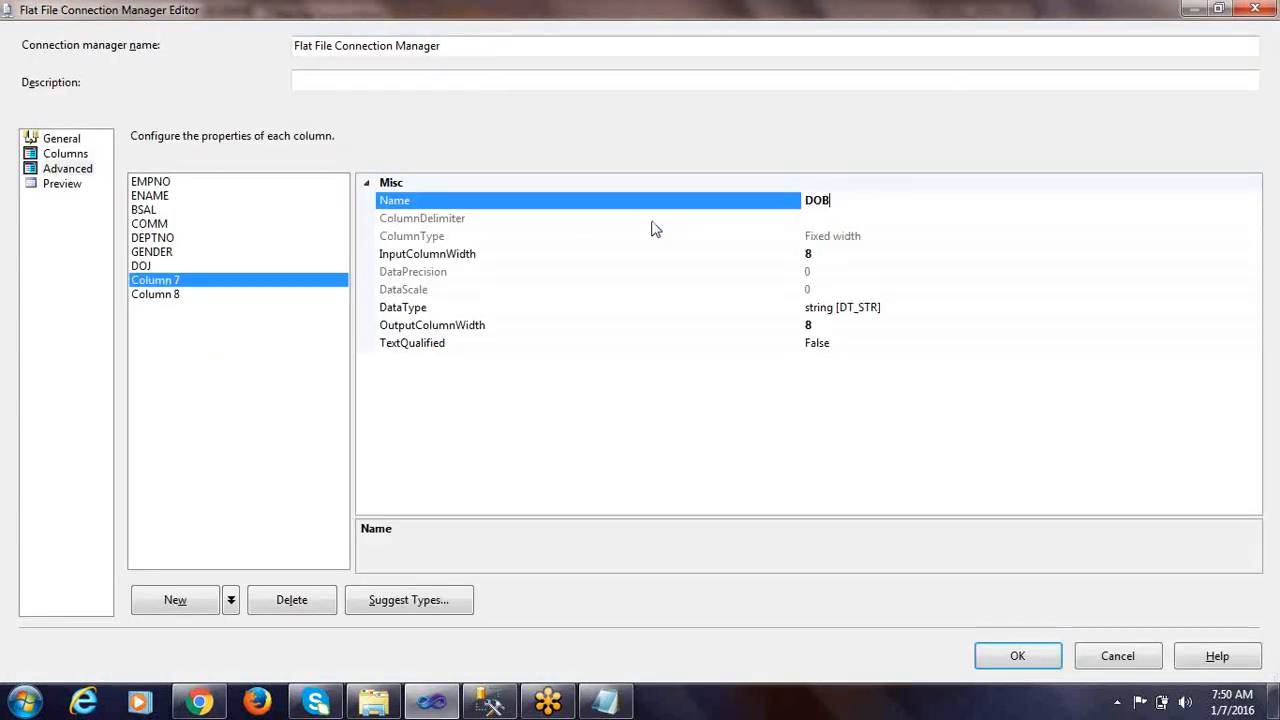
Check Column 8 and the preview of the named columns, and accept the flat file connection manager settings
click(158, 295)
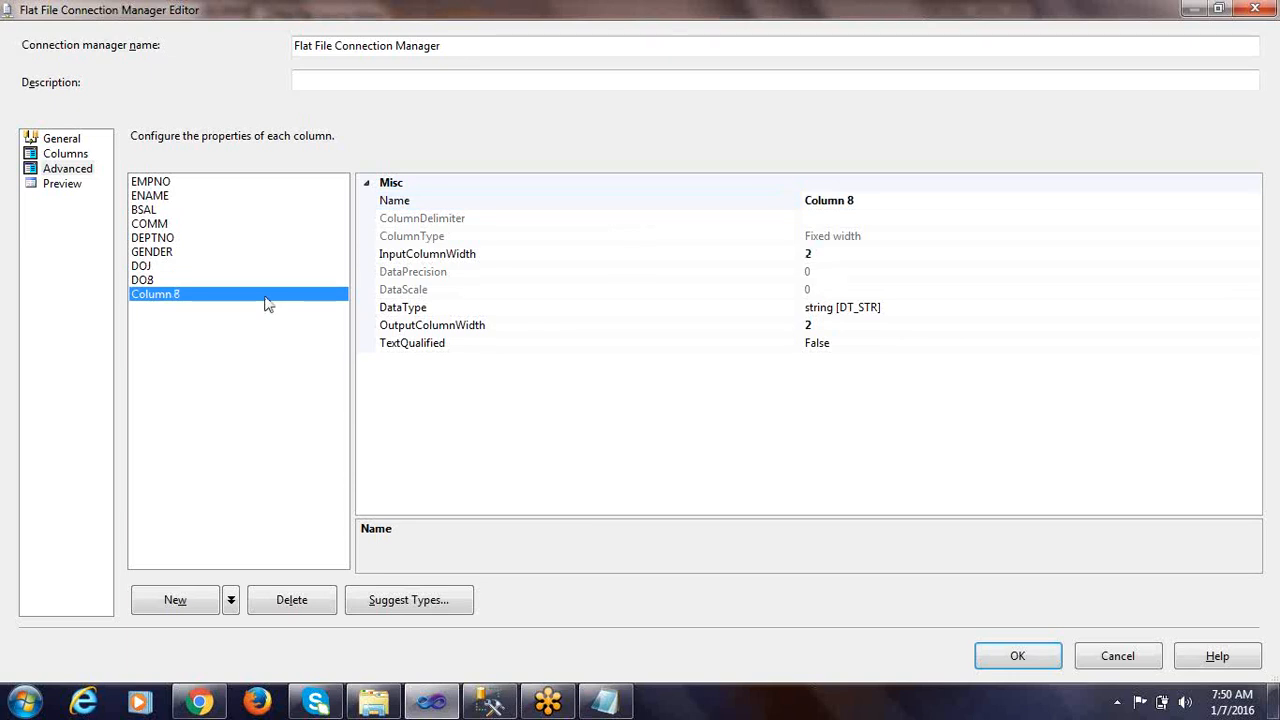
click(62, 185)
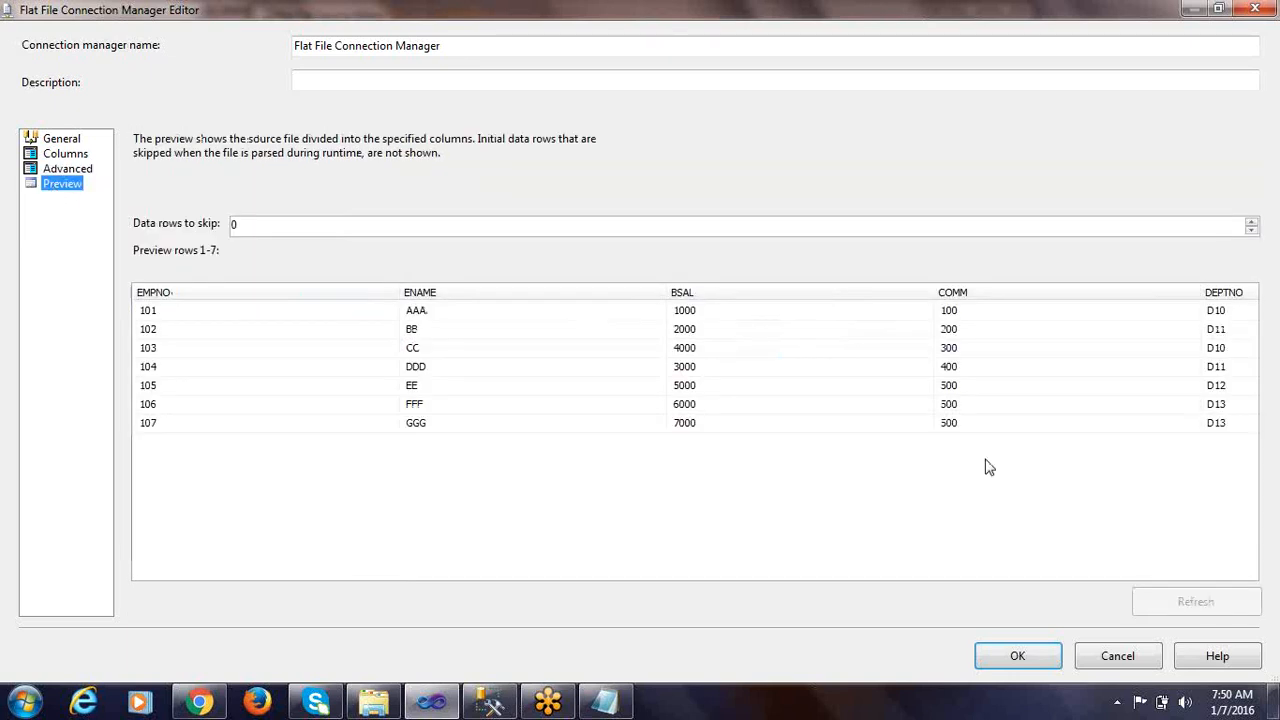
click(1008, 658)
Preview the flat file source's sample data and examine the values in Column 8
click(472, 258)
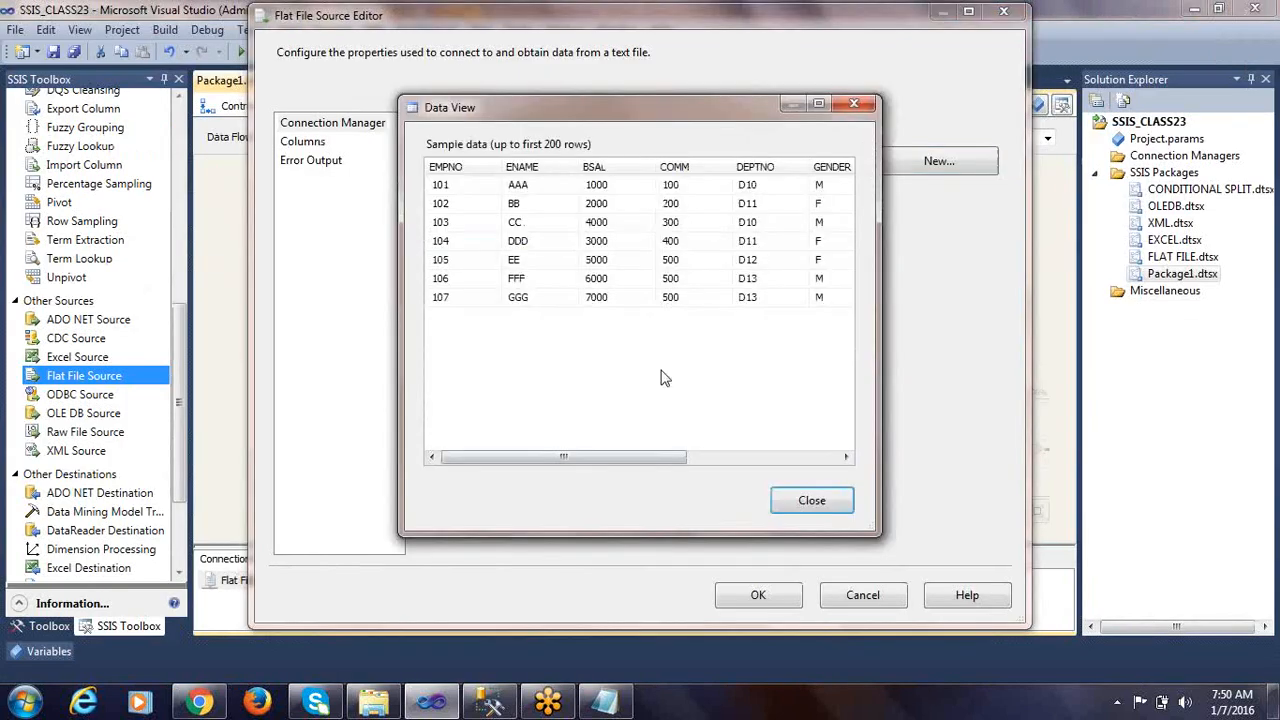
drag(668, 461, 857, 460)
click(807, 187)
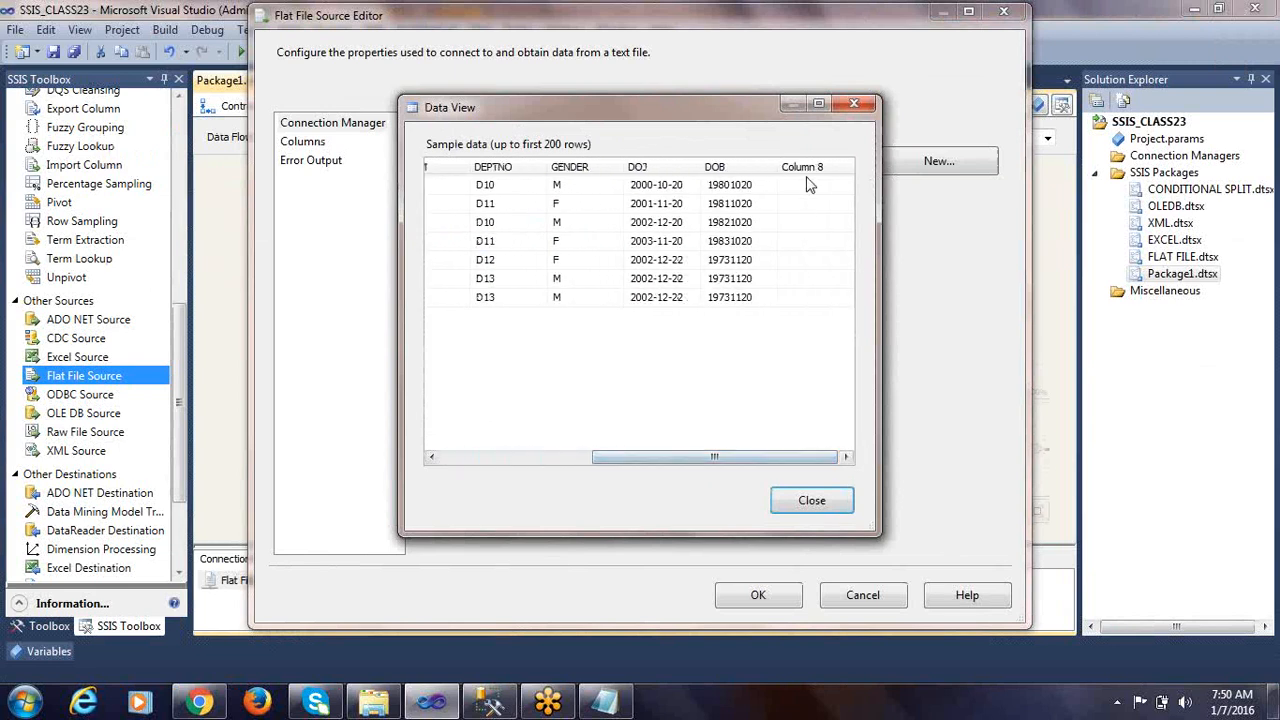
click(807, 205)
click(807, 224)
click(806, 297)
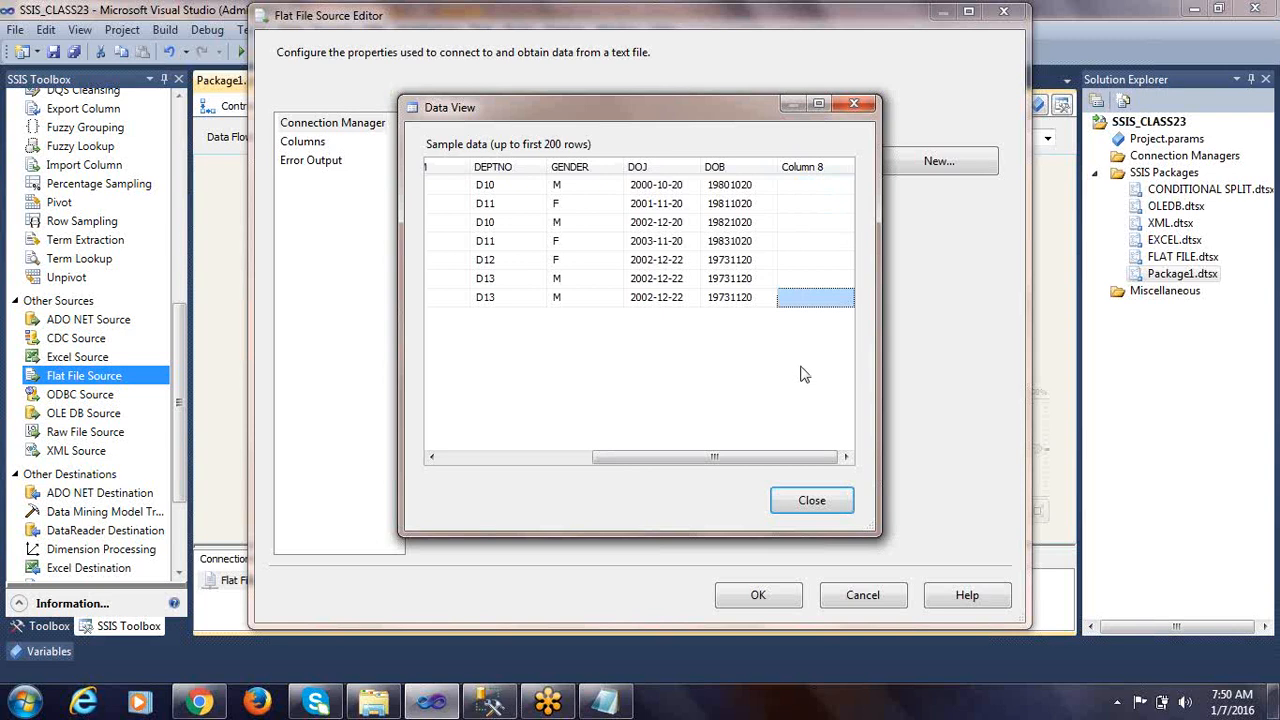
click(812, 506)
Exclude Column 8 from the flat file source's output columns and accept the source settings
click(313, 147)
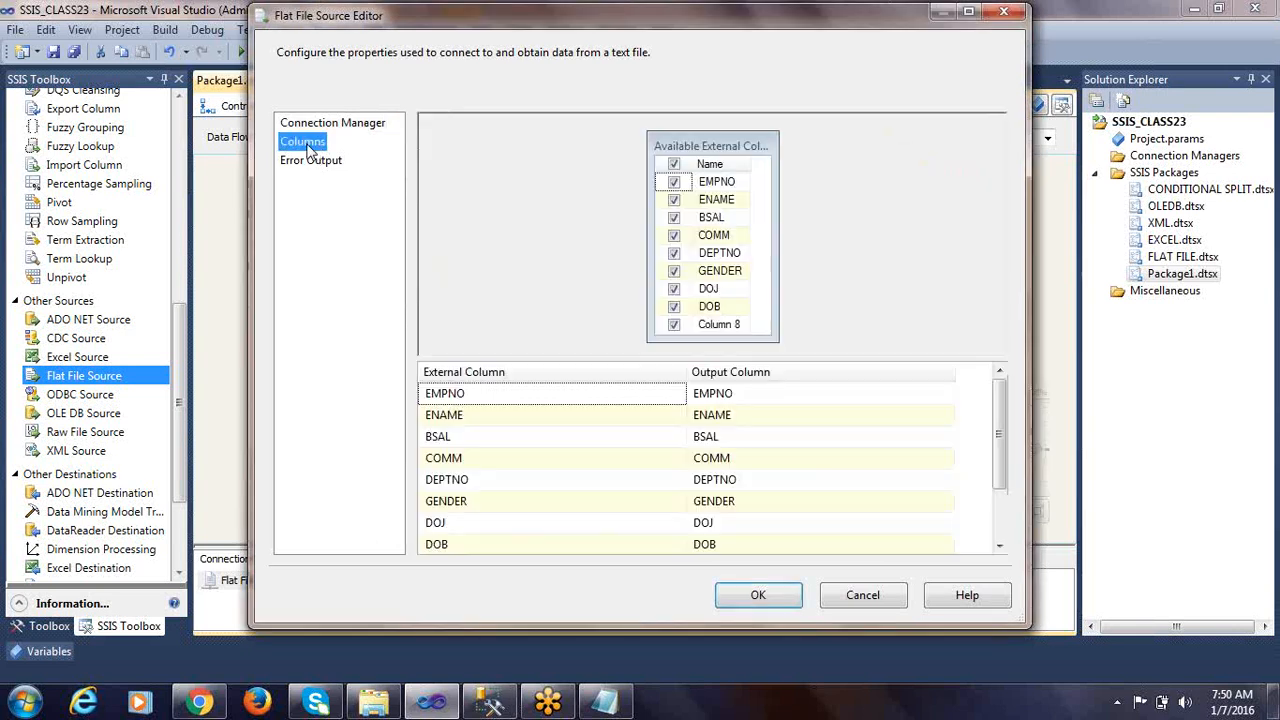
click(675, 324)
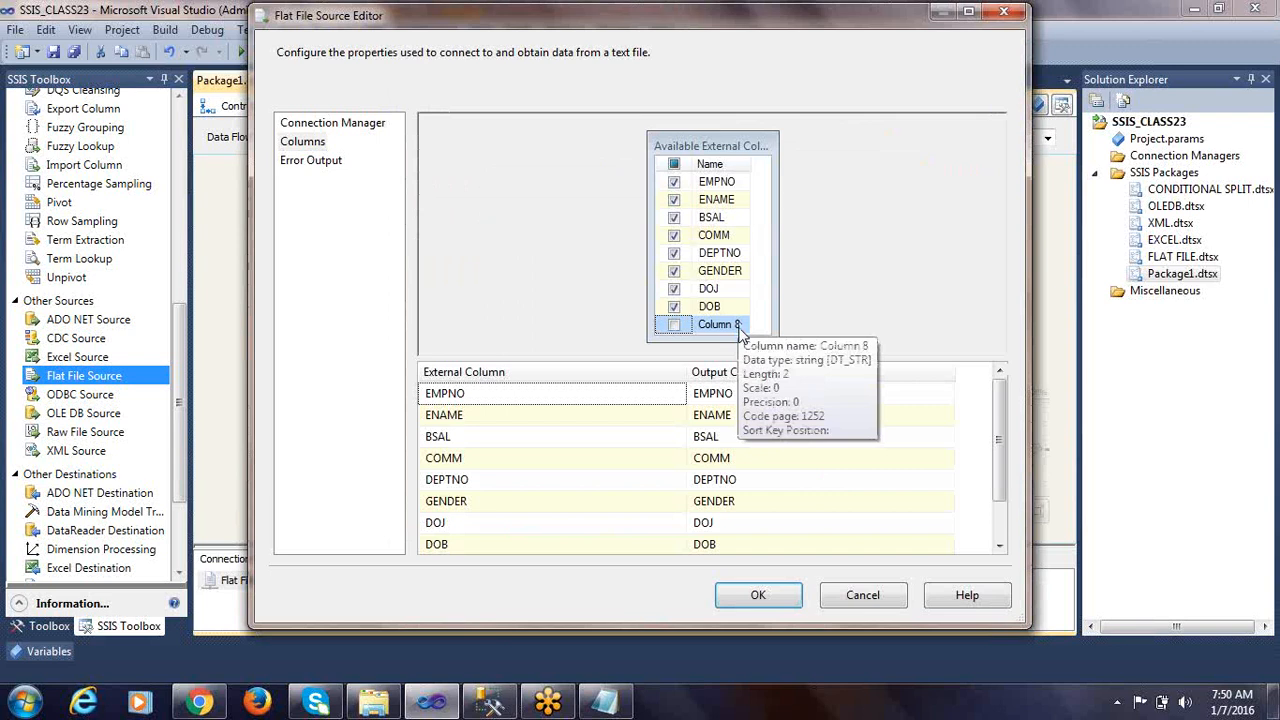
click(762, 596)
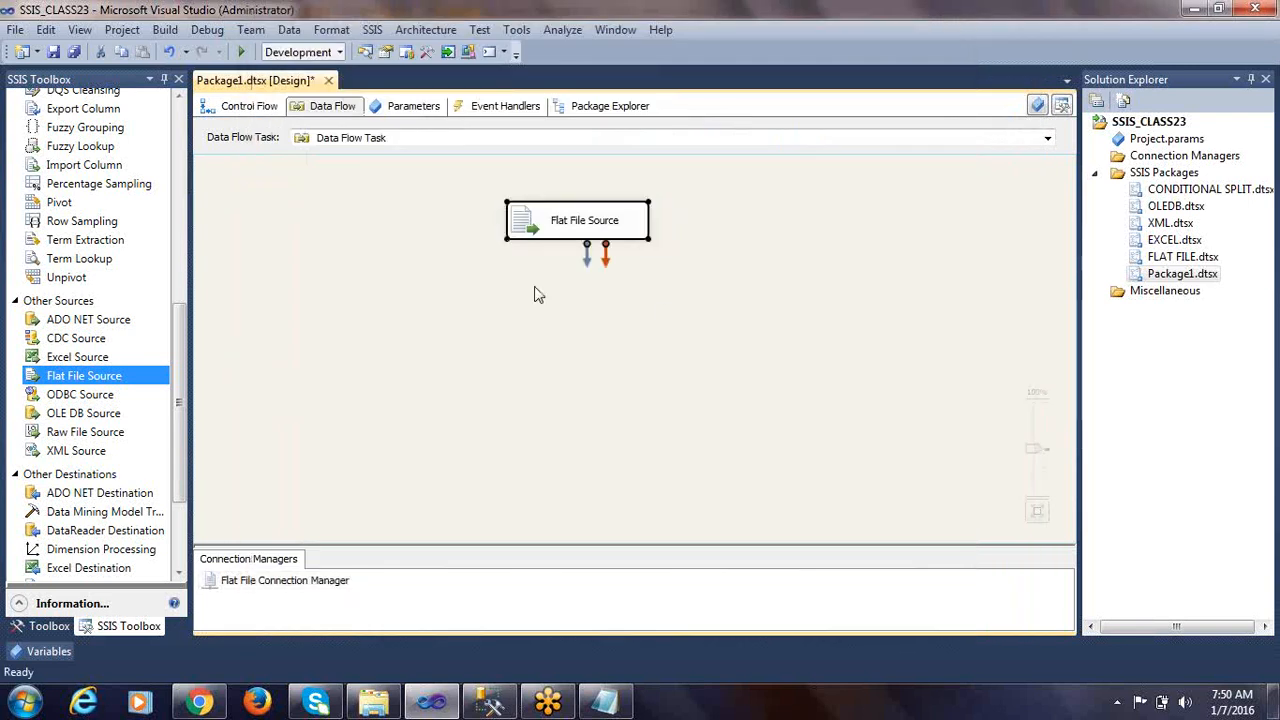
Add a Data Conversion transformation below the Flat File Source and connect the source's output to it
drag(178, 333, 175, 176)
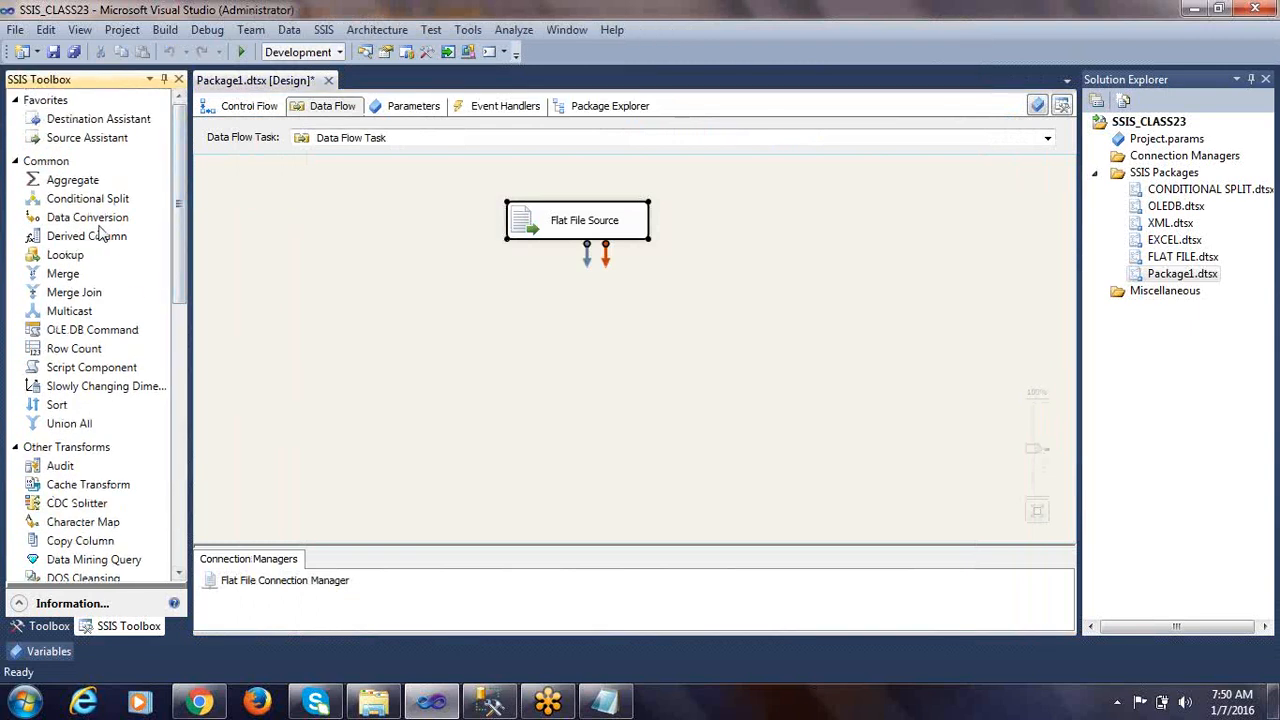
click(606, 703)
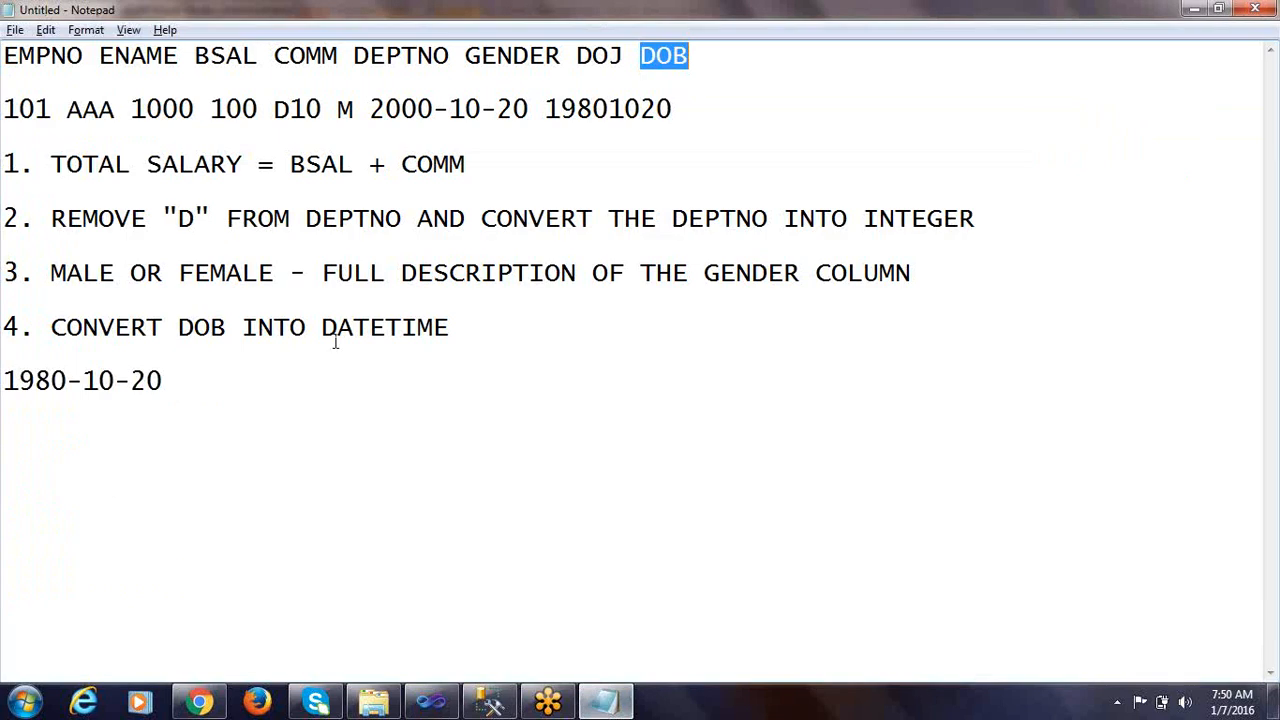
drag(451, 329, 6, 172)
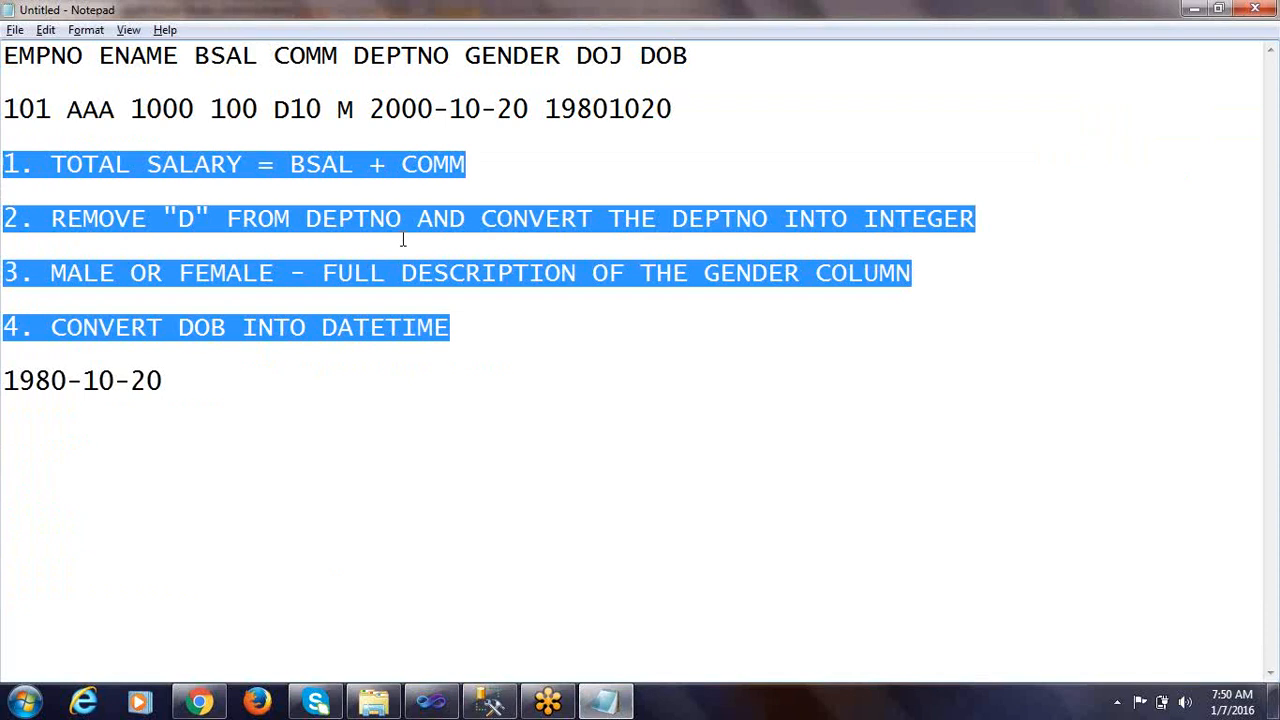
key(alt+Tab)
click(102, 220)
drag(105, 222, 526, 290)
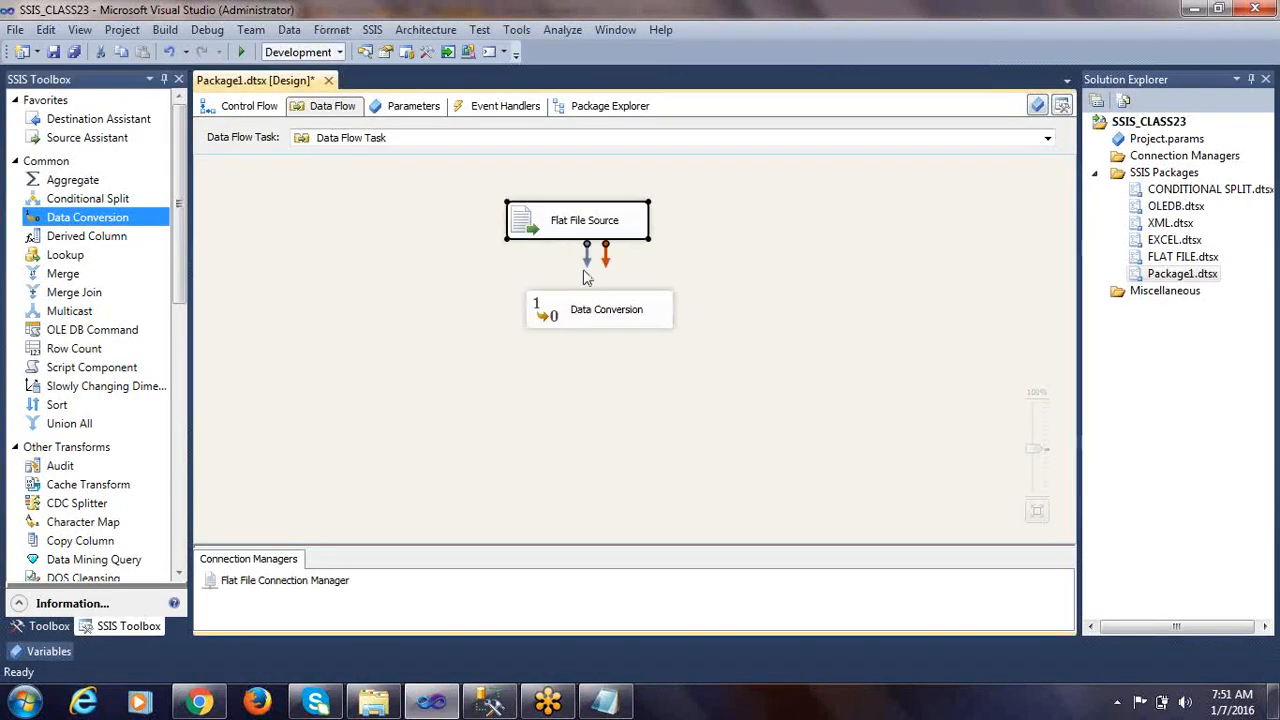
drag(587, 258, 563, 315)
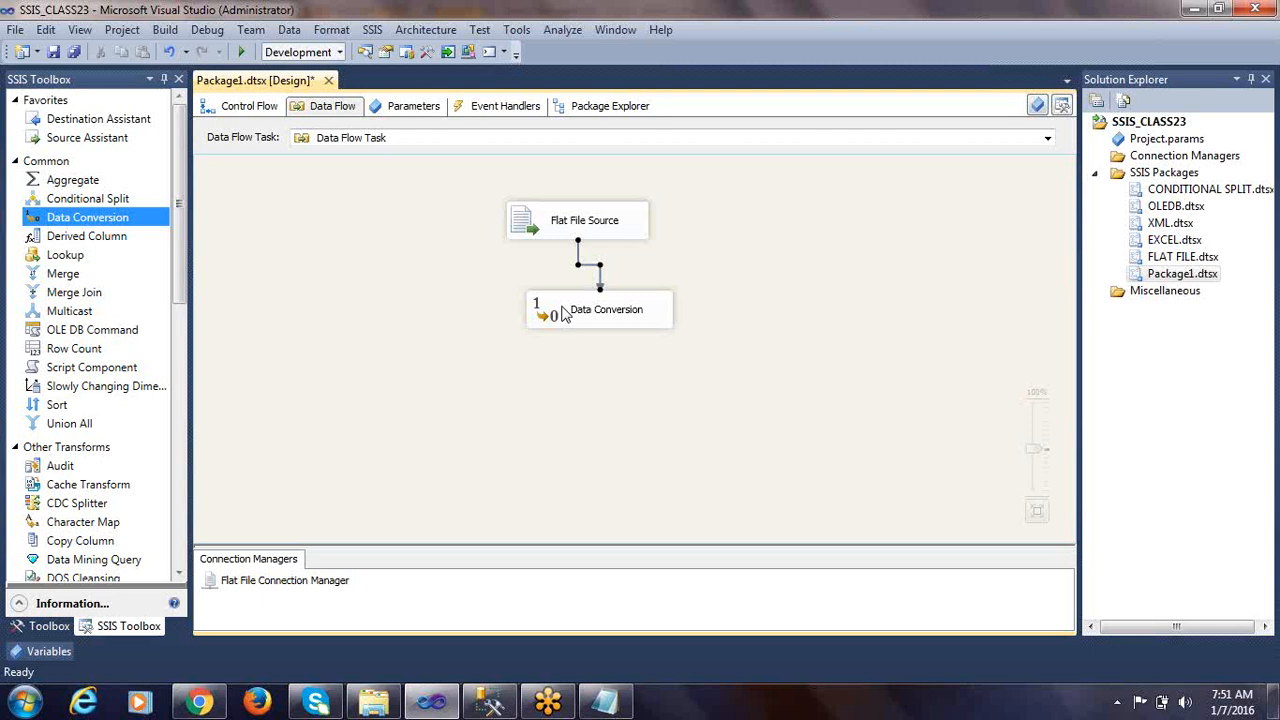
Open the Data Conversion transformation for editing, maximize its editor and widen the list of available input columns
click(551, 323)
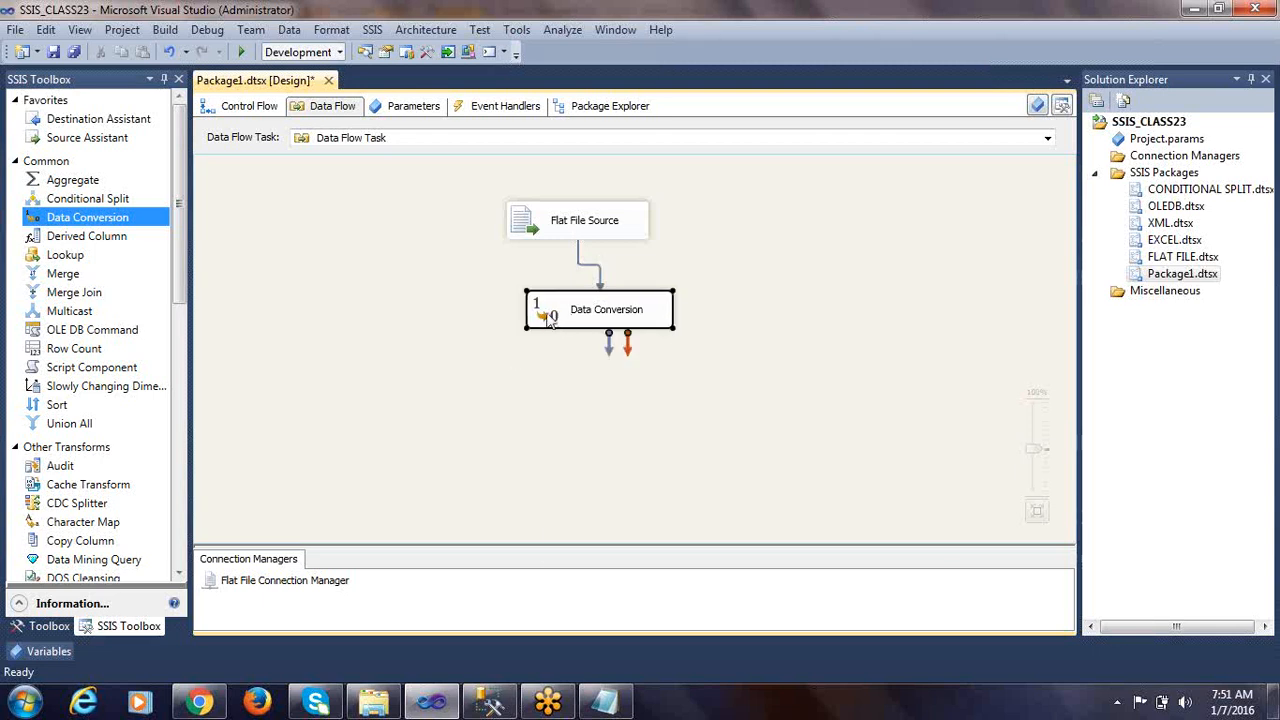
right_click(549, 320)
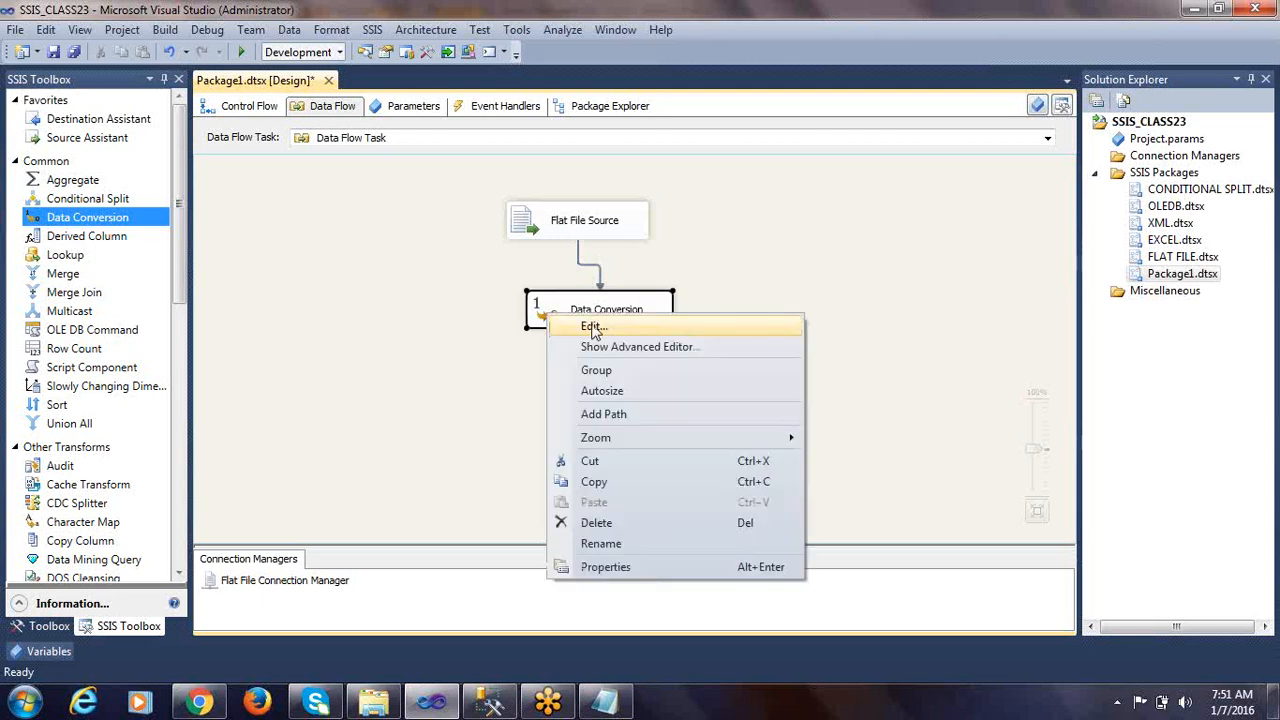
click(594, 327)
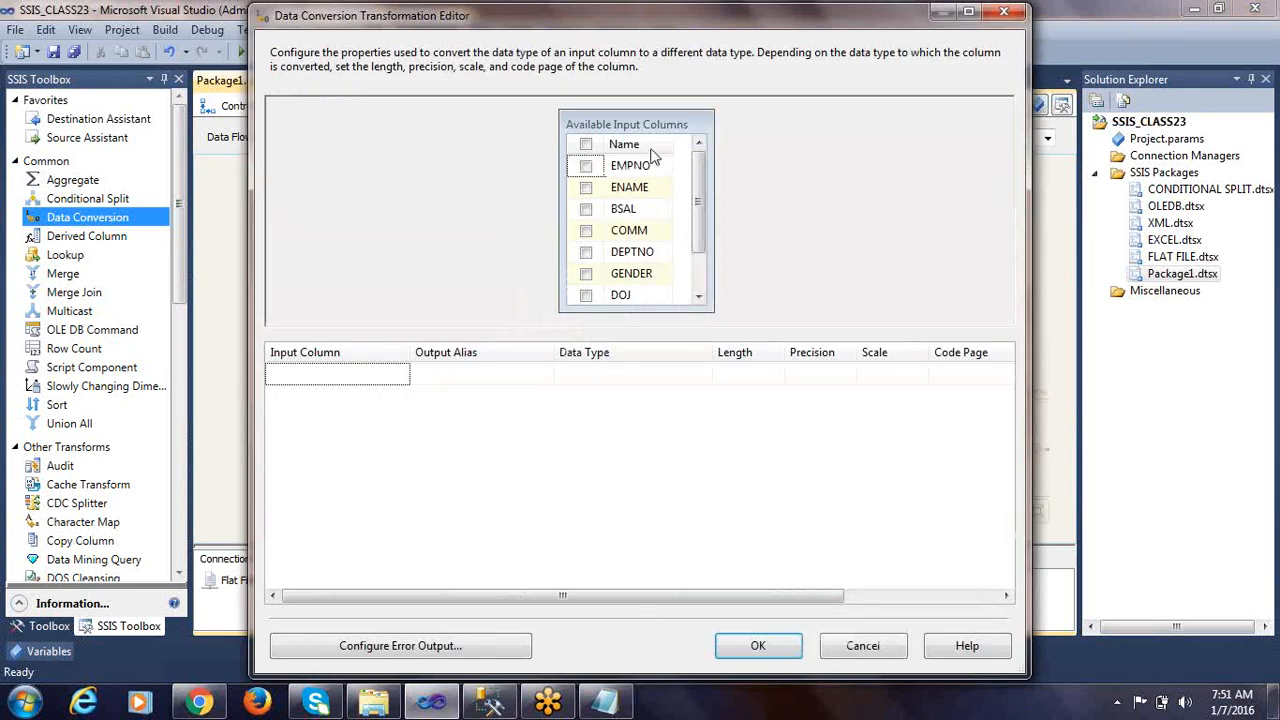
double_click(740, 16)
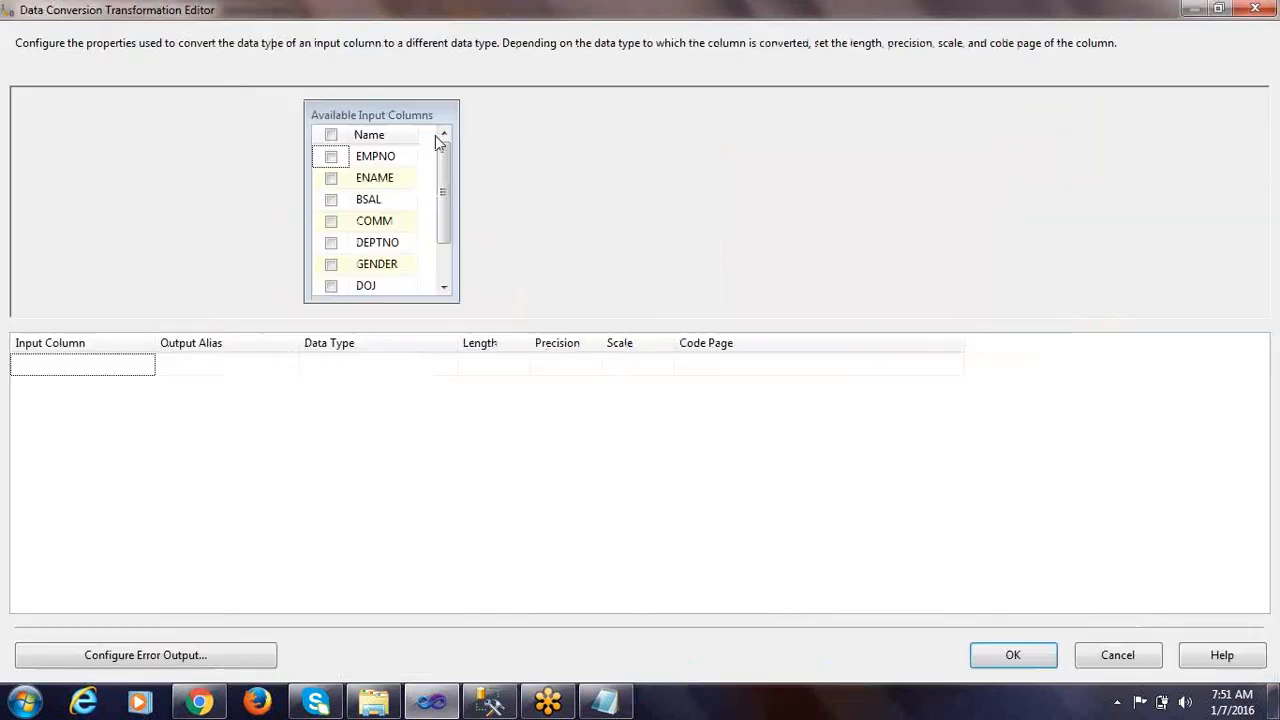
drag(460, 124, 578, 124)
drag(420, 128, 487, 135)
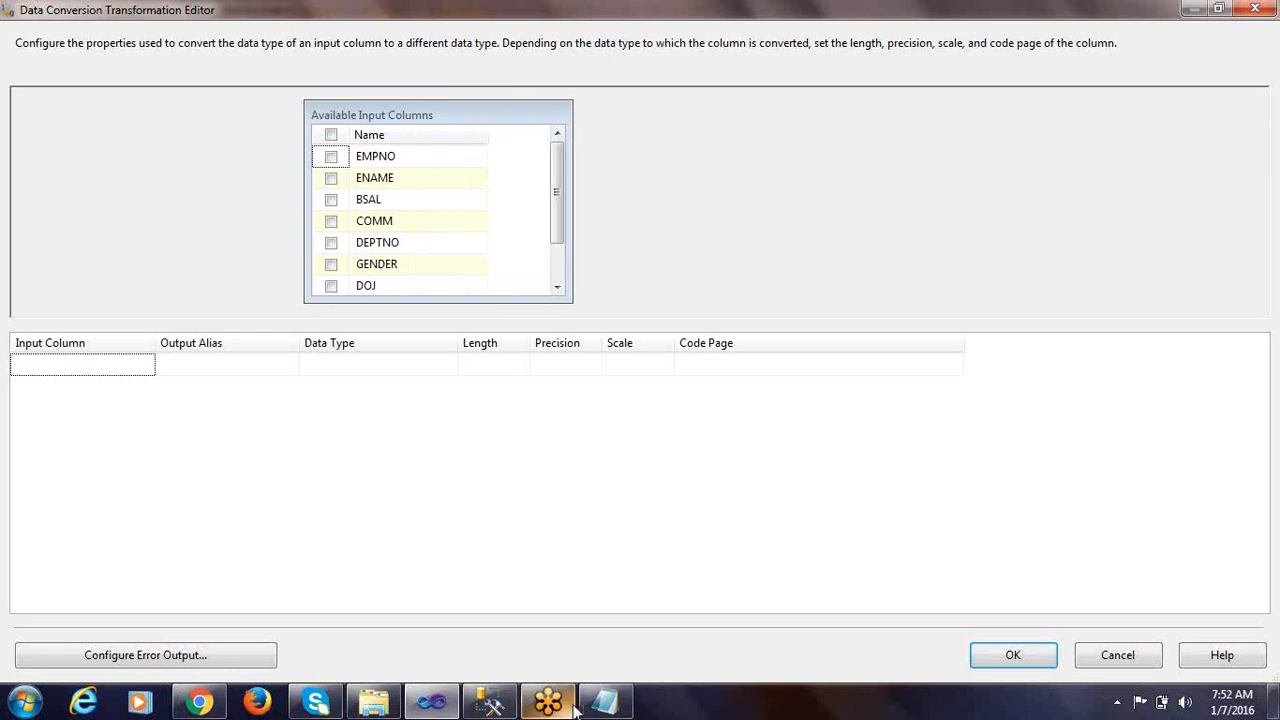
Review the transformation rules for DEPTNO, GENDER and DOB in the Notepad notes
click(603, 700)
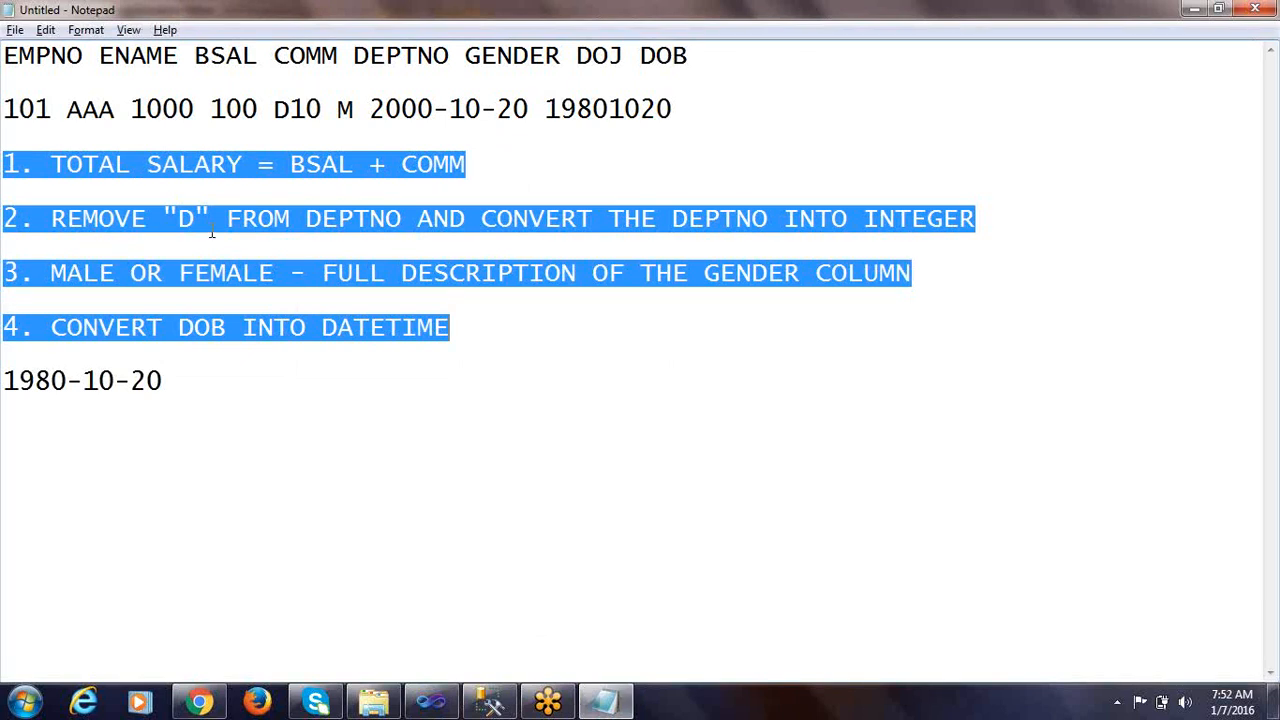
double_click(325, 218)
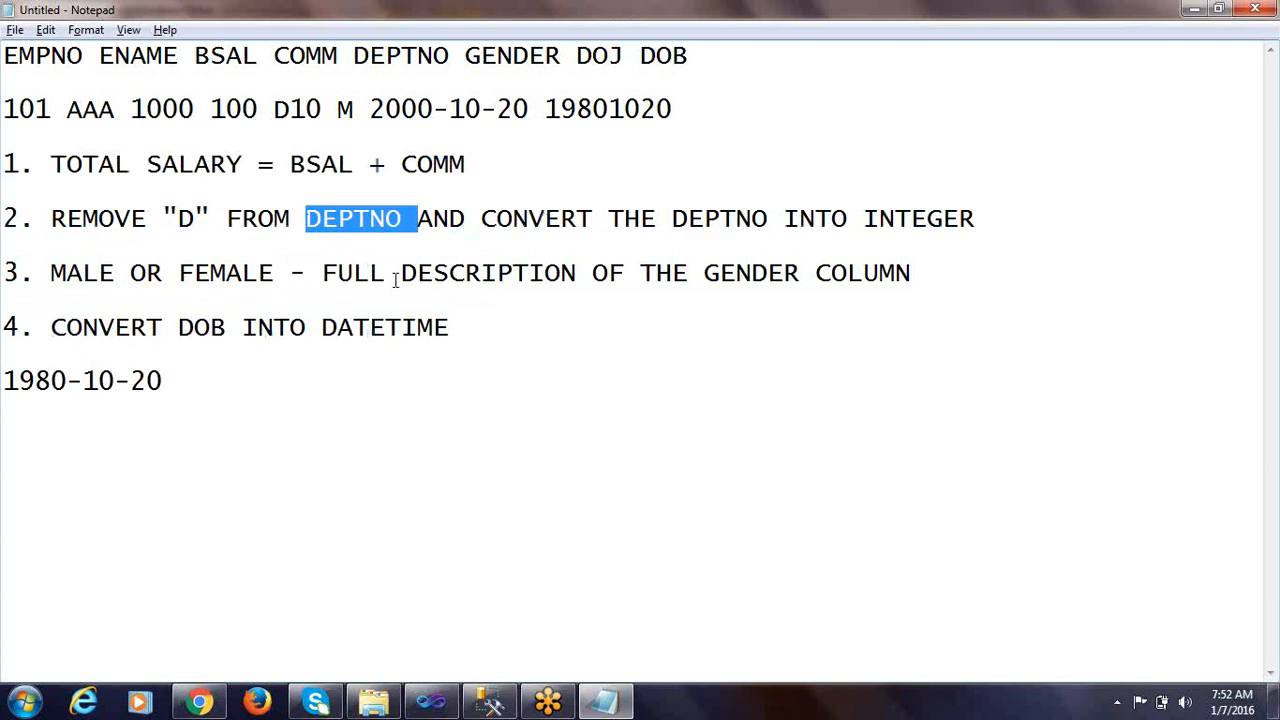
double_click(740, 273)
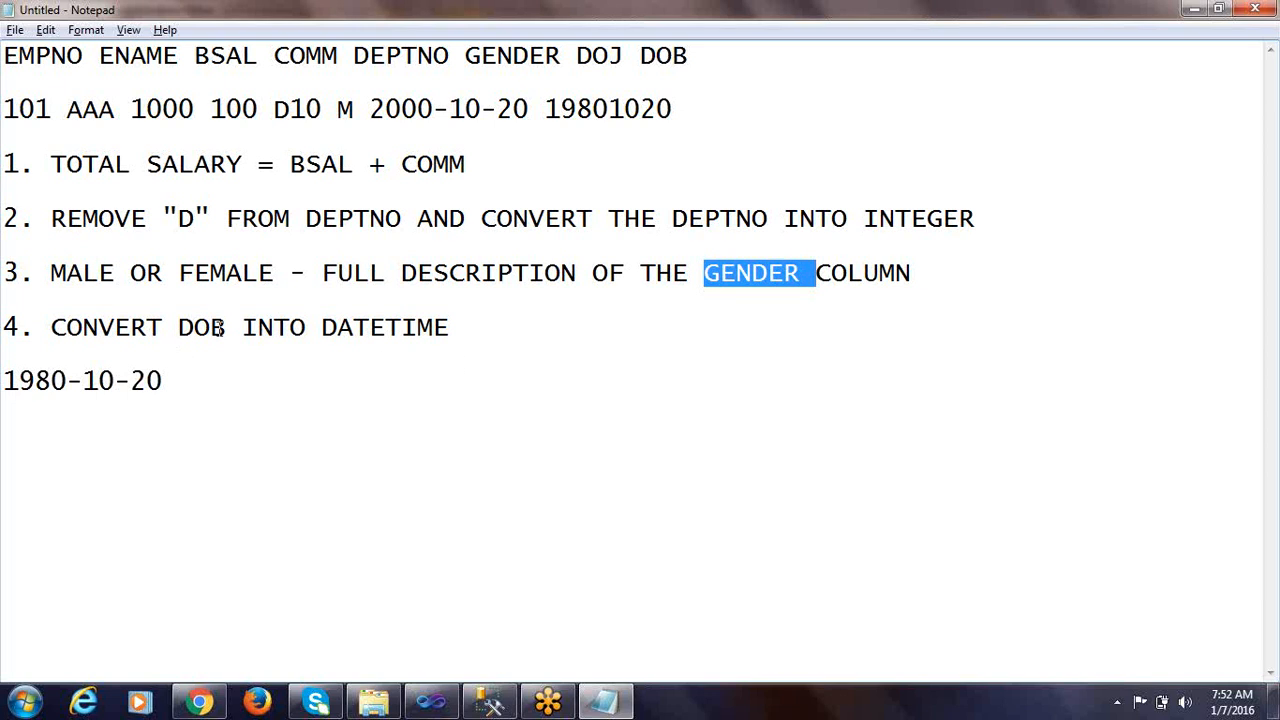
drag(178, 328, 262, 330)
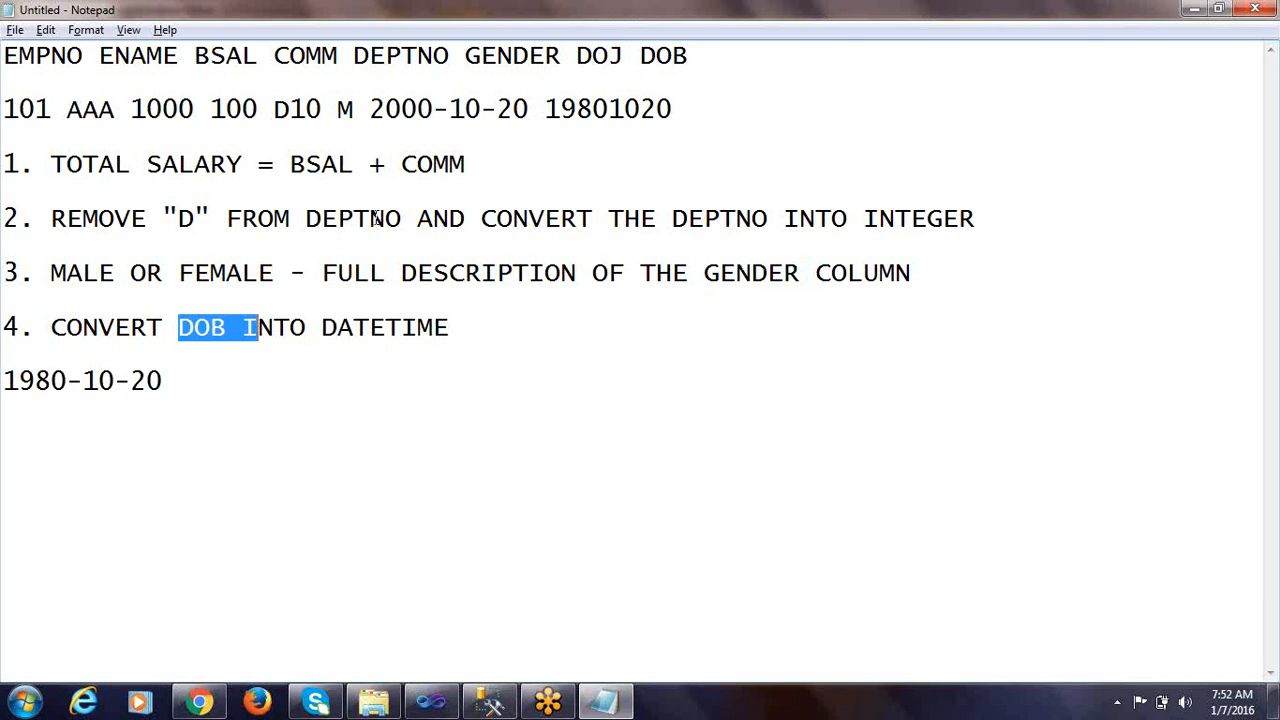
double_click(509, 275)
key(alt+Tab)
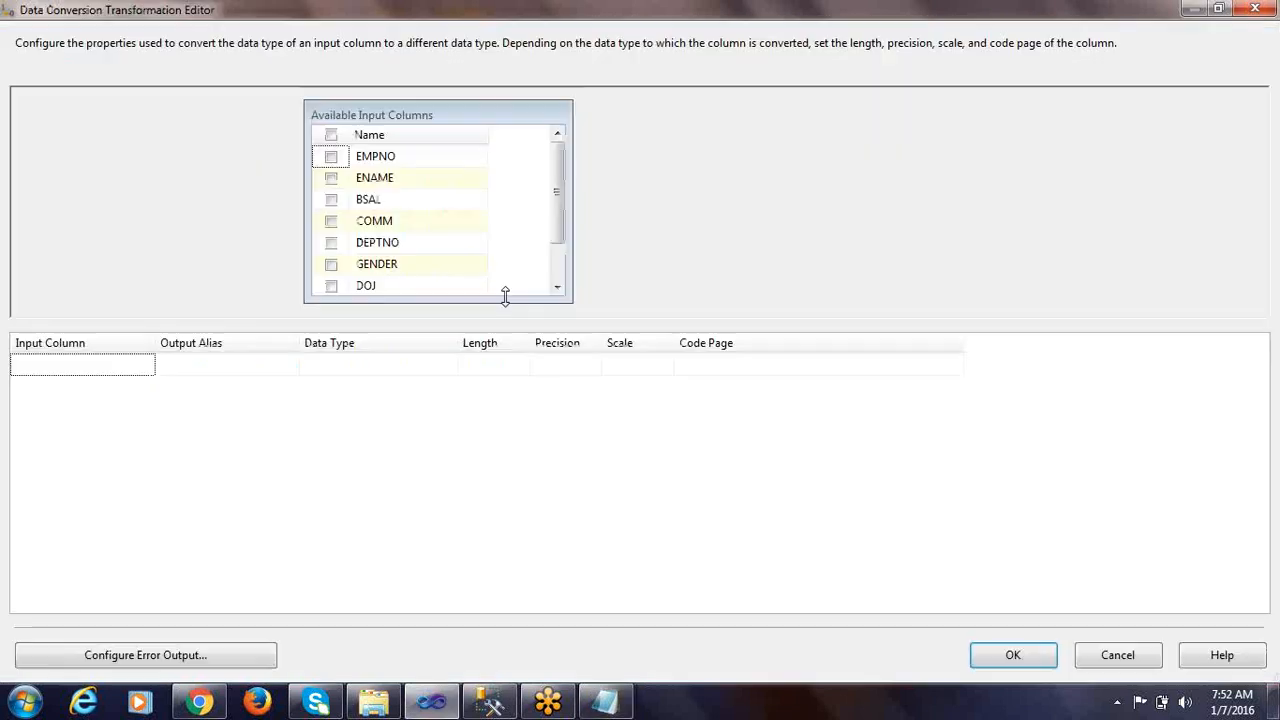
Add EMPNO as an input column of the data conversion and widen the Data Type column
mouse_move(403, 178)
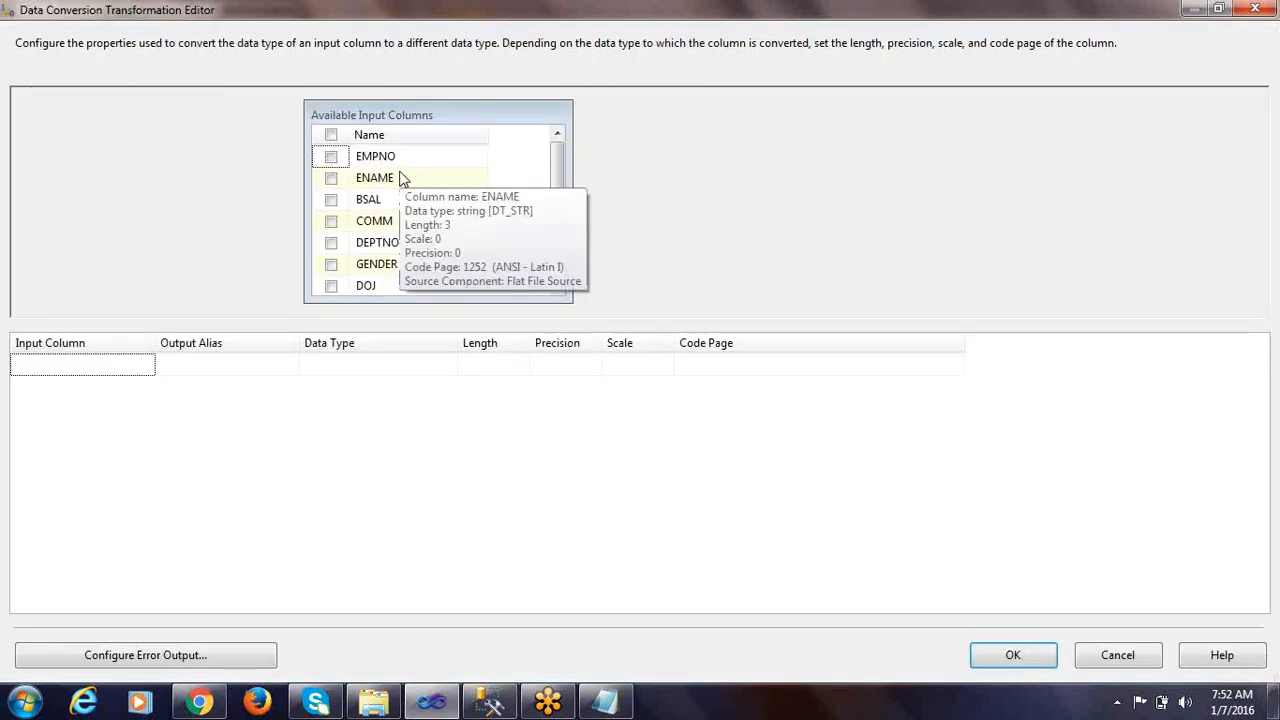
click(331, 157)
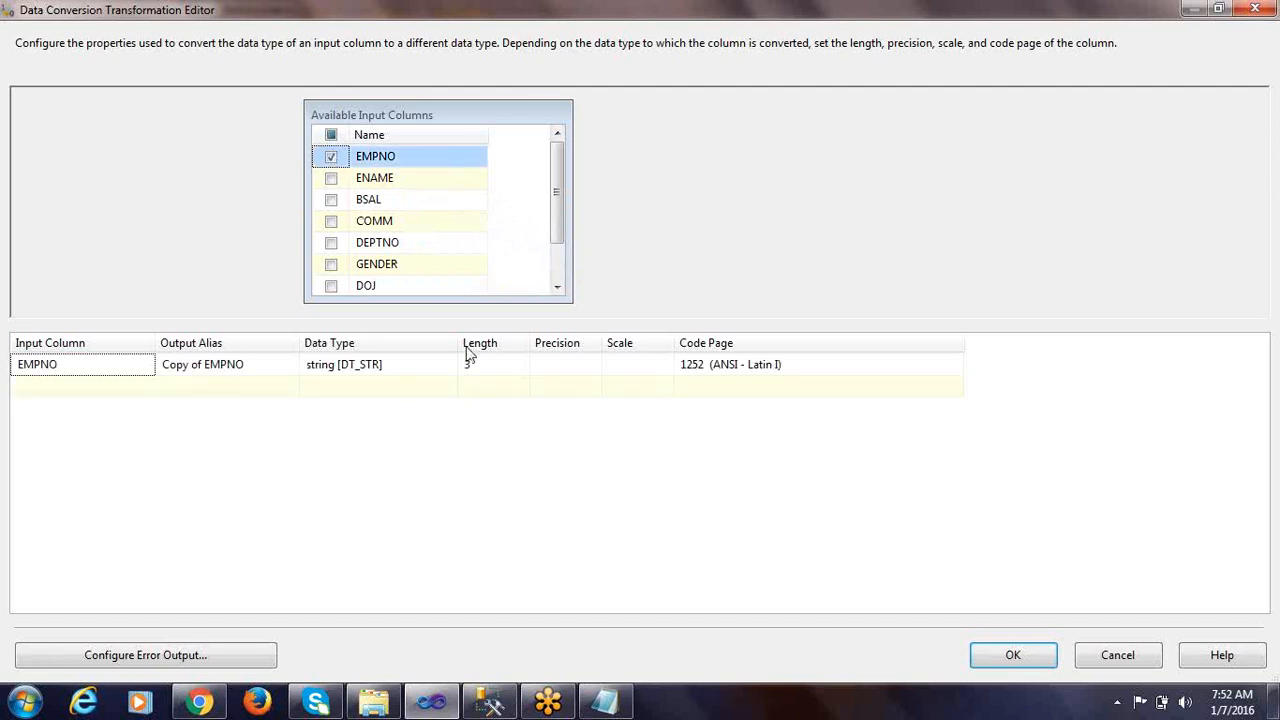
drag(459, 343, 517, 345)
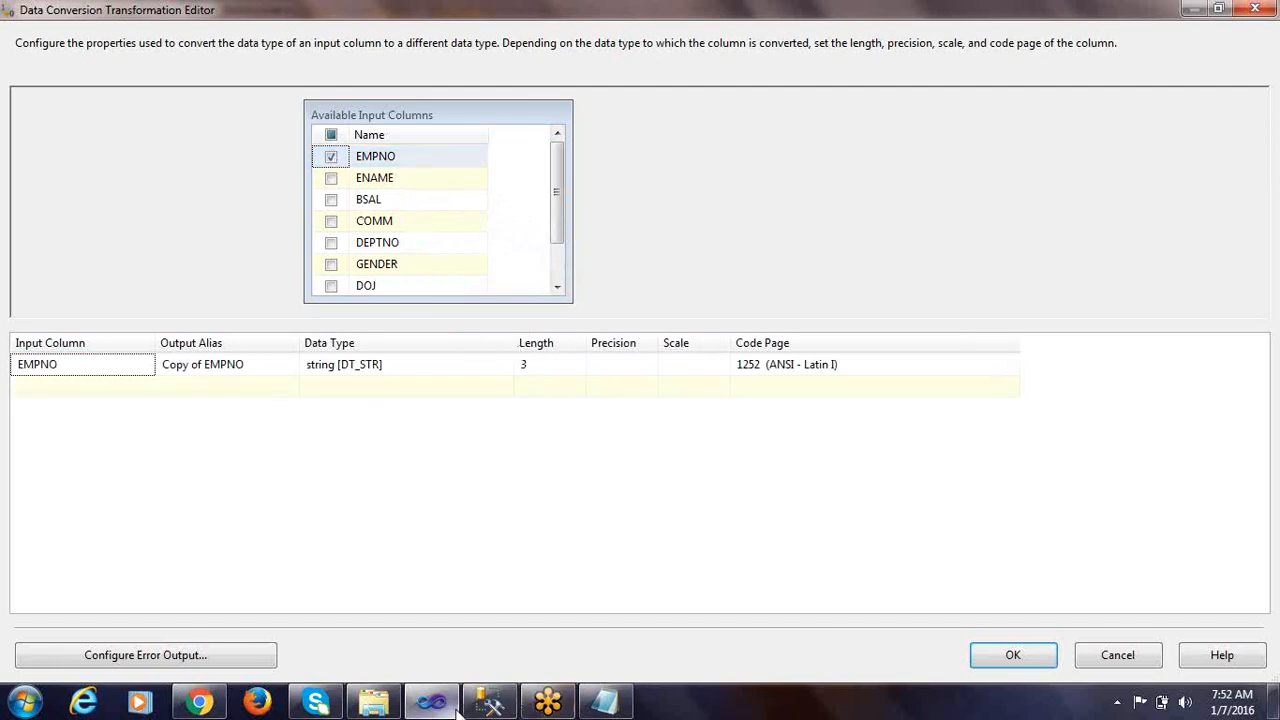
Check EMPNO's type in the EMP_FIXED table script in SQL Server Management Studio and set its conversion to four-byte signed integer [DT_I4]
click(490, 705)
scroll(471, 291, down, 2)
scroll(471, 291, down, 1)
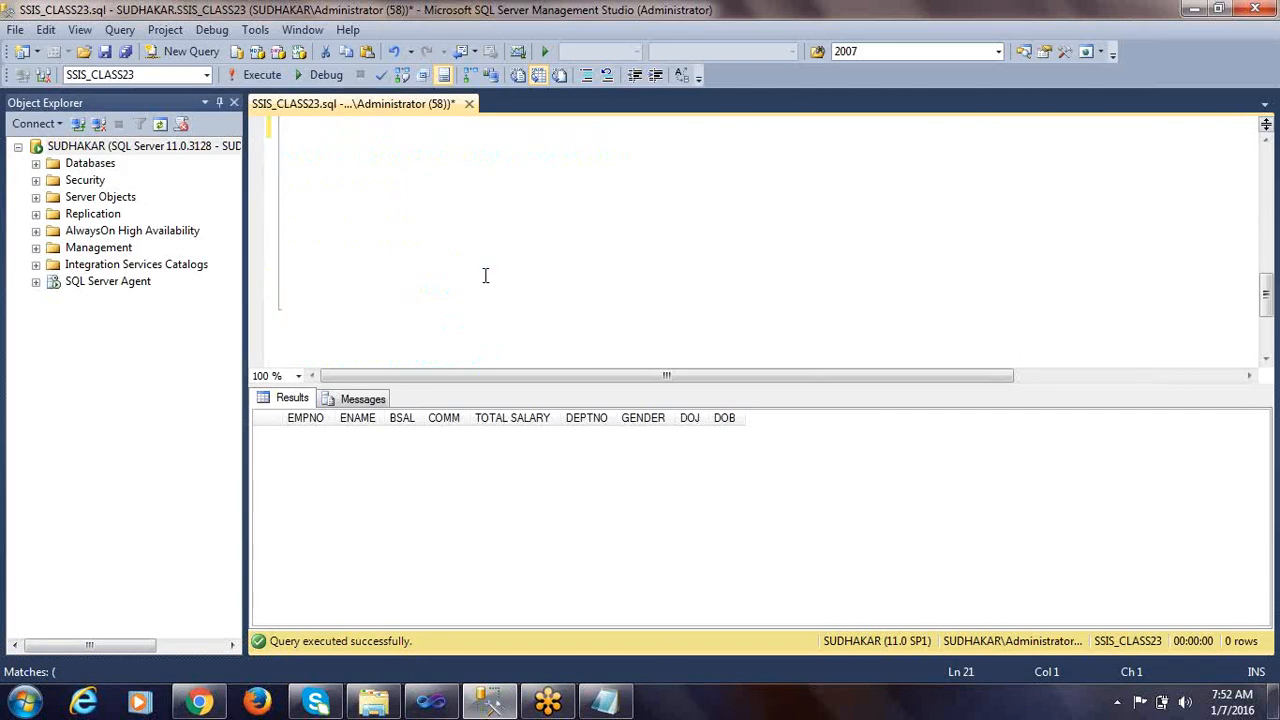
double_click(569, 278)
key(alt+Tab)
click(400, 365)
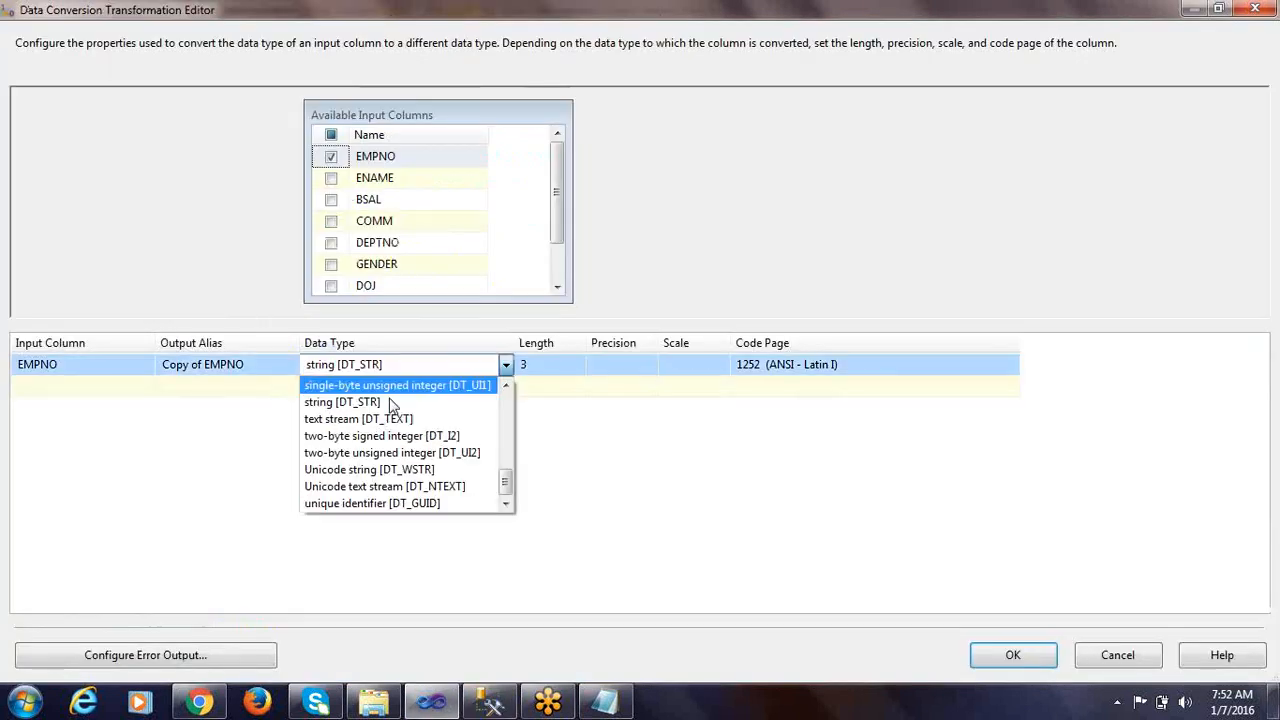
scroll(388, 405, up, 3)
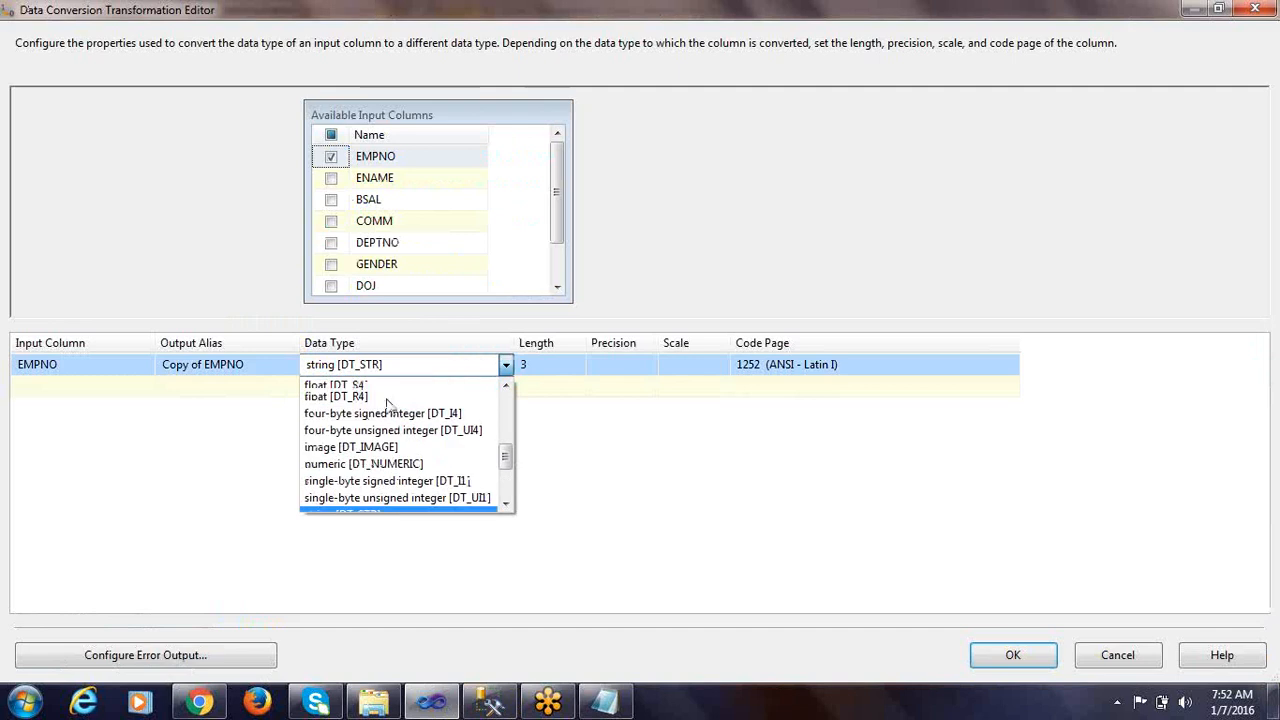
click(474, 421)
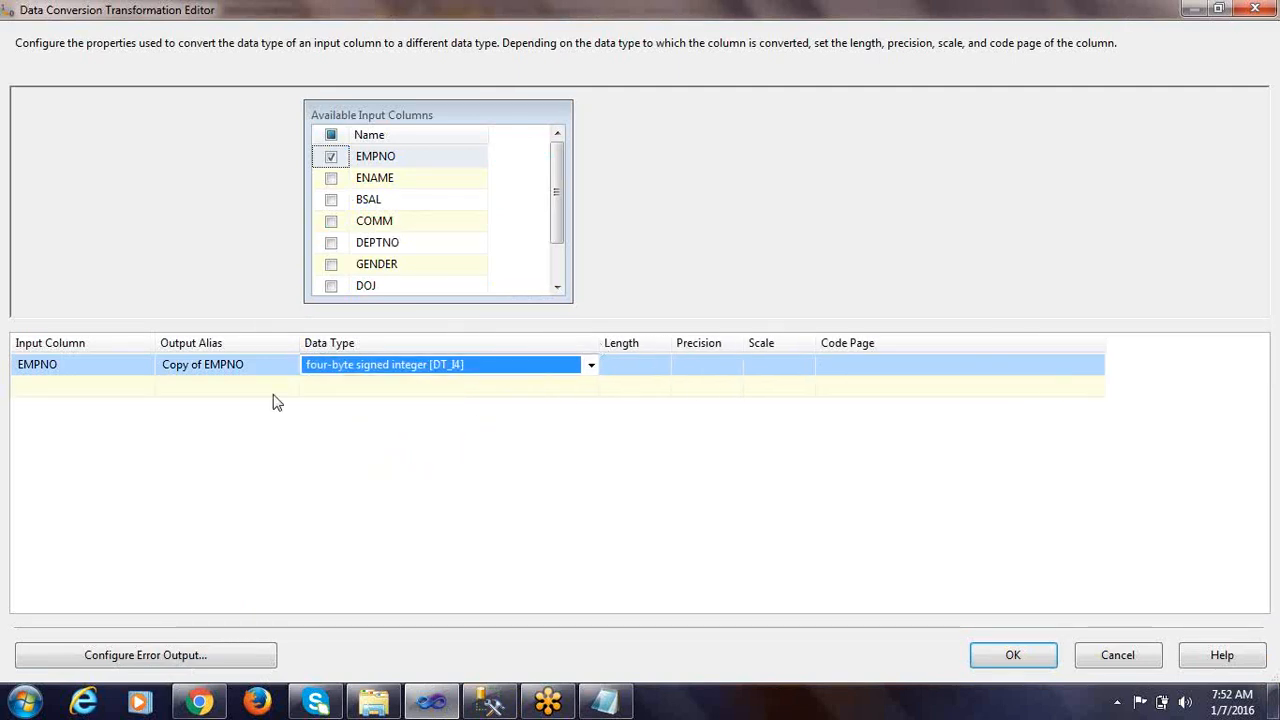
Add ENAME as an input column of the data conversion, keeping string [DT_STR], and set its length to 20
key(alt+Tab)
key(alt+Tab)
click(331, 177)
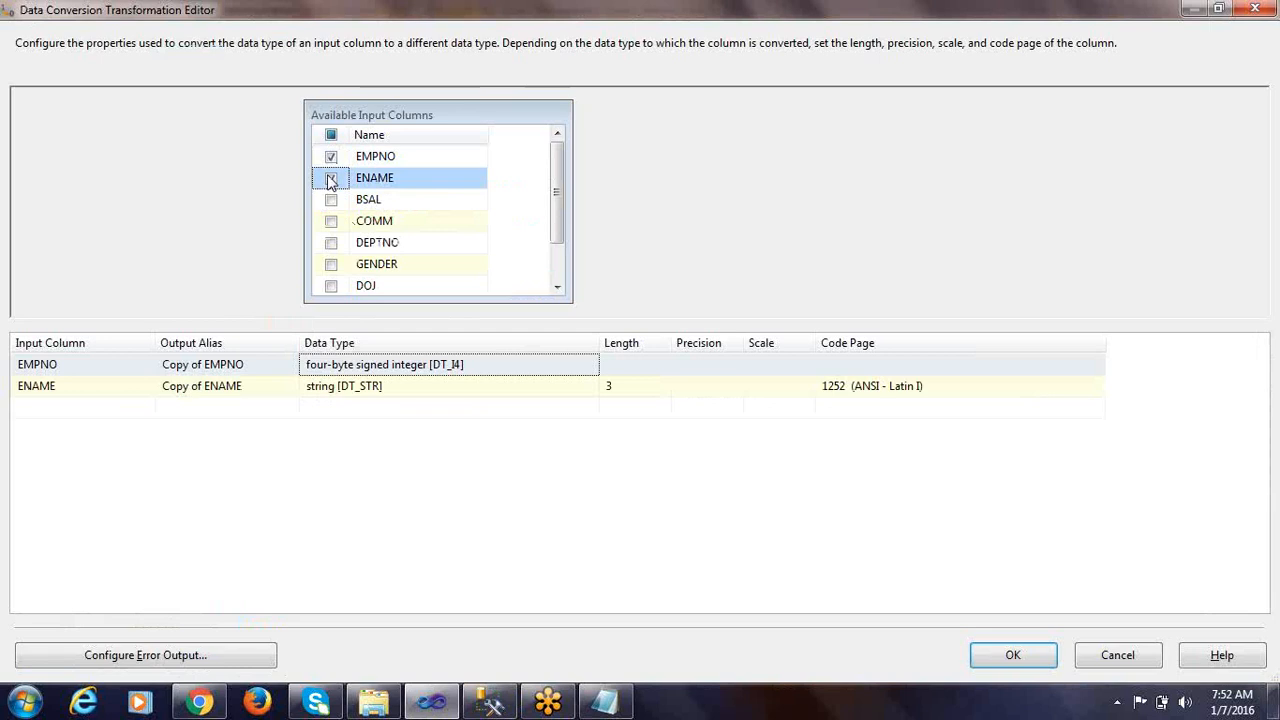
click(409, 388)
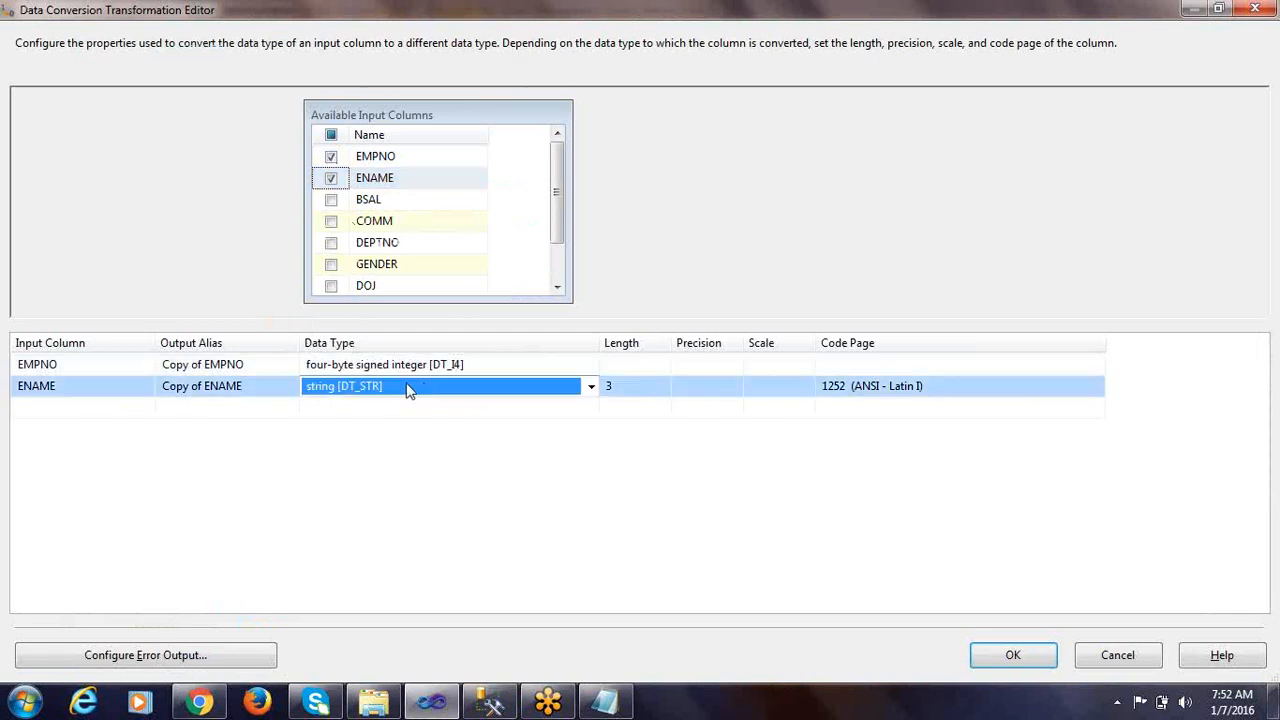
click(423, 390)
click(427, 391)
click(636, 389)
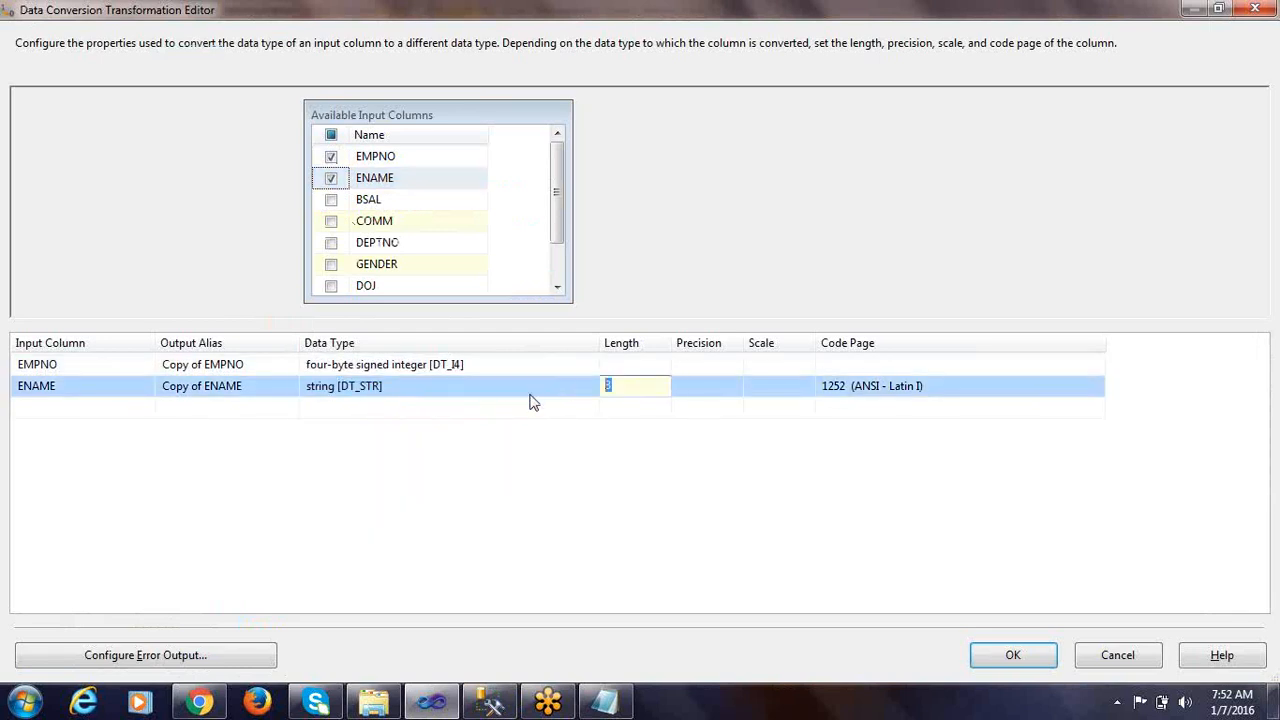
text(20)
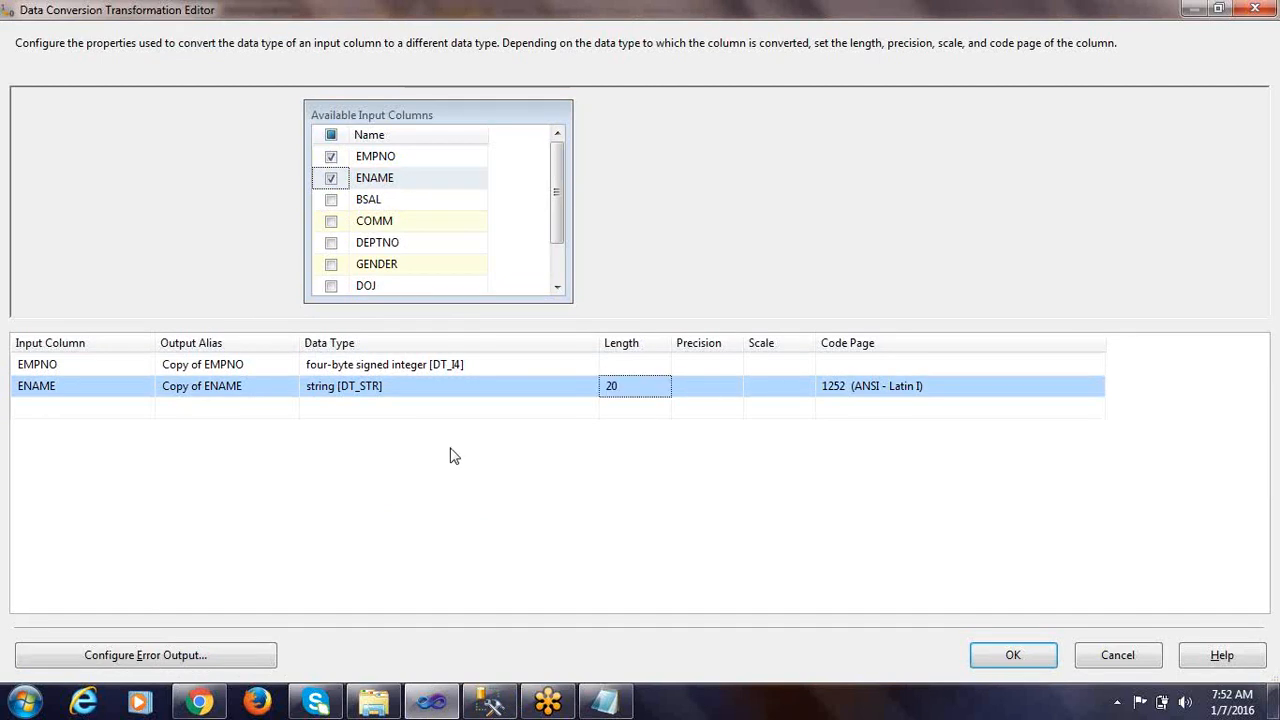
click(552, 410)
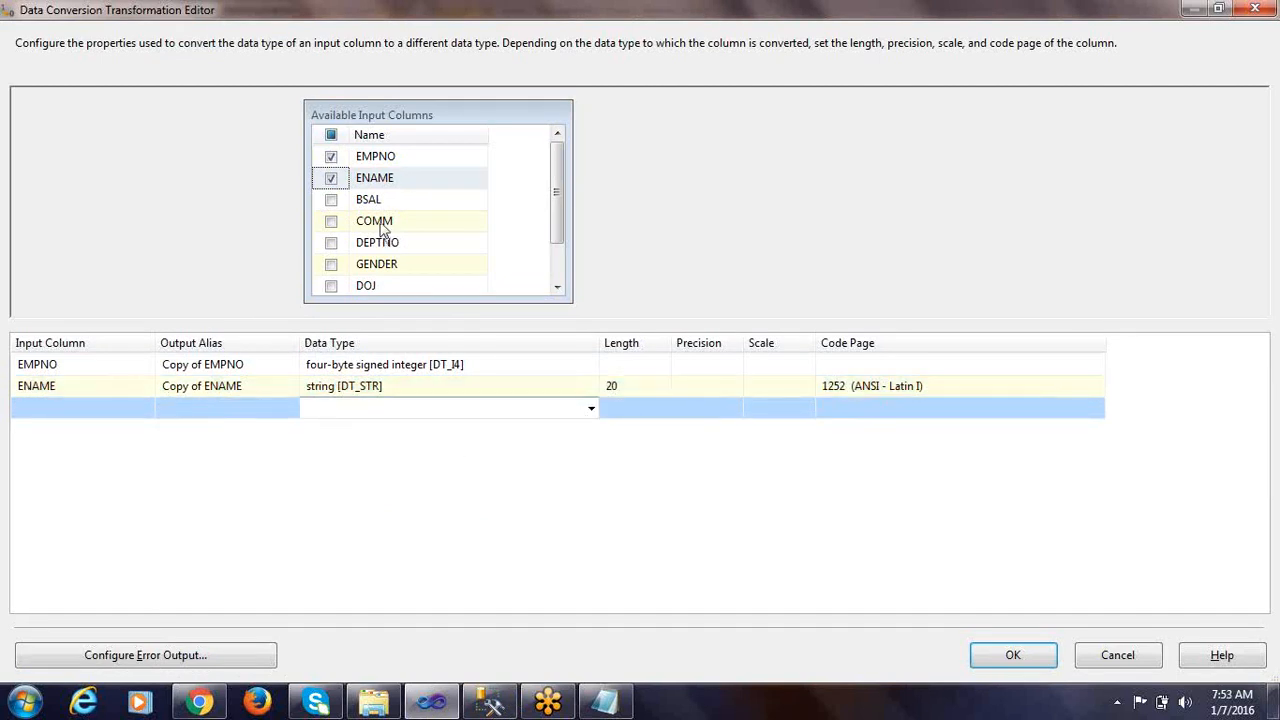
Add BSAL as an input column and set its data type to four-byte signed integer [DT_I4]
click(331, 200)
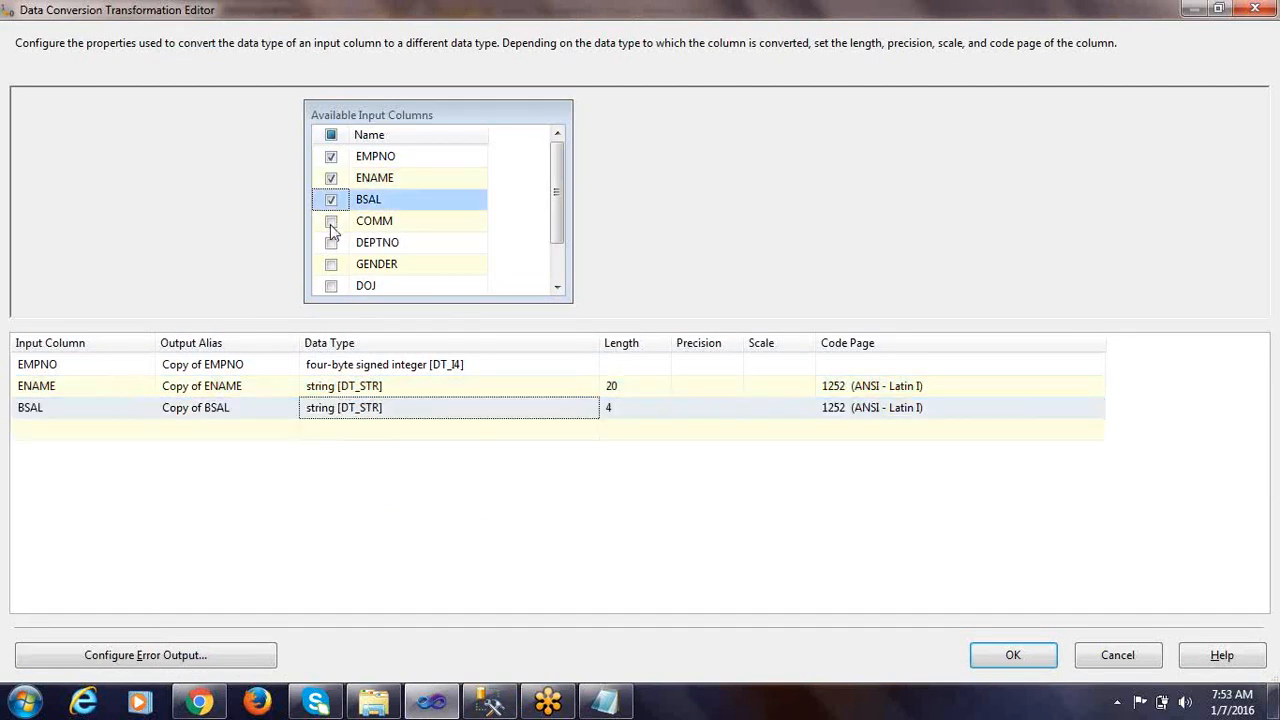
click(566, 412)
click(567, 414)
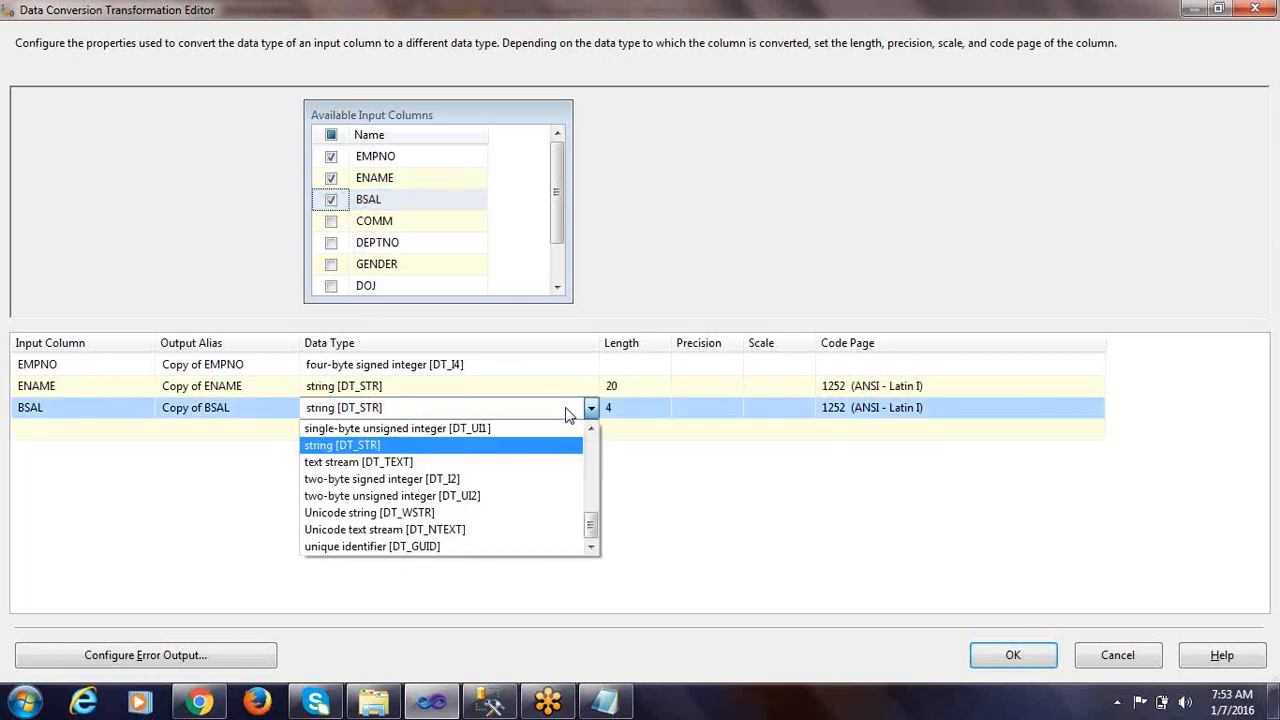
scroll(440, 450, up, 3)
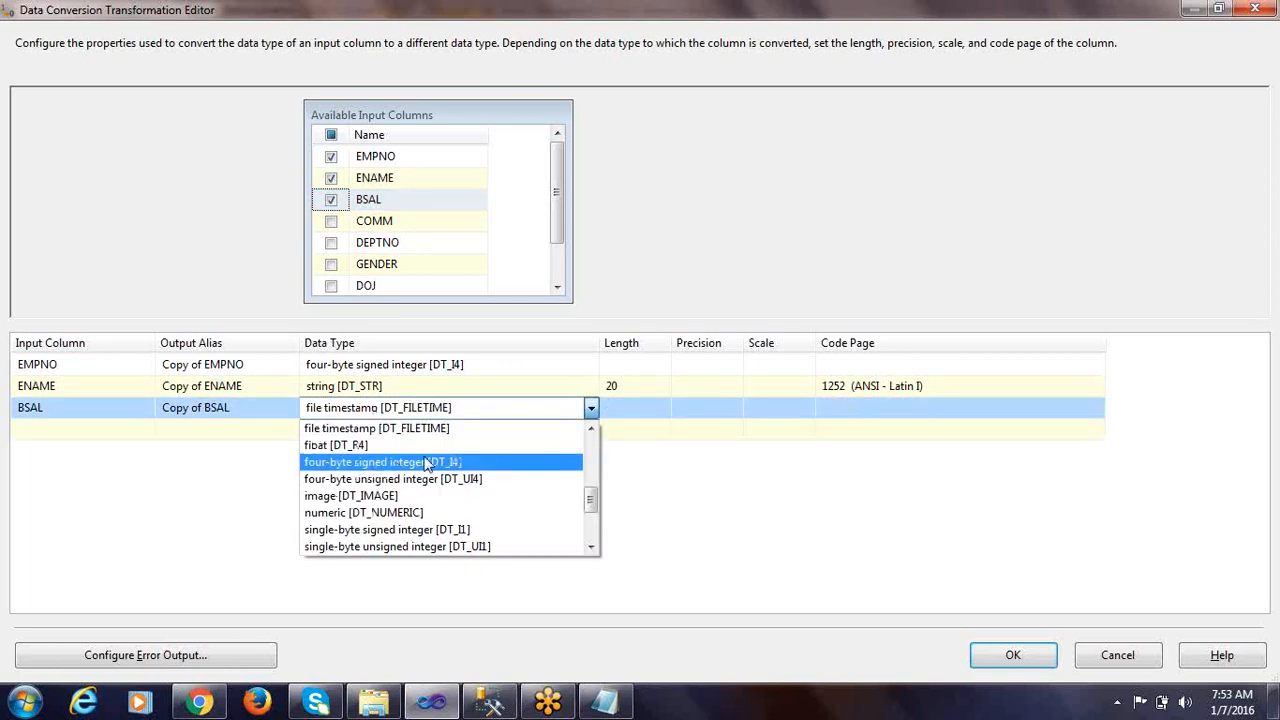
click(423, 464)
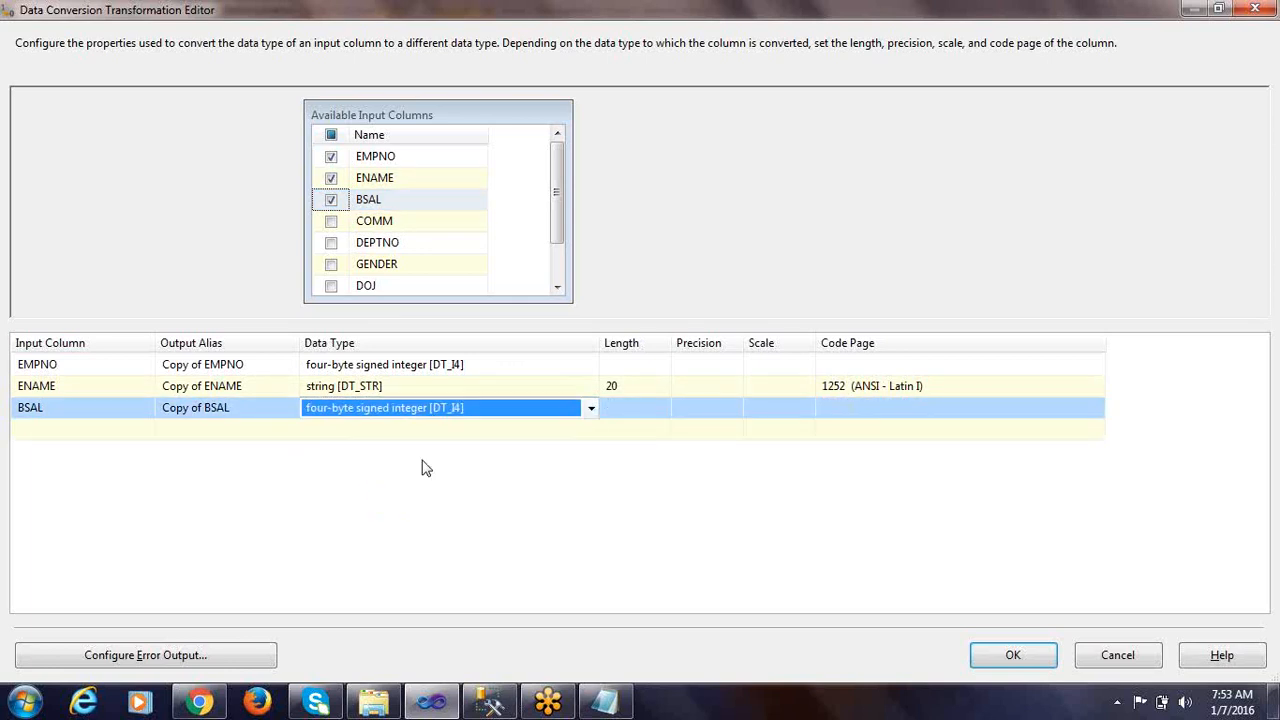
click(552, 509)
Add COMM as an input column, check its type in the table script and convert it to four-byte signed integer [DT_I4]
click(331, 221)
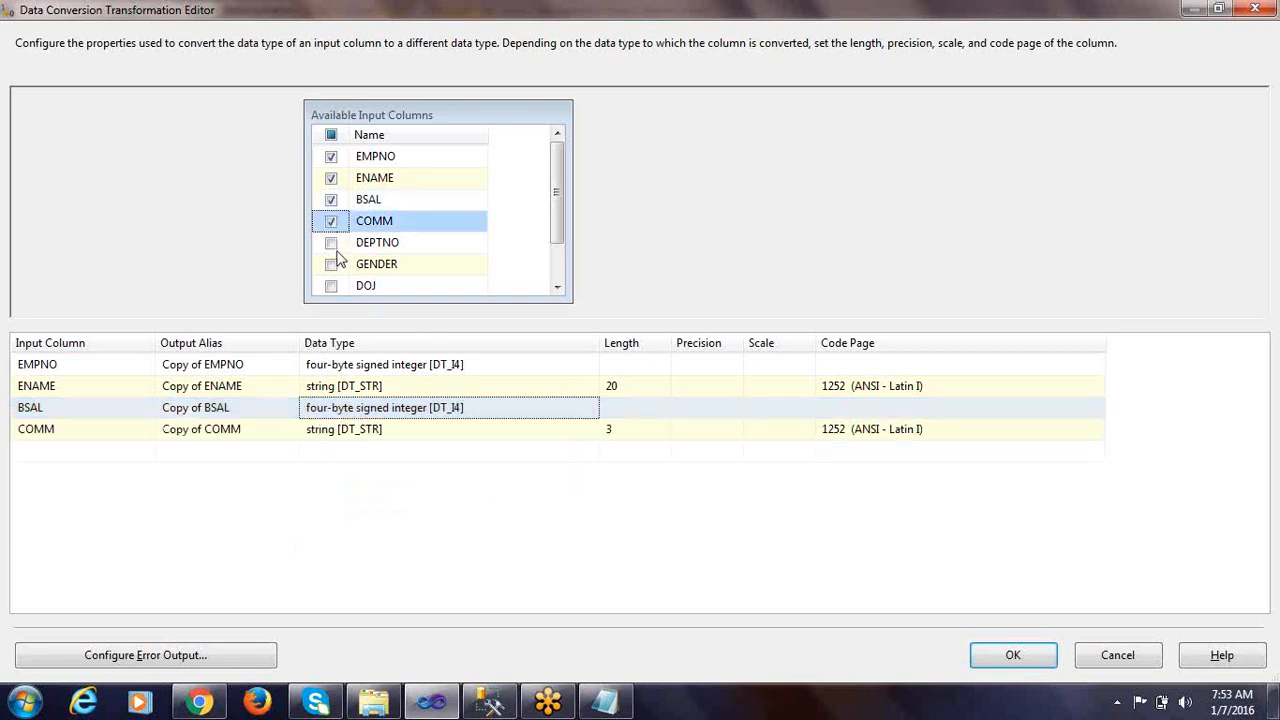
click(429, 430)
key(alt+Tab)
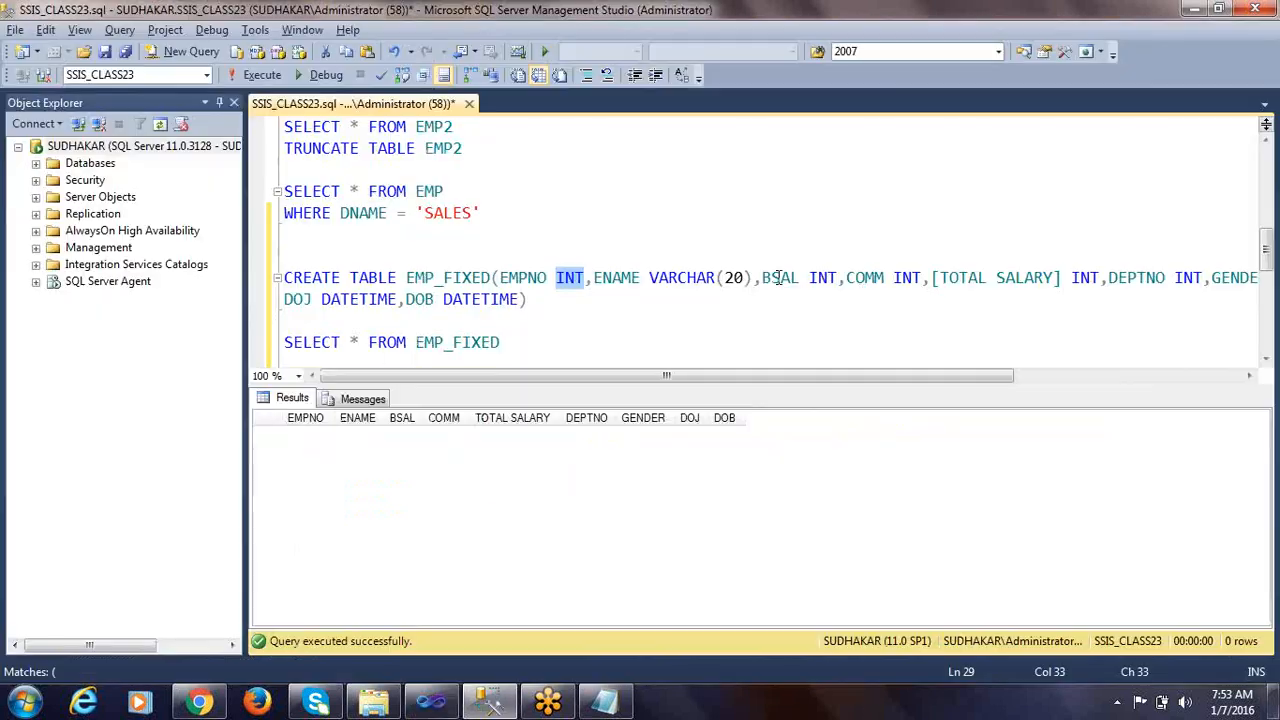
double_click(906, 280)
key(alt+Tab)
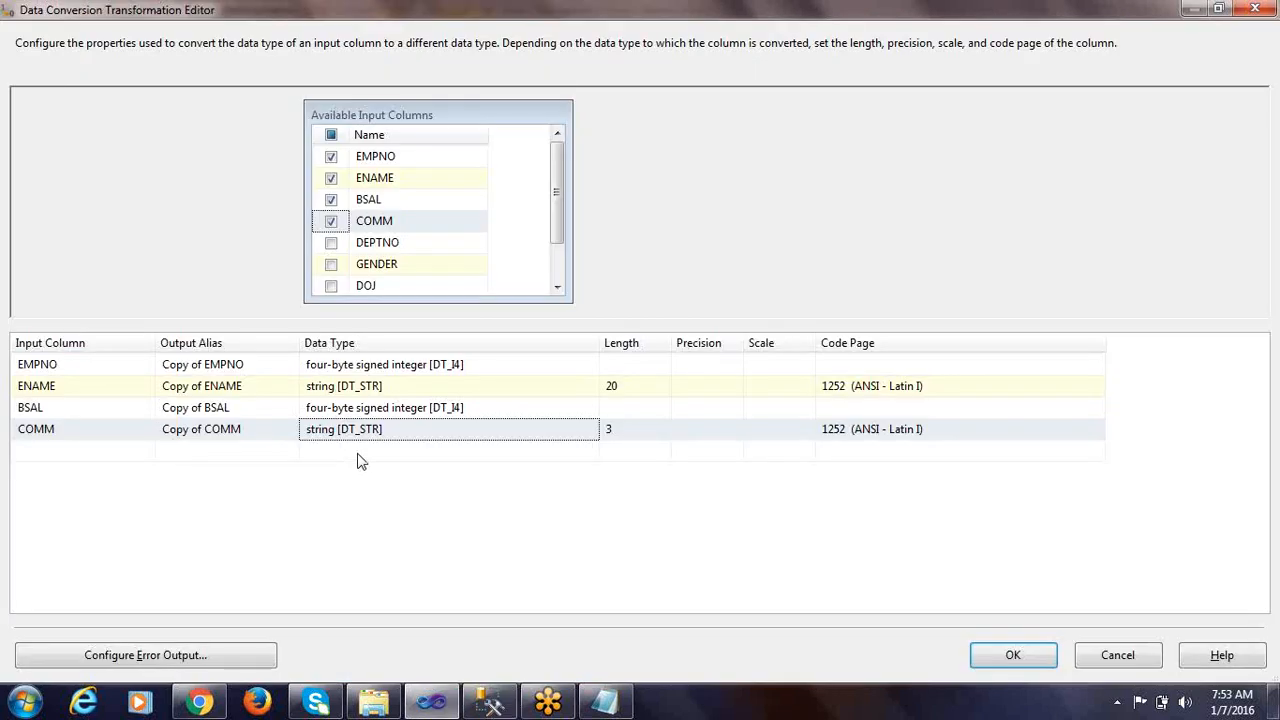
click(449, 437)
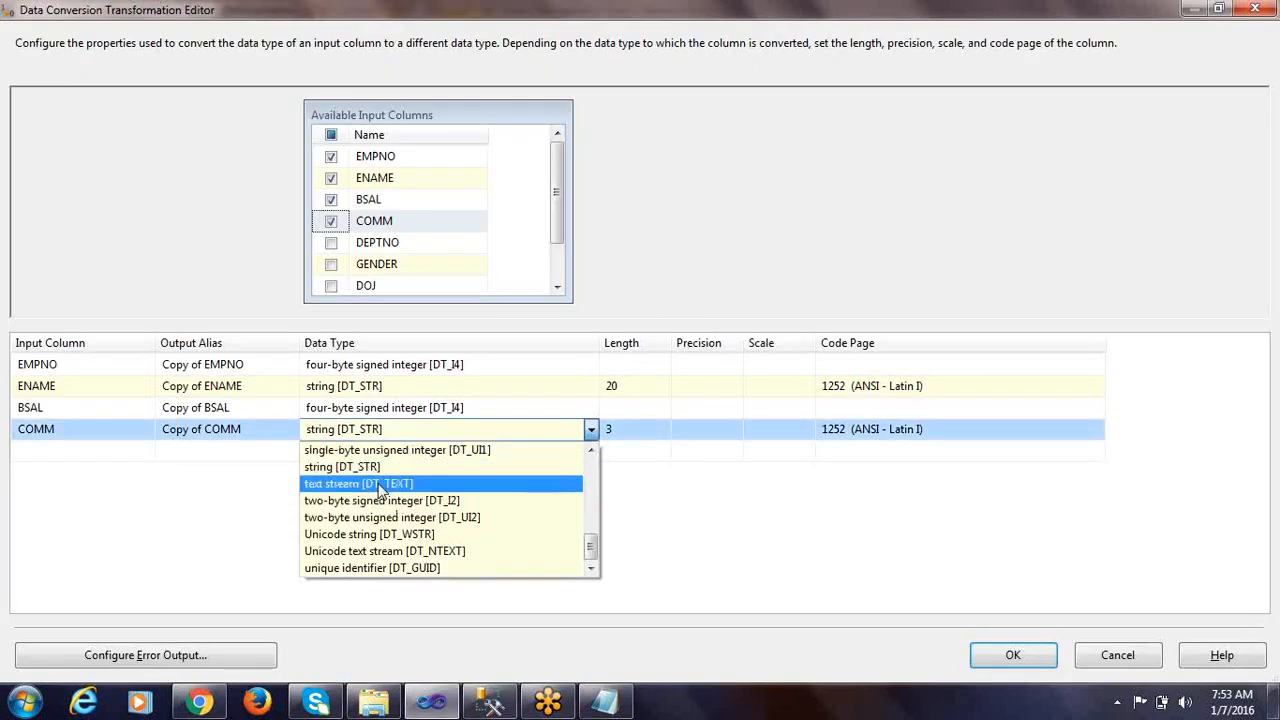
scroll(378, 482, up, 2)
scroll(400, 490, up, 2)
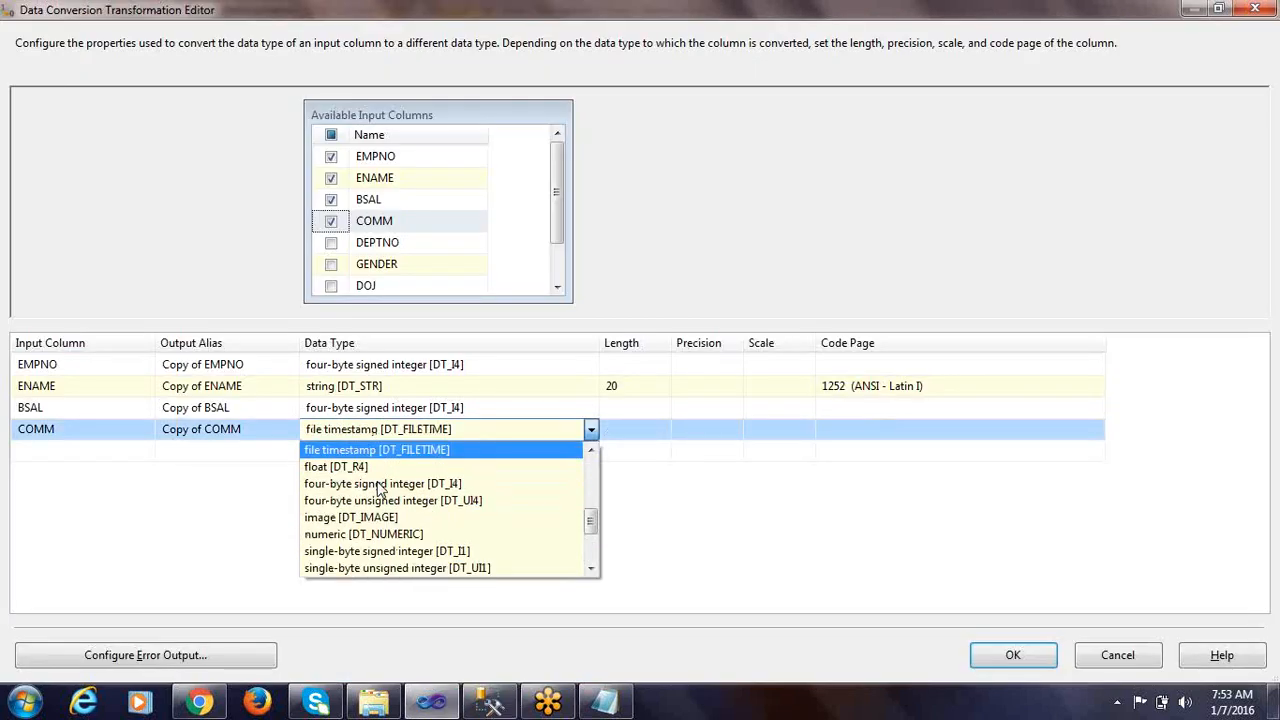
click(490, 486)
Examine the TOTAL SALARY, DEPTNO, GENDER and DOJ columns in the EMP_FIXED create-table script in SQL Server Management Studio
key(alt+Tab)
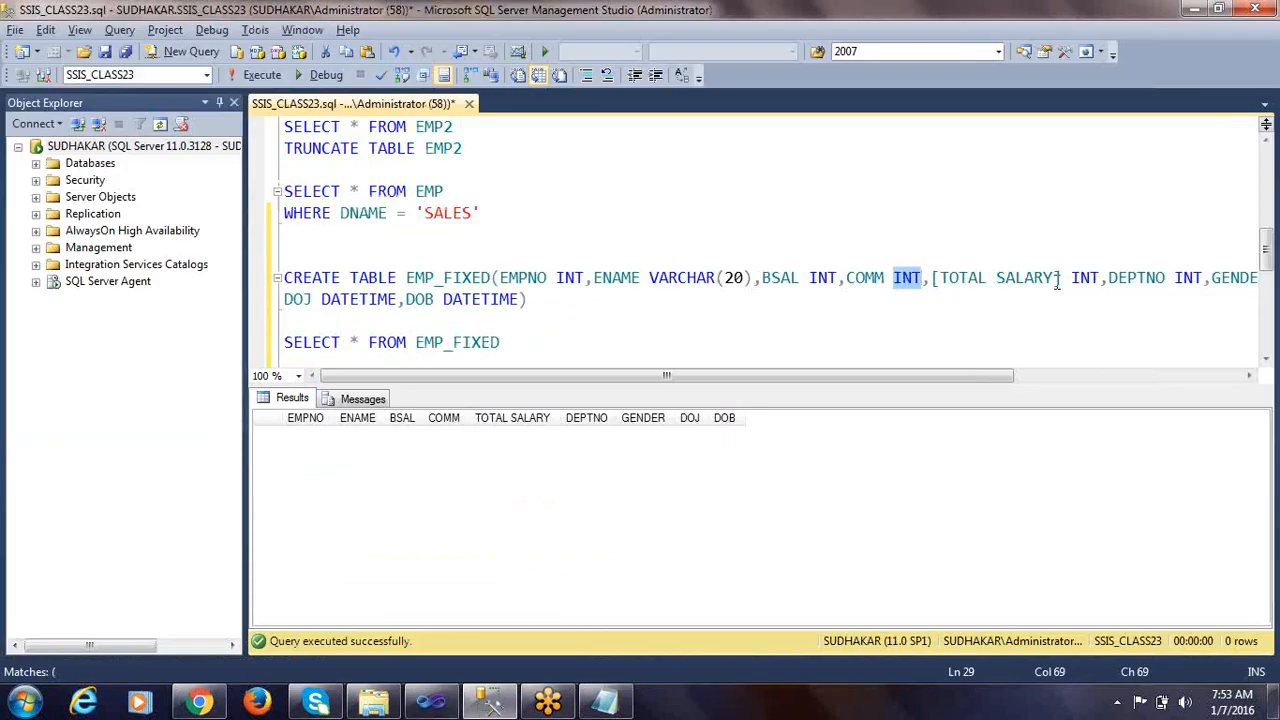
drag(933, 280, 1062, 282)
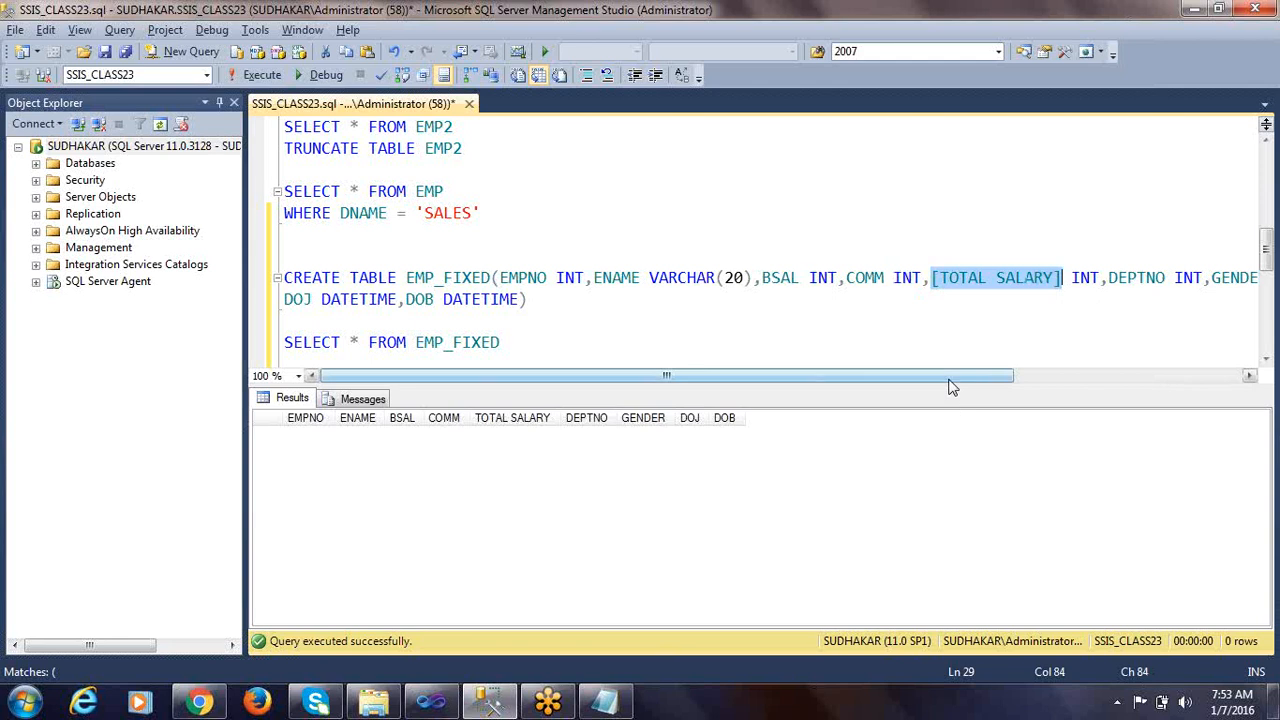
drag(952, 380, 1016, 378)
double_click(1102, 278)
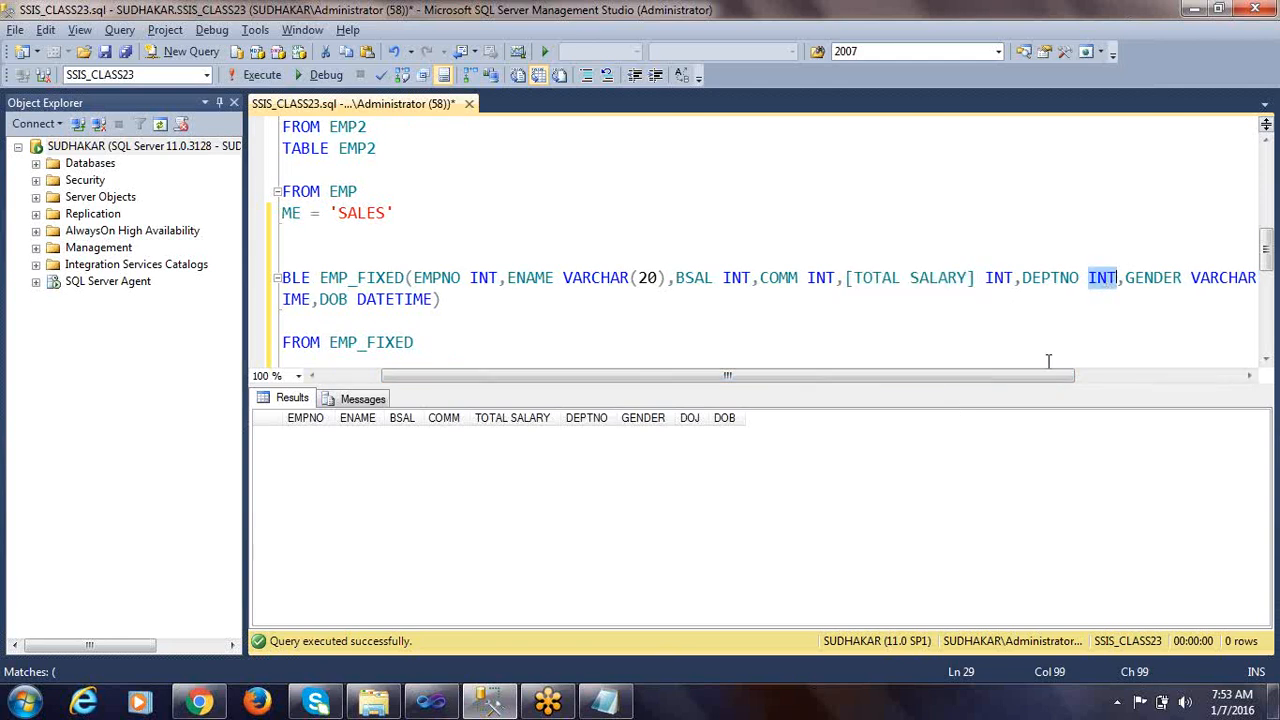
key(alt+Tab)
key(alt+Tab)
double_click(1152, 278)
drag(982, 374, 917, 377)
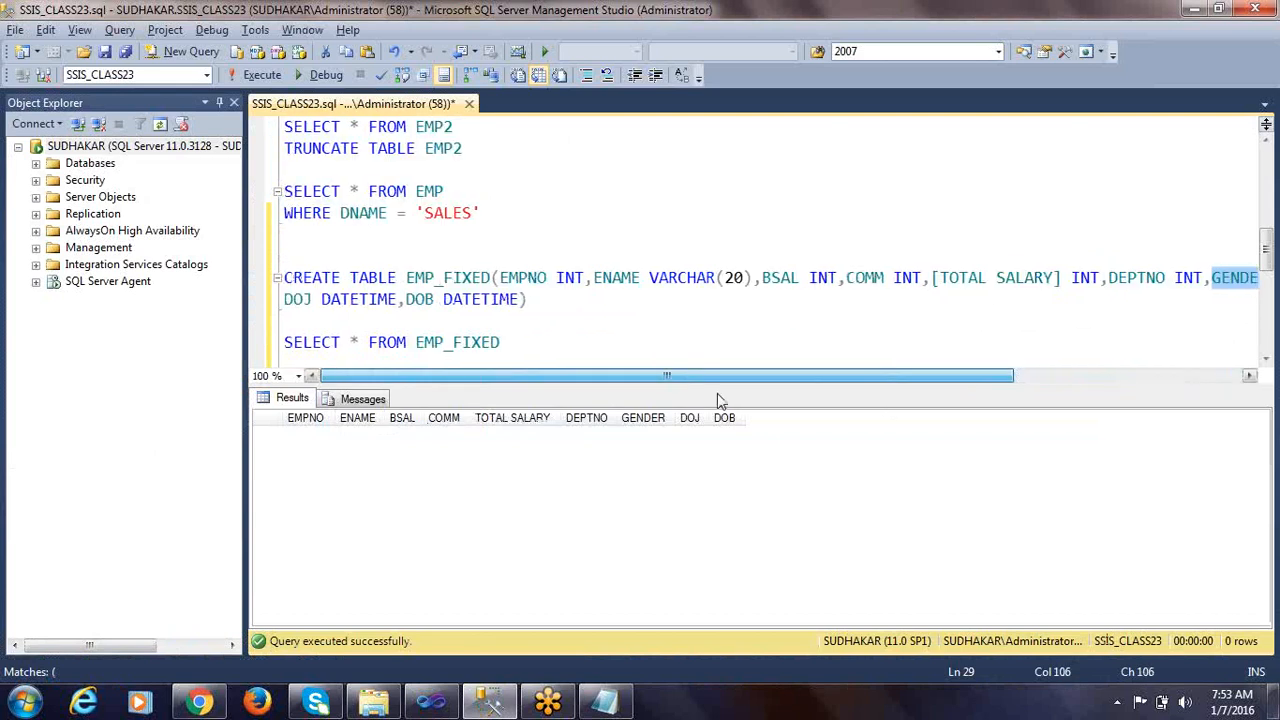
double_click(298, 302)
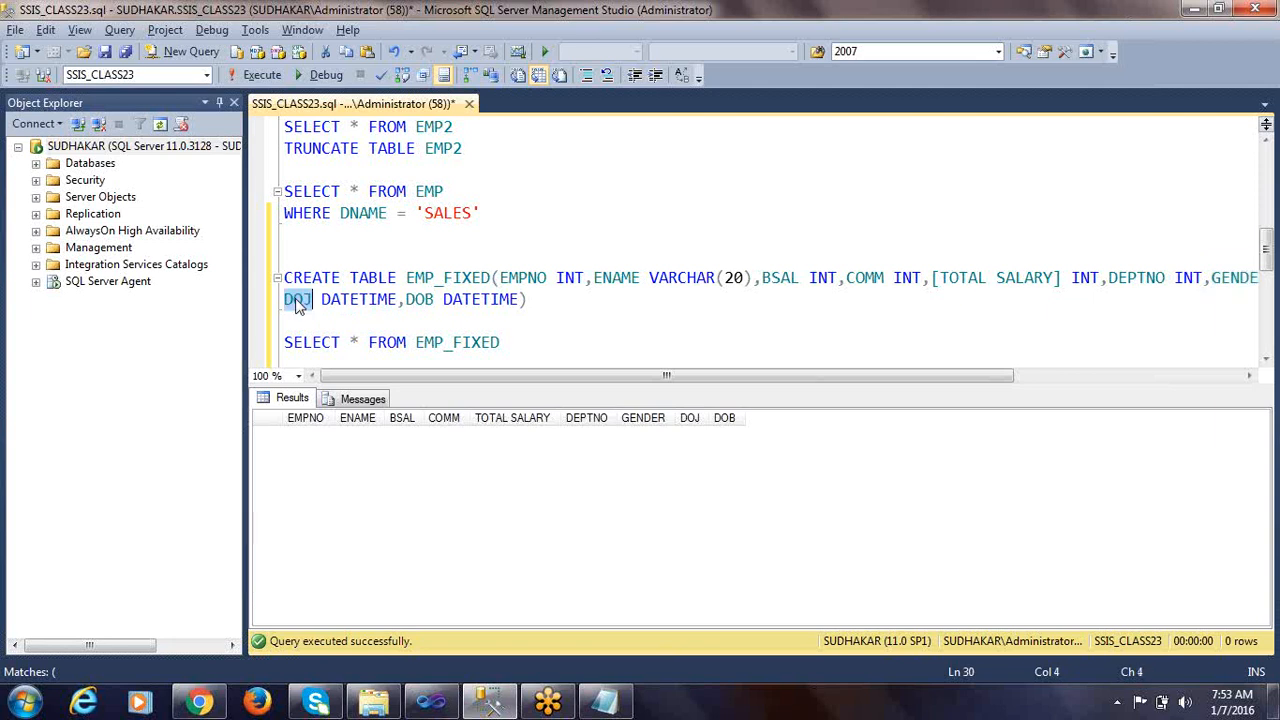
Back in the Data Conversion editor, add DOJ with data type database timestamp [DT_DBTIMESTAMP] and confirm the conversion settings
key(alt+Tab)
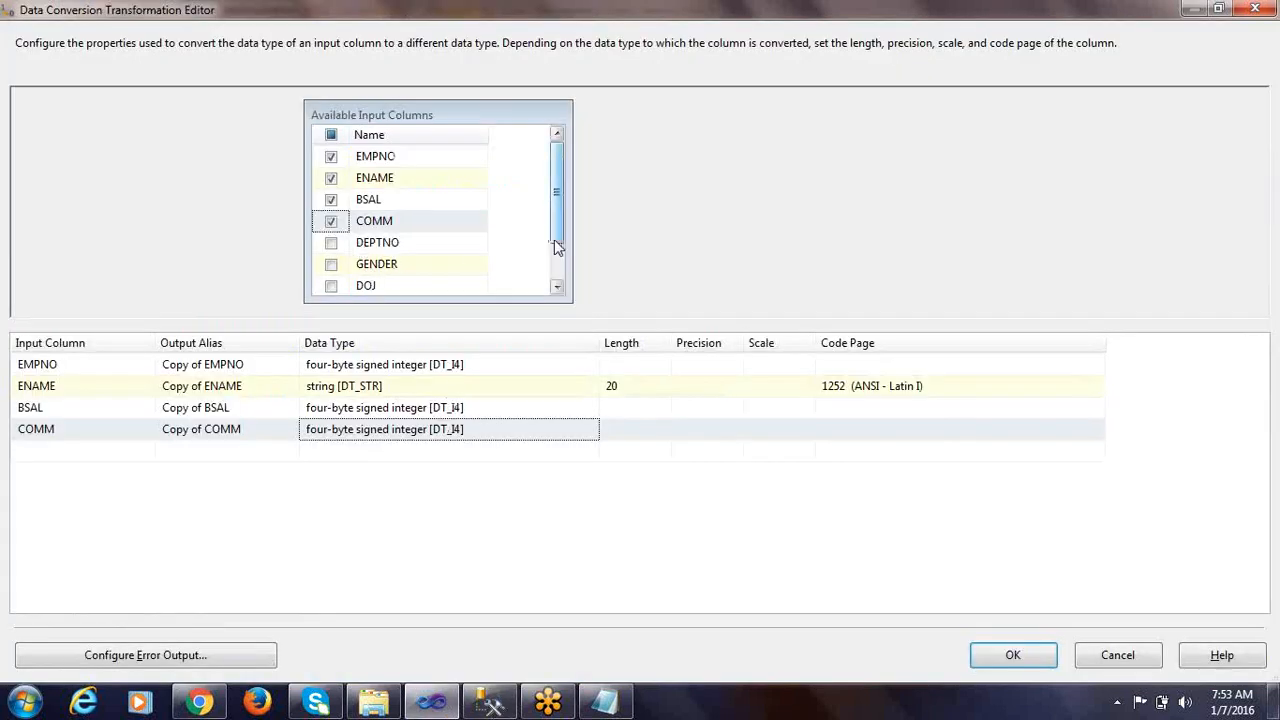
scroll(556, 253, down, 1)
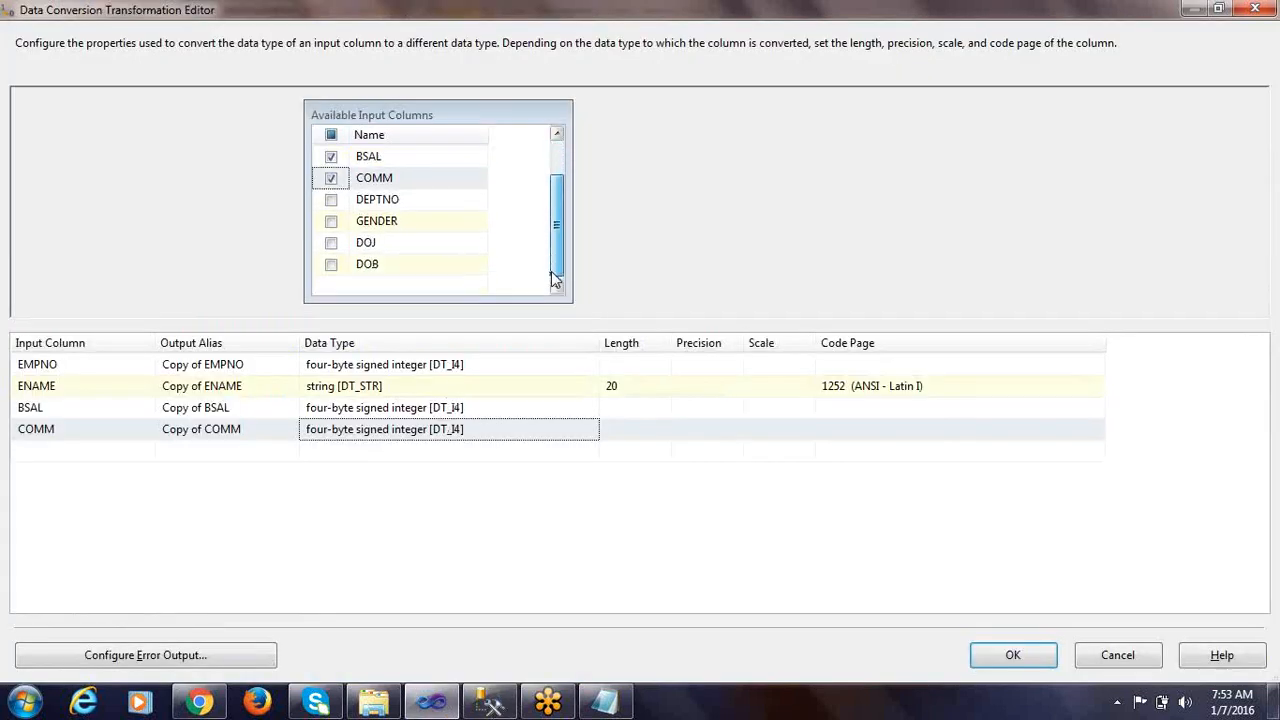
click(331, 243)
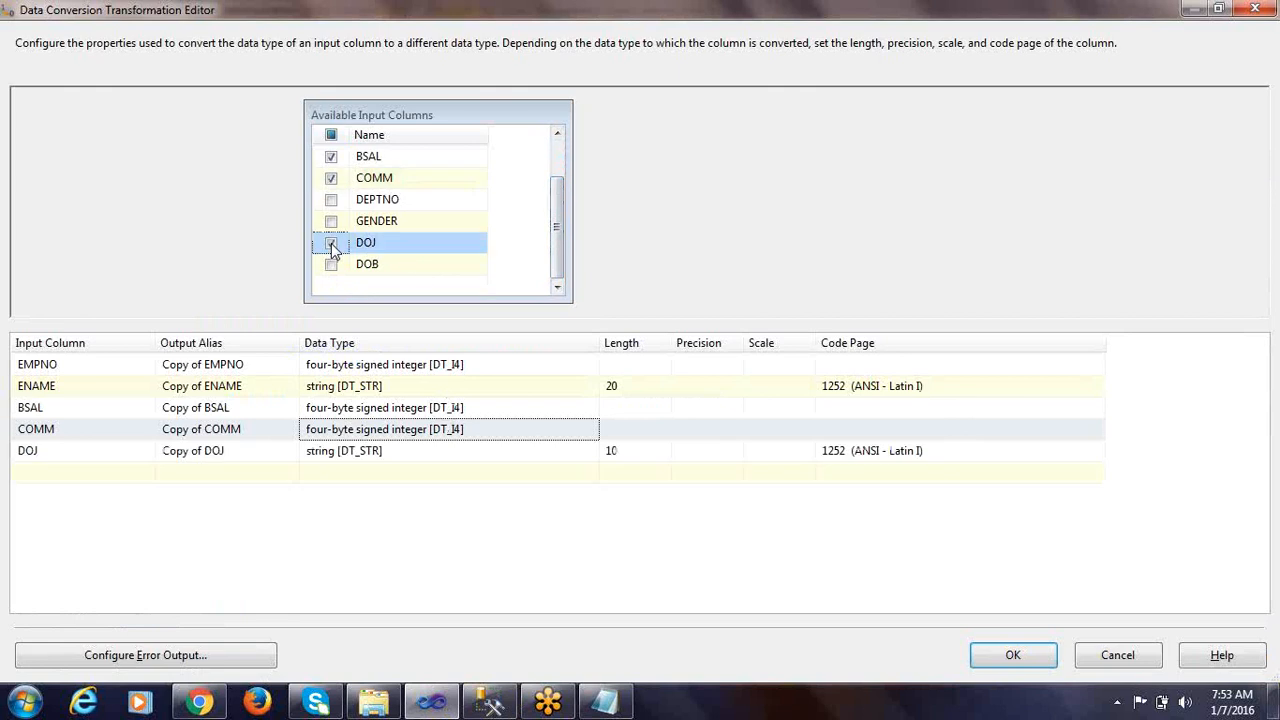
click(436, 456)
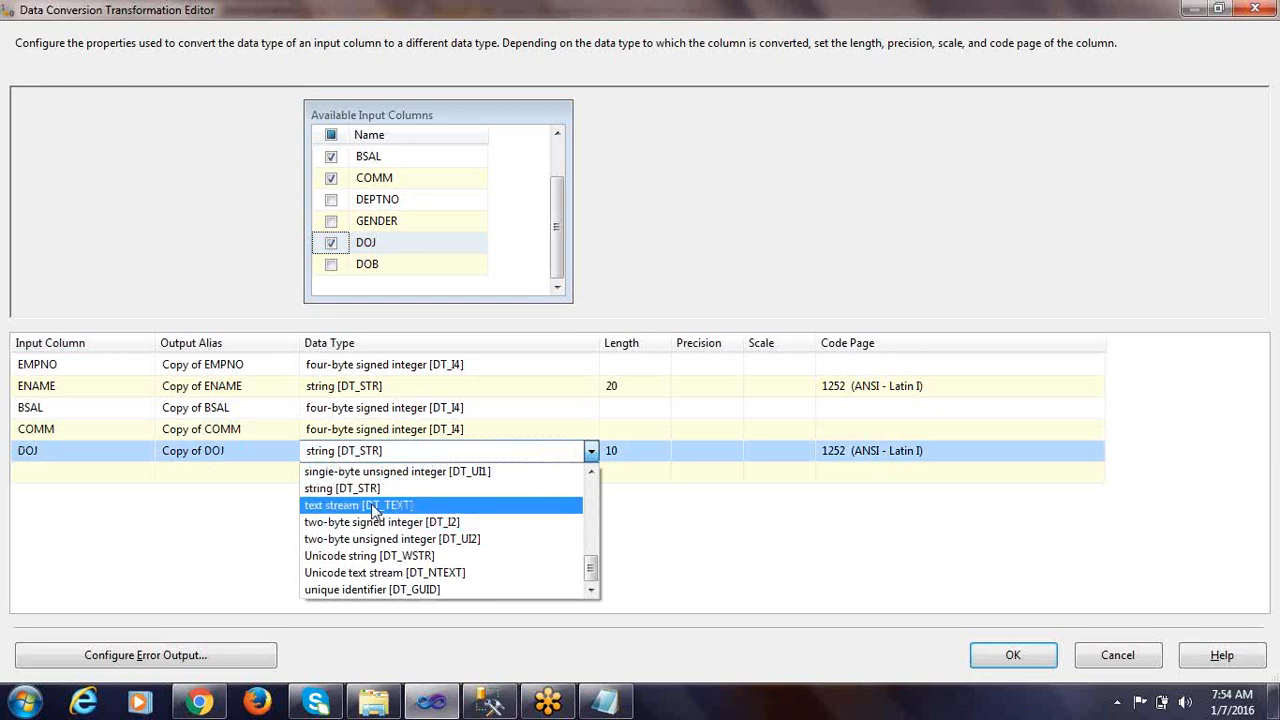
key(d)
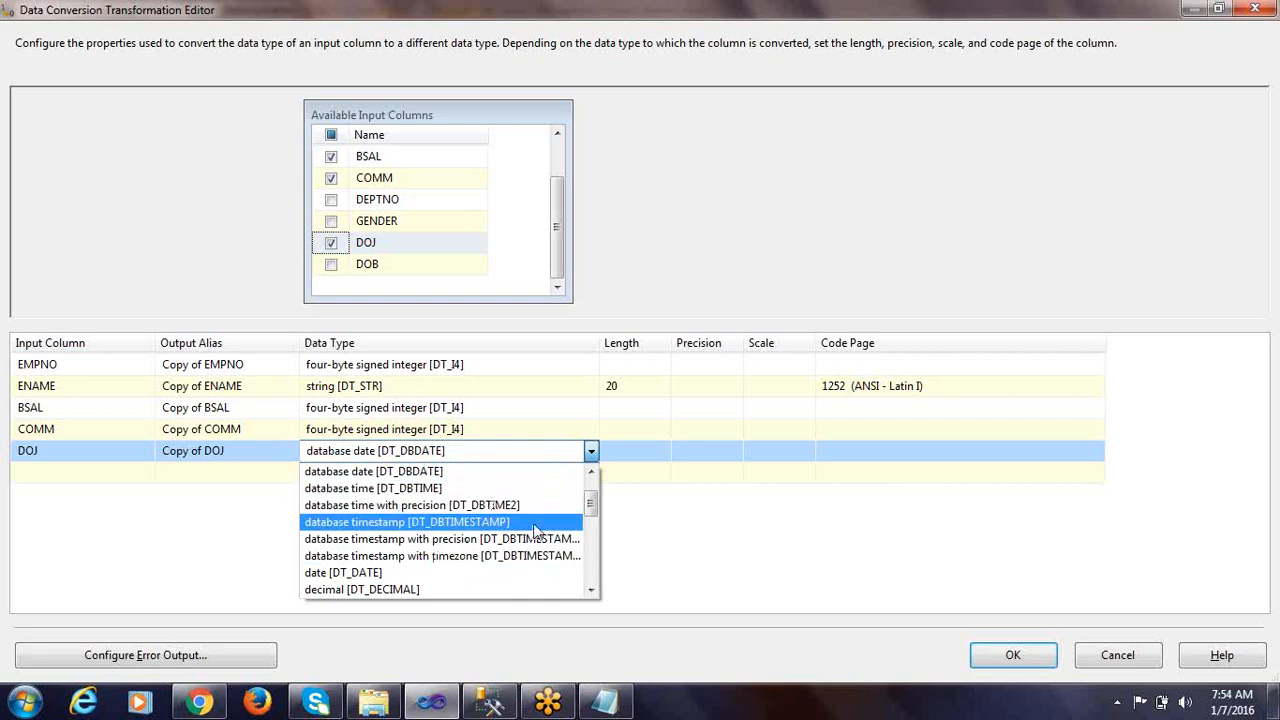
click(480, 526)
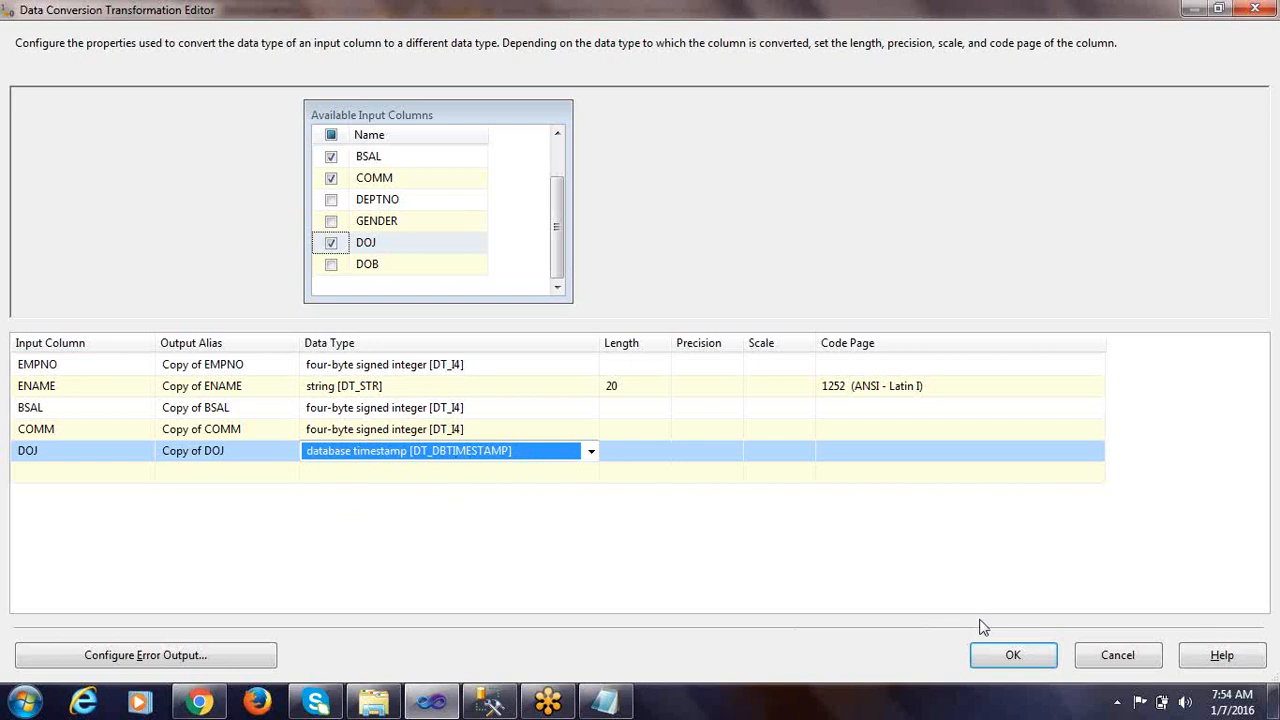
click(996, 653)
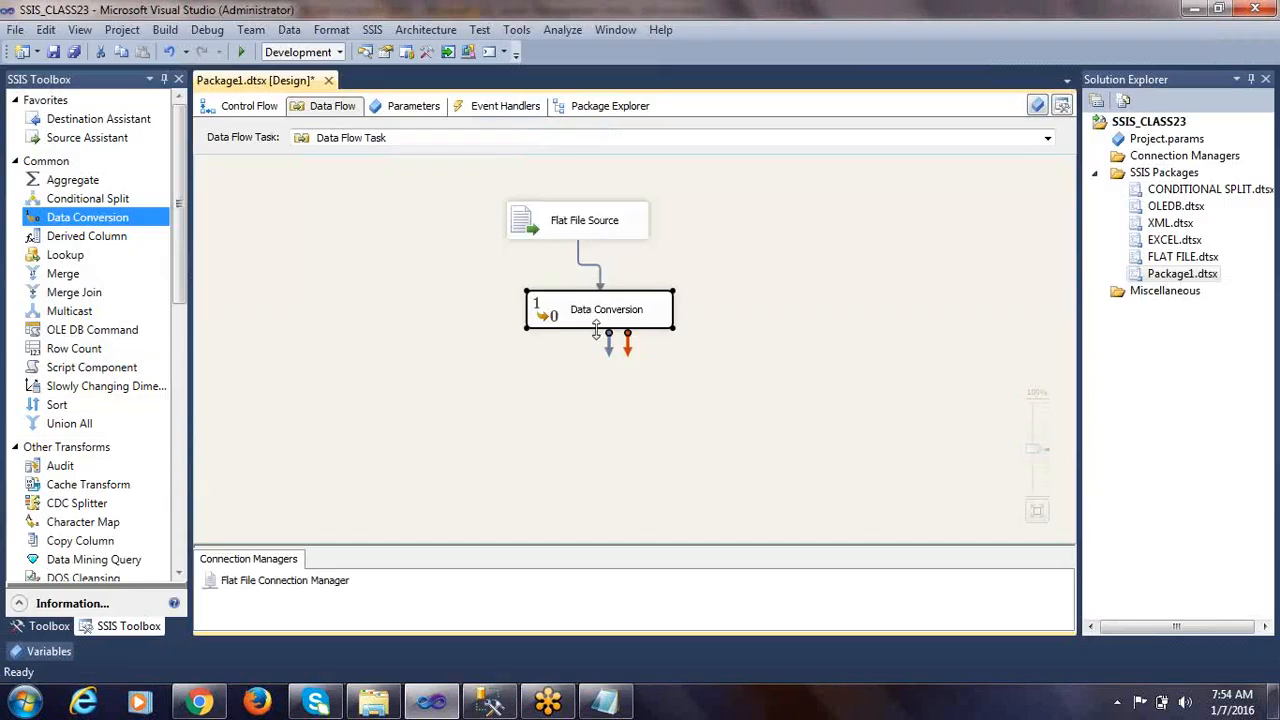
Add a Derived Column transformation below the Data Conversion, connect the Data Conversion output to it and select it
click(400, 443)
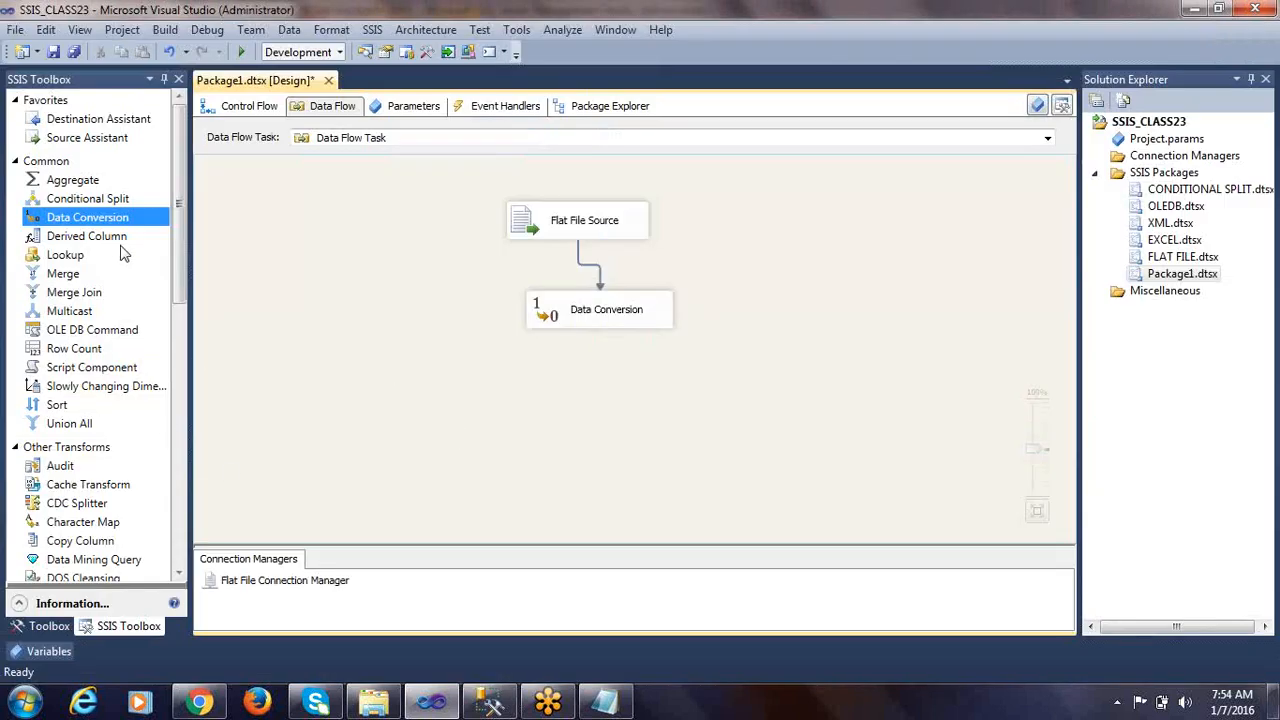
drag(100, 244, 546, 372)
click(608, 325)
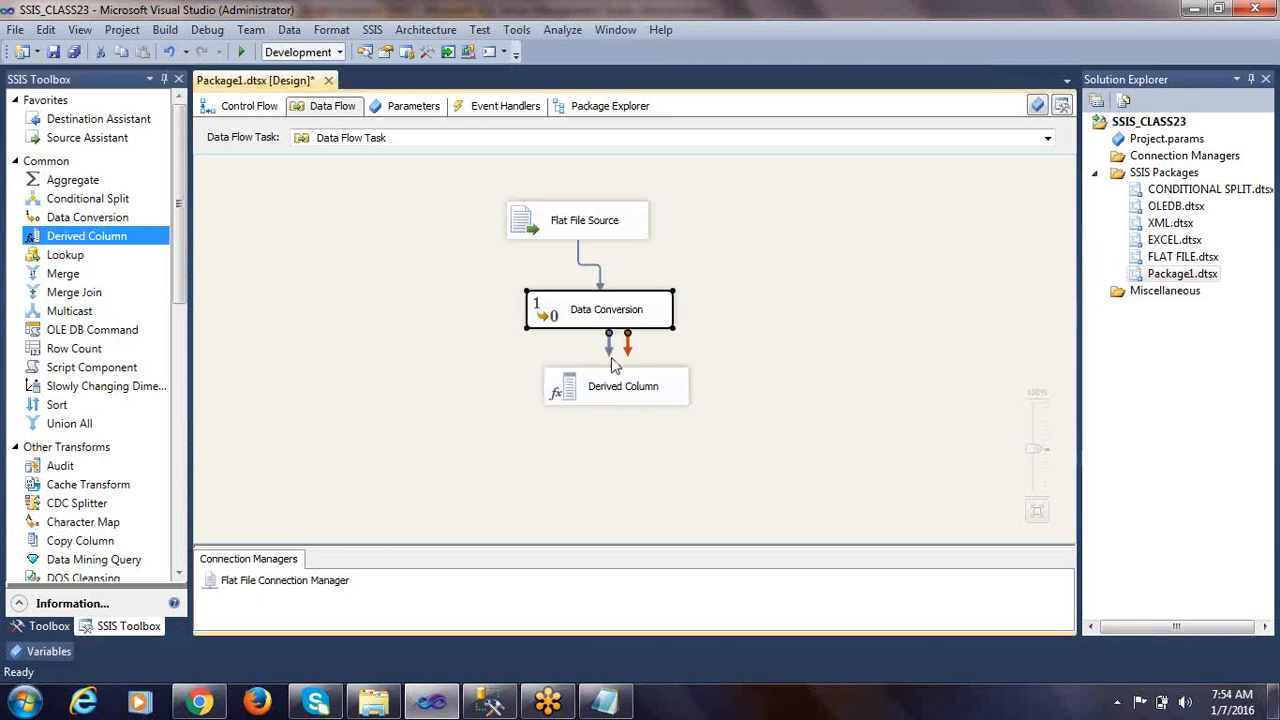
drag(608, 345, 590, 396)
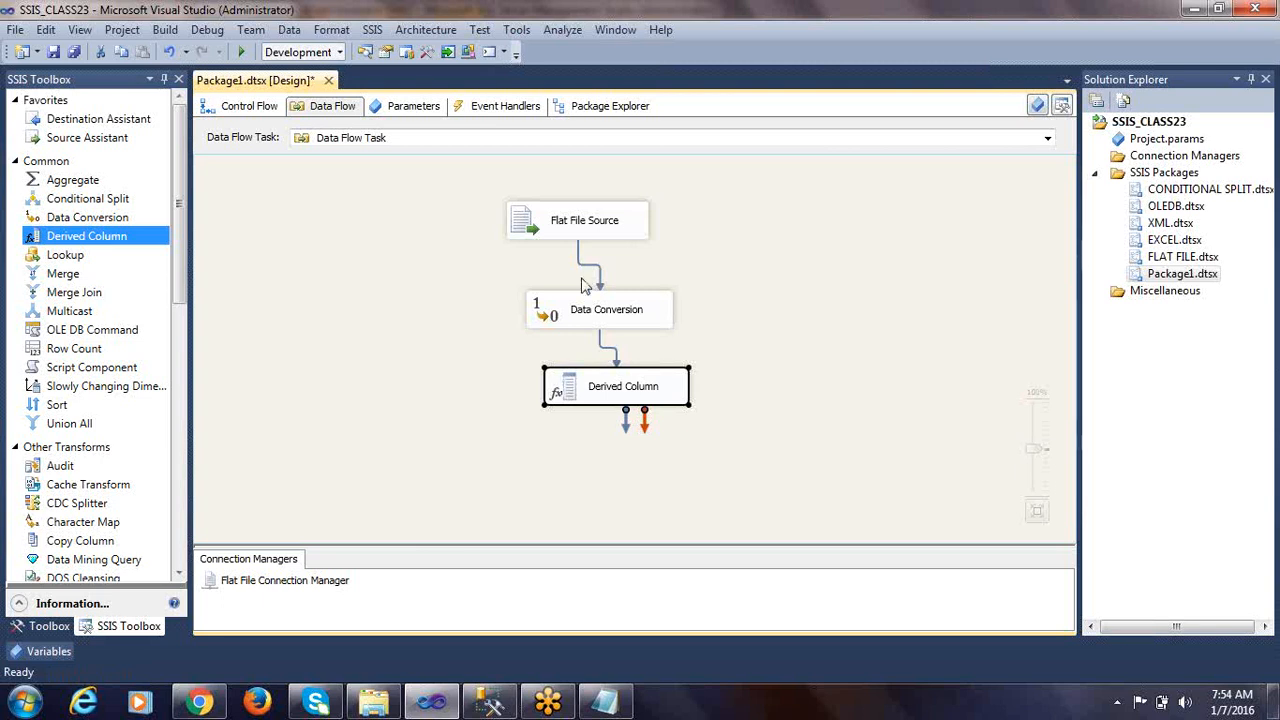
click(550, 310)
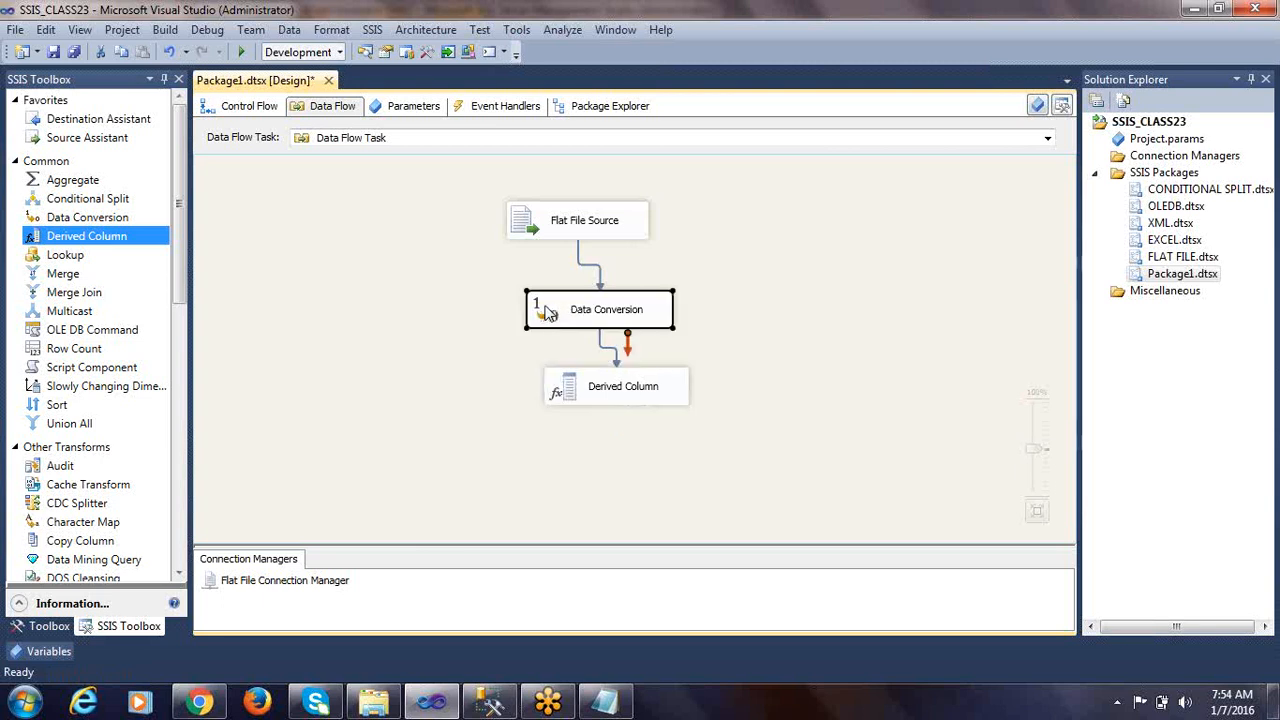
click(569, 390)
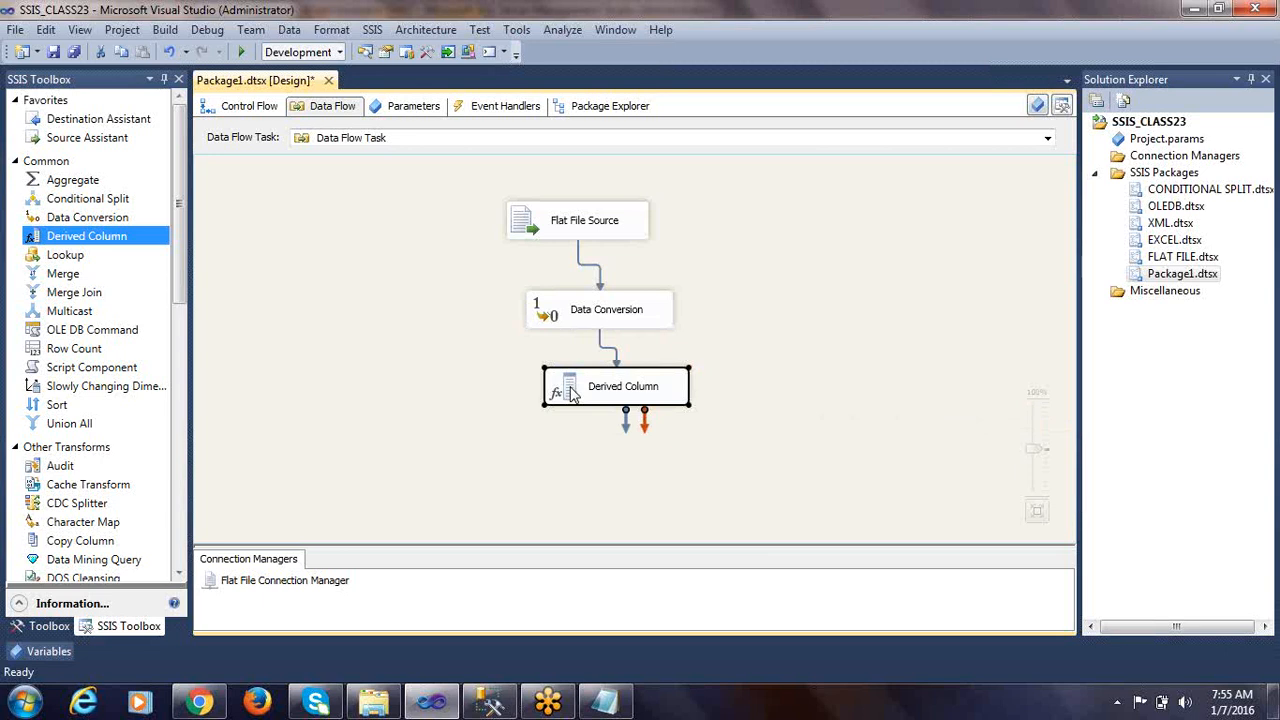
Open the Derived Column editor, expand its available columns and check the TOTAL SALARY rule in the Notepad notes
double_click(572, 393)
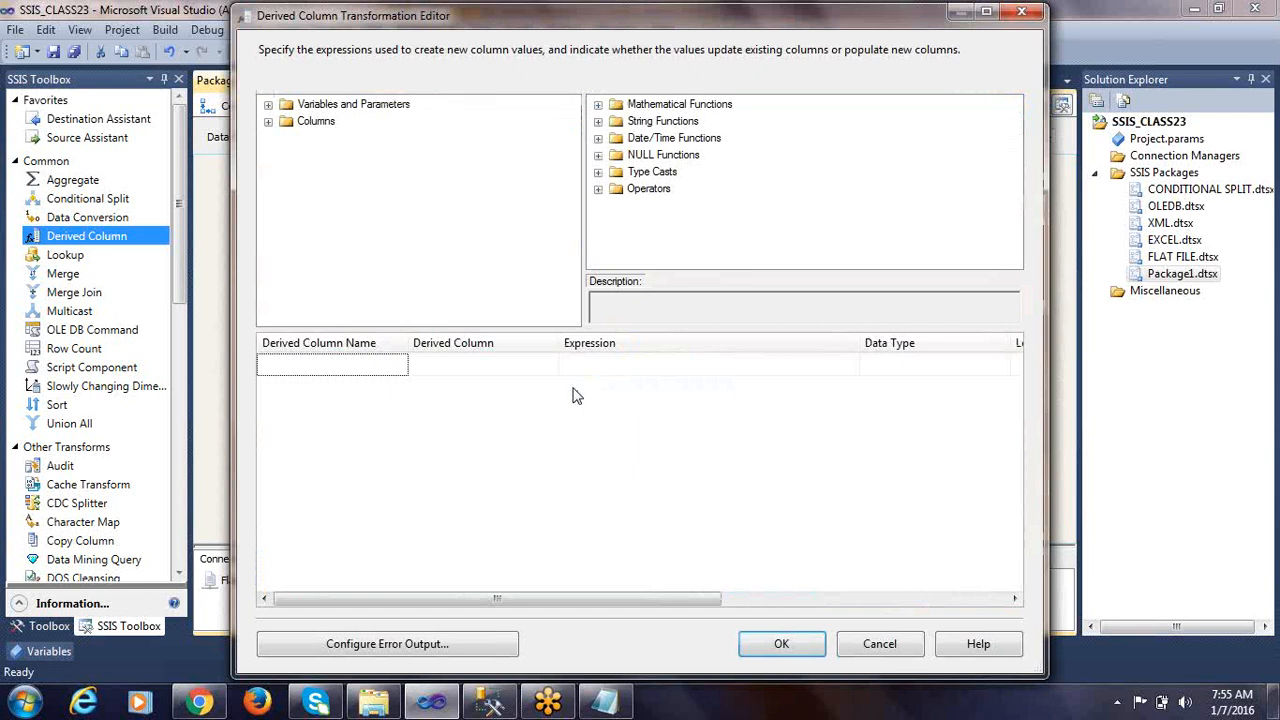
click(604, 702)
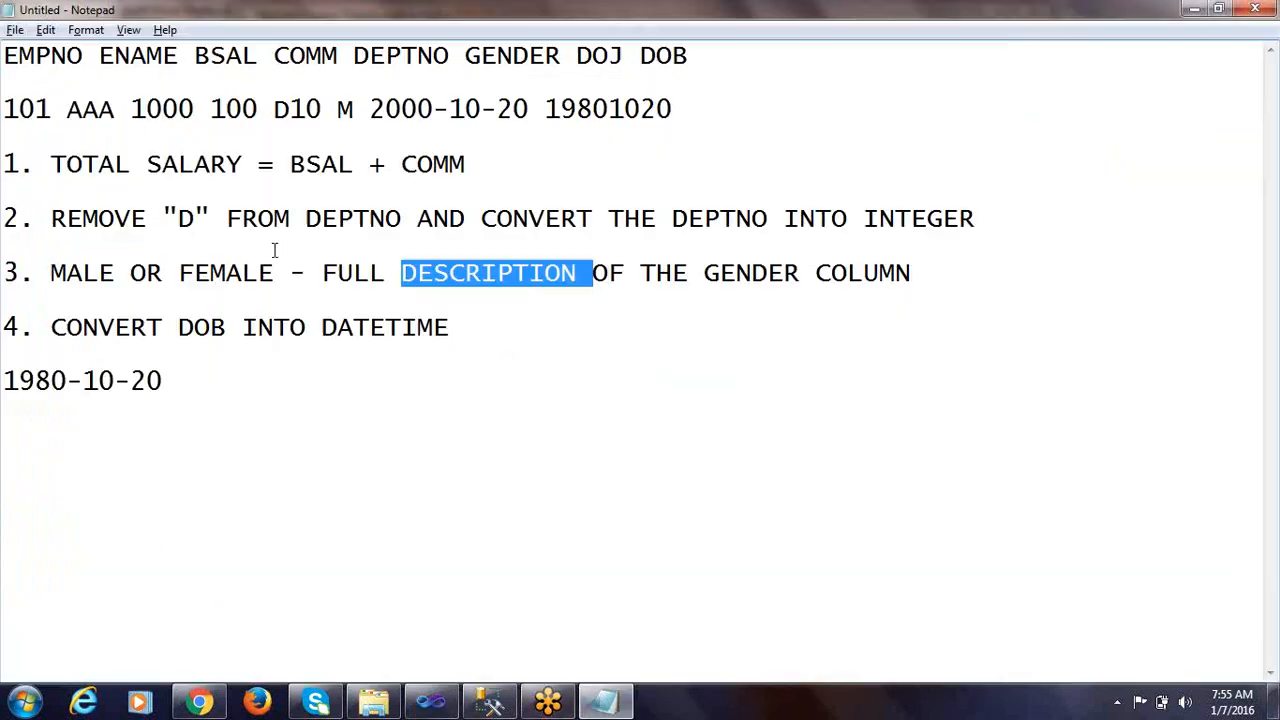
drag(51, 165, 243, 168)
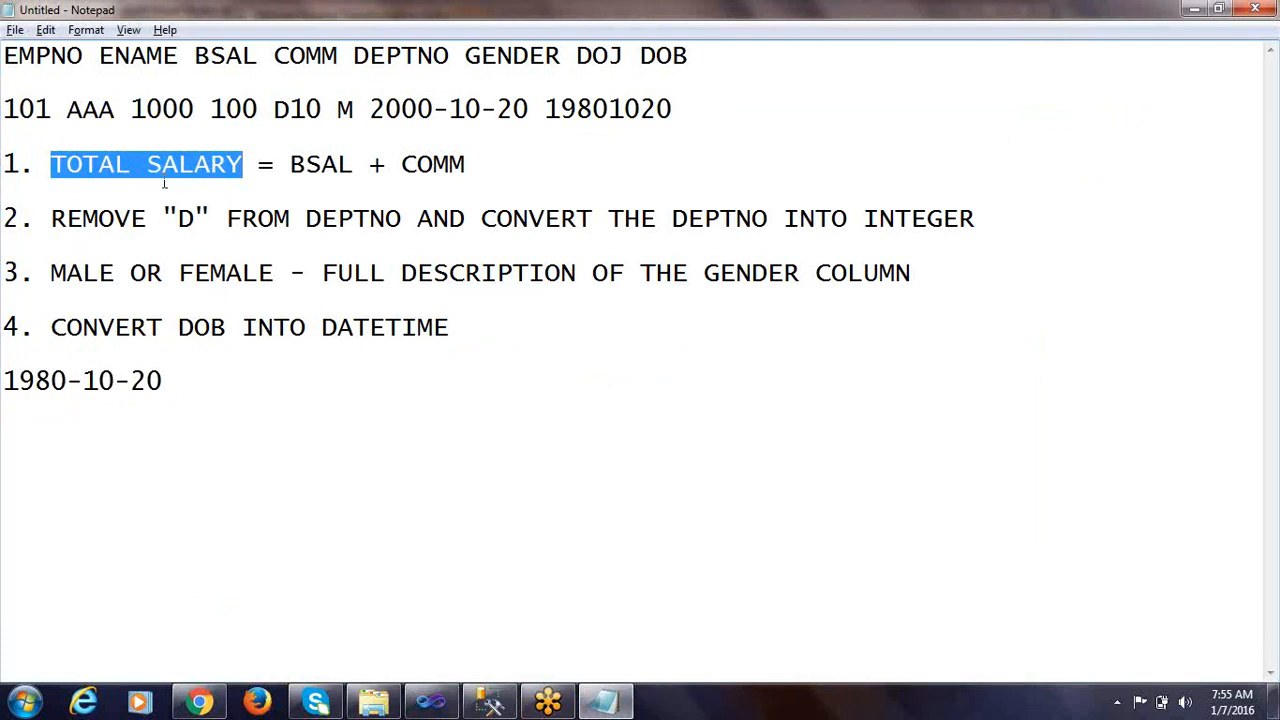
key(alt+Tab)
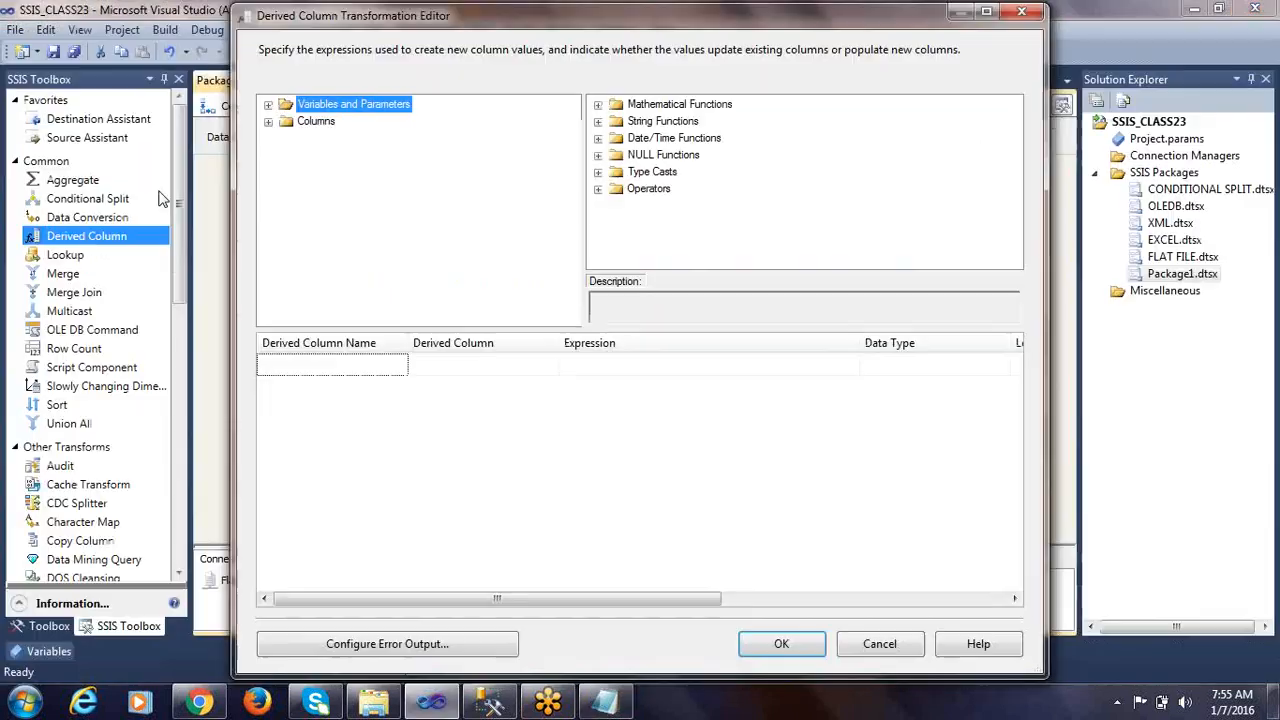
click(268, 122)
scroll(320, 150, up, 1)
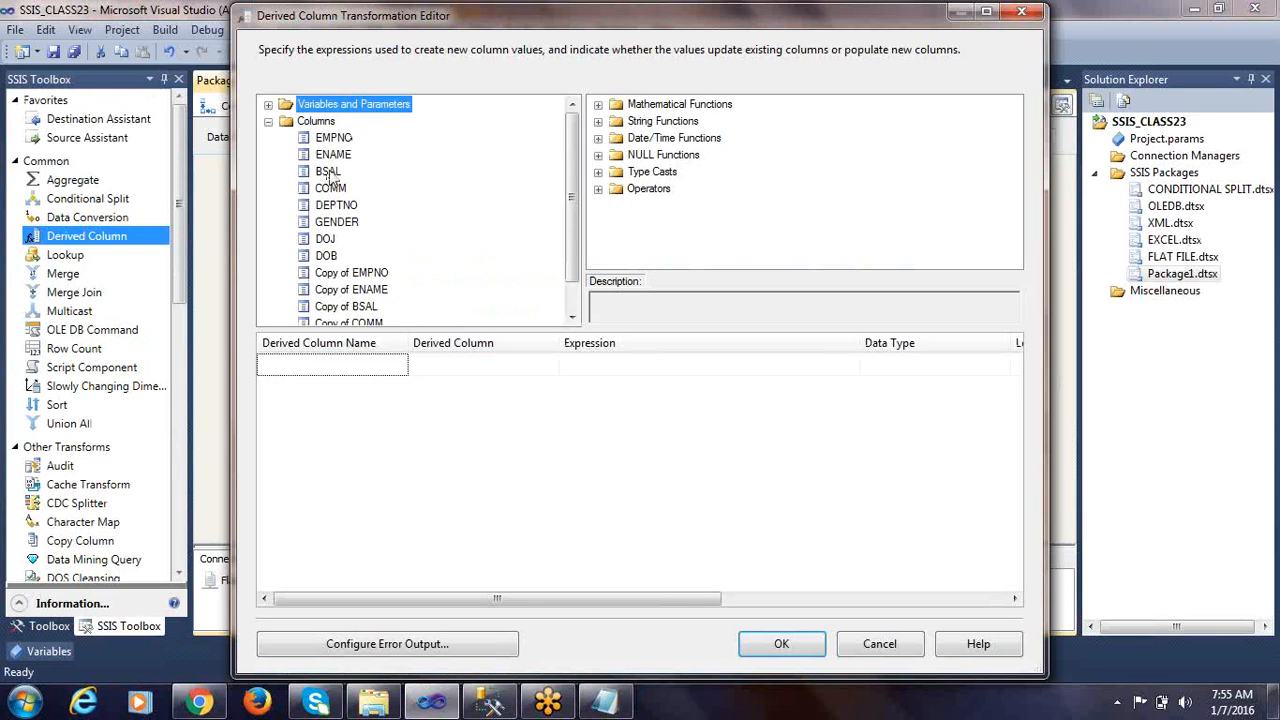
scroll(350, 288, down, 1)
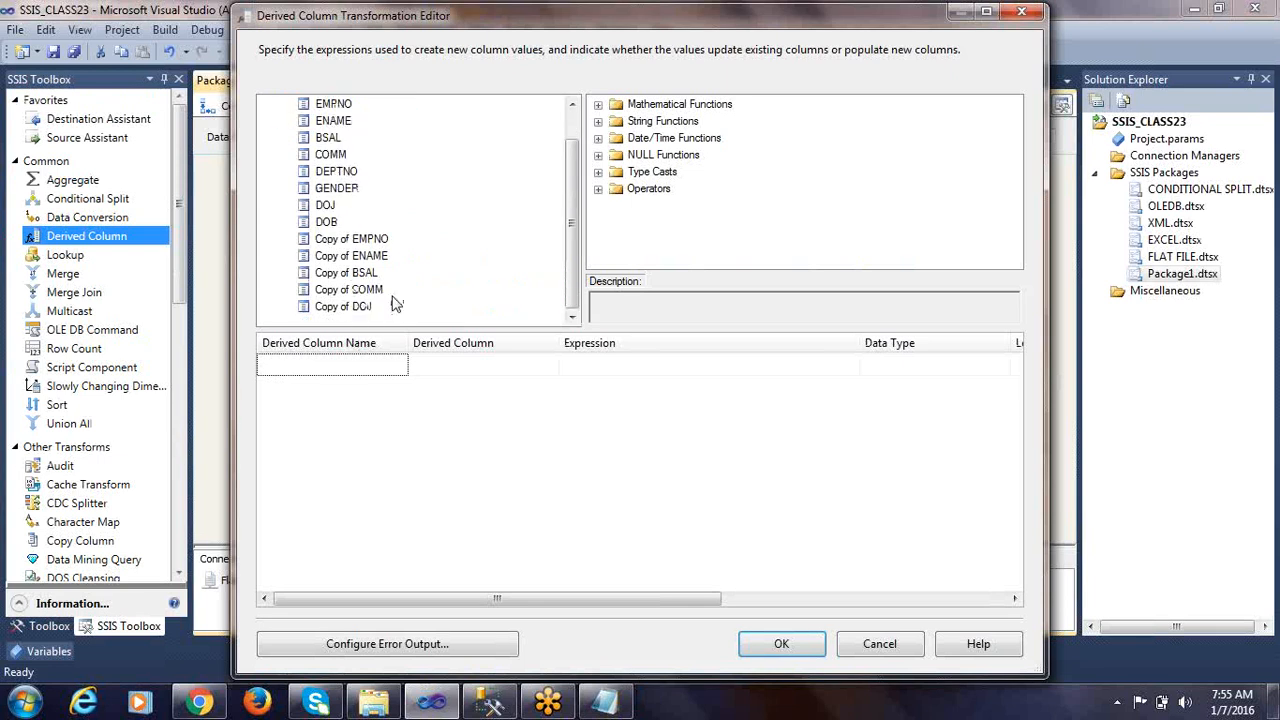
key(alt+Tab)
drag(290, 165, 465, 165)
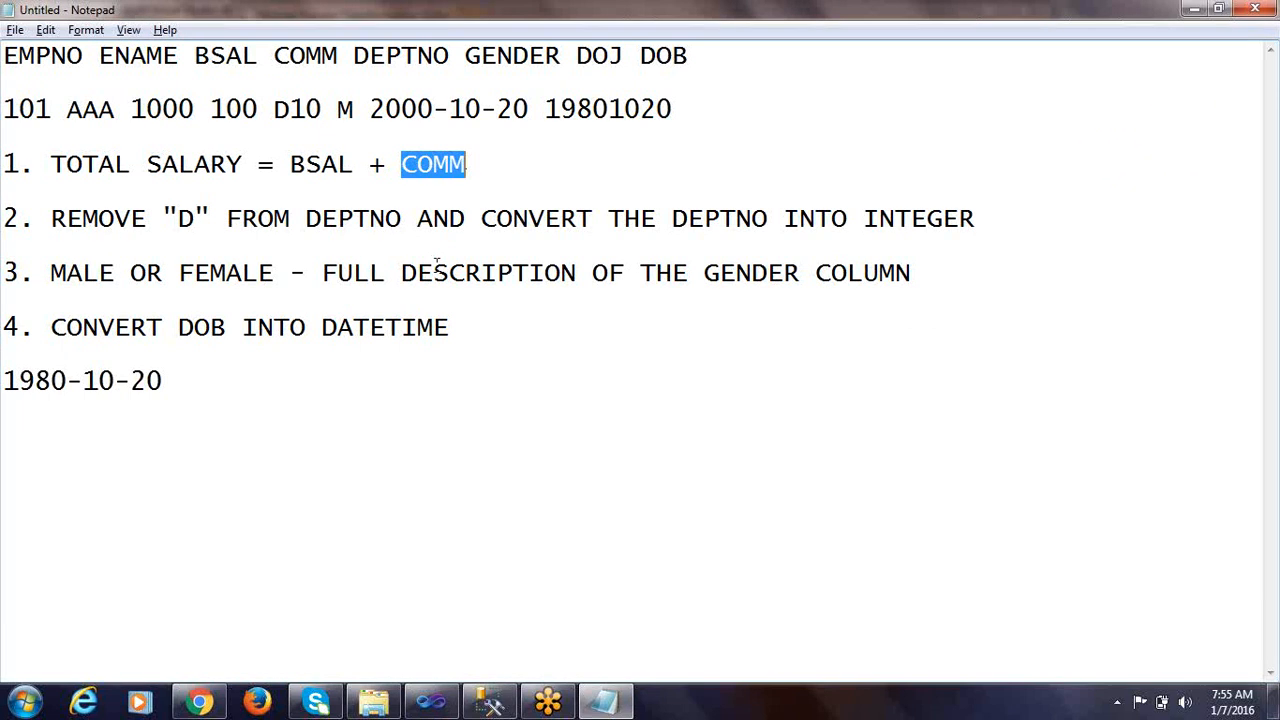
key(alt+Tab)
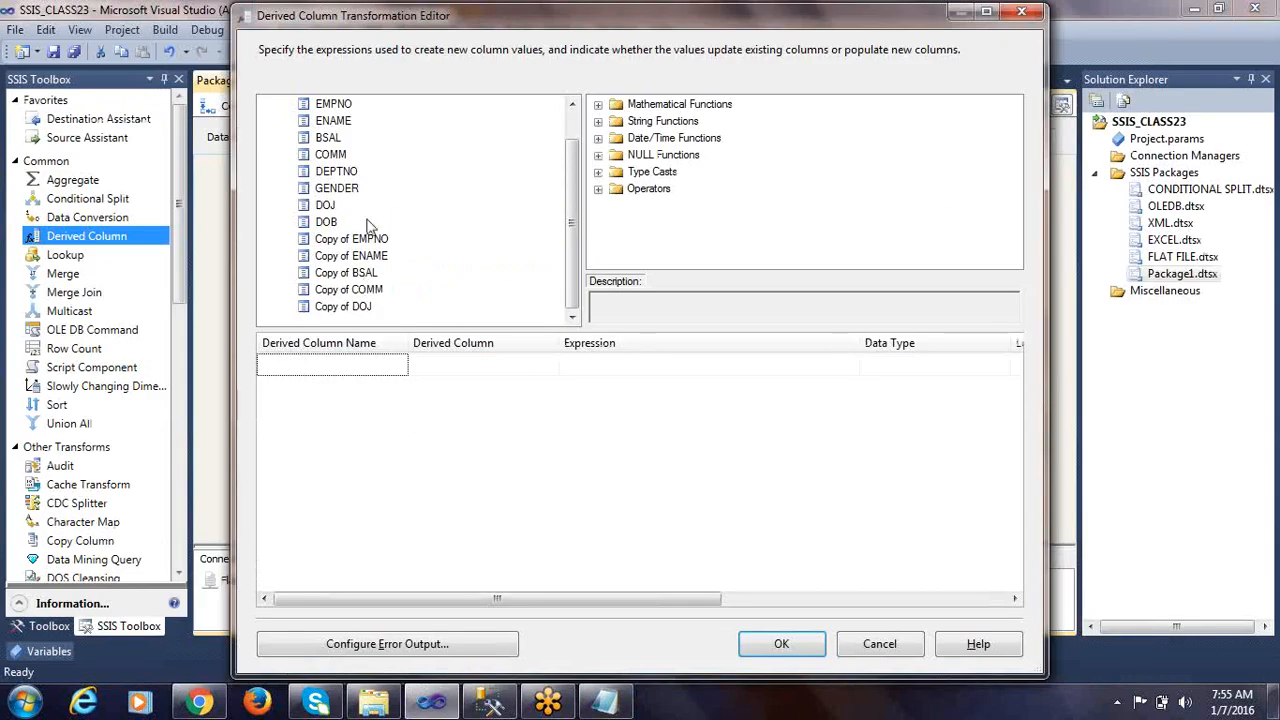
Compare the original BSAL, COMM and DEPTNO columns with the converted copies available for the expression
click(338, 156)
scroll(338, 158, up, 1)
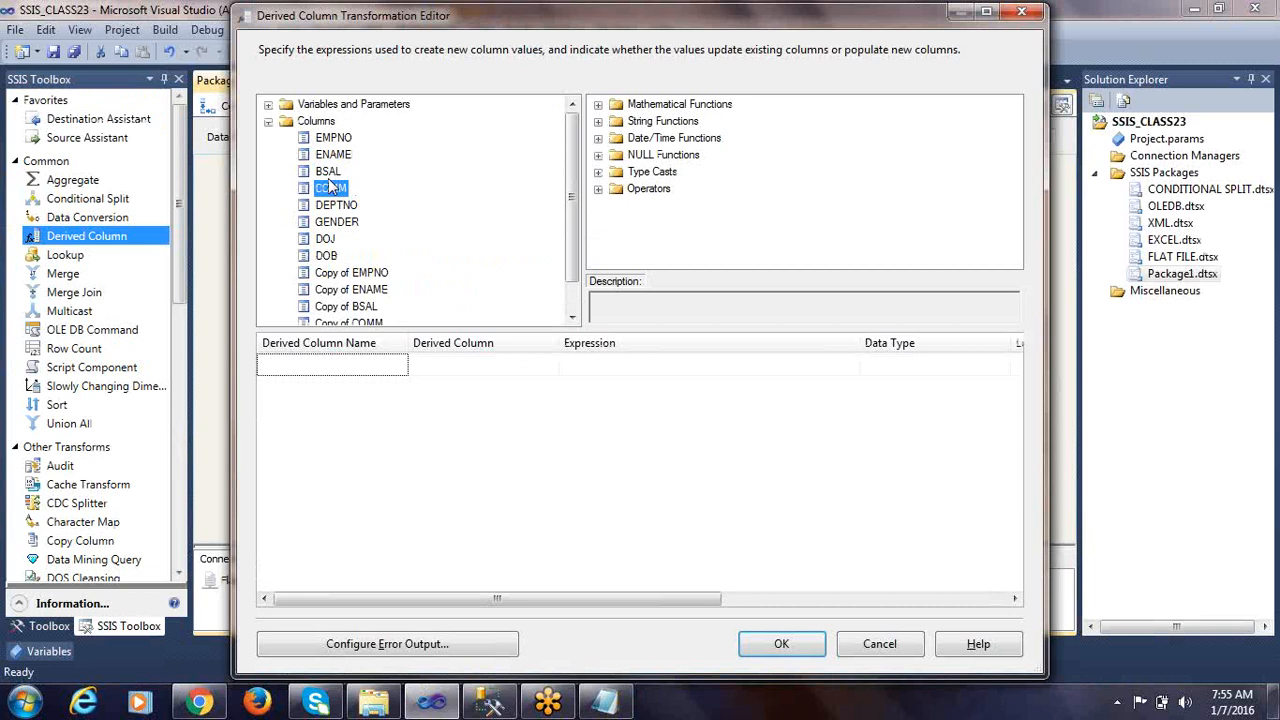
click(328, 172)
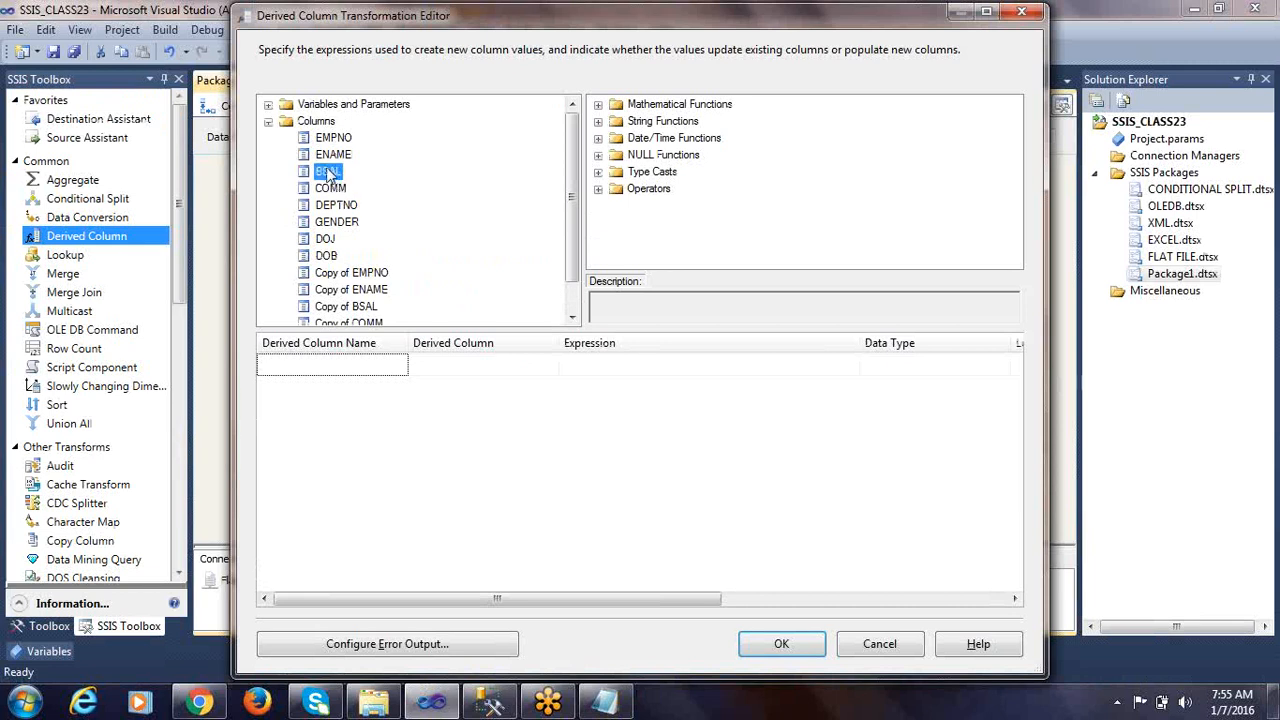
click(333, 189)
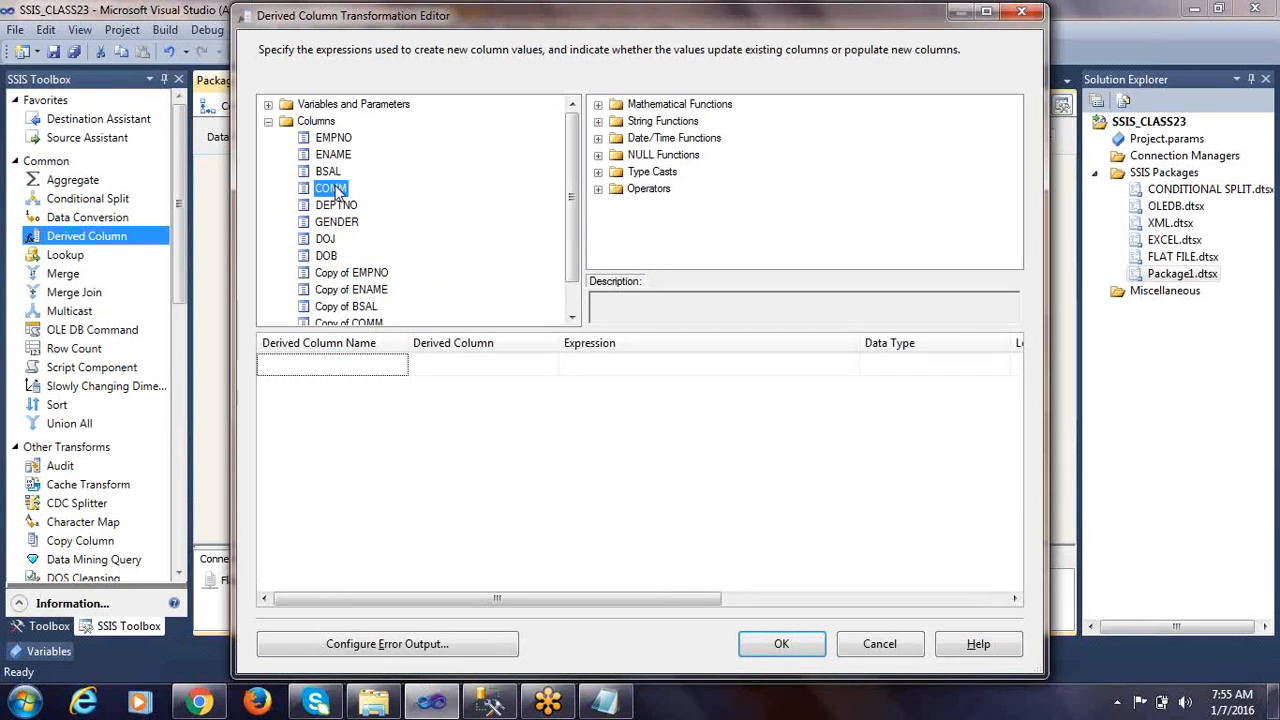
click(331, 175)
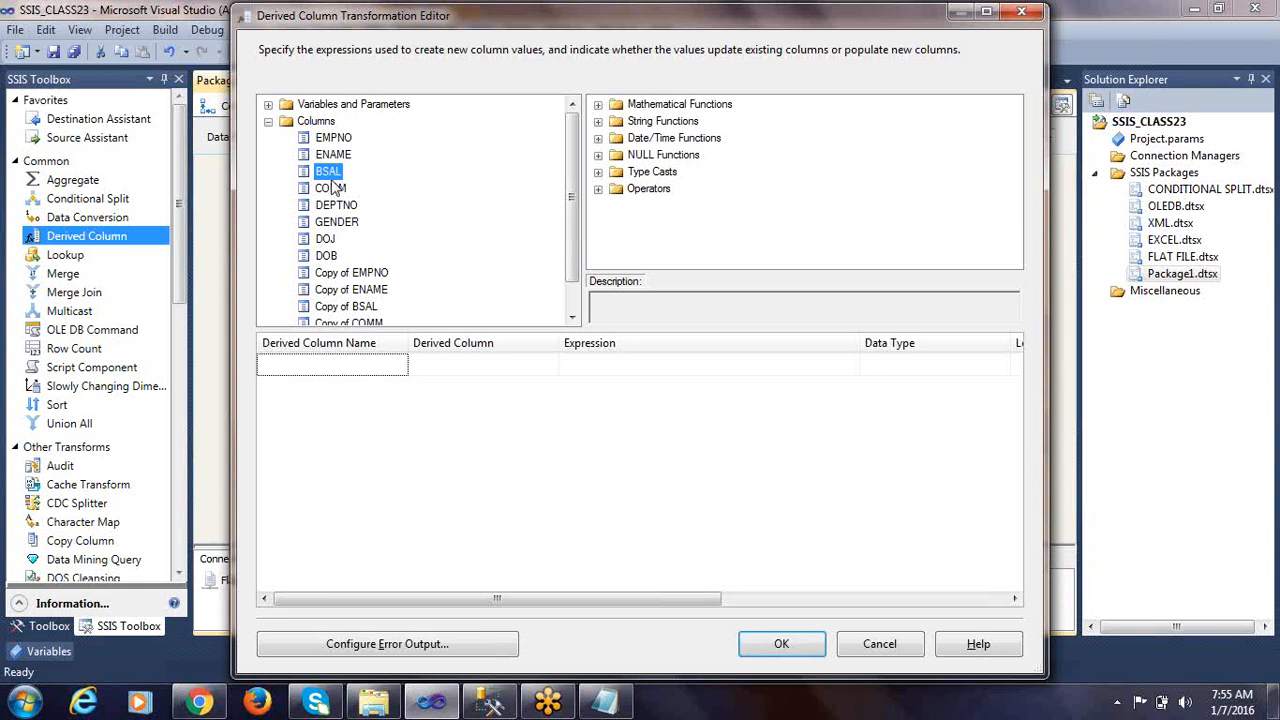
click(332, 189)
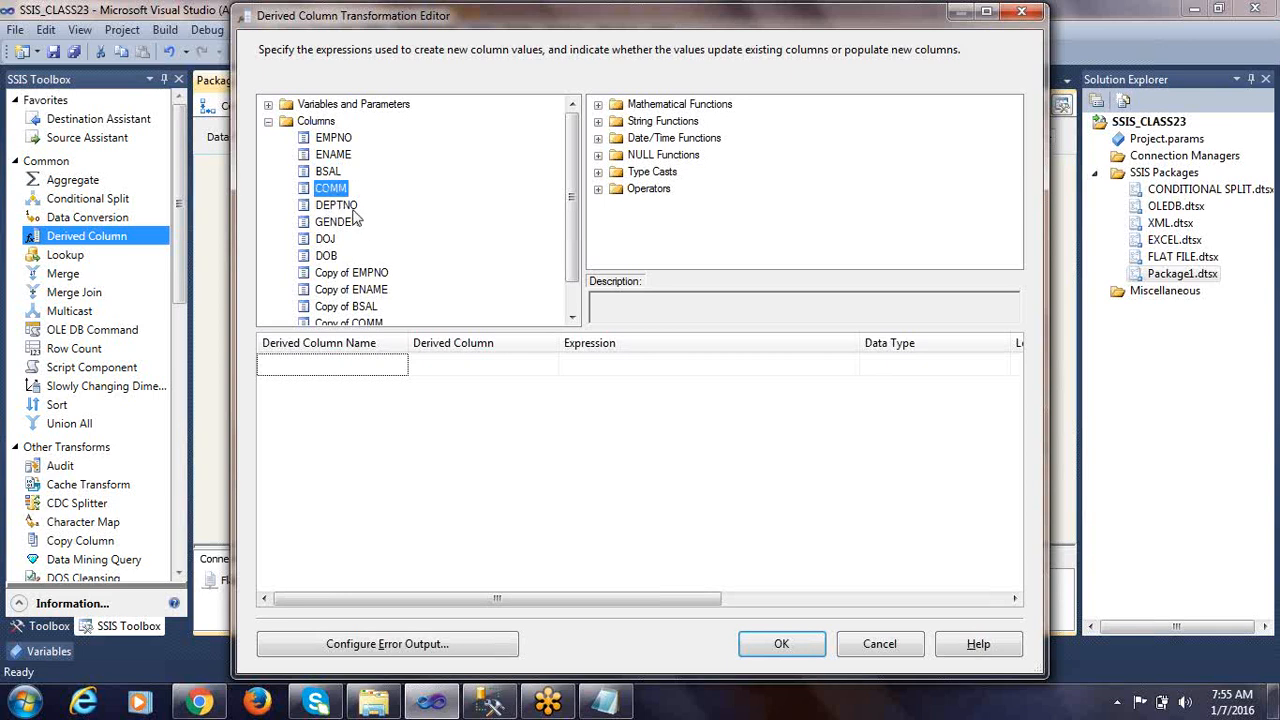
scroll(345, 225, down, 1)
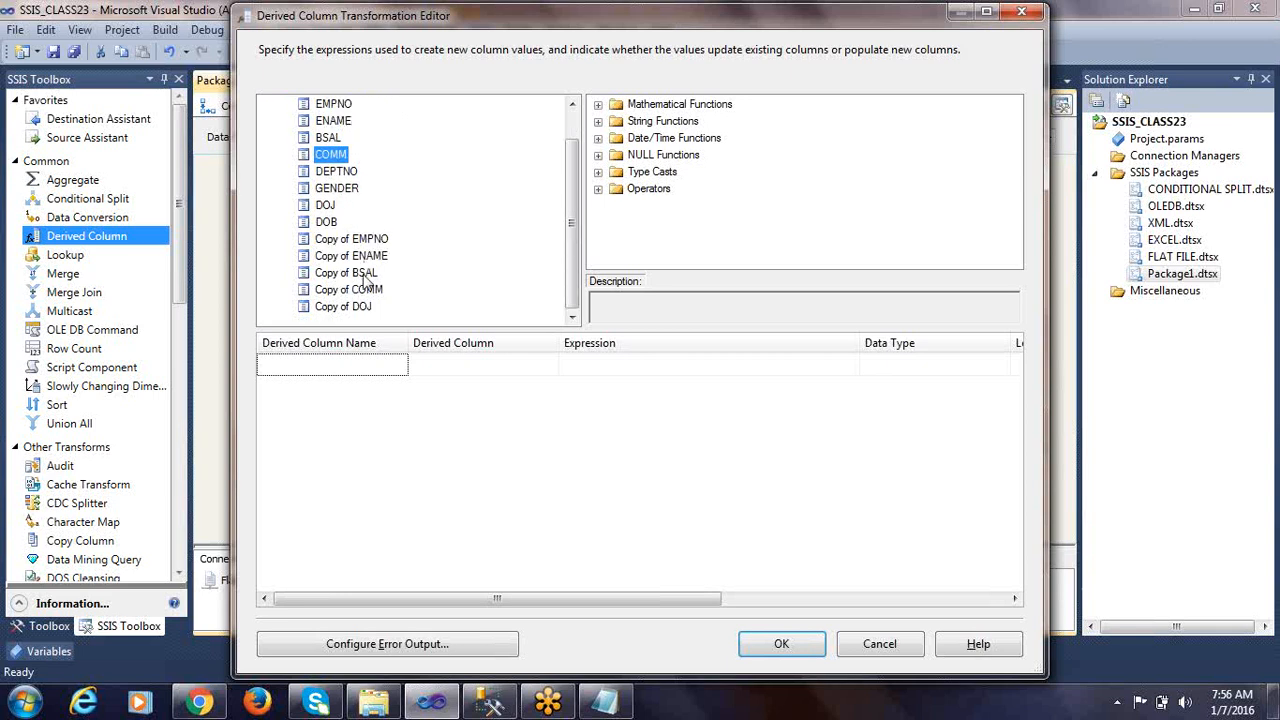
click(368, 273)
click(373, 290)
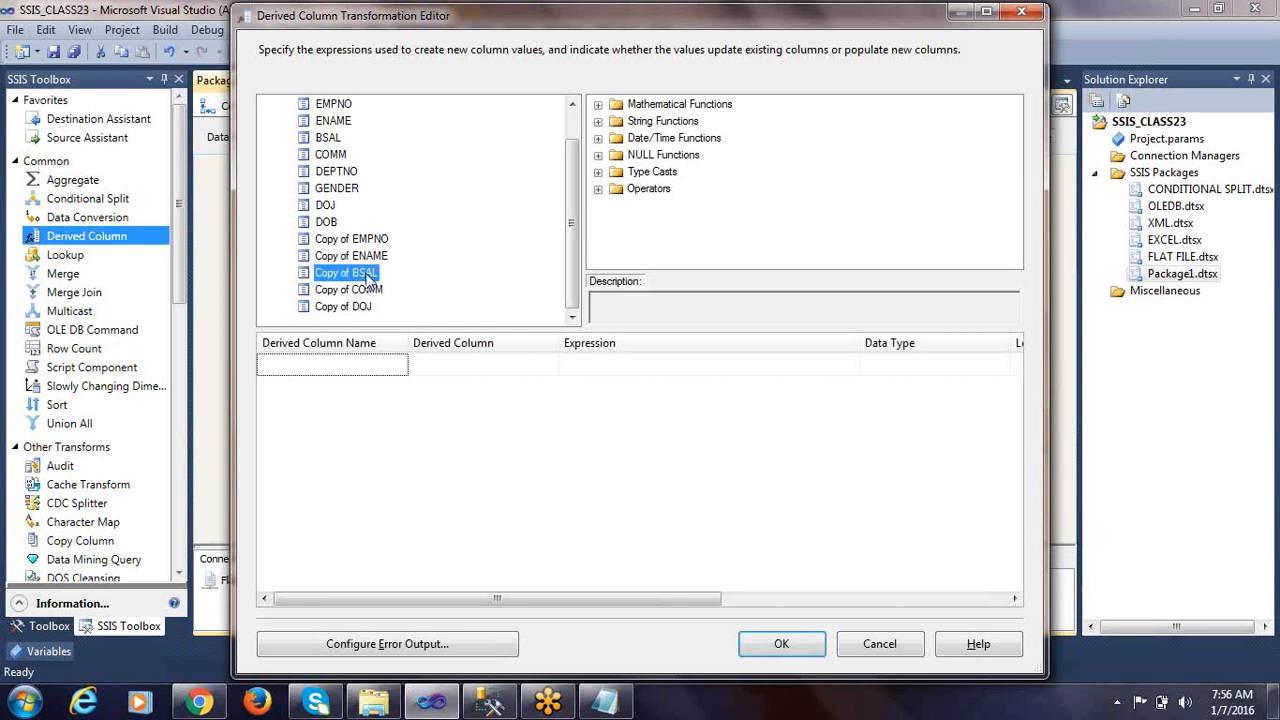
click(370, 274)
scroll(370, 274, up, 1)
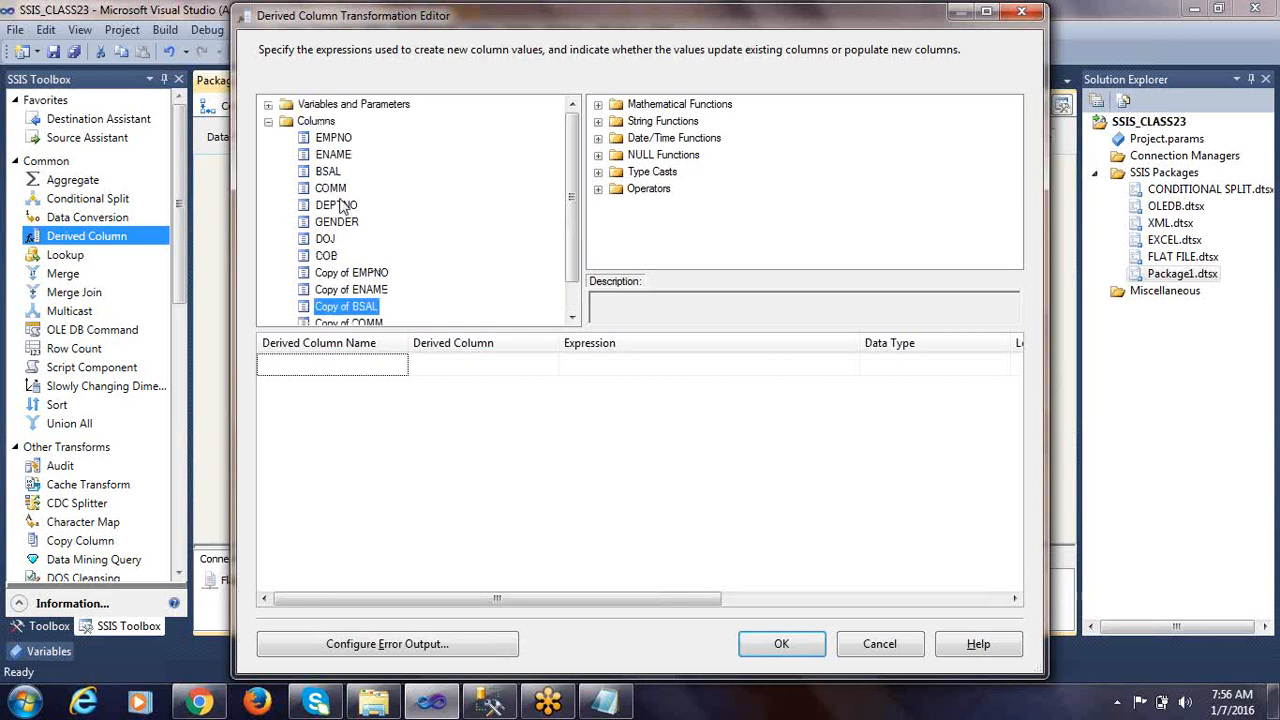
click(330, 171)
click(333, 205)
scroll(420, 274, down, 1)
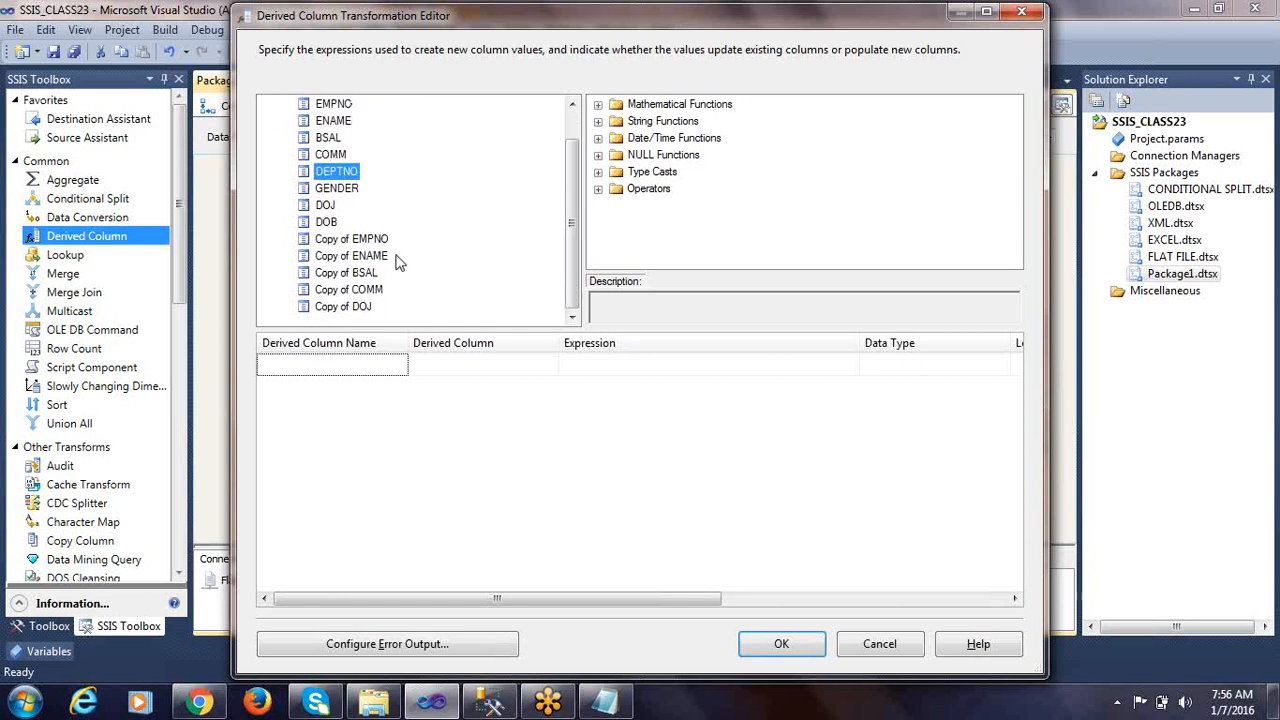
click(370, 290)
Add a new derived column with the expression [Copy of BSAL] + [Copy of COMM]
drag(363, 275, 583, 366)
click(663, 362)
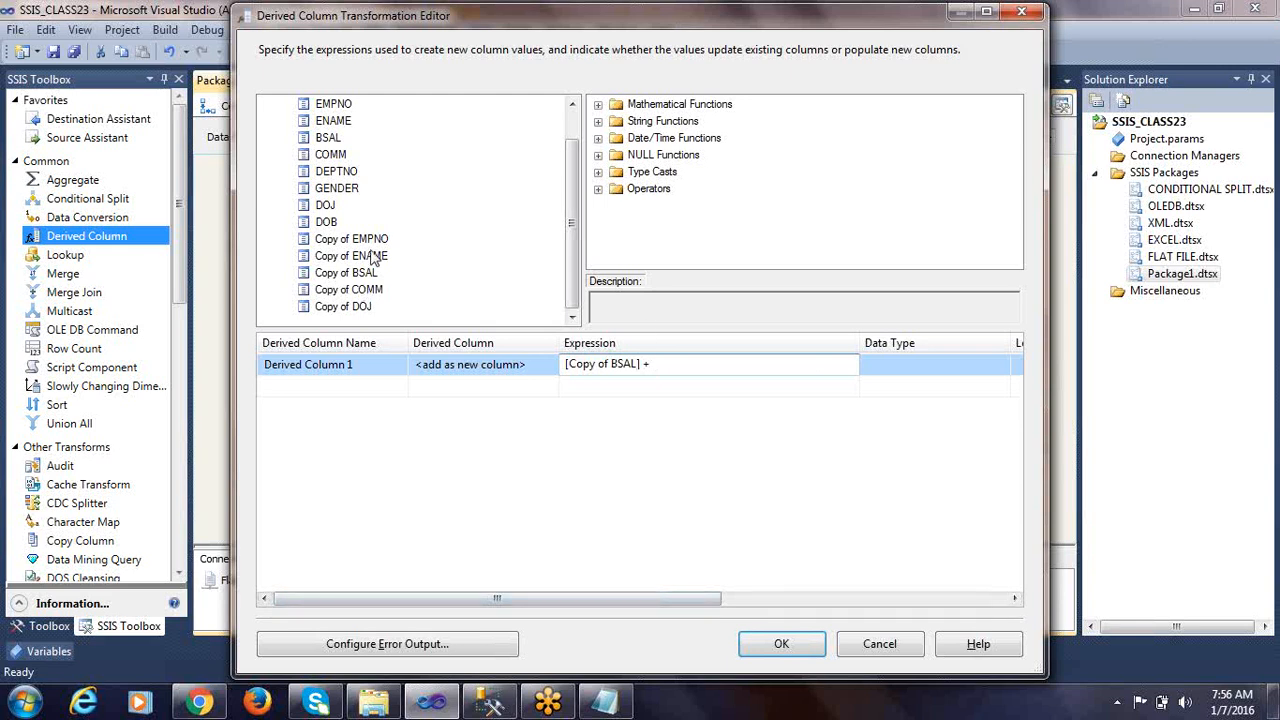
drag(366, 289, 694, 363)
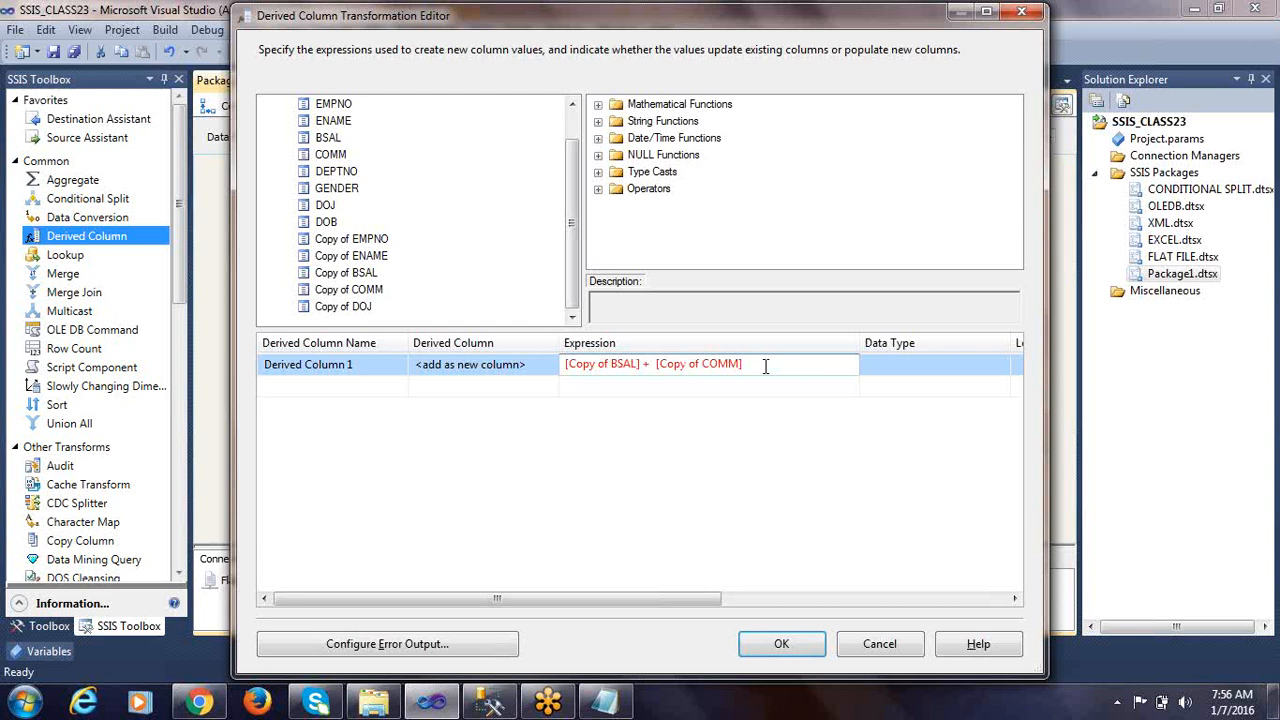
click(748, 384)
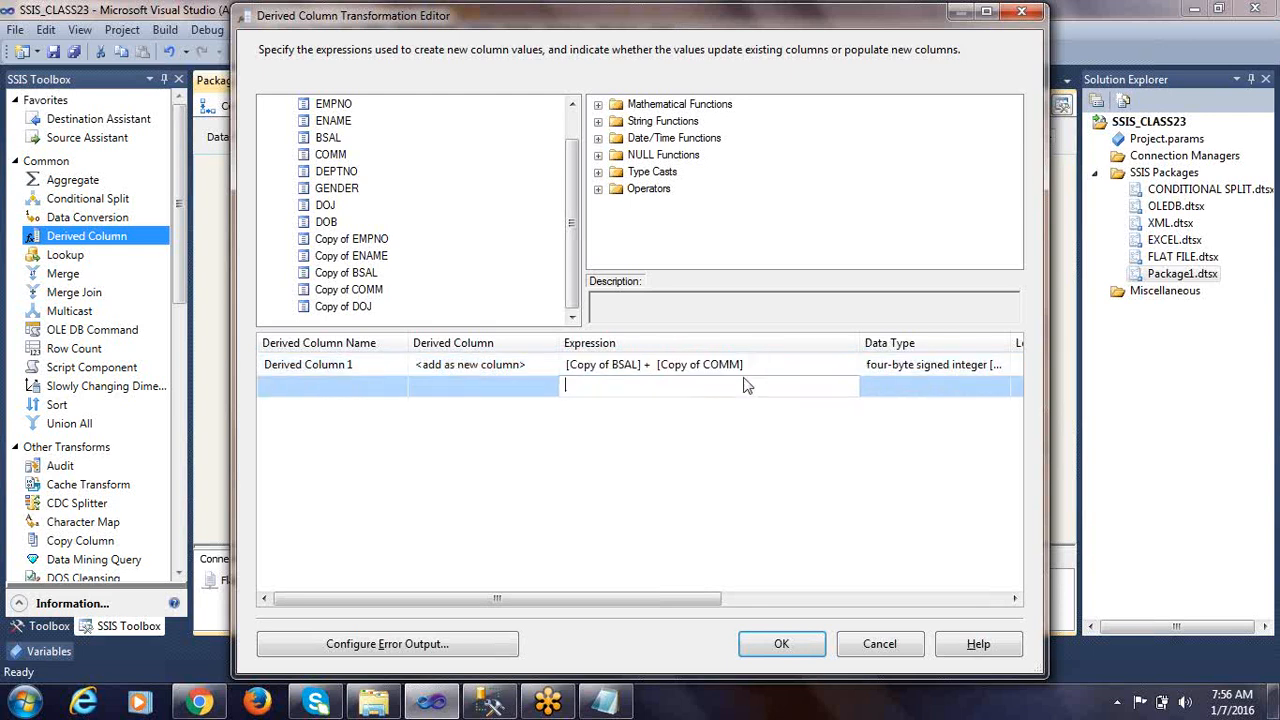
click(755, 366)
drag(753, 366, 514, 366)
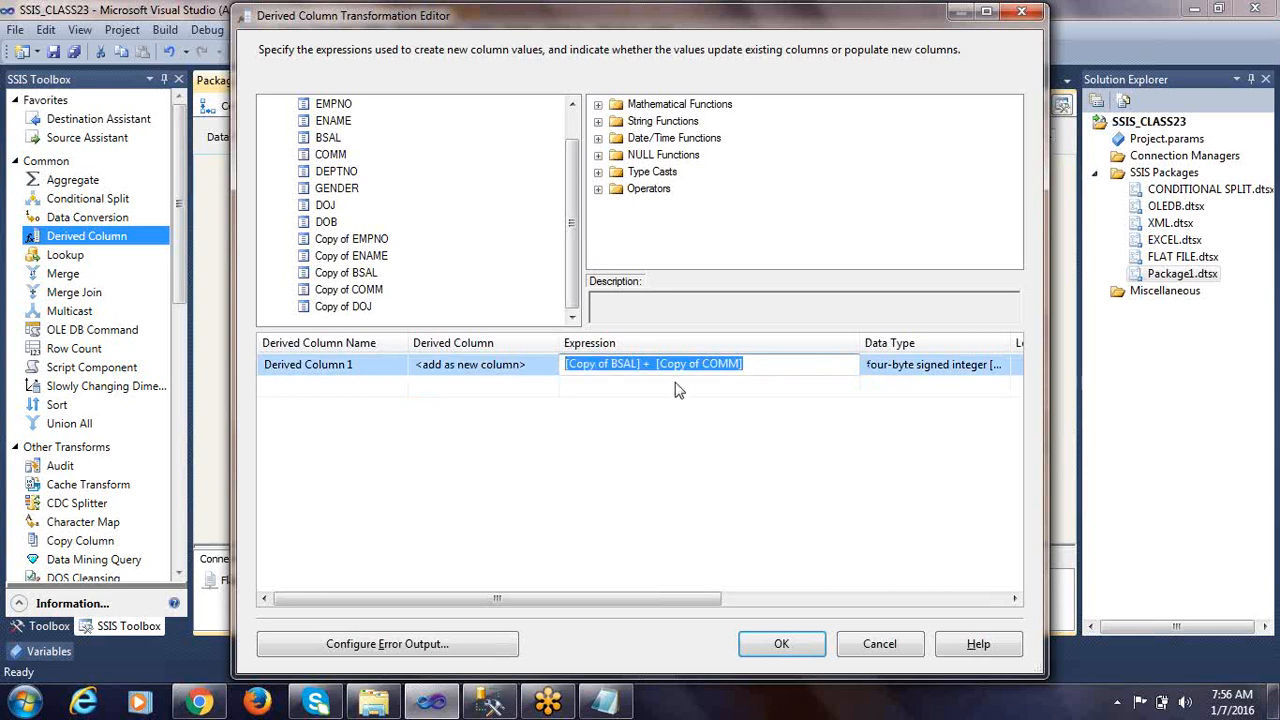
click(733, 385)
click(755, 365)
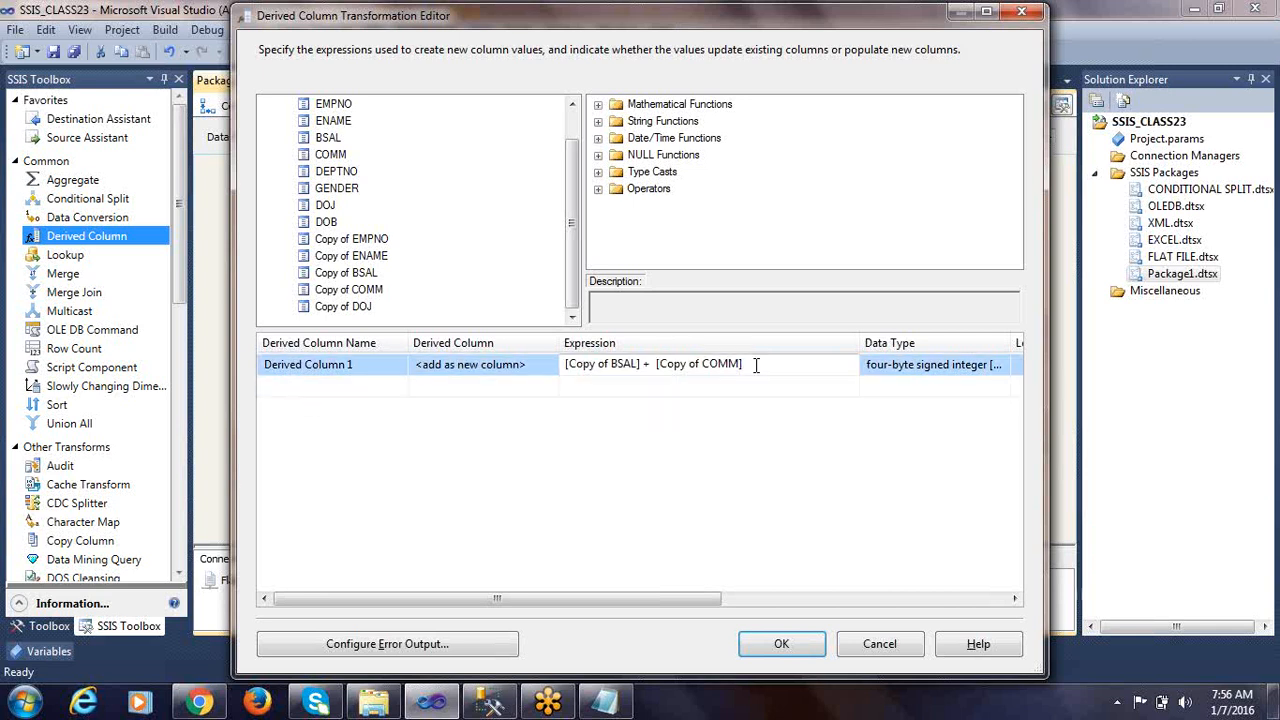
drag(769, 364, 514, 368)
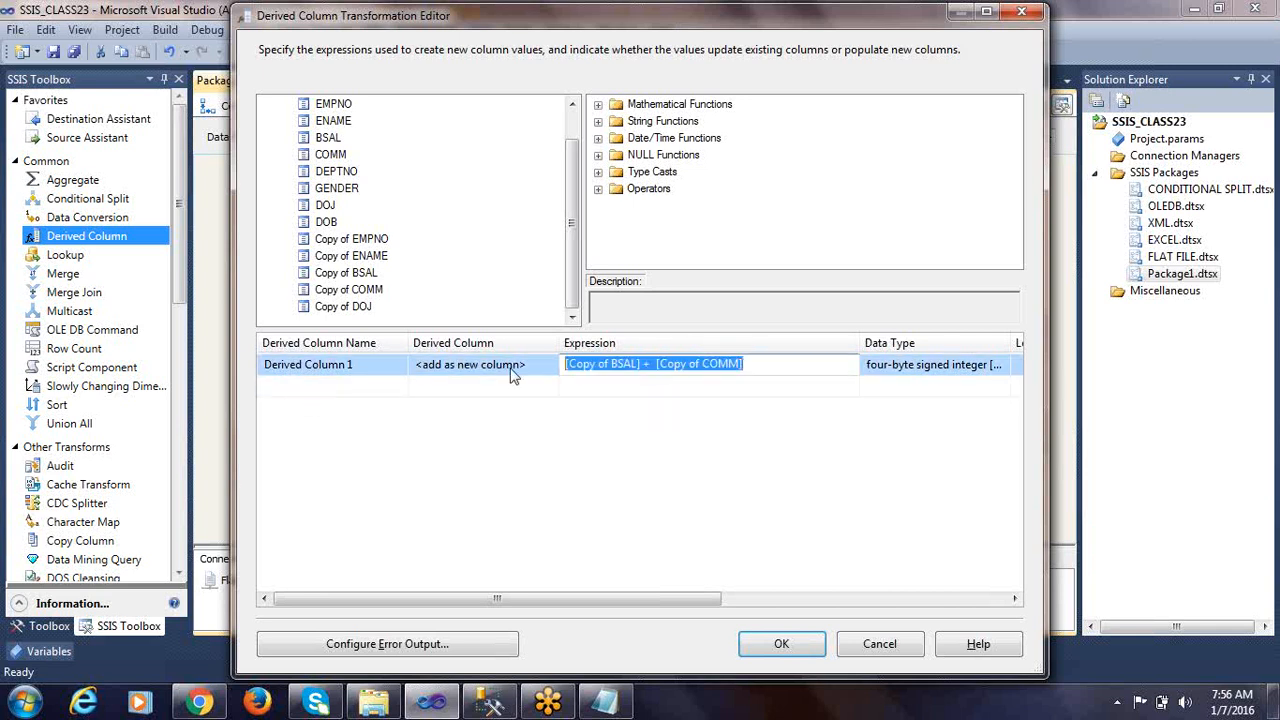
click(655, 388)
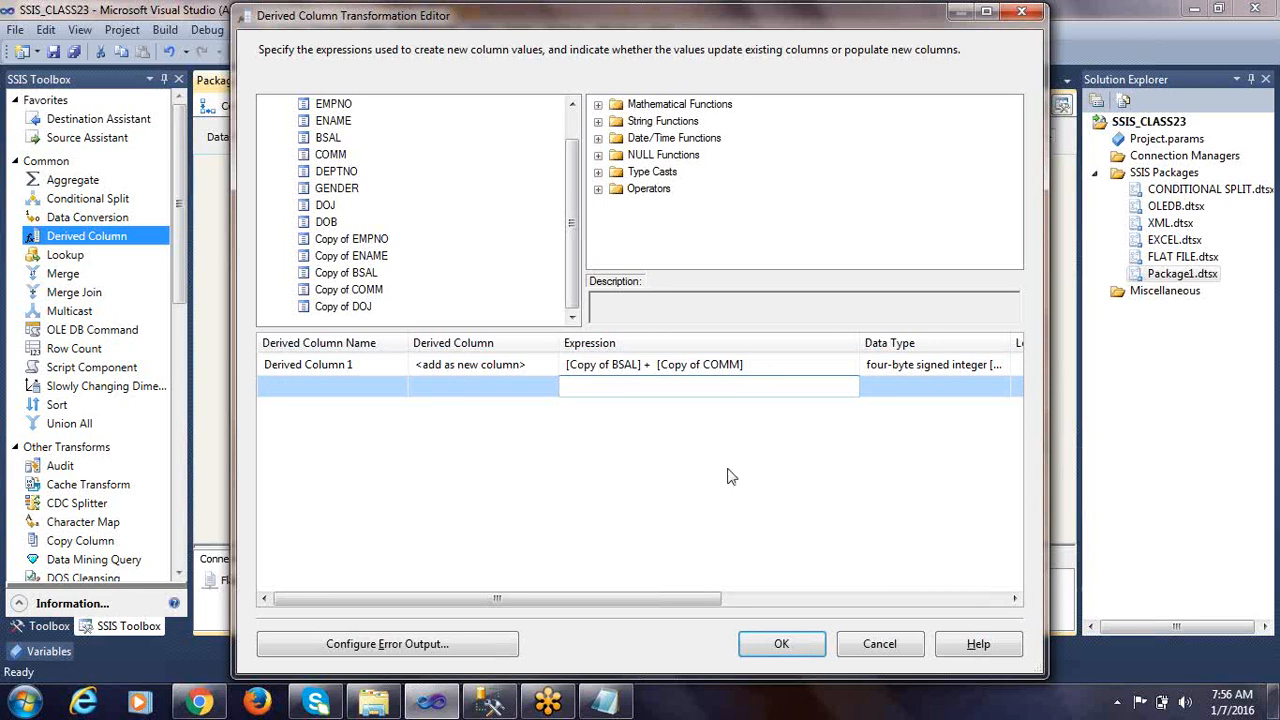
Try appending a stray 1 to the derived column's expression to test its validation, and remove it again
click(760, 366)
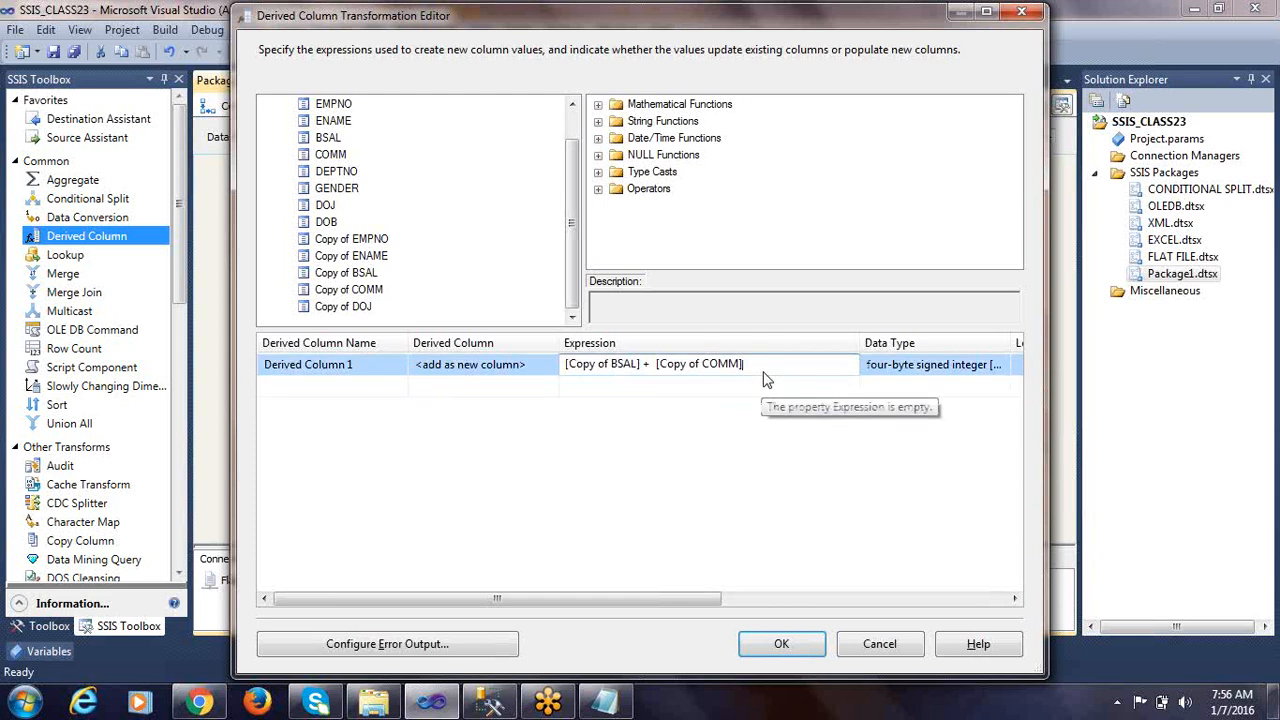
text(1)
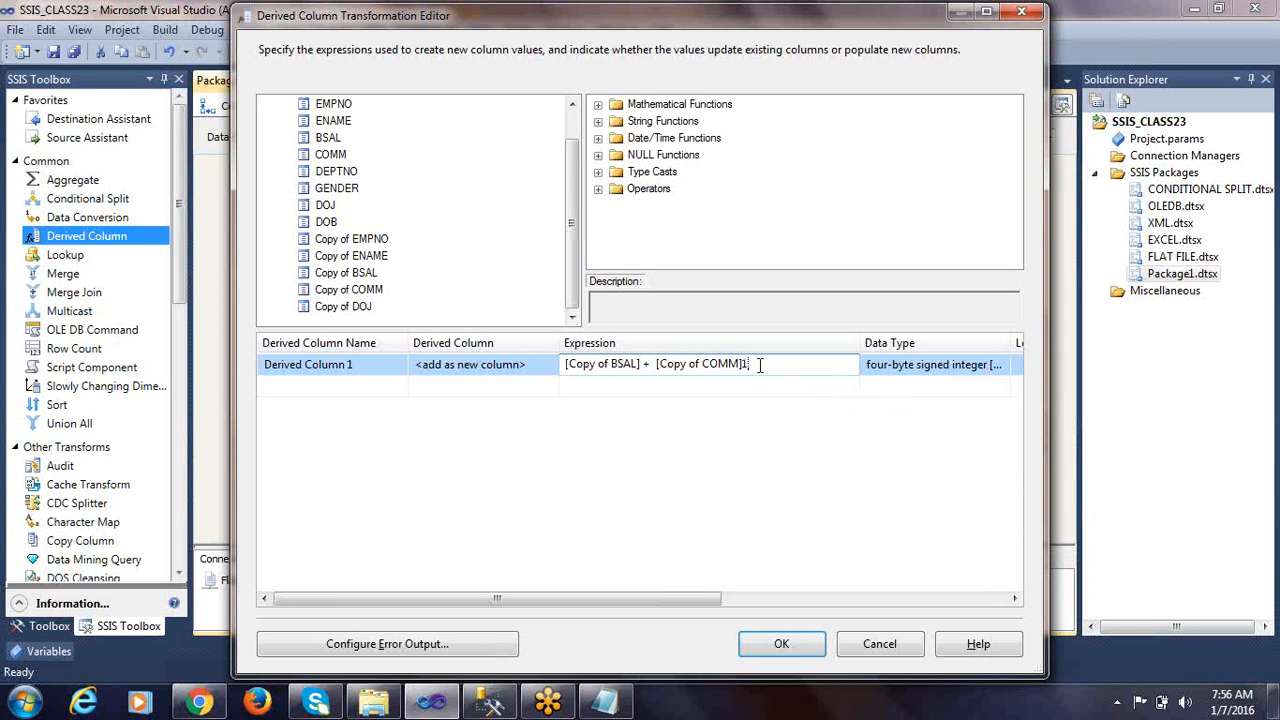
key(Return)
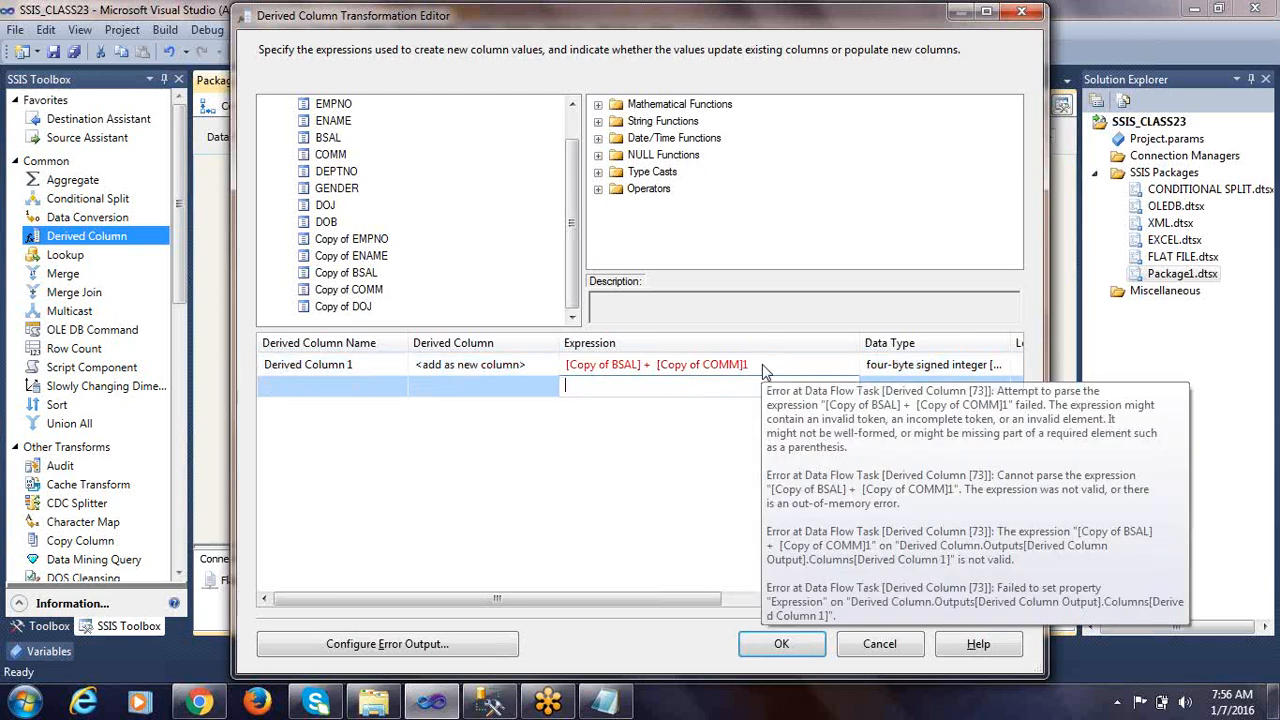
click(762, 364)
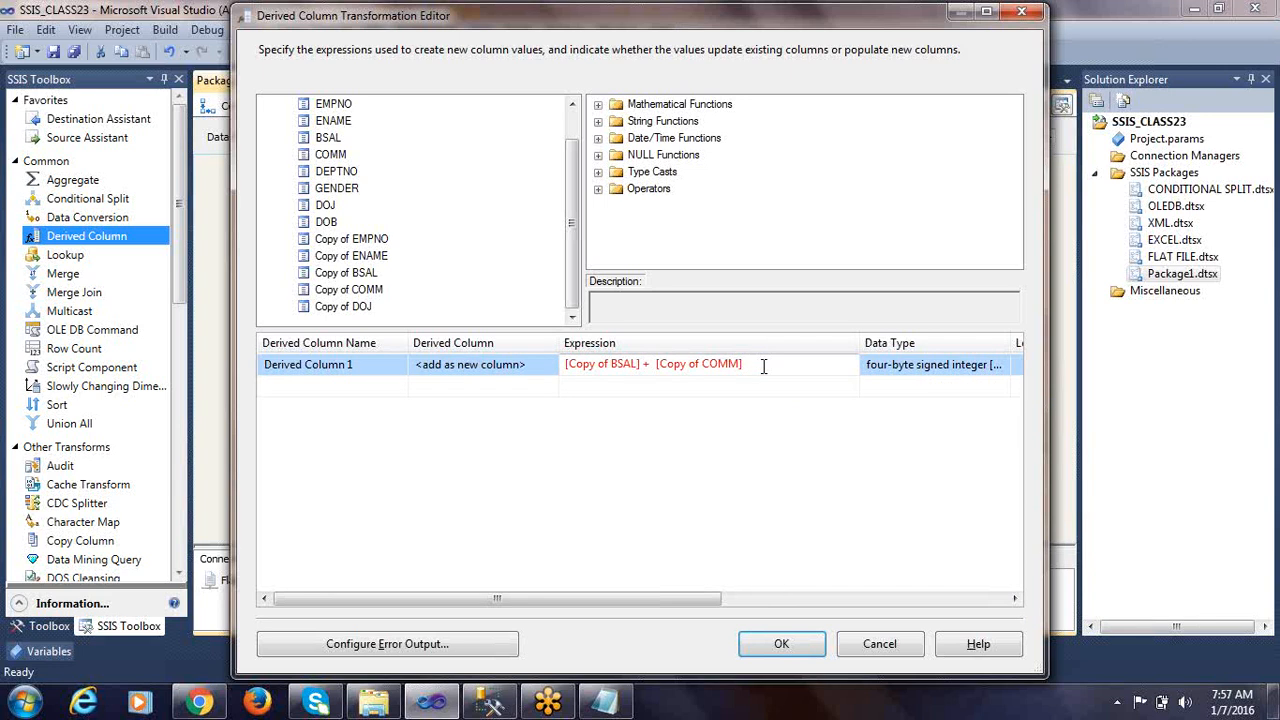
click(752, 387)
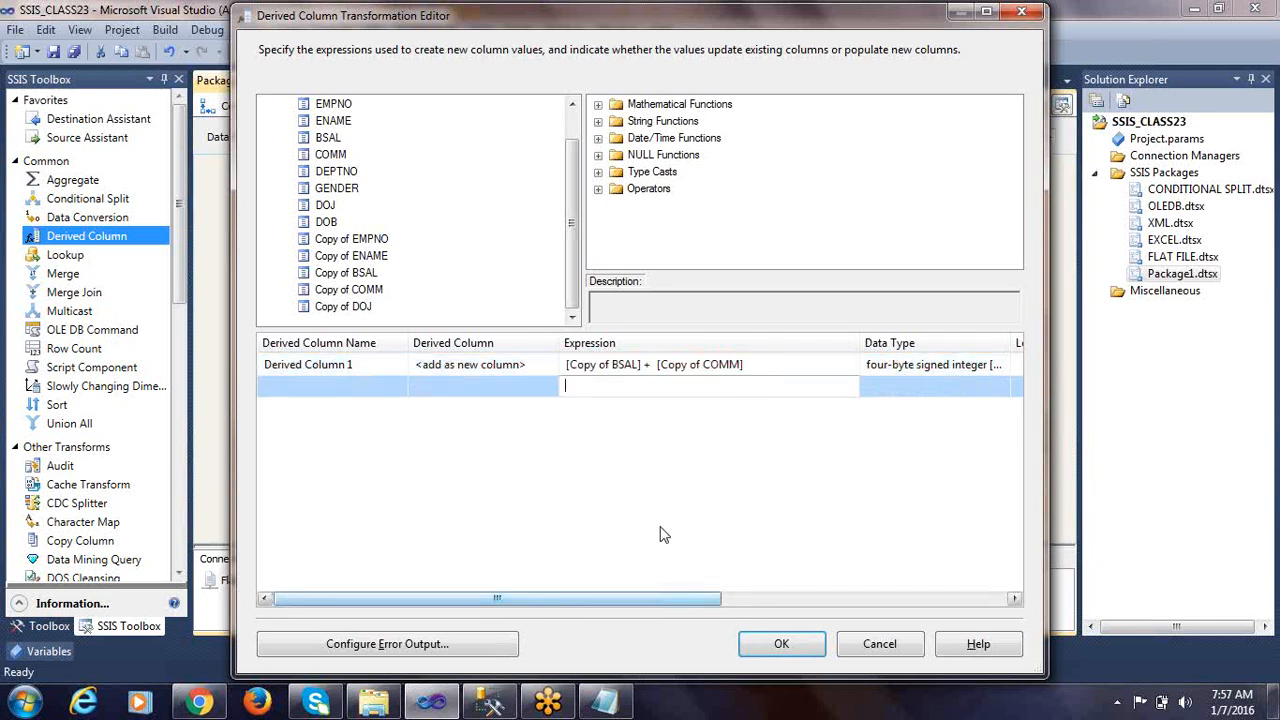
Maximize the editor, widen the Data Type column and review the derived column's data type and expression operands
drag(612, 20, 526, 21)
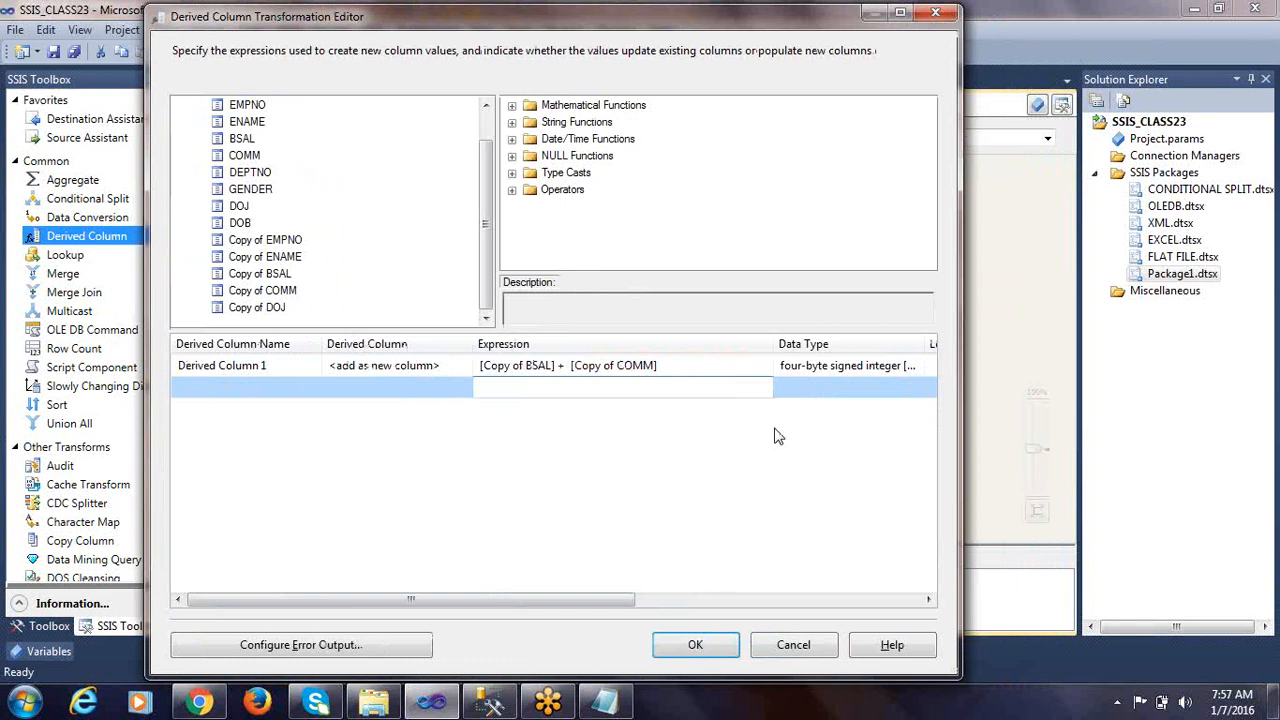
drag(613, 600, 697, 600)
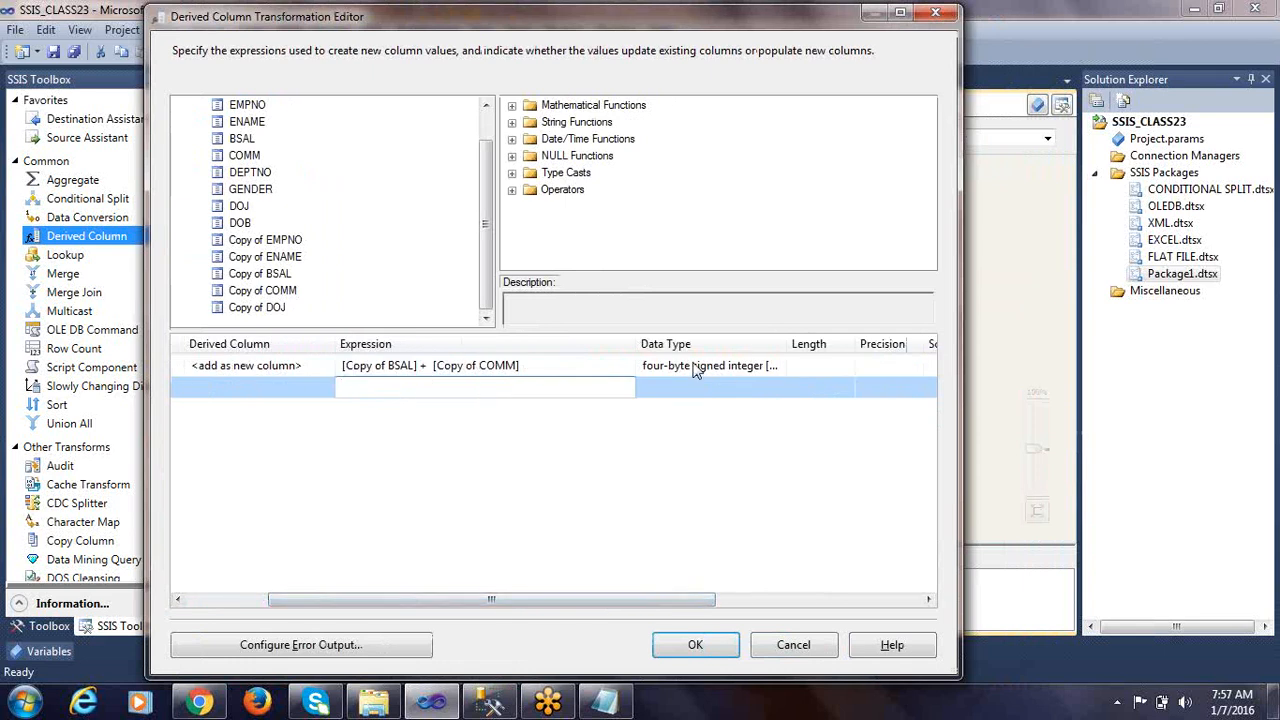
drag(789, 343, 851, 343)
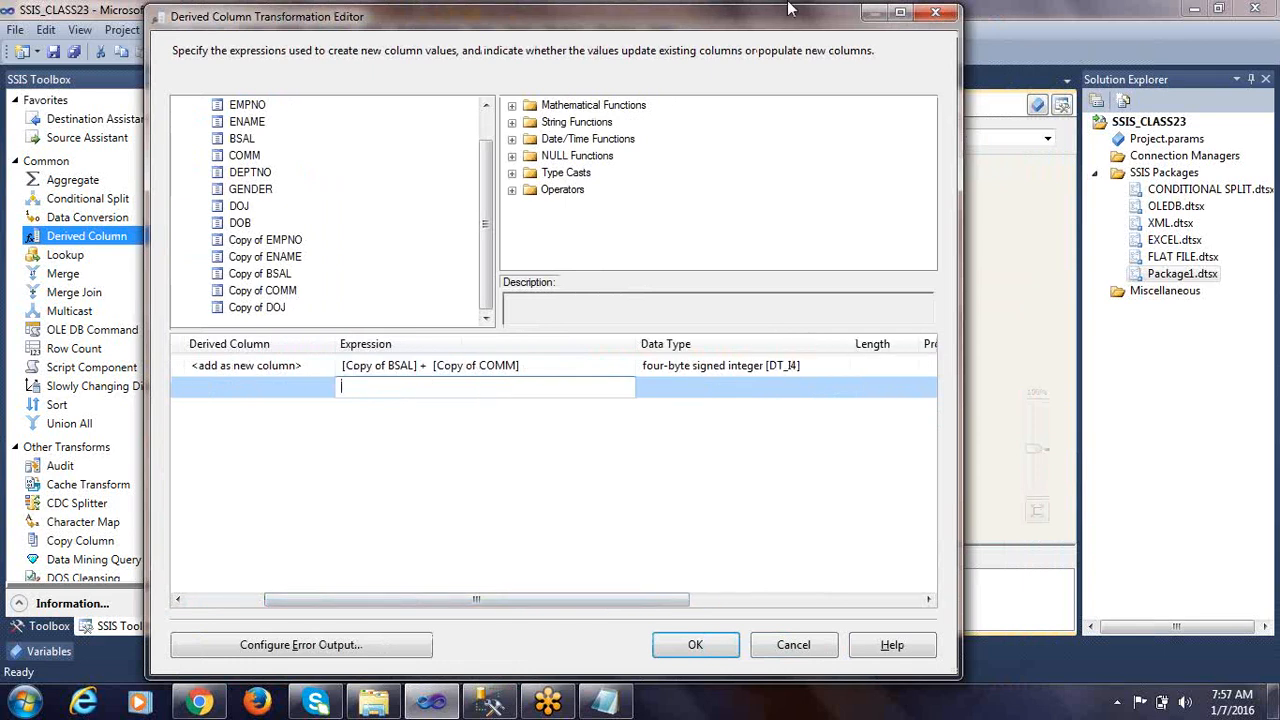
double_click(740, 20)
click(745, 359)
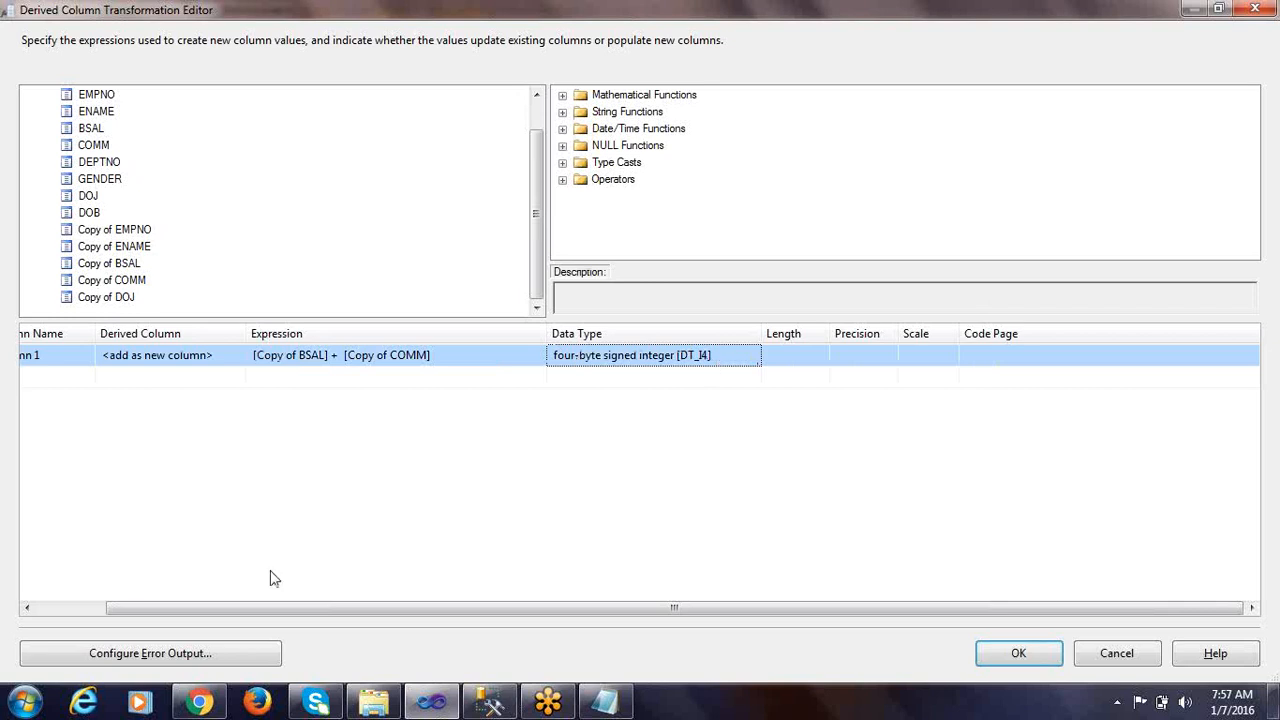
click(313, 360)
drag(298, 354, 219, 362)
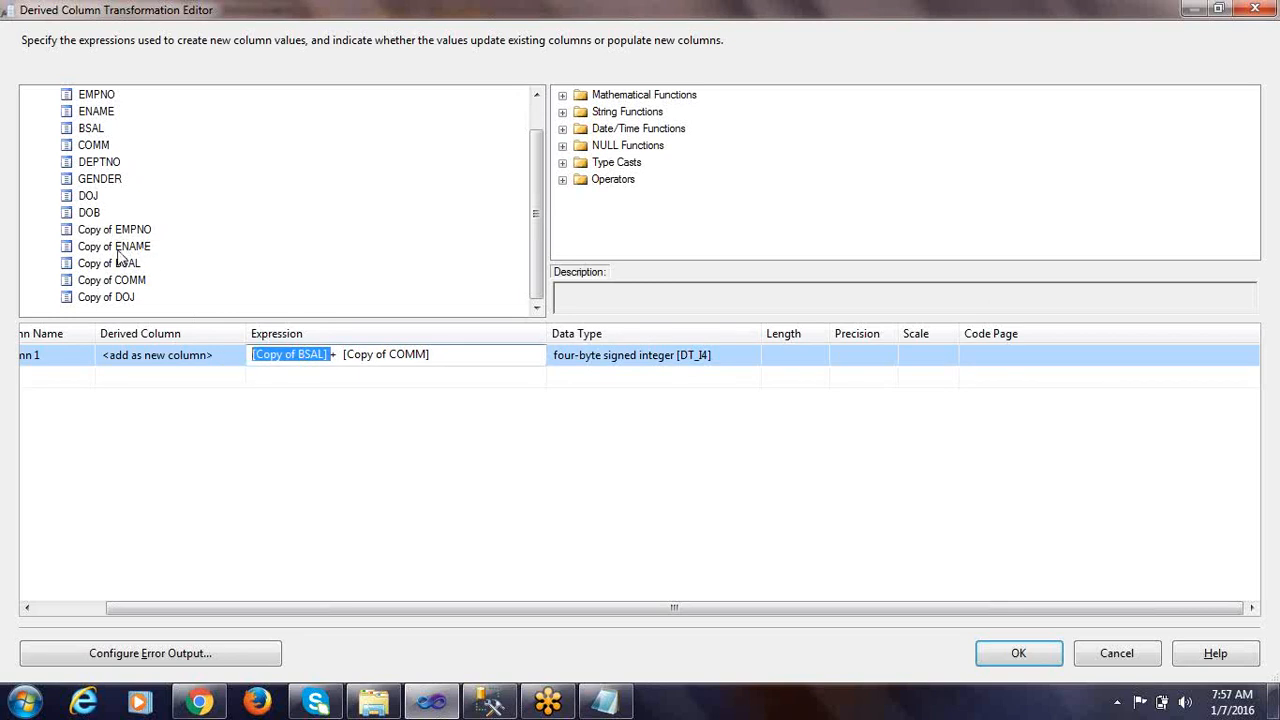
click(380, 354)
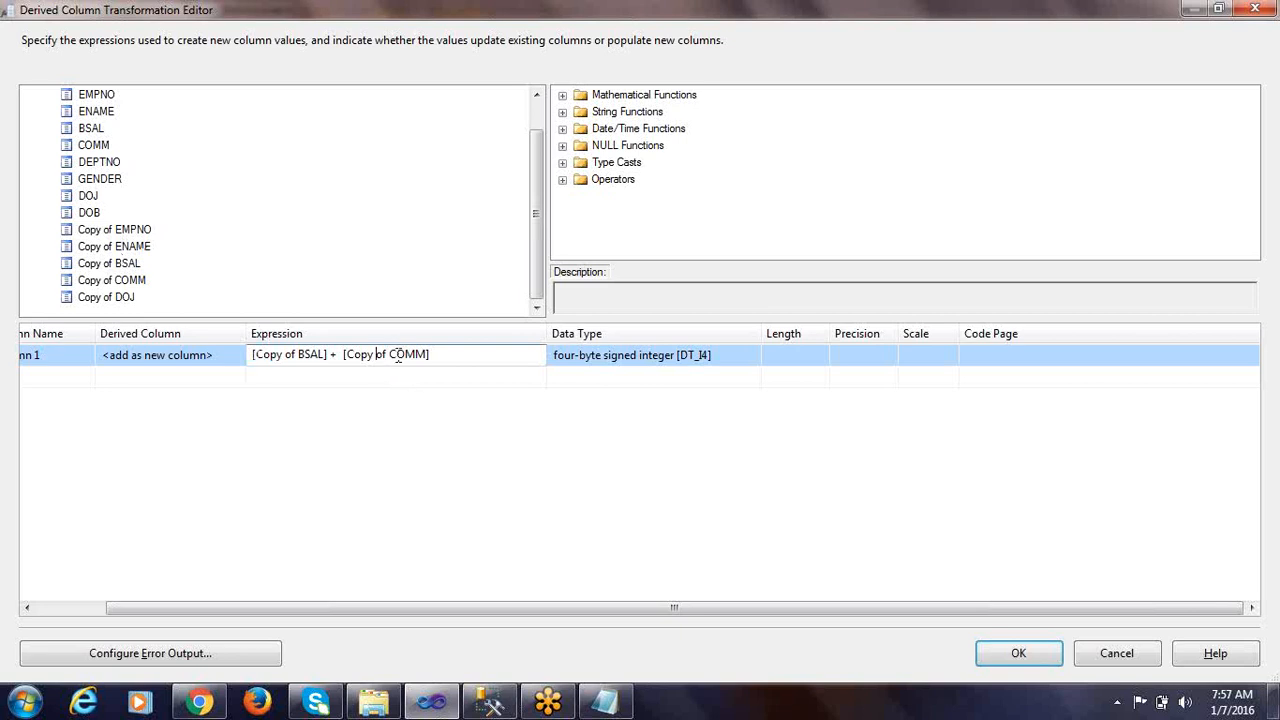
Check the salary expression's derived data type against the TOTAL SALARY column definition in the EMP_FIXED CREATE TABLE statement
drag(389, 354, 432, 354)
drag(456, 357, 226, 355)
drag(440, 358, 128, 356)
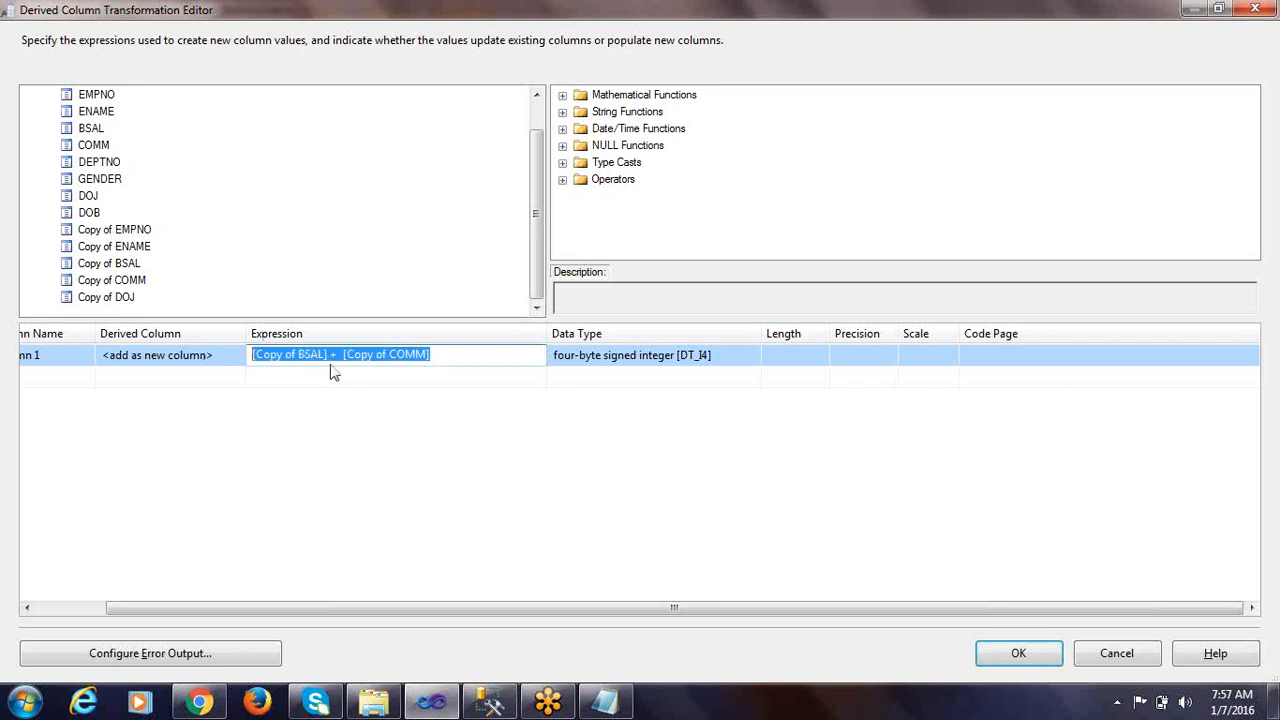
click(571, 363)
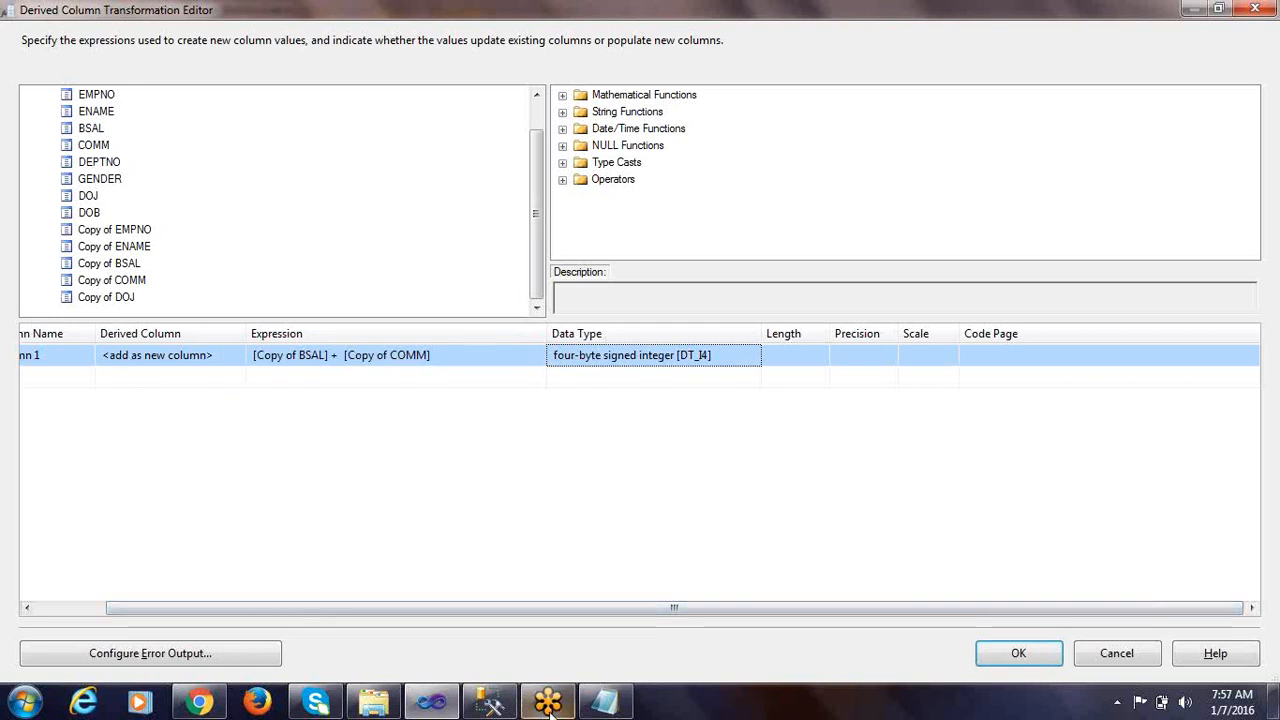
click(604, 701)
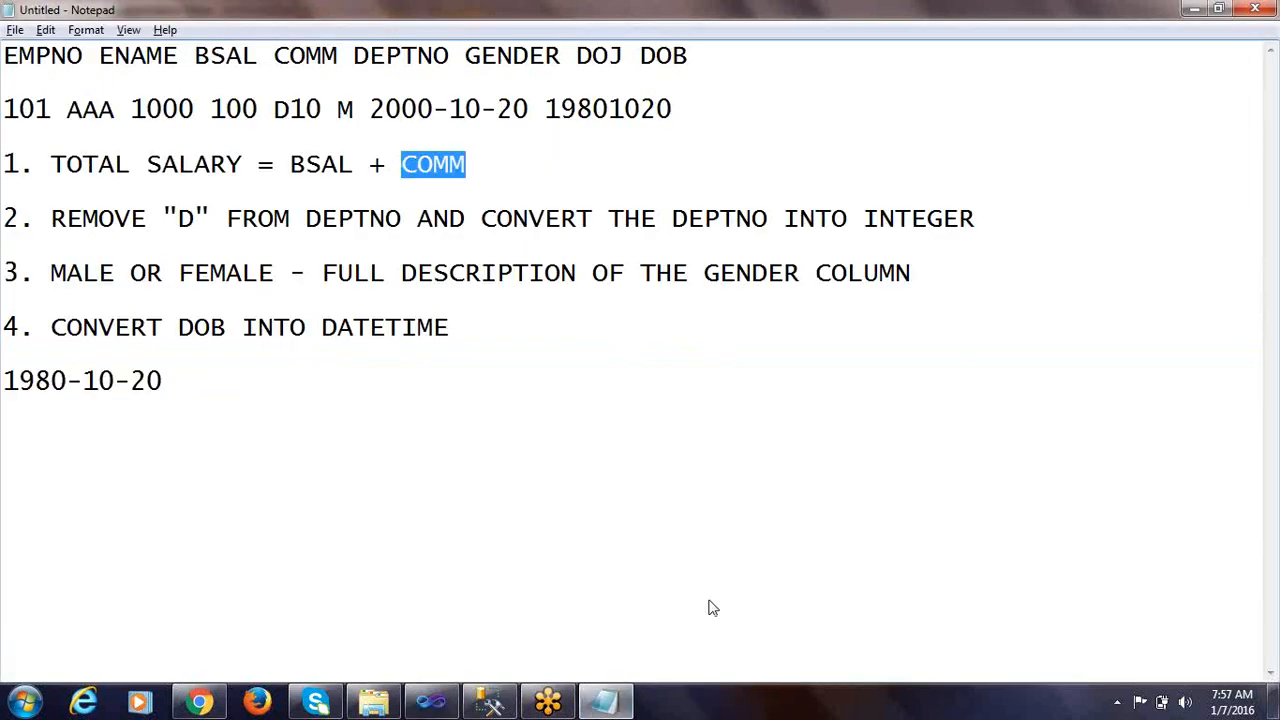
click(604, 701)
click(490, 701)
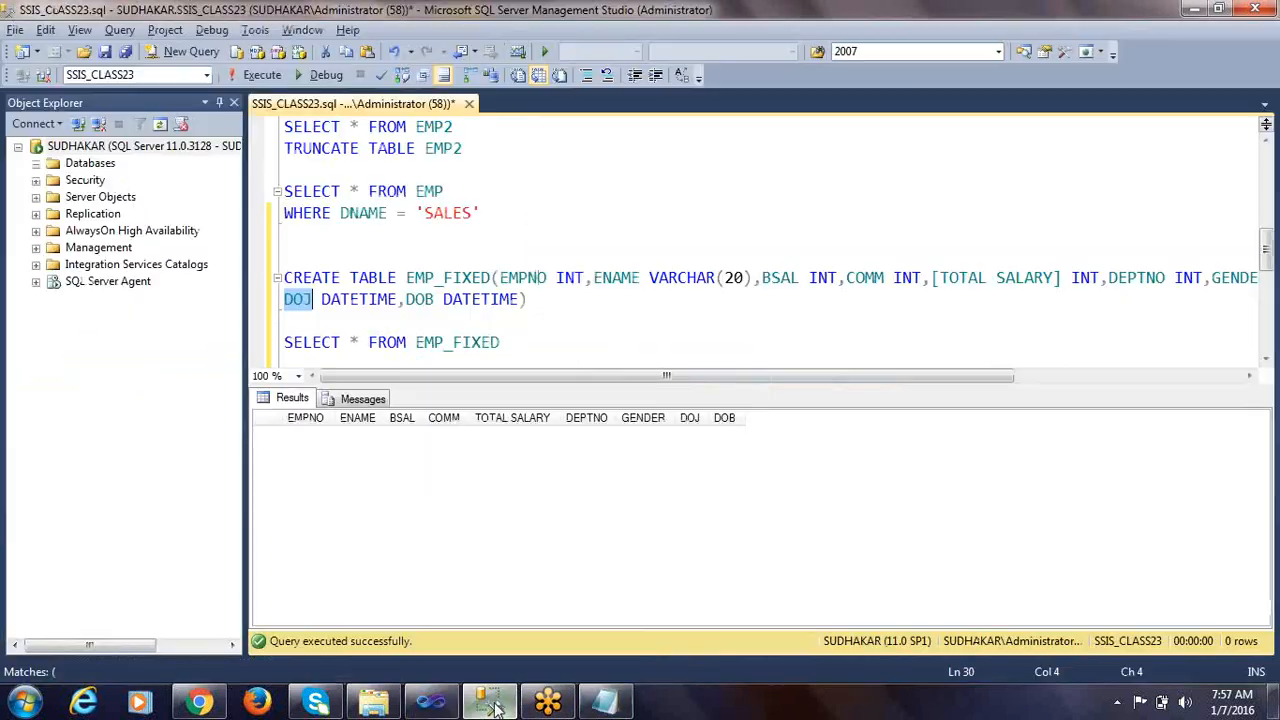
double_click(1082, 277)
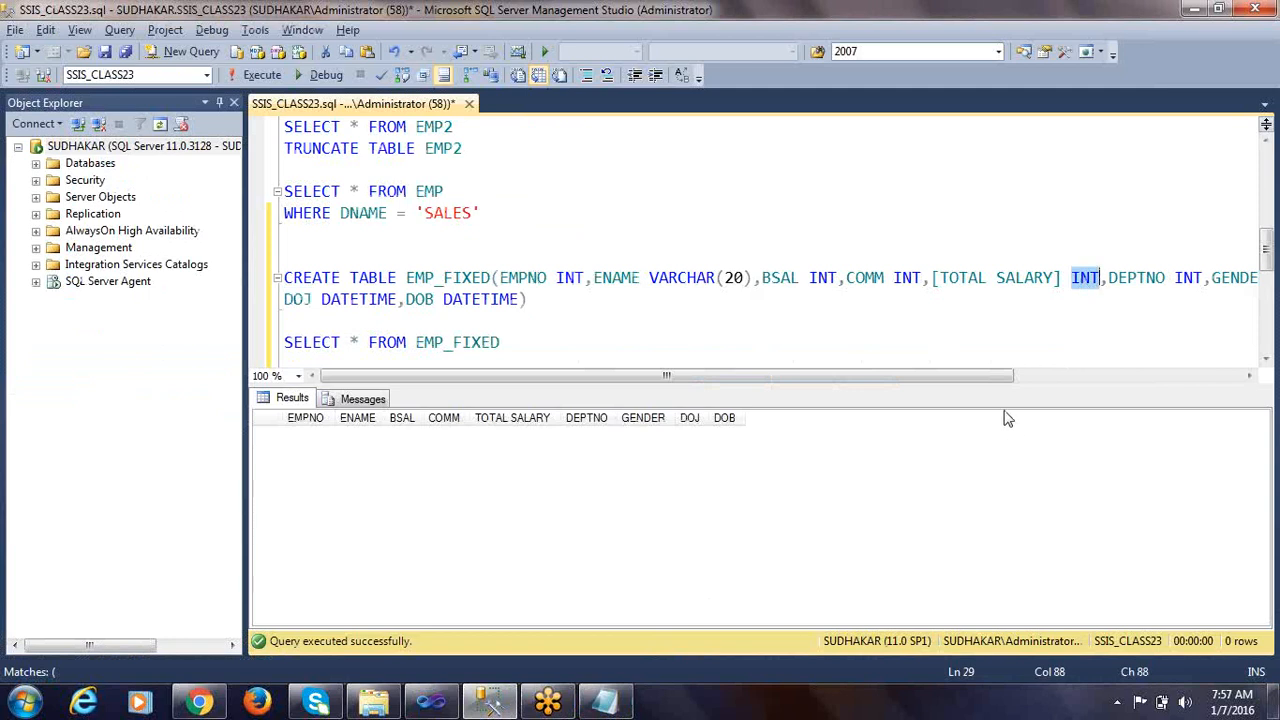
key(alt+Tab)
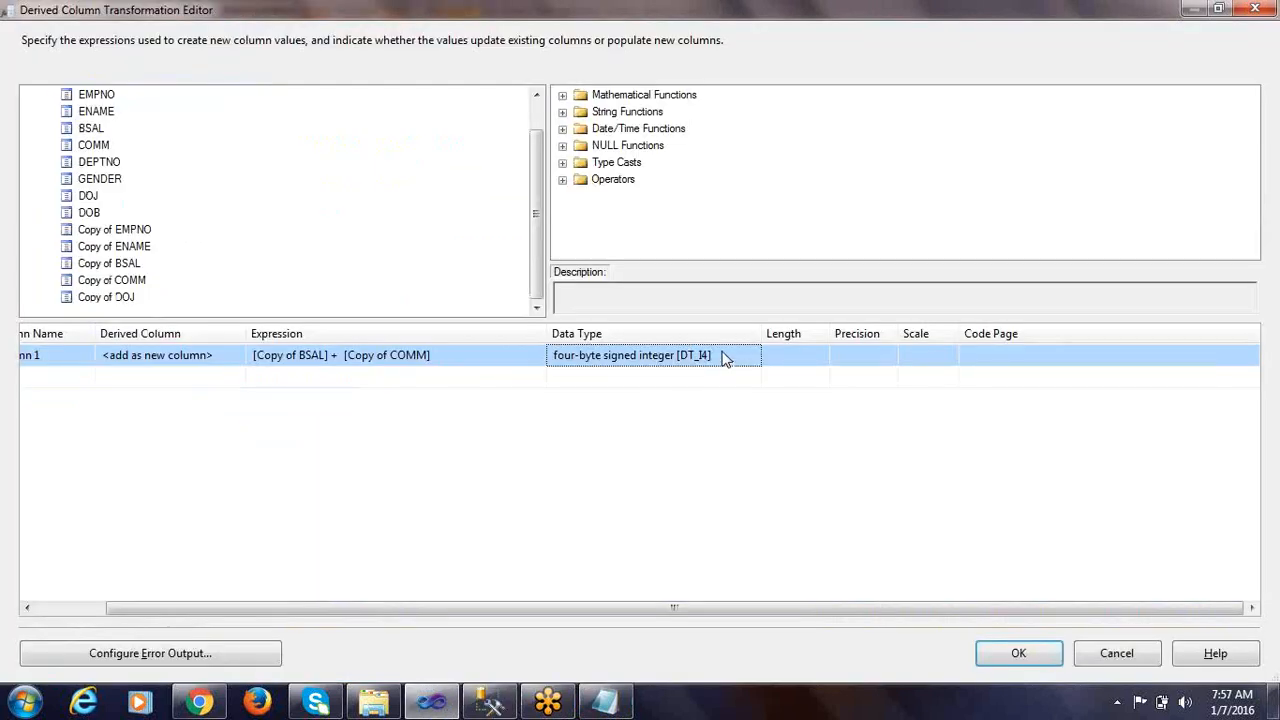
click(466, 365)
click(673, 360)
Rename the derived column as TOTAL SALARY, copying the name from the EMP_FIXED table definition
drag(284, 612, 94, 611)
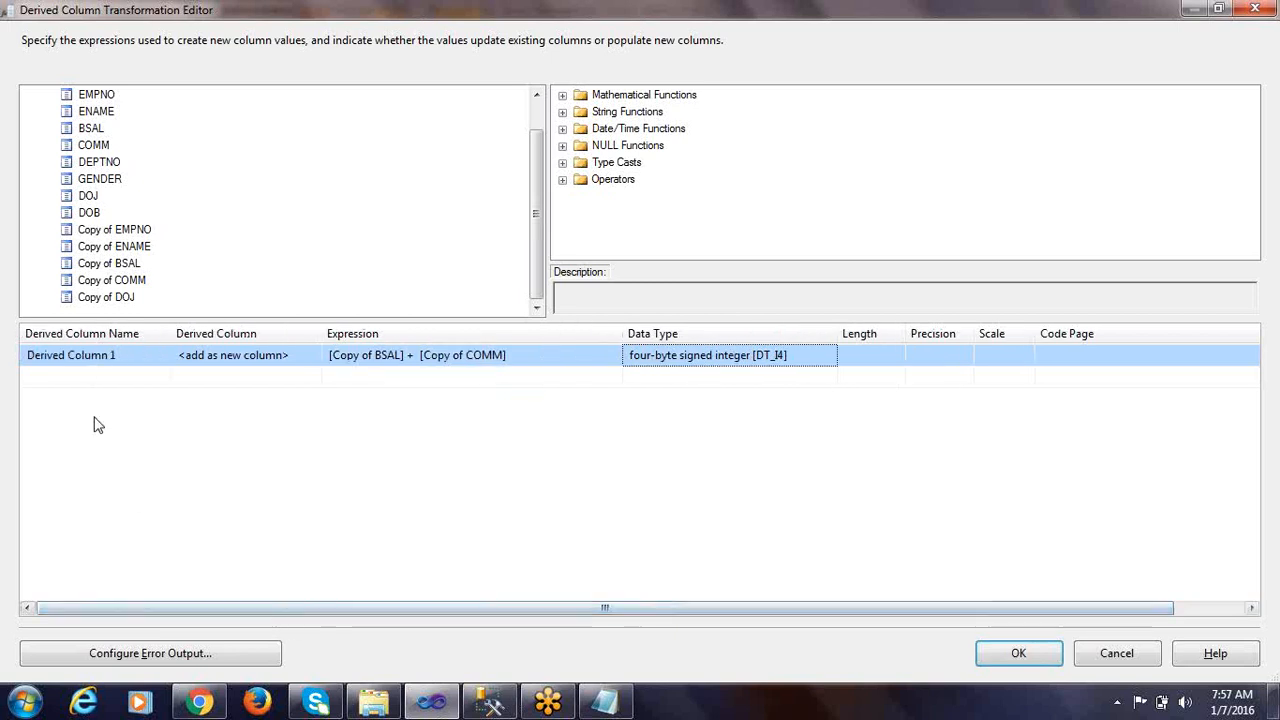
drag(137, 355, 4, 364)
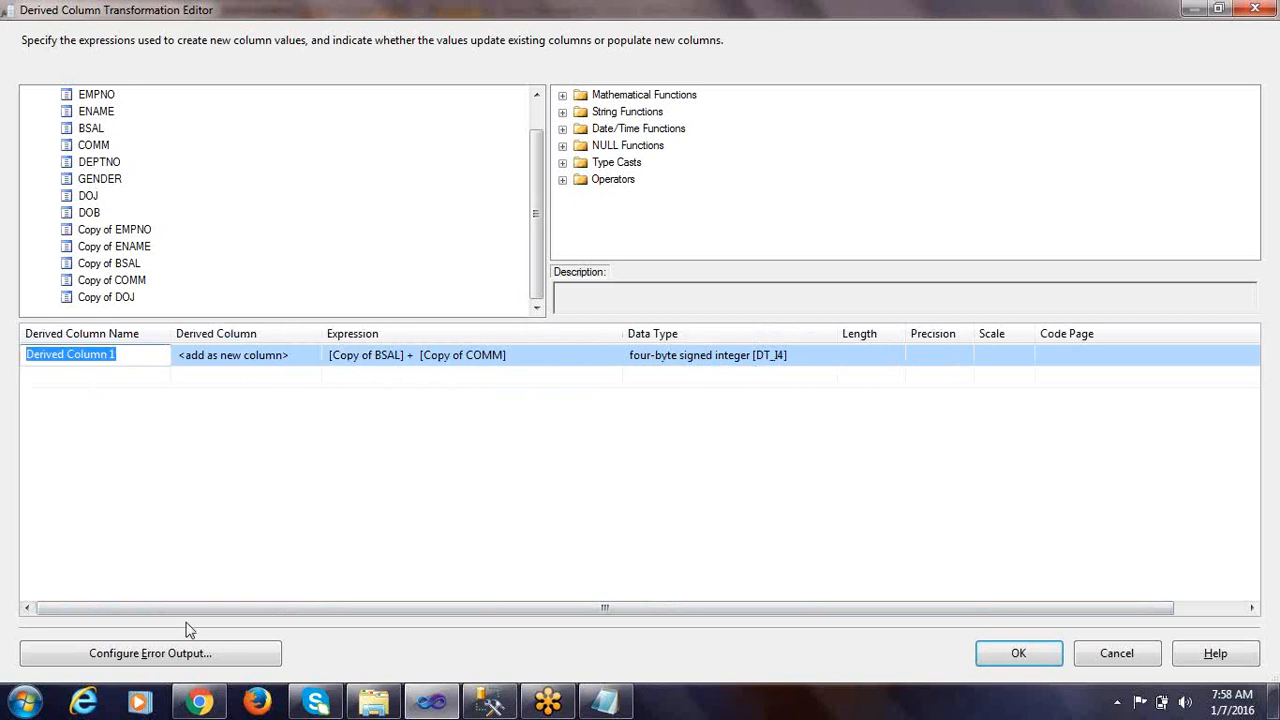
key(alt+Tab)
drag(940, 280, 1052, 277)
key(ctrl+c)
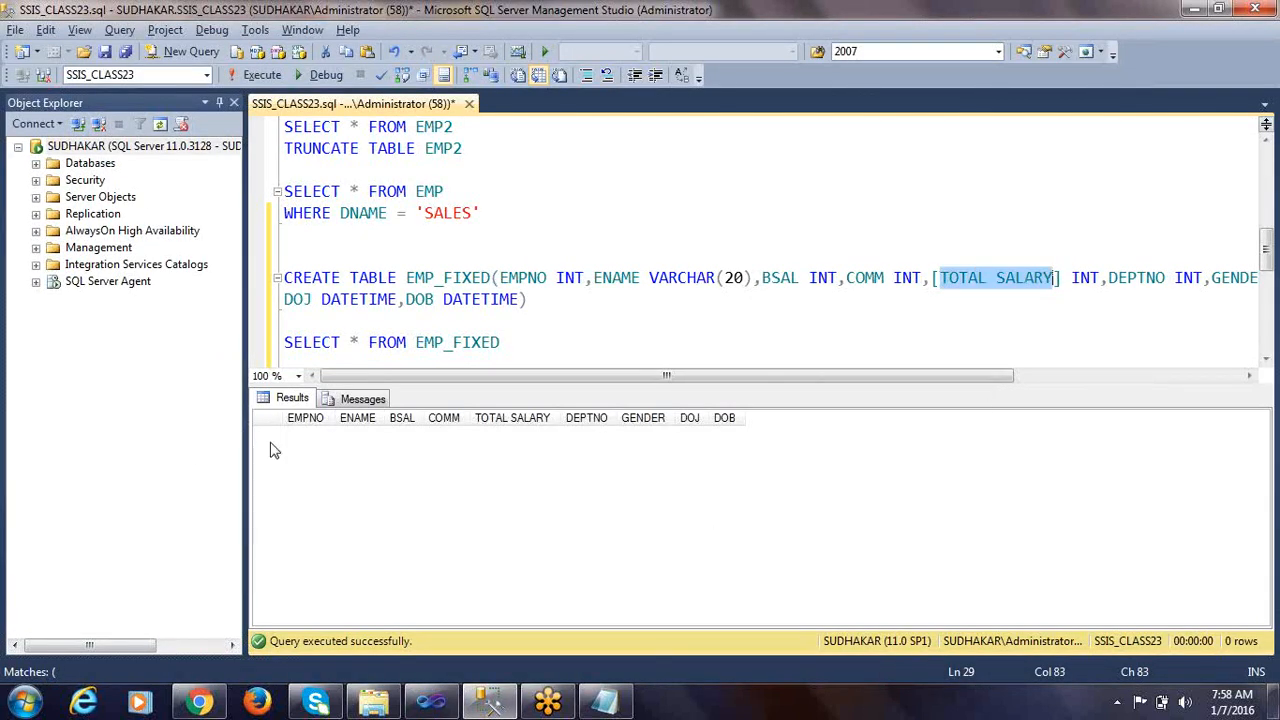
key(alt+Tab)
click(153, 354)
drag(153, 354, 6, 356)
key(ctrl+v)
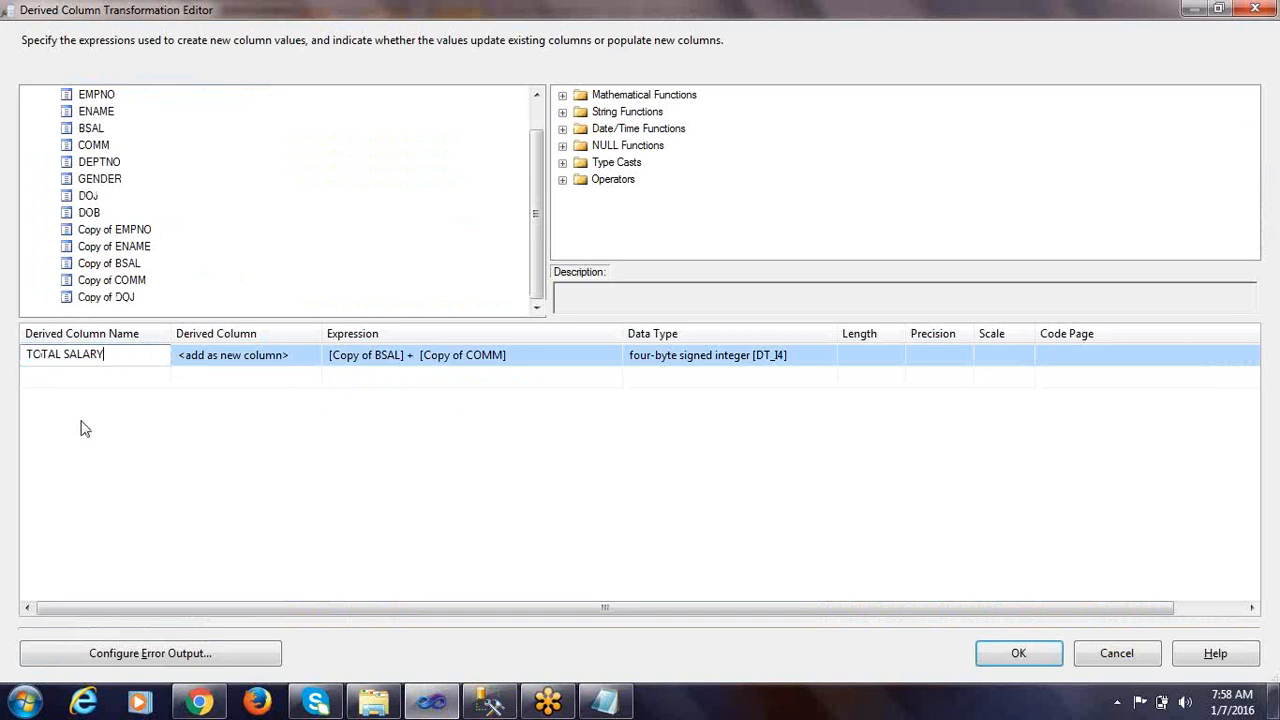
click(323, 525)
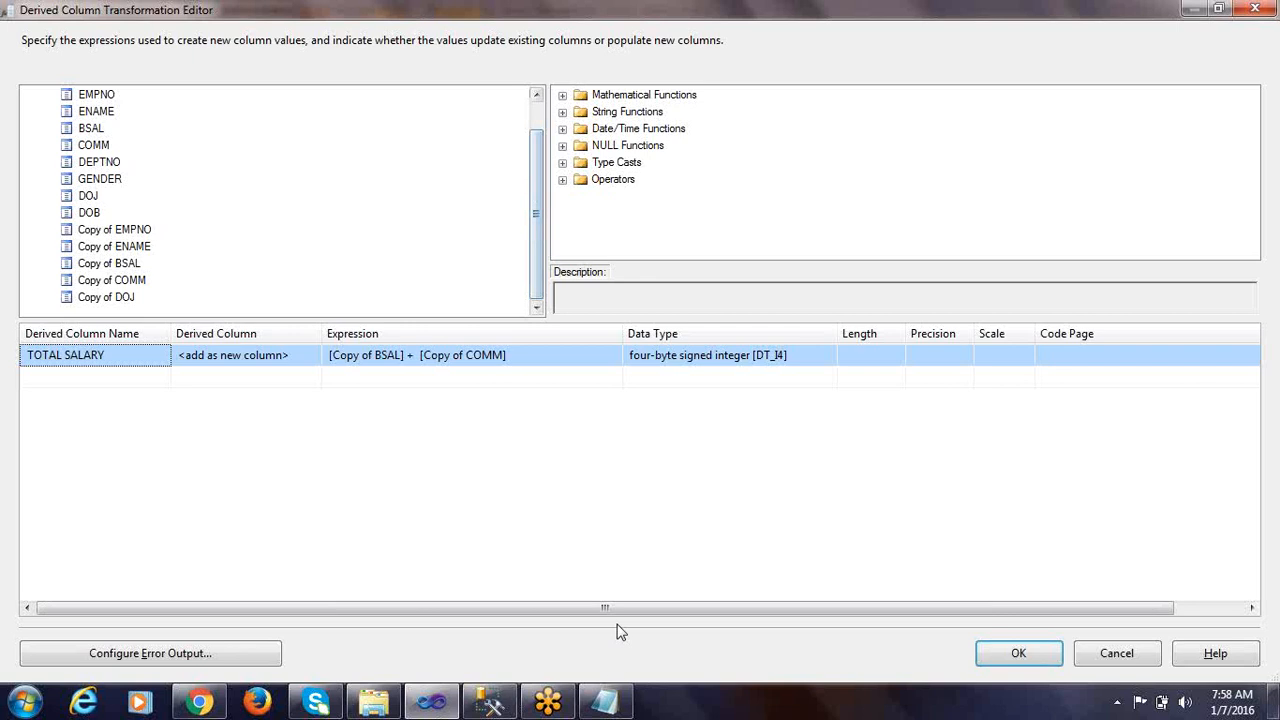
Read the second rule in the notes about removing "D" from DEPTNO and converting it into an integer
click(604, 701)
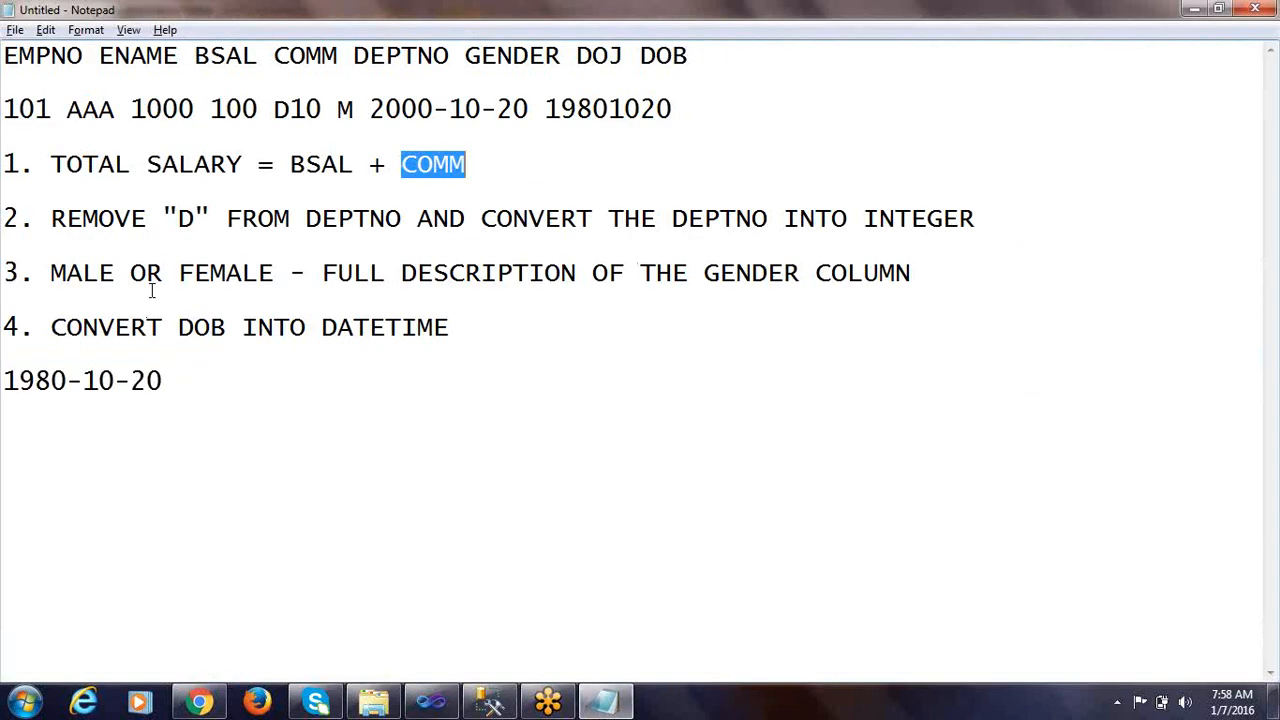
drag(50, 218, 84, 218)
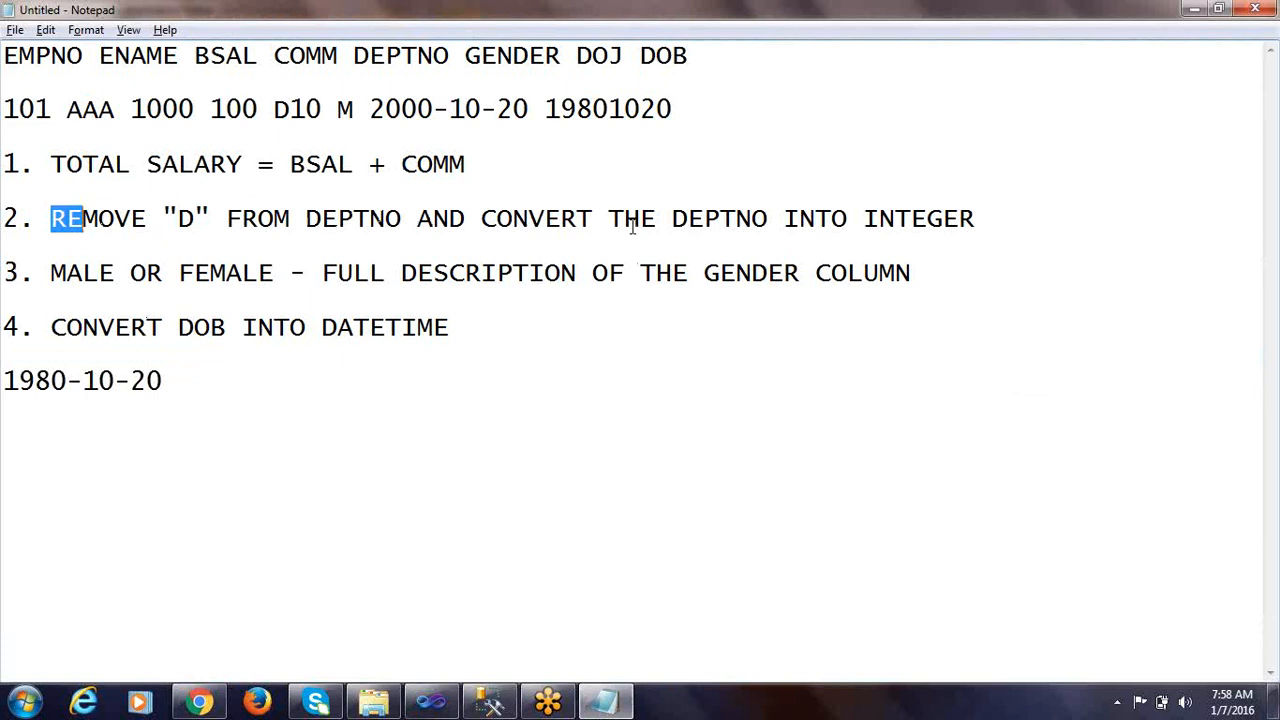
drag(817, 218, 1005, 203)
click(975, 228)
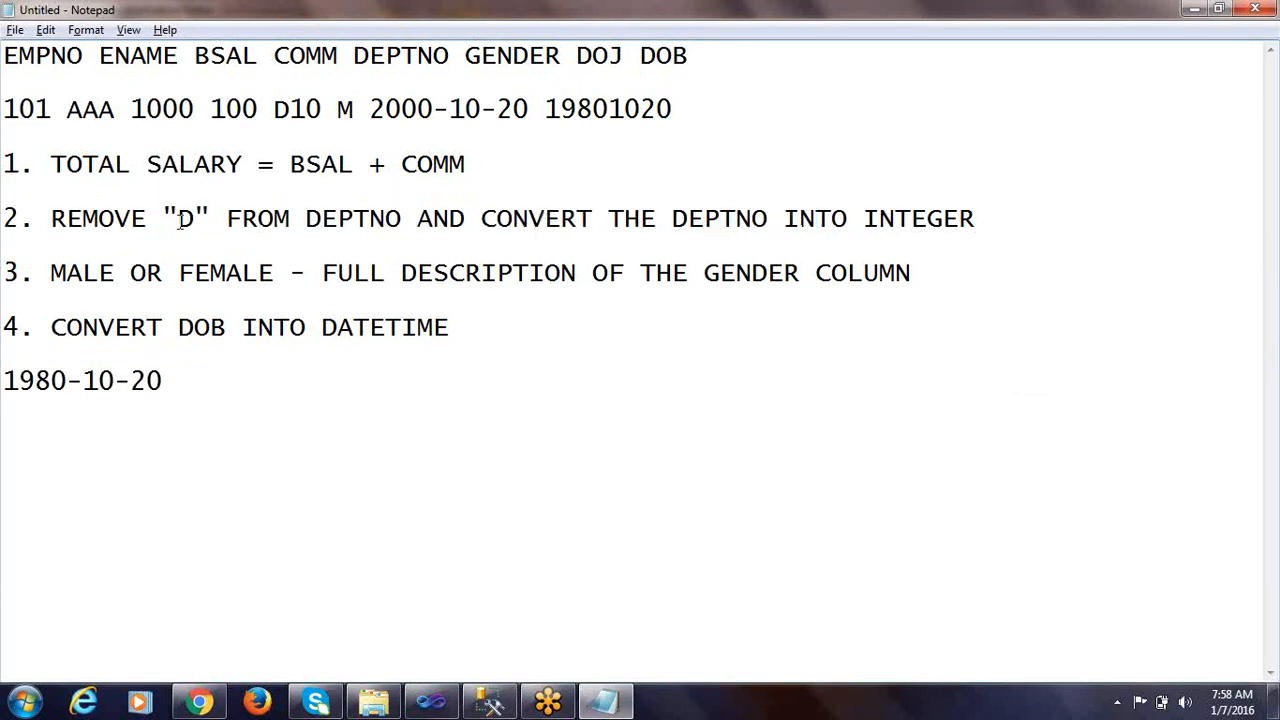
drag(179, 222, 197, 228)
Check the available columns for a DEPTNO copy and add a second derived column using the original [DEPTNO] as its expression
key(alt+Tab)
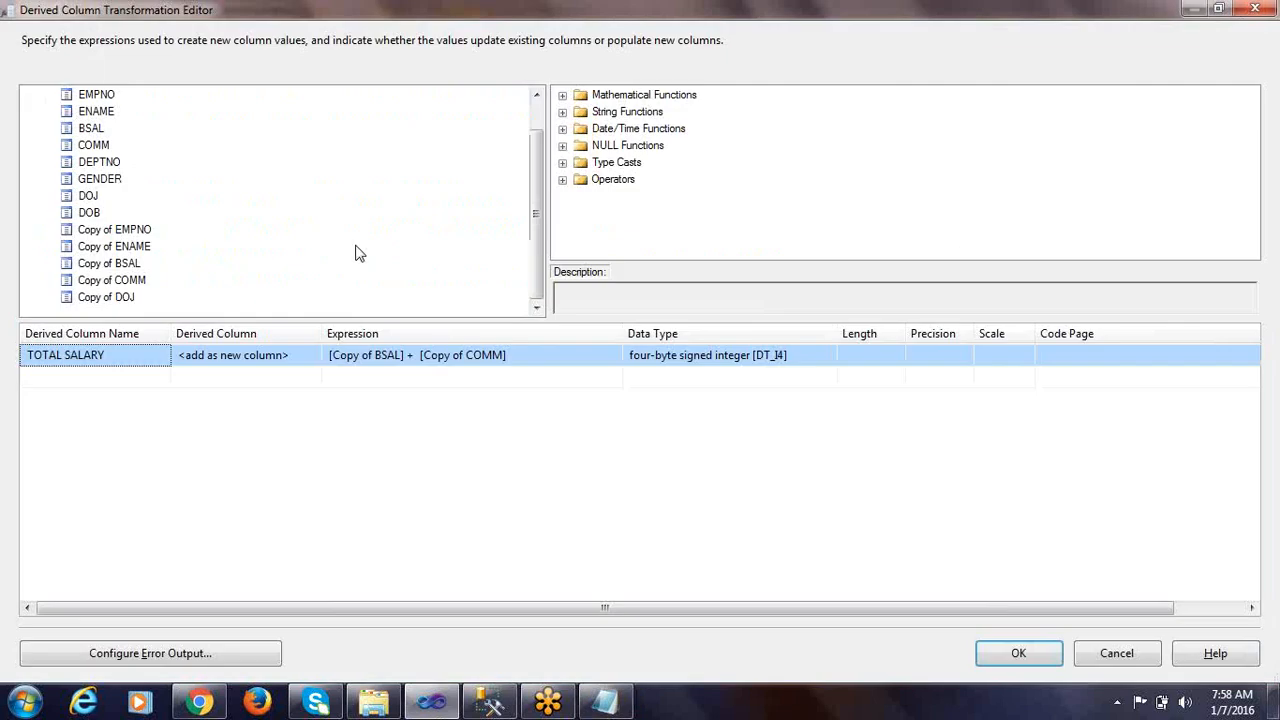
click(92, 162)
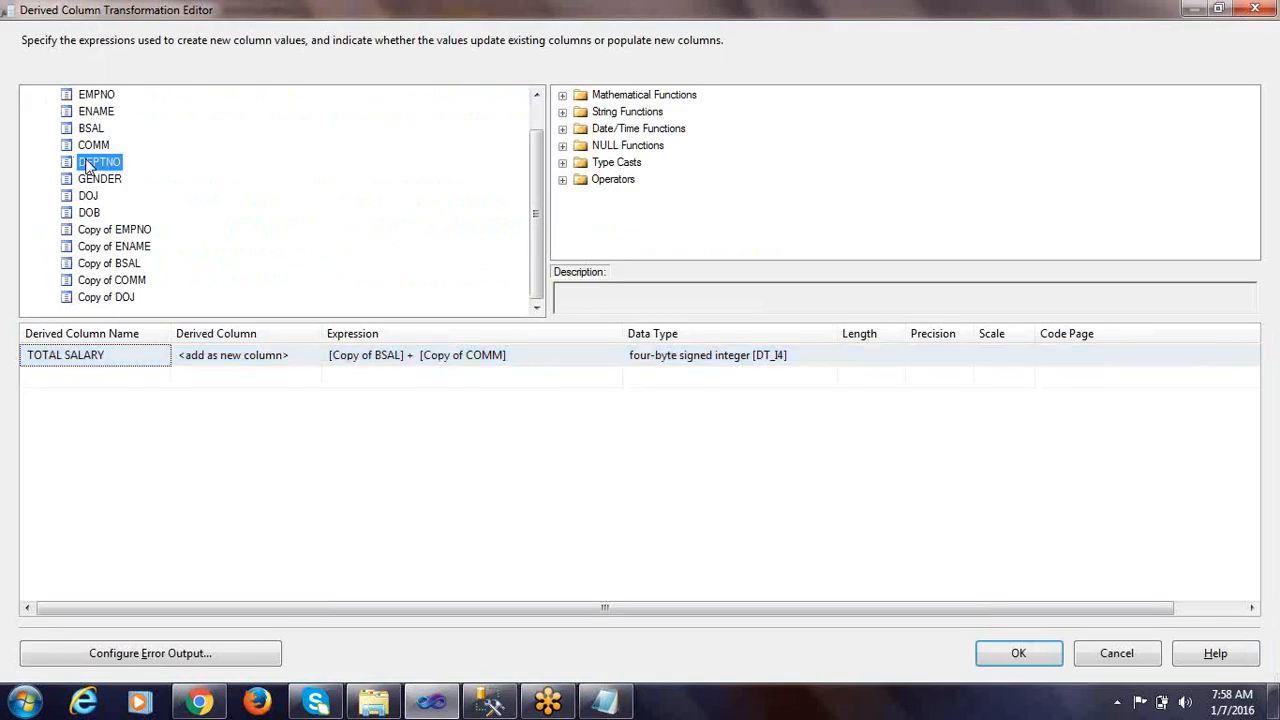
click(95, 230)
click(96, 247)
click(98, 263)
click(102, 281)
click(104, 297)
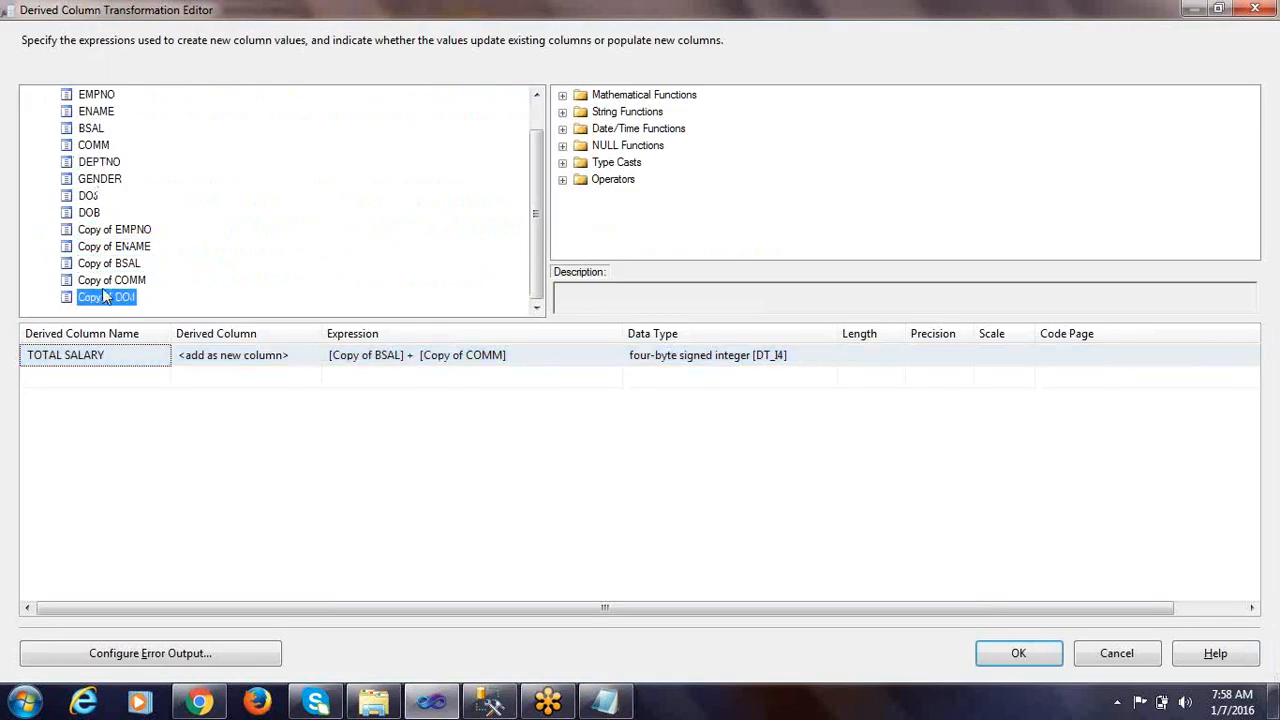
click(97, 164)
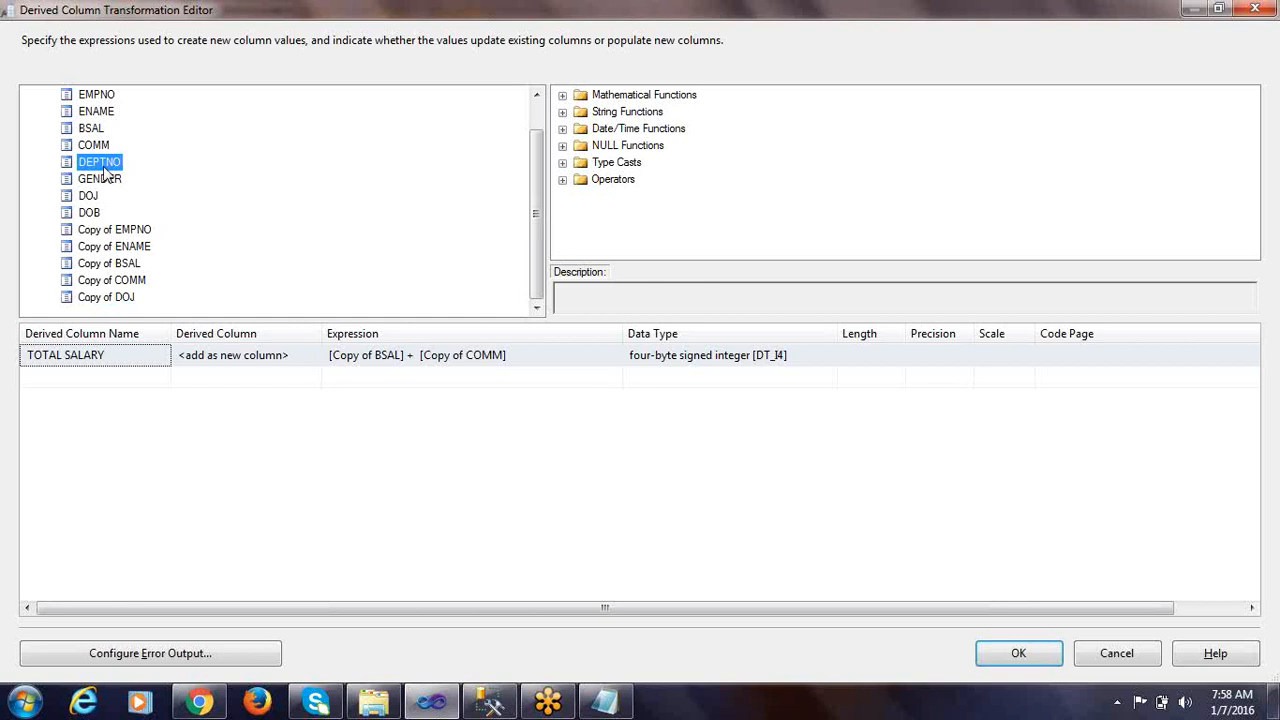
drag(104, 170, 585, 388)
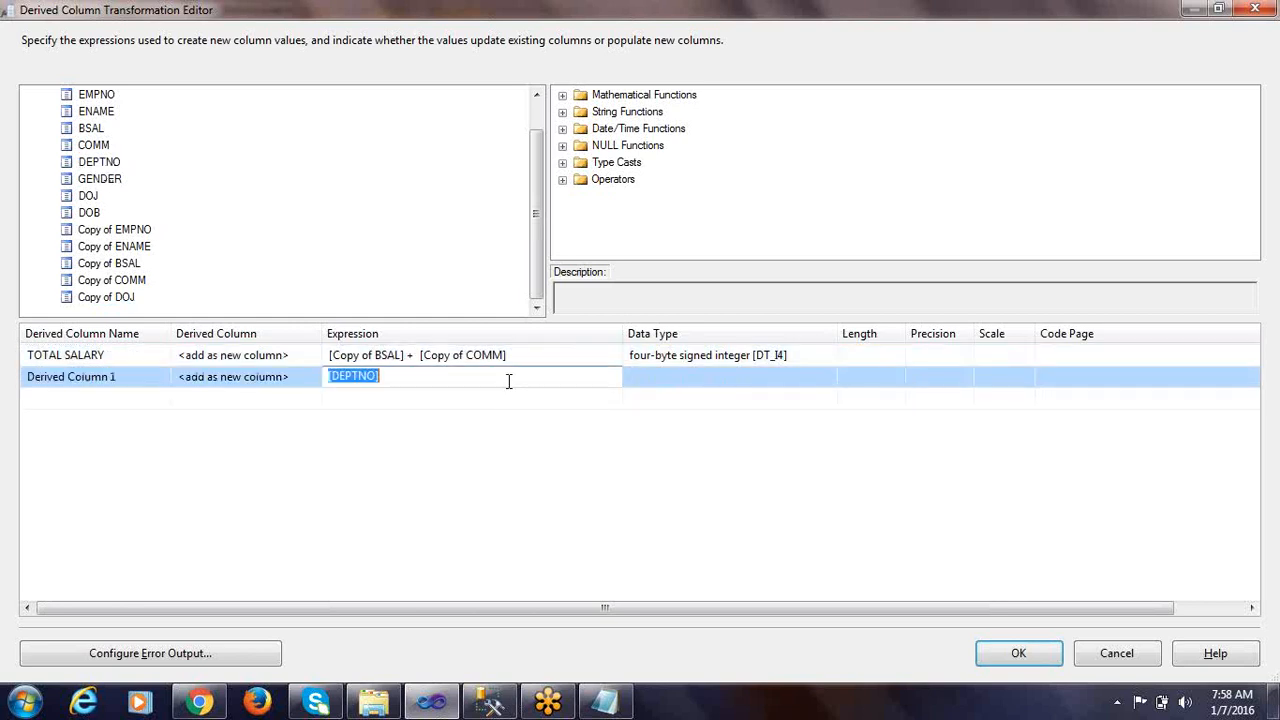
Open the emp_fixed source file, examine the D prefix and two-digit numbers of the DEPTNO values, and close it
key(alt+Tab)
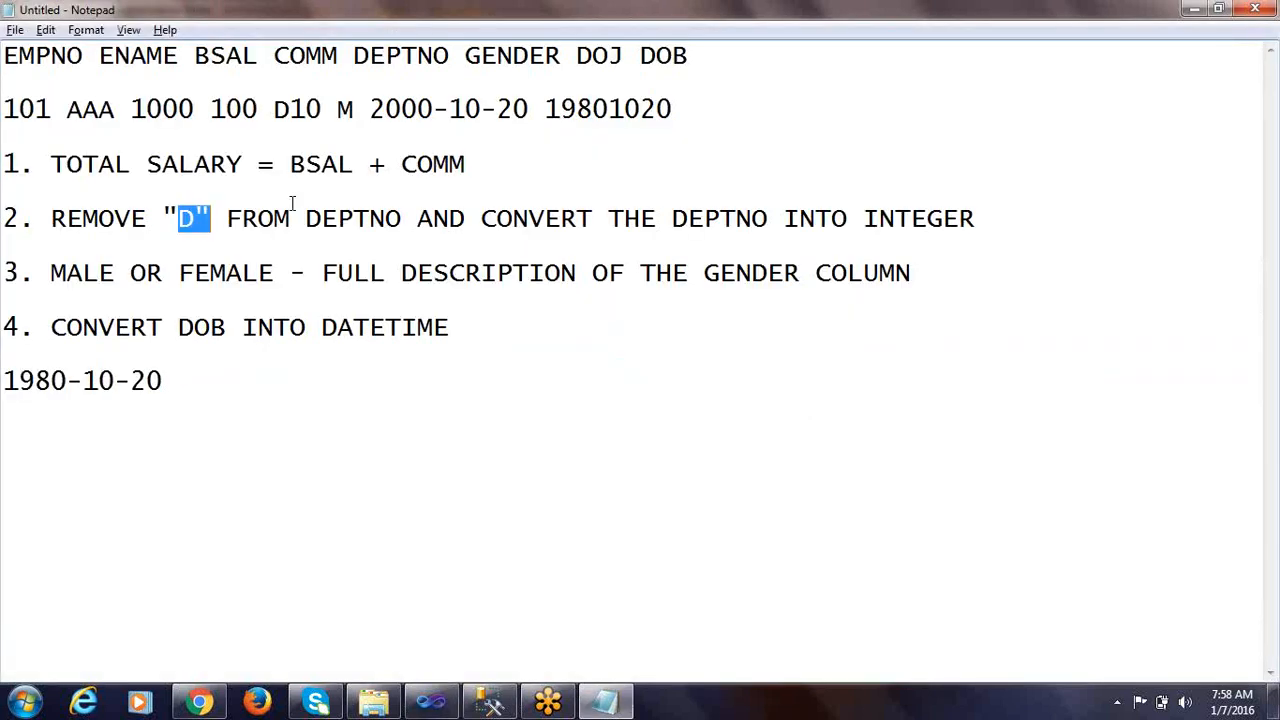
drag(185, 218, 195, 221)
click(373, 702)
click(515, 435)
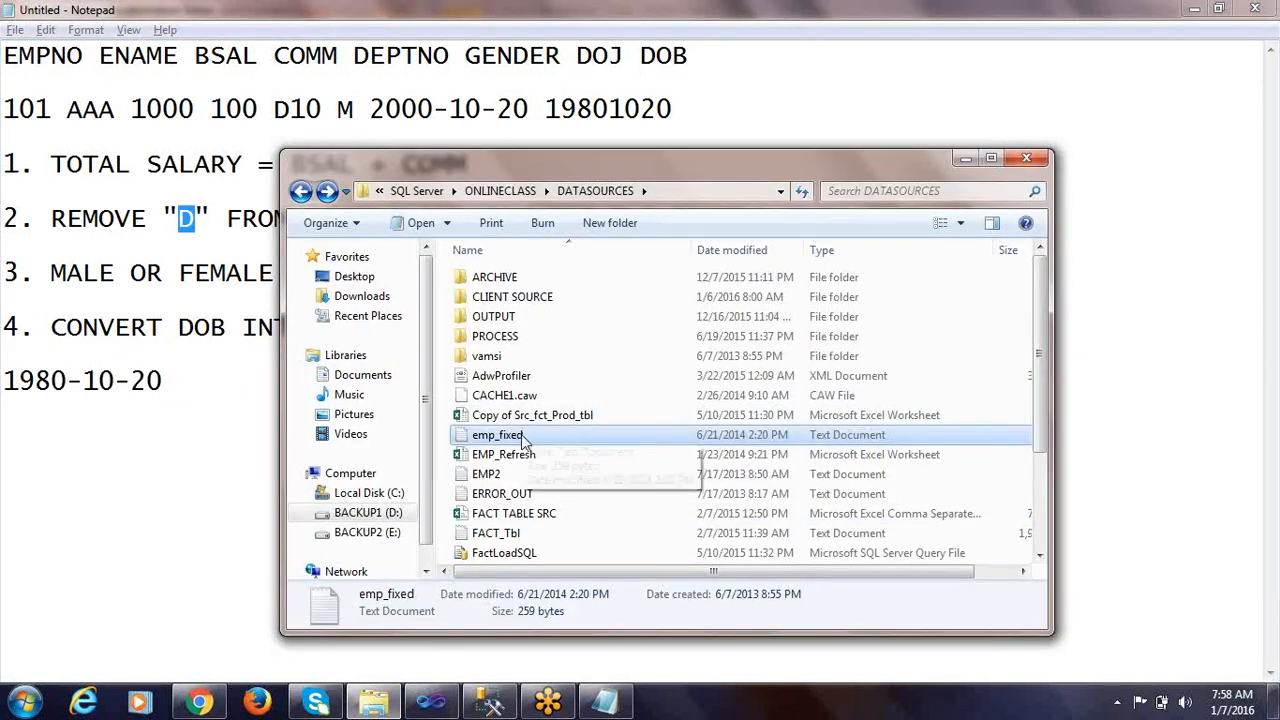
double_click(521, 434)
drag(402, 199, 399, 309)
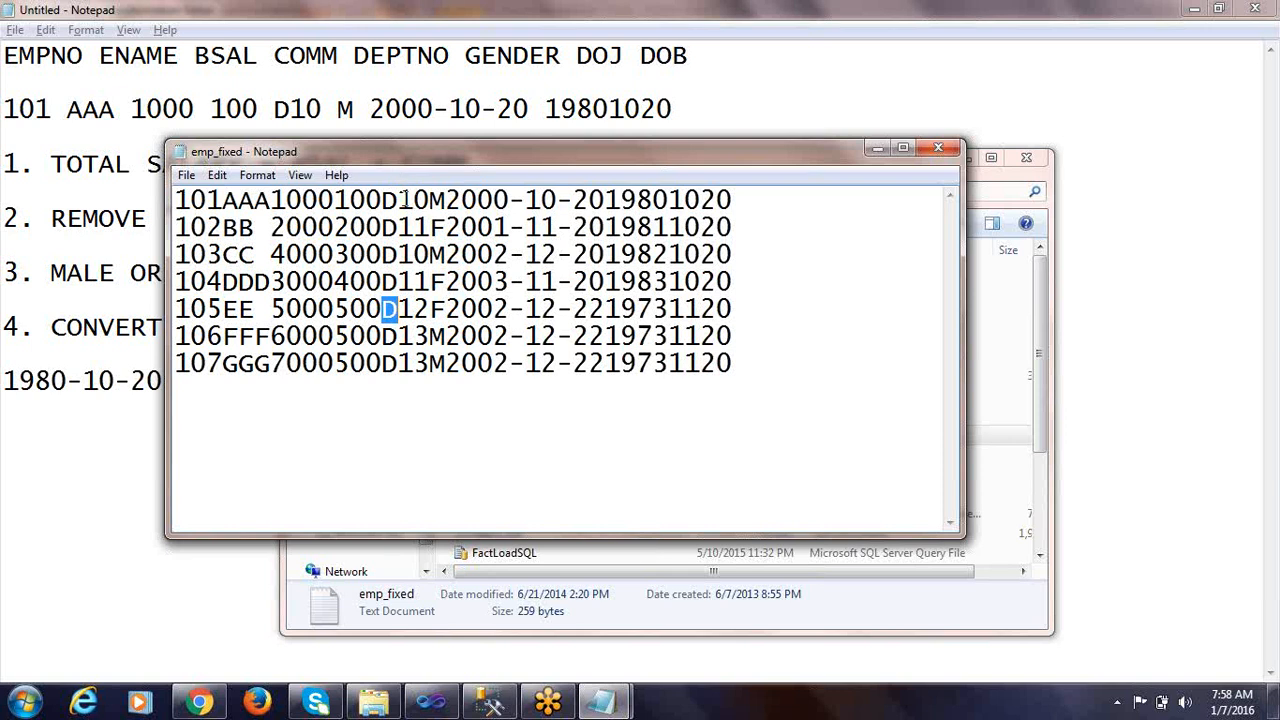
drag(399, 199, 430, 282)
drag(428, 200, 400, 363)
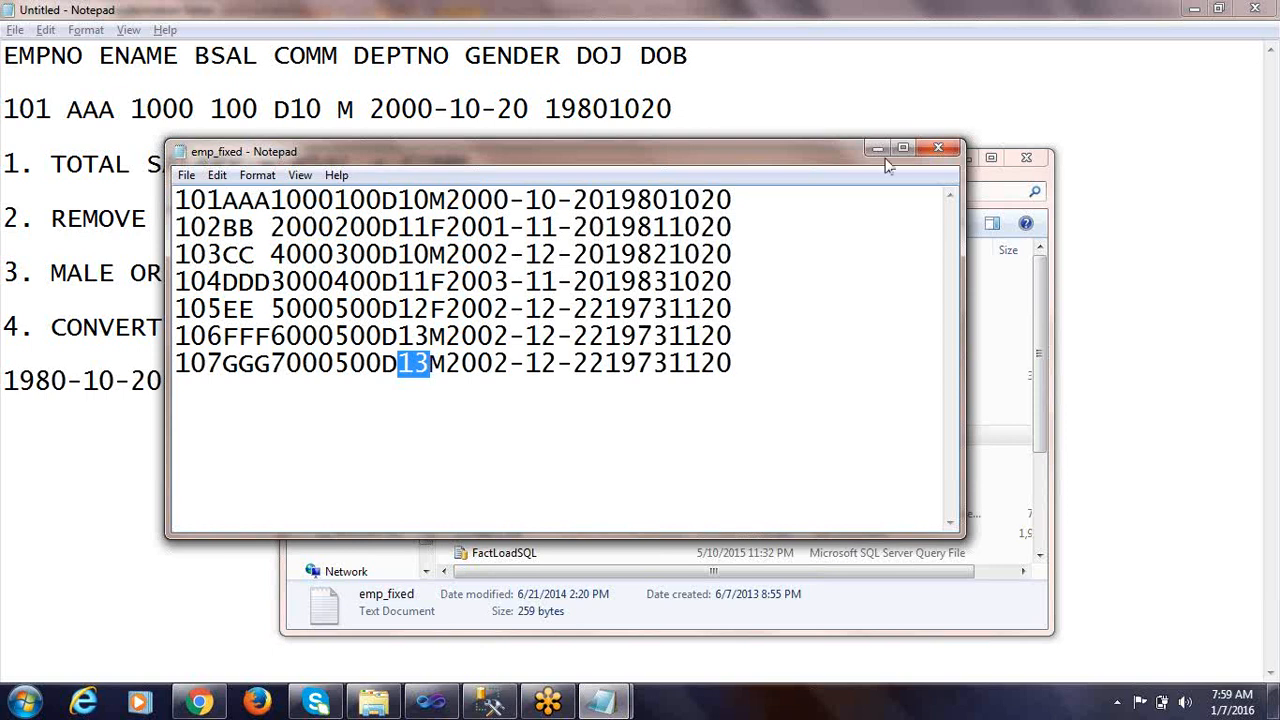
click(926, 147)
click(176, 439)
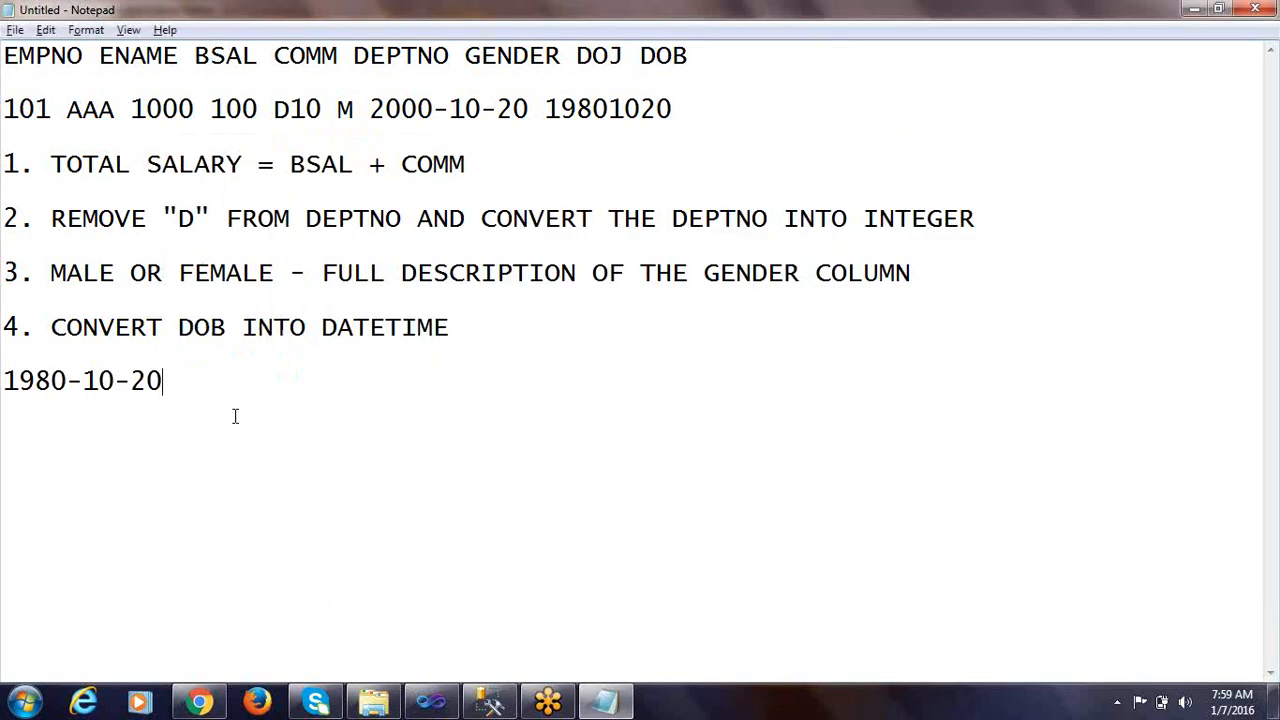
Insert the RIGHT string function after [DEPTNO] in the second derived column's expression
click(470, 705)
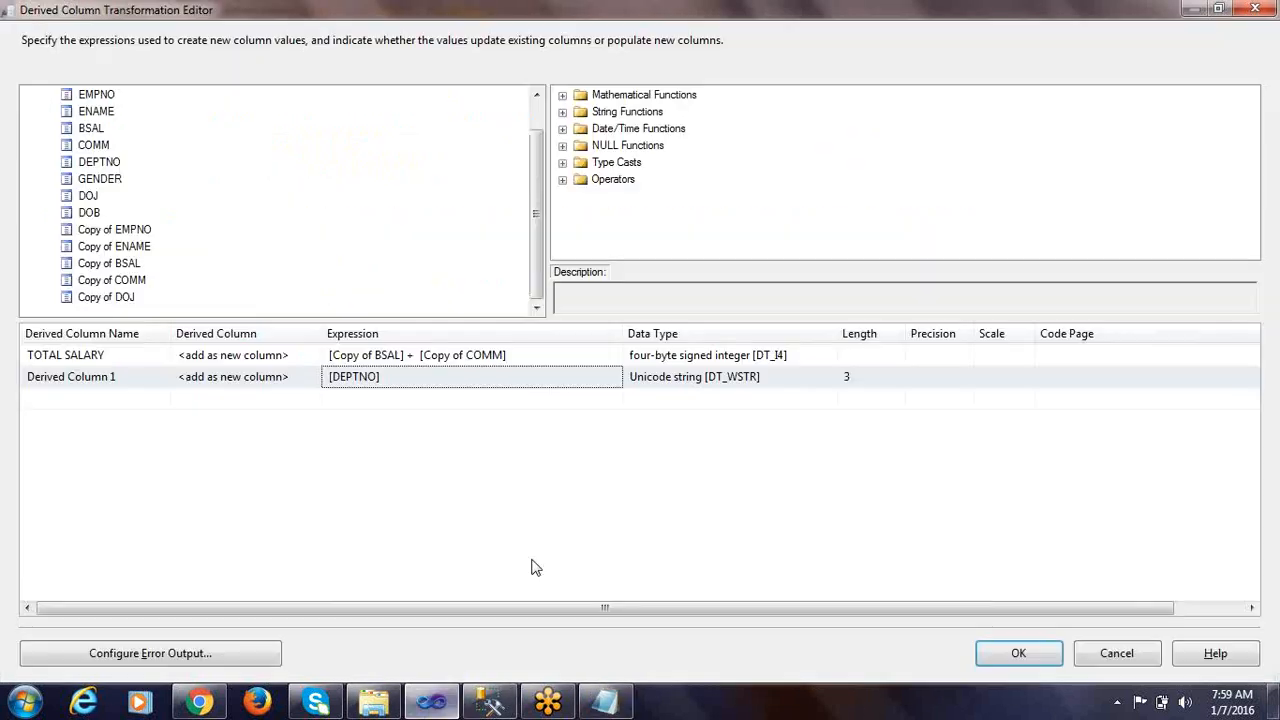
click(614, 117)
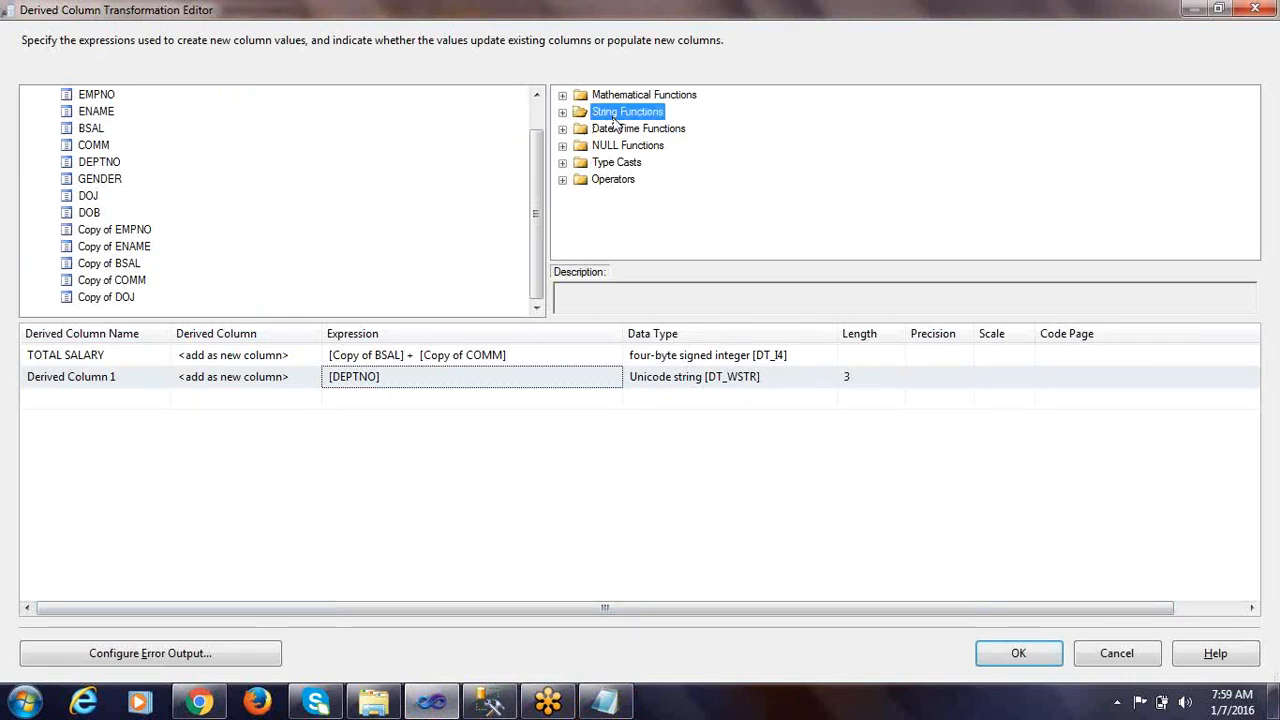
click(561, 113)
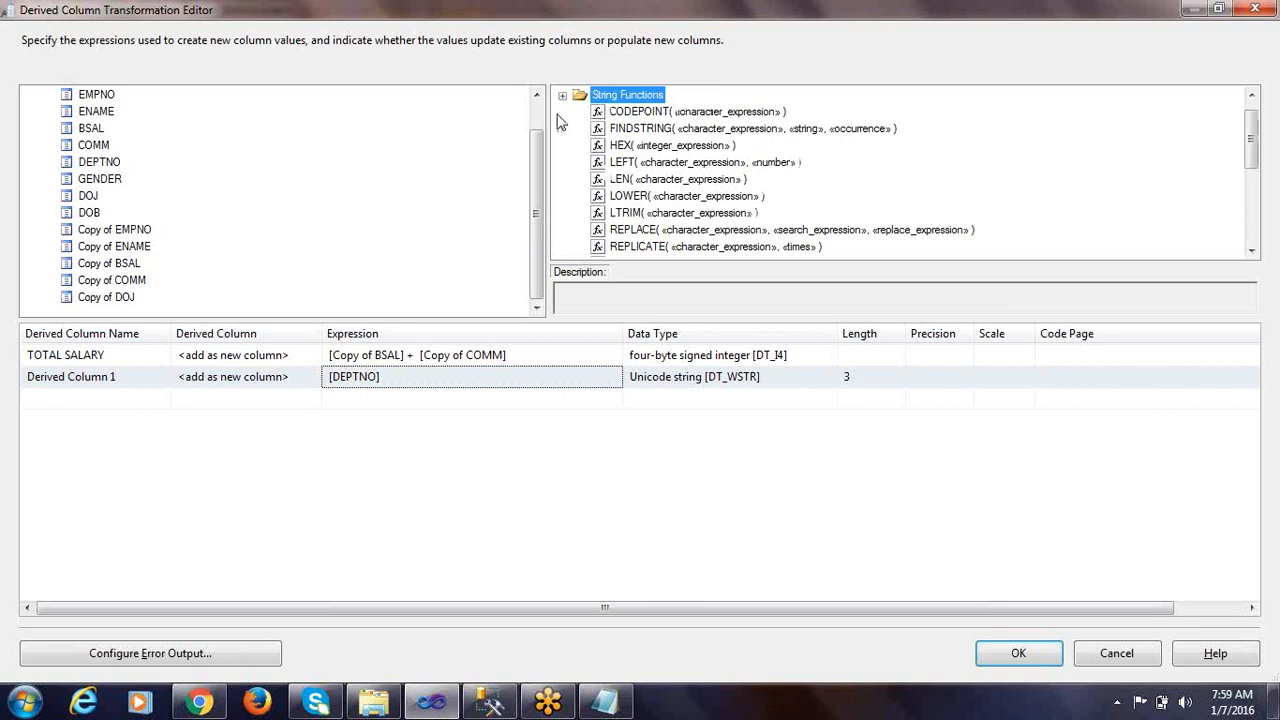
click(640, 180)
scroll(643, 228, down, 1)
click(643, 229)
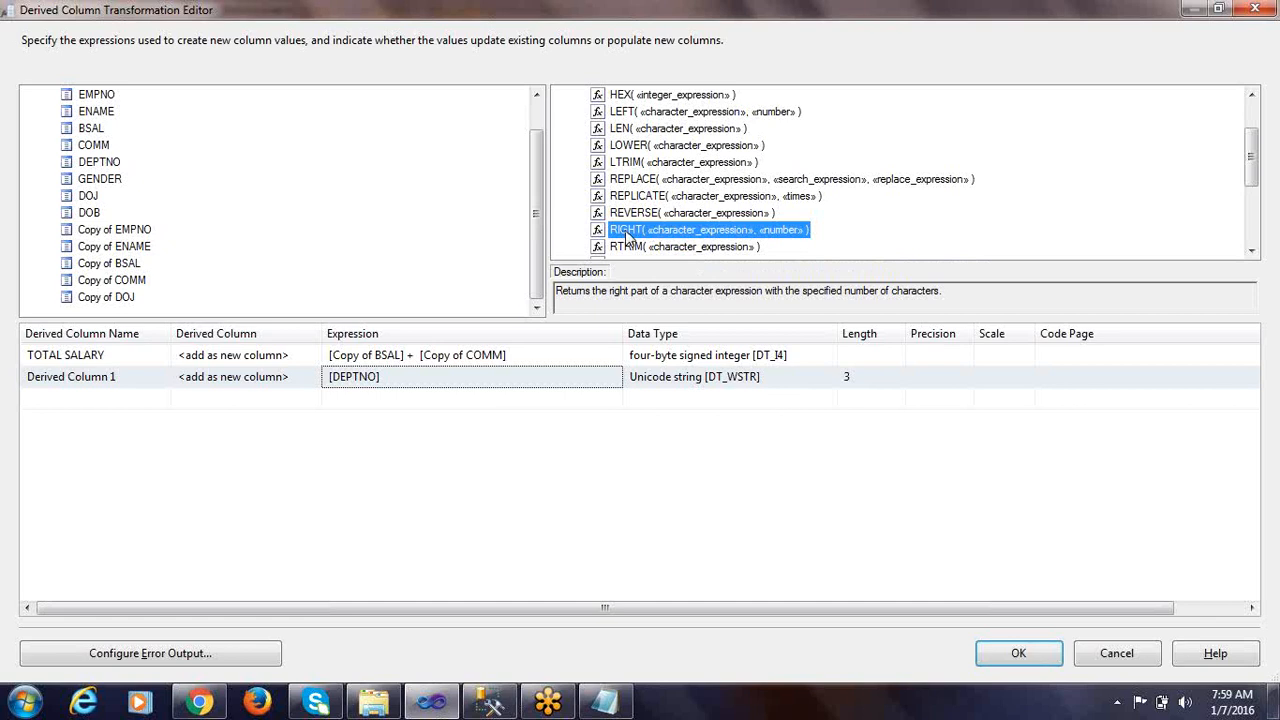
drag(630, 237, 416, 375)
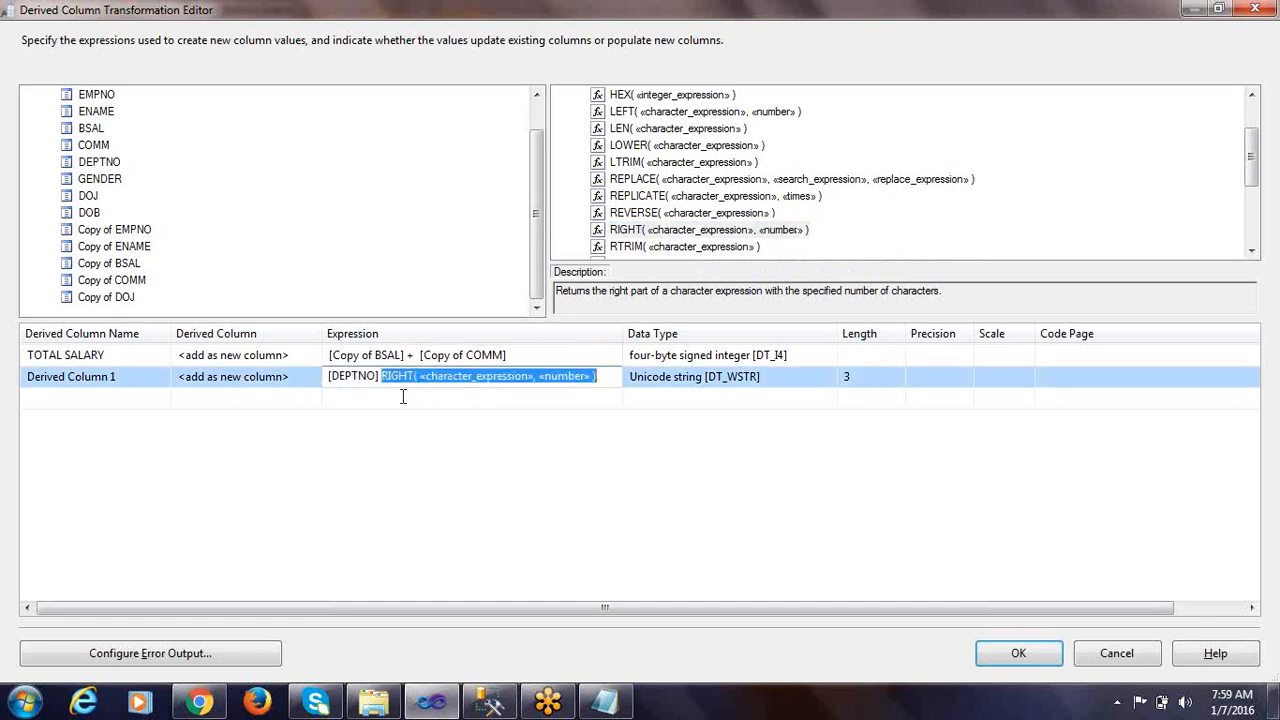
Examine the RIGHT function's character expression and number arguments in the second derived column's expression
click(390, 382)
drag(400, 377, 411, 378)
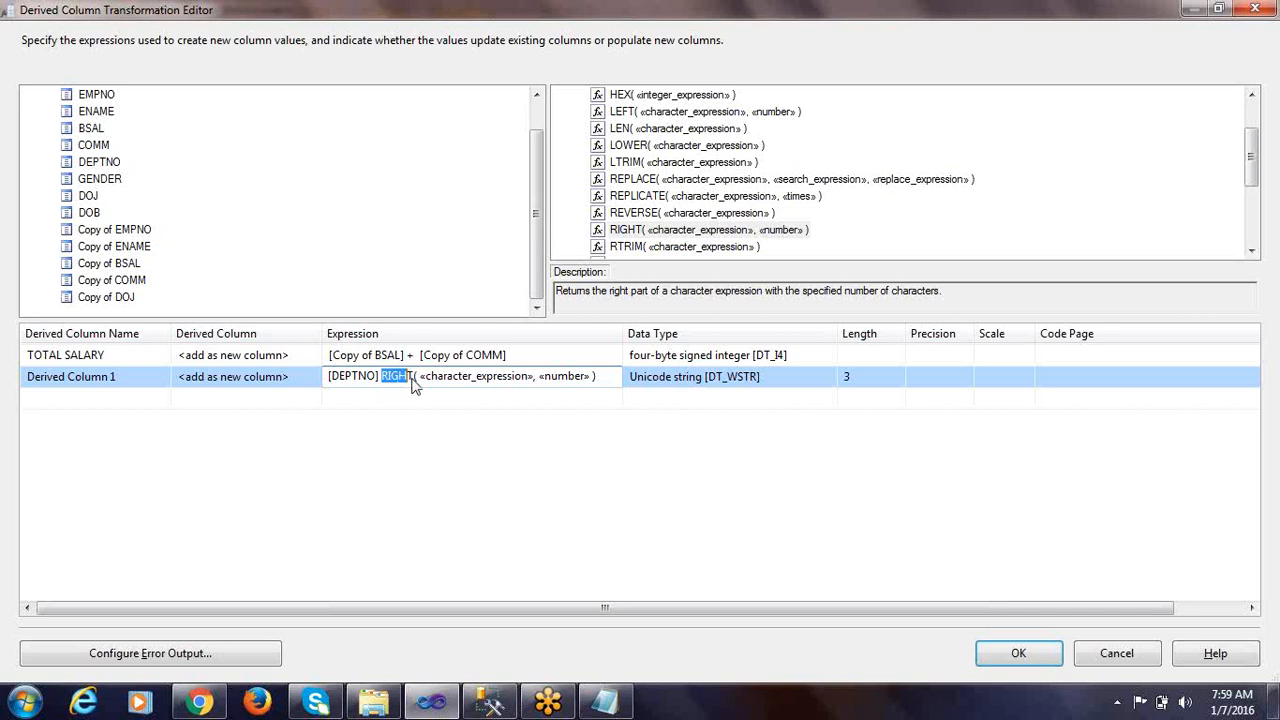
click(428, 381)
drag(420, 375, 591, 377)
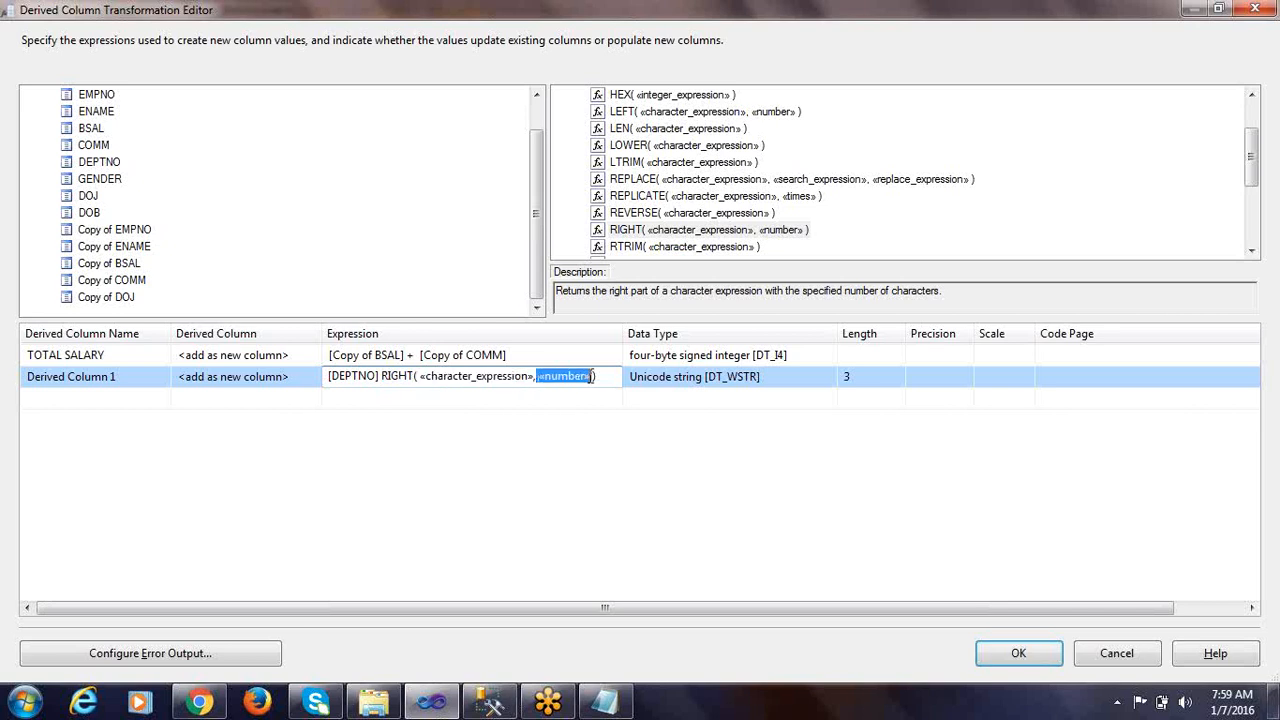
click(471, 377)
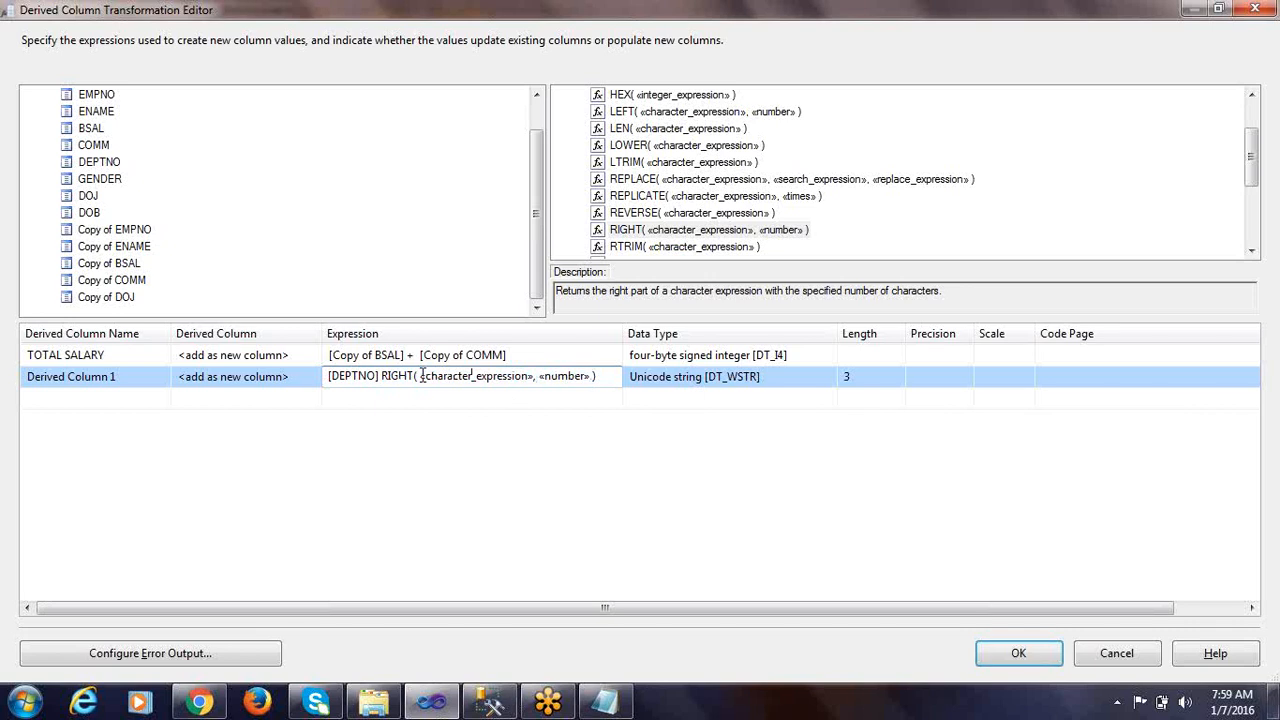
drag(420, 377, 540, 374)
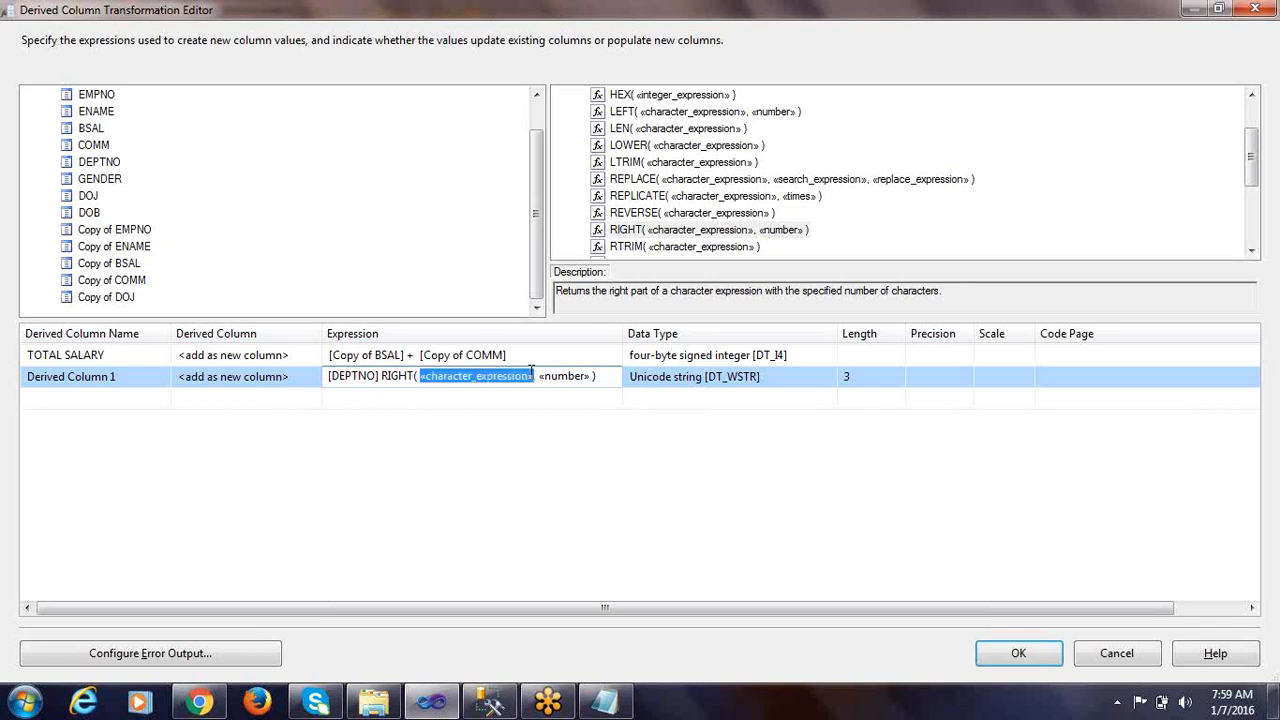
Move [DEPTNO] from in front of the RIGHT function into its character expression argument
drag(383, 376, 326, 377)
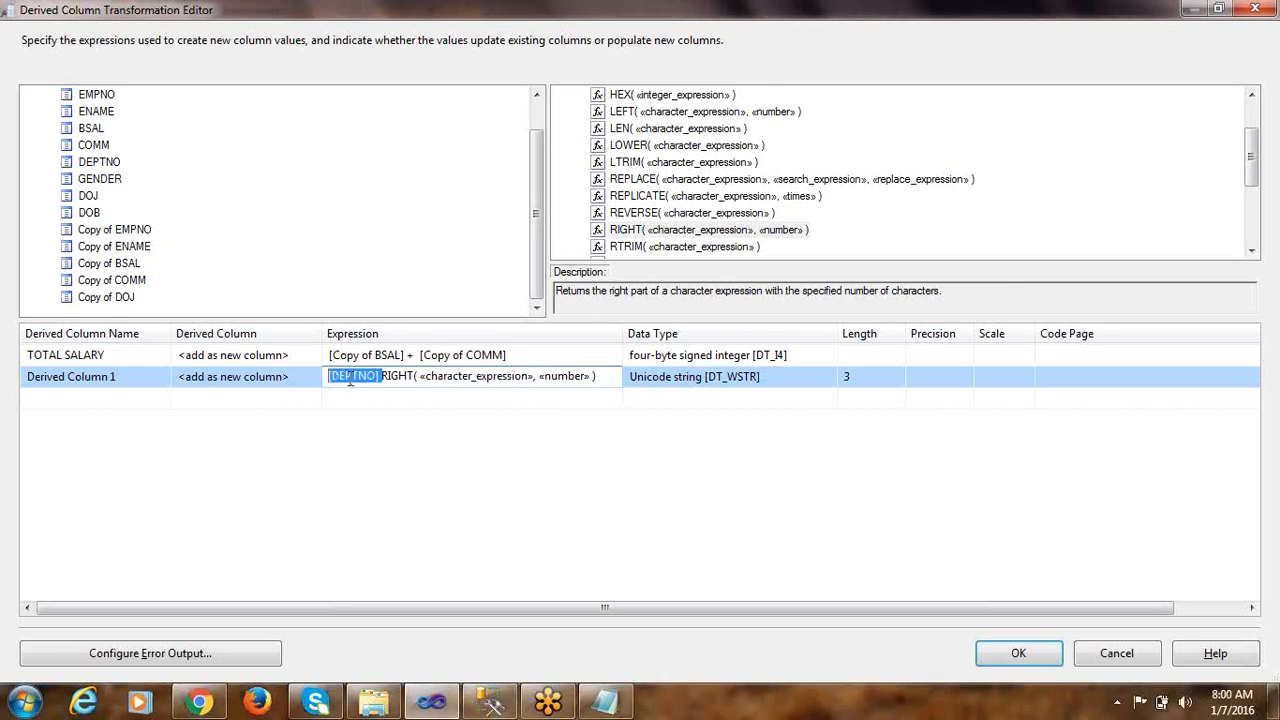
right_click(350, 378)
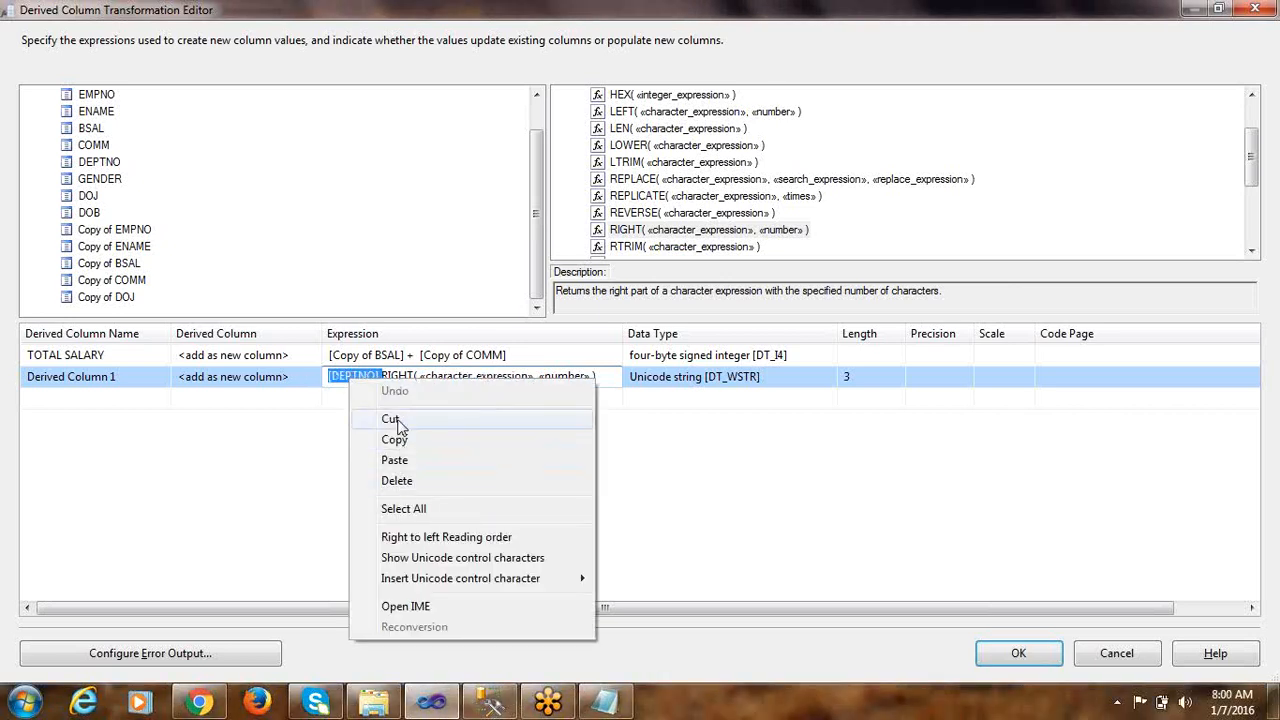
click(390, 418)
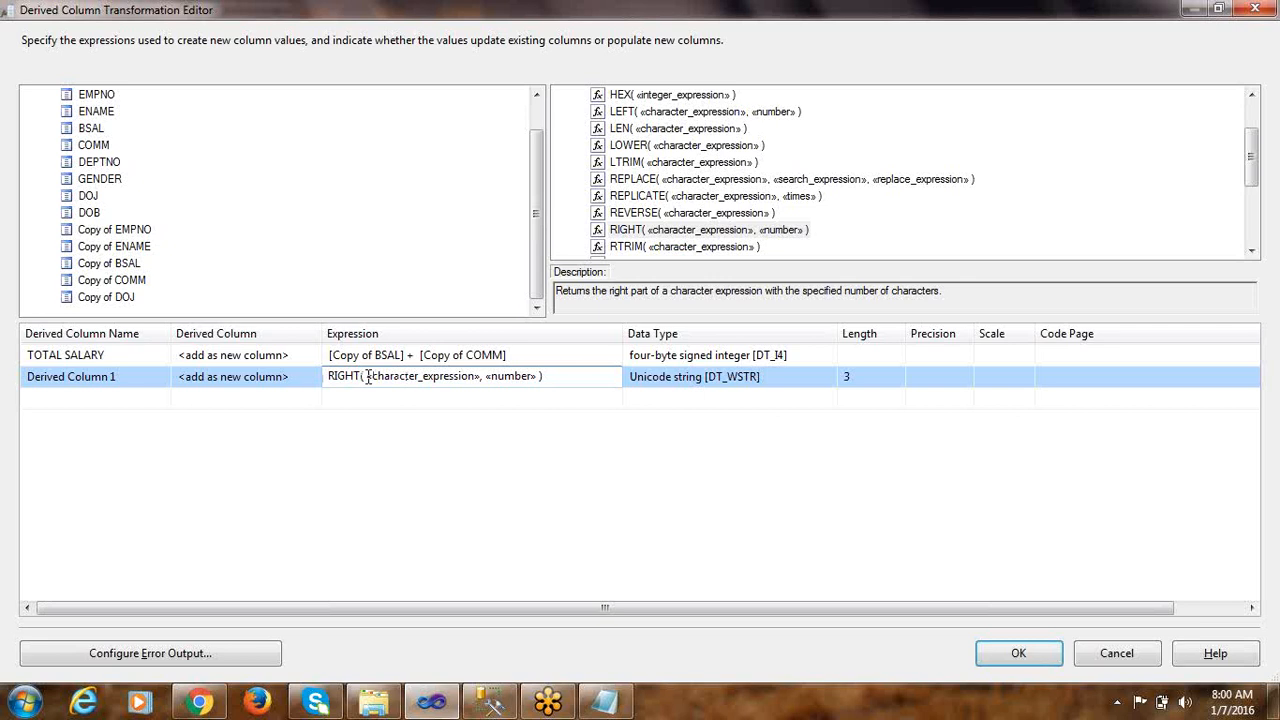
drag(367, 376, 474, 371)
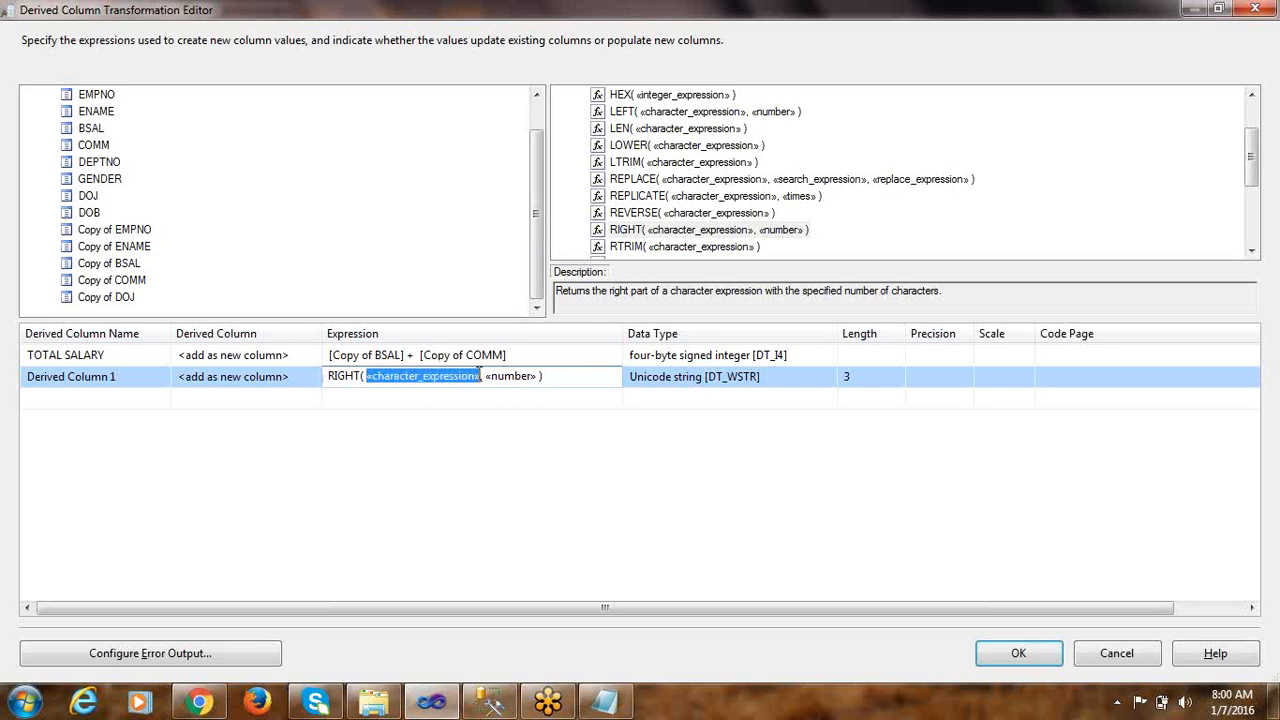
key(Delete)
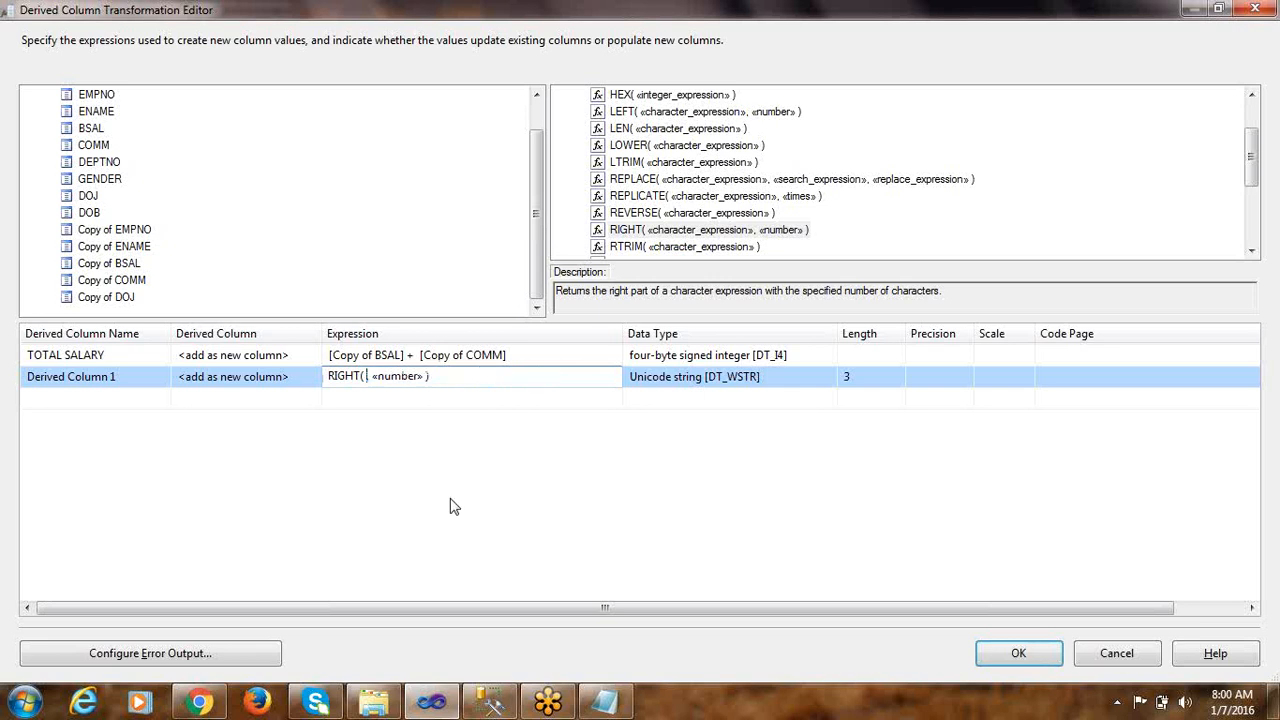
text([DEPTNO])
click(411, 398)
click(367, 377)
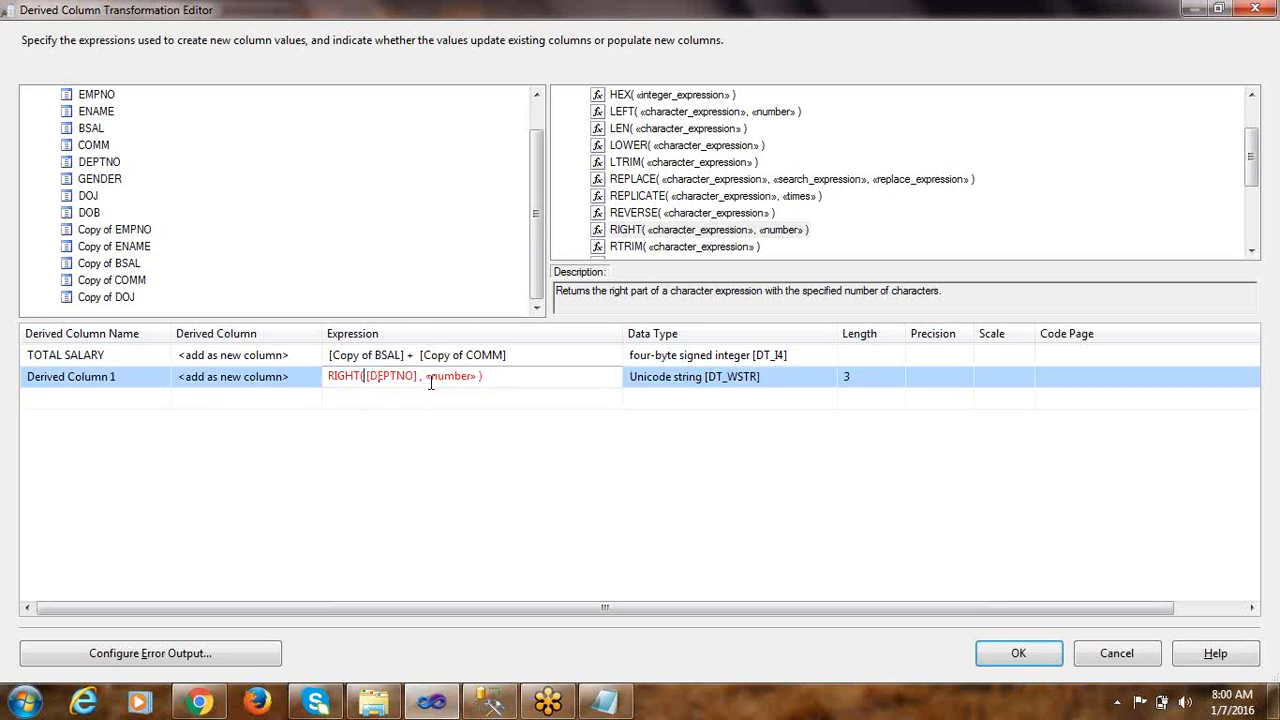
Set the RIGHT function's number argument to 2 and commit the second derived column's expression
drag(426, 376, 480, 376)
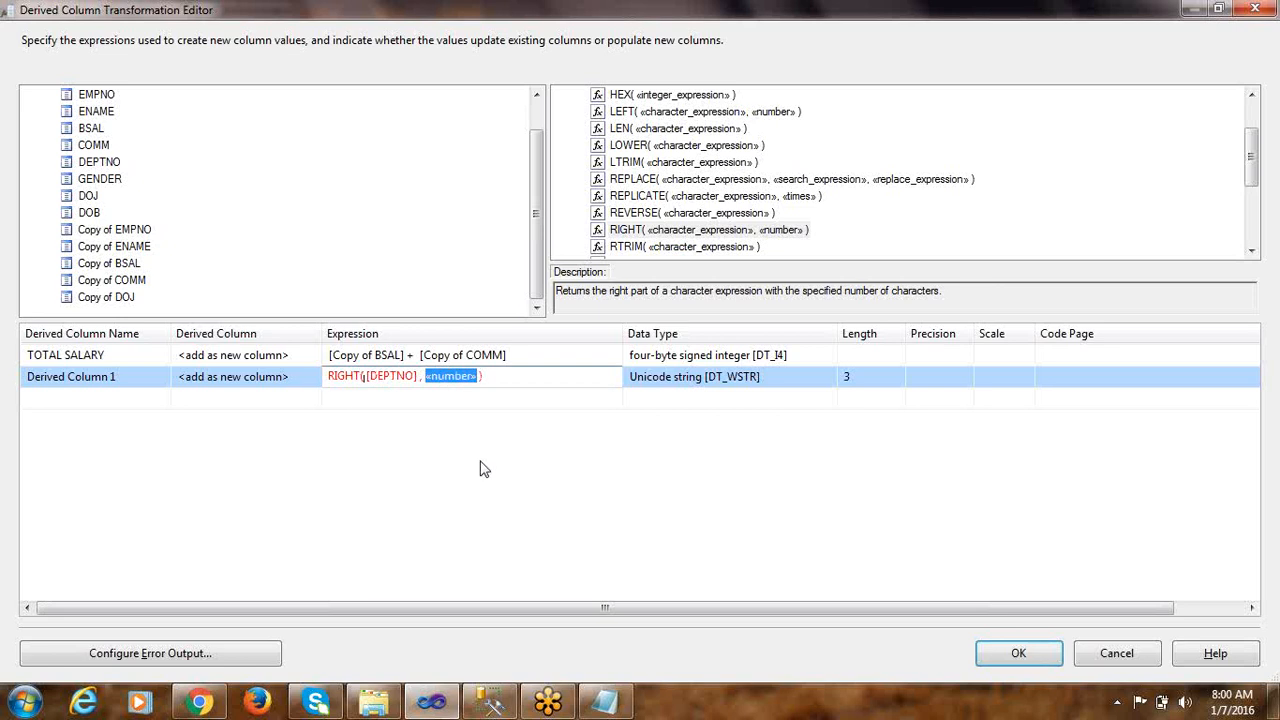
text(2)
click(462, 396)
click(464, 376)
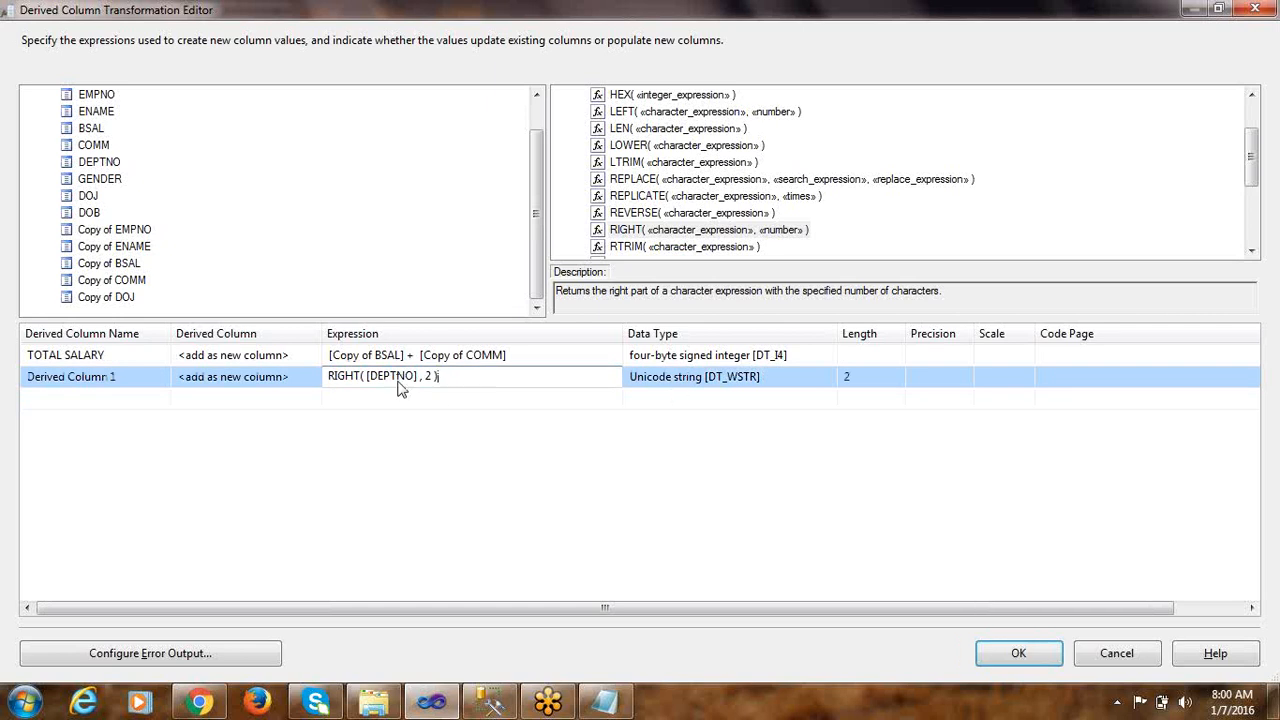
click(398, 401)
click(455, 376)
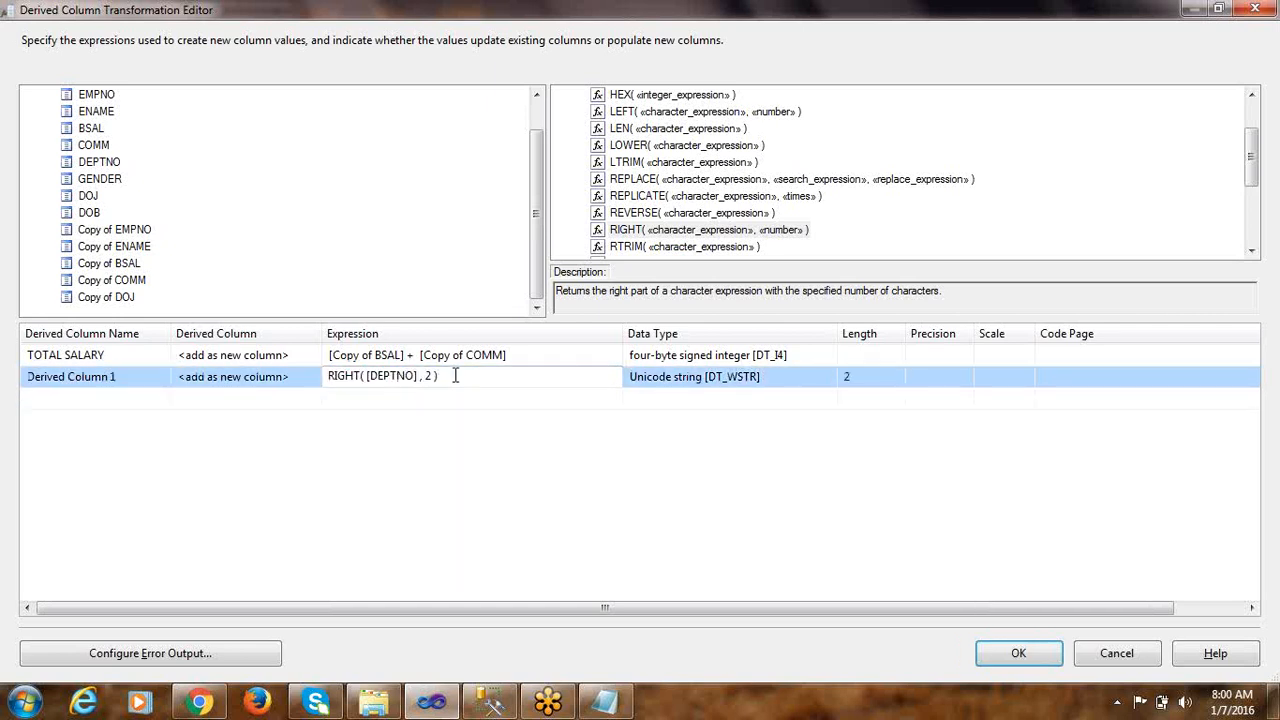
drag(466, 378, 323, 390)
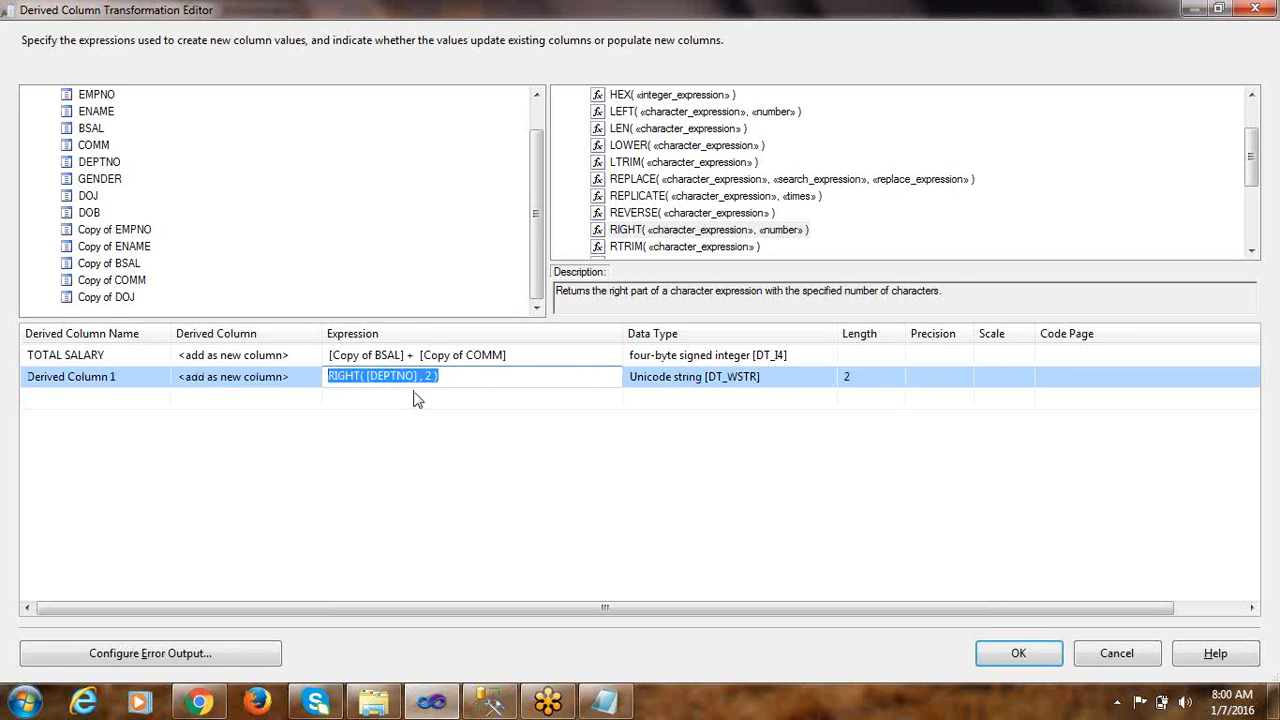
click(443, 401)
click(450, 376)
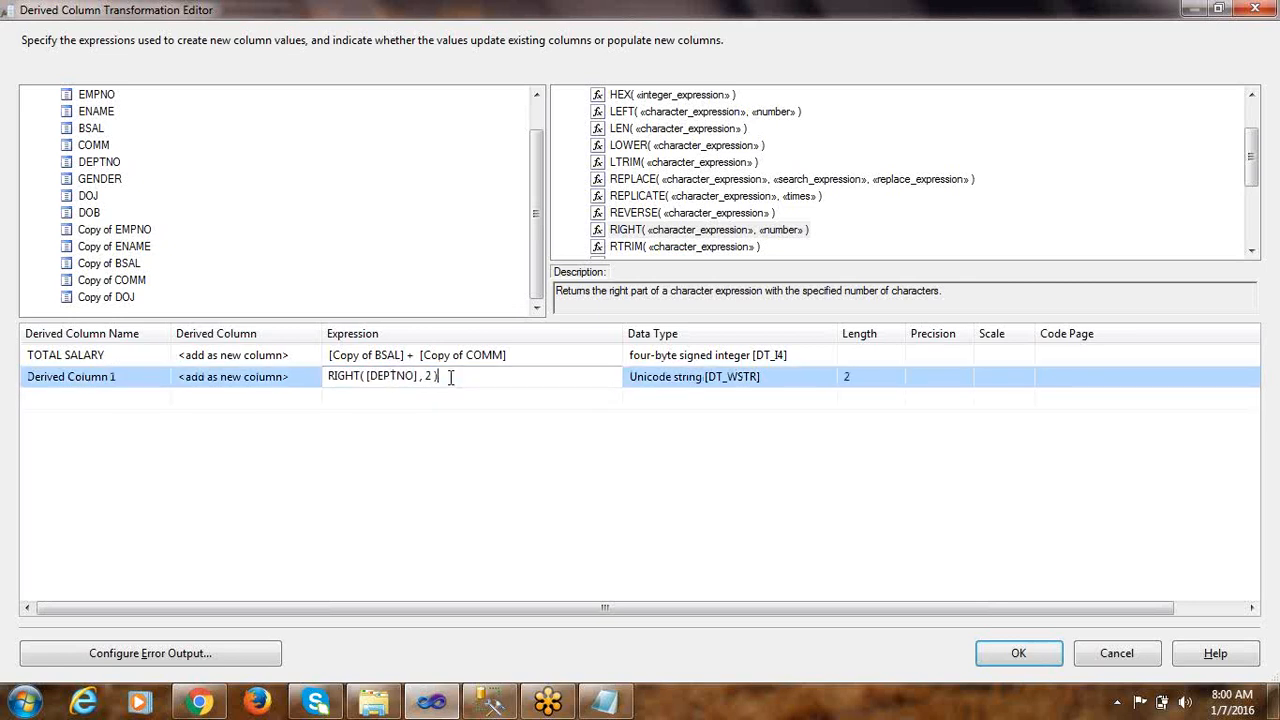
Check the second derived column's data type and length, and compare with DEPTNO's type in the EMP_FIXED definition in SQL Server Management Studio
click(655, 392)
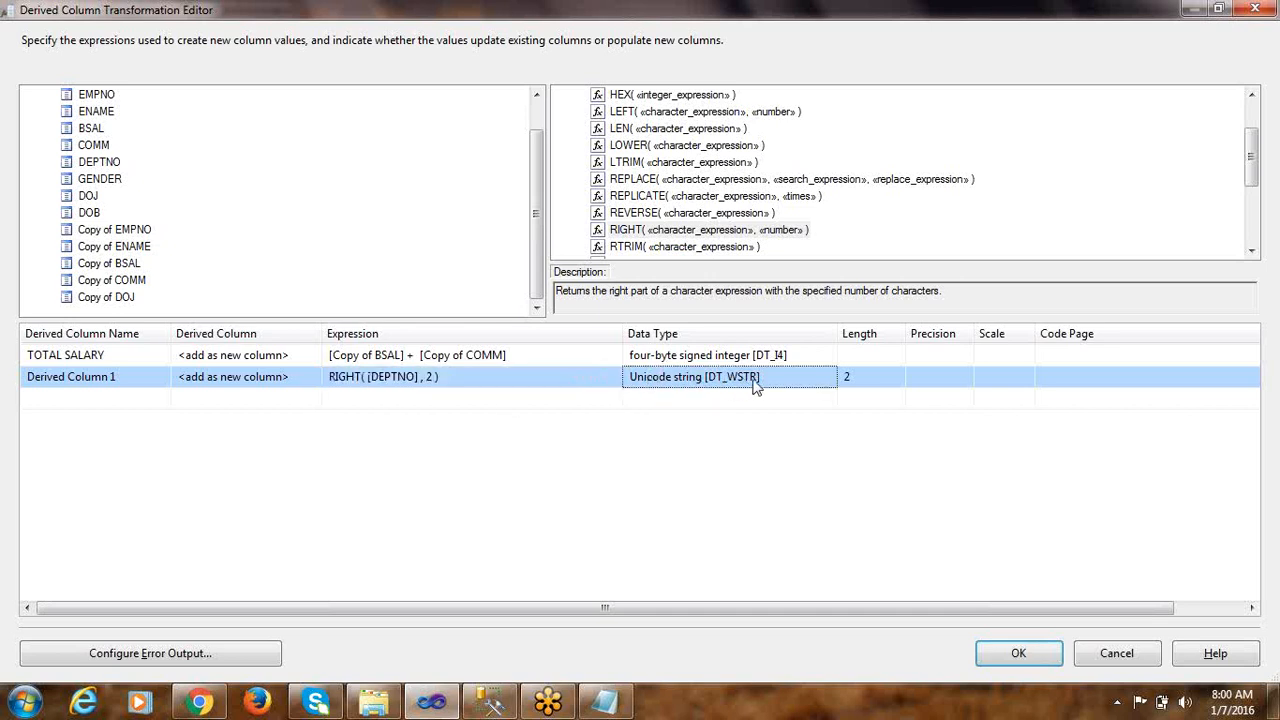
click(870, 377)
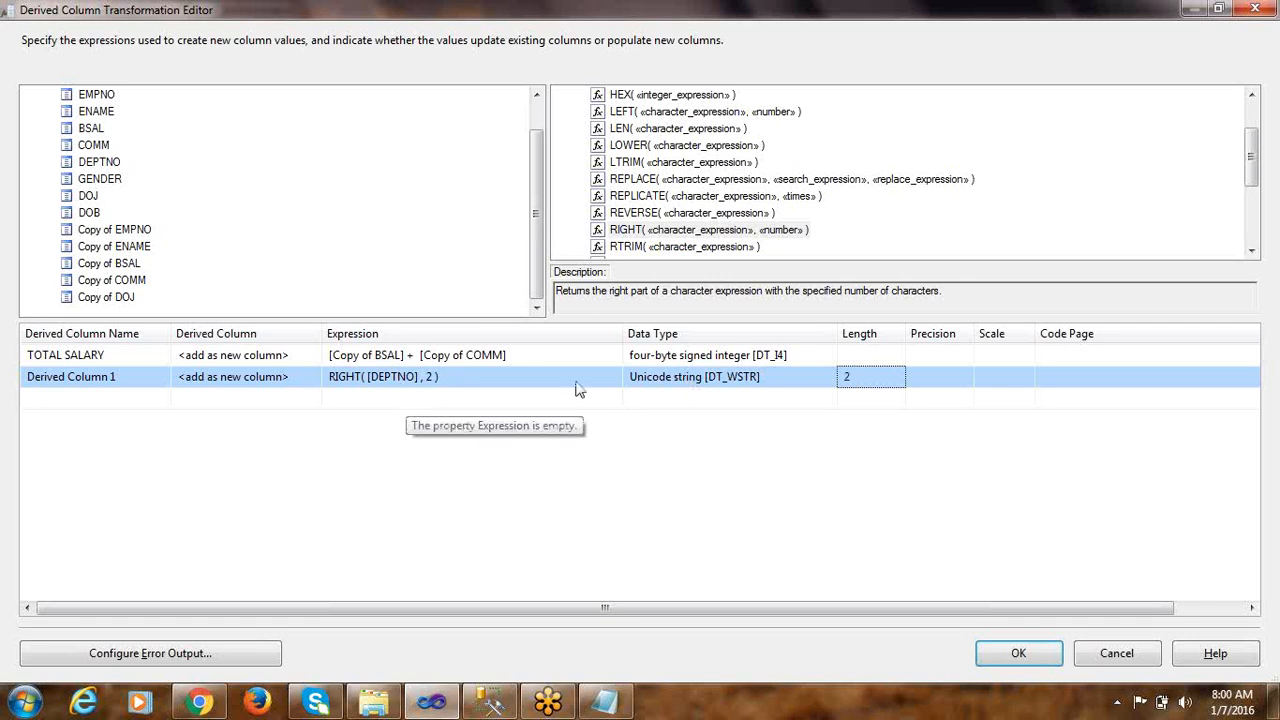
click(660, 386)
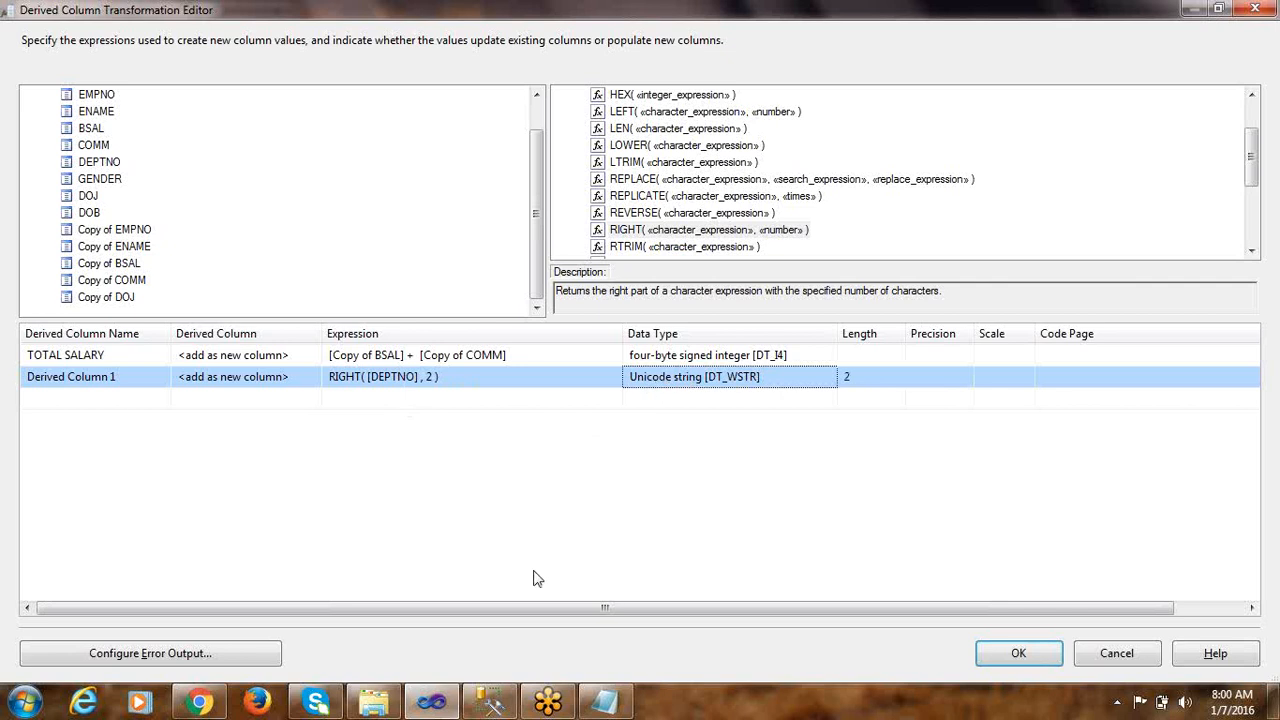
click(490, 703)
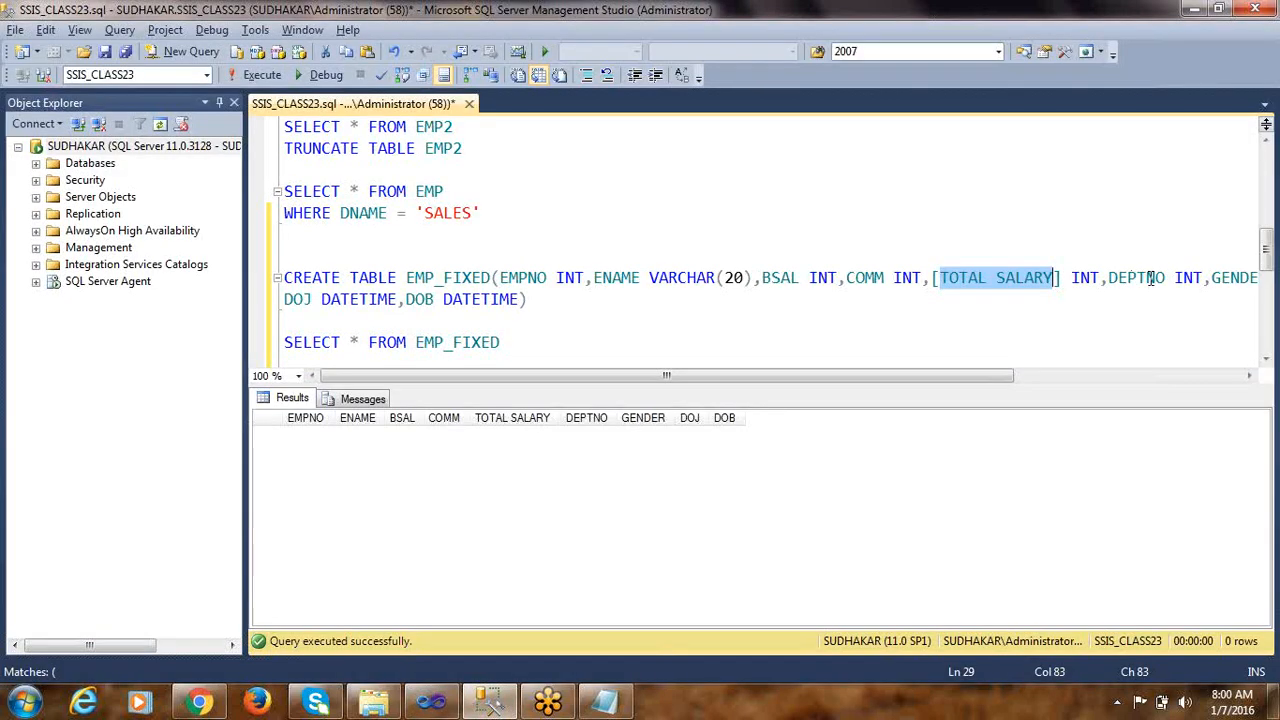
double_click(1186, 278)
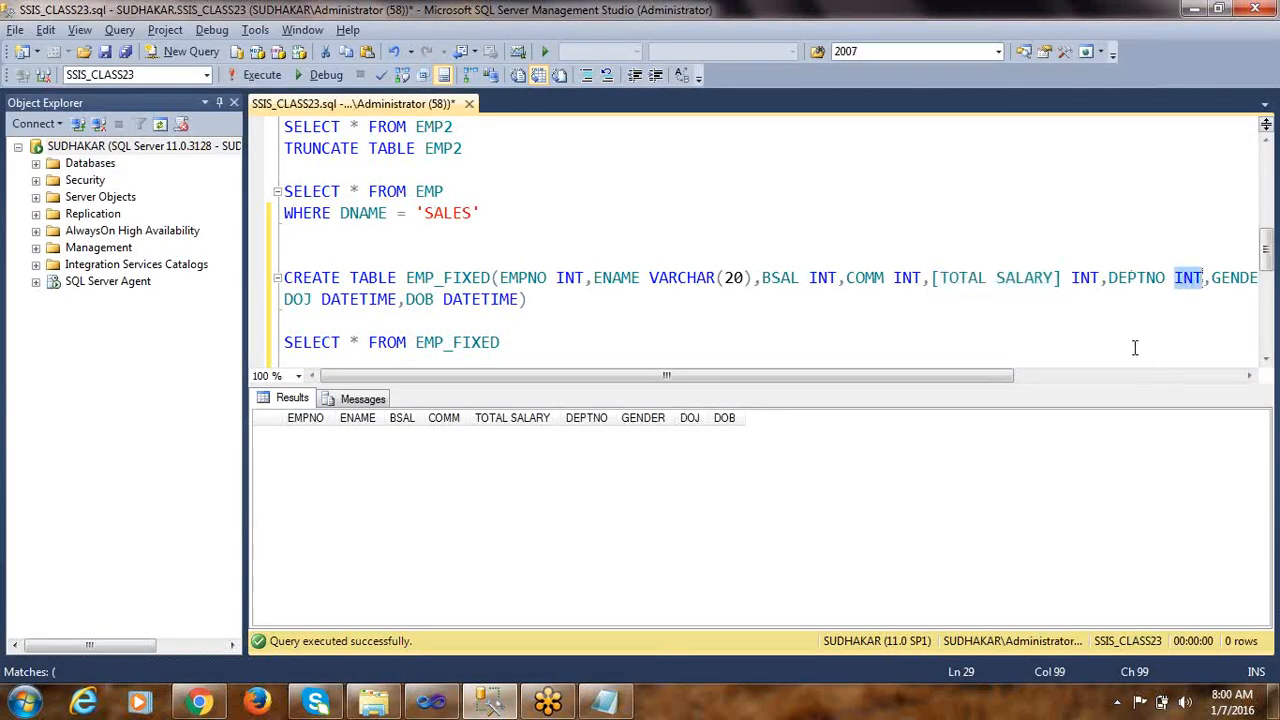
key(alt+Tab)
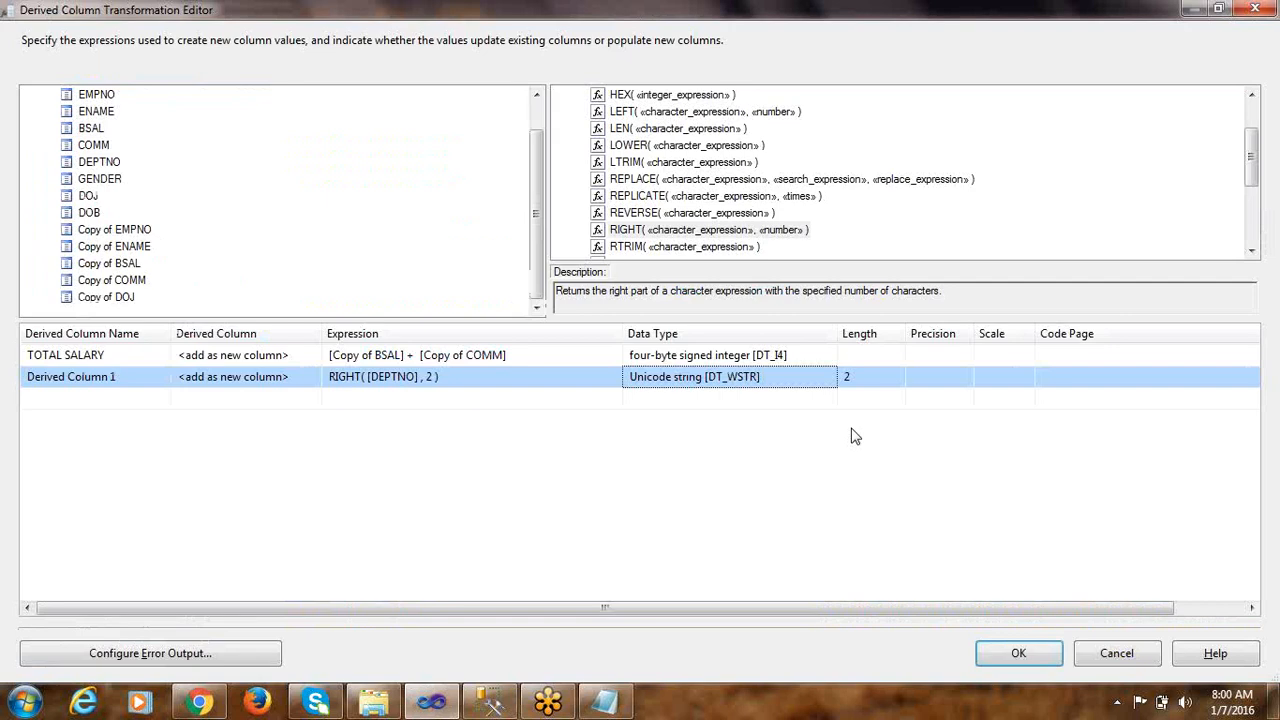
Find the (DT_I4) cast among the type casts and try to insert it before the RIGHT expression
click(486, 380)
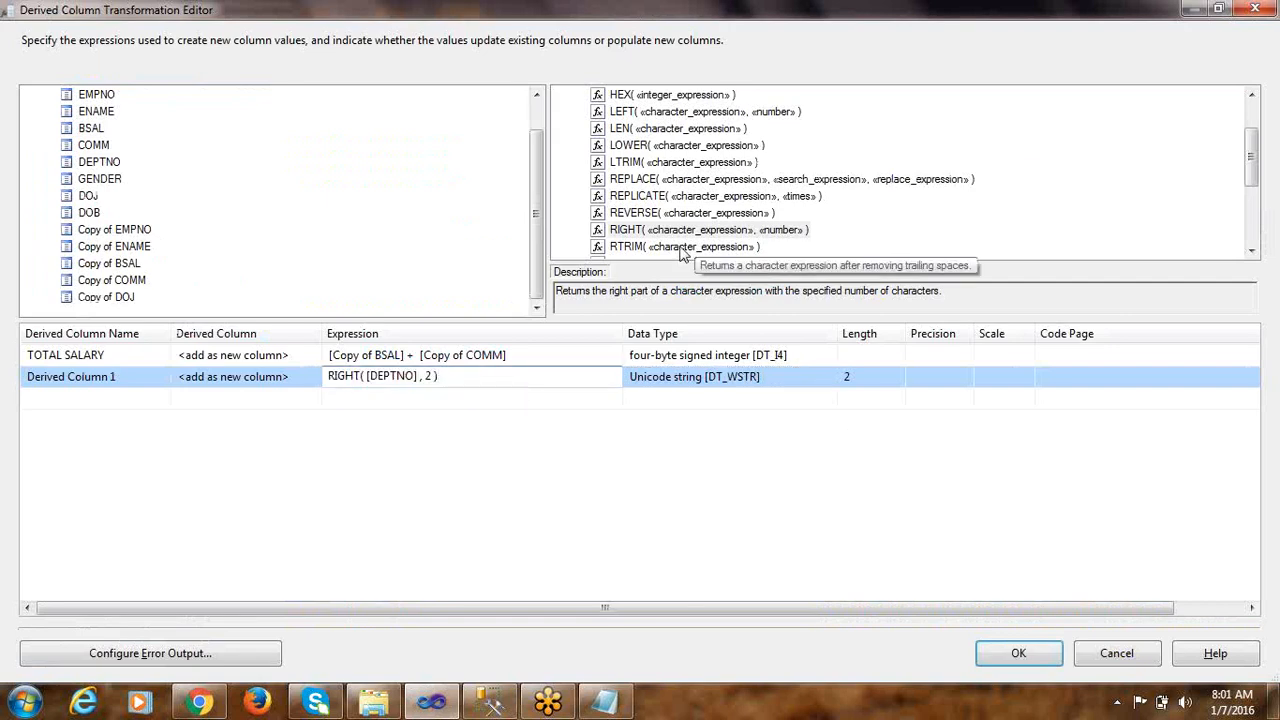
click(650, 129)
scroll(578, 130, up, 2)
click(562, 112)
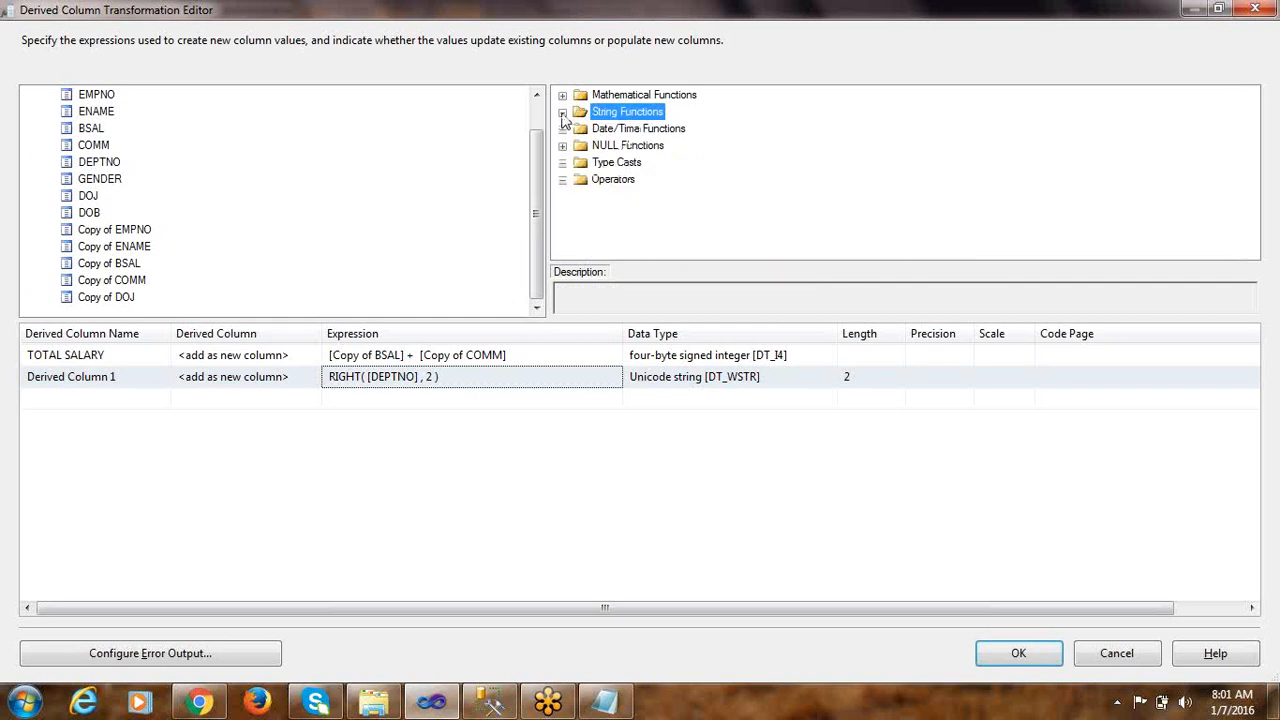
click(580, 164)
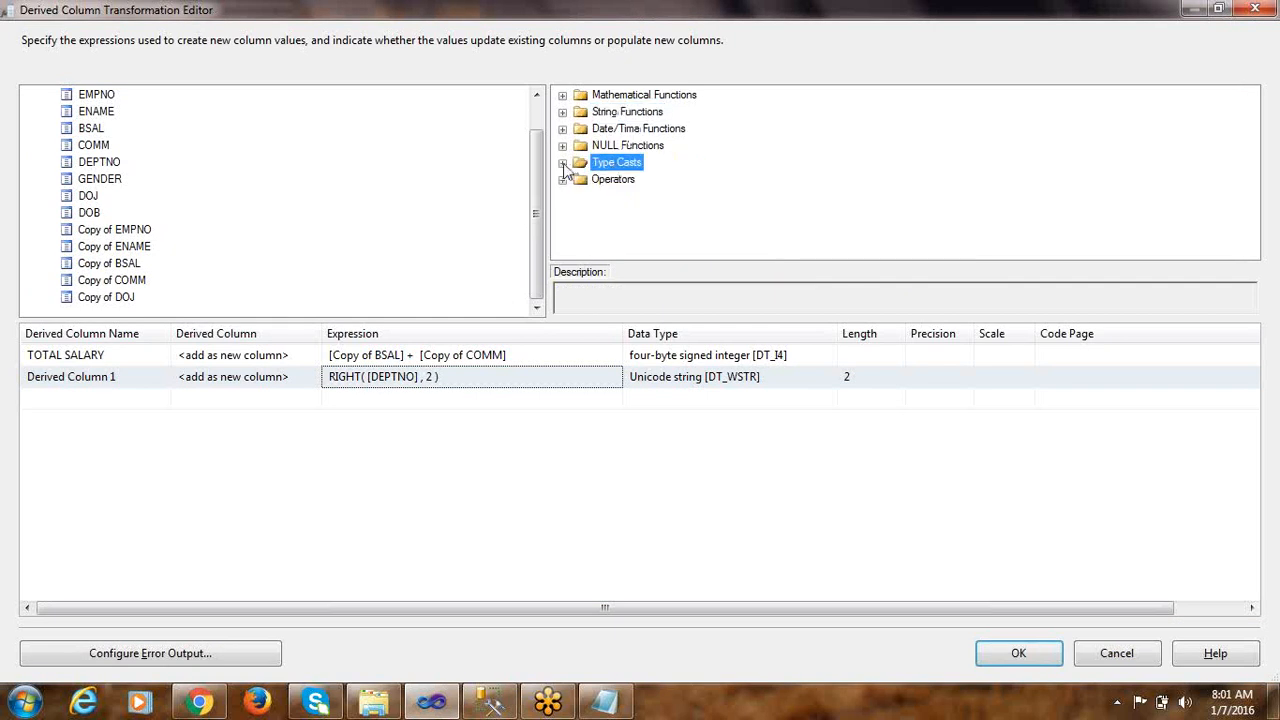
click(563, 165)
click(622, 197)
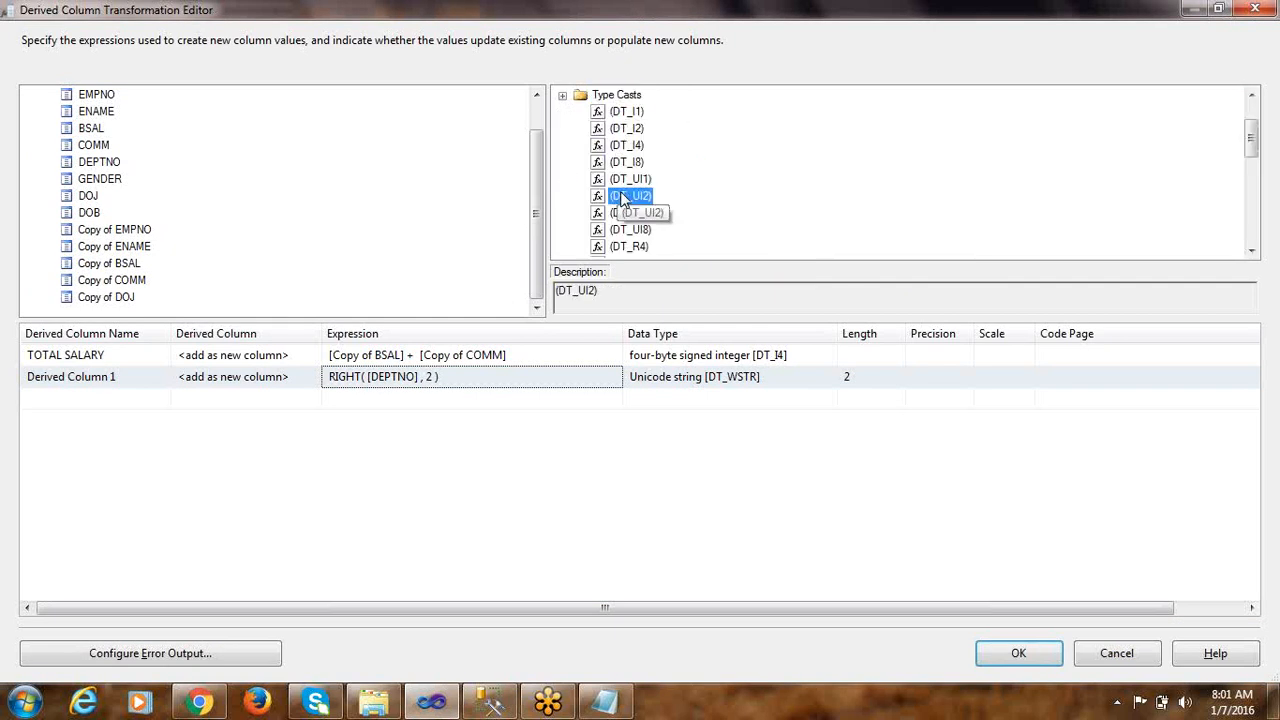
click(624, 146)
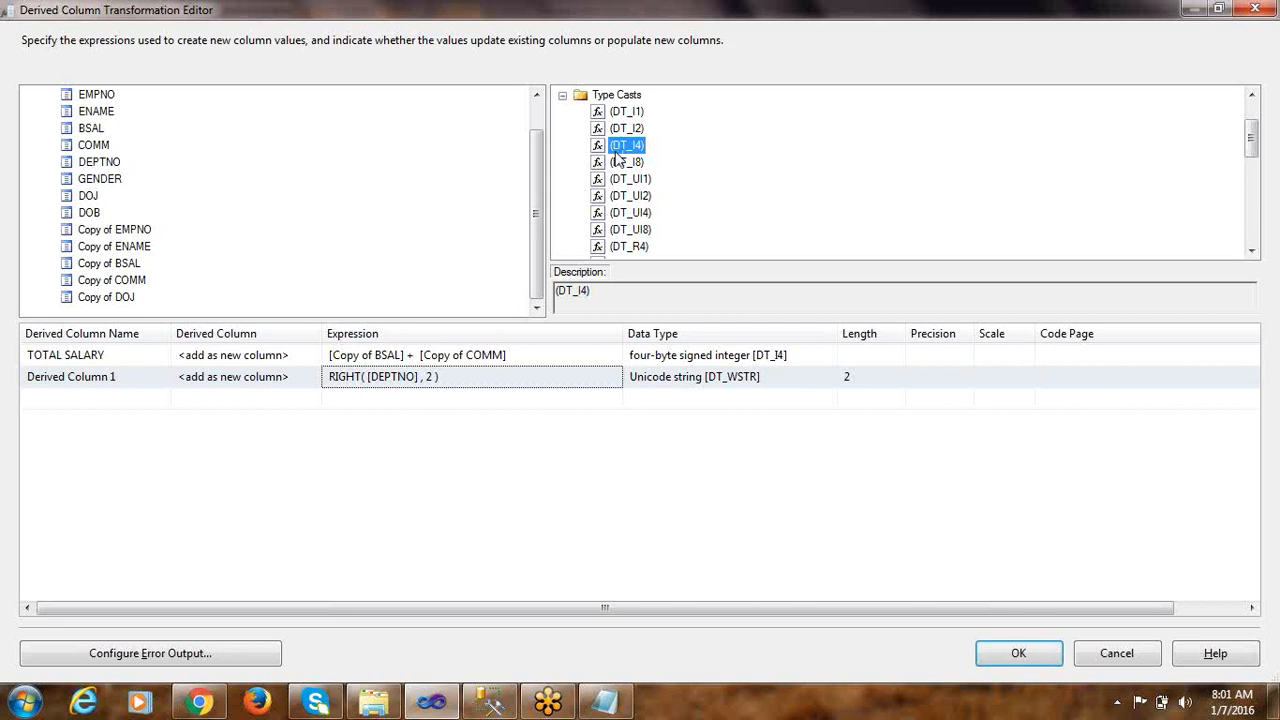
drag(620, 146, 328, 395)
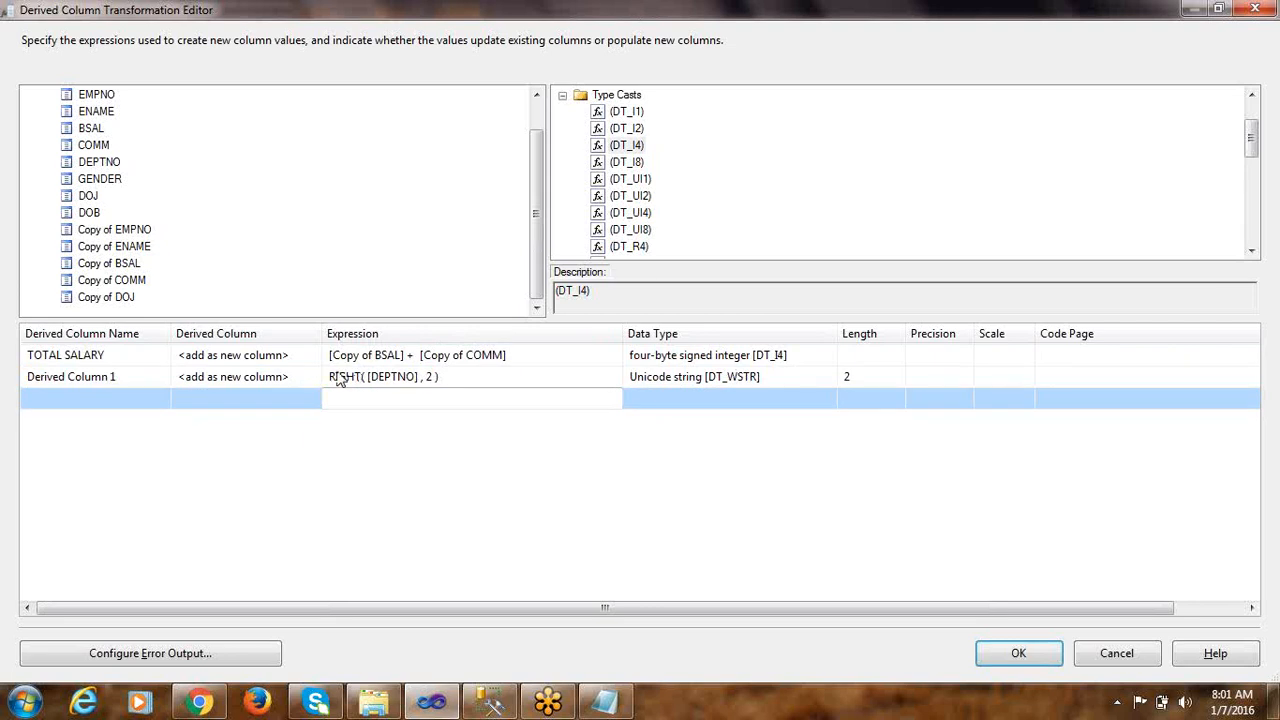
Enclose the whole RIGHT( [DEPTNO] , 2 ) expression in parentheses
click(335, 378)
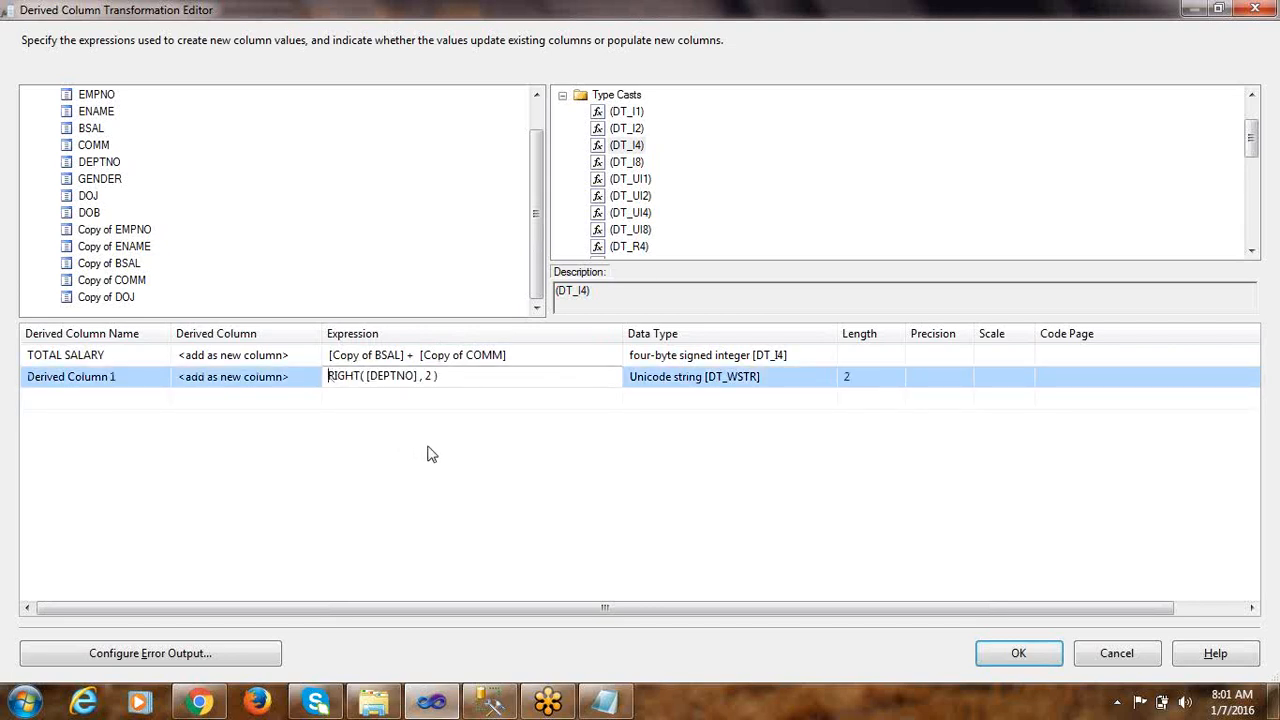
text(()
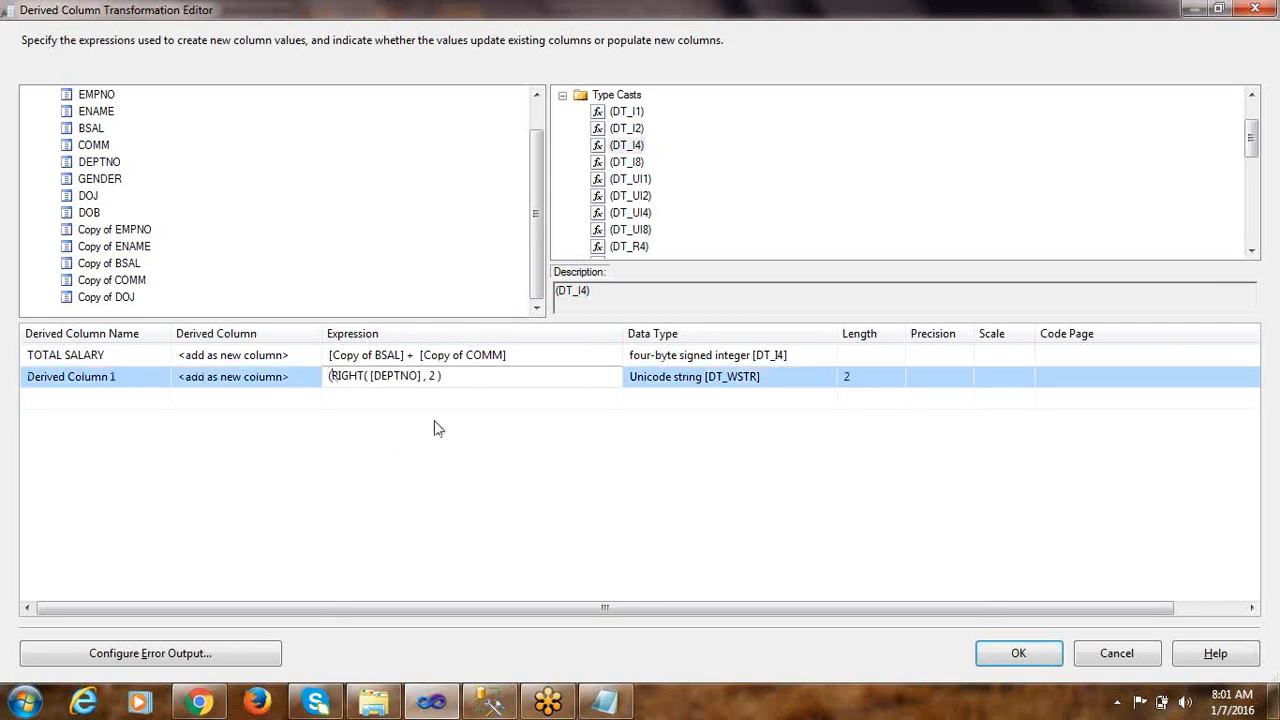
click(446, 376)
text())
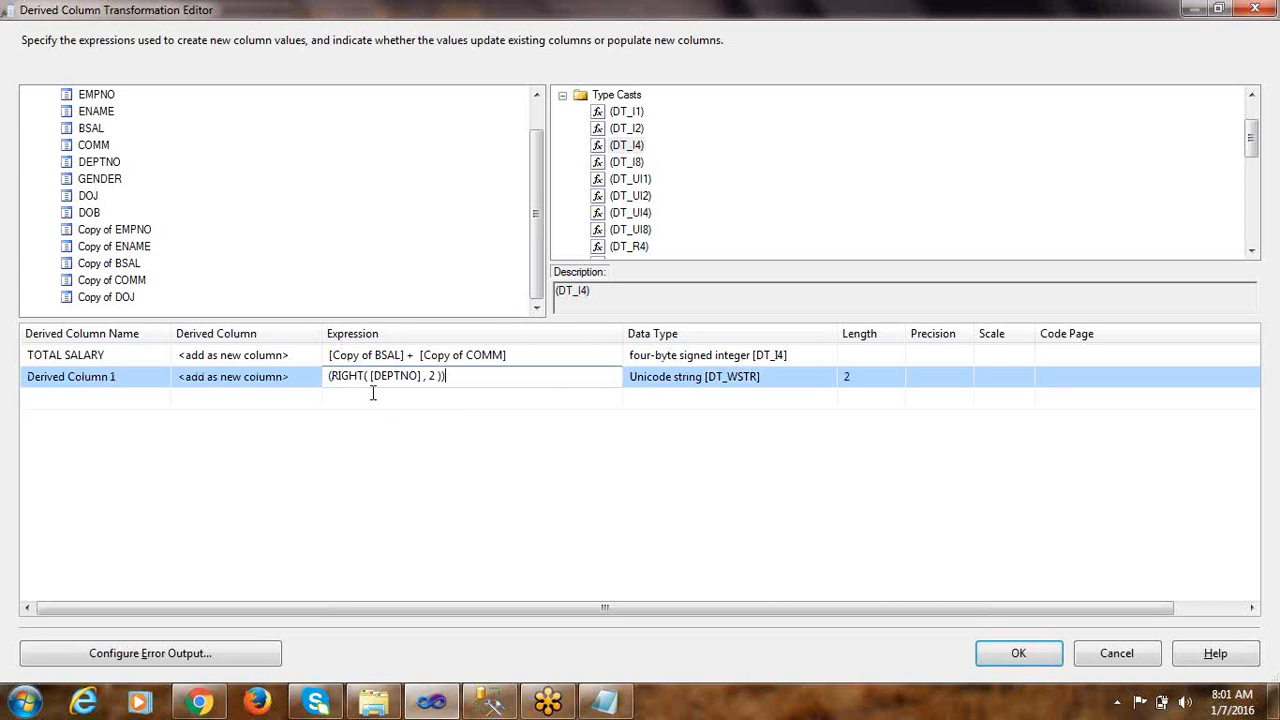
Insert the (DT_I4) type cast before the parenthesised RIGHT expression and commit the second derived column
click(333, 376)
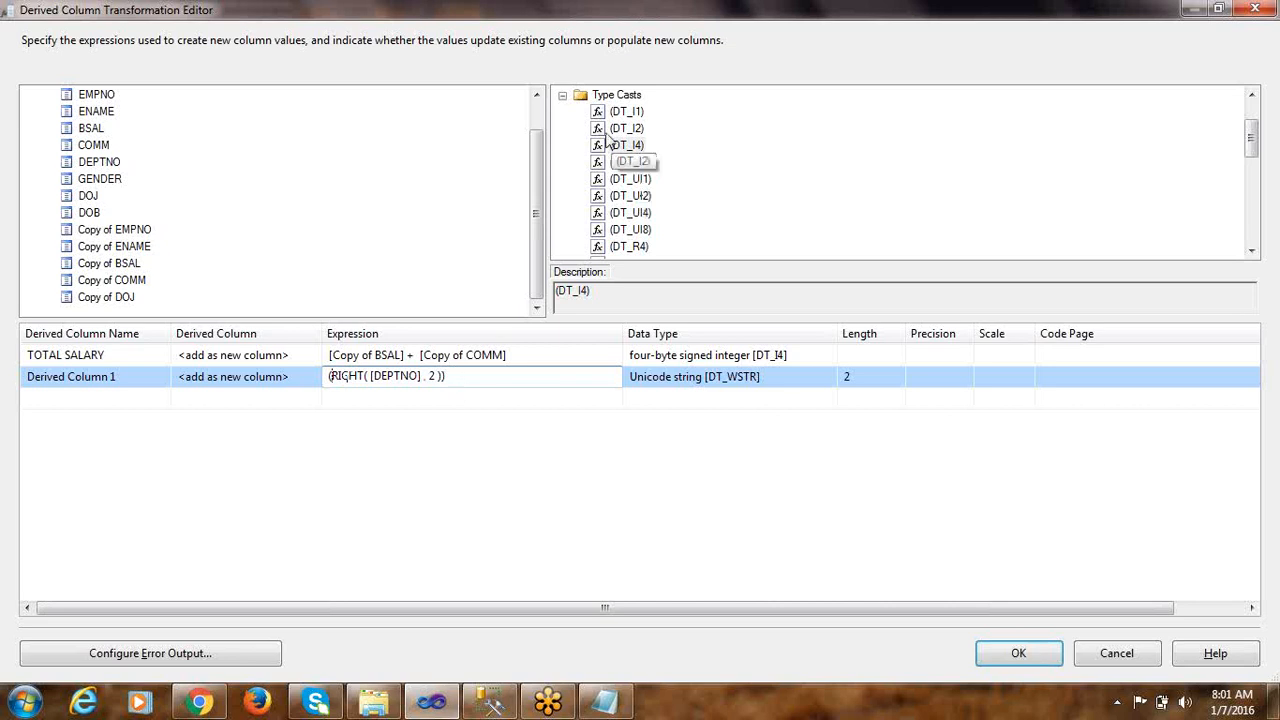
drag(331, 376, 440, 368)
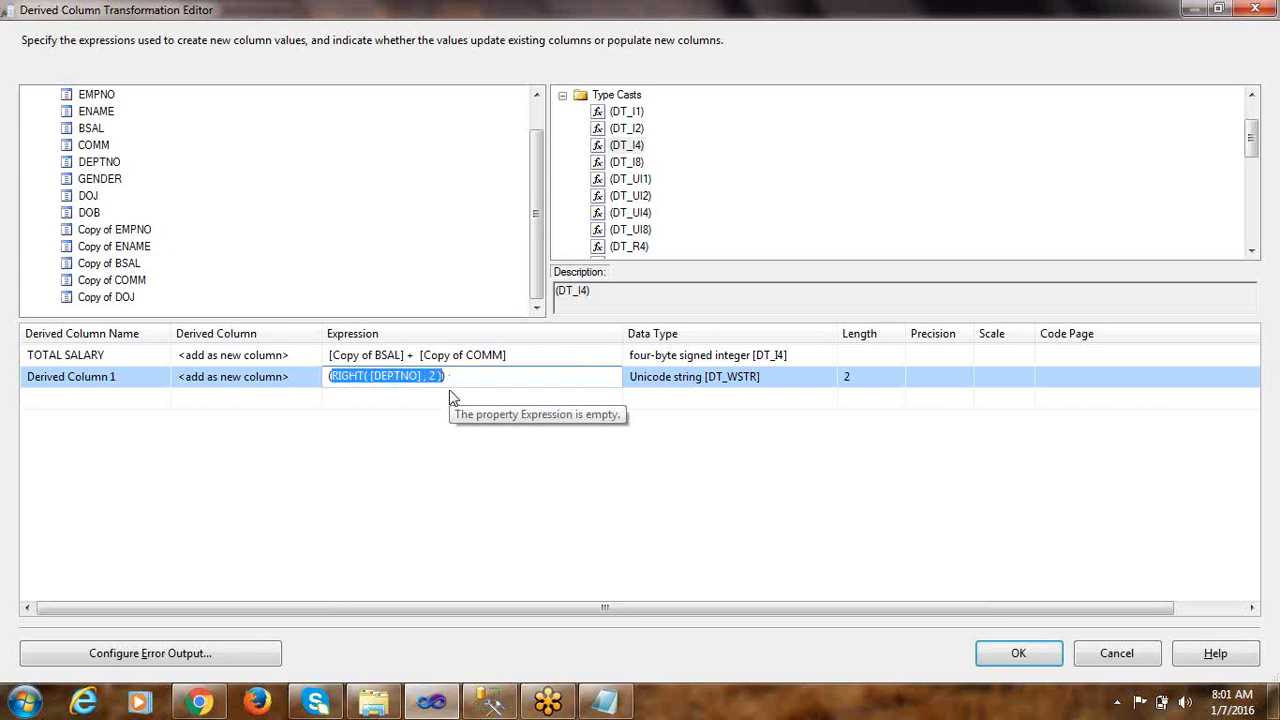
click(469, 377)
text())
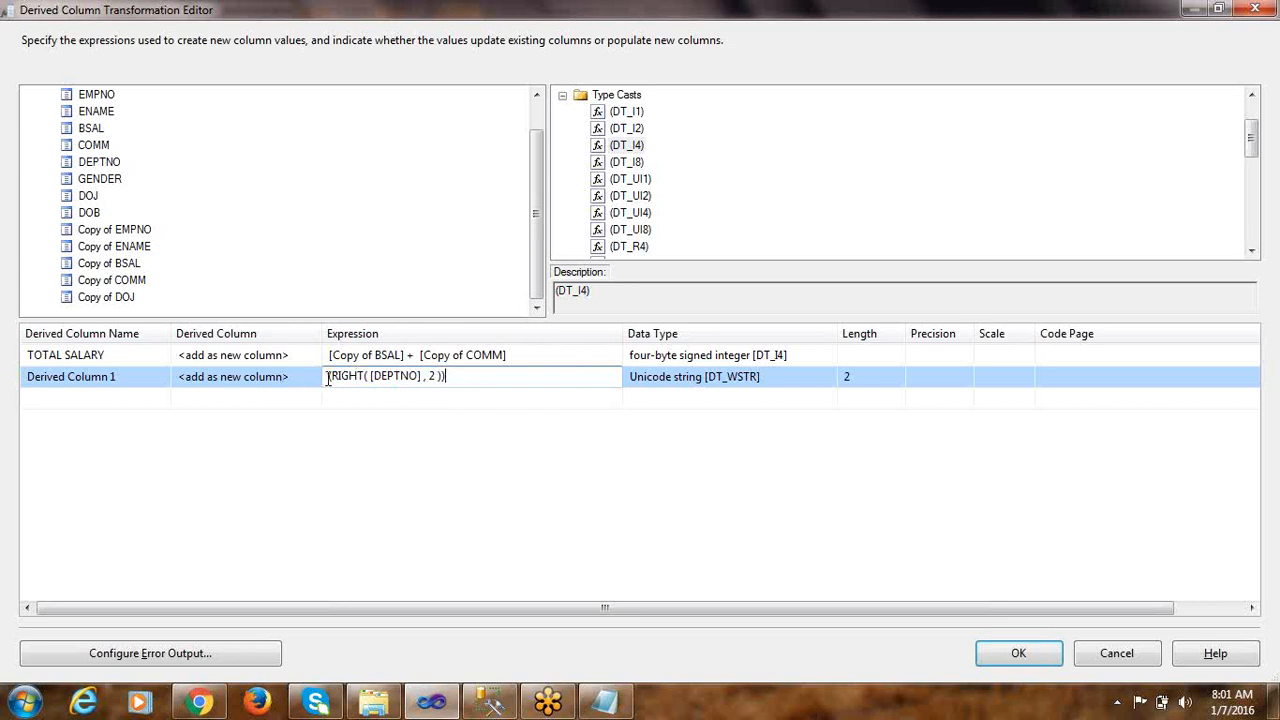
drag(614, 146, 328, 384)
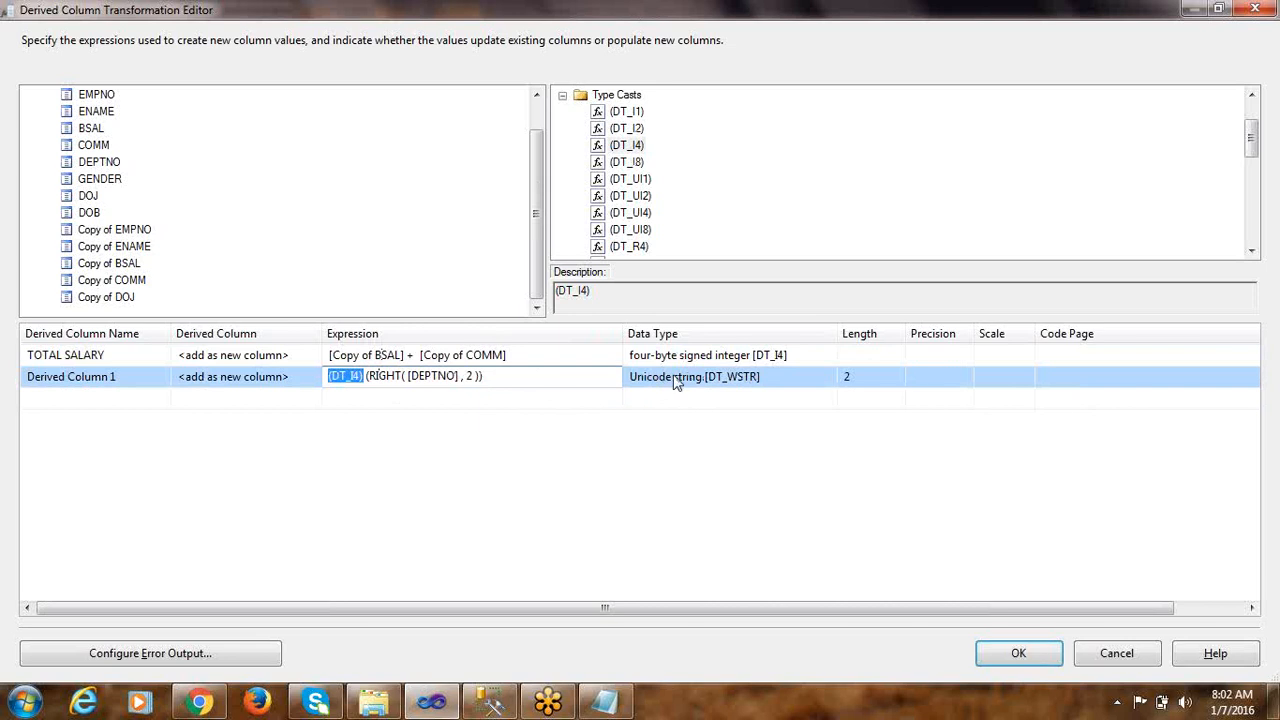
click(596, 400)
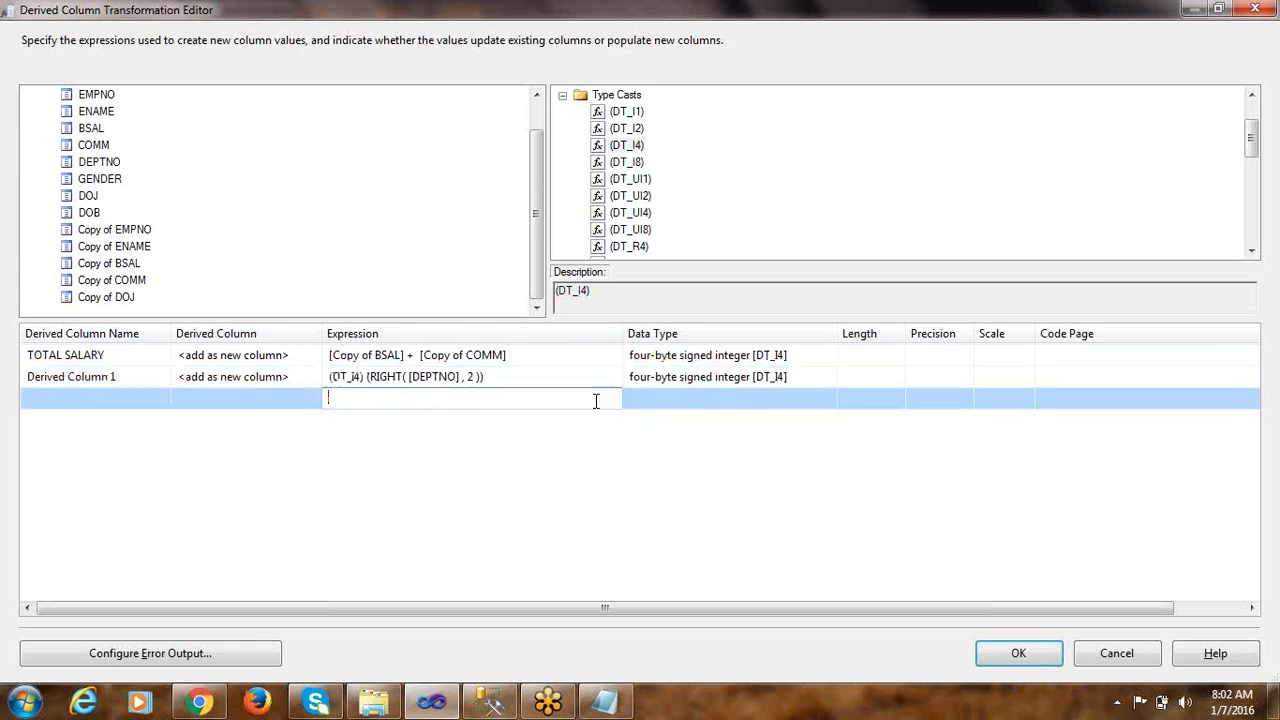
Review the second derived column's expression and data type against DEPTNO's type in the EMP_FIXED definition in SQL Server Management Studio
click(702, 383)
click(599, 397)
click(760, 380)
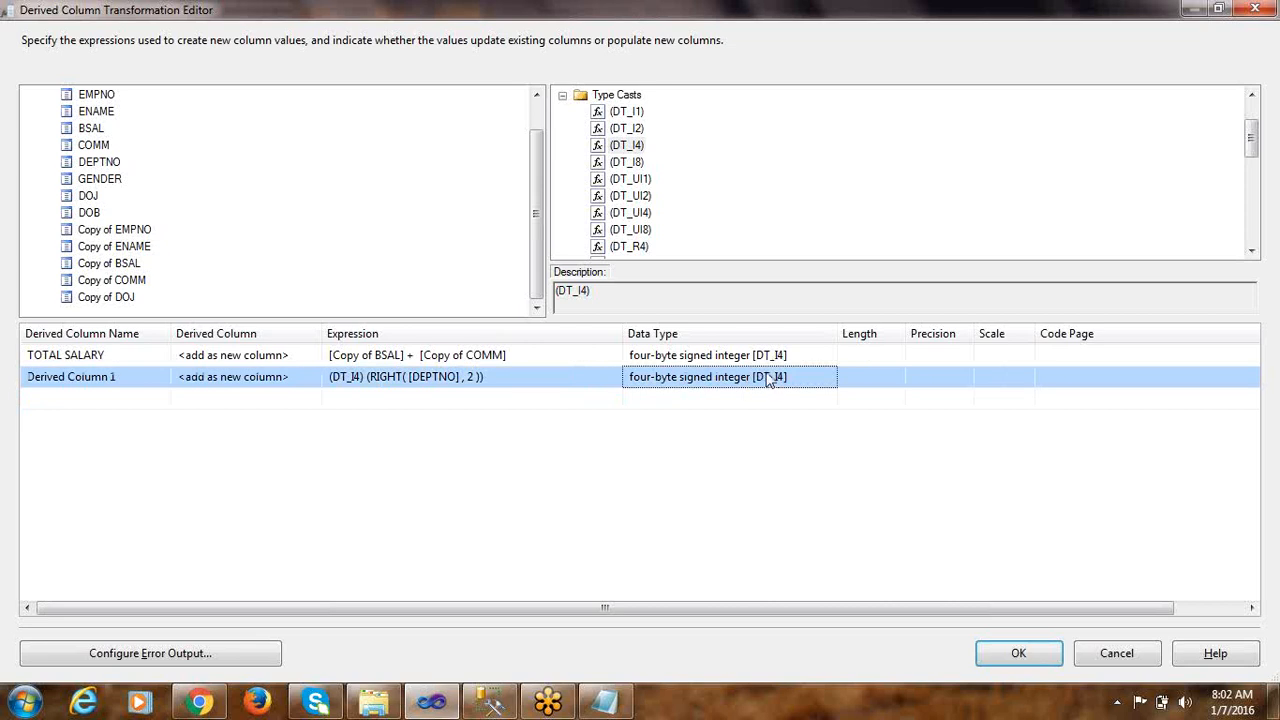
click(383, 397)
click(367, 376)
drag(366, 376, 494, 371)
click(358, 398)
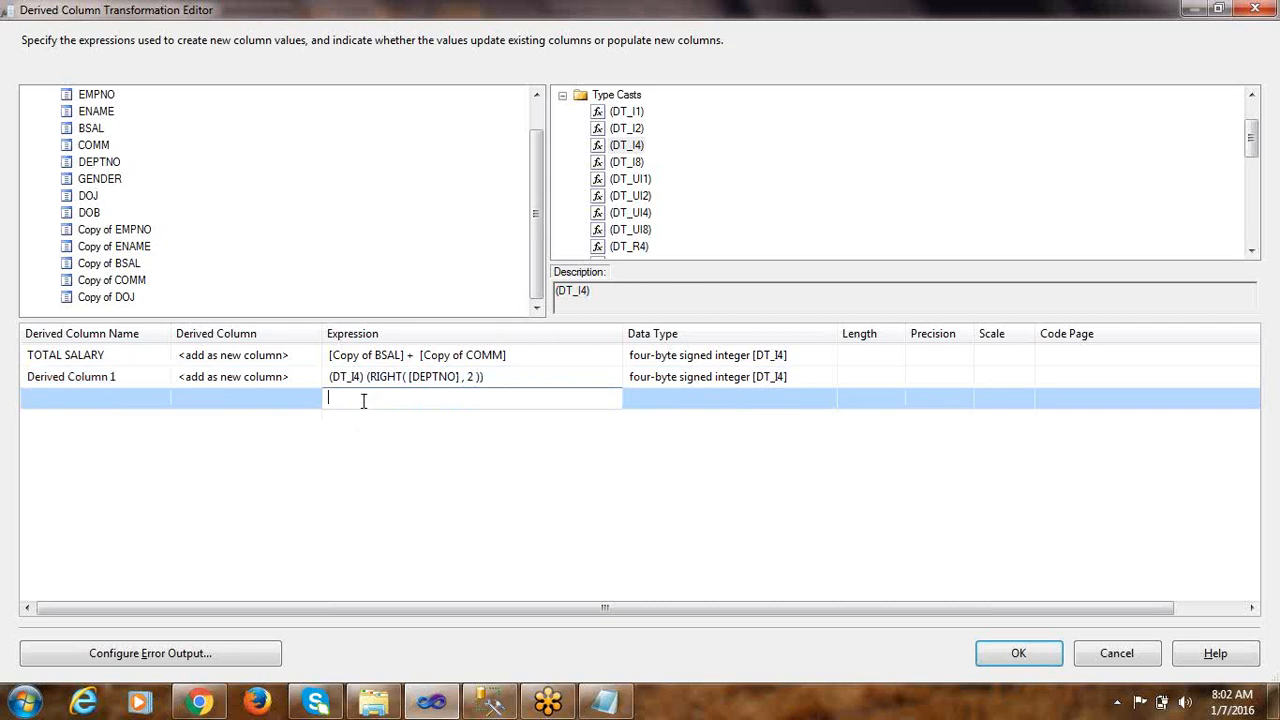
click(691, 376)
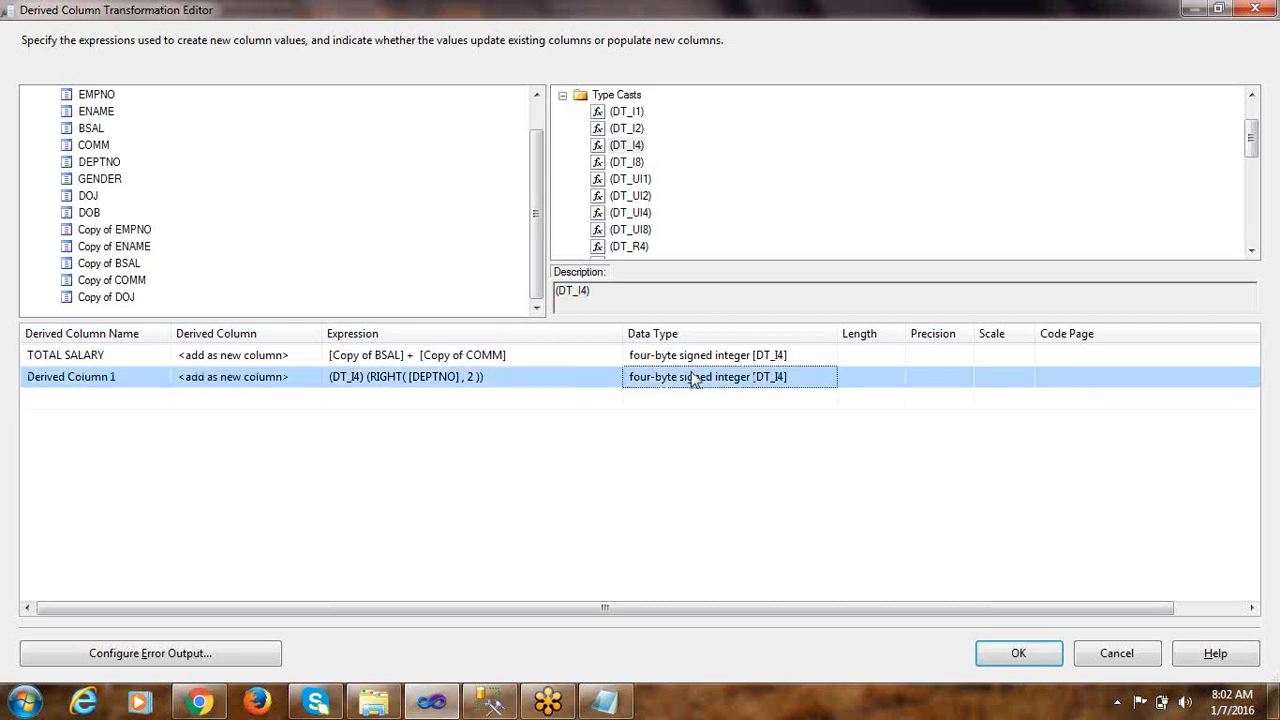
click(488, 702)
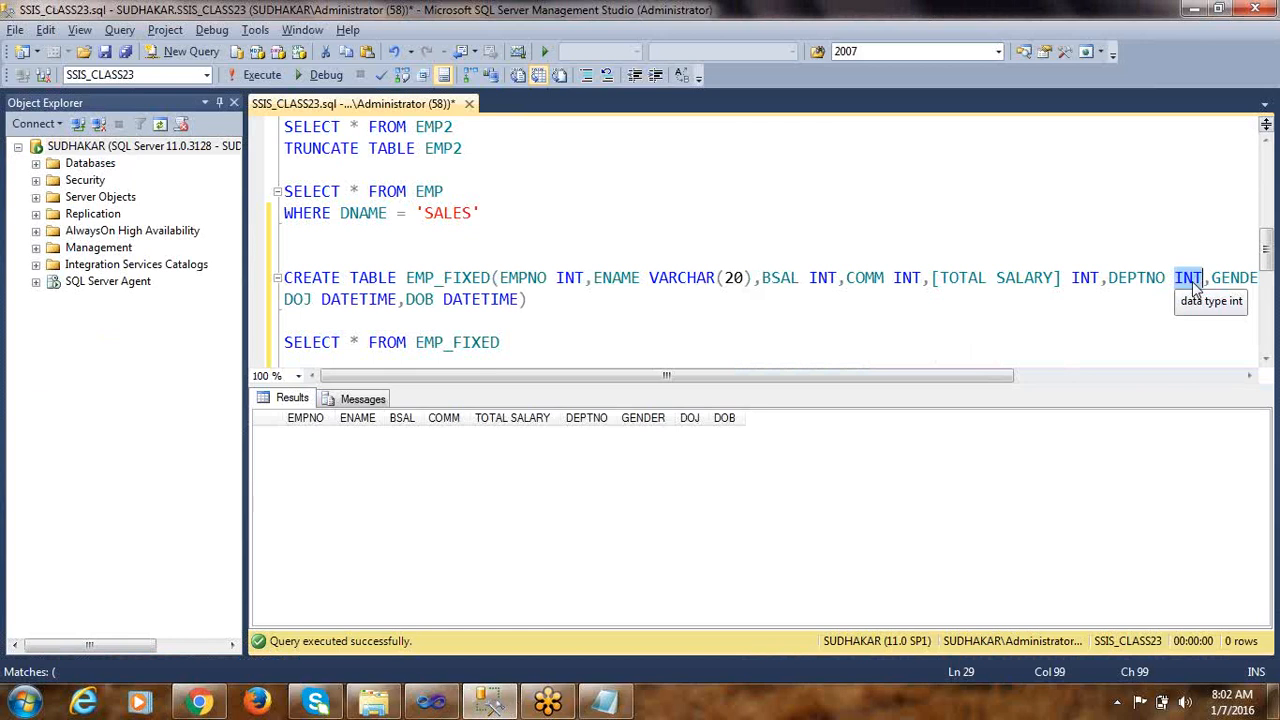
key(alt+Tab)
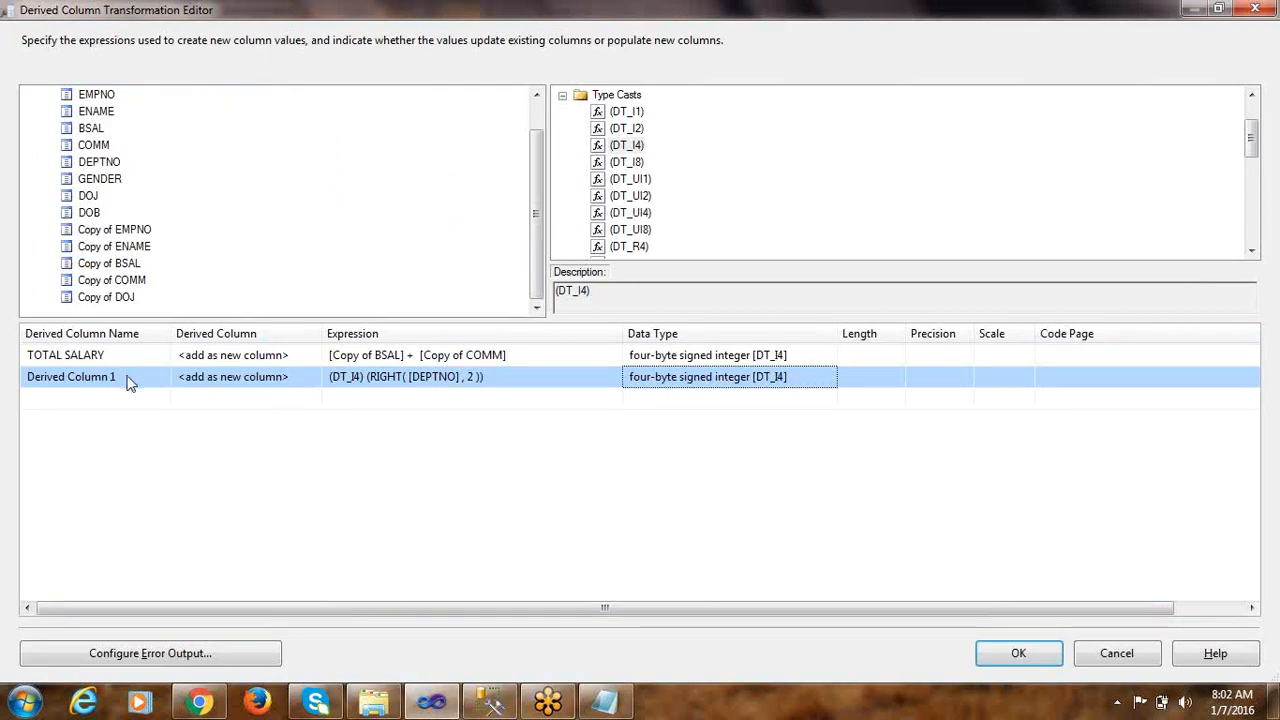
Rename the second derived column to DEPTNO 2, copying the DEPTNO name from the EMP_FIXED table definition
key(alt+Tab)
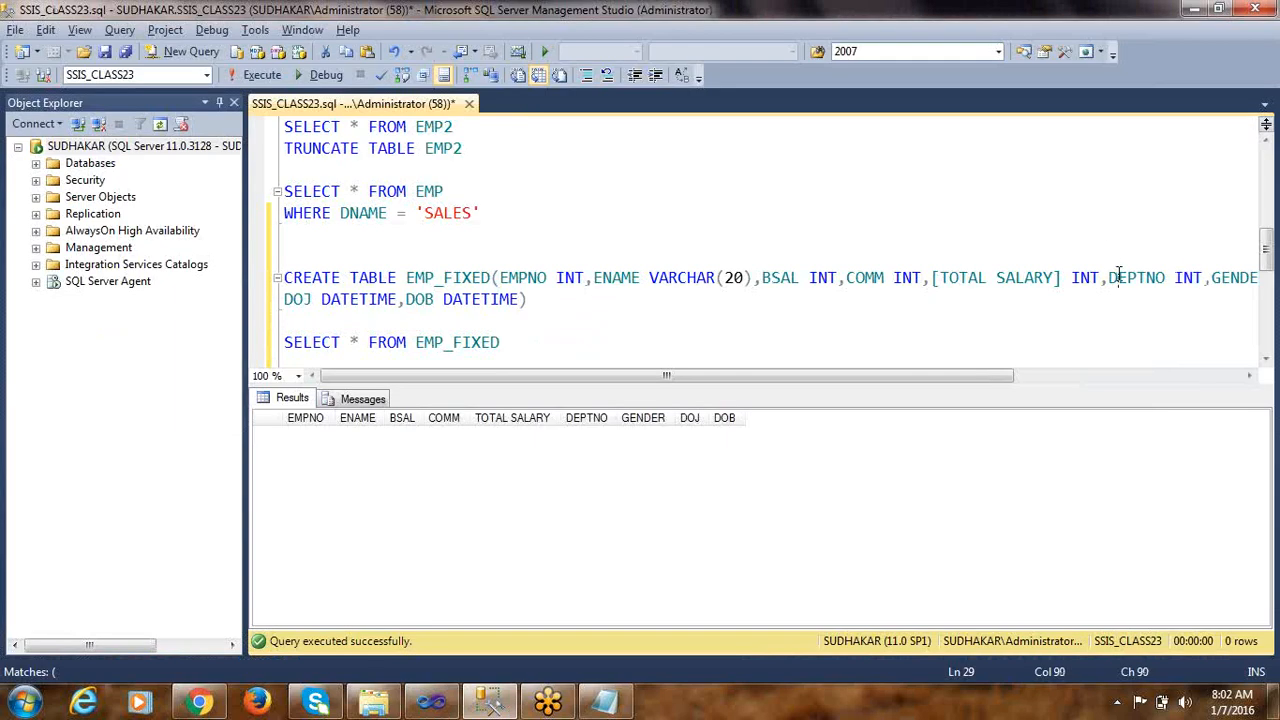
double_click(1119, 277)
key(ctrl+c)
key(alt+Tab)
drag(127, 392, 5, 380)
key(ctrl+v)
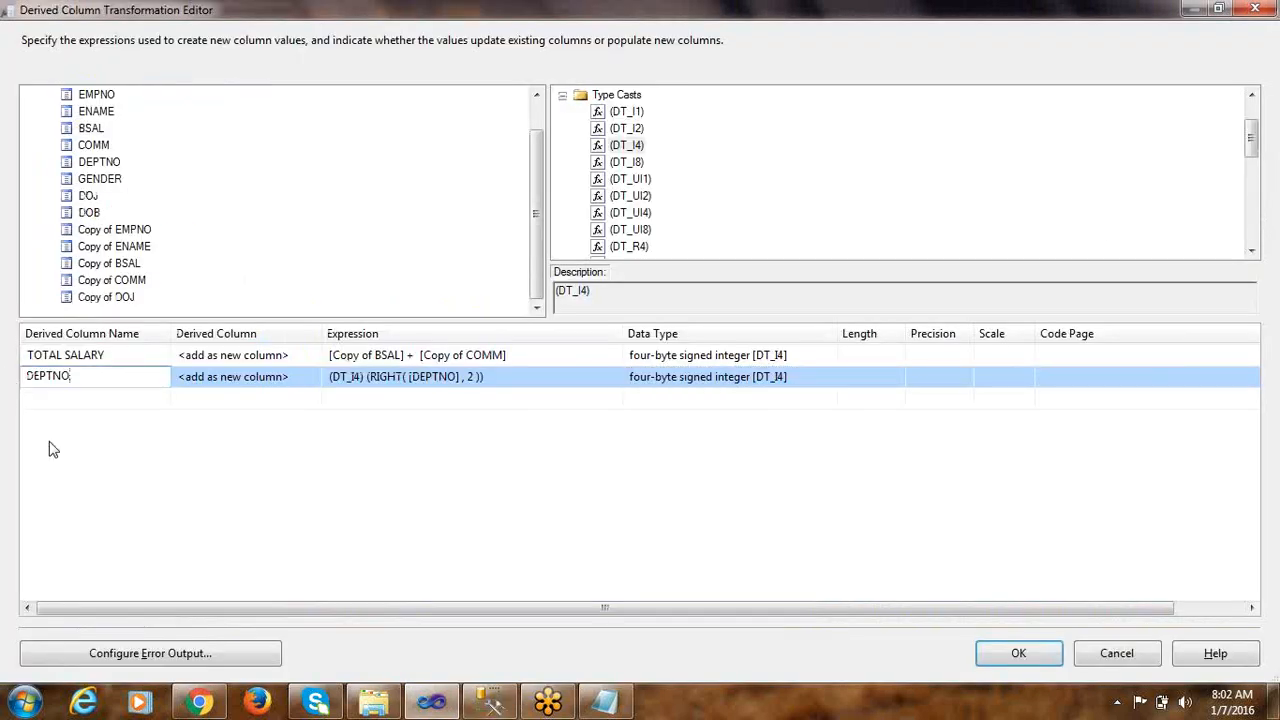
click(152, 472)
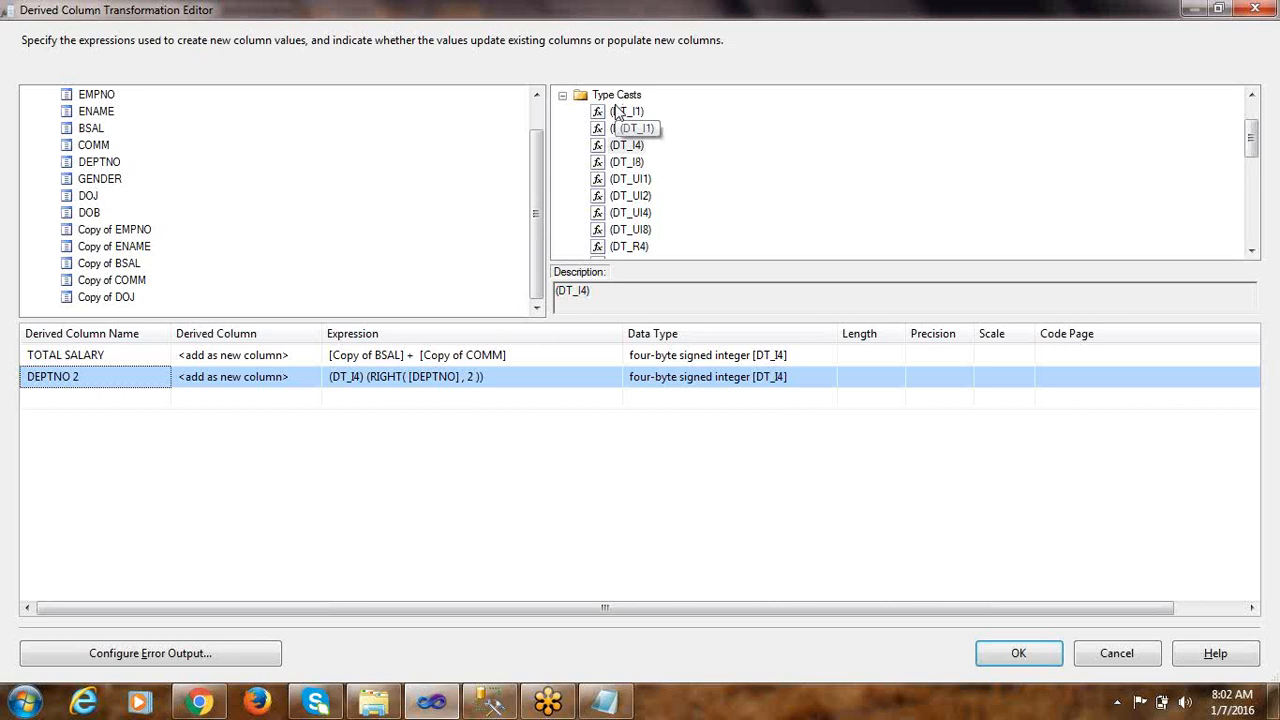
Review the (DT_I4) cast in the DEPTNO 2 expression and read rule 3 on the gender description in the Notepad notes
click(361, 376)
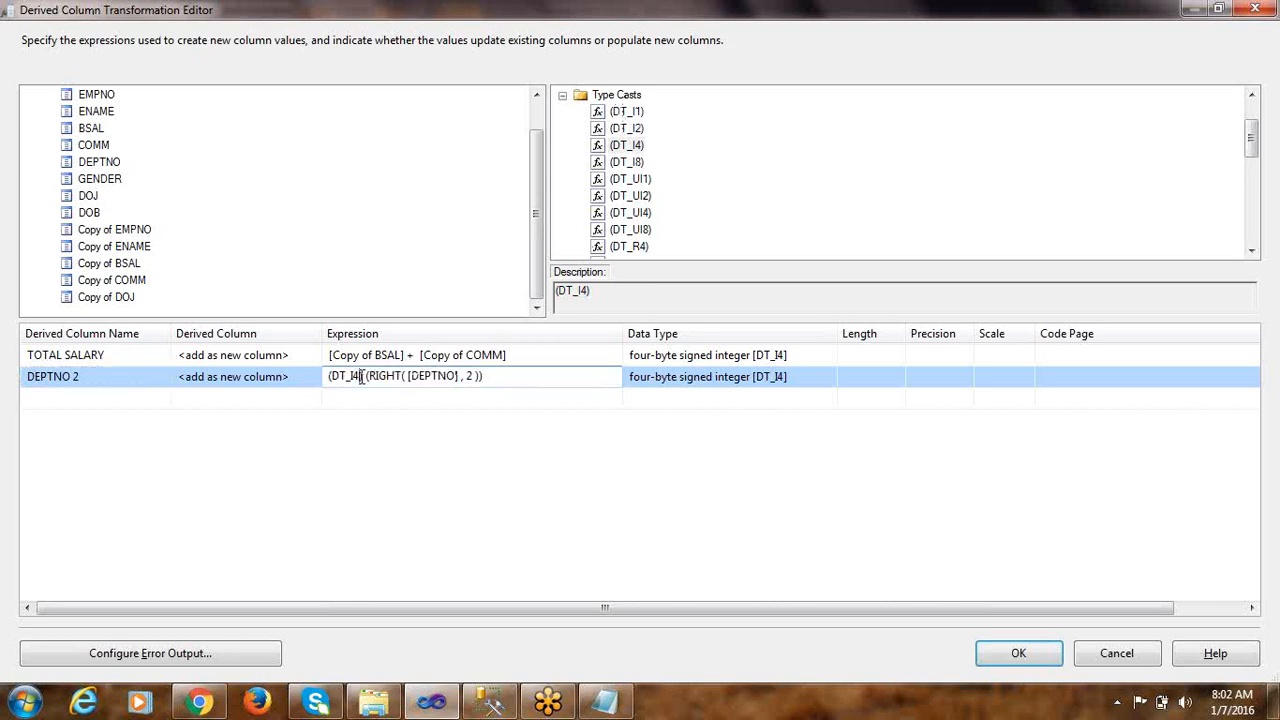
drag(366, 376, 327, 377)
click(335, 397)
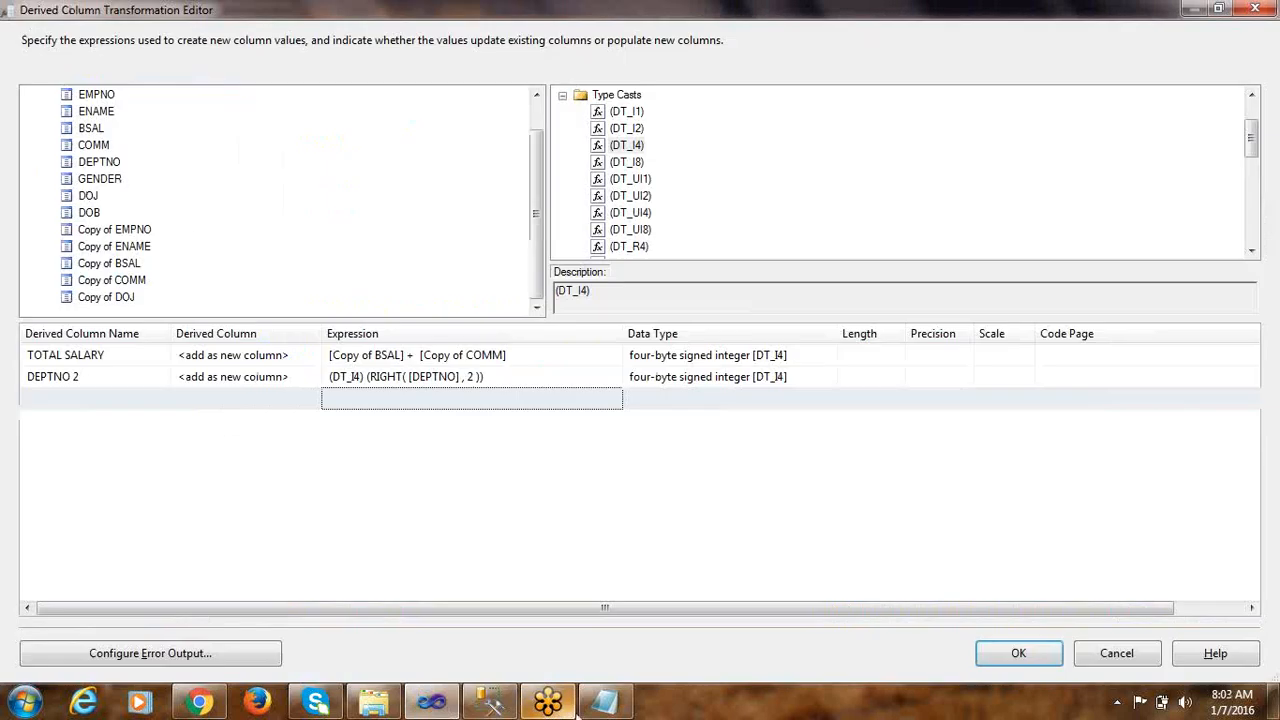
click(603, 703)
drag(50, 273, 3, 265)
drag(742, 248, 920, 281)
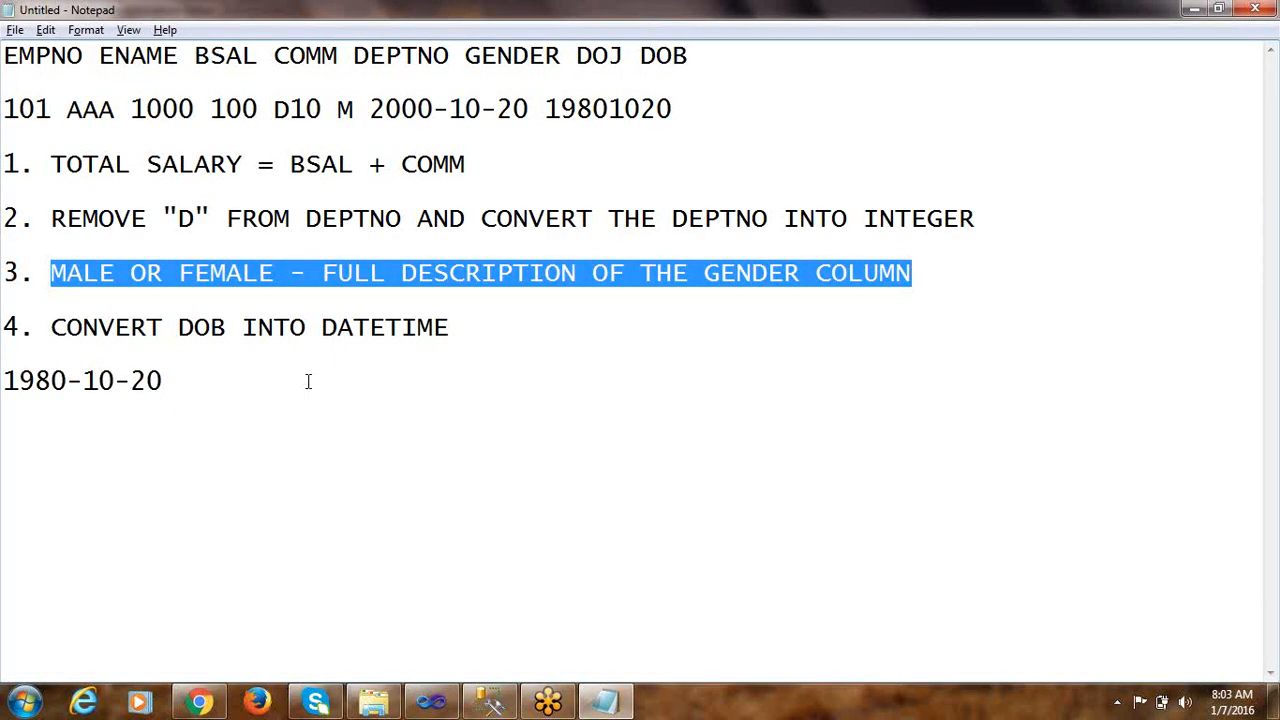
click(274, 357)
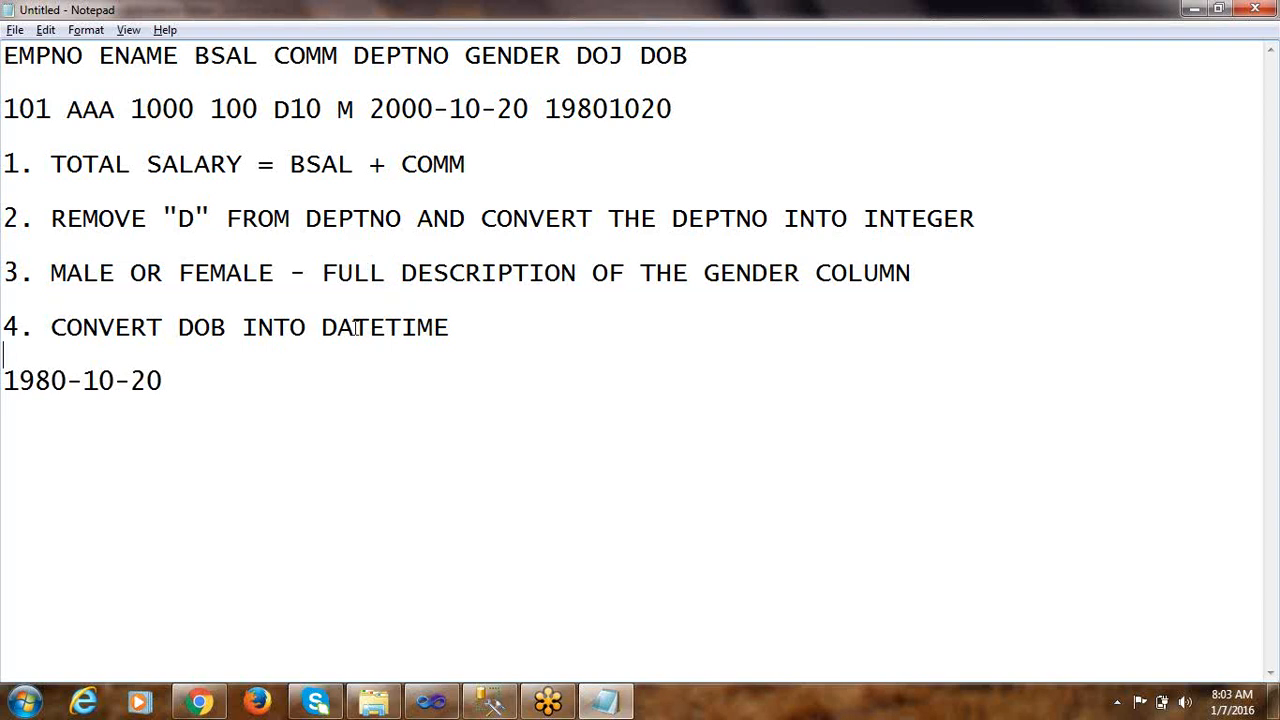
key(alt+Tab)
Start a new line below rule 3 in the Notepad notes with CASE GENDER WHEN
click(941, 272)
key(Return)
key(Return)
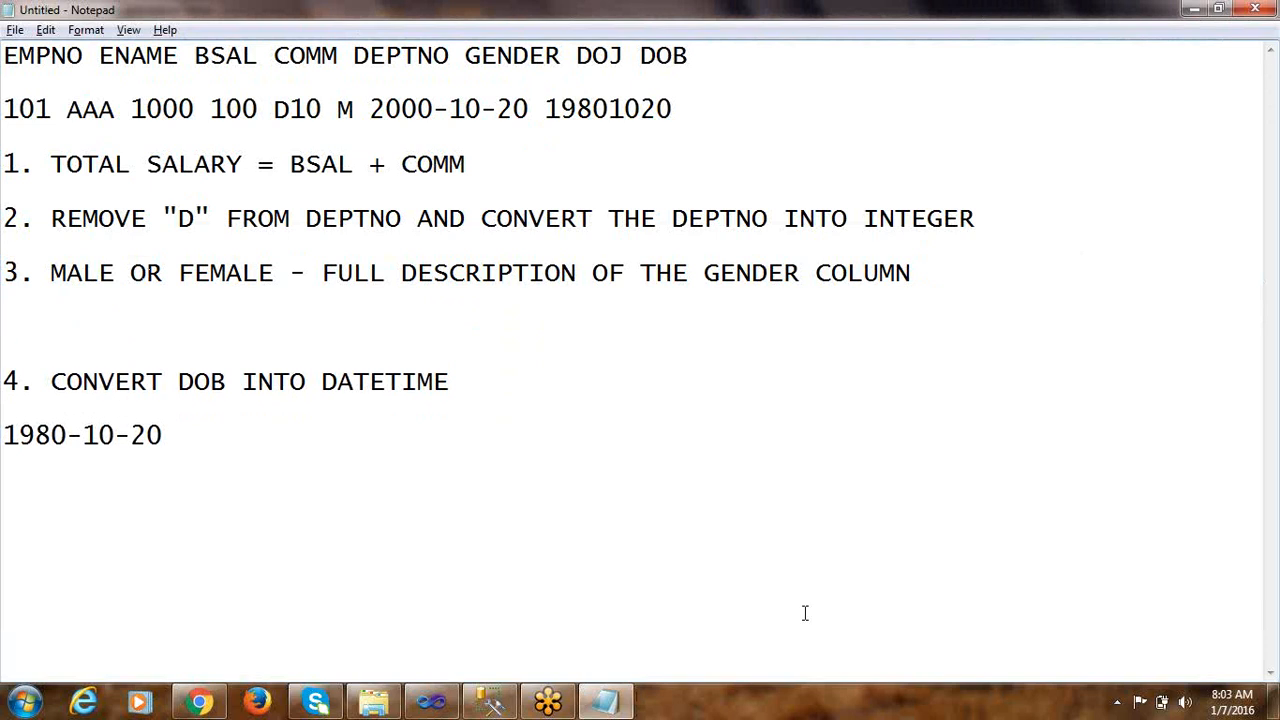
click(491, 701)
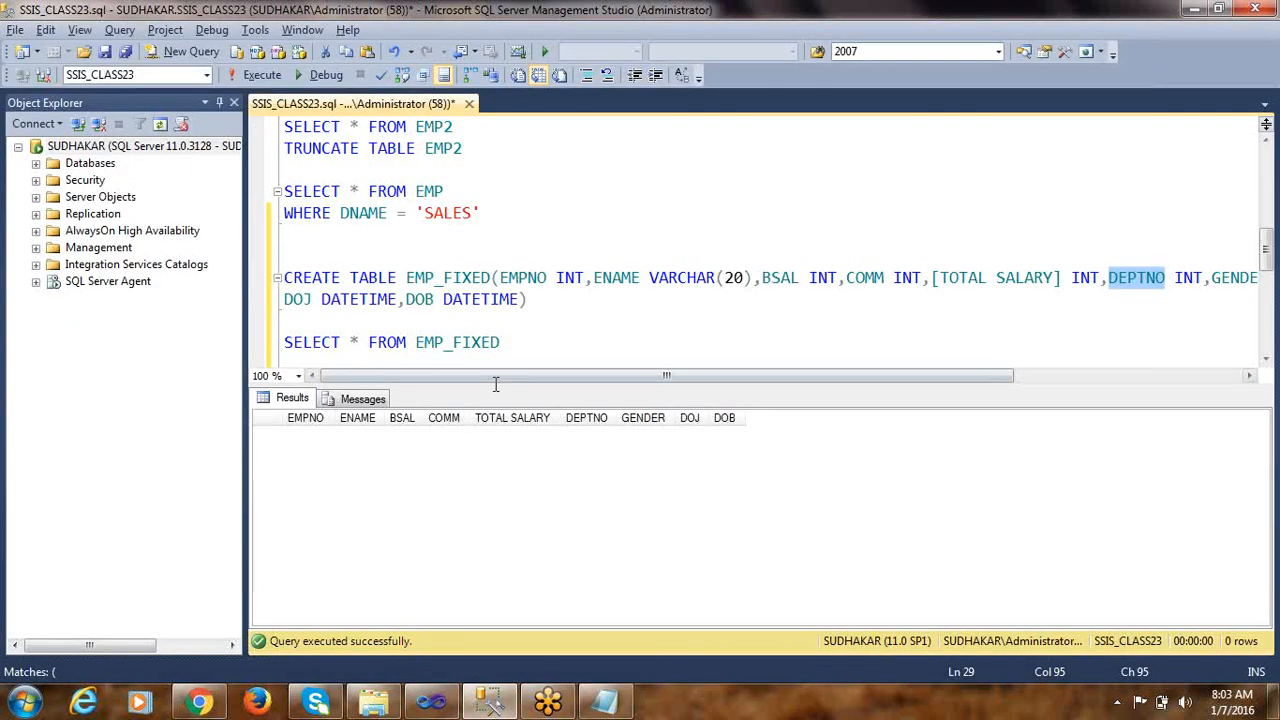
key(alt+Tab)
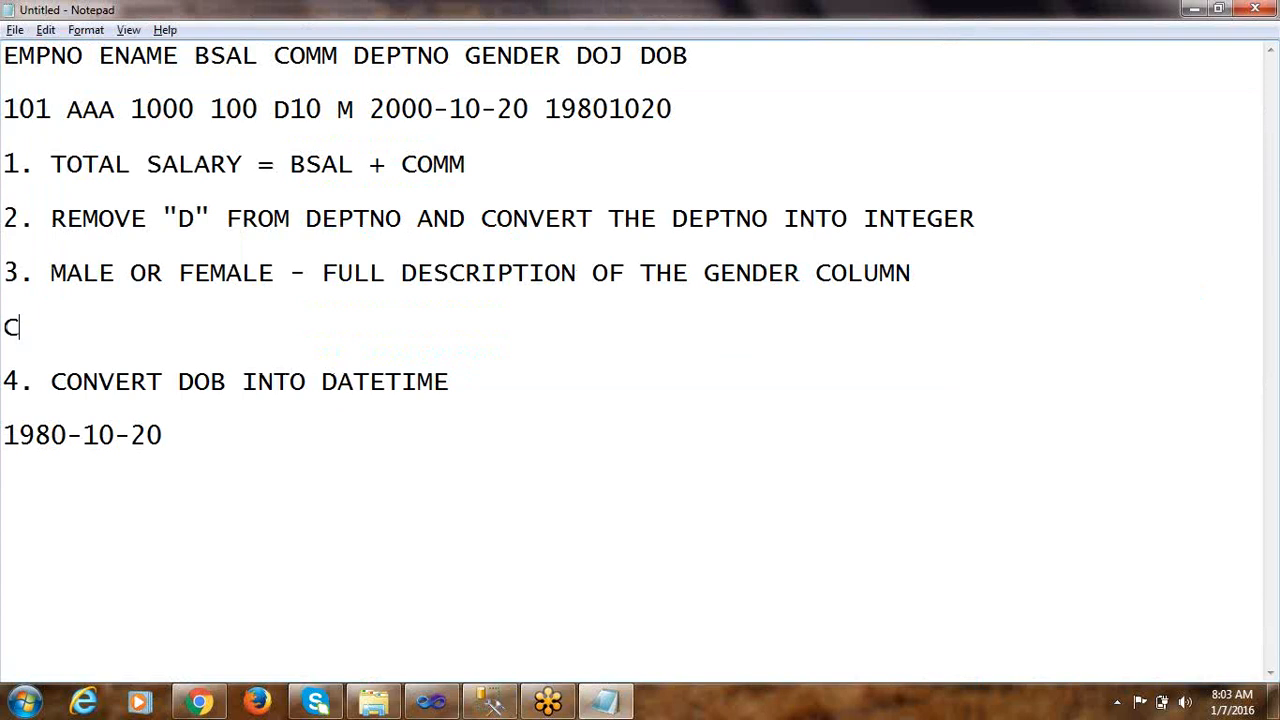
text(CASE)
text(GENDER WHEN )
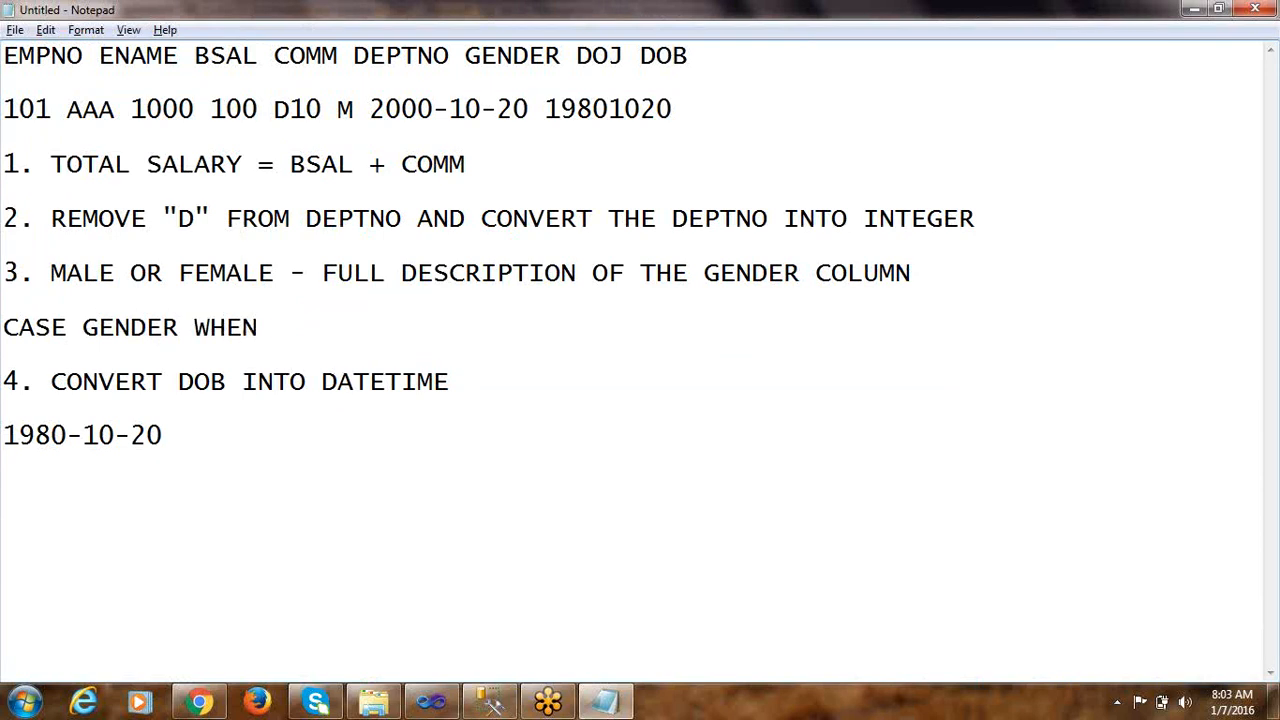
text(")
Add the male branch 'M' THEN 'MALE' to the CASE statement in the notes
key(BackSpace)
text('M' THEN)
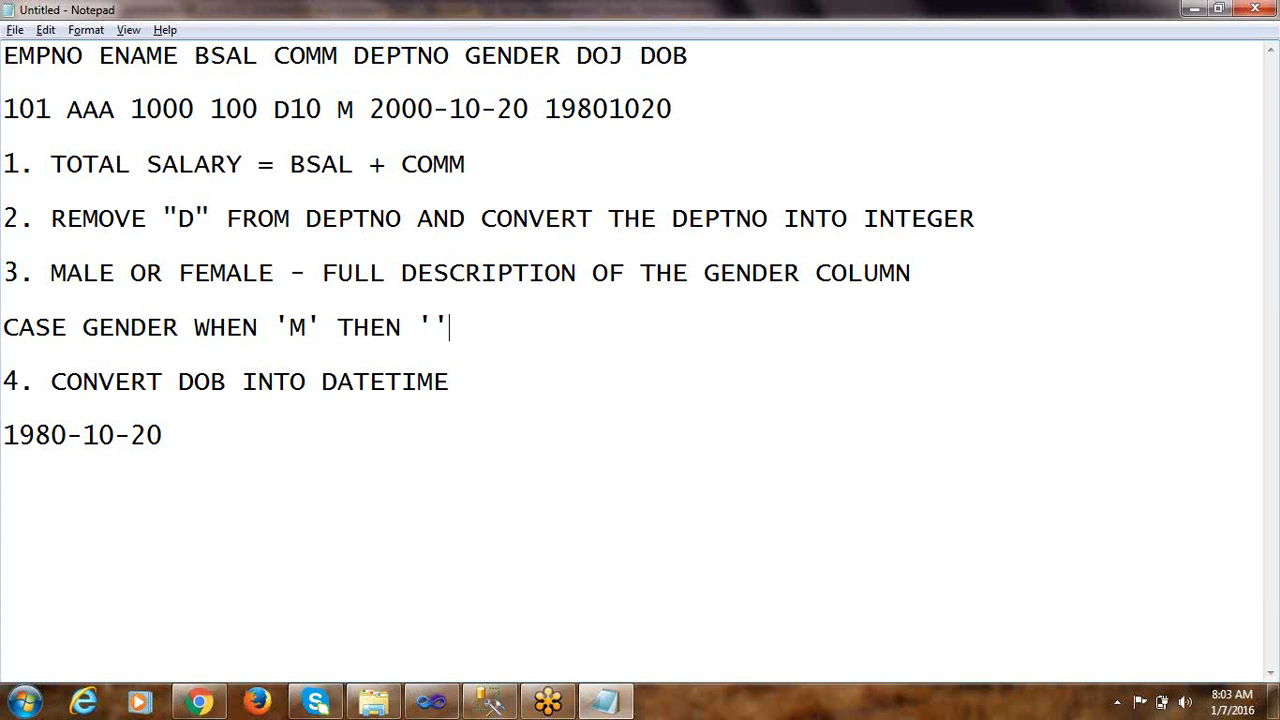
text( ''MALE)
key(BackSpace)
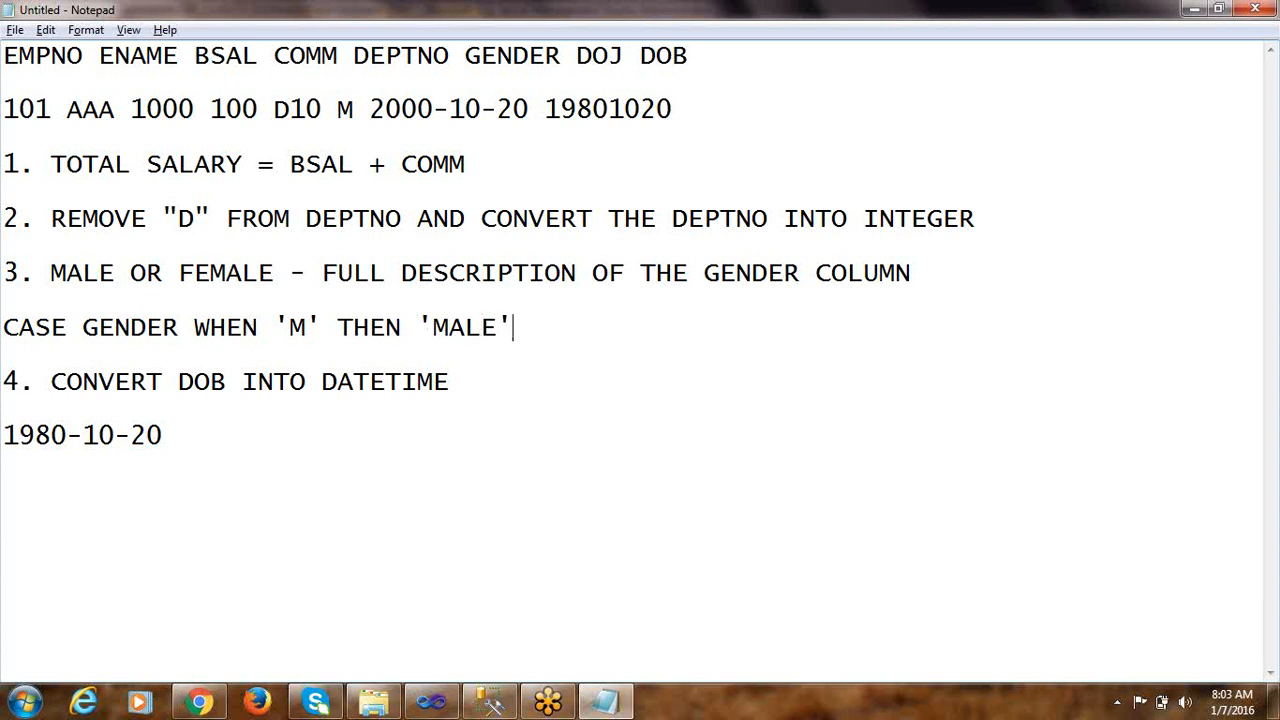
Complete the CASE statement with WHEN 'F' THEN 'FEMALE' END and highlight the whole line
text(WHEN)
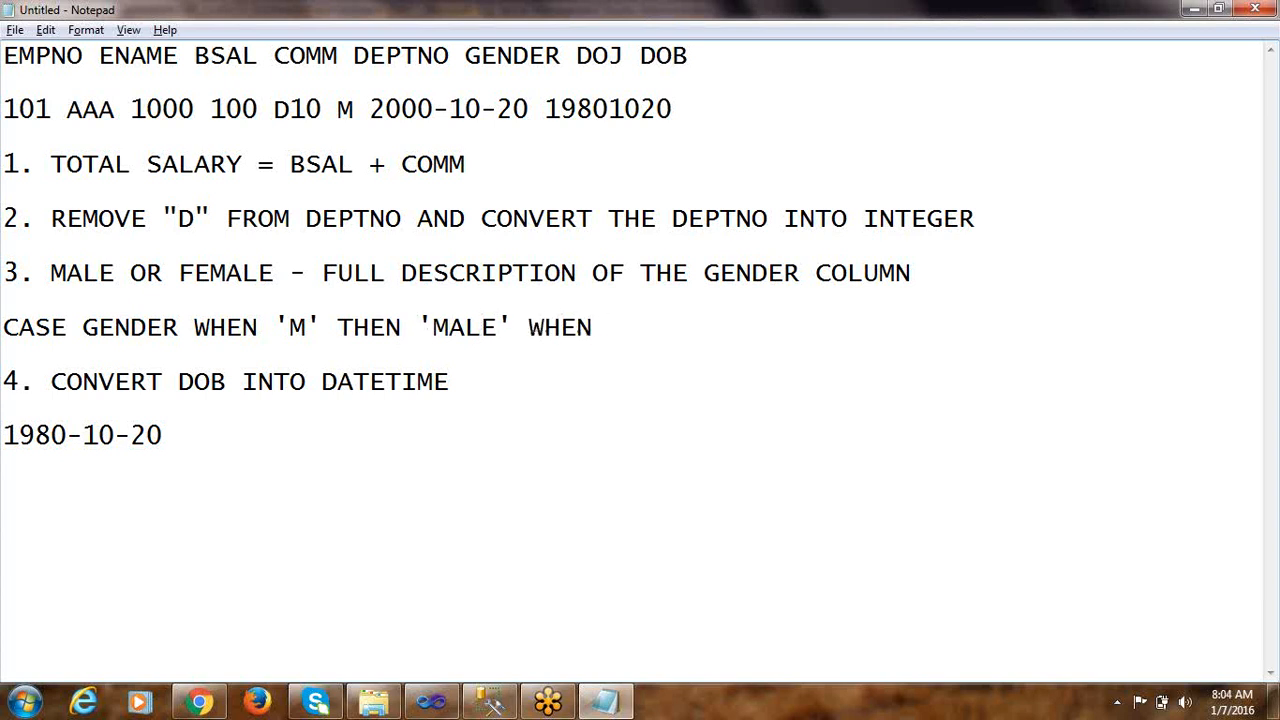
text( 'F' THEN )
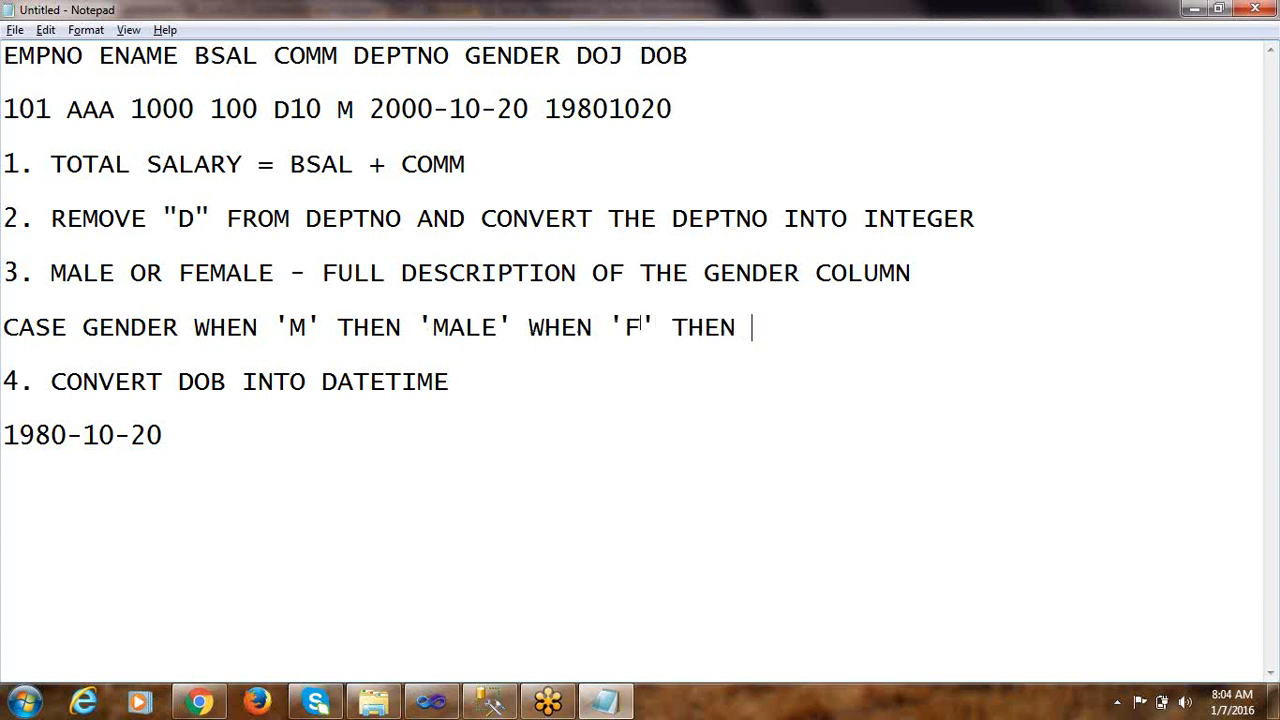
text('FEMALE)
text(' END)
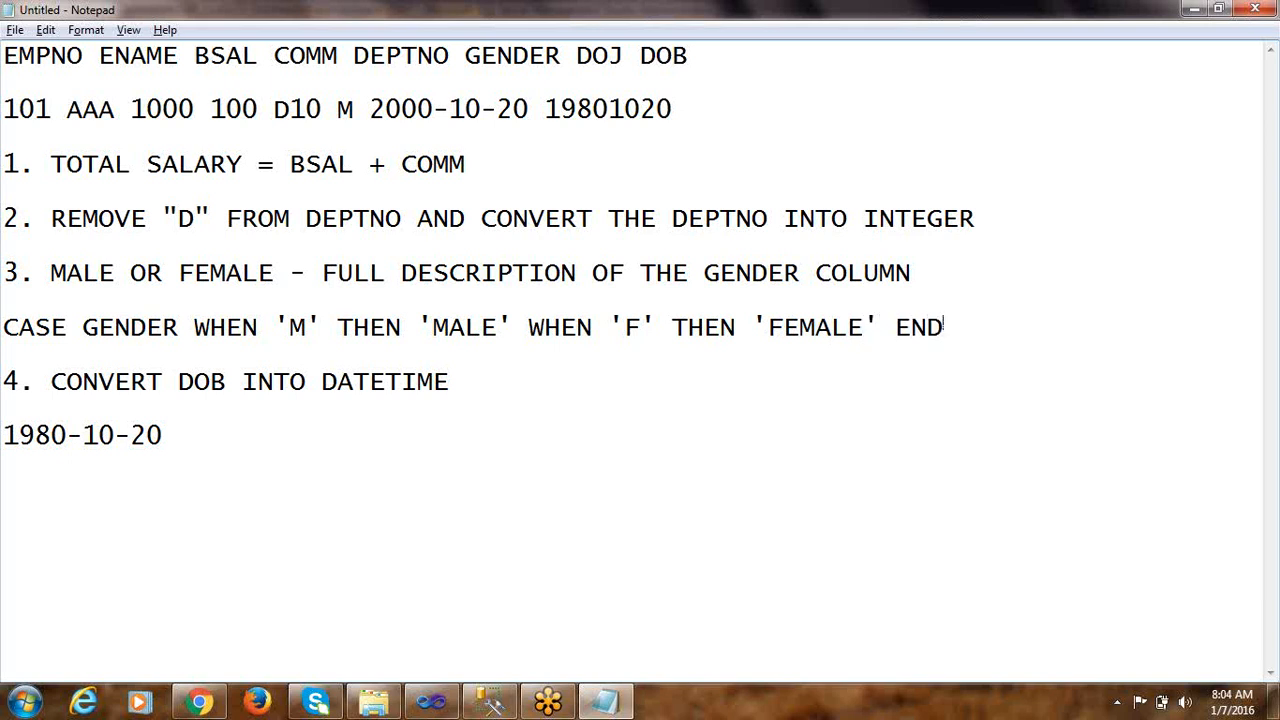
key(shift+Home)
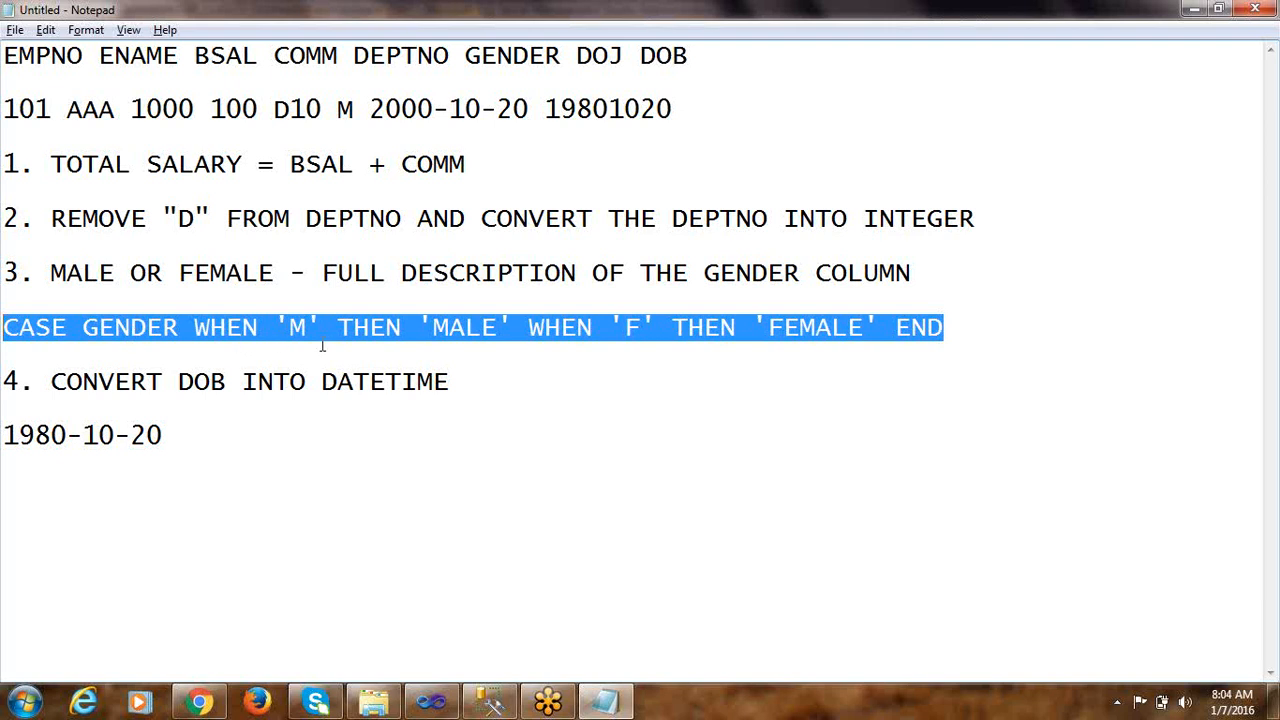
Switch to the Derived Column Transformation Editor in Visual Studio and start a third derived column with the expression [GENDER] == "M"
key(alt+Tab)
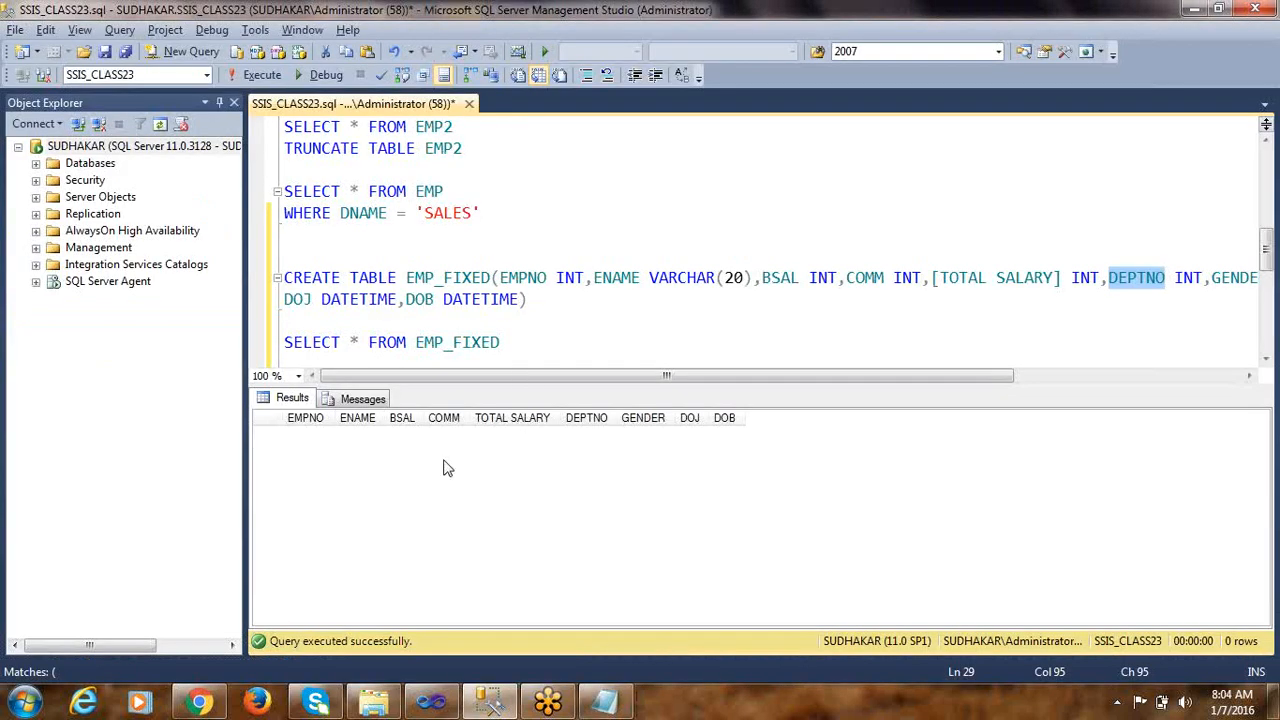
key(alt+Tab)
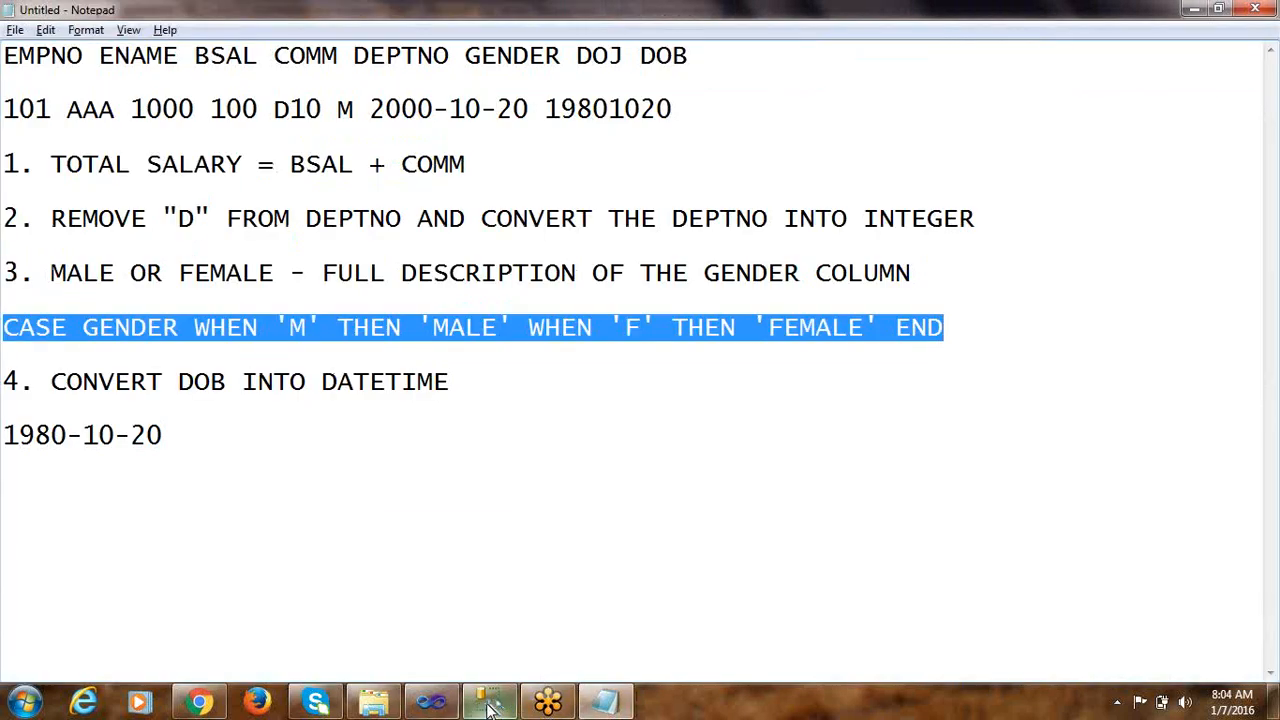
mouse_move(447, 707)
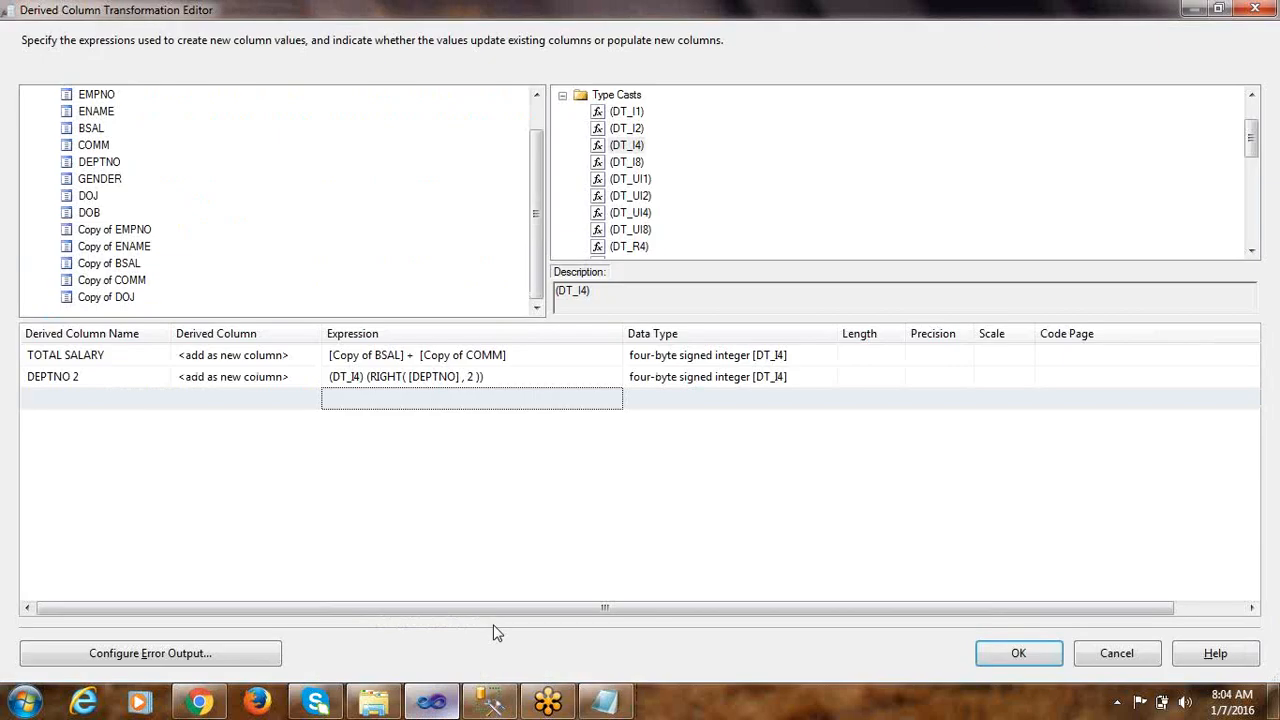
click(445, 707)
click(340, 399)
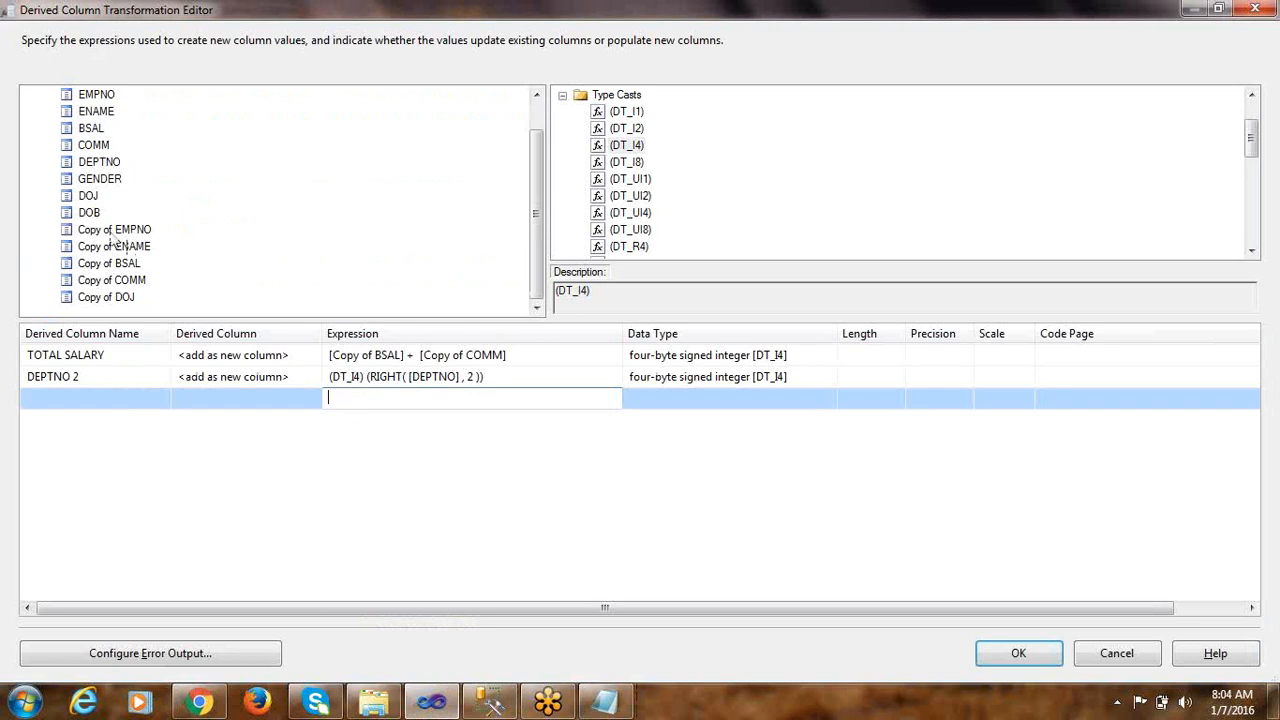
click(100, 179)
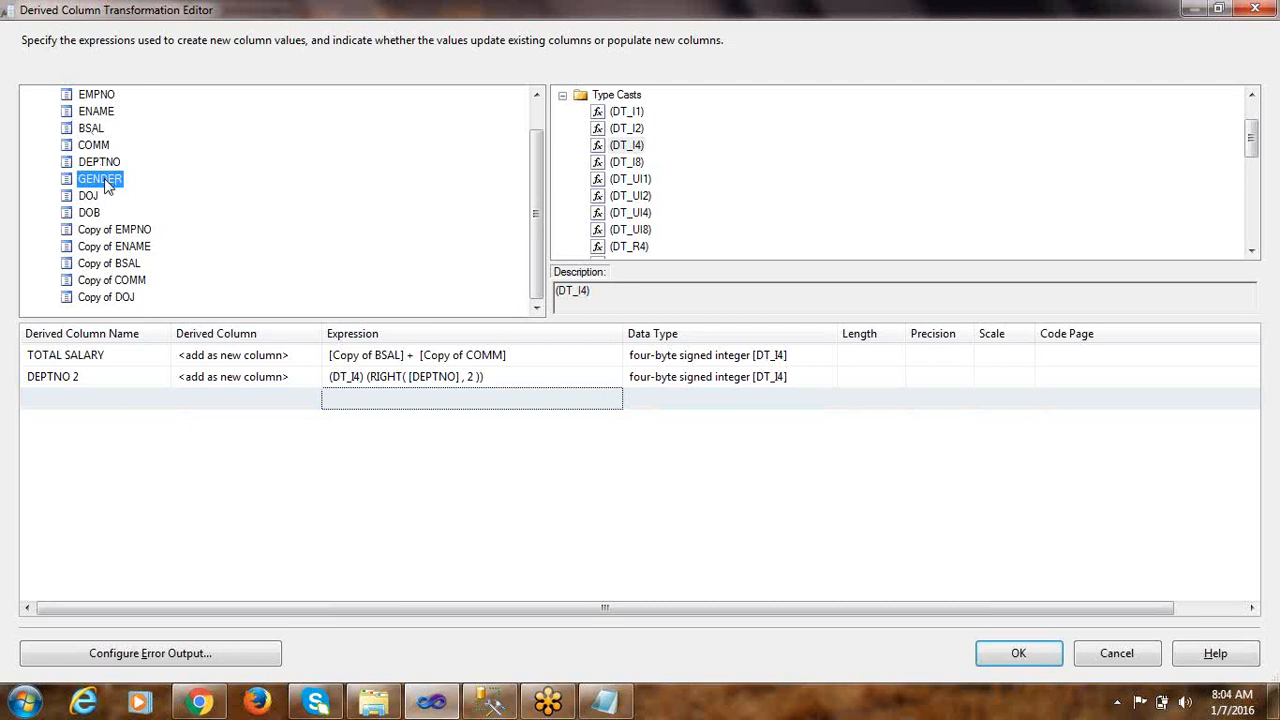
drag(90, 184, 348, 398)
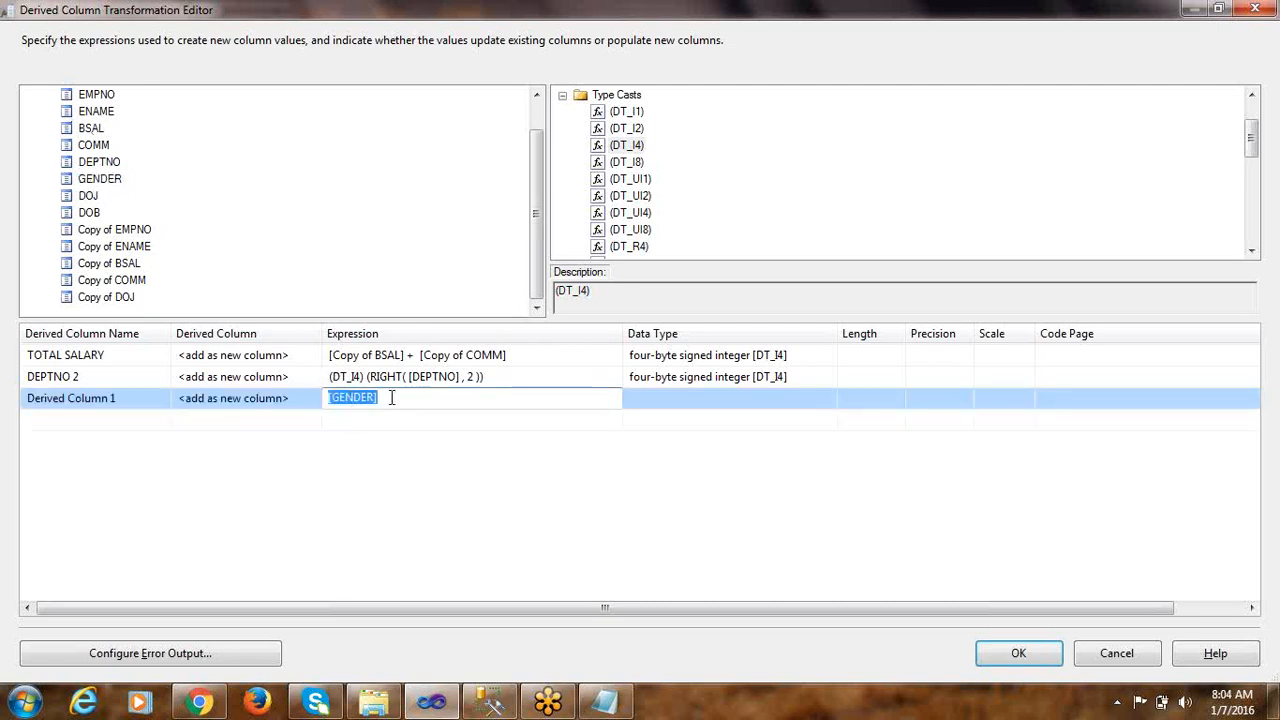
click(392, 398)
text(==)
text("M)
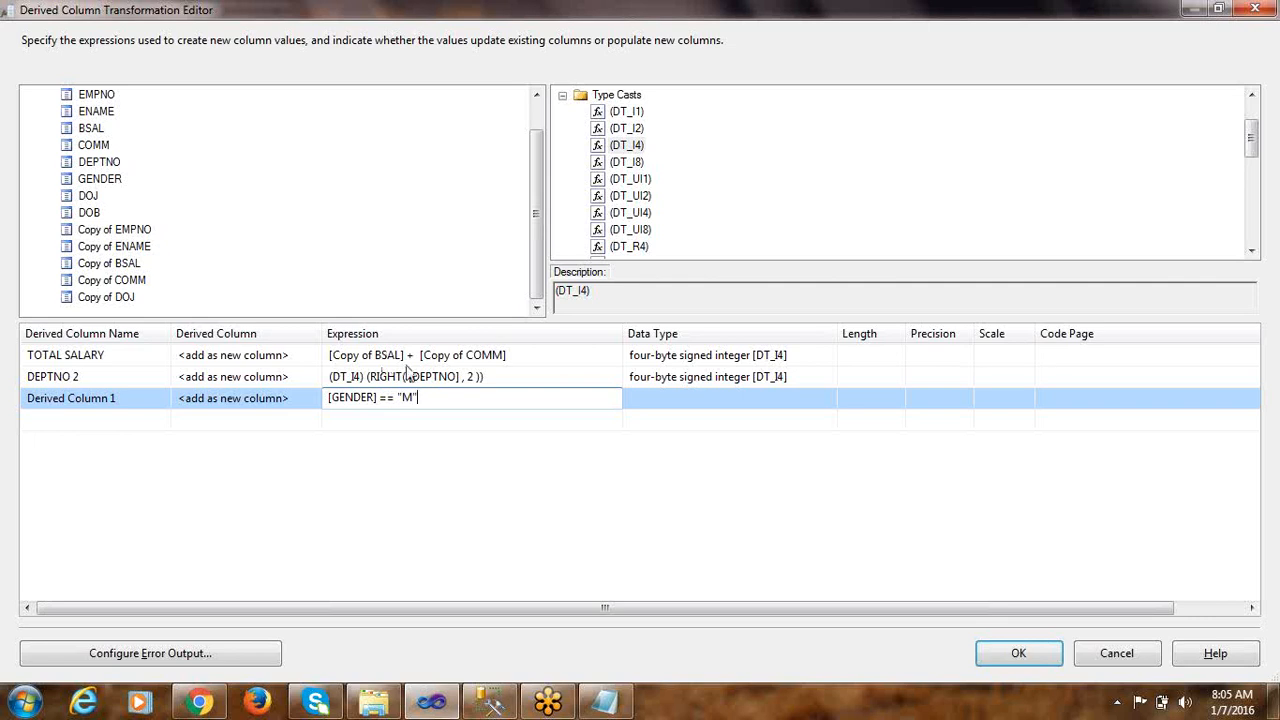
Extend the GENDER comparison with the conditional operator and the true result: ? "Male"
drag(377, 398, 314, 406)
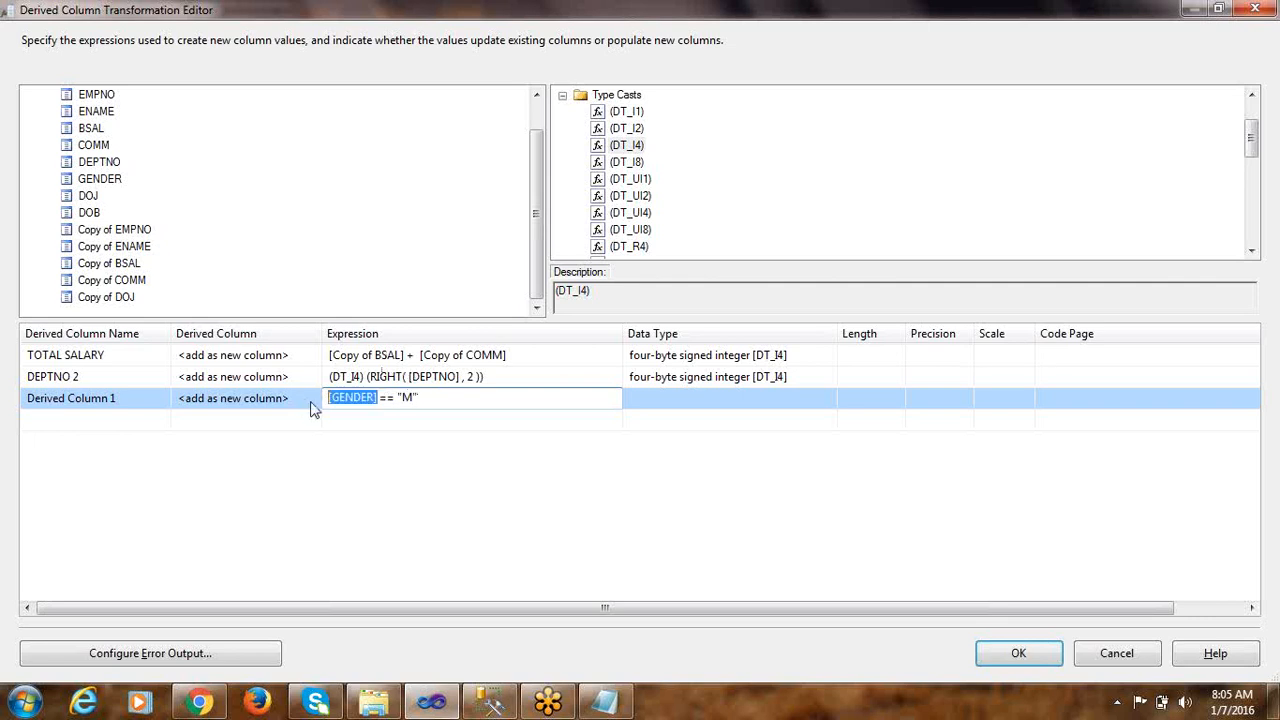
double_click(407, 398)
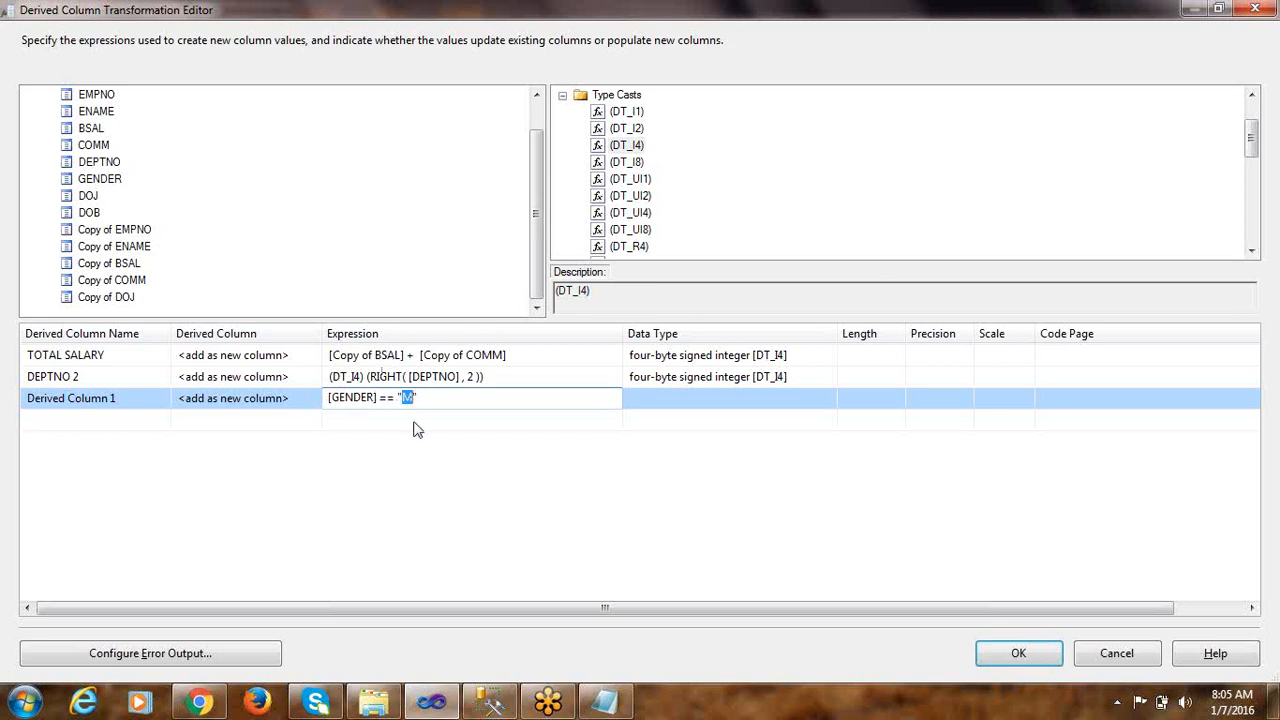
click(419, 398)
drag(397, 398, 421, 398)
click(426, 401)
drag(400, 398, 414, 402)
click(426, 400)
text(Male)
Complete the conditional expression with the false result : "Female" and commit the third derived column
mouse_move(418, 397)
mouse_down()
mouse_move(397, 397)
mouse_move(486, 397)
mouse_move(419, 397)
mouse_up()
click(484, 399)
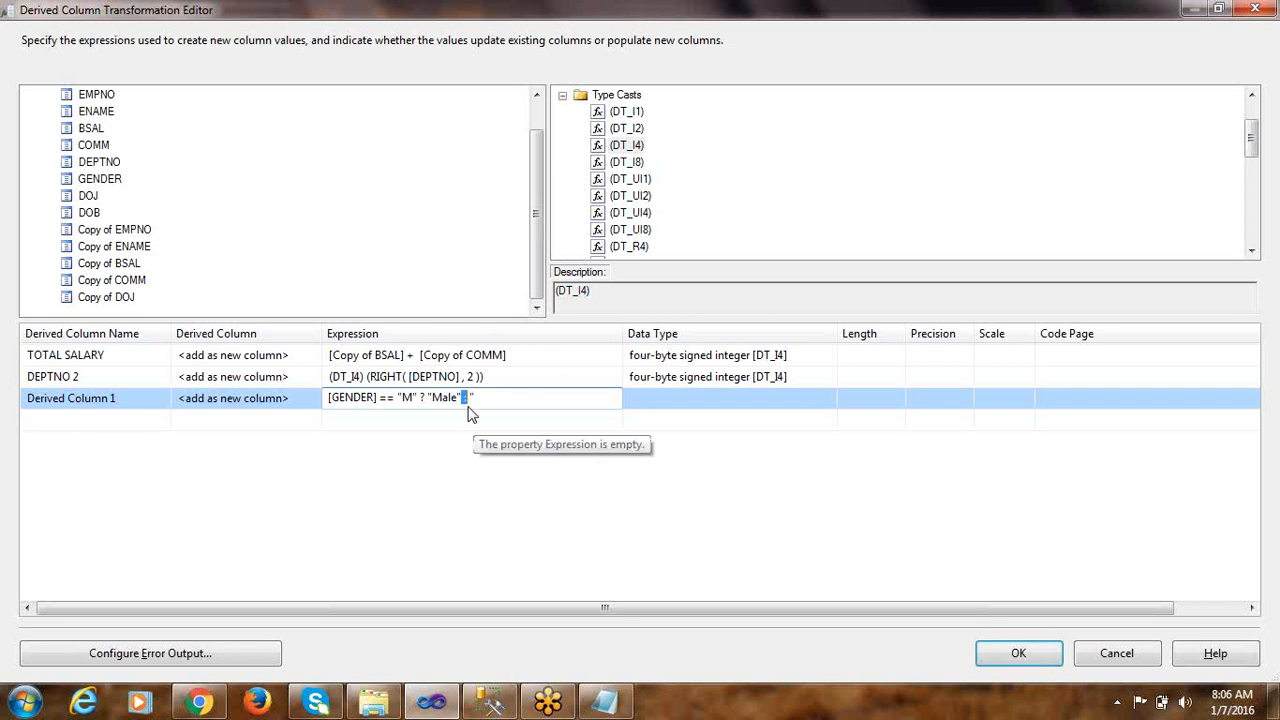
text(: ")
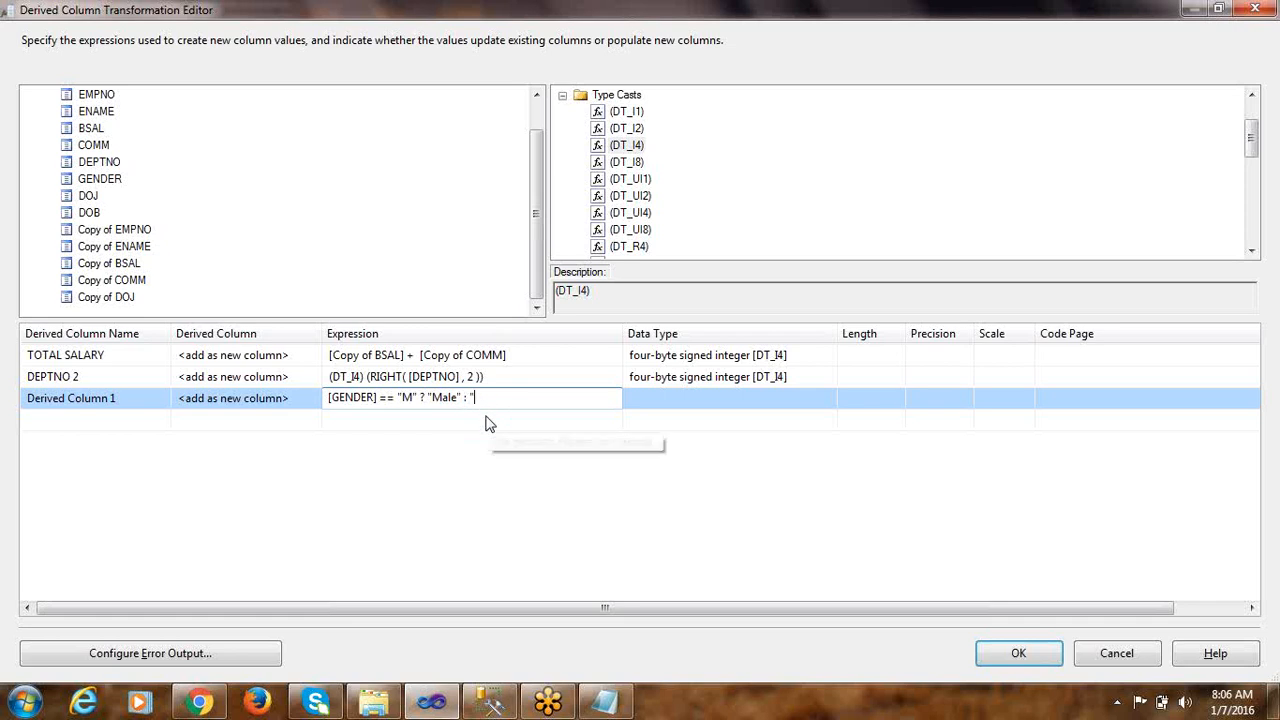
text(Female)
click(450, 419)
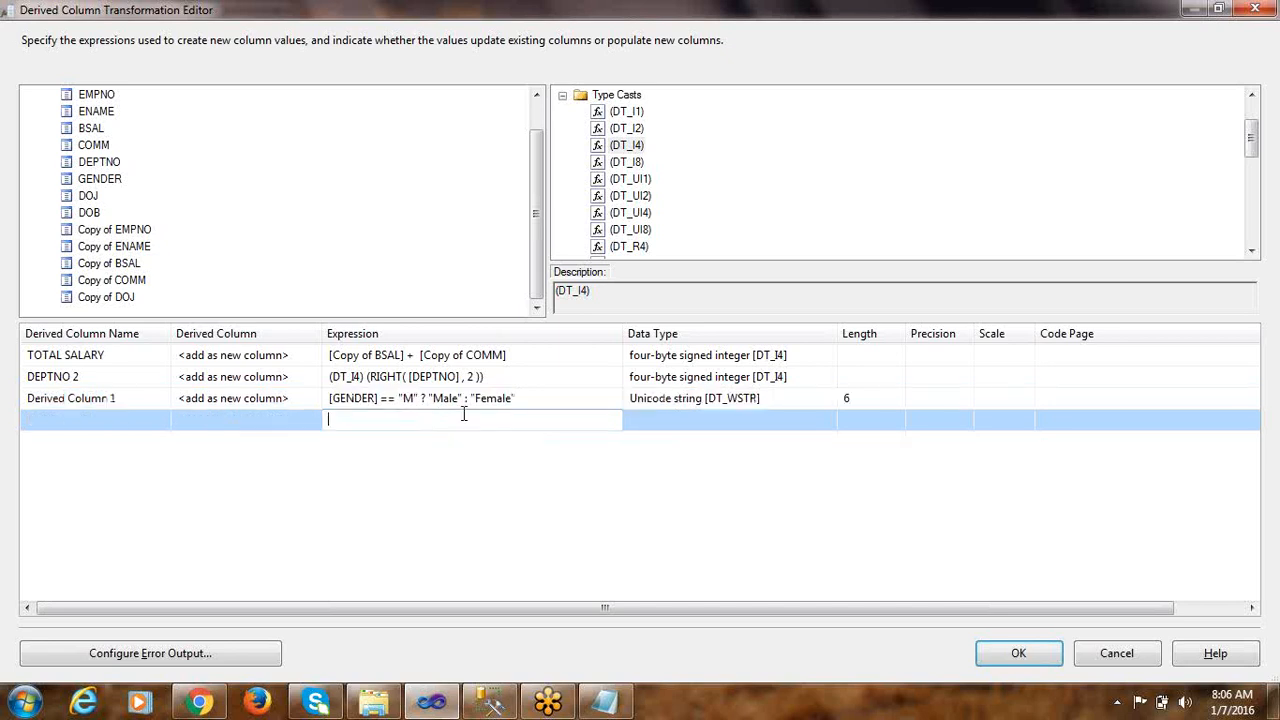
click(523, 401)
click(523, 419)
click(526, 400)
click(523, 417)
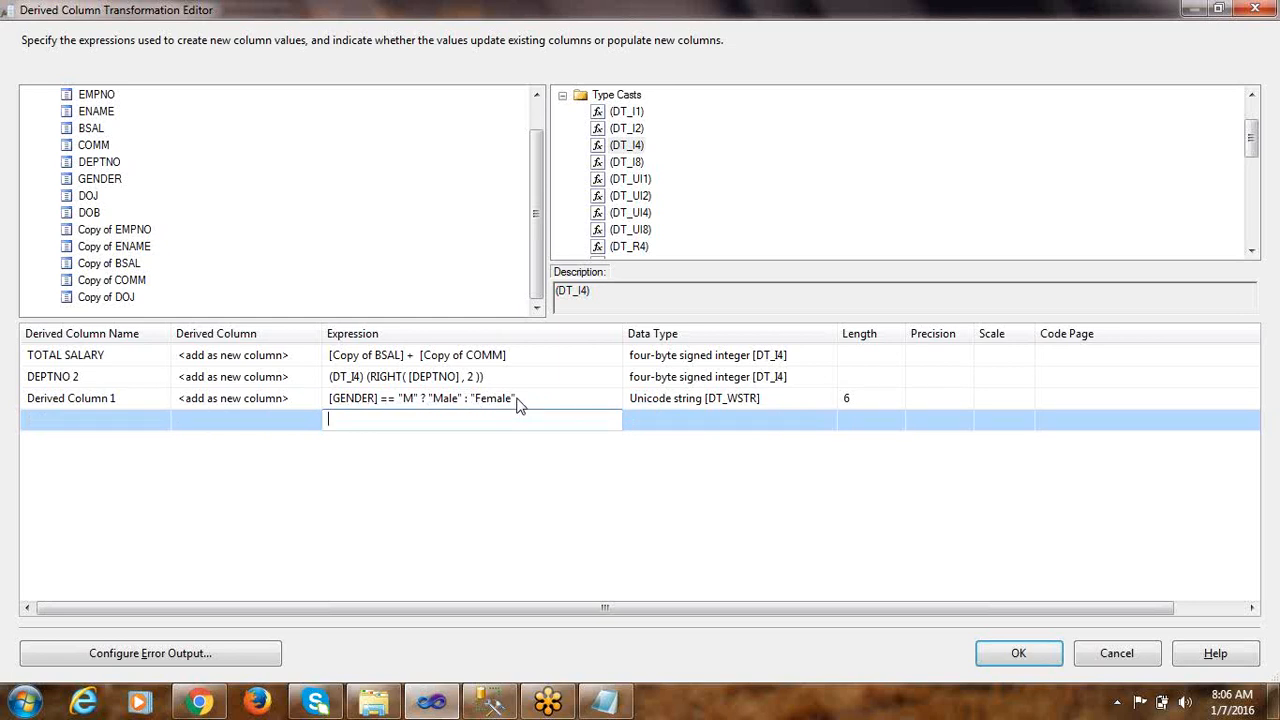
Compare the third derived column's data type and length with the GENDER column definition in the Management Studio CREATE TABLE statement
click(682, 401)
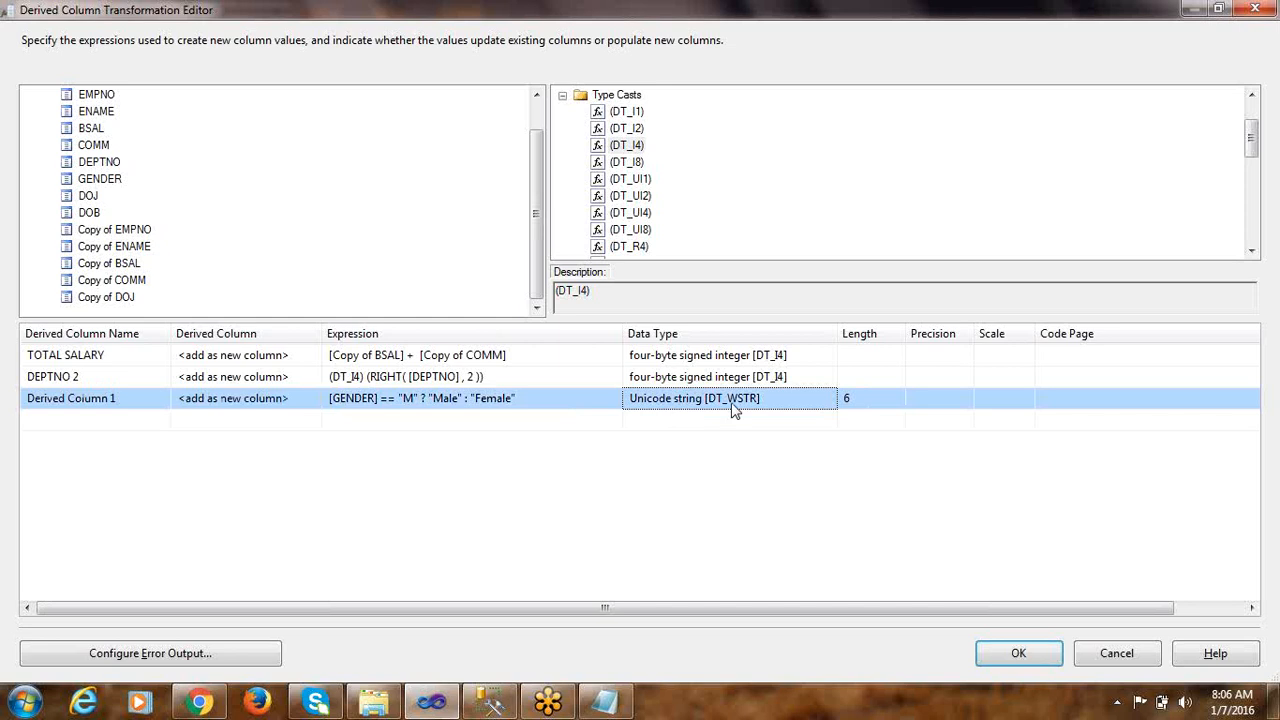
click(853, 408)
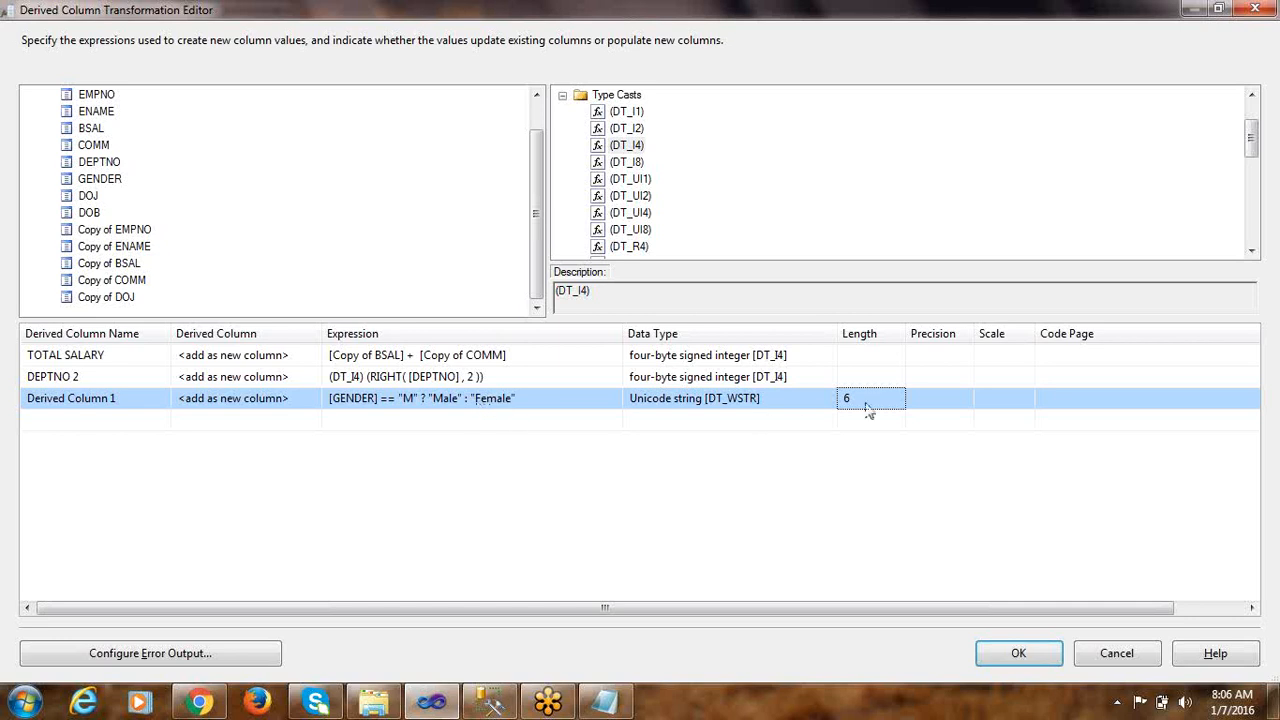
click(697, 408)
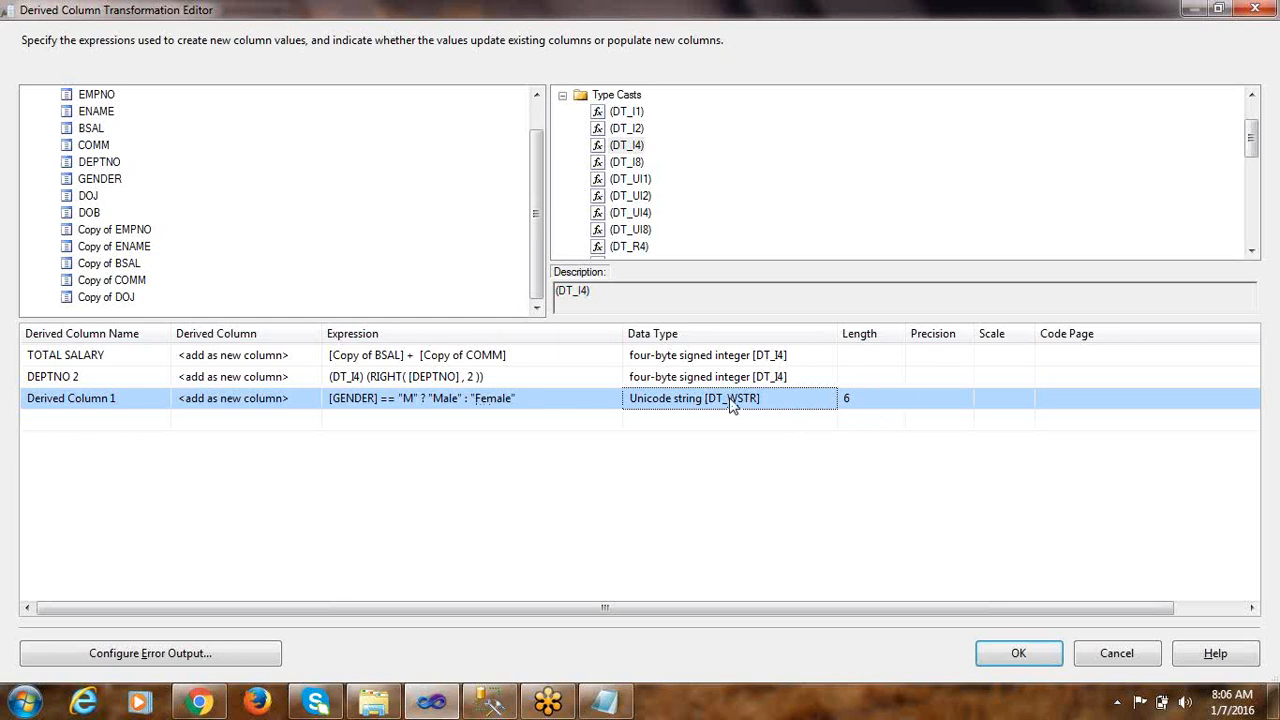
click(489, 701)
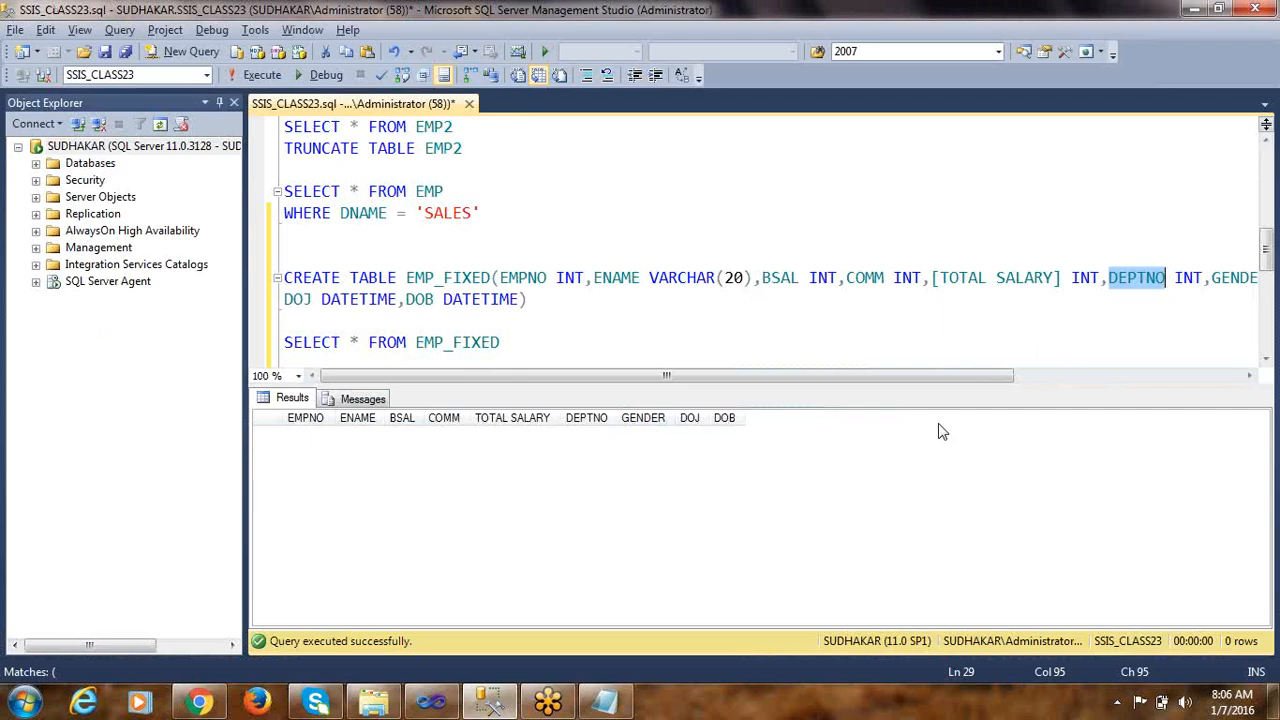
drag(969, 375, 1112, 375)
double_click(1115, 278)
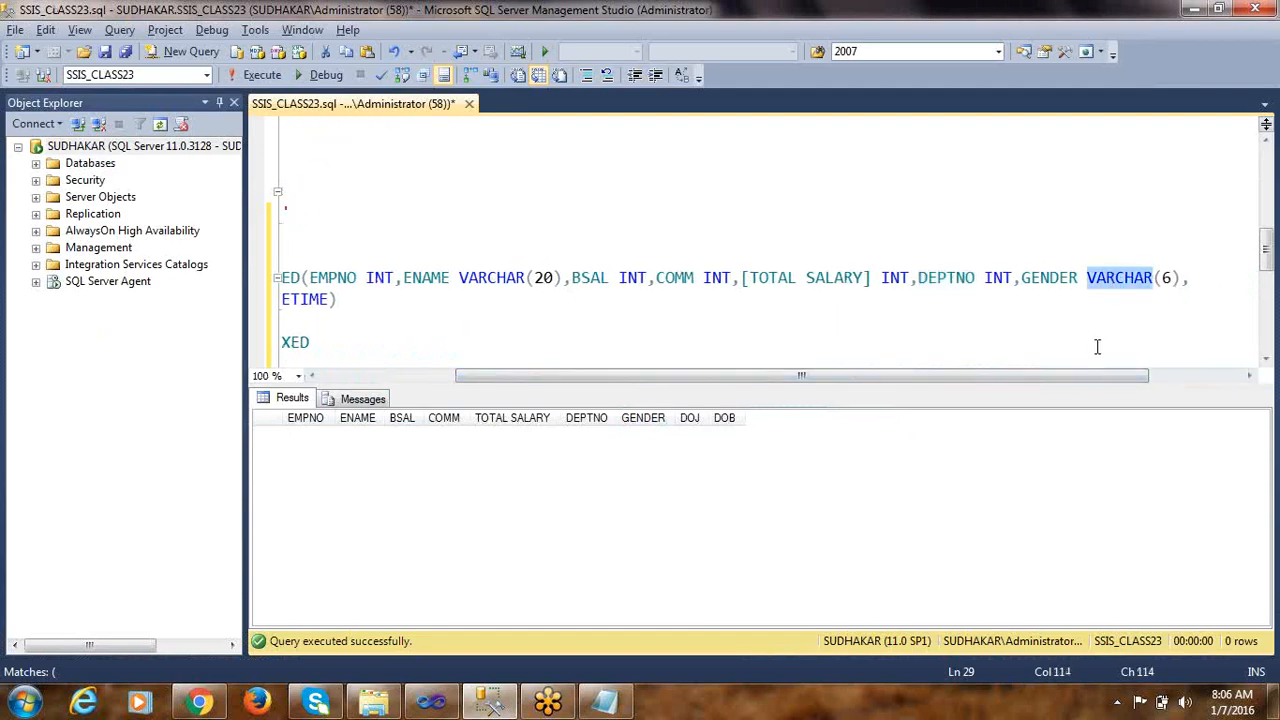
key(alt+Tab)
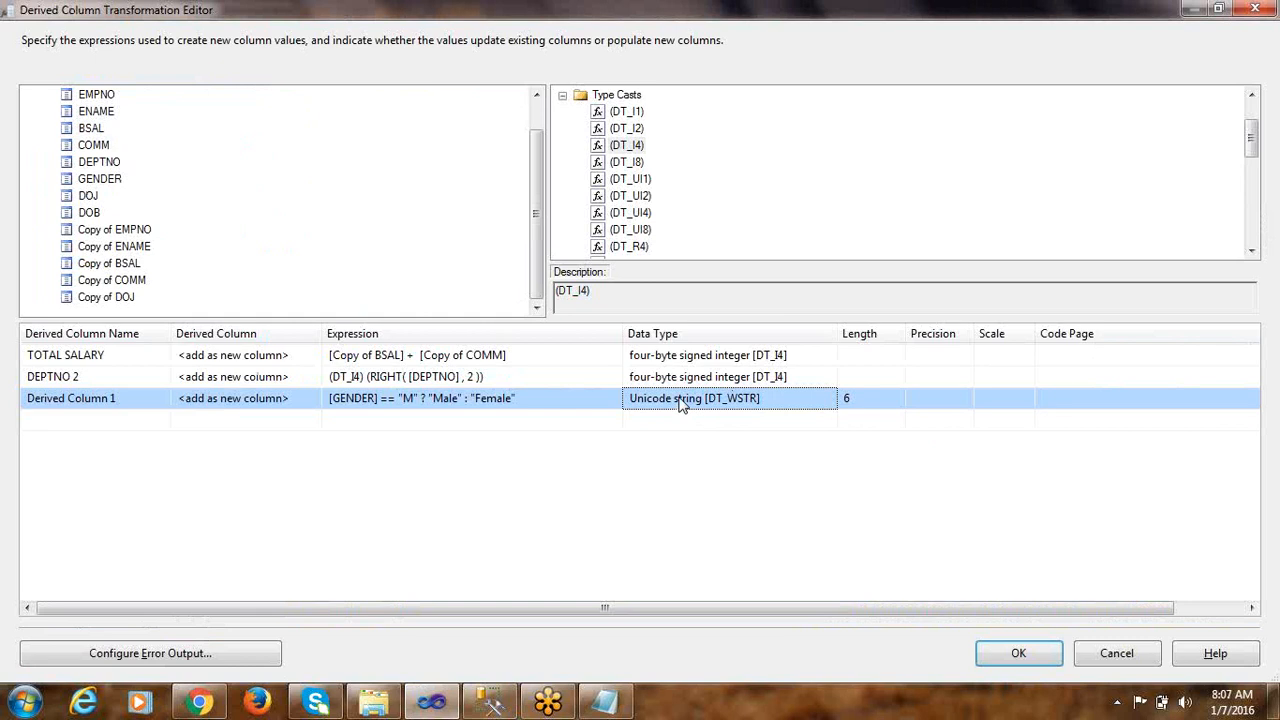
Enclose the third derived column's entire GENDER conditional expression in parentheses
click(535, 400)
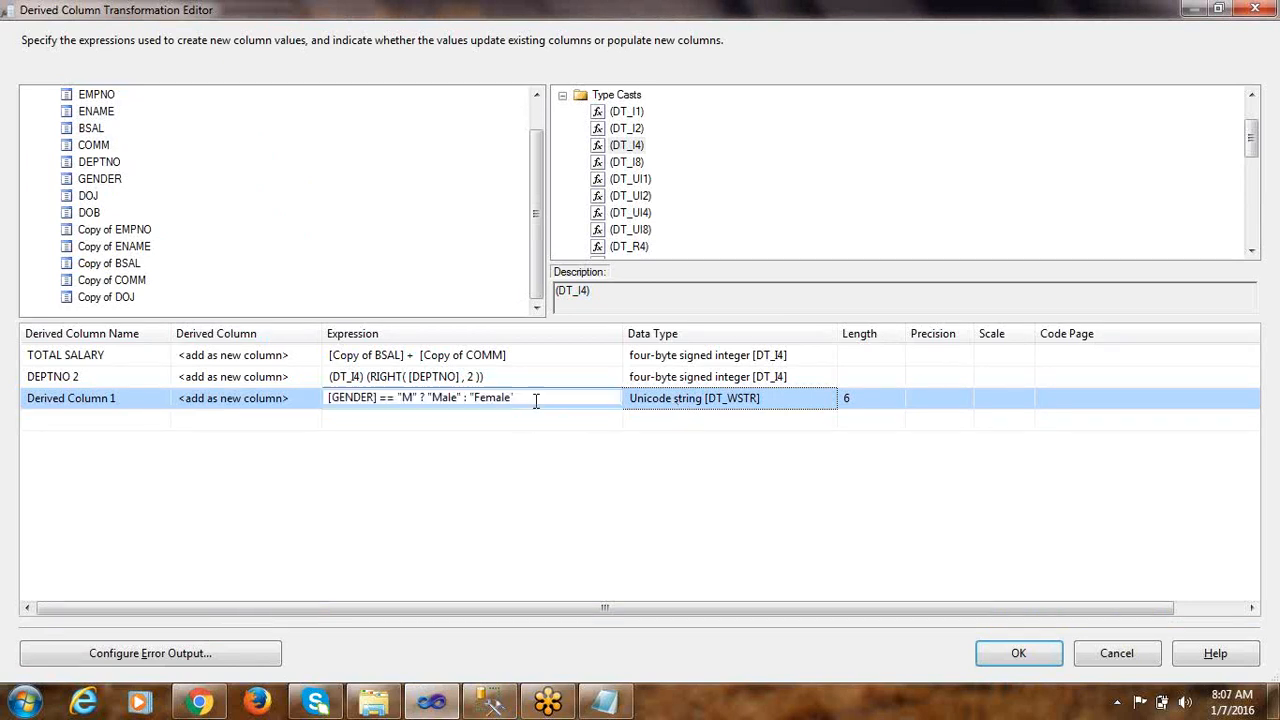
drag(543, 400, 256, 424)
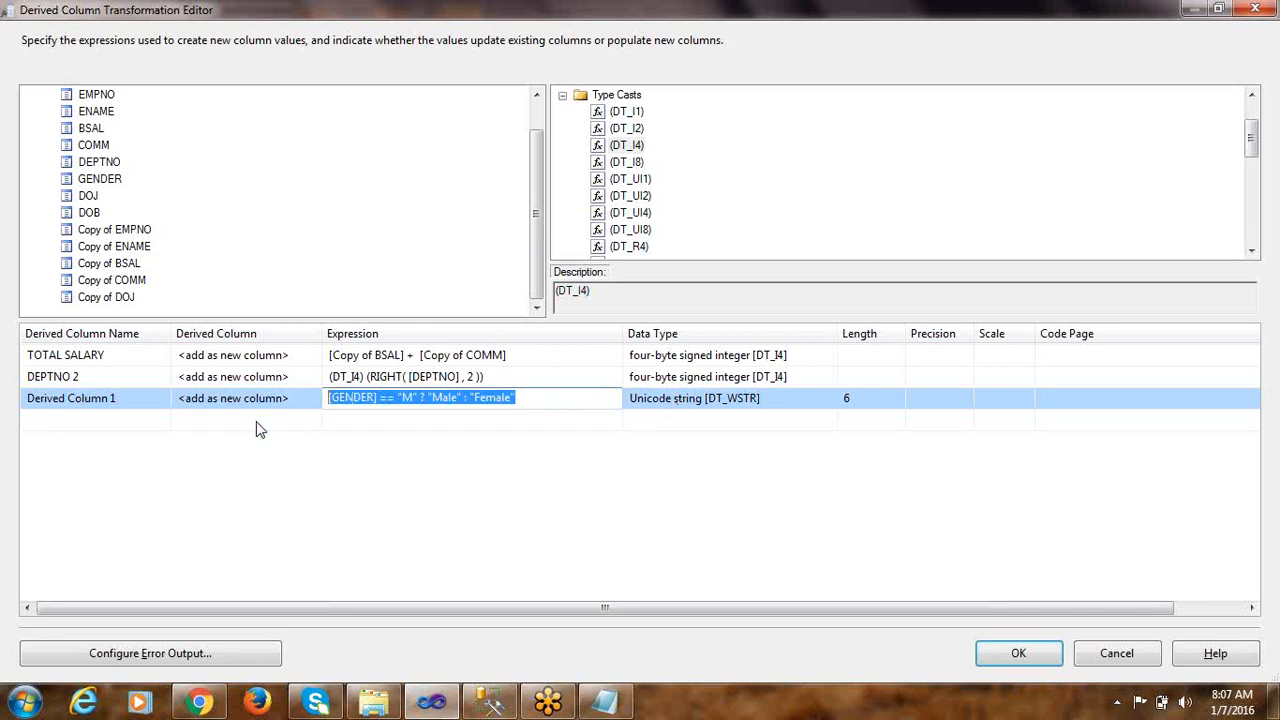
click(342, 402)
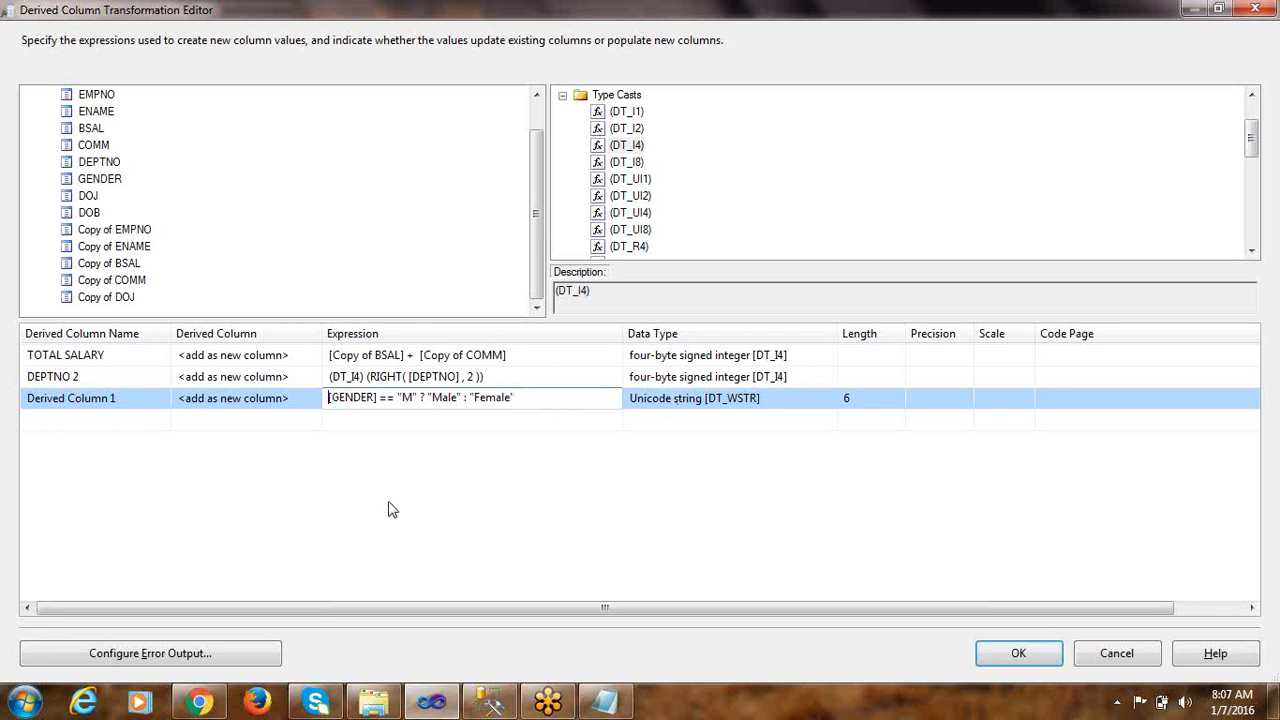
text(()
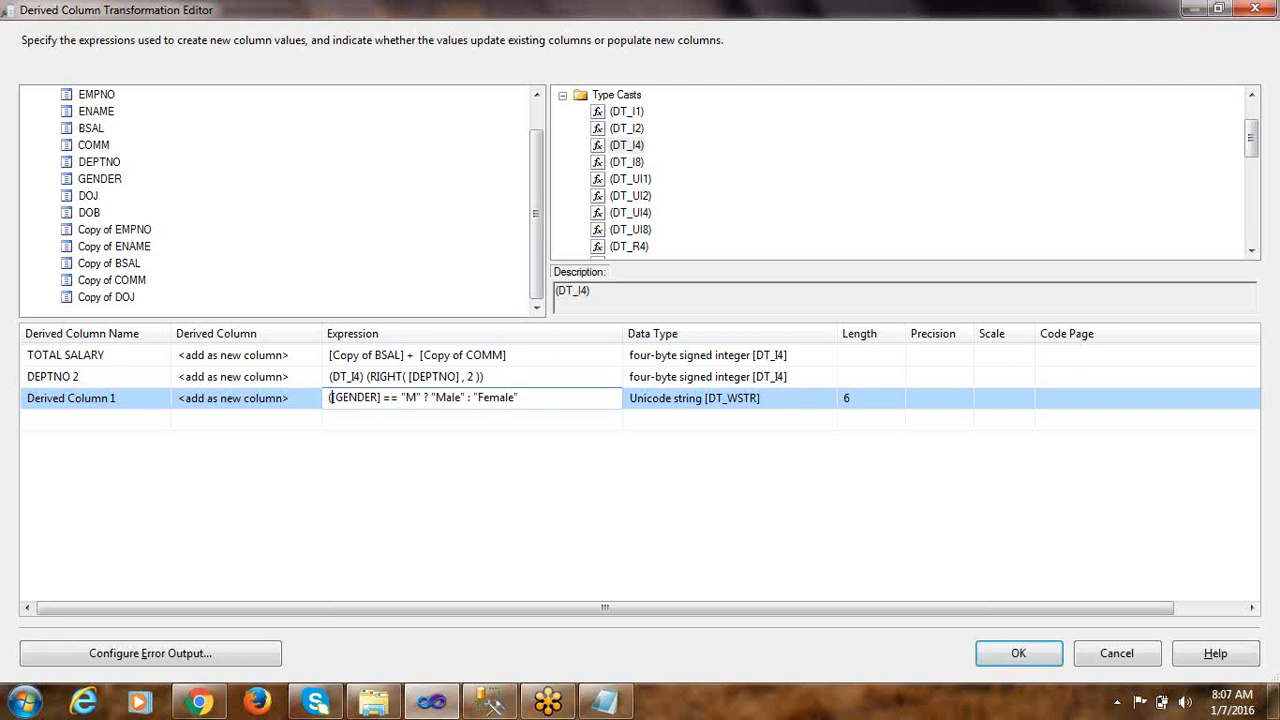
key(End)
text())
click(529, 427)
click(540, 400)
drag(542, 400, 168, 394)
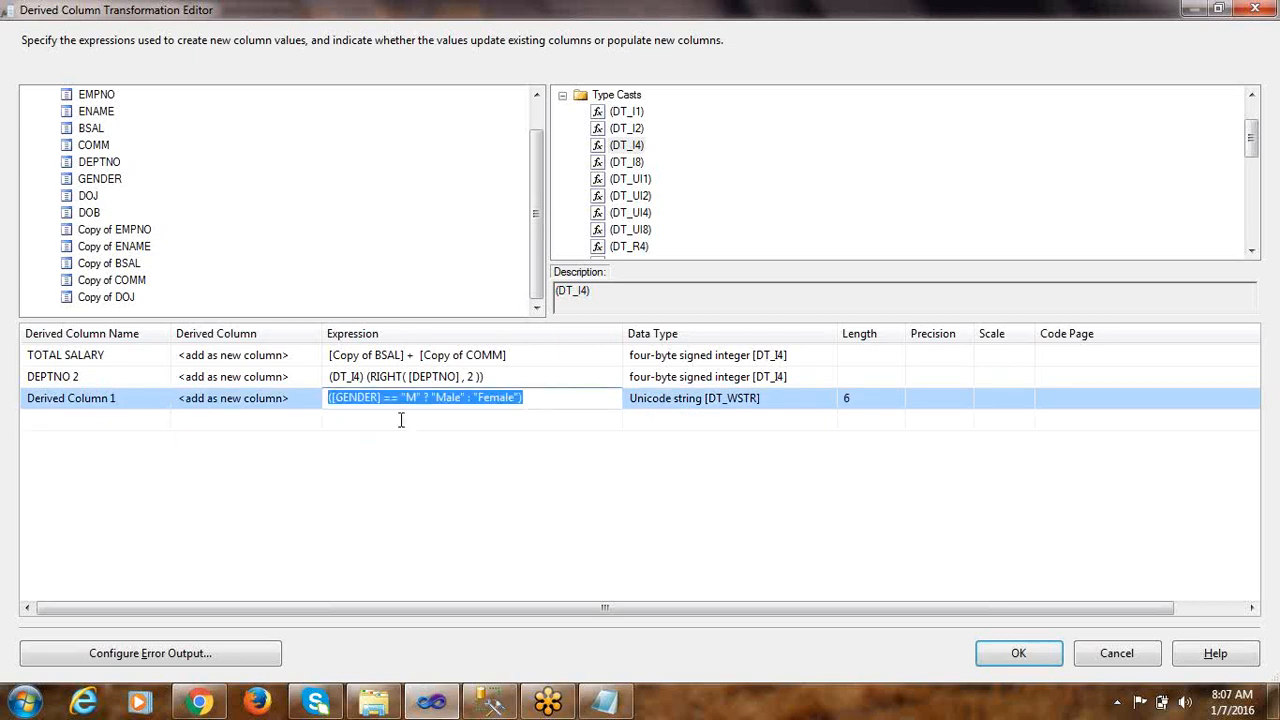
Insert the DT_STR type cast before the parenthesized GENDER expression and set its length to 6
click(325, 397)
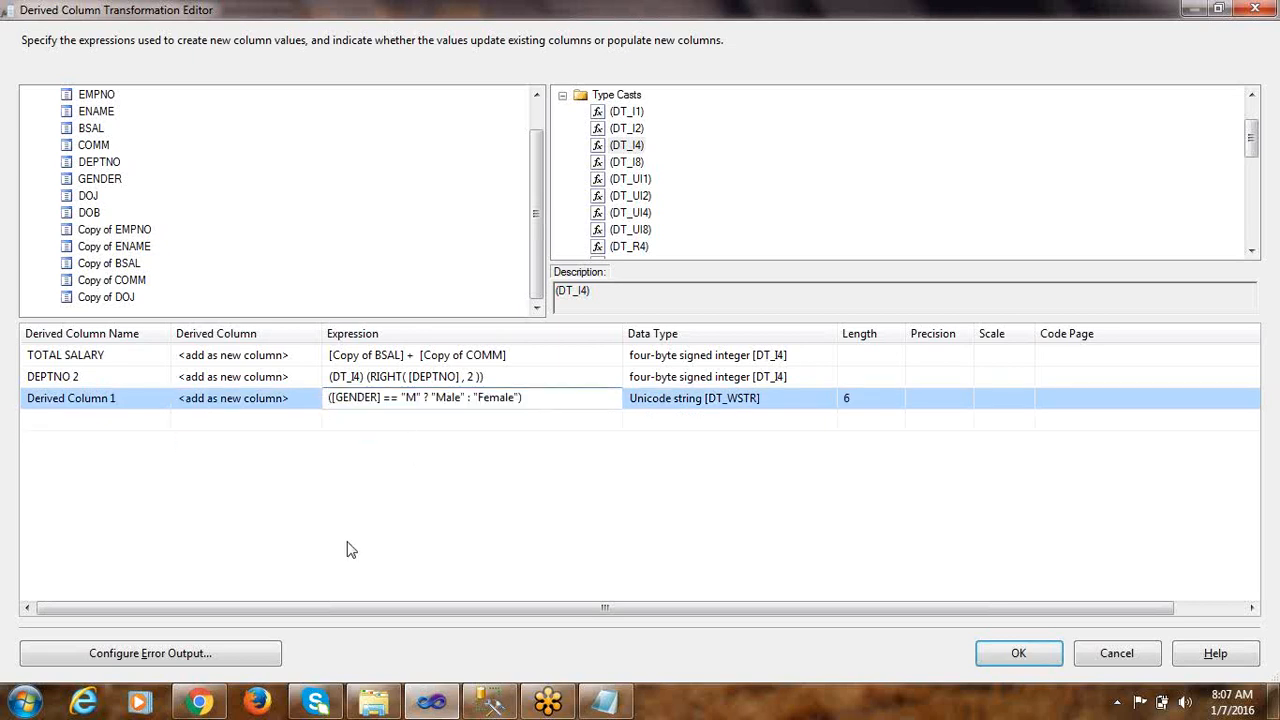
click(630, 197)
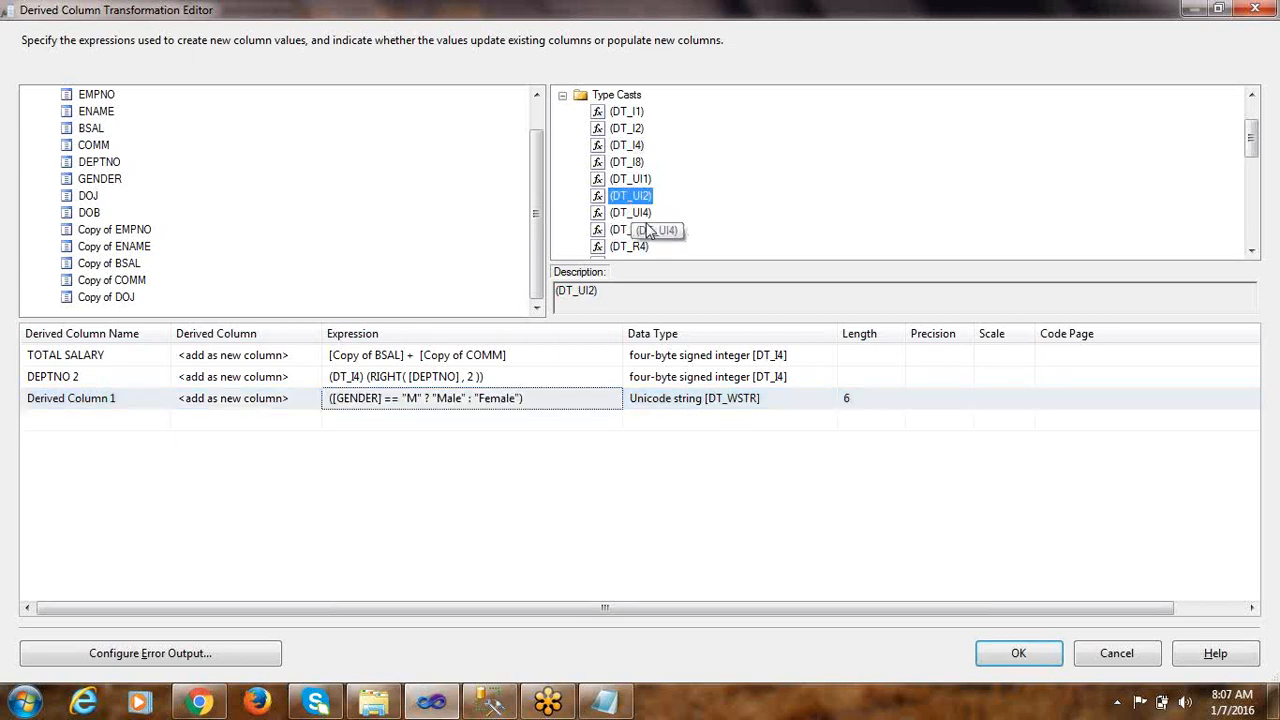
scroll(648, 232, down, 2)
click(643, 180)
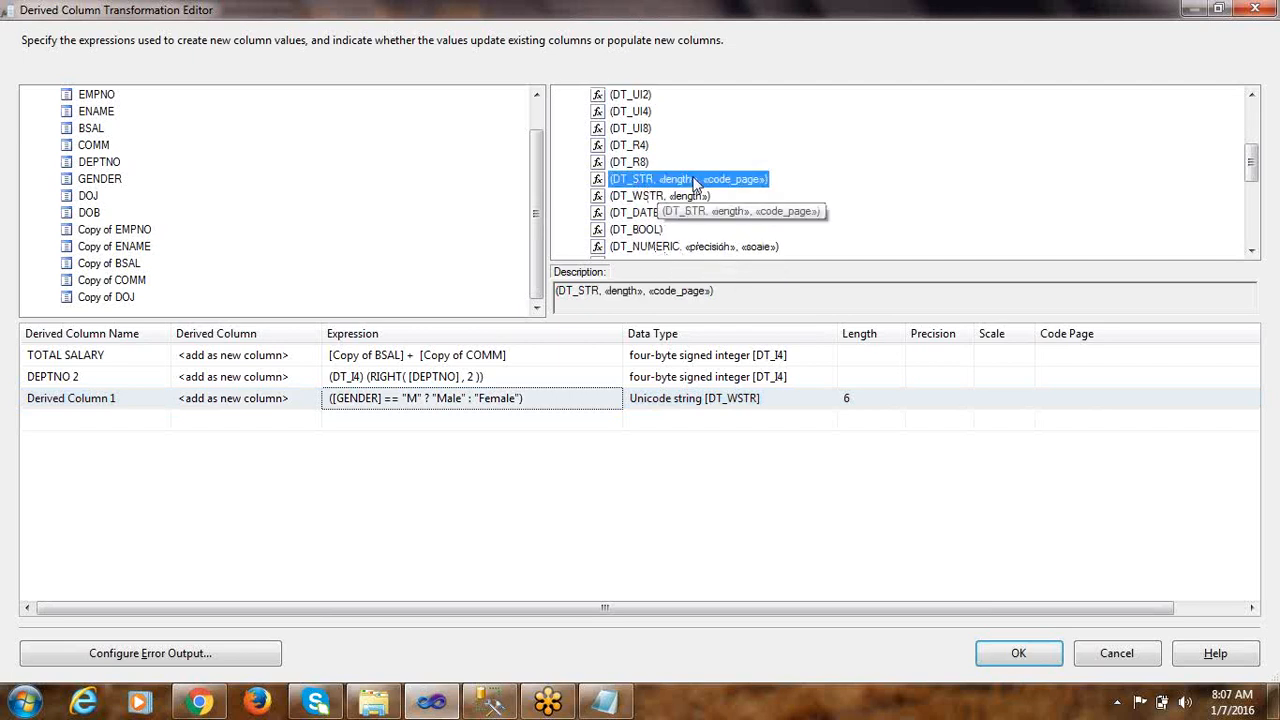
drag(619, 185, 323, 412)
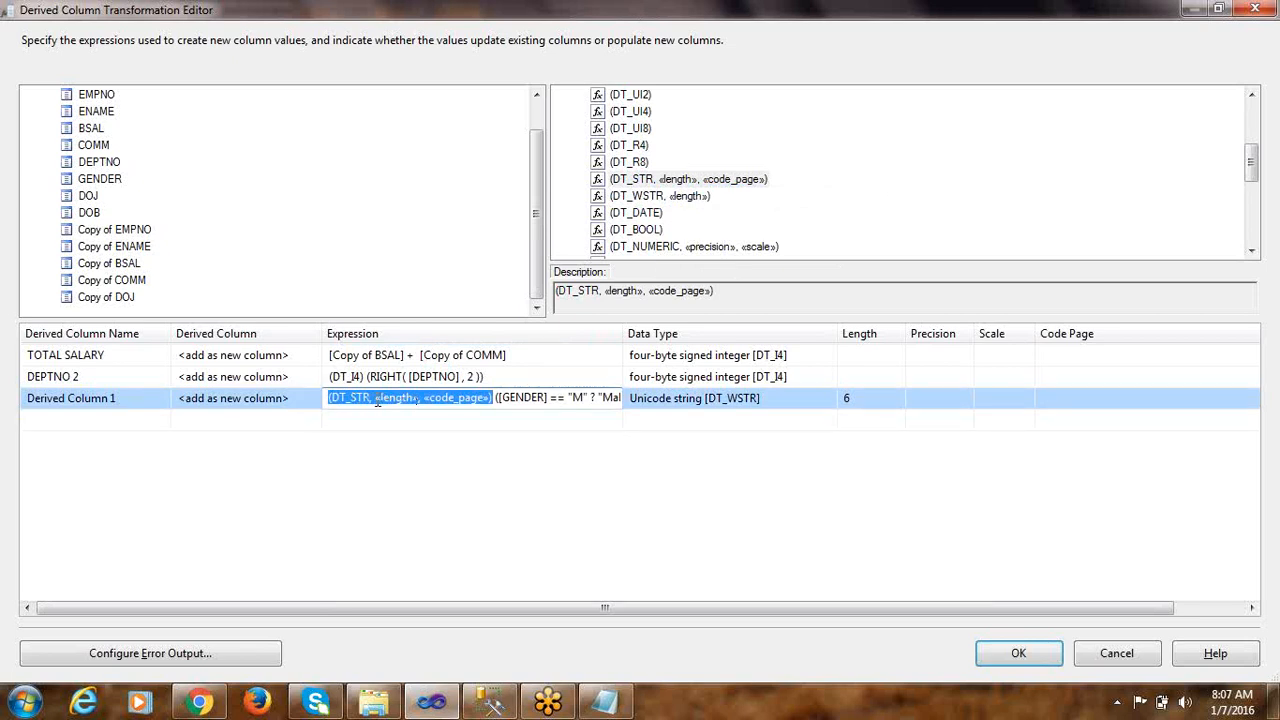
drag(374, 399, 418, 400)
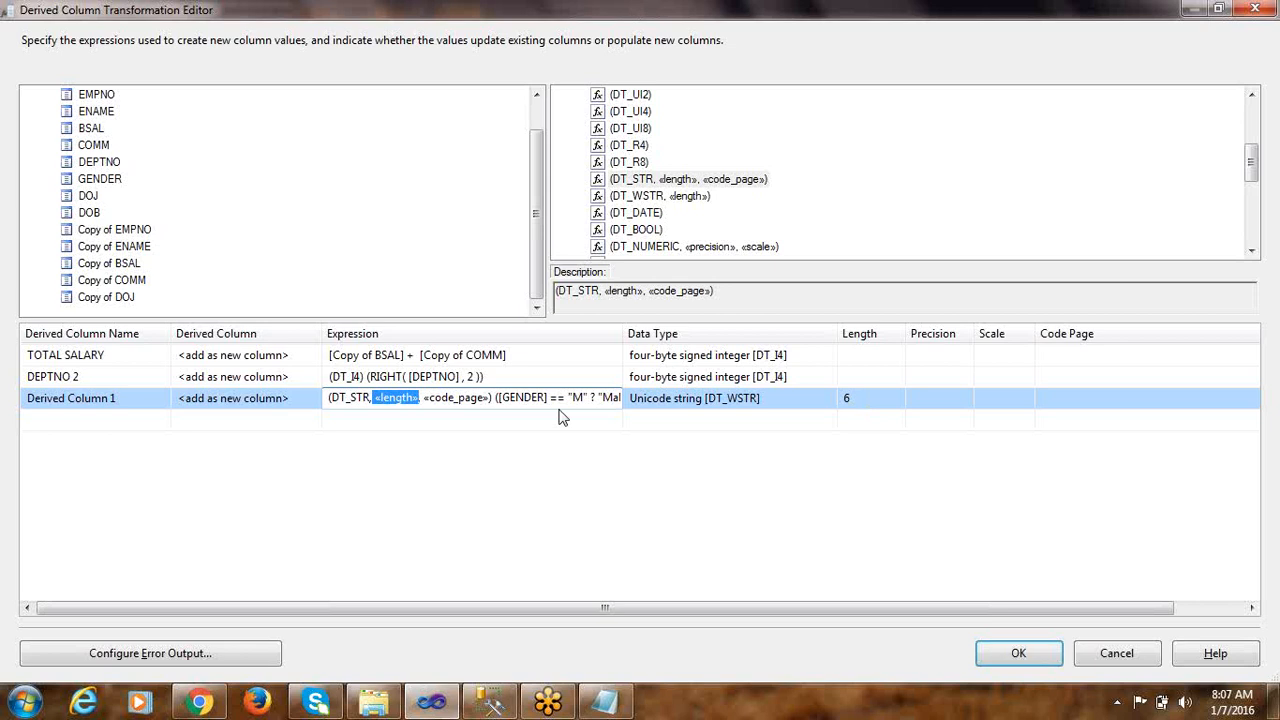
text(6)
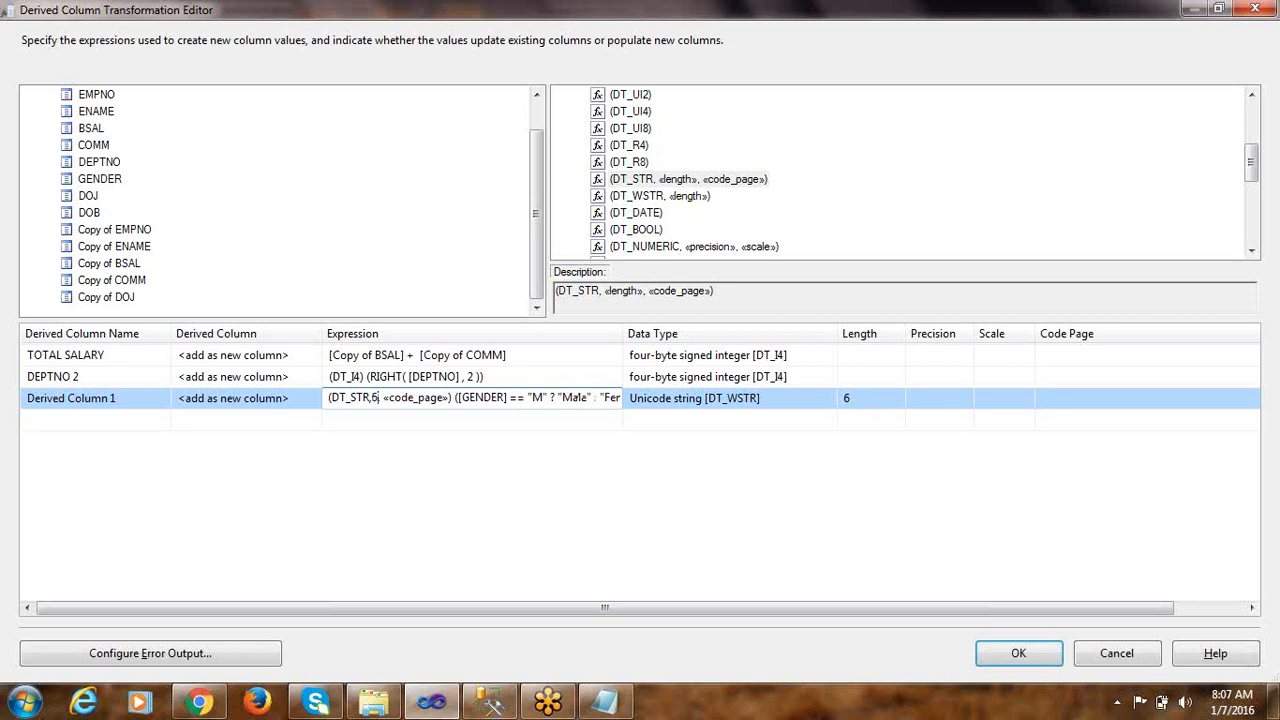
Check the GENDER column's VARCHAR length in the Management Studio CREATE TABLE statement and return to the Derived Column editor
key(alt+Tab)
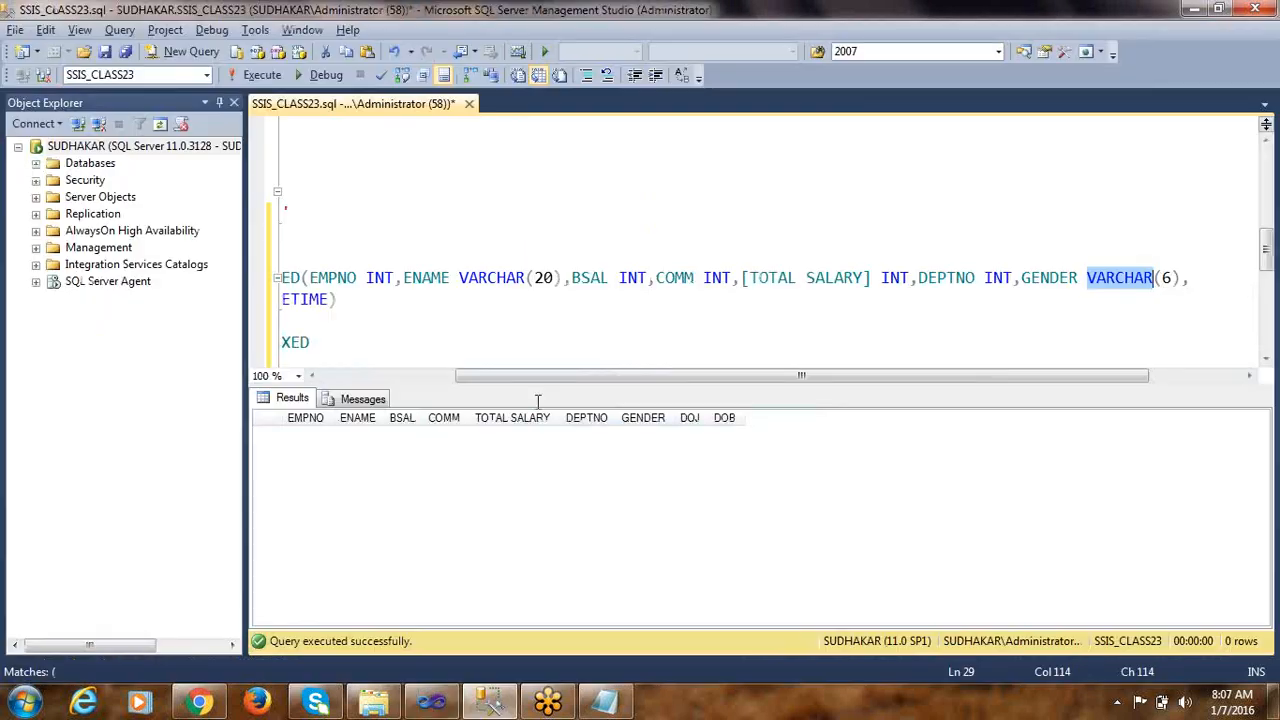
key(BackSpace)
text(6)
click(1170, 294)
click(1158, 280)
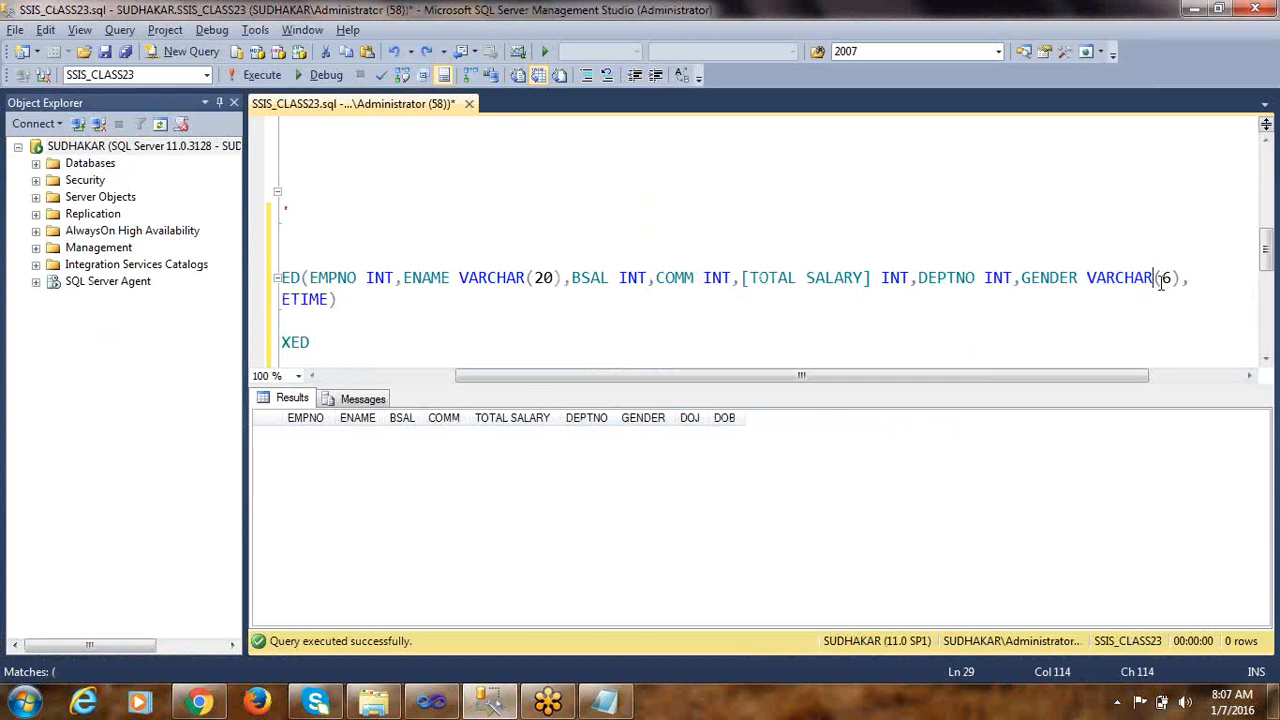
key(alt+Tab)
Set the DT_STR cast's code page to 1252 and commit the expression
click(417, 398)
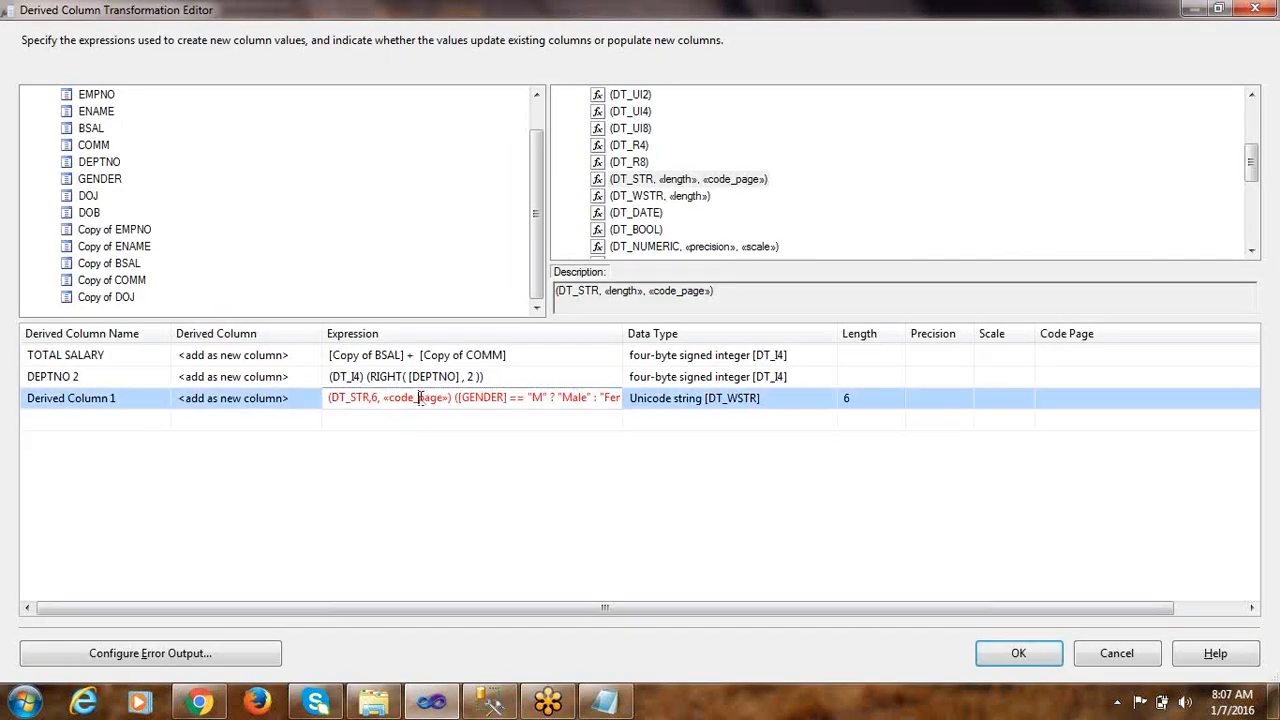
text(6)
drag(386, 400, 443, 401)
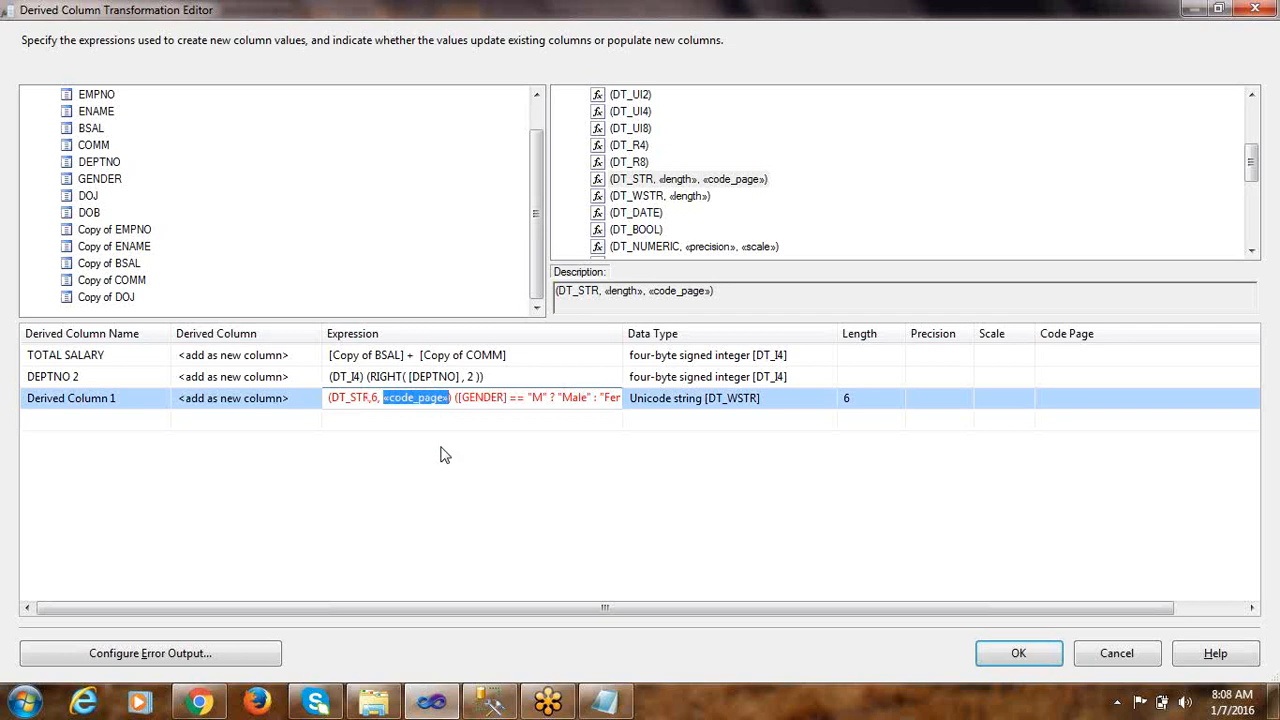
text(1252)
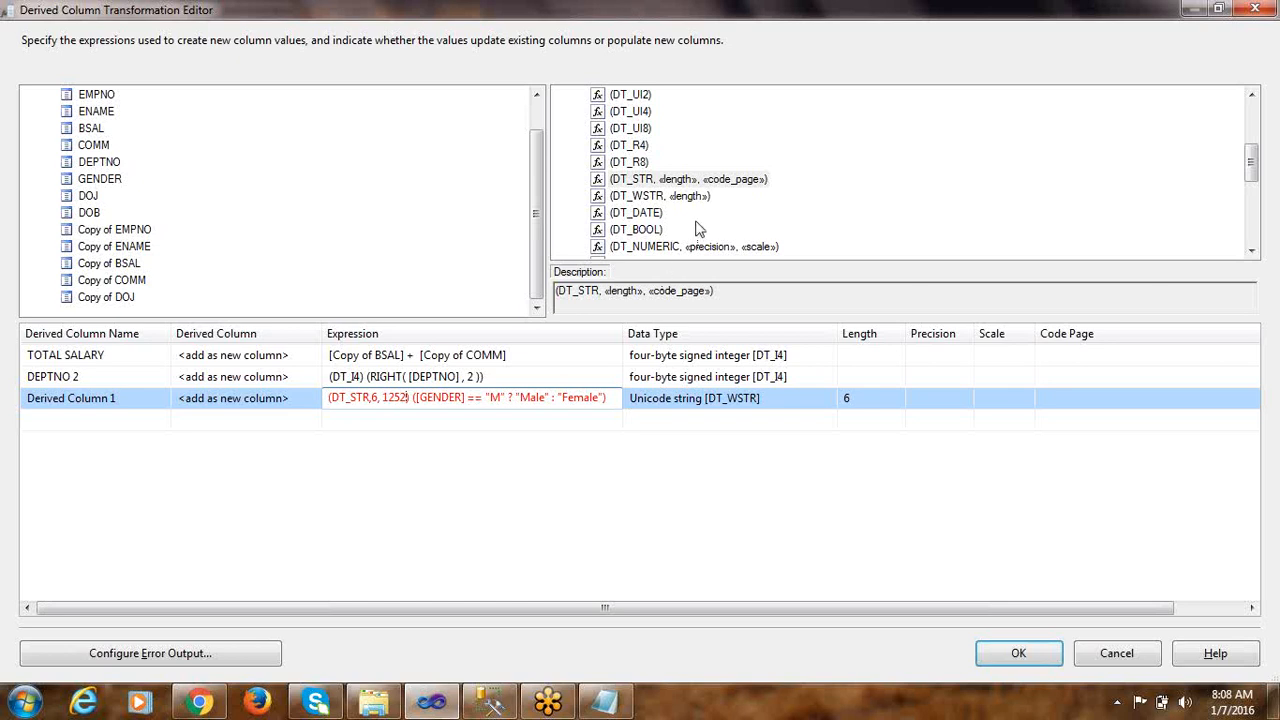
click(737, 184)
Look through the available type casts and review the GENDER expression's code page, data type and length
scroll(677, 198, up, 3)
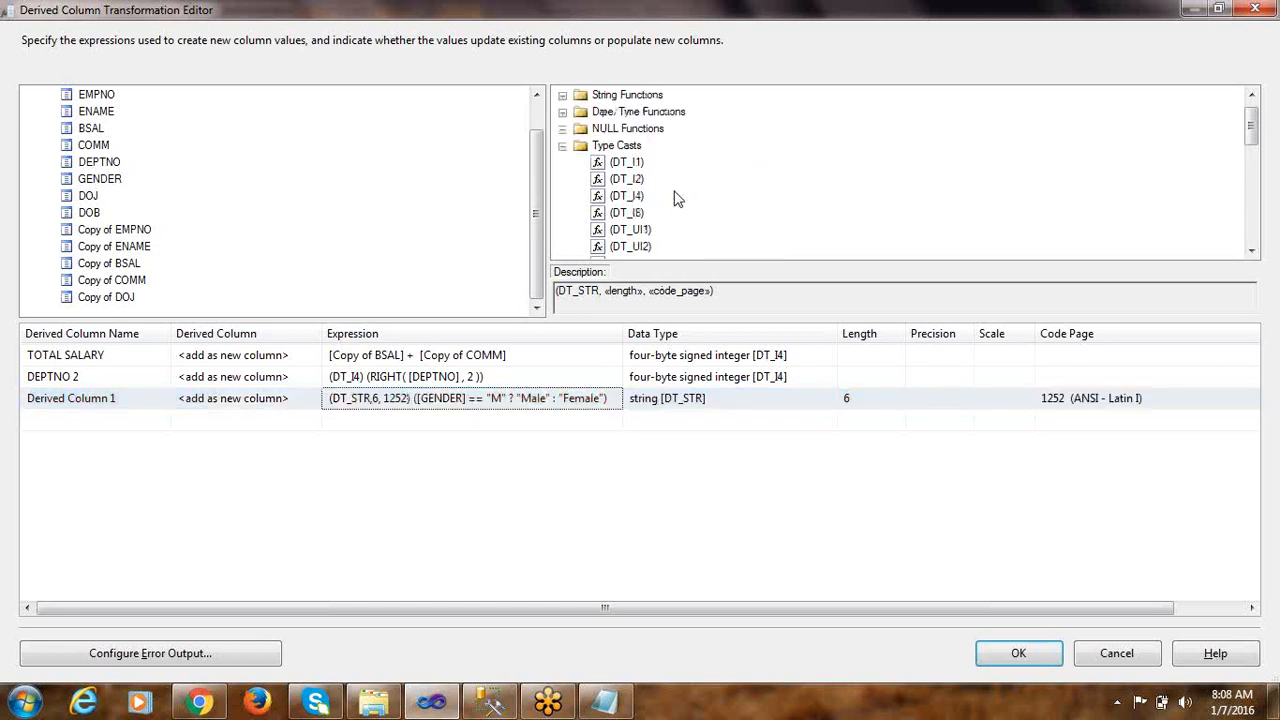
scroll(652, 193, down, 3)
scroll(760, 210, down, 4)
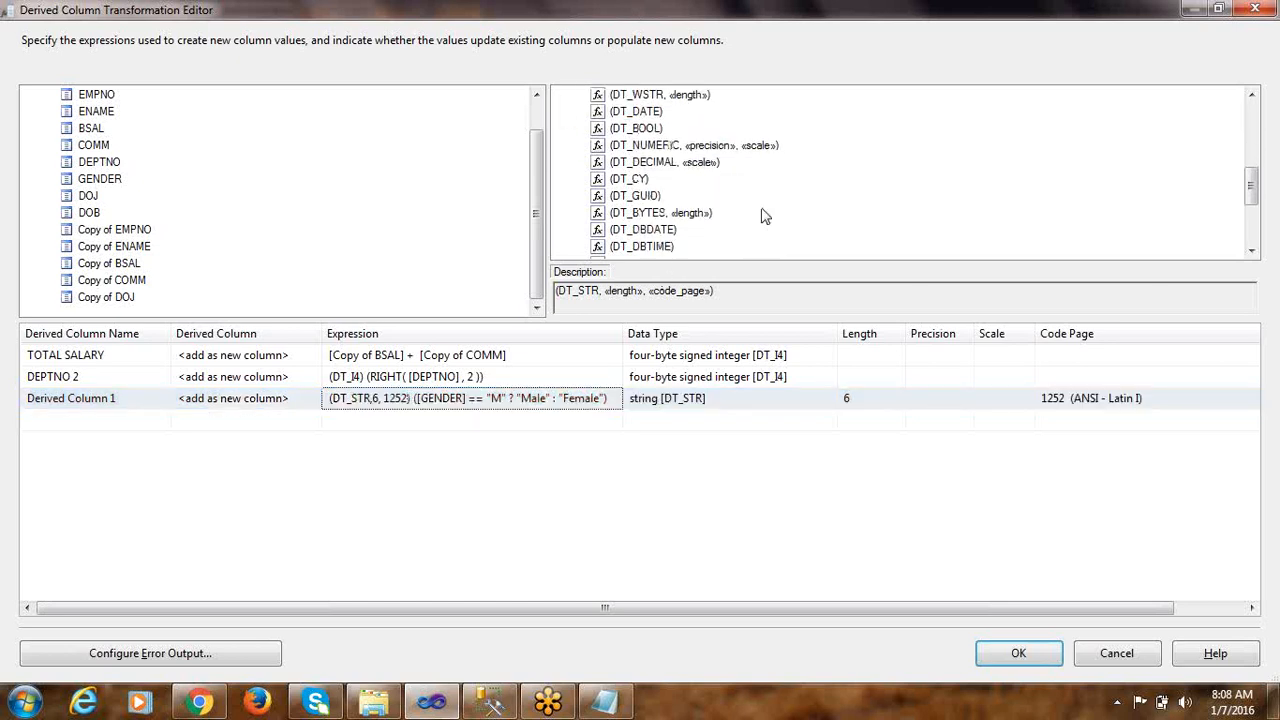
scroll(757, 220, up, 4)
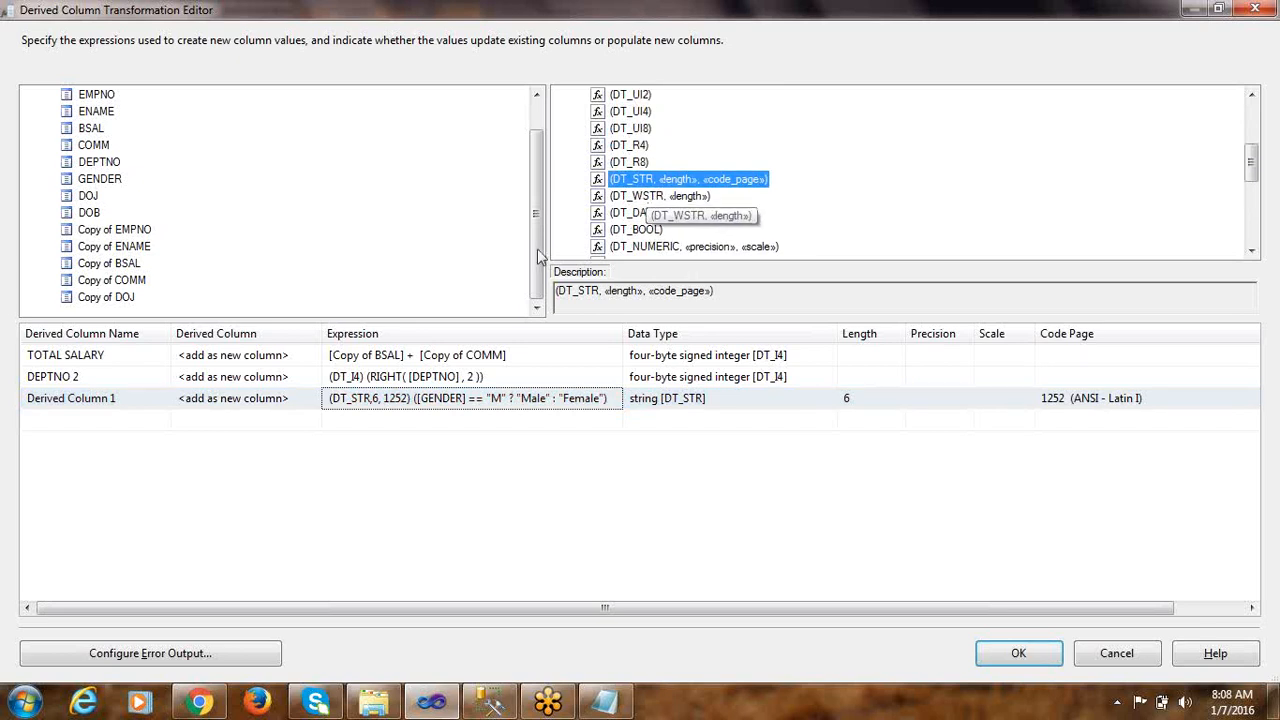
click(386, 405)
drag(383, 397, 408, 397)
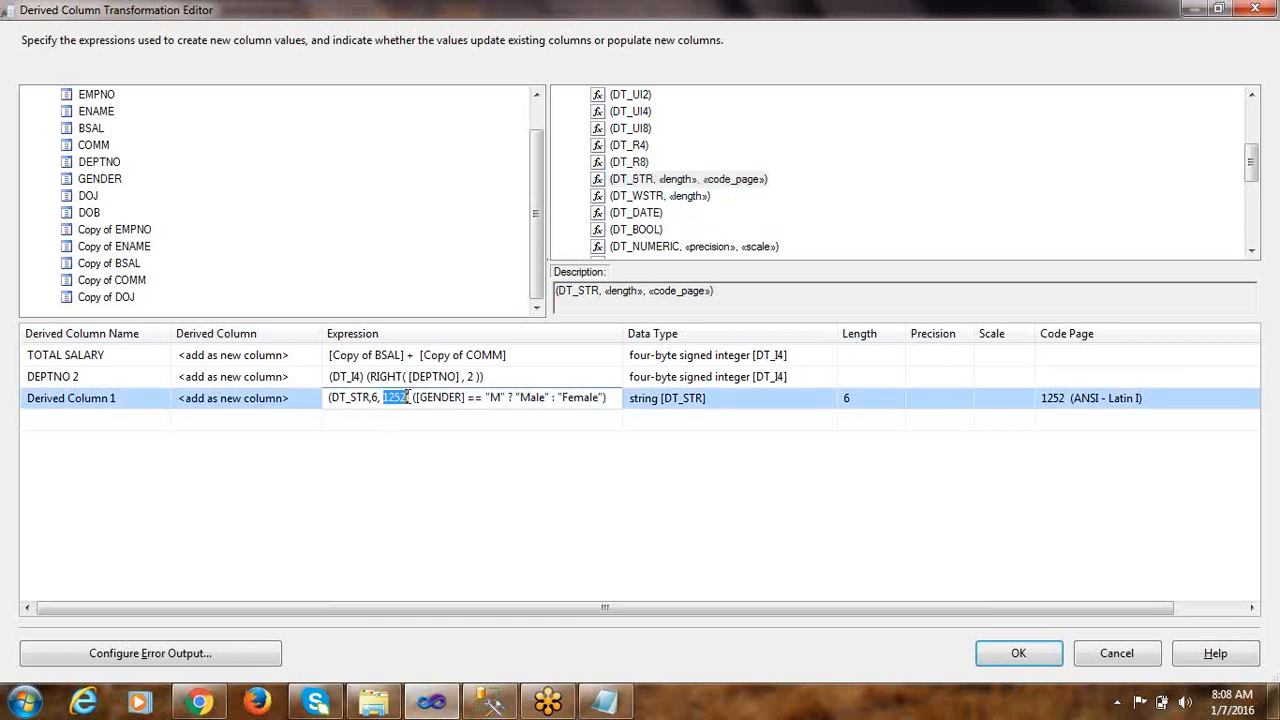
click(459, 419)
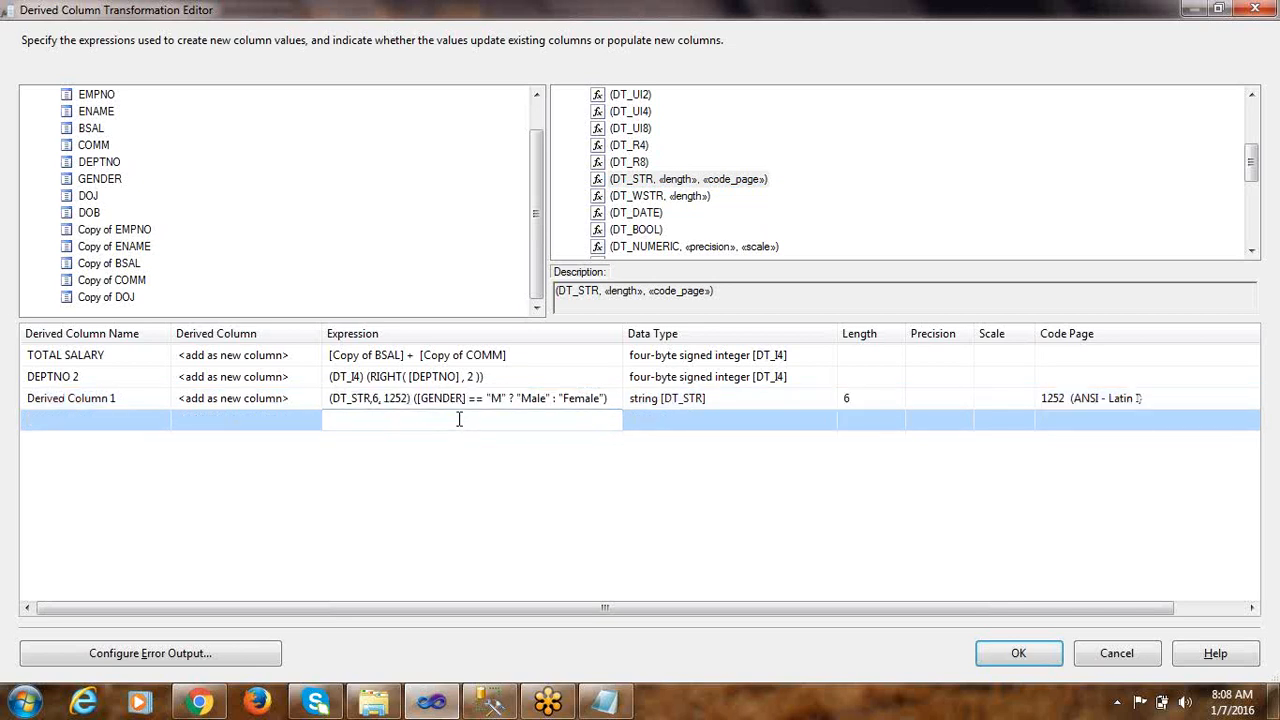
click(665, 402)
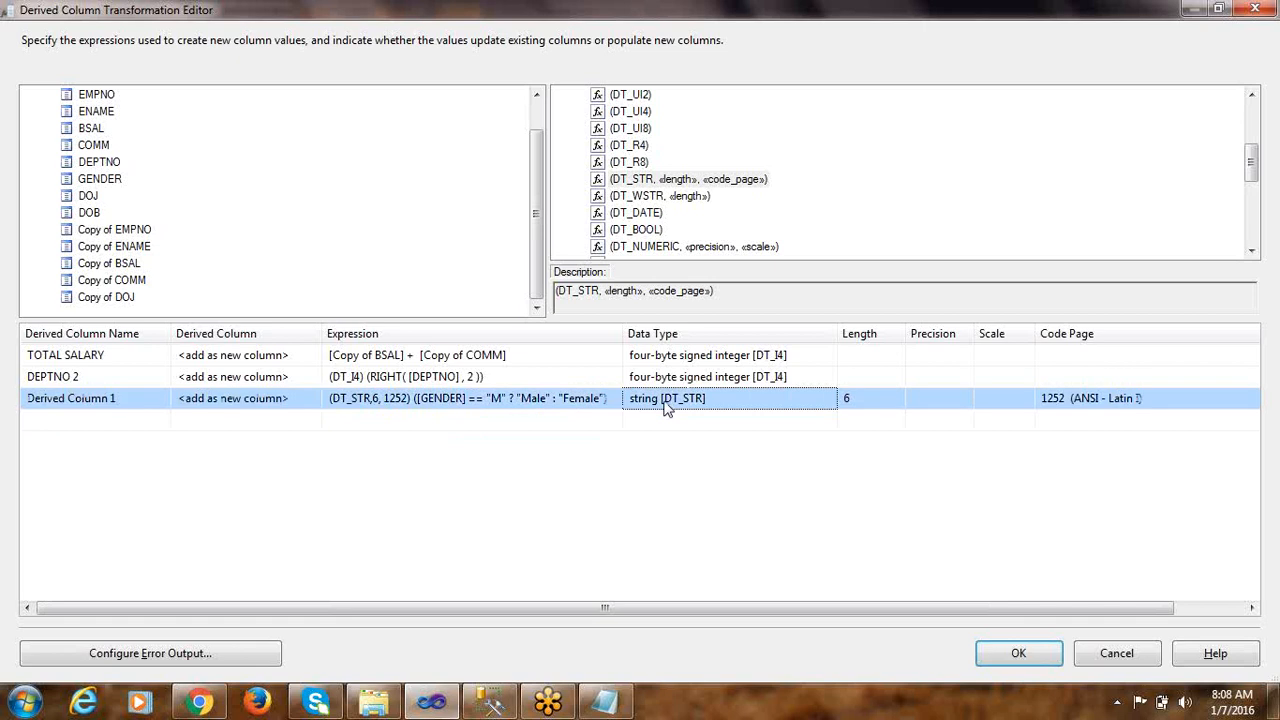
click(855, 402)
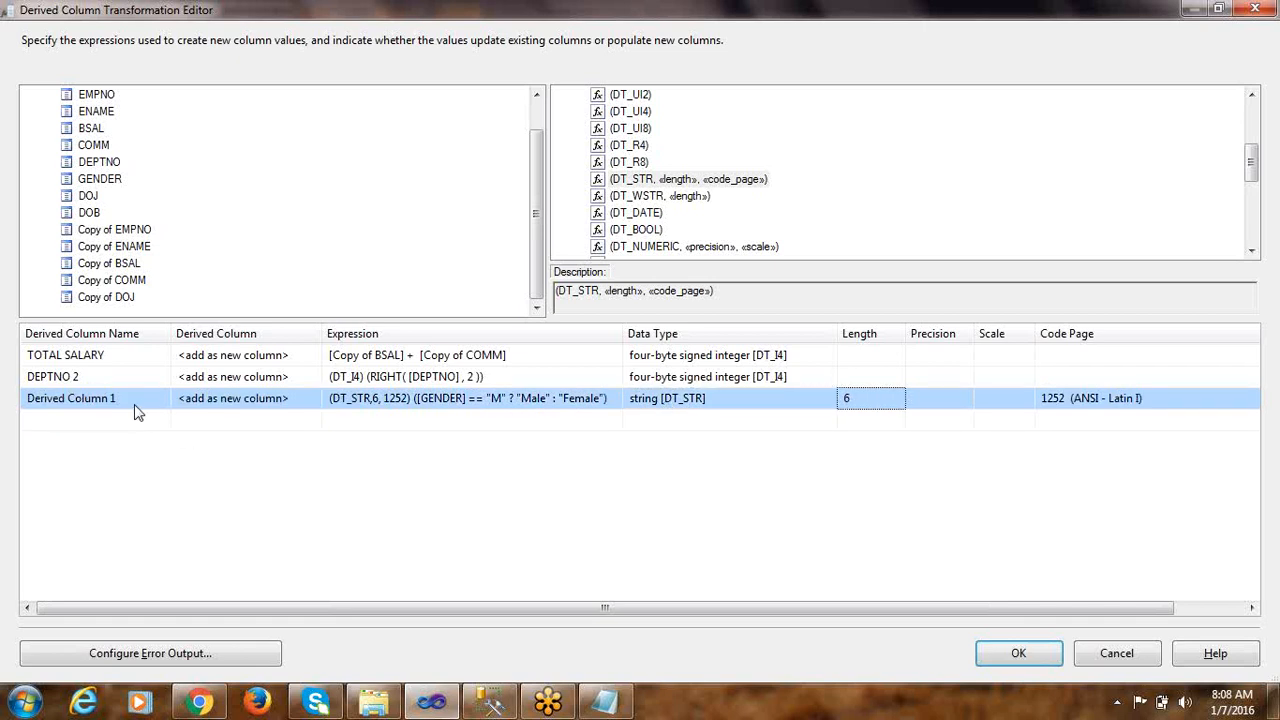
Copy the GENDER column name from the CREATE TABLE statement and rename the third derived column GENDER 2
key(alt+Tab)
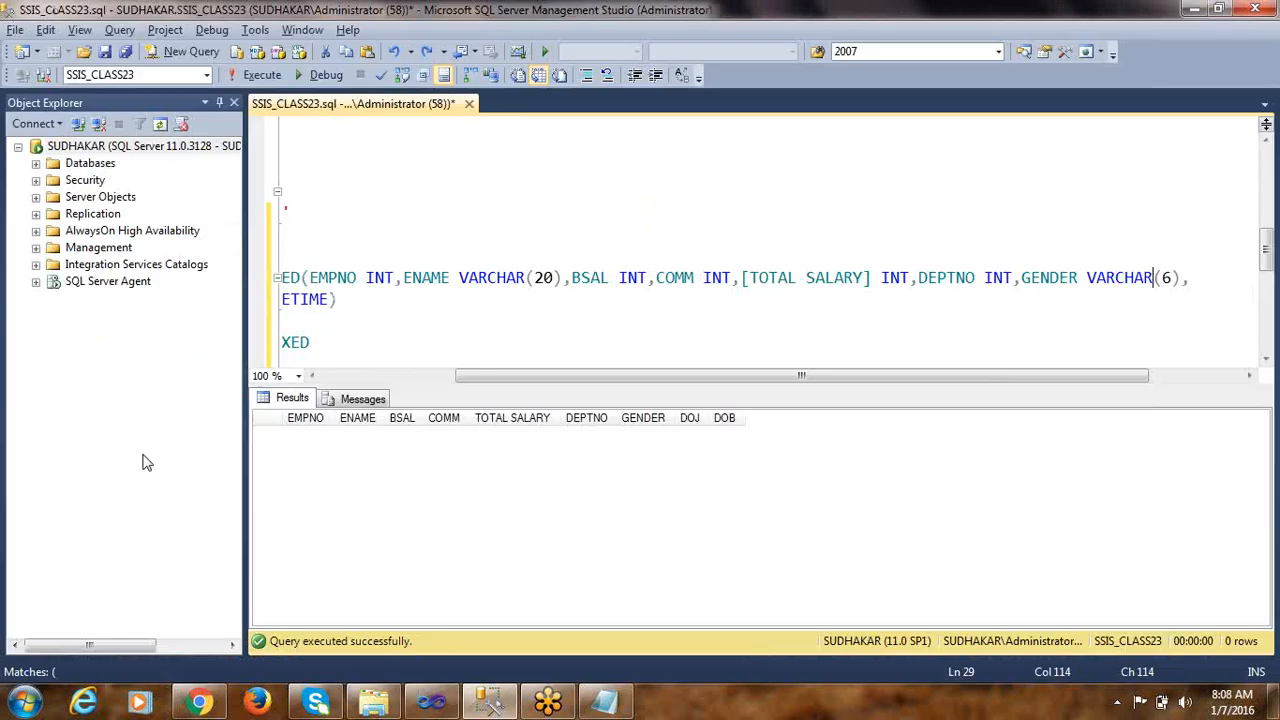
double_click(1048, 279)
key(ctrl+c)
key(alt+Tab)
click(140, 399)
drag(140, 399, 3, 404)
key(ctrl+v)
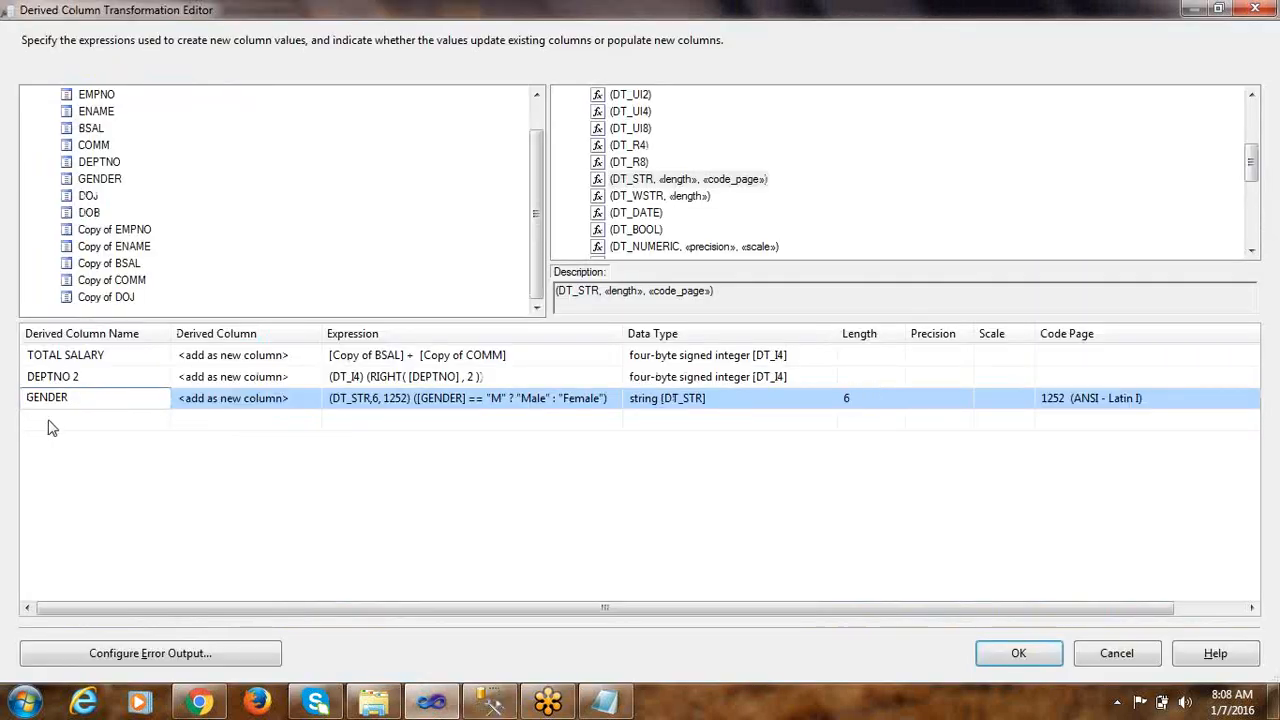
text(2)
click(88, 399)
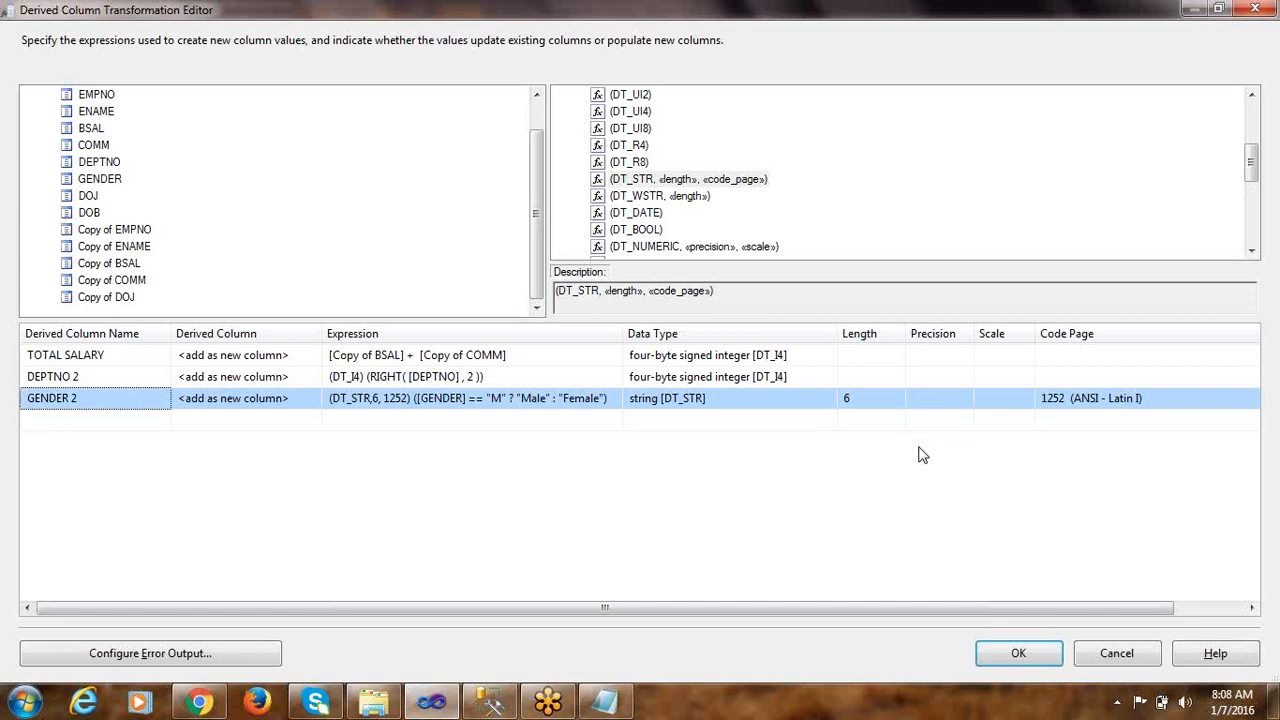
Switch to the Notepad rules and examine rule 4 on converting DOB into DATETIME, comparing the sample source value with the target date format
click(605, 702)
drag(51, 381, 463, 383)
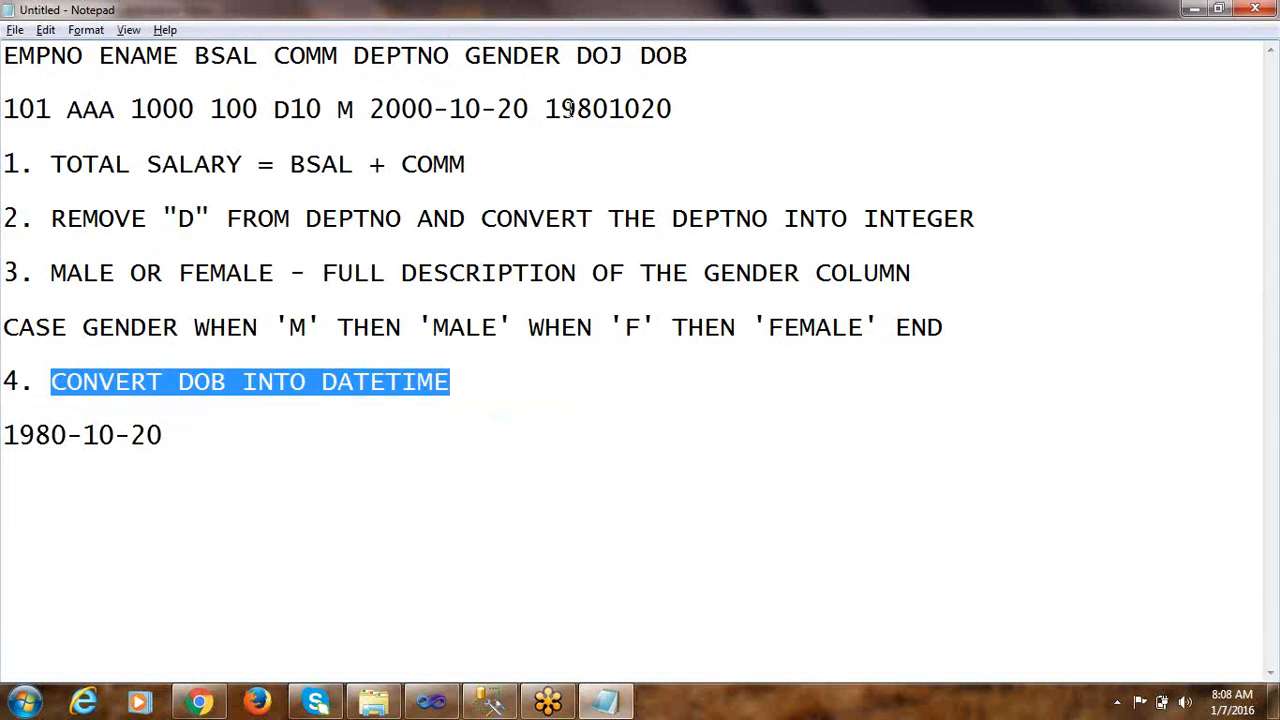
drag(548, 108, 684, 108)
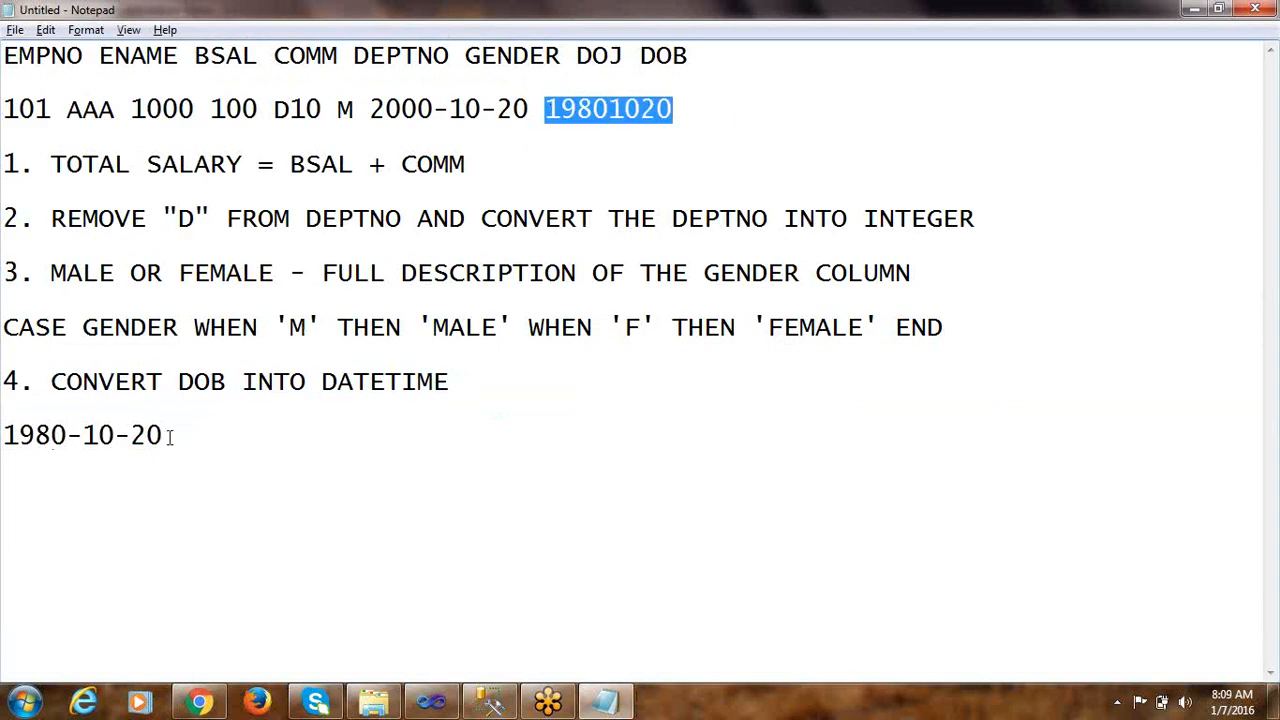
drag(170, 434, 3, 430)
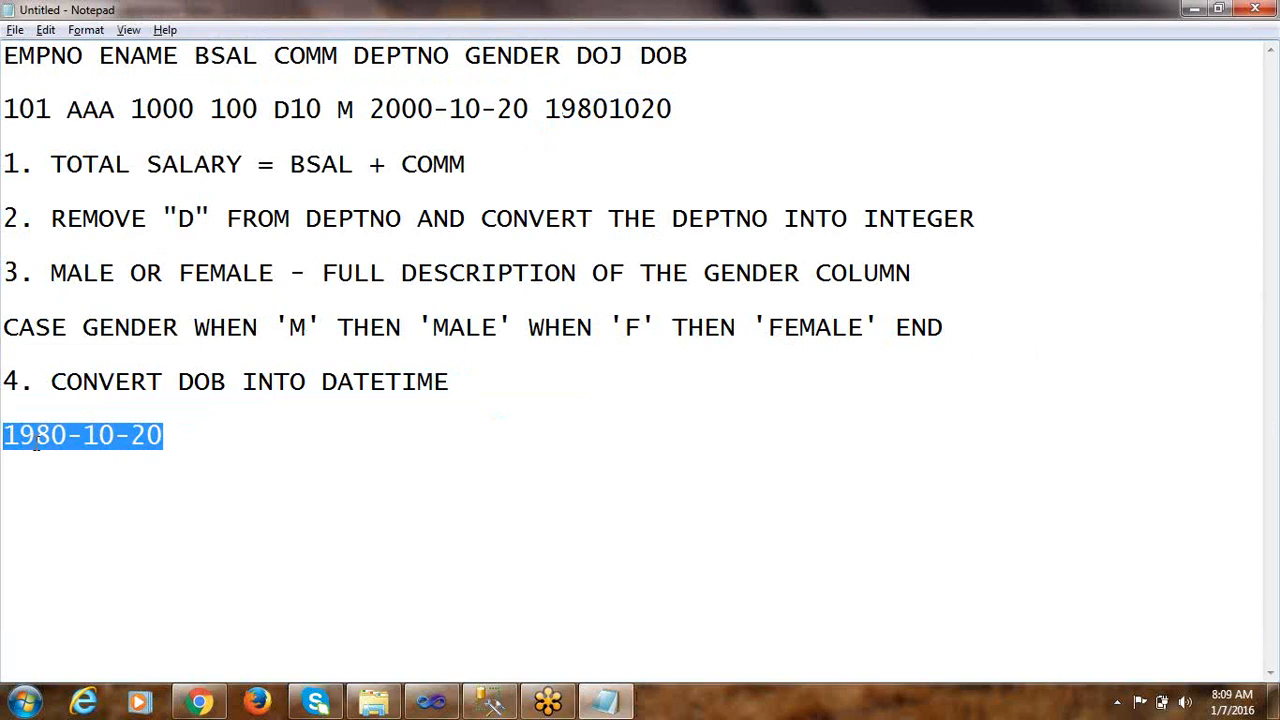
click(30, 435)
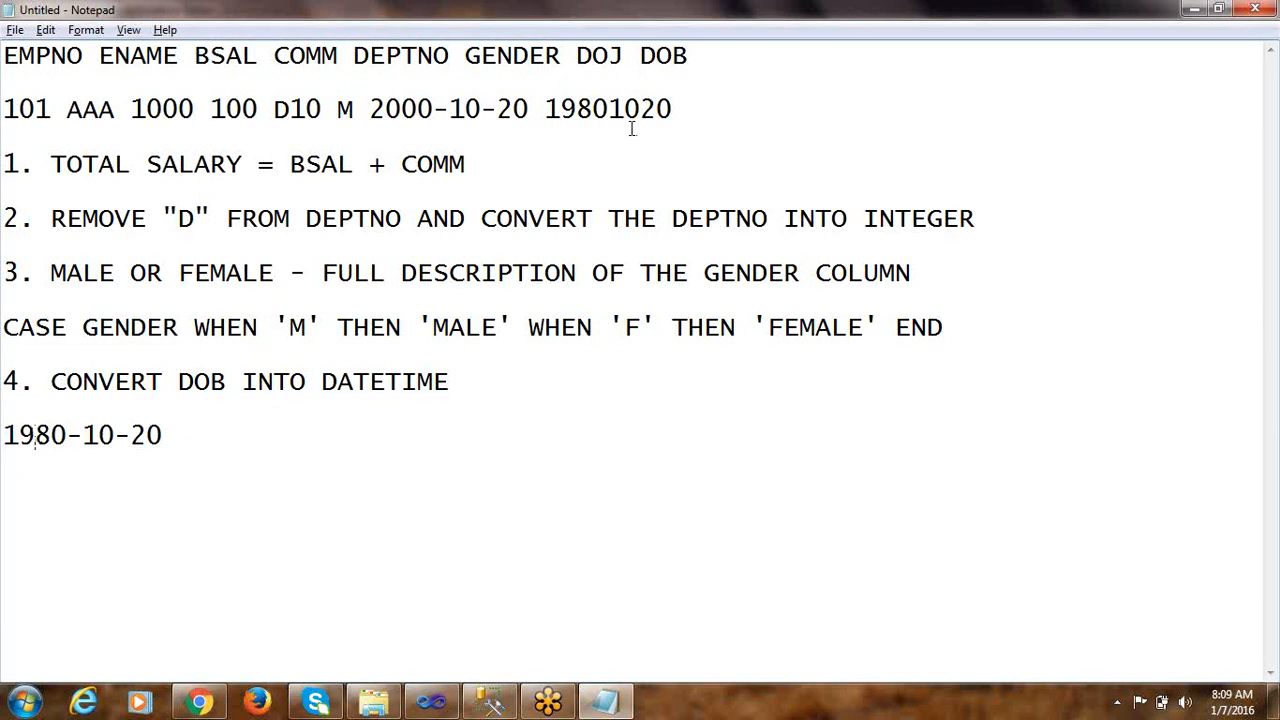
drag(548, 108, 671, 106)
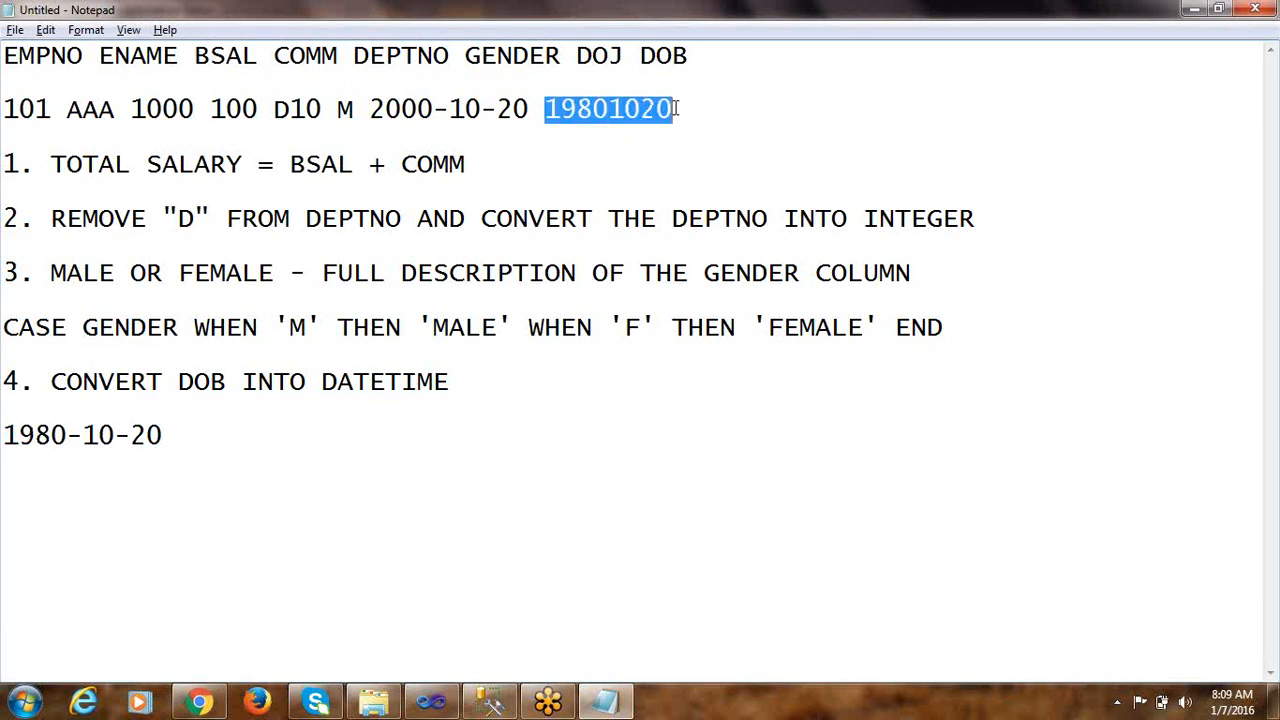
Examine the year, month and day parts of the sample DOB against the hyphen positions in the target date format
click(585, 134)
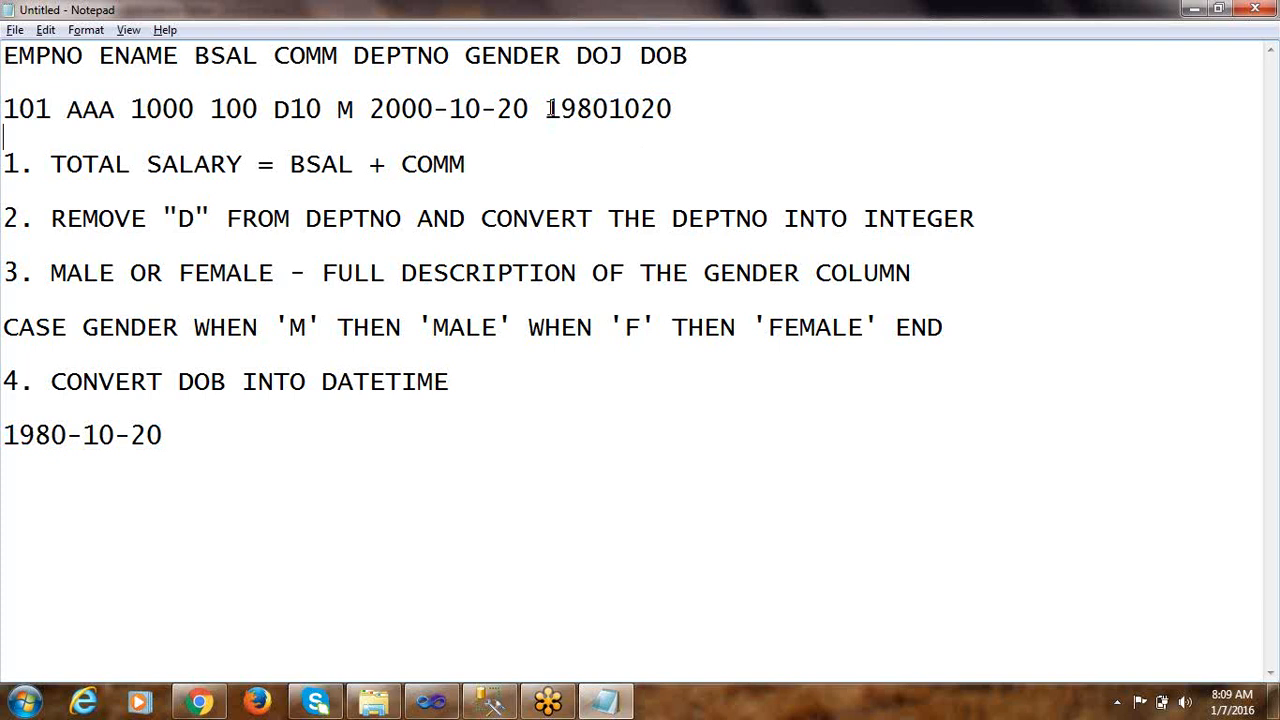
drag(547, 108, 608, 108)
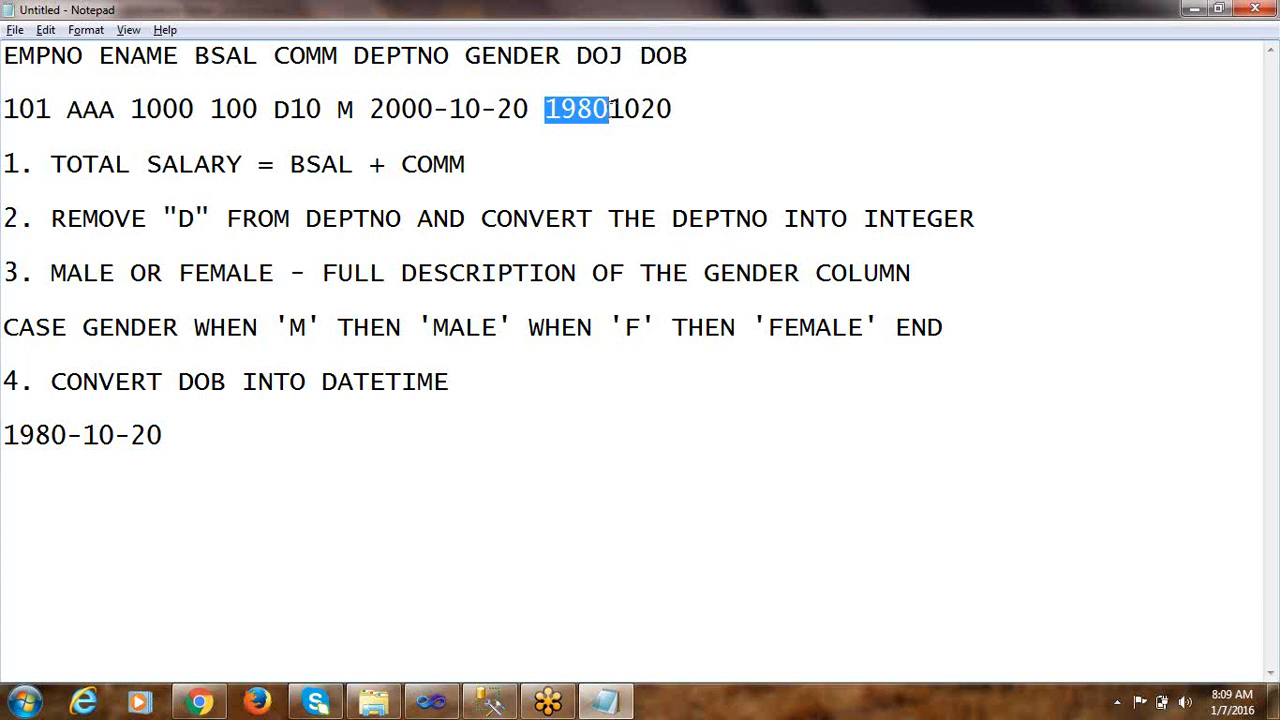
drag(67, 436, 82, 436)
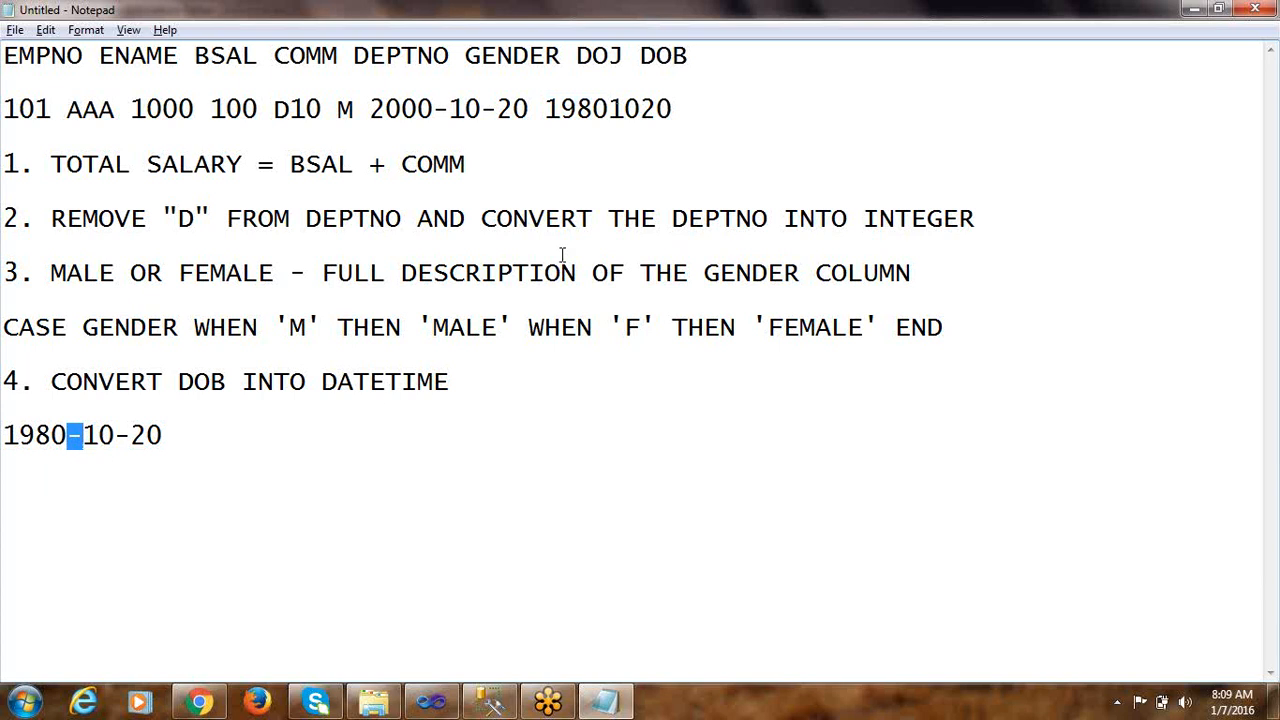
drag(613, 108, 638, 109)
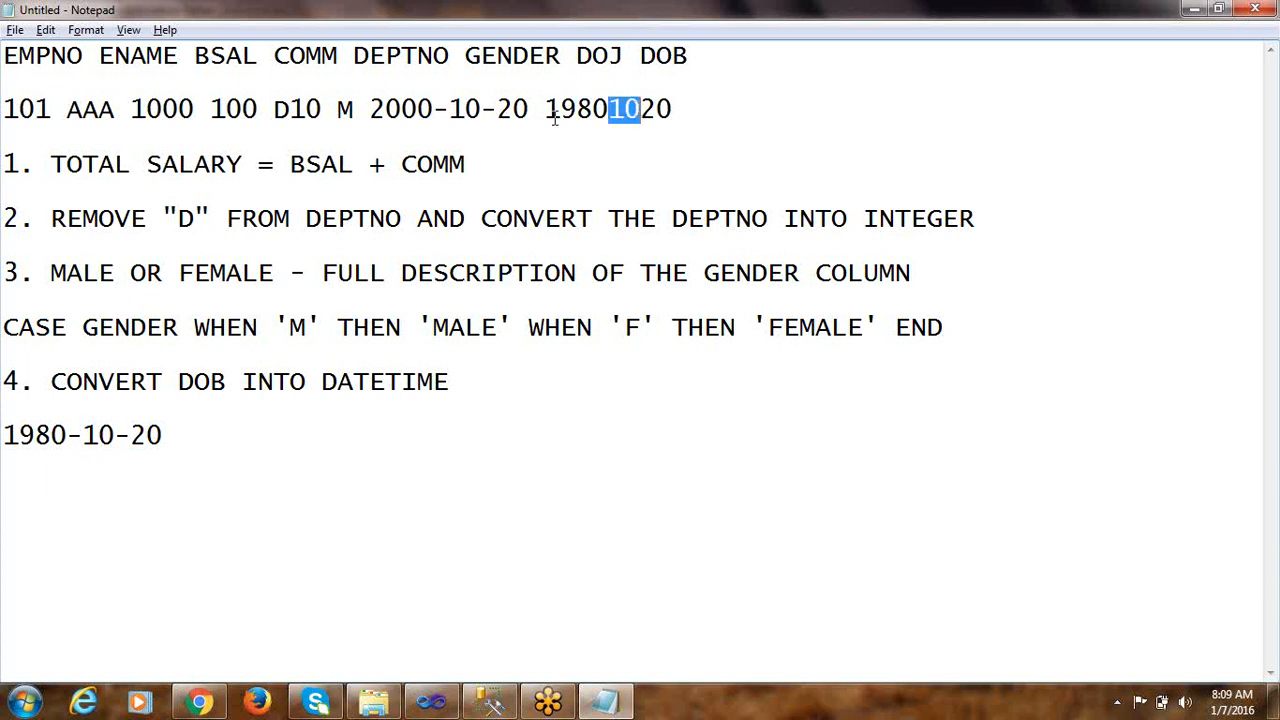
click(609, 110)
drag(546, 108, 638, 110)
click(610, 109)
drag(116, 435, 131, 435)
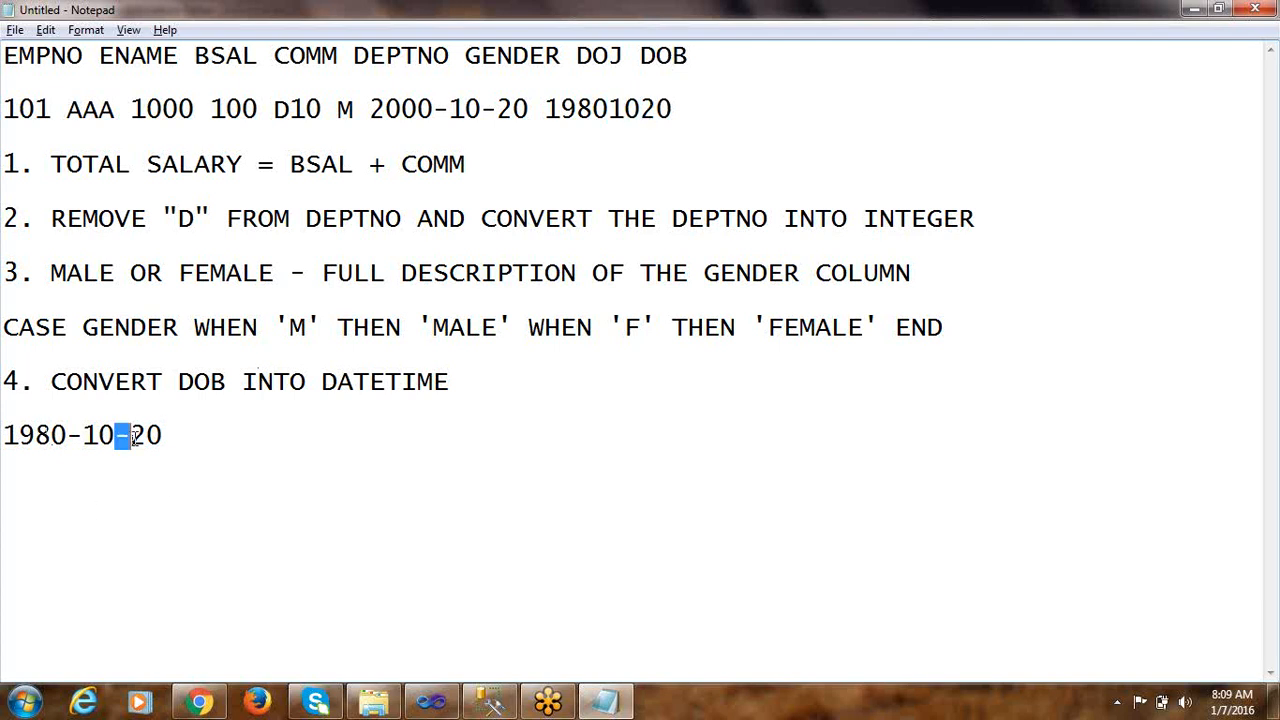
click(642, 108)
drag(641, 108, 674, 108)
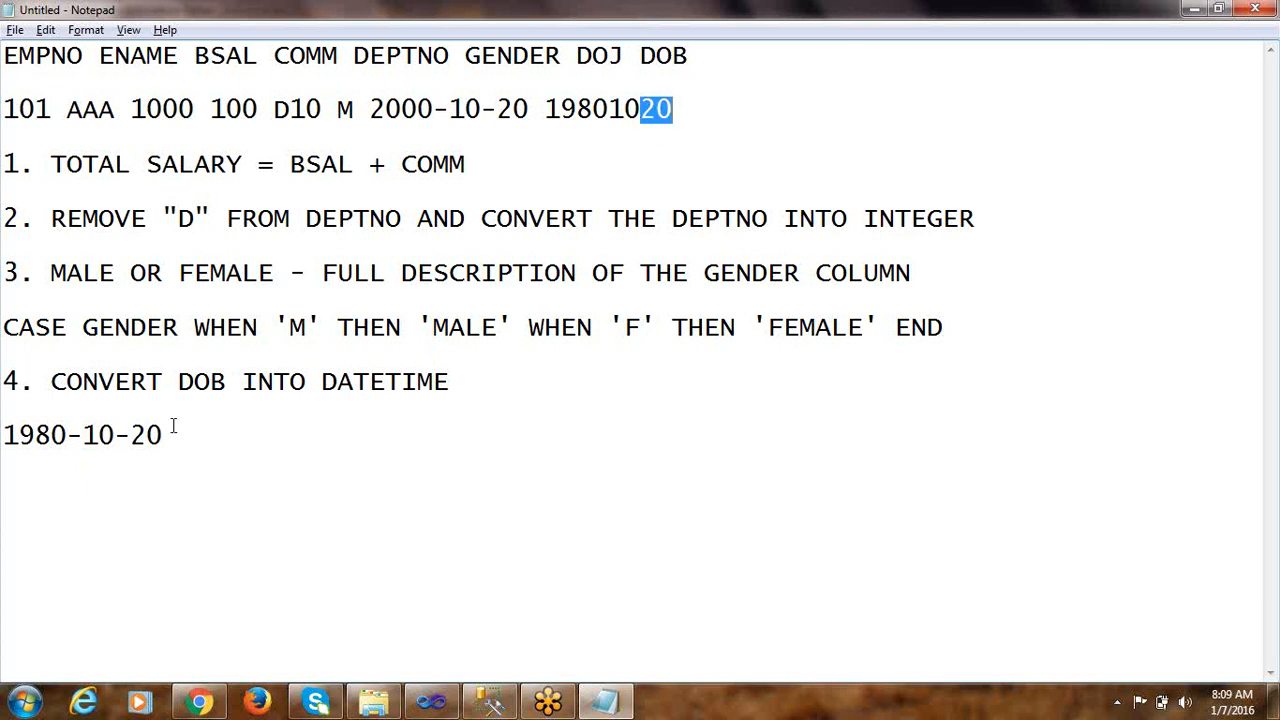
drag(134, 435, 4, 437)
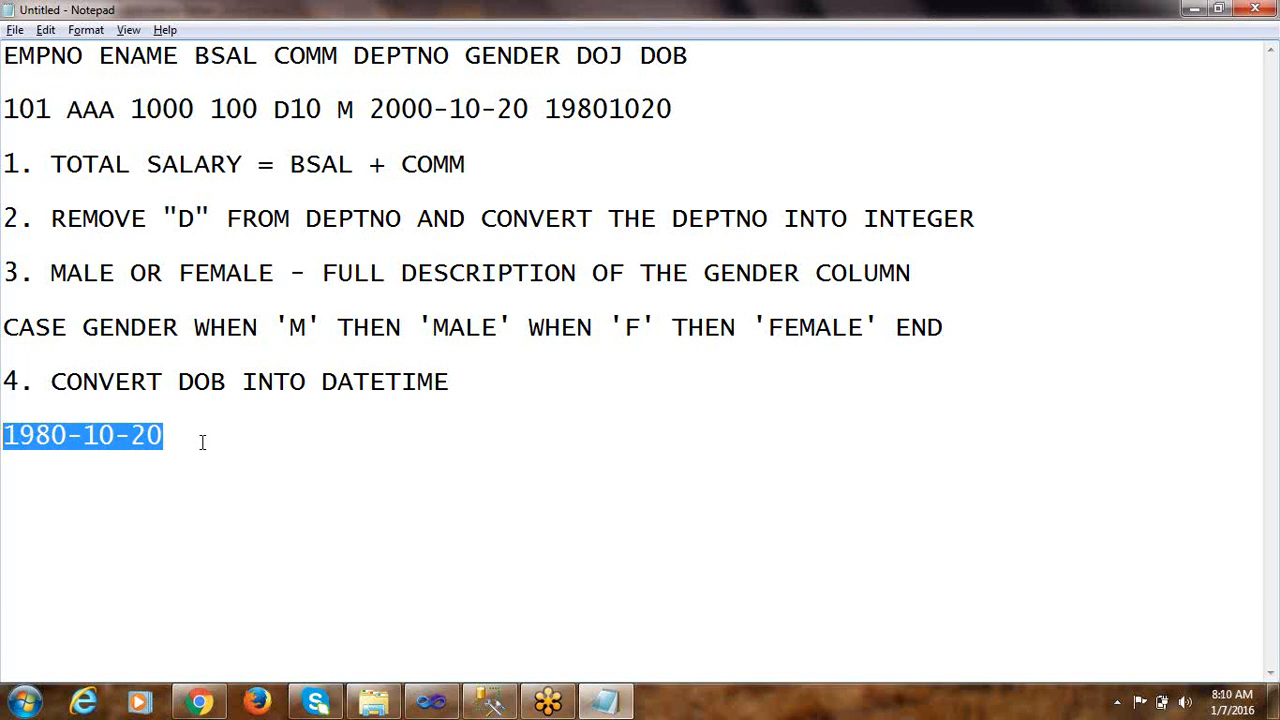
drag(545, 109, 609, 109)
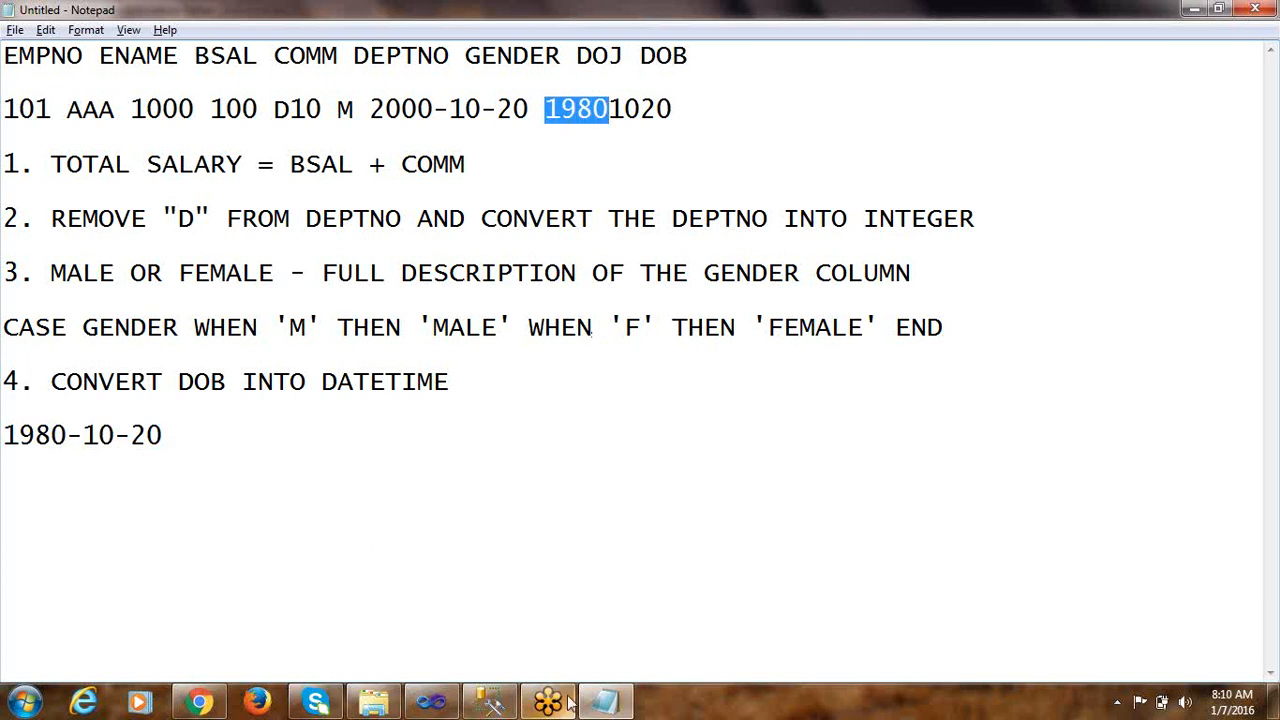
Switch to the Derived Column Transformation Editor and add a fourth derived column using the SUBSTRING string function
click(431, 702)
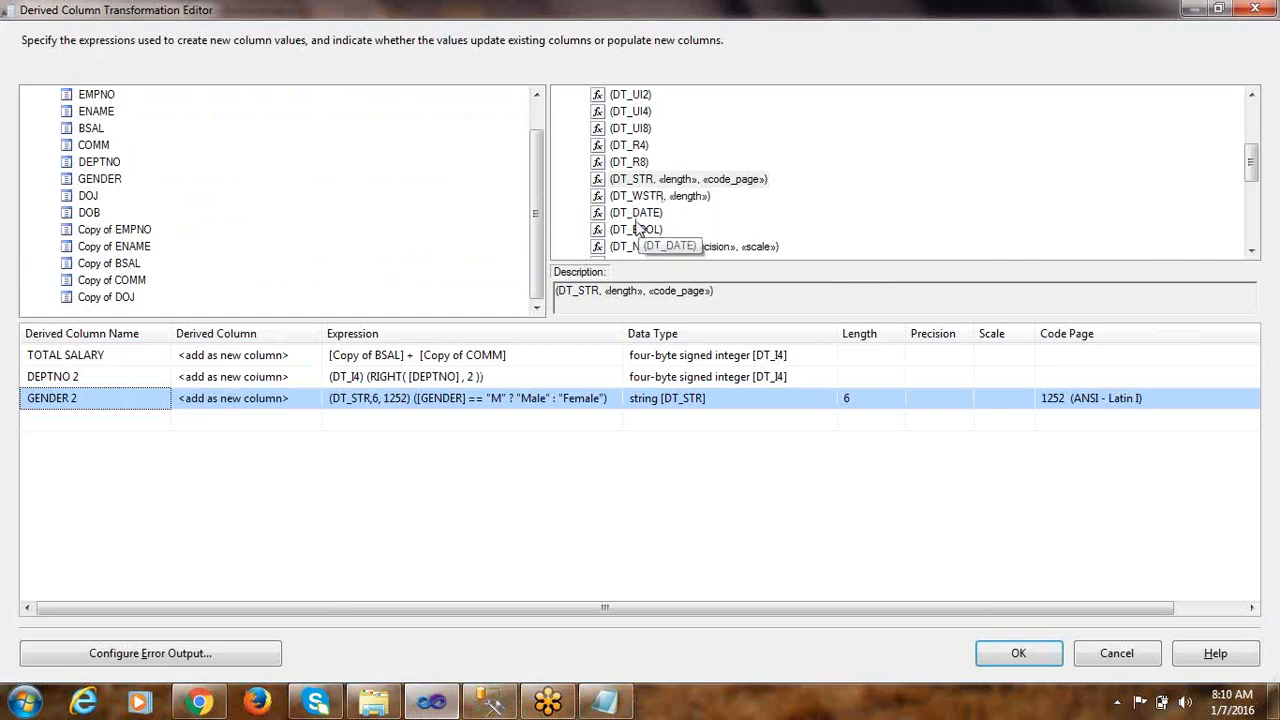
click(632, 162)
scroll(630, 200, up, 3)
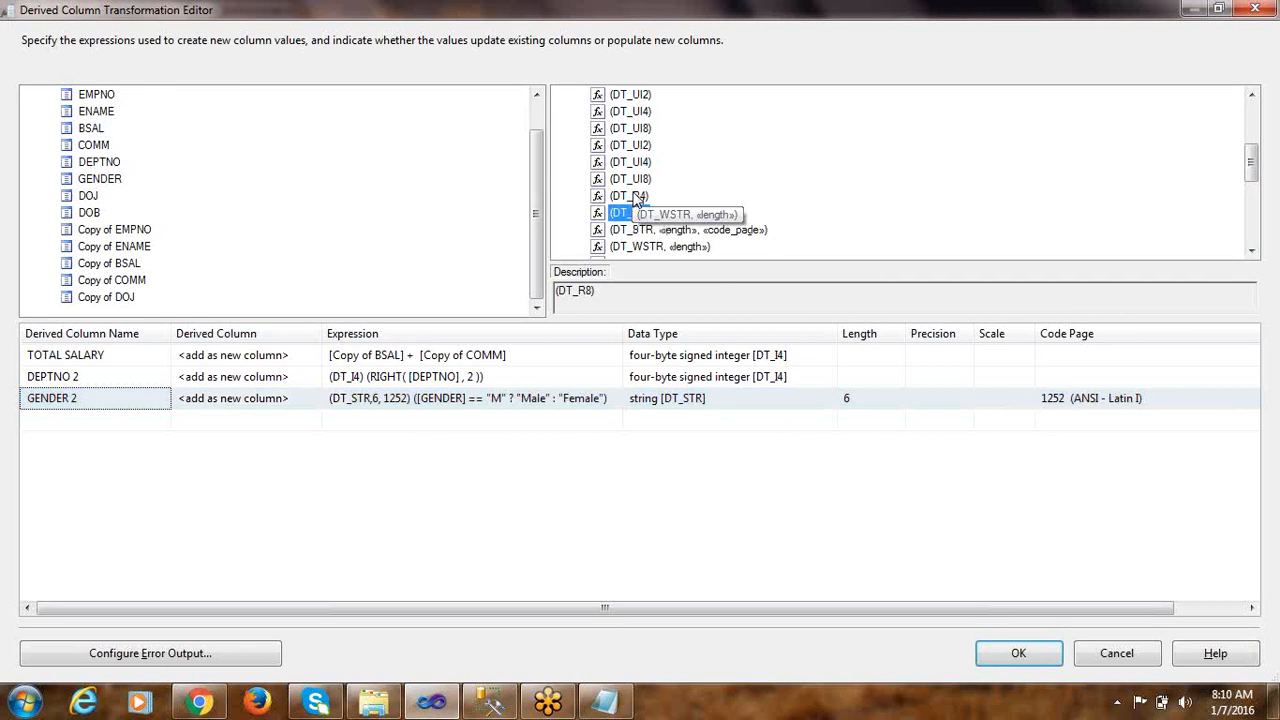
click(562, 112)
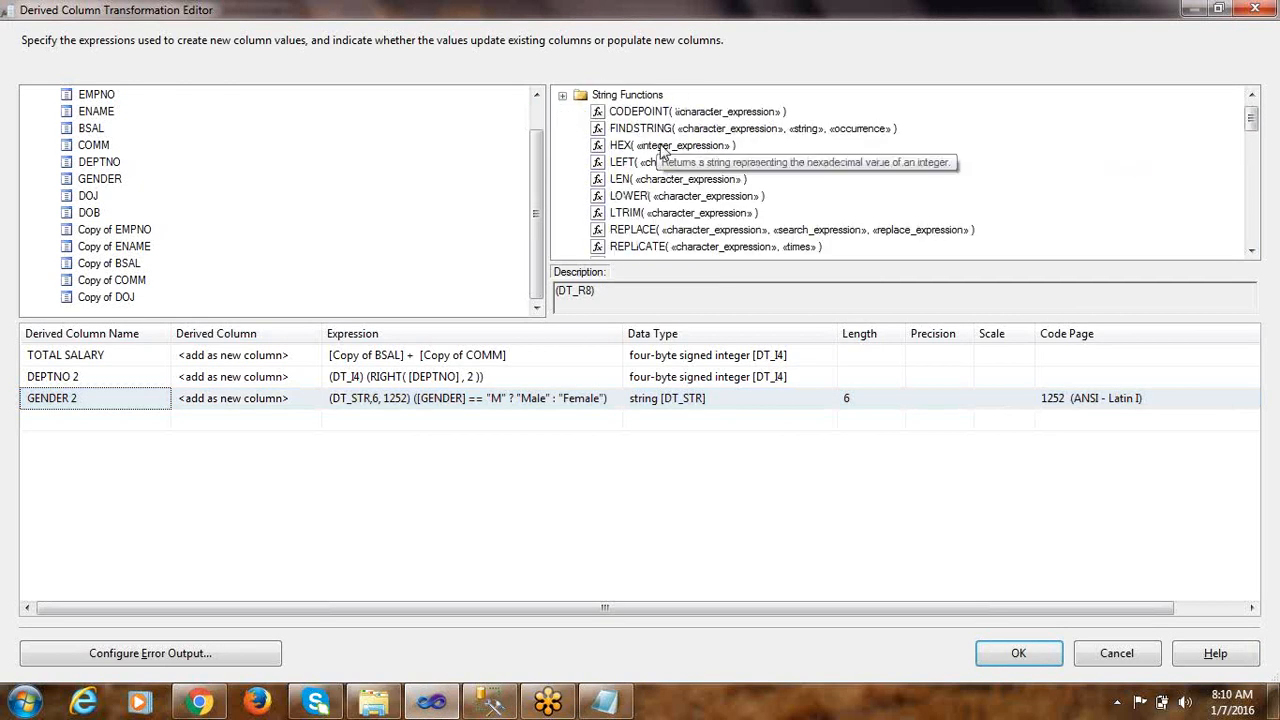
scroll(670, 200, down, 3)
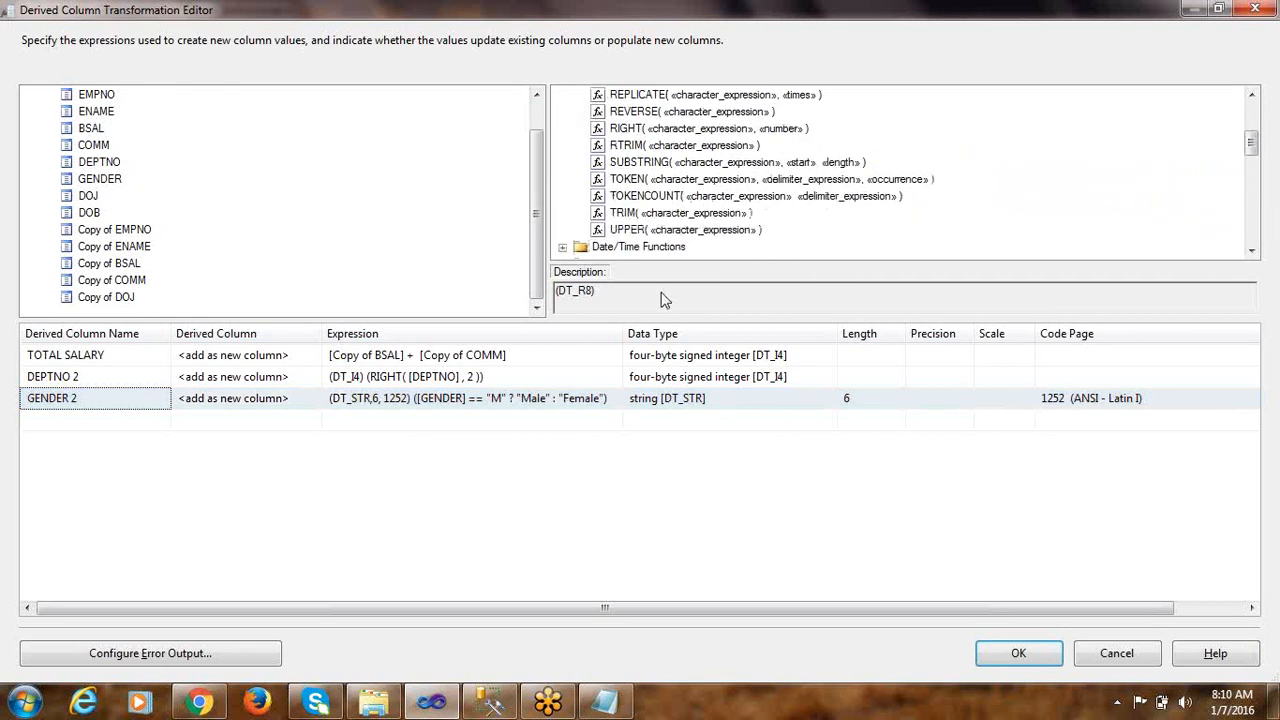
click(635, 164)
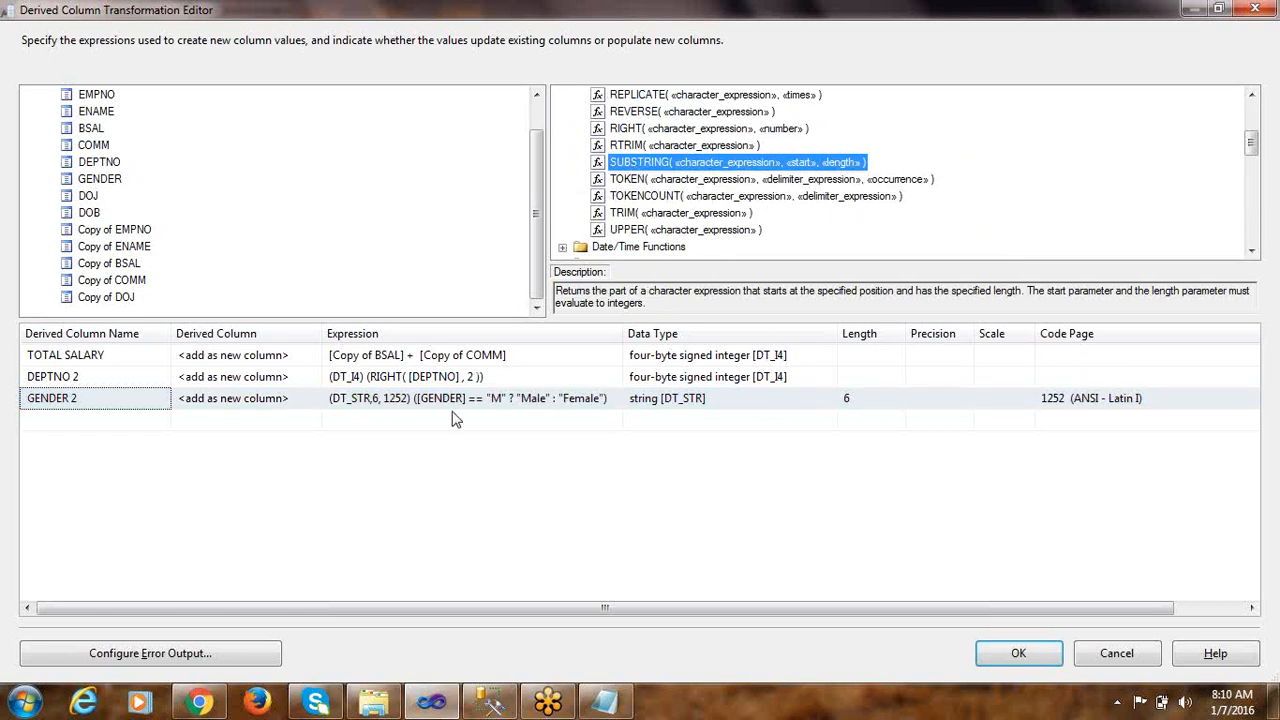
drag(635, 167, 426, 421)
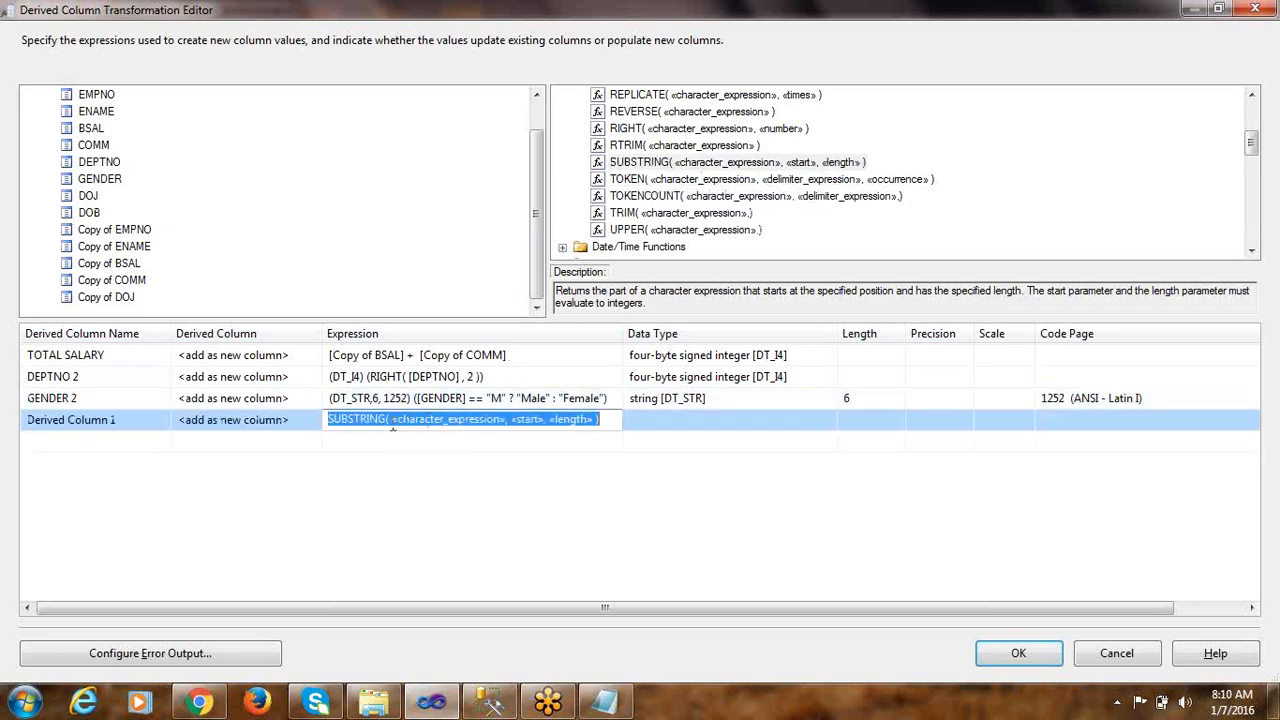
Replace the character expression placeholder of the new column's SUBSTRING function with DOB
click(393, 420)
drag(390, 420, 509, 421)
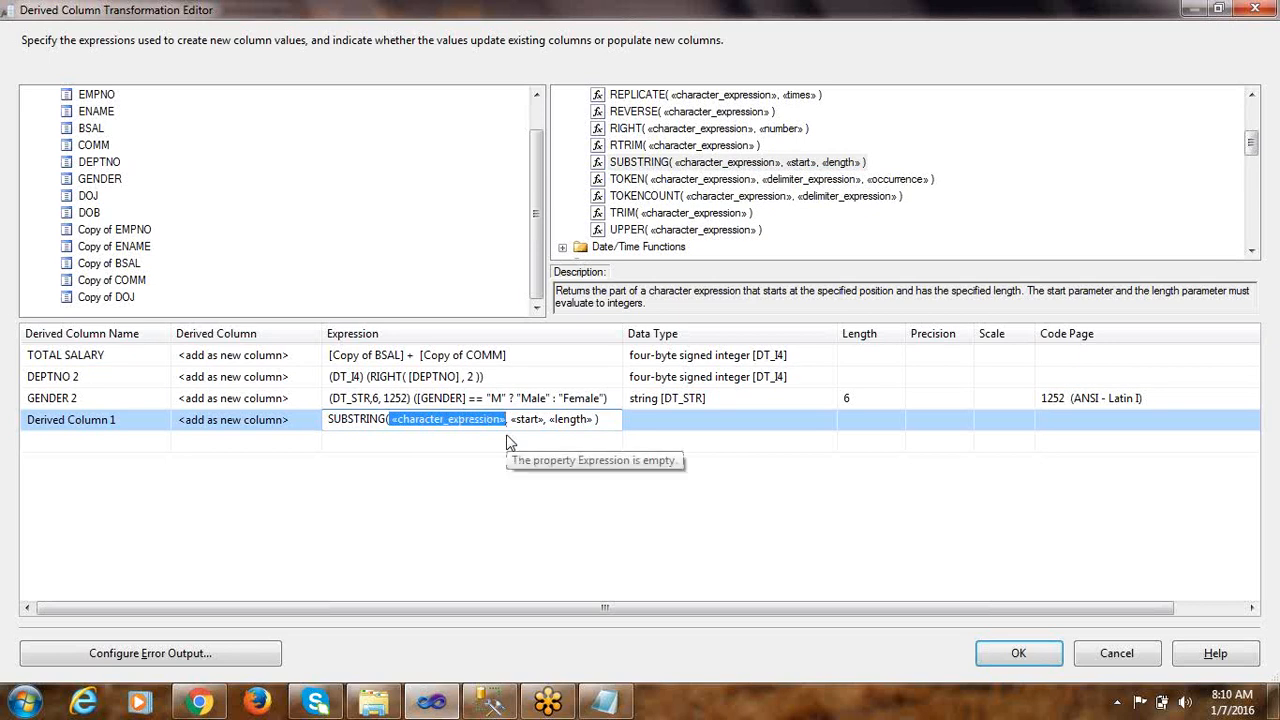
click(90, 214)
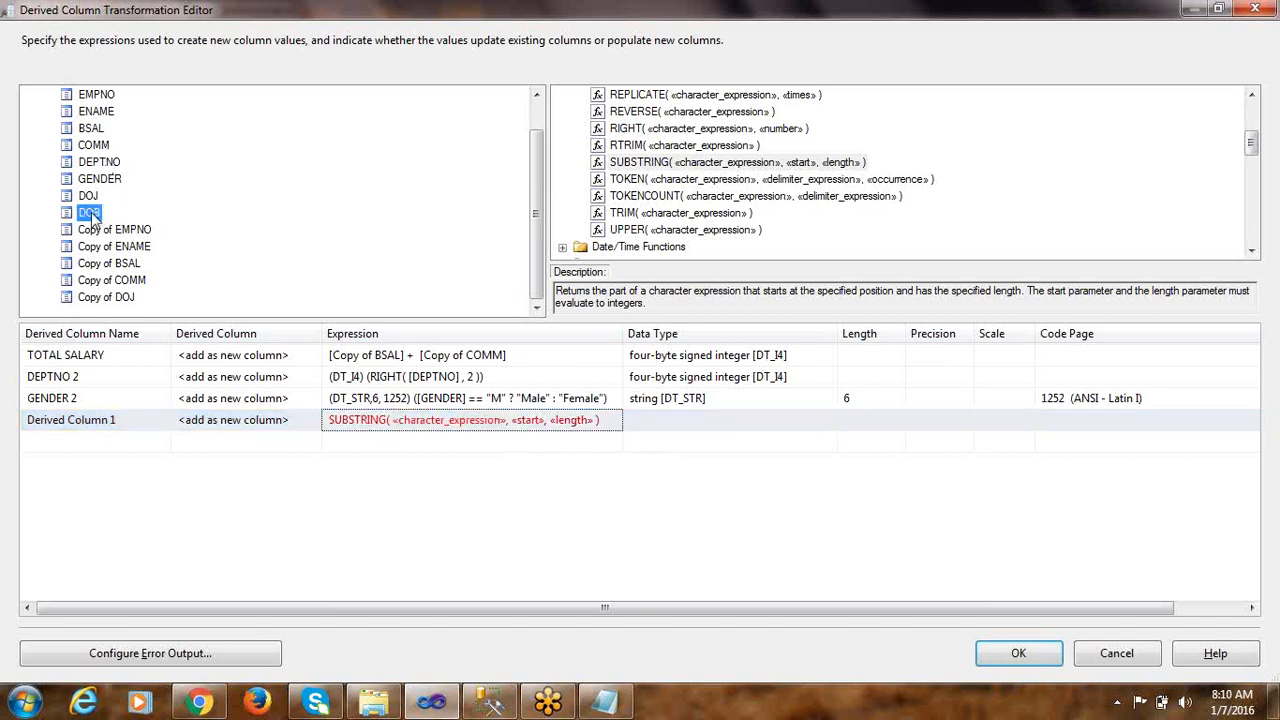
click(388, 420)
drag(390, 421, 508, 420)
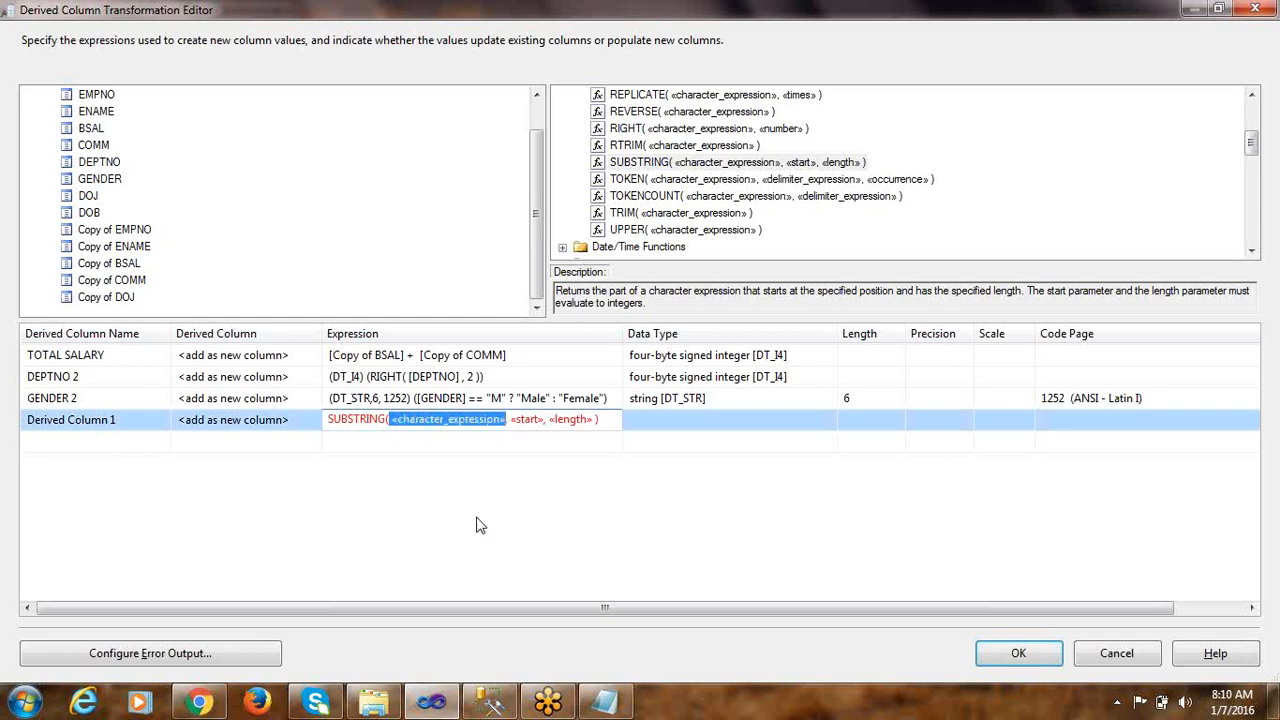
key(Delete)
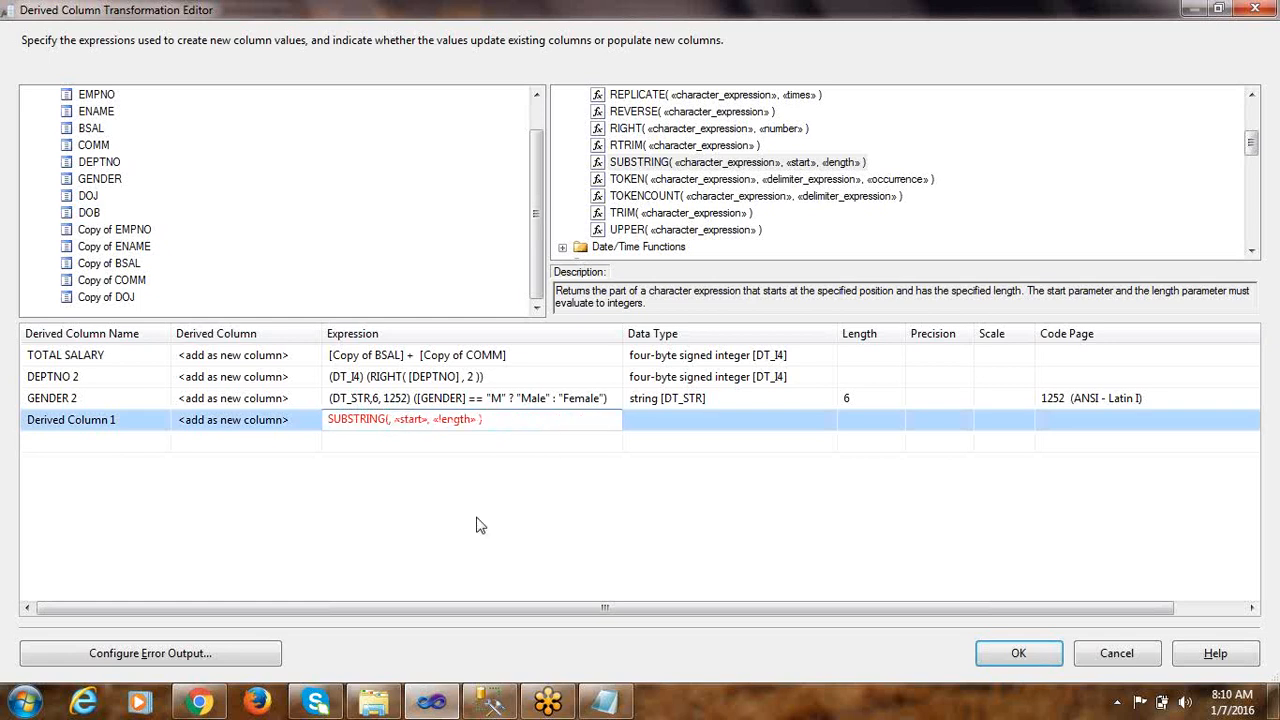
text(DOB)
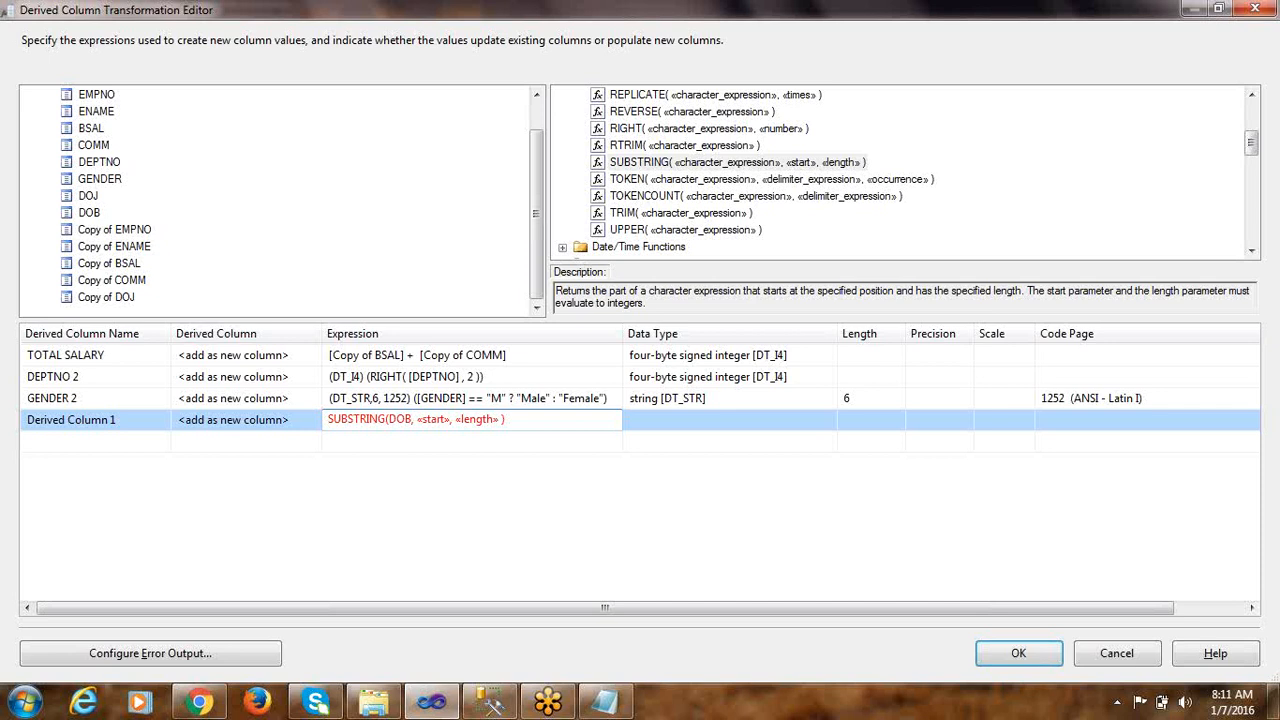
Check the year digits of the sample DOB in Notepad and set the SUBSTRING start position to 1
key(shift+Right)
key(shift+Right)
key(shift+Right)
key(shift+Right)
key(shift+Right)
key(shift+Right)
key(shift+Right)
key(alt+Tab)
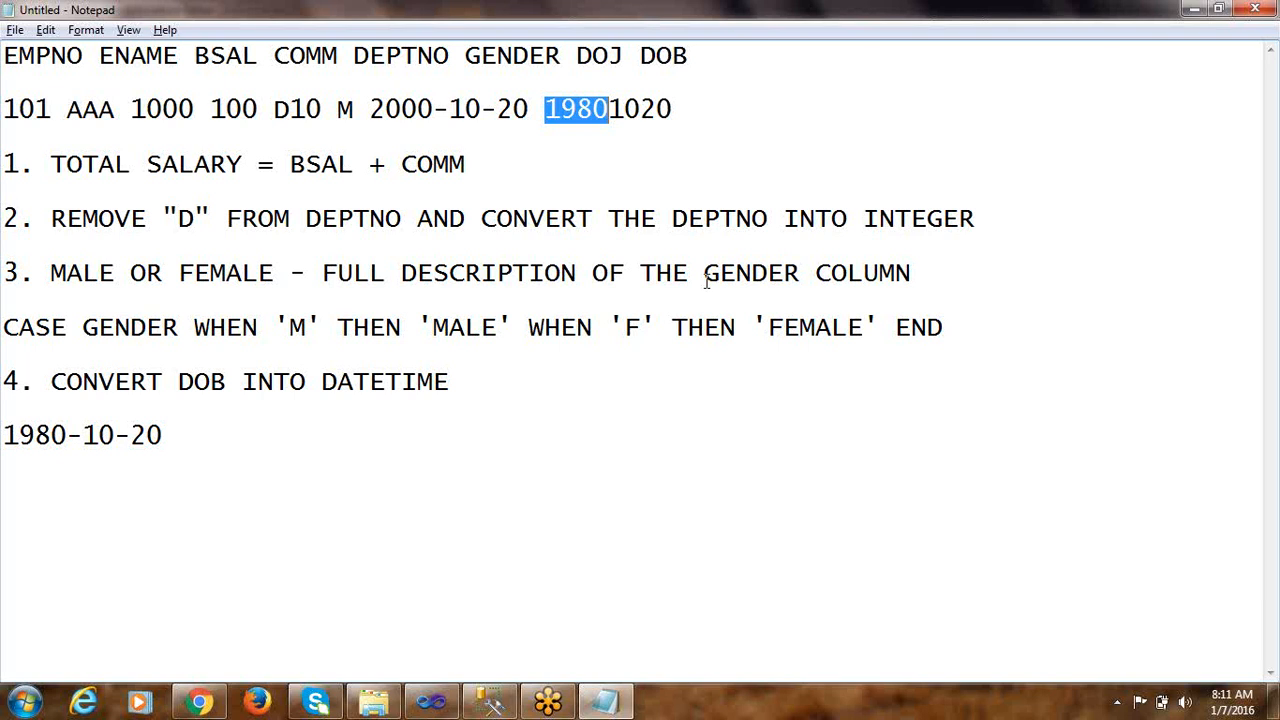
click(544, 108)
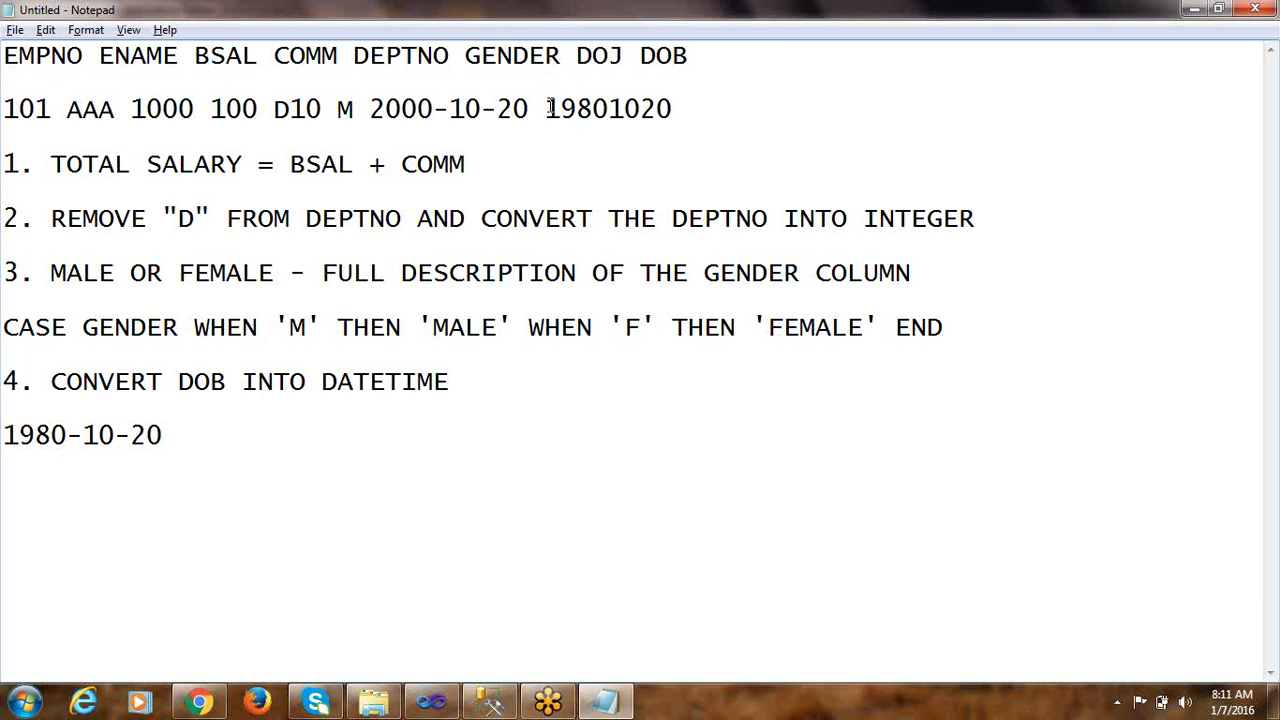
drag(548, 108, 608, 108)
key(alt+Tab)
click(451, 426)
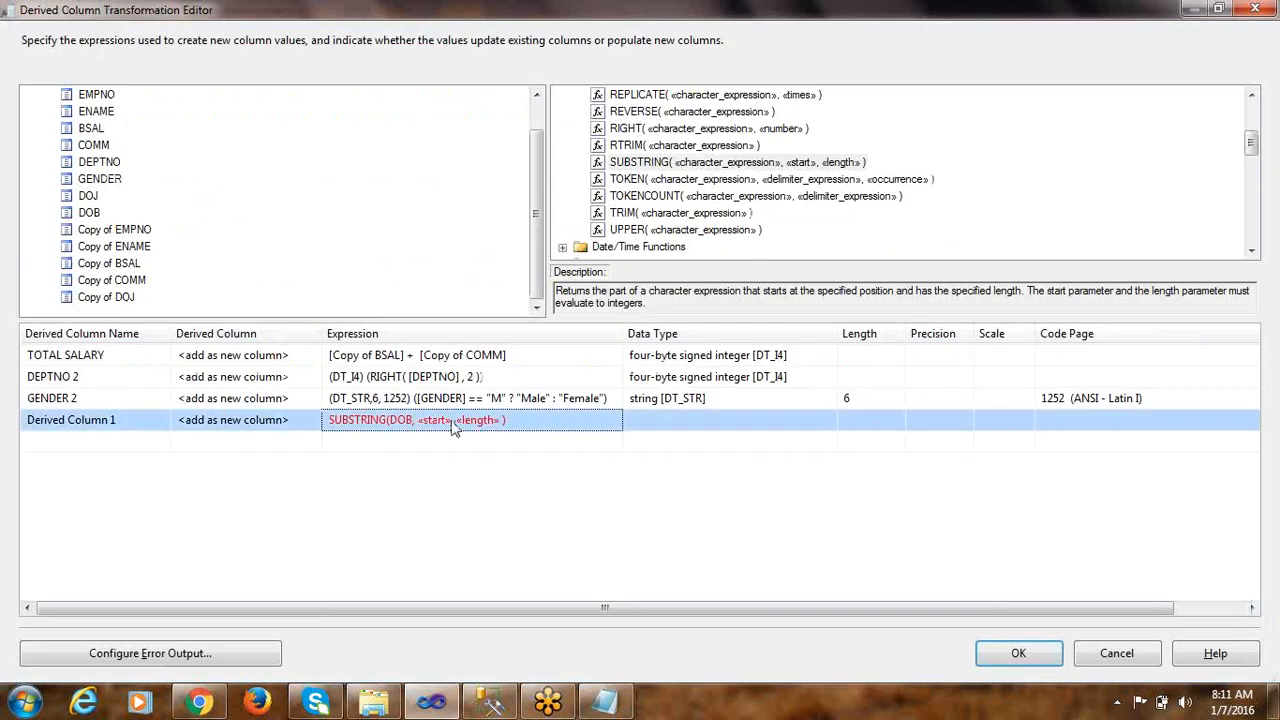
double_click(420, 419)
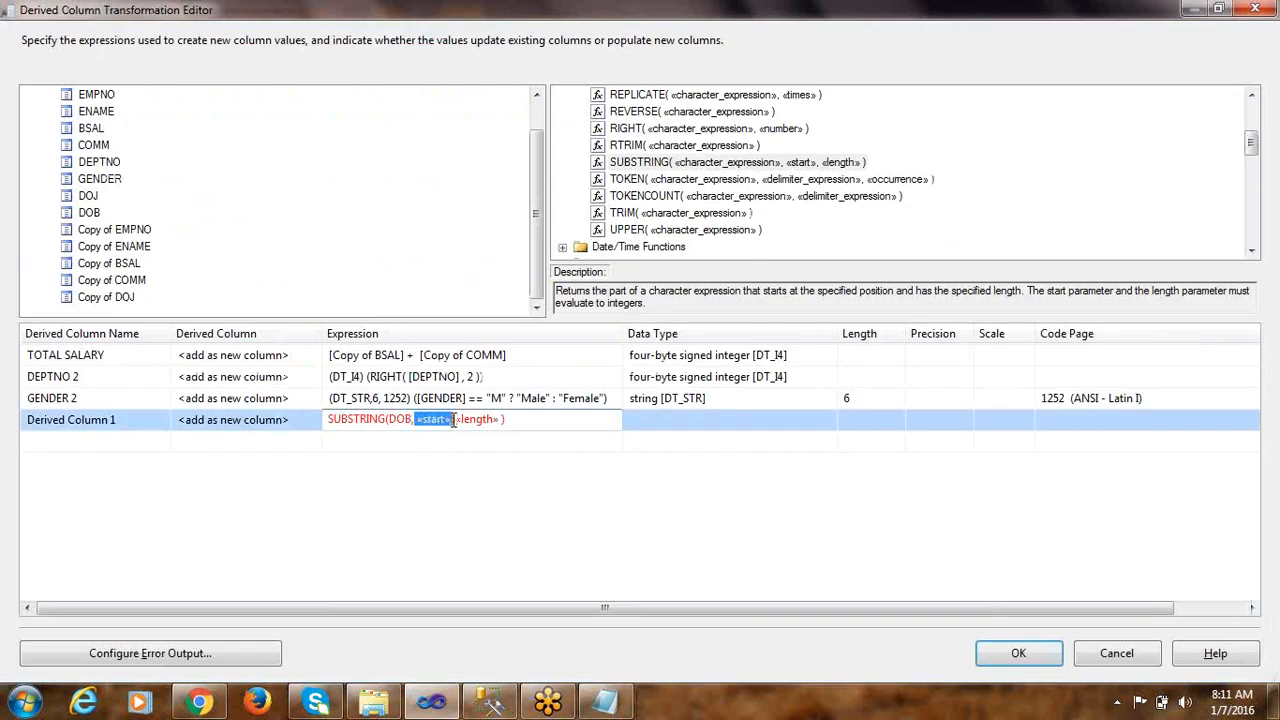
text(1)
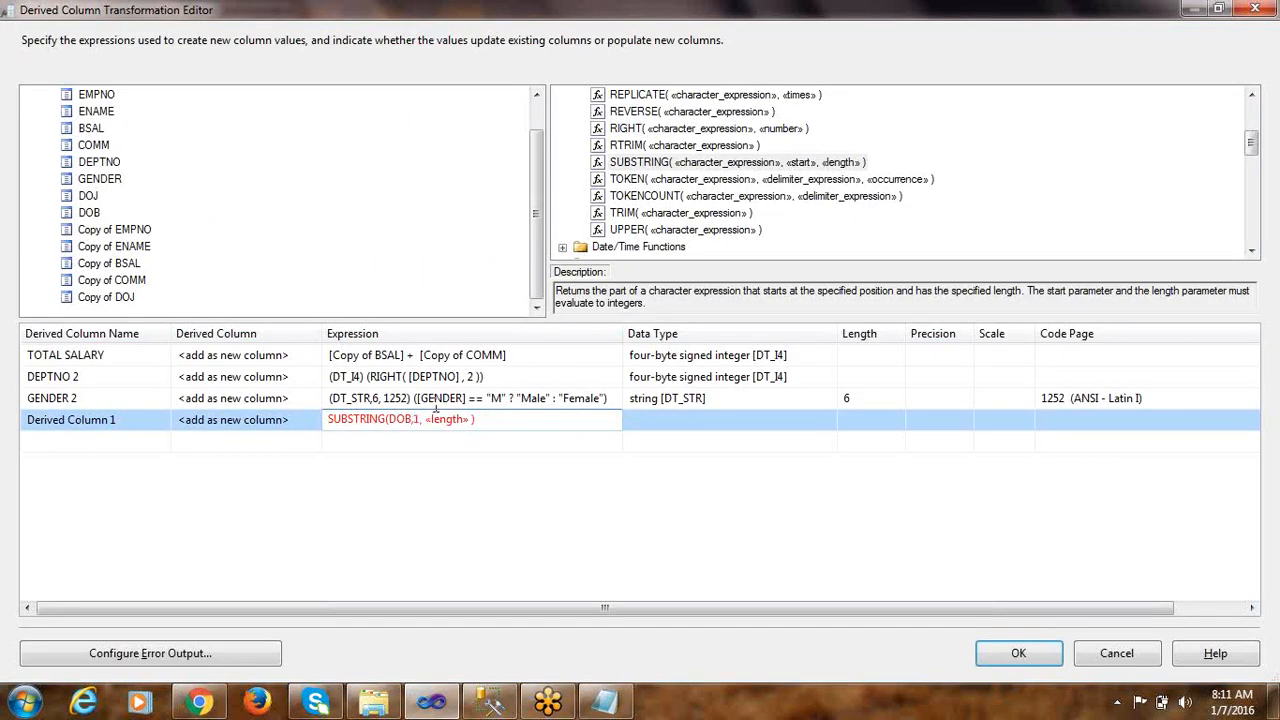
Set the SUBSTRING length to 4 and commit the expression as SUBSTRING(DOB,1,4)
drag(423, 419, 473, 420)
text(4)
key(Delete)
key(Delete)
click(445, 443)
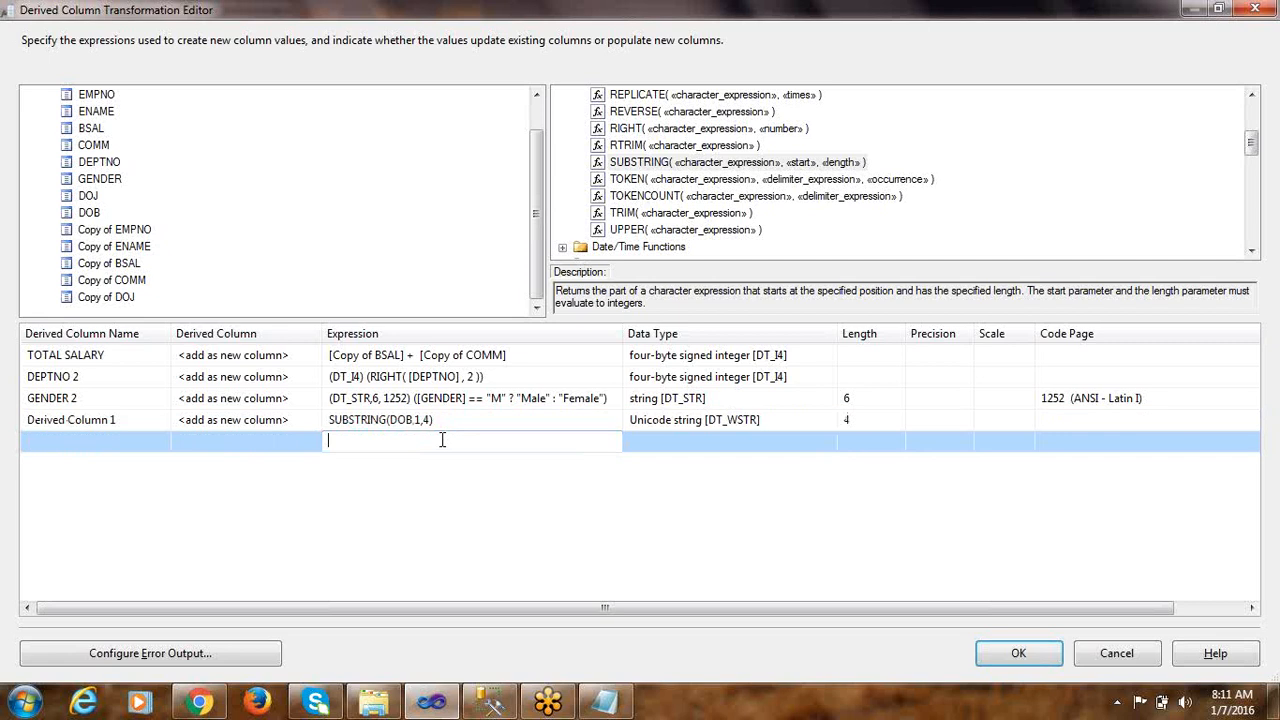
Review the data type and length of the DOB expression and check the hyphen after the year in Notepad's target date
click(685, 420)
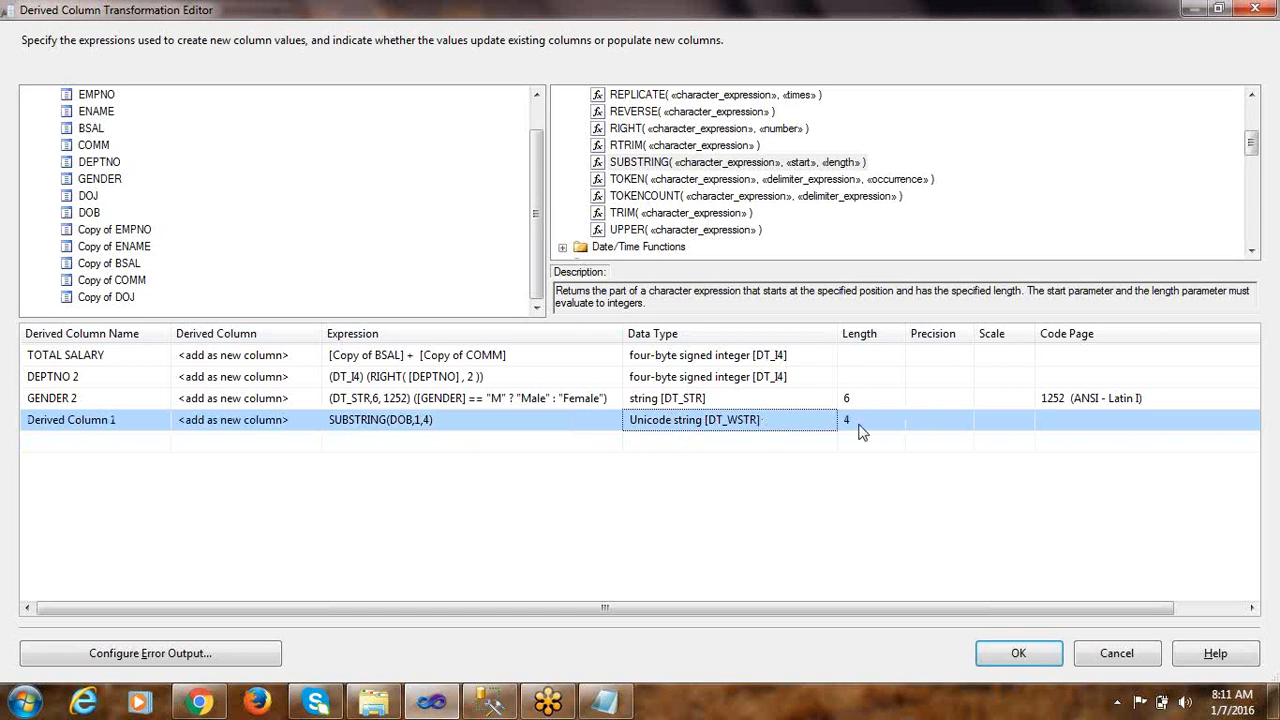
click(431, 418)
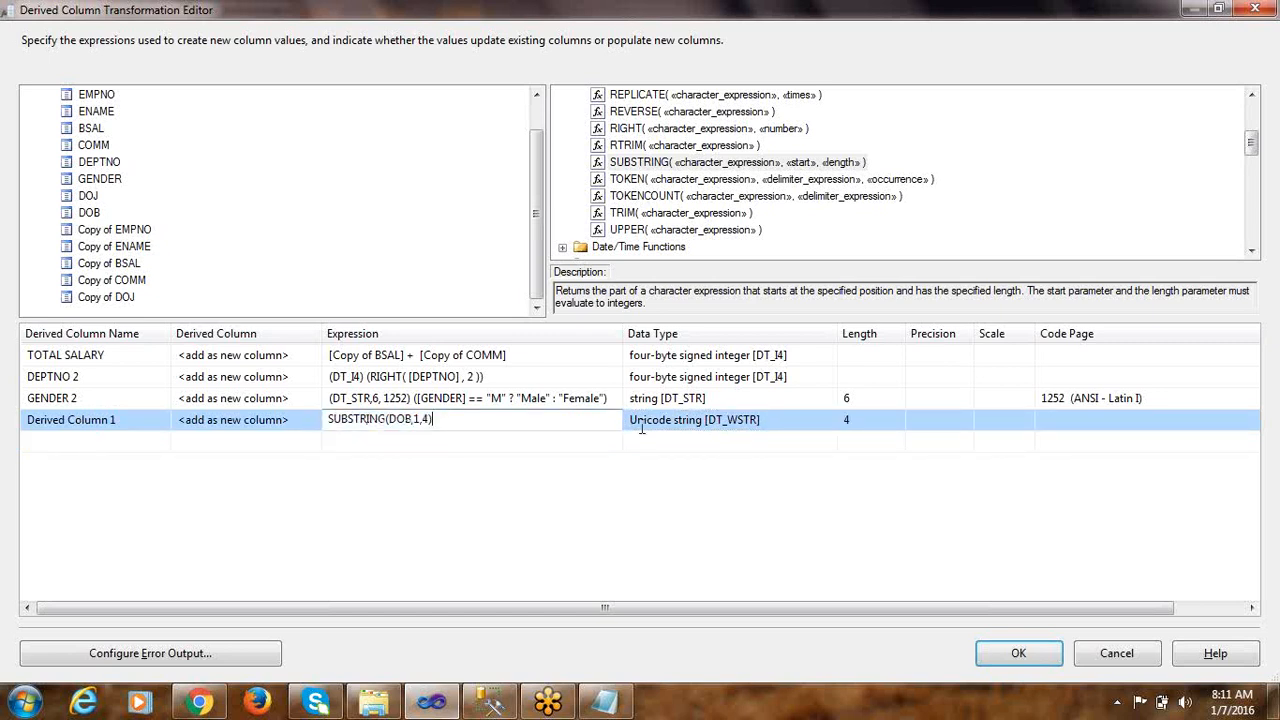
drag(425, 418, 305, 424)
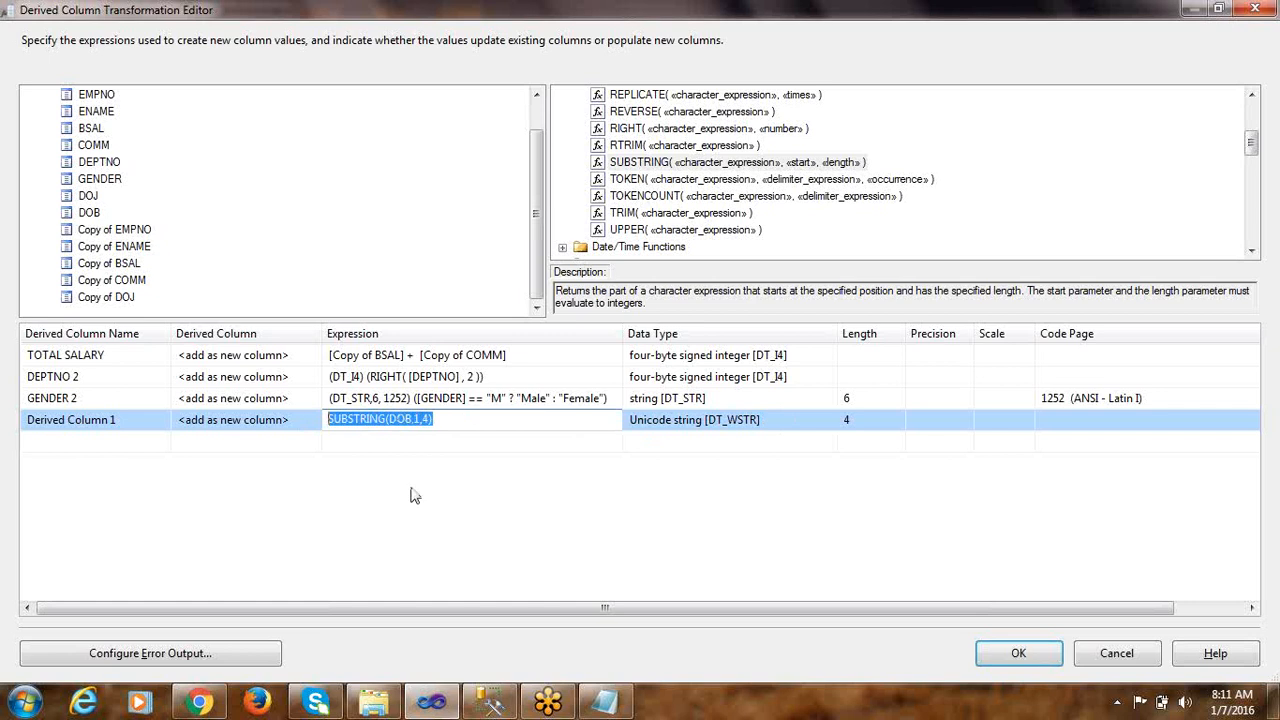
click(450, 420)
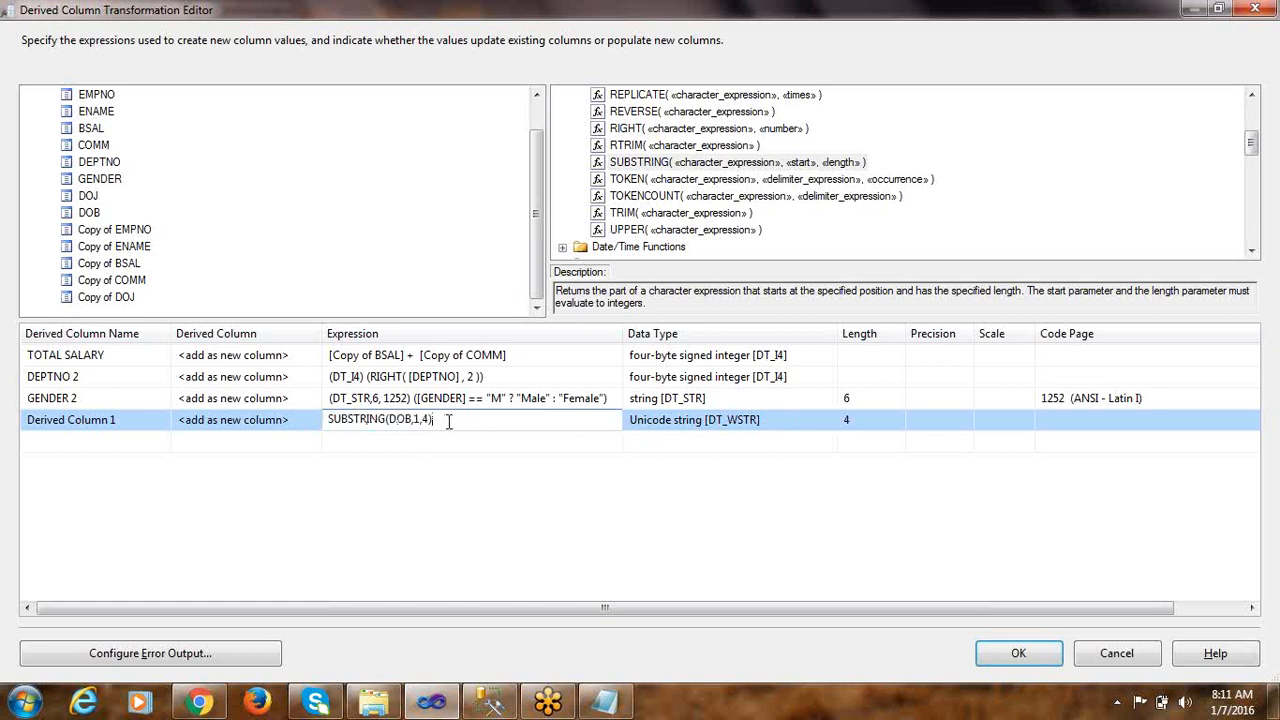
click(605, 701)
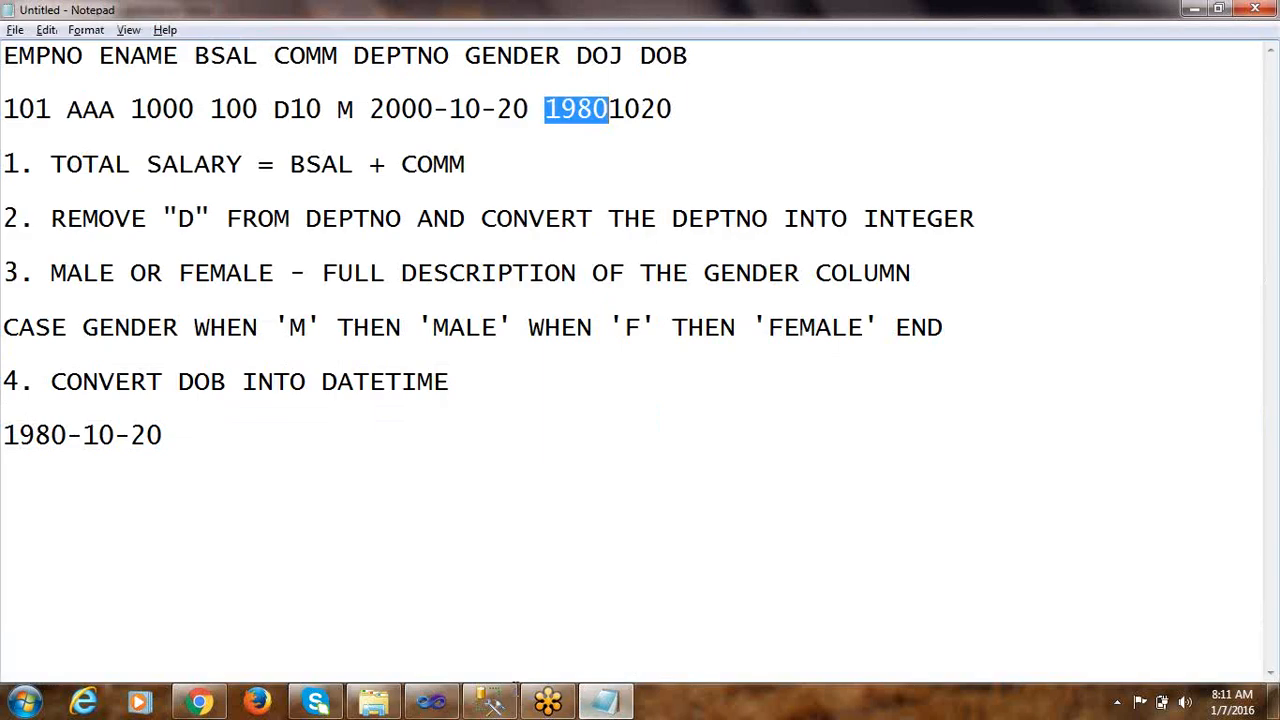
drag(83, 434, 67, 434)
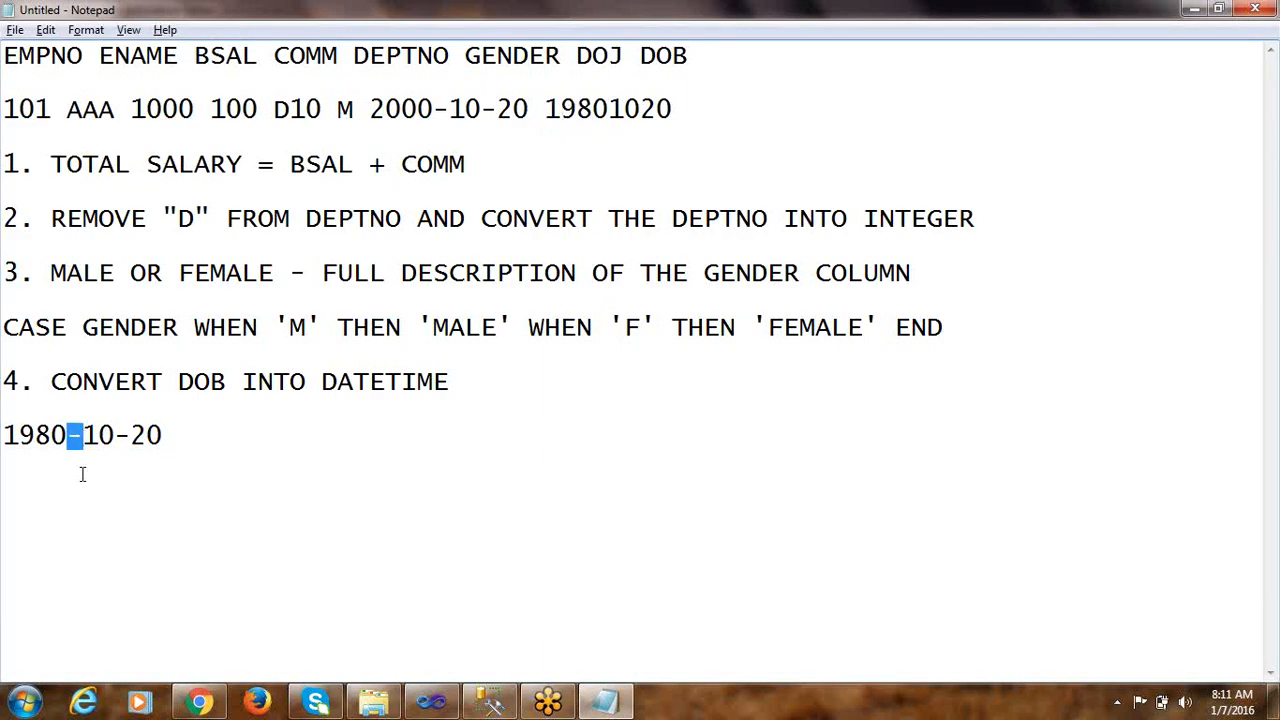
Return to the Derived Column Transformation Editor, append + "-" to the DOB SUBSTRING expression and commit it
key(alt+Tab)
click(456, 427)
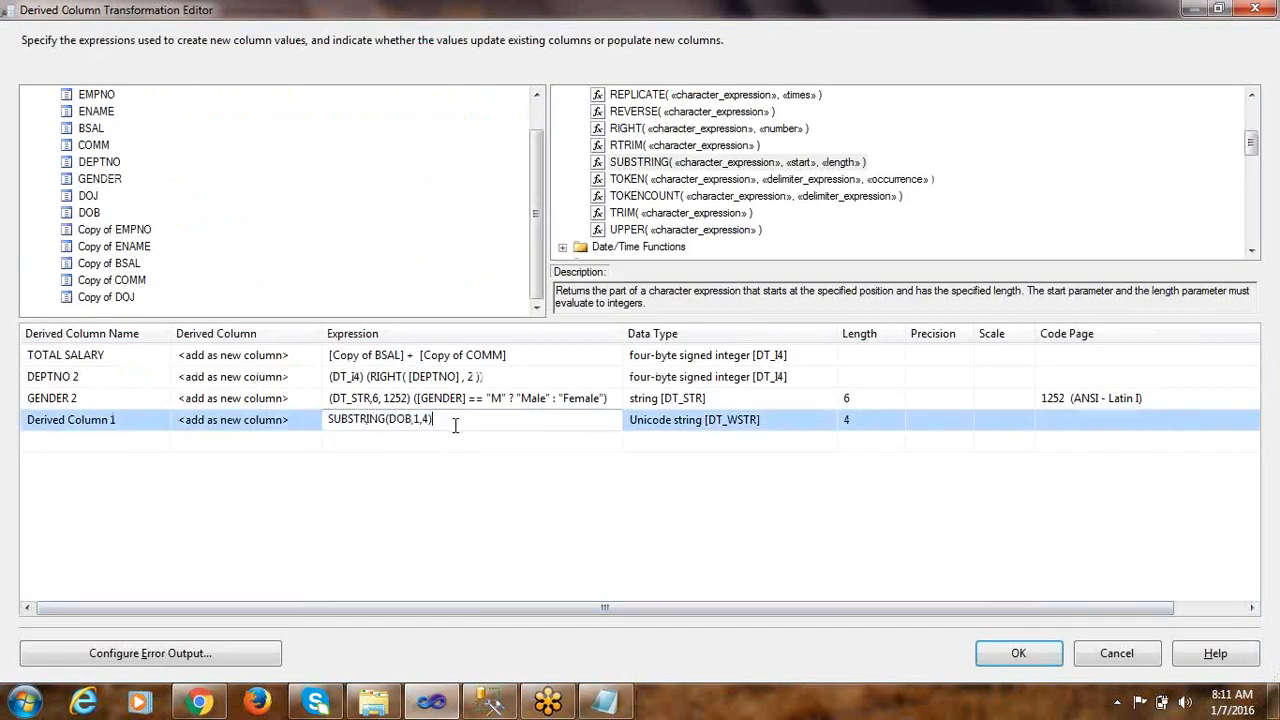
text(-)
key(BackSpace)
text(+)
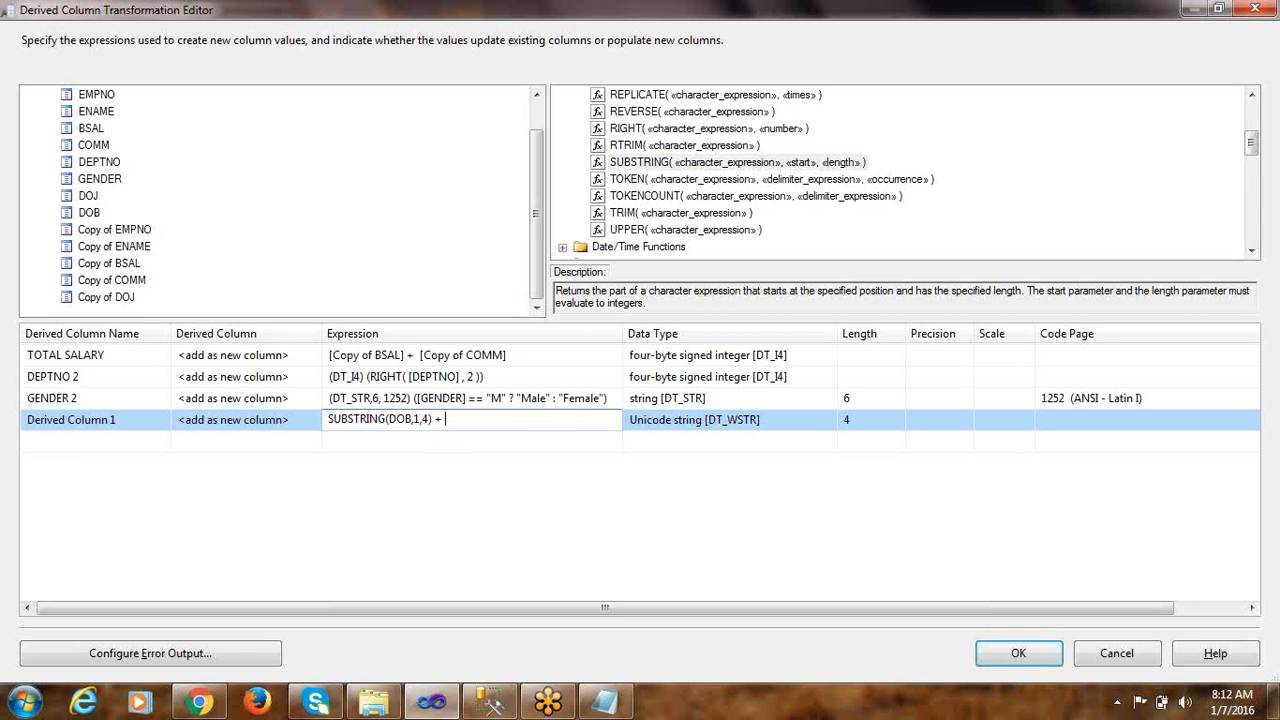
text("-")
drag(460, 418, 206, 411)
click(491, 422)
click(476, 443)
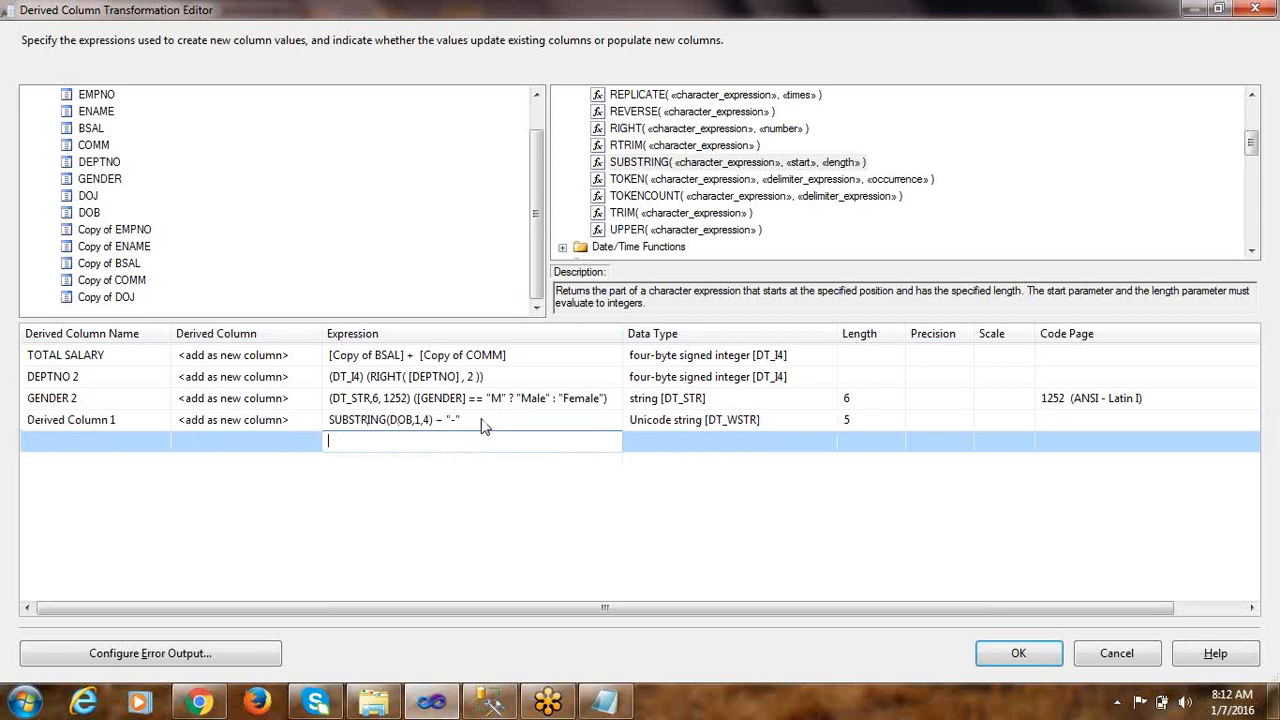
Check the month digits of the sample DOB in Notepad and append + and a second SUBSTRING function to the DOB expression
click(478, 422)
key(alt+Tab)
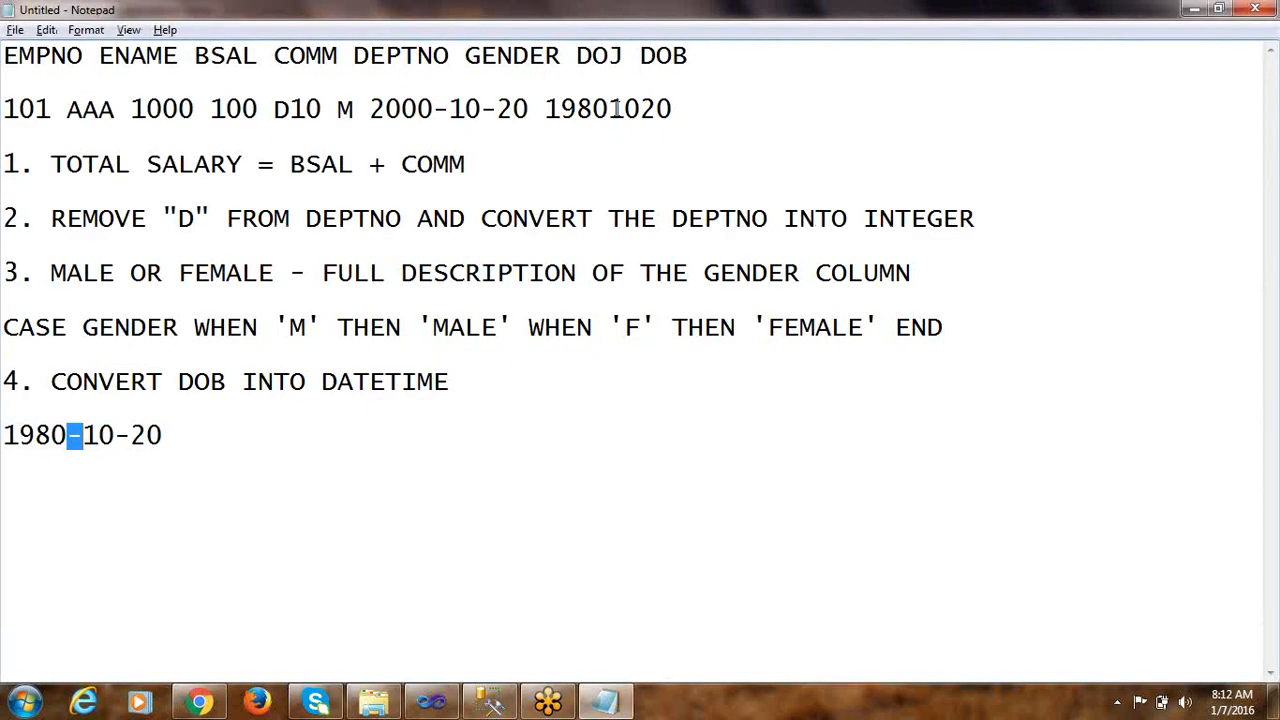
drag(609, 110, 641, 110)
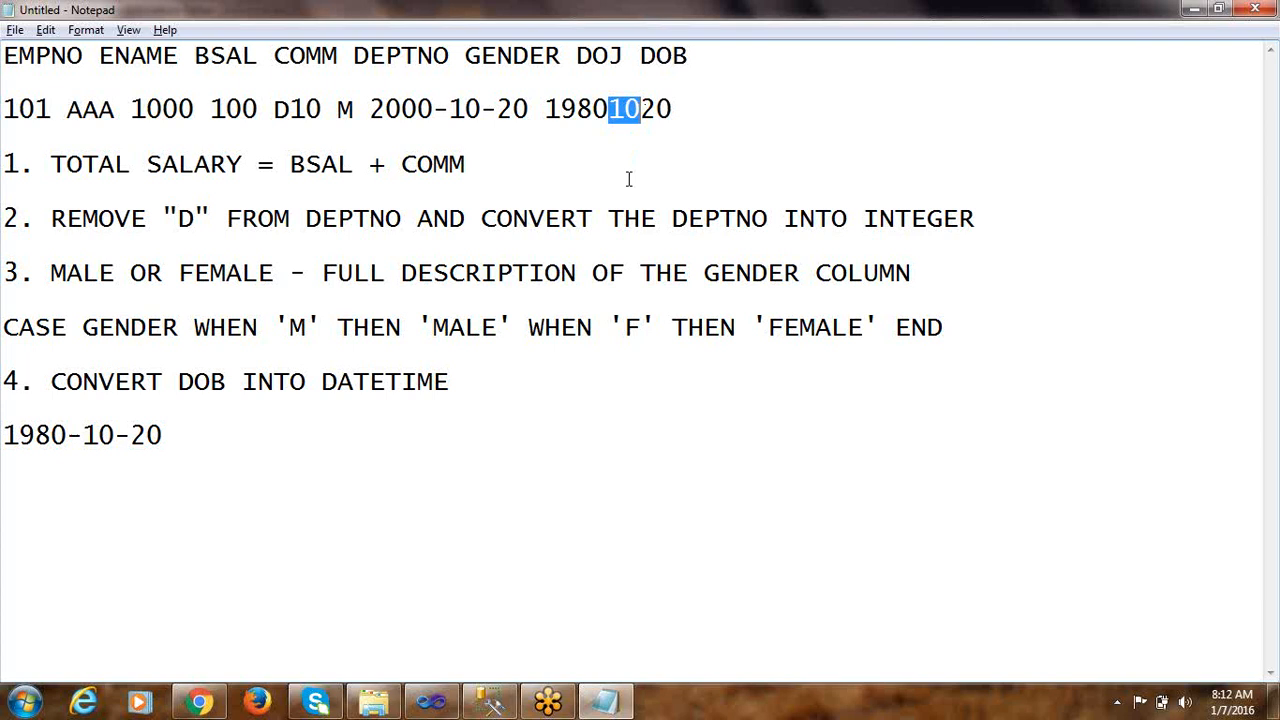
key(alt+Tab)
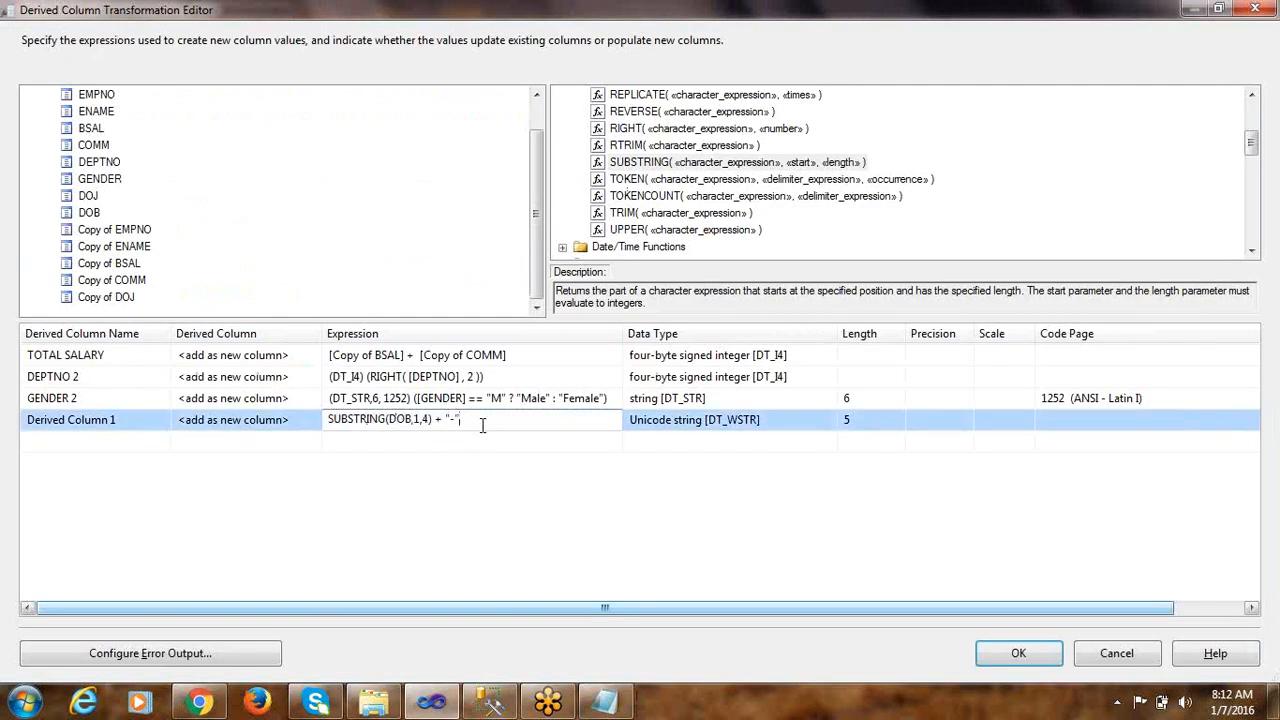
text(+)
drag(460, 419, 328, 419)
click(493, 419)
drag(640, 162, 503, 423)
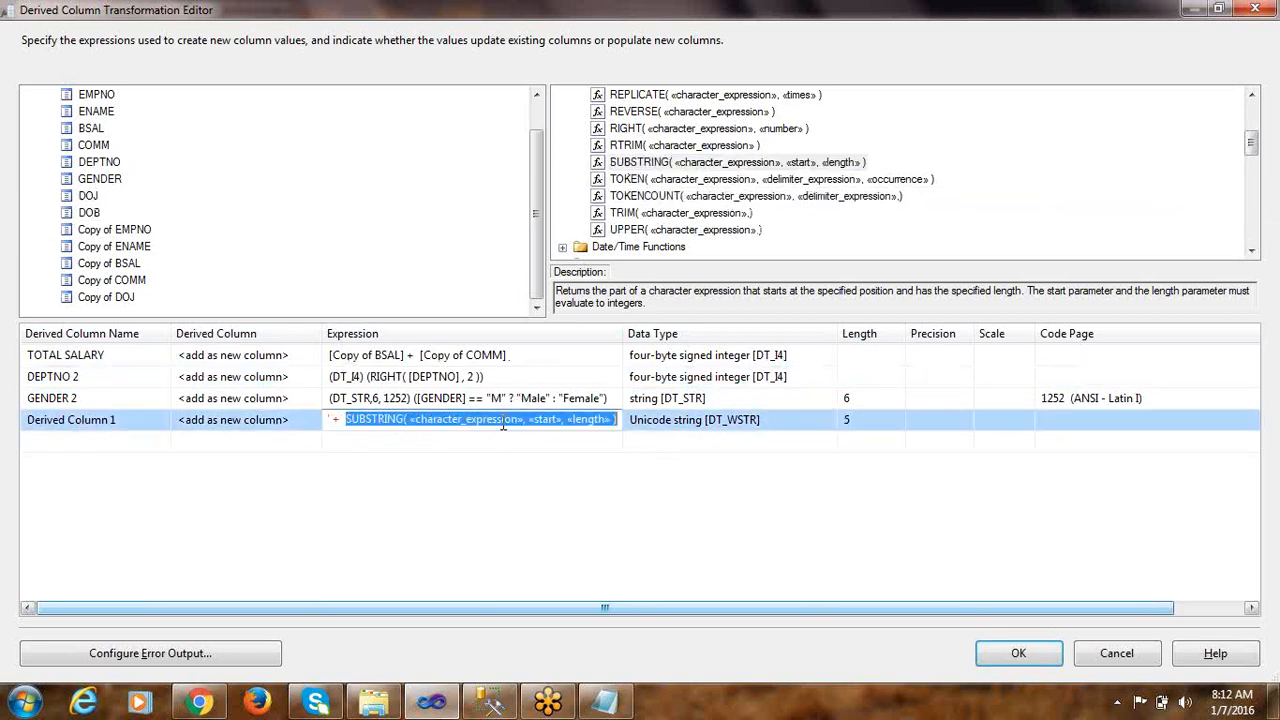
Replace the character expression placeholder of the second SUBSTRING with DOB
click(407, 421)
key(shift+Right)
key(shift+Right)
key(shift+Right)
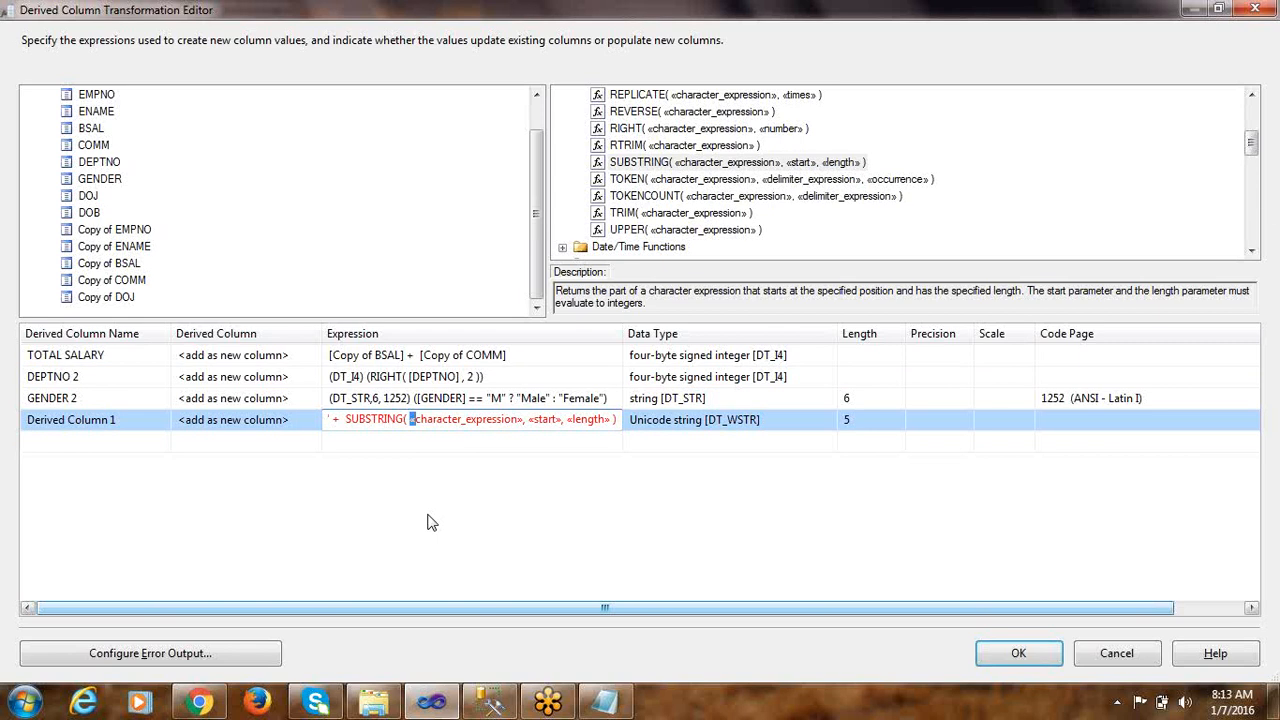
key(shift+Right)
key(shift+Right)
key(shift+Right)
key(shift+Right)
key(shift+Right)
key(shift+Right)
key(shift+Right)
key(shift+Right)
key(shift+Right)
key(shift+Right)
key(shift+Right)
key(shift+Right)
key(shift+Right)
key(shift+Right)
key(shift+Right)
key(shift+Right)
key(shift+Right)
key(shift+Right)
key(shift+Right)
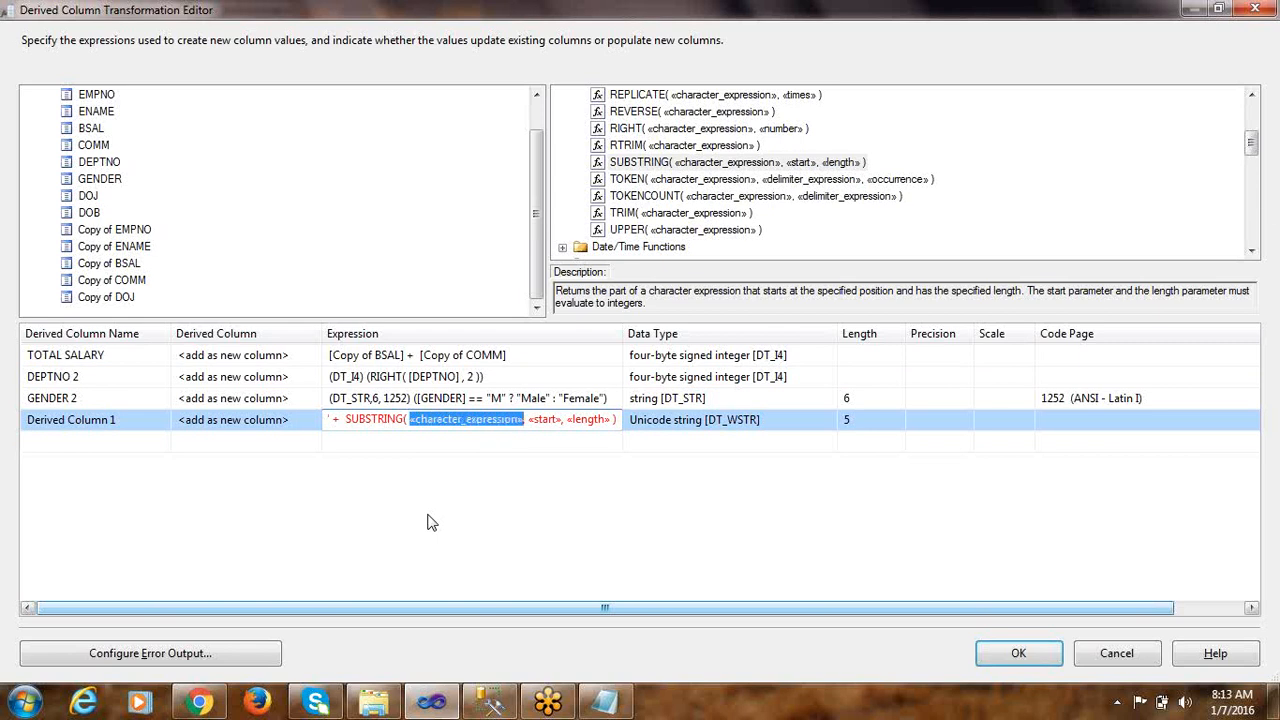
text(DOB,1,4) + "-)
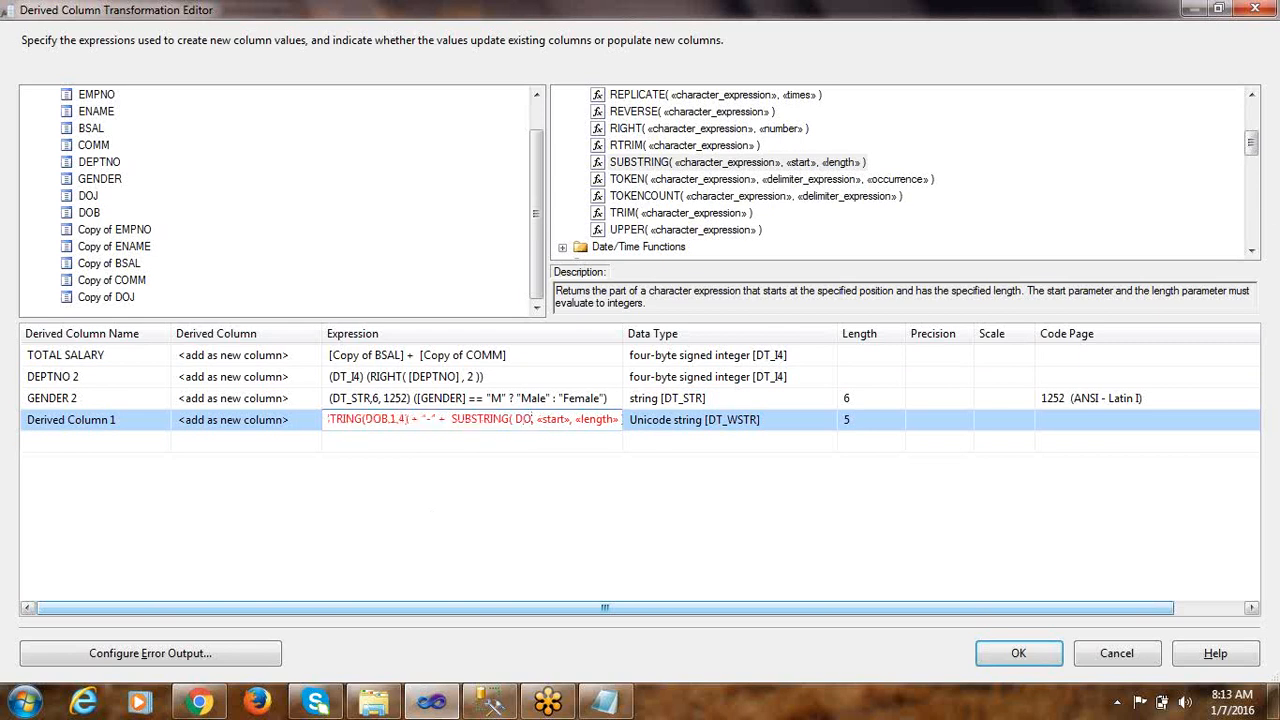
text(B)
Set the start position of the second SUBSTRING to 5
key(Right)
key(Right)
key(shift+Right)
key(shift+Right)
key(shift+Right)
key(shift+Right)
key(shift+Right)
key(shift+Right)
key(shift+Right)
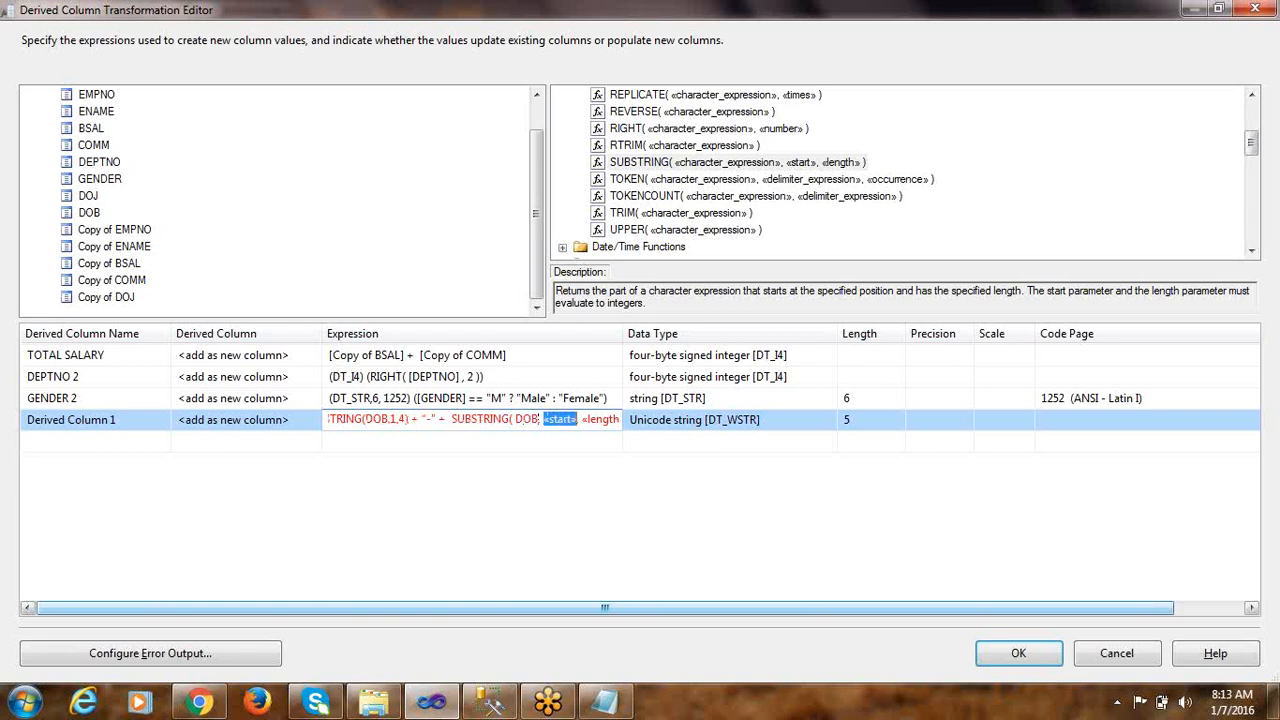
text(5,)
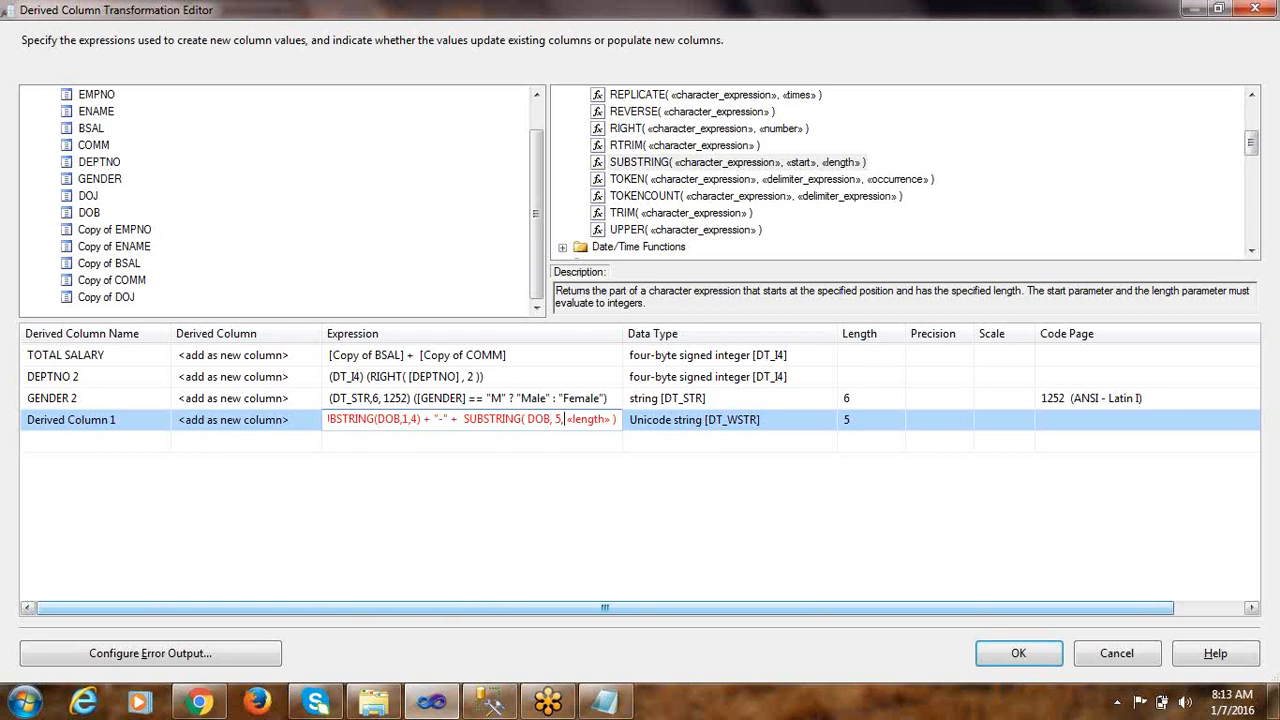
Set the length of the second SUBSTRING to 2 and commit the expression
key(shift+Right)
key(shift+Right)
key(shift+Right)
key(shift+Right)
key(shift+Right)
key(shift+Right)
key(shift+Right)
key(shift+Right)
key(shift+Right)
text(2)
click(477, 445)
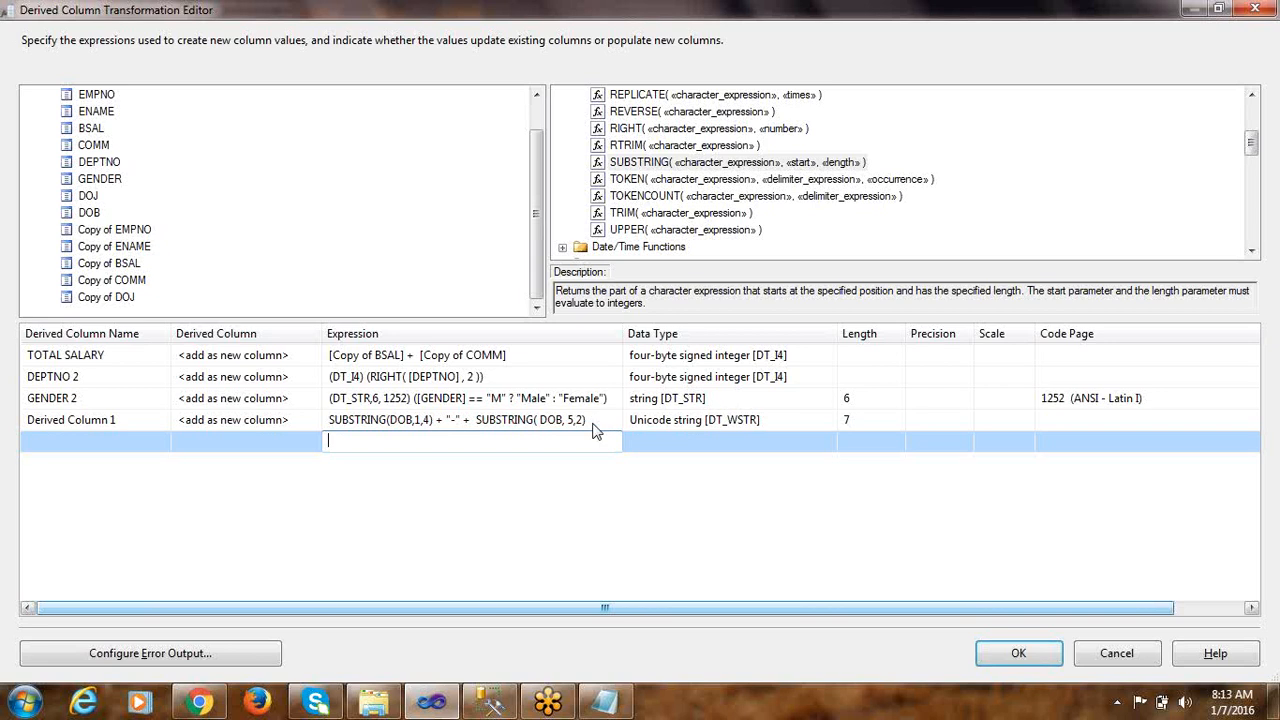
Check the hyphen before the day in Notepad's target date, append +"-" to the DOB expression and commit it
key(alt+Tab)
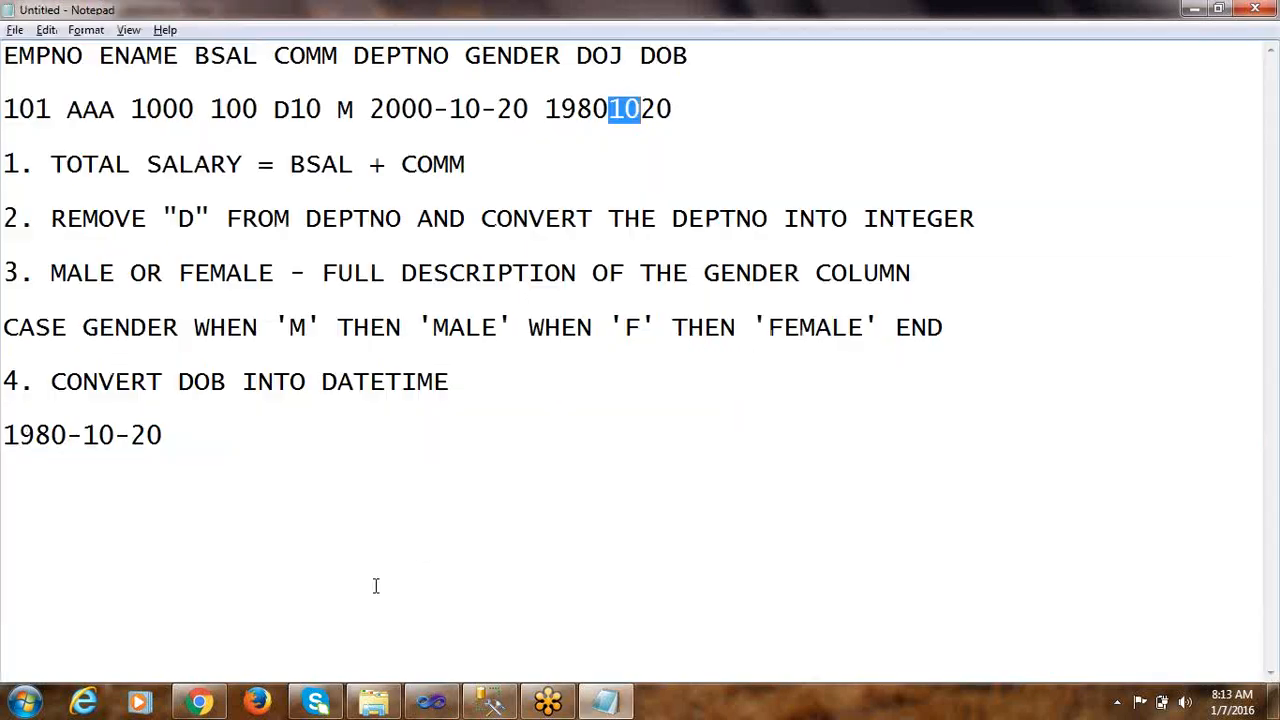
drag(119, 437, 131, 437)
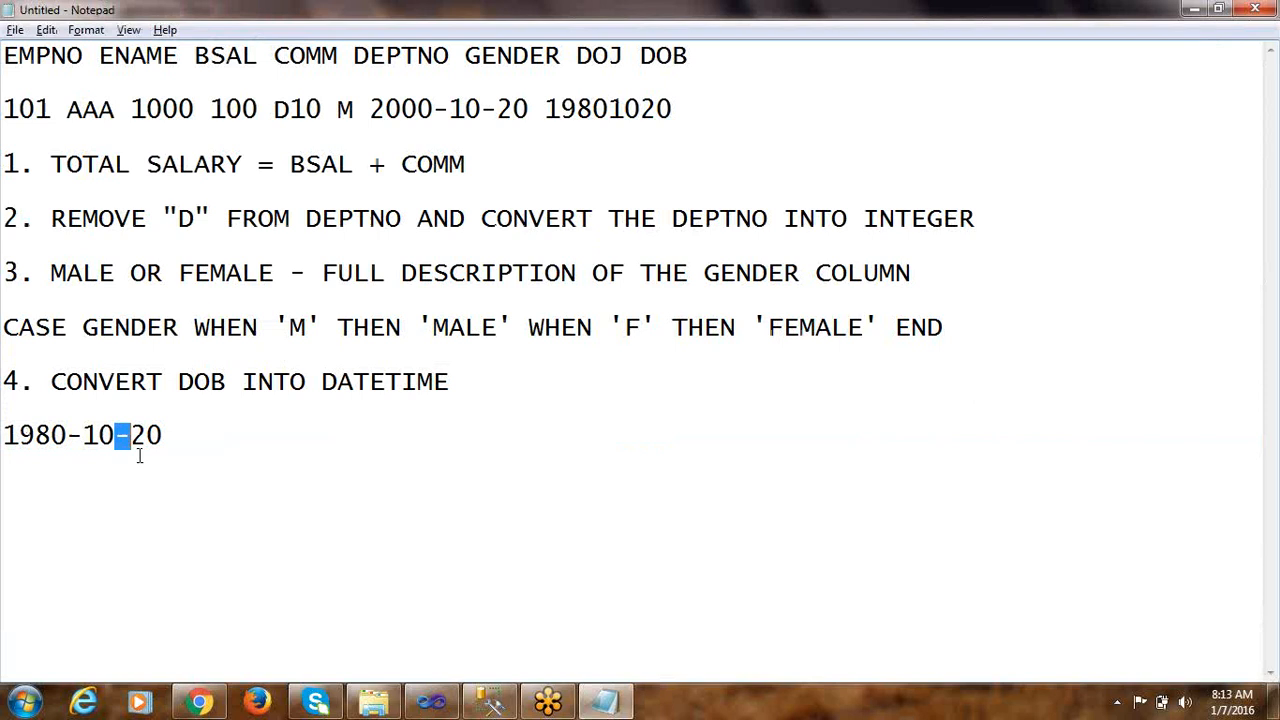
key(alt+Tab)
click(606, 421)
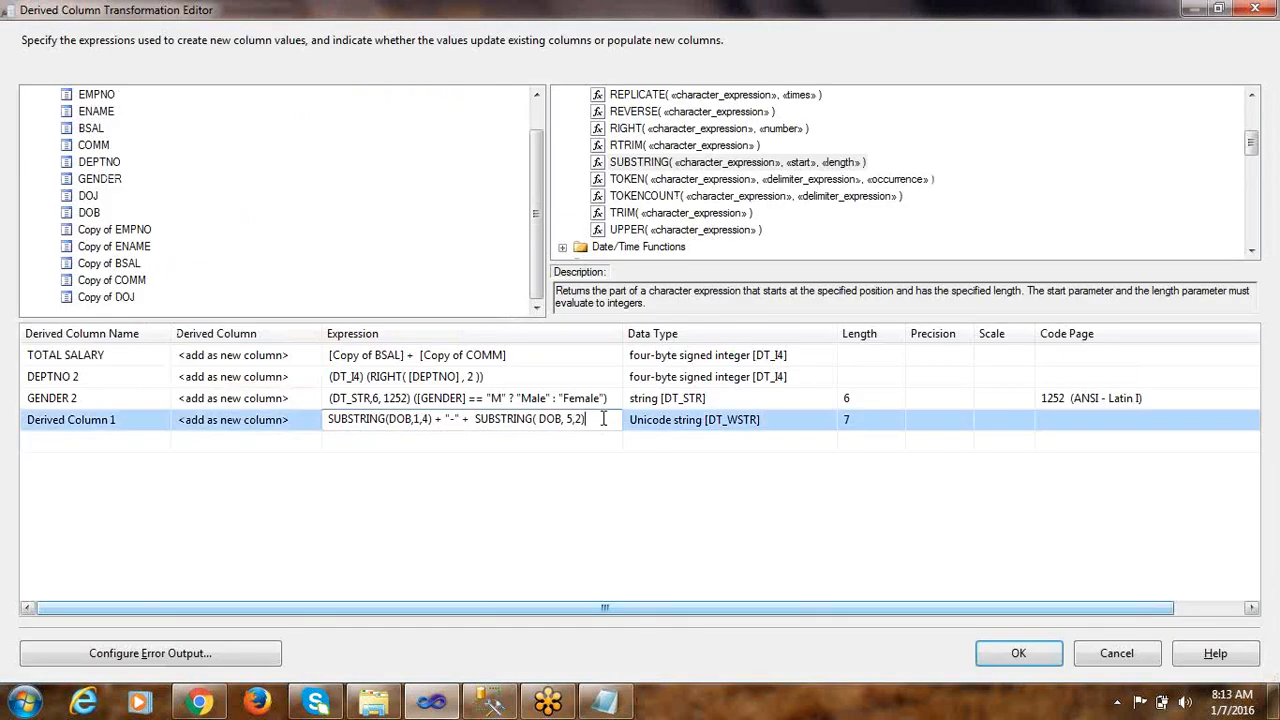
text(+)
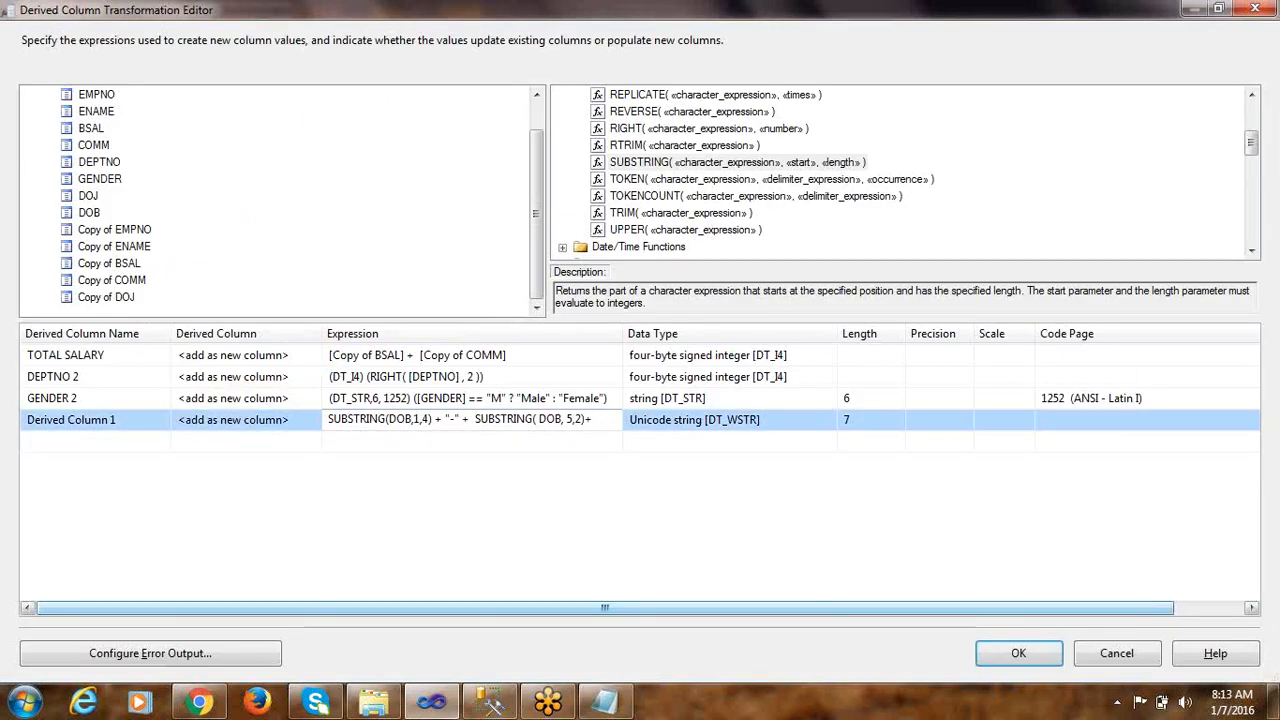
text("-")
click(462, 442)
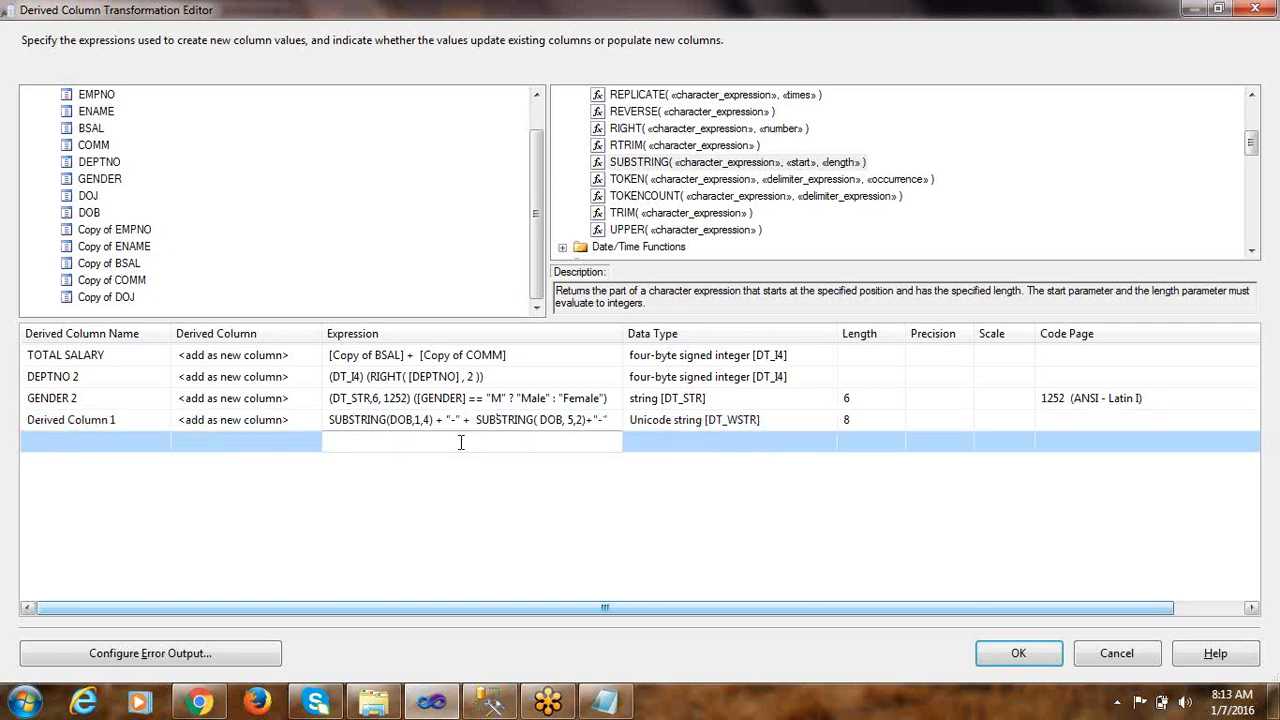
Check the day digits of Notepad's target date and append + and a third SUBSTRING function to the DOB expression
key(alt+Tab)
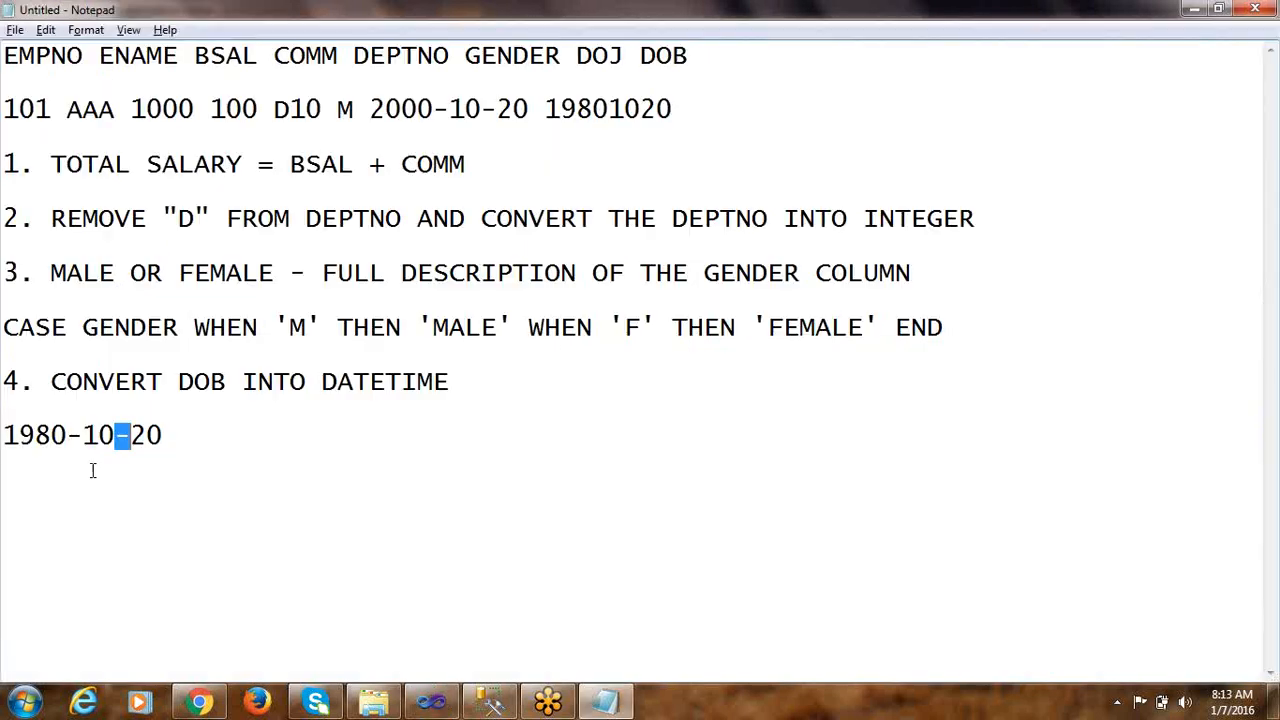
click(130, 435)
drag(130, 435, 162, 435)
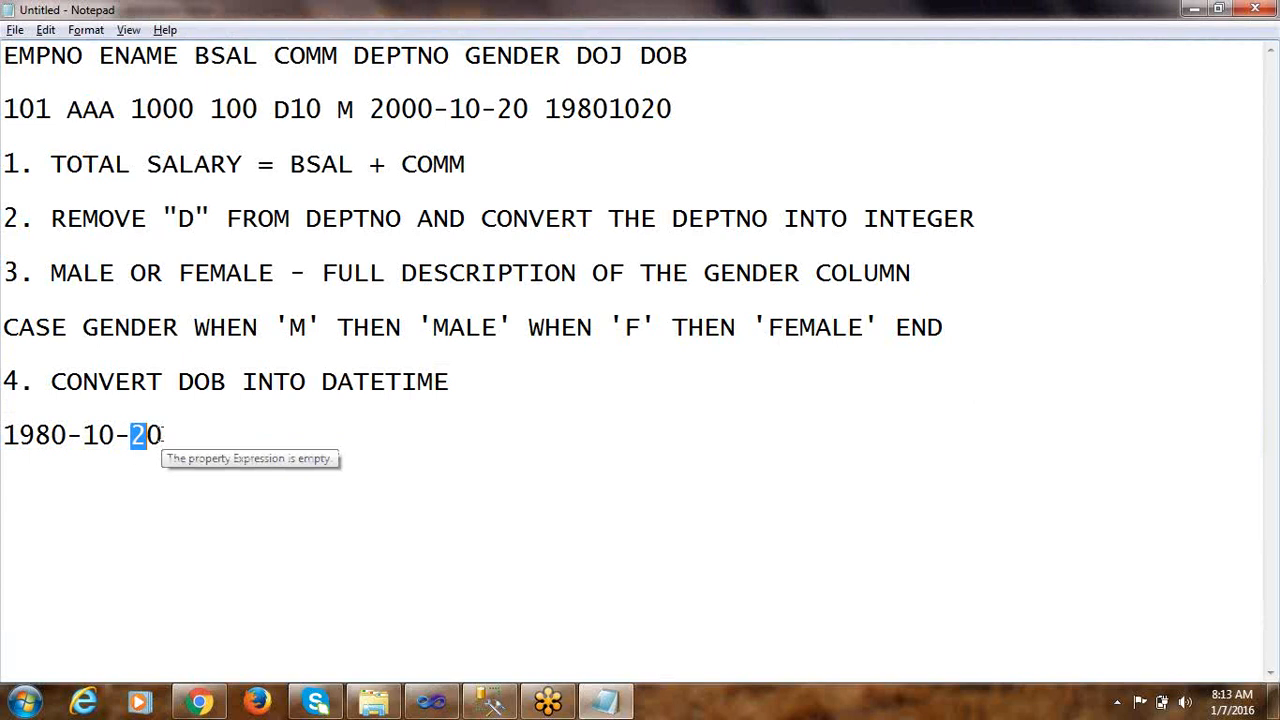
key(alt+Tab)
click(610, 419)
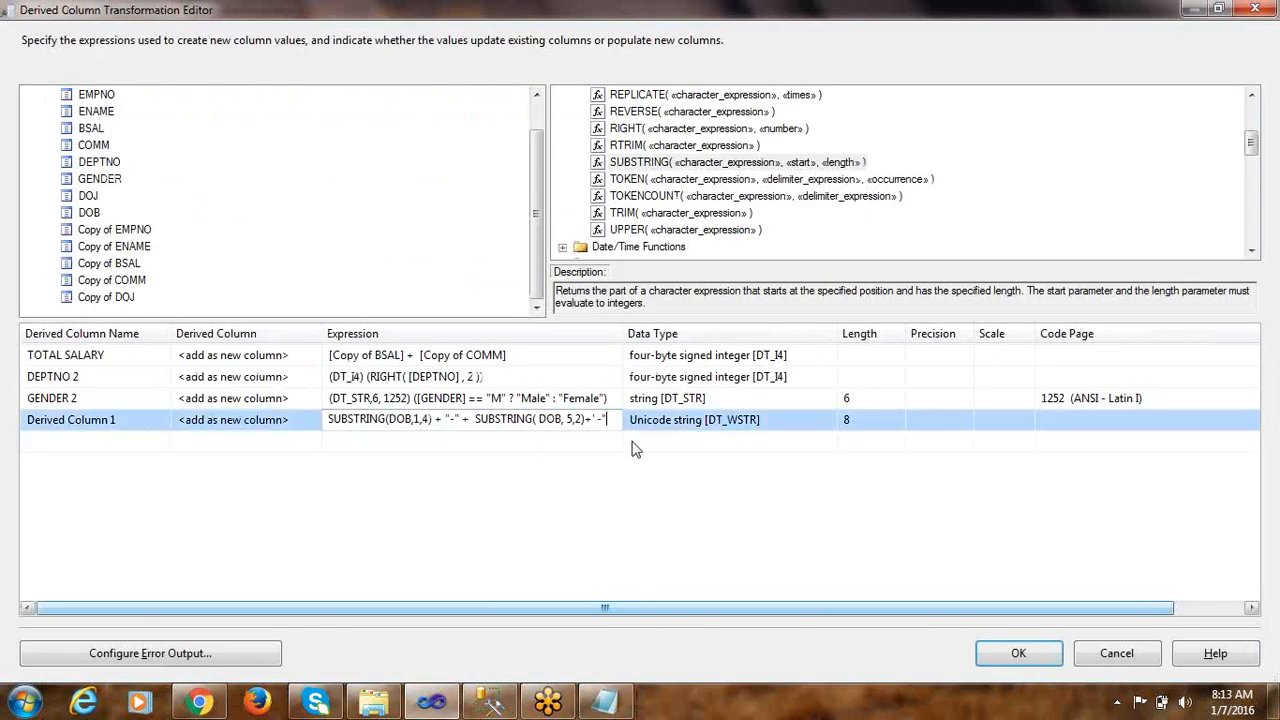
text(+)
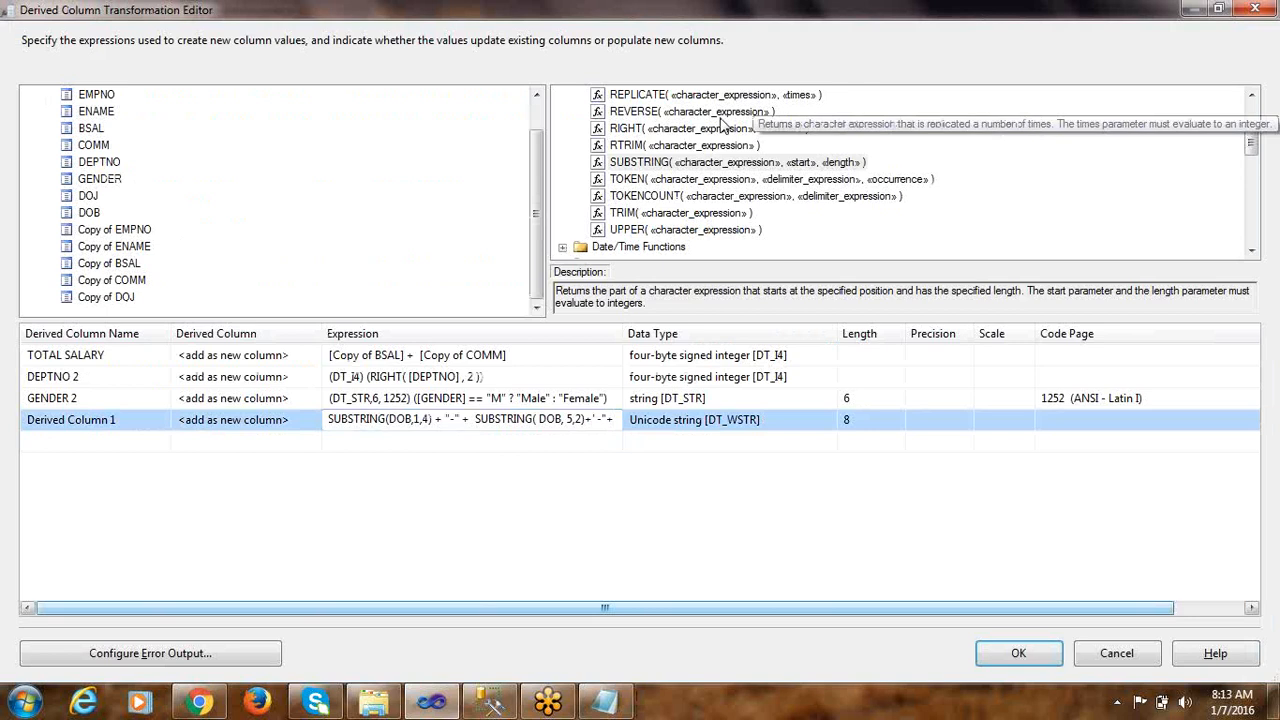
drag(655, 162, 518, 419)
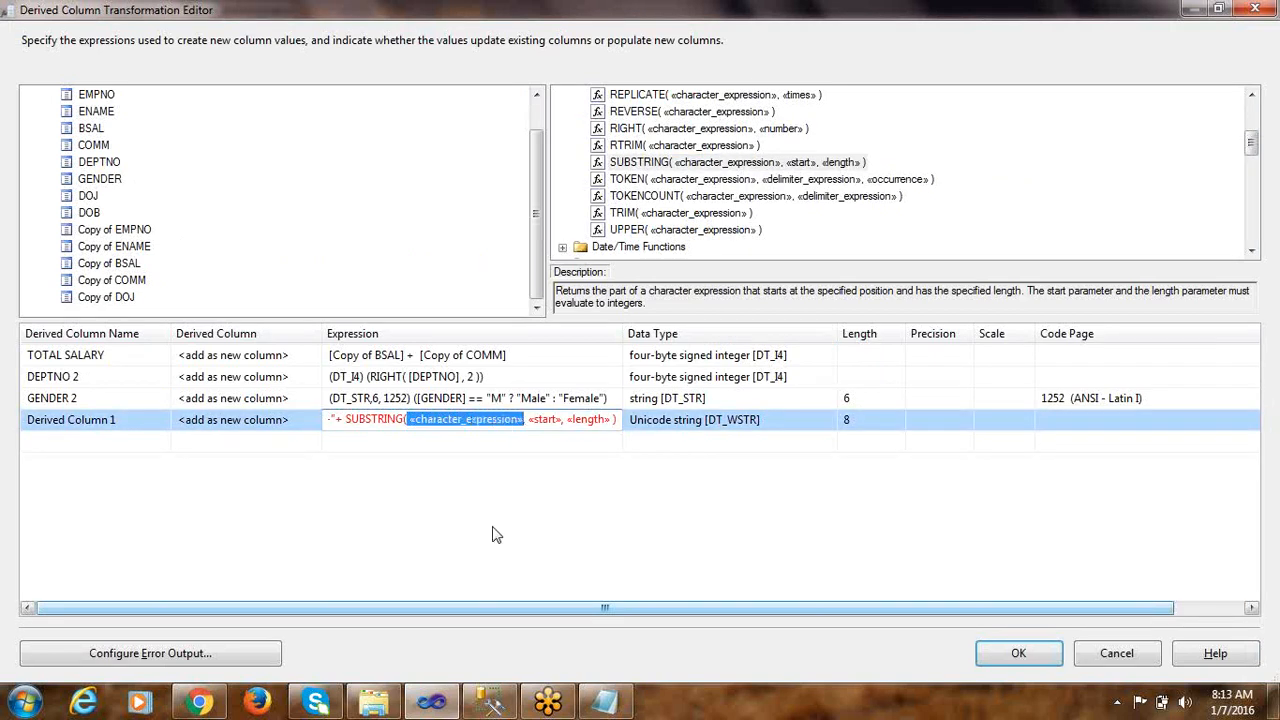
Set the character expression of the third SUBSTRING to DOB and check the position of the sample DOB's day digits in Notepad
text(DOB, 5,2)+)
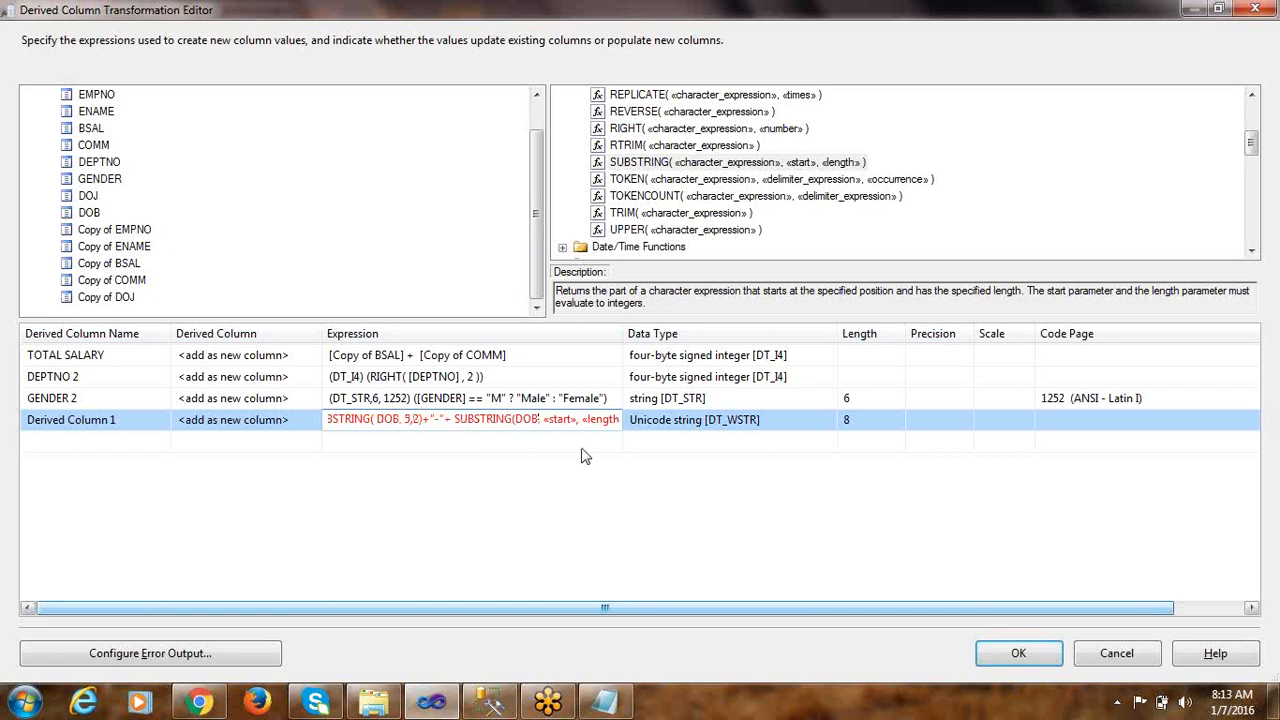
drag(541, 419, 580, 430)
key(alt+Tab)
drag(162, 434, 131, 434)
drag(641, 109, 656, 109)
key(alt+Tab)
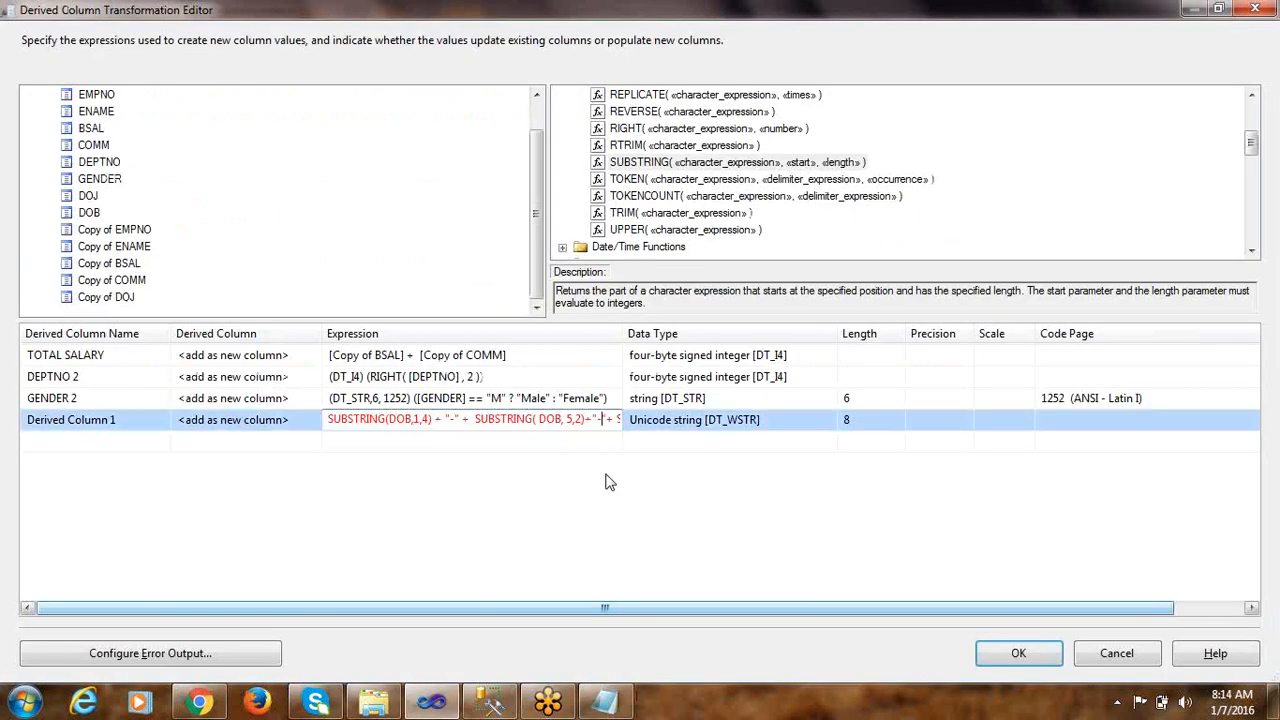
Set the third SUBSTRING's start position to 7 and its length to 2, and commit the expression
key(Right)
key(End)
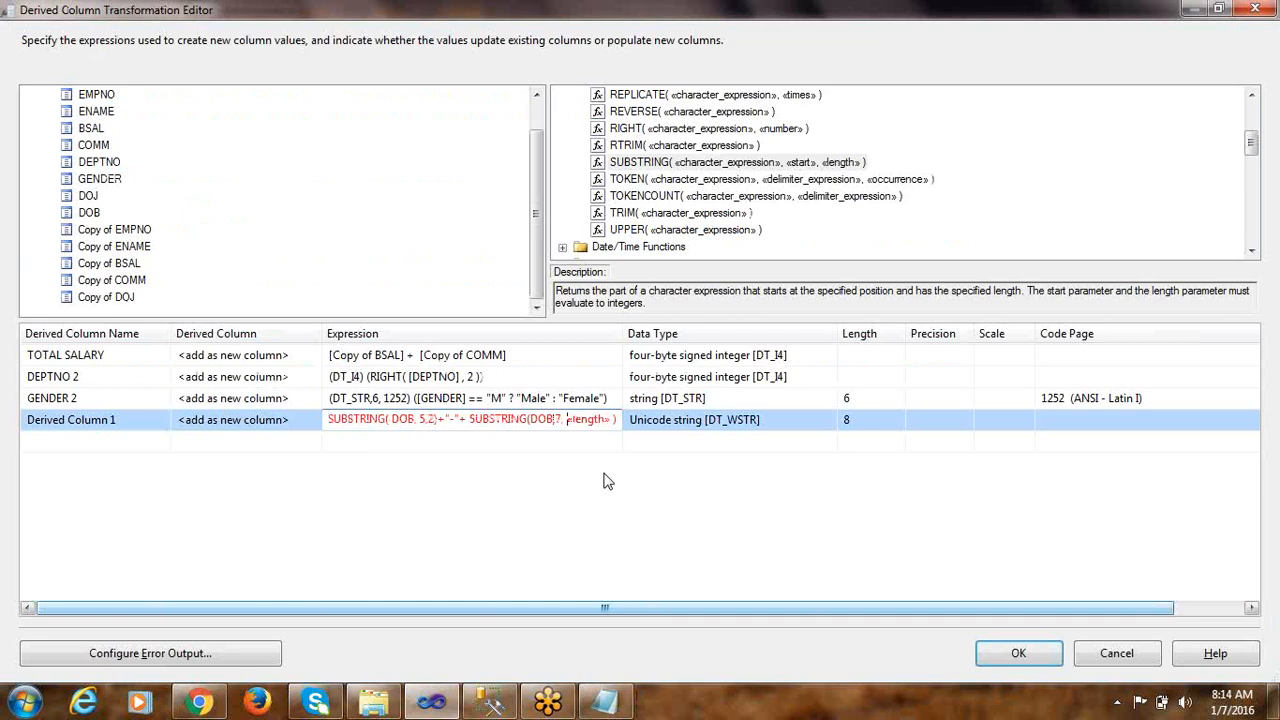
key(shift+Left)
key(shift+Left)
key(shift+Left)
key(shift+Left)
key(shift+Left)
key(shift+Left)
key(shift+Left)
key(shift+Left)
text(2)
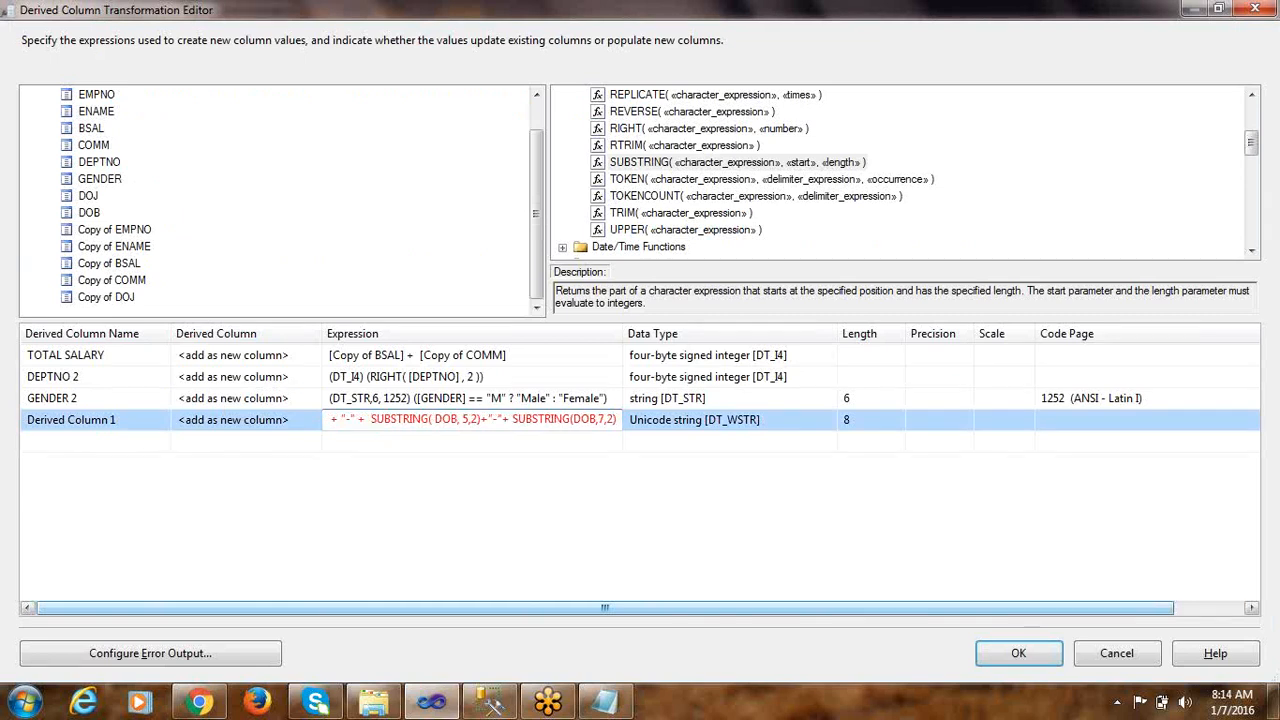
click(570, 444)
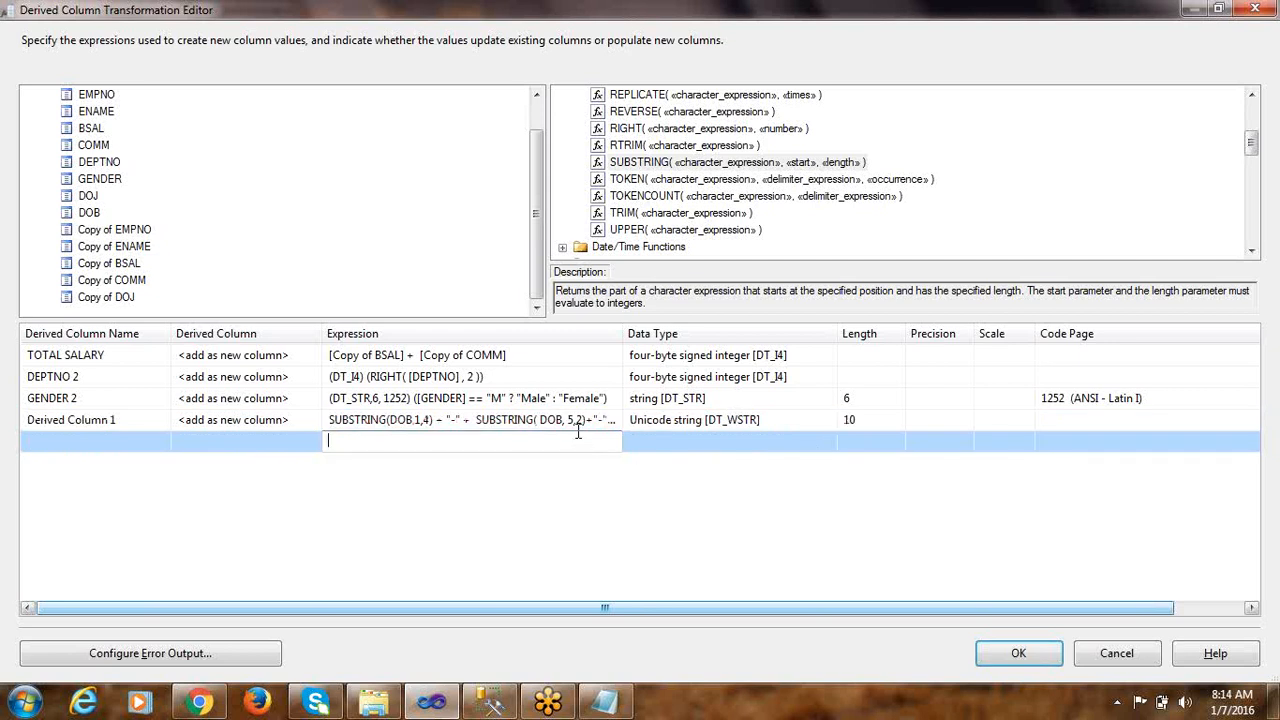
Review the DOB expression's data type and check the DOB column's type in the EMP_FIXED table definition in SQL Server Management Studio
click(688, 424)
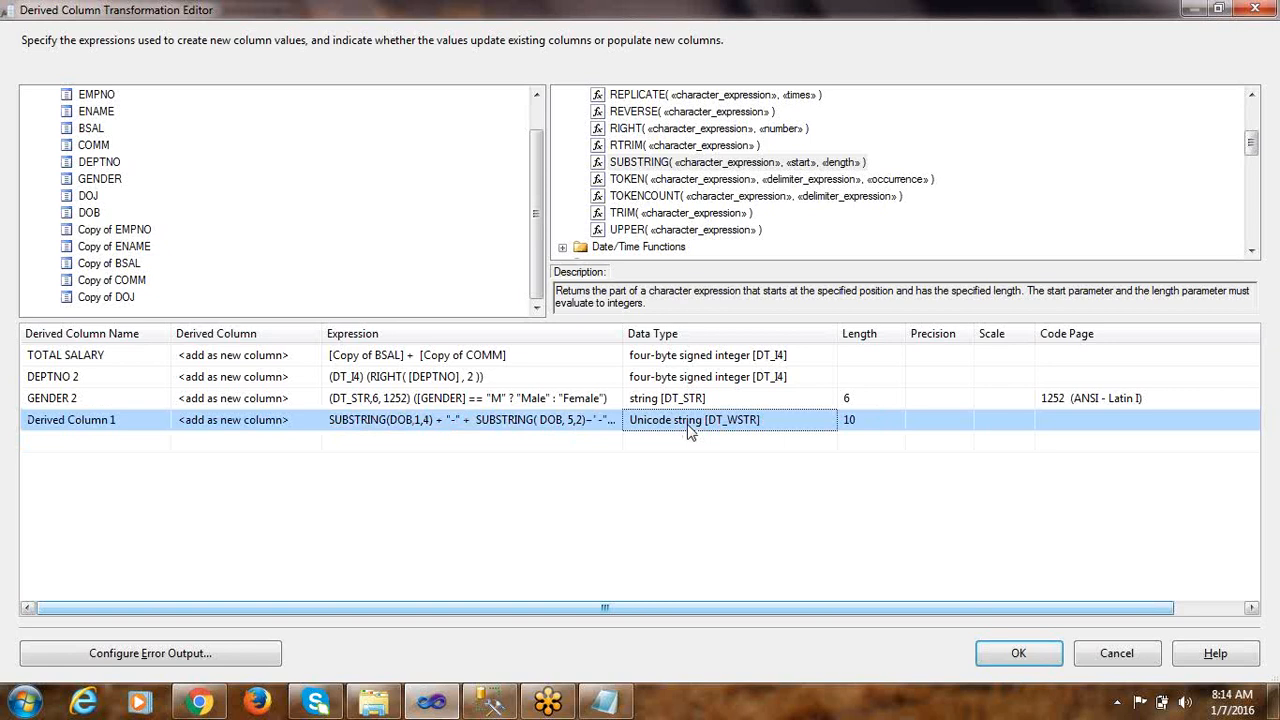
click(378, 422)
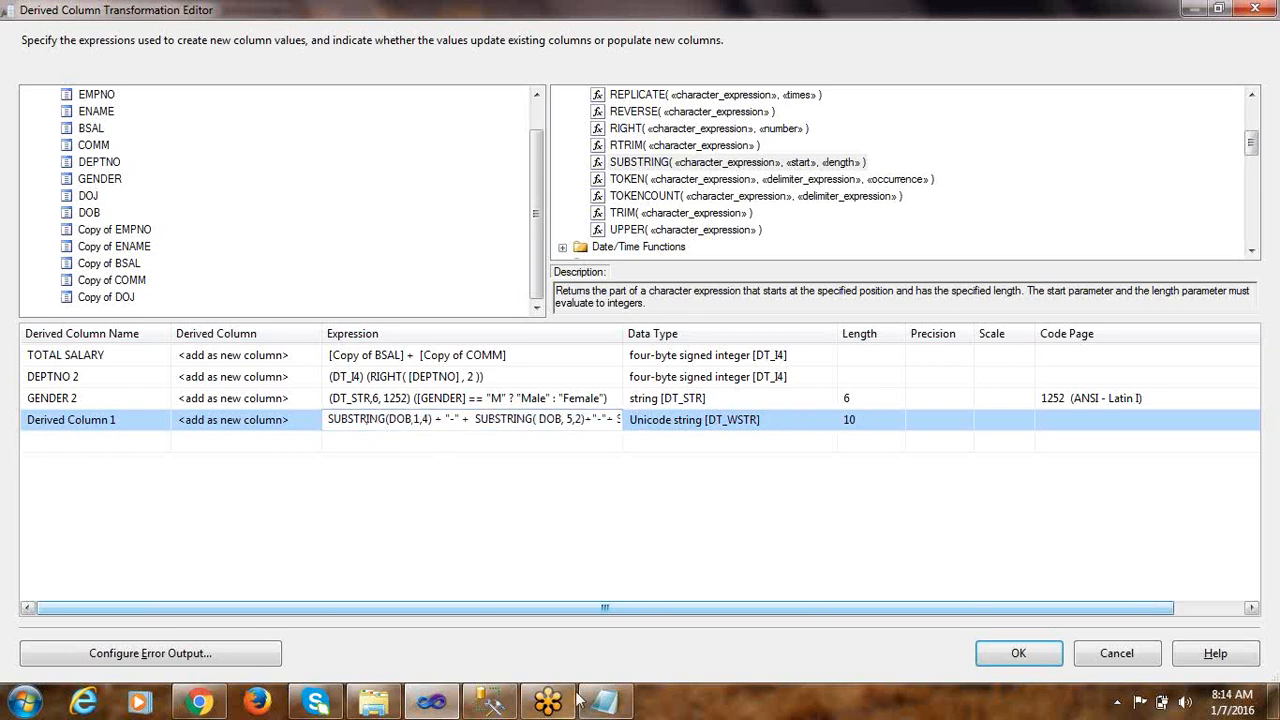
click(489, 703)
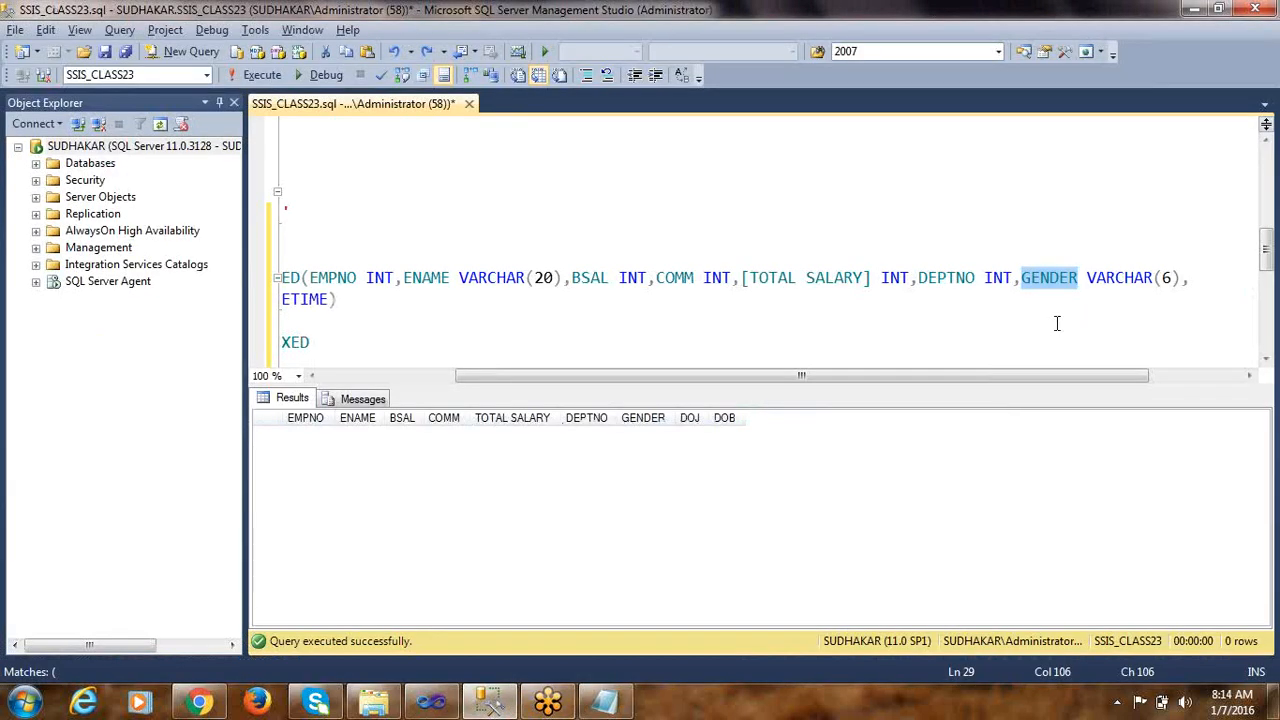
drag(1040, 376, 666, 376)
double_click(457, 300)
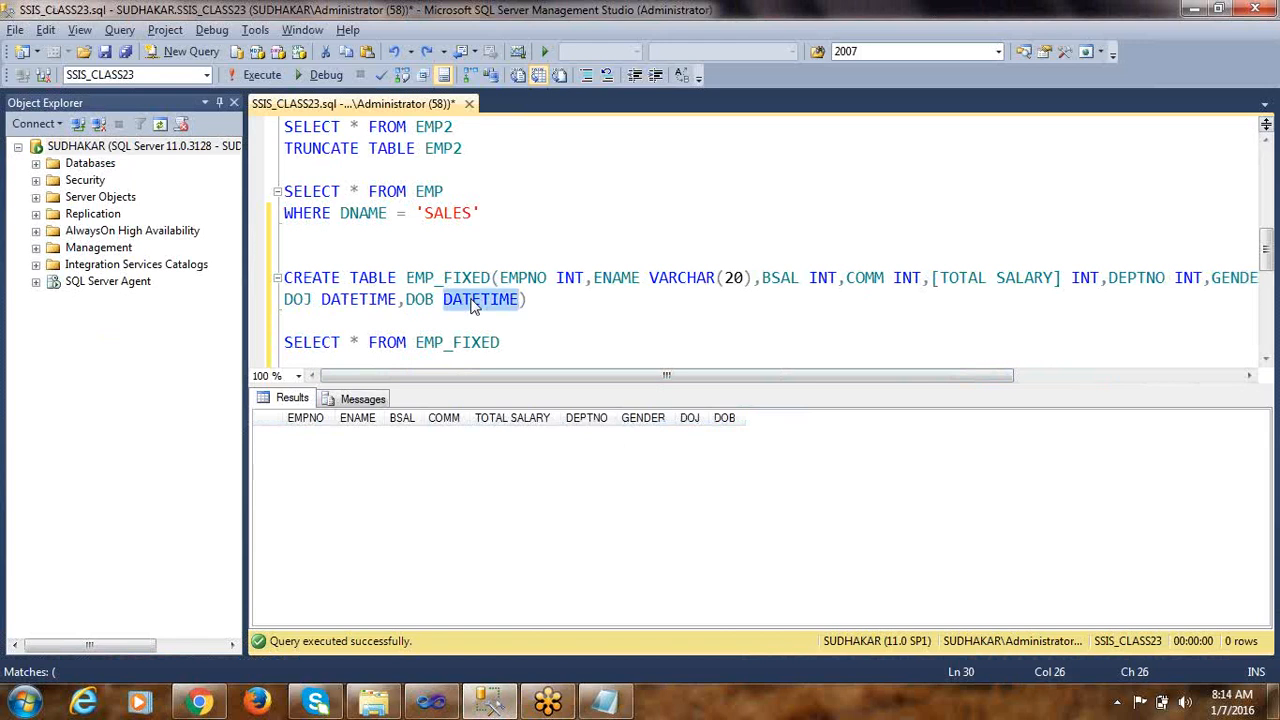
Return to the Derived Column Transformation Editor and enclose the whole DOB expression in parentheses
key(alt+Tab)
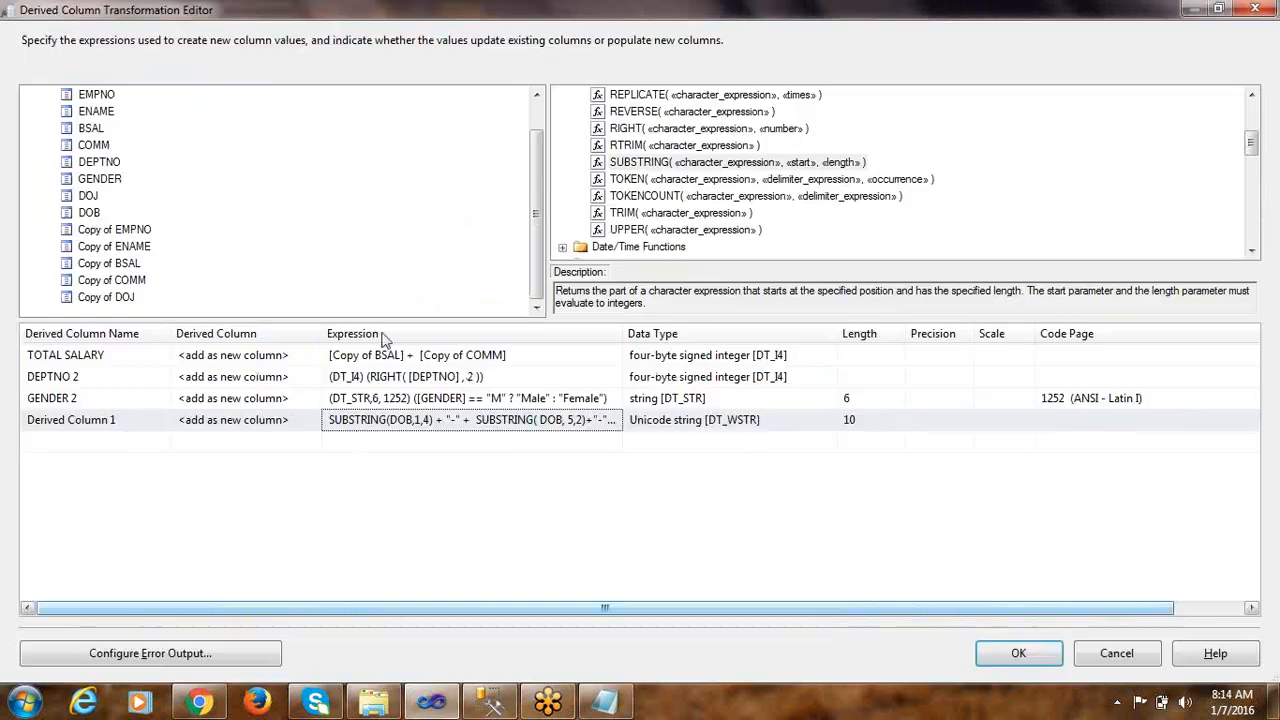
click(345, 421)
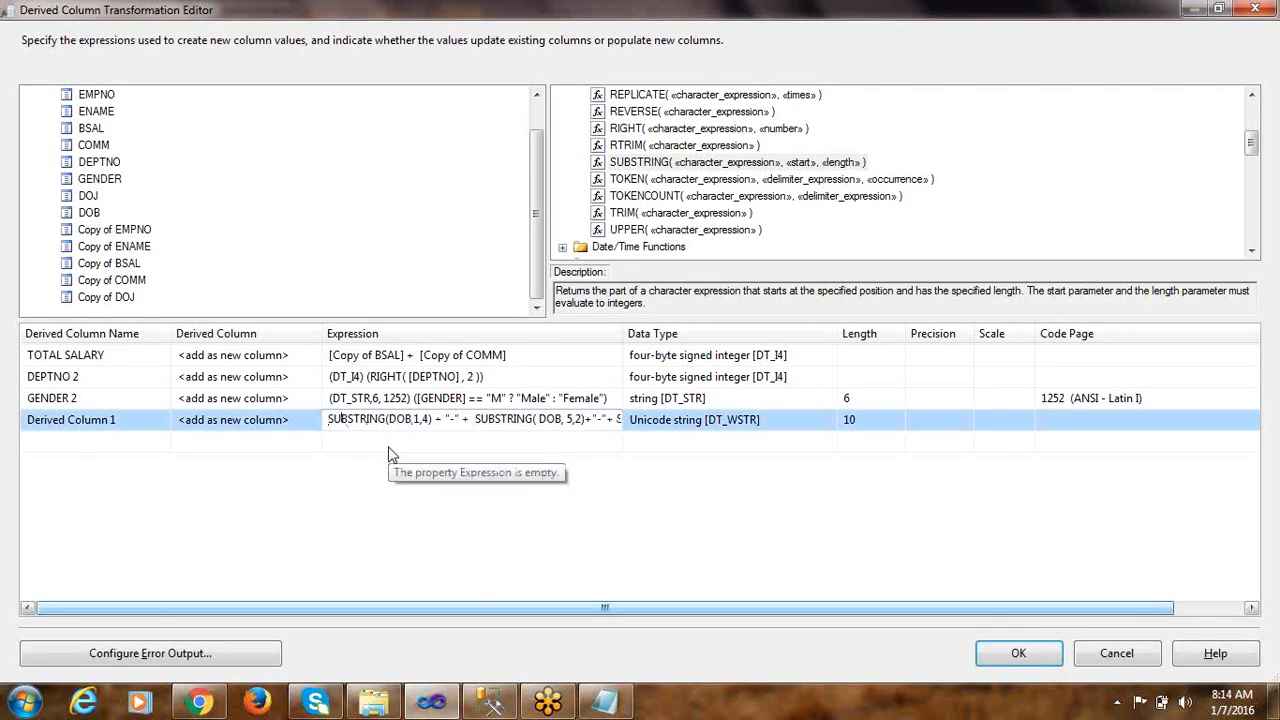
text(()
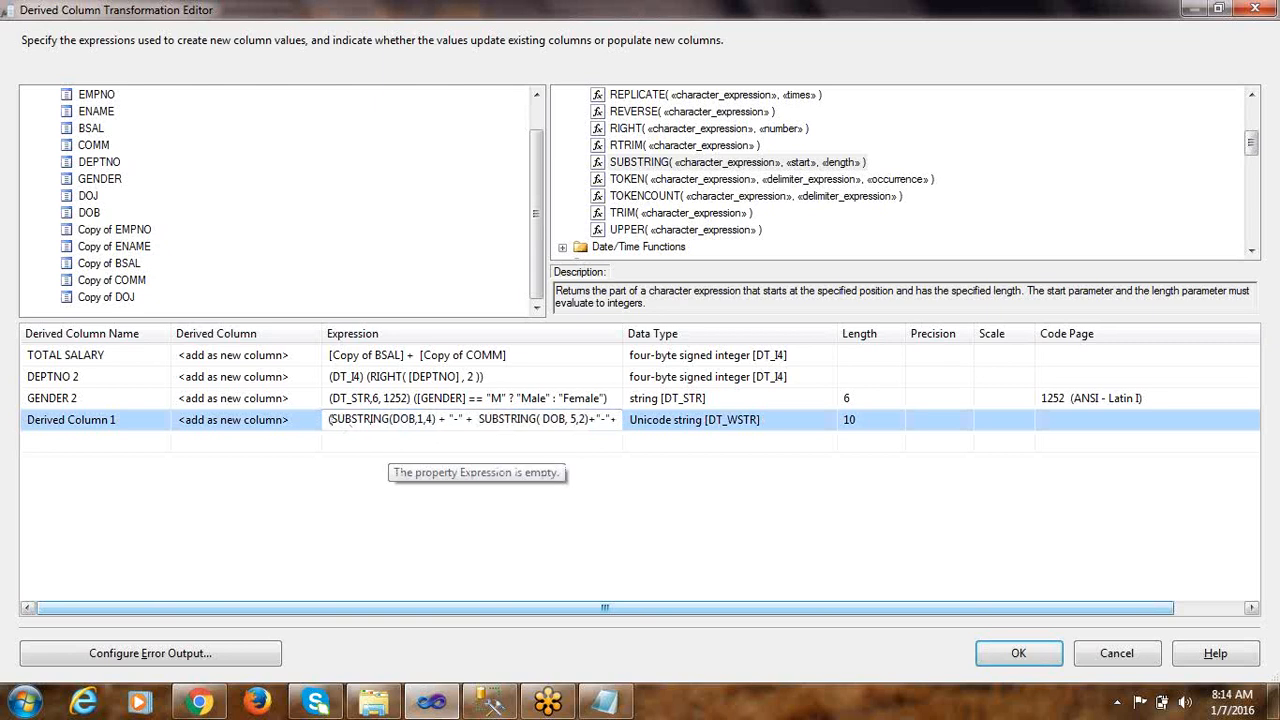
key(End)
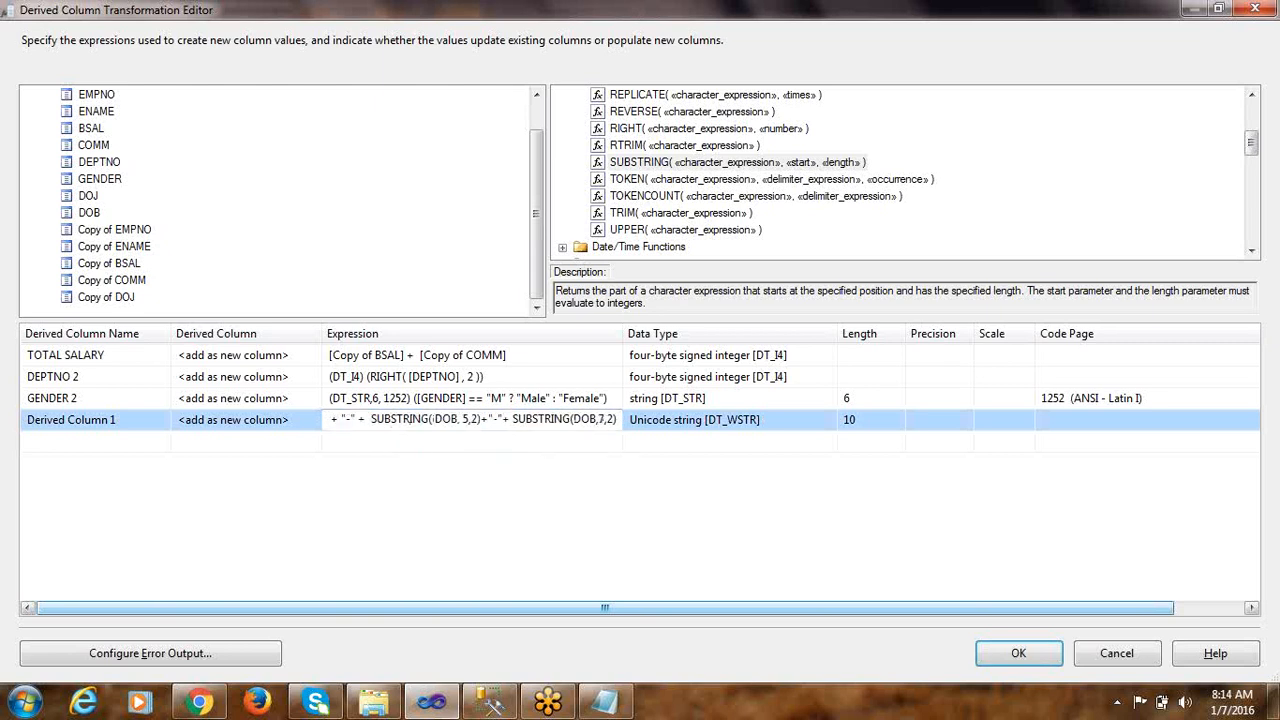
text())
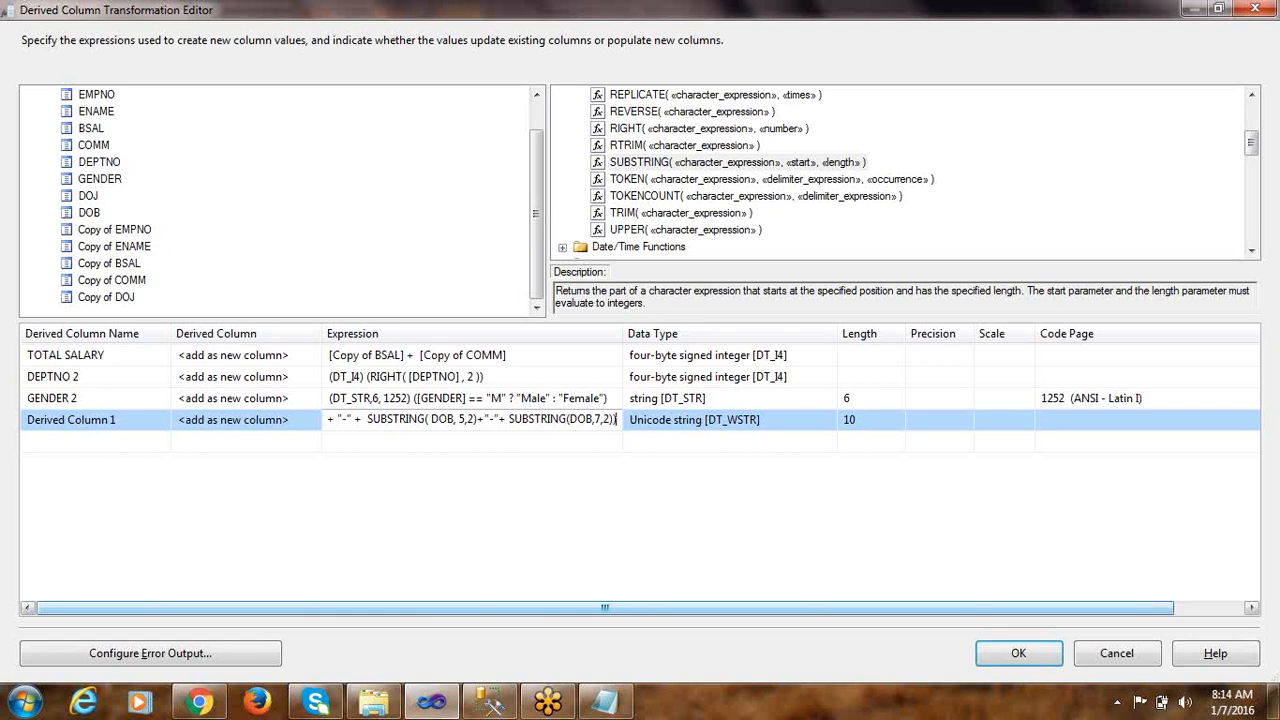
key(Home)
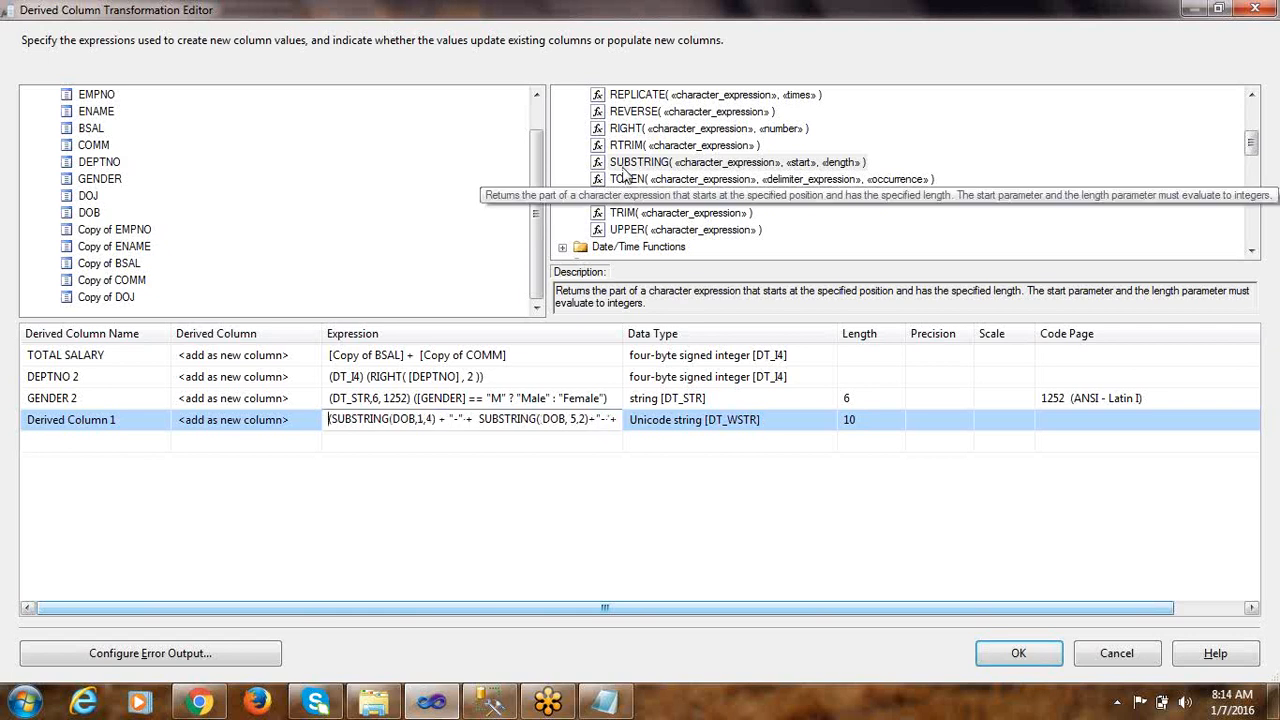
Prefix the parenthesized DOB expression with a DT_DBTIMESTAMP cast and commit it
click(680, 179)
scroll(652, 203, down, 2)
scroll(652, 205, down, 8)
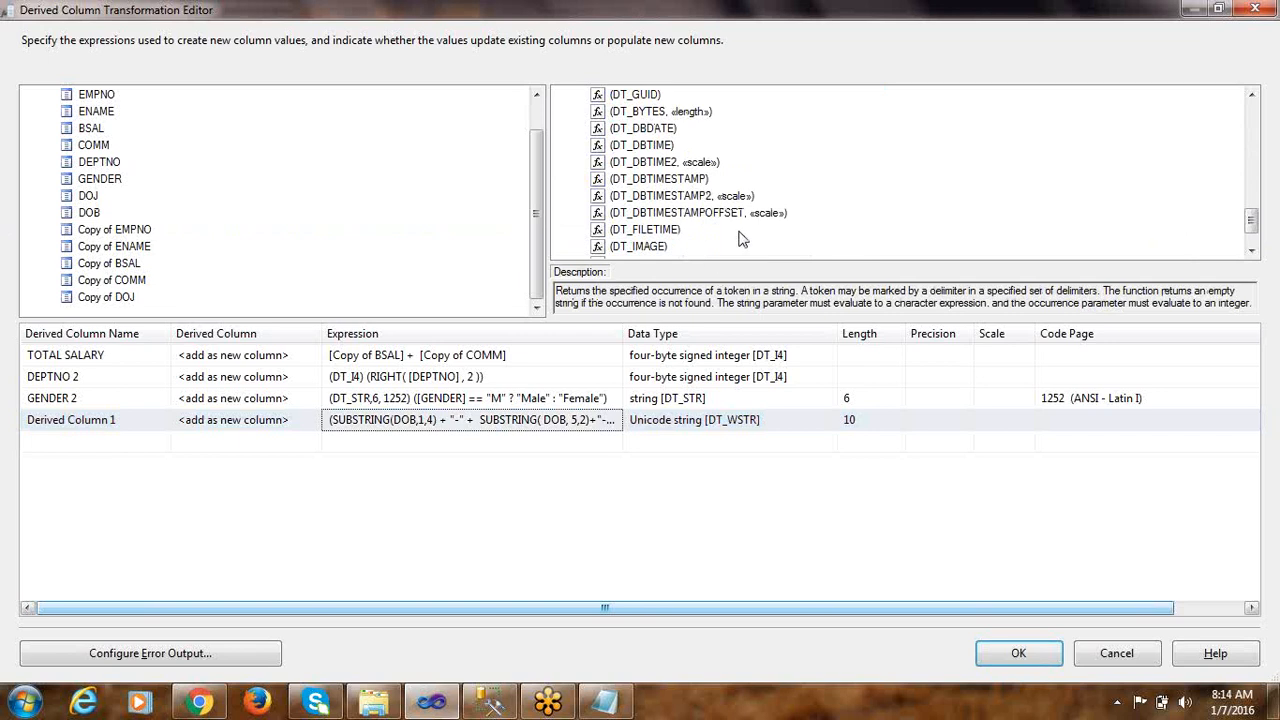
click(668, 181)
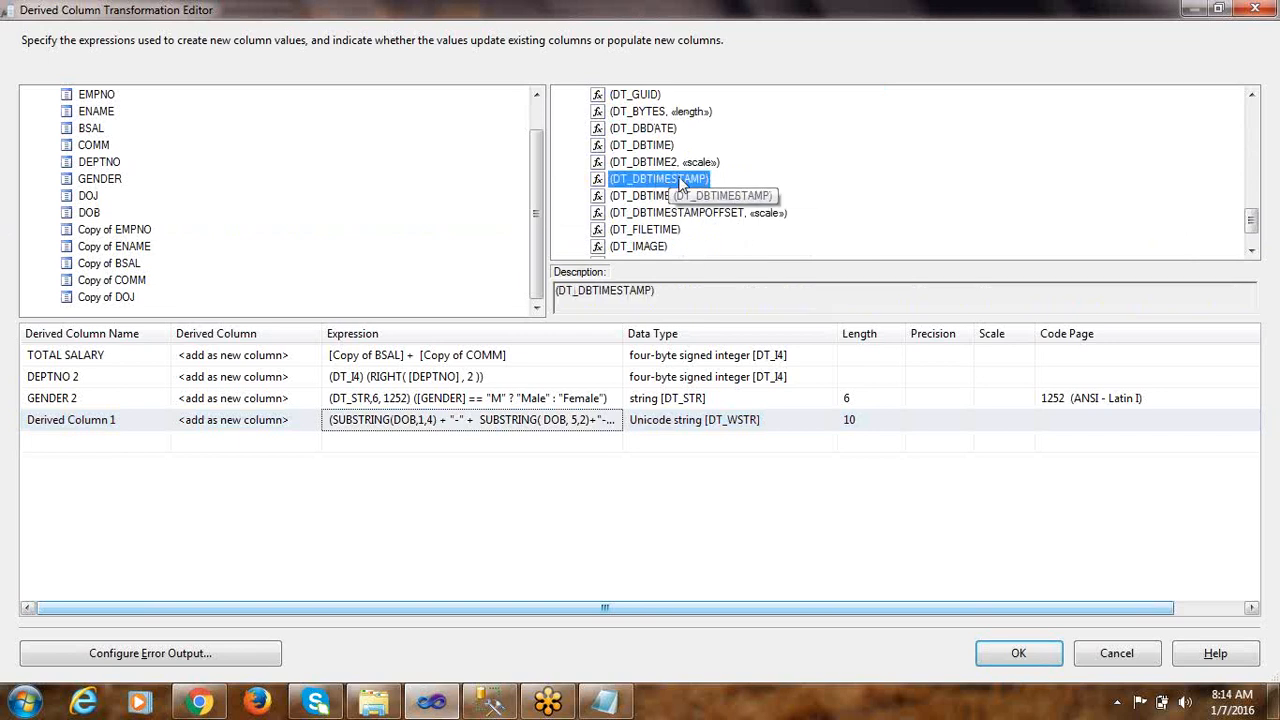
drag(680, 183, 325, 421)
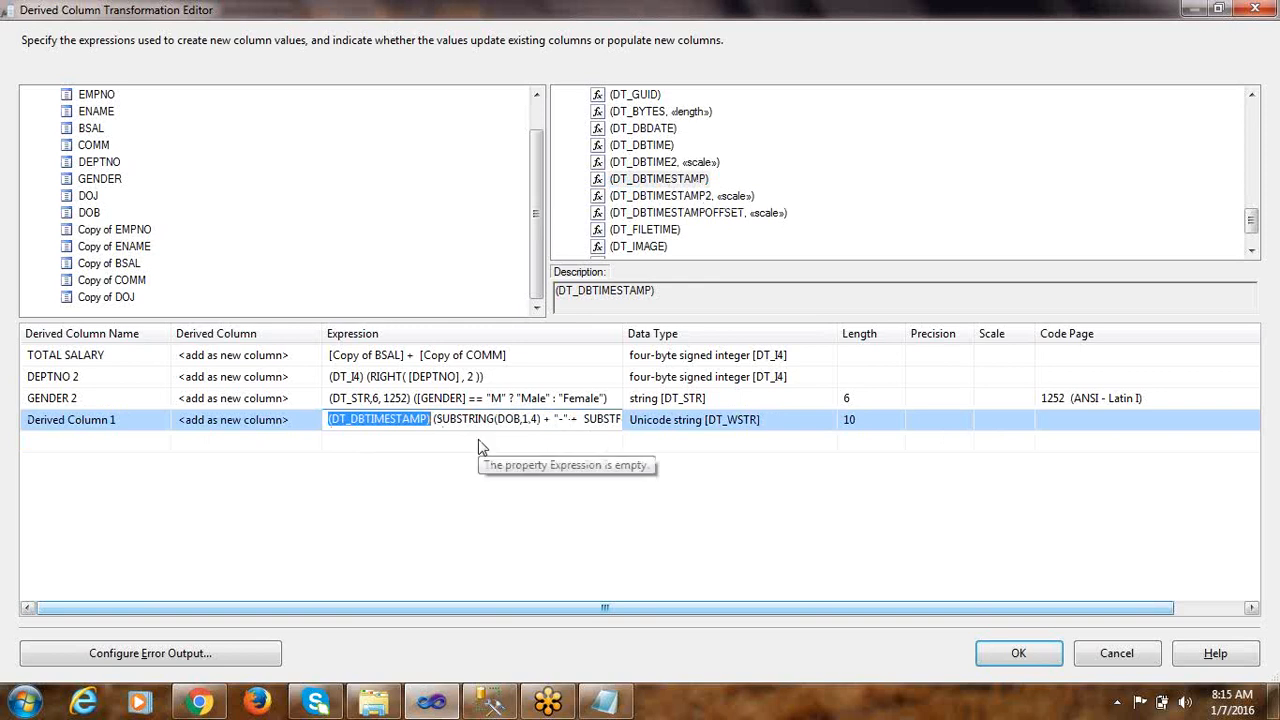
click(660, 451)
click(692, 426)
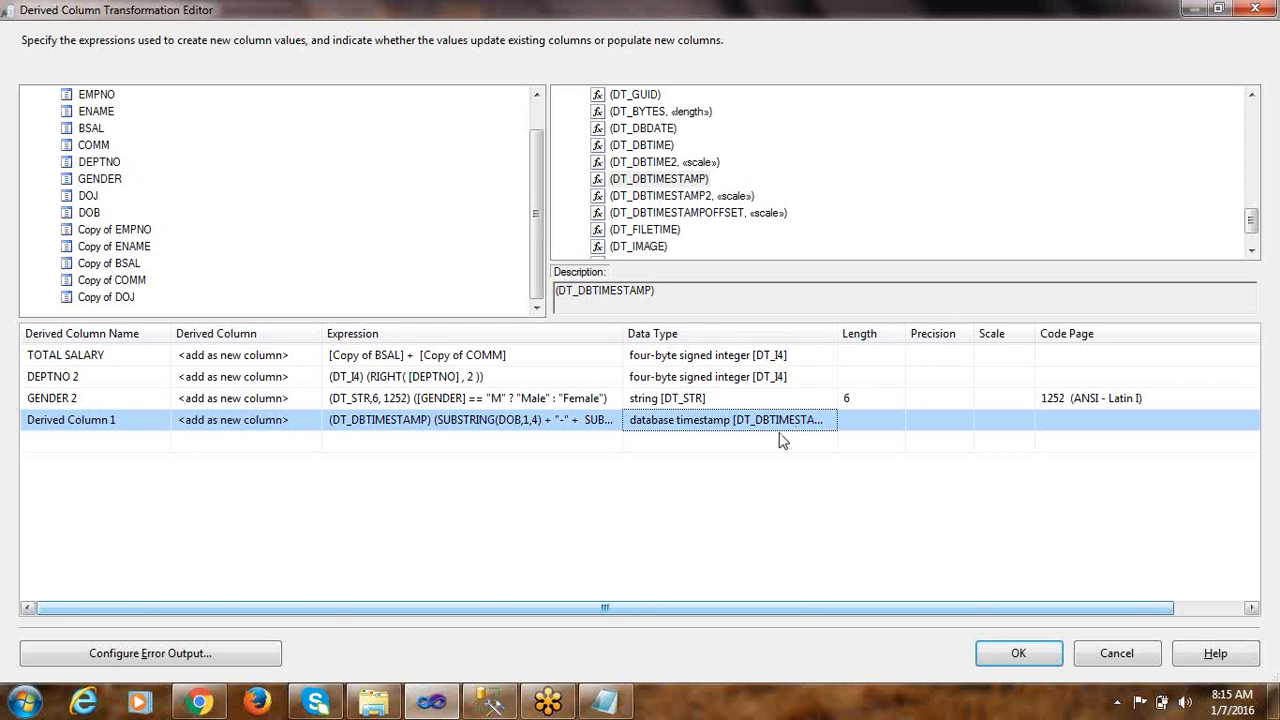
Rename the derived column holding the DOB expression as DOB 2
click(121, 419)
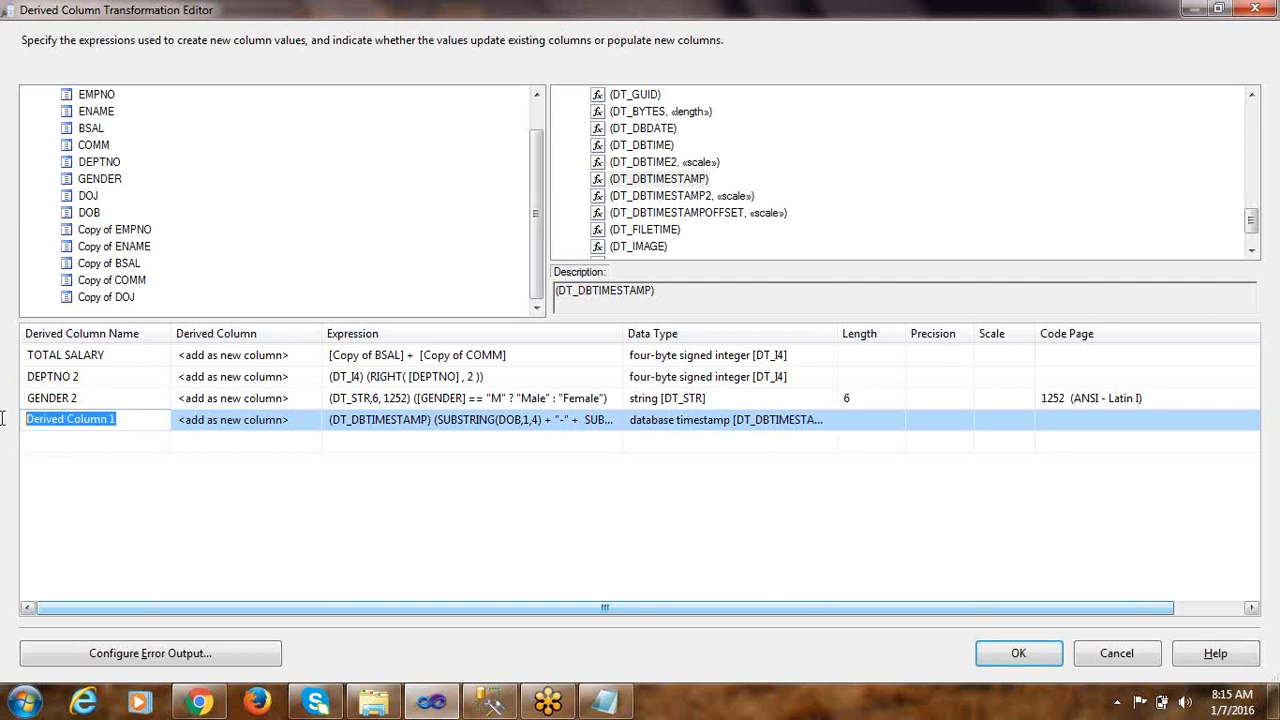
text(DOB)
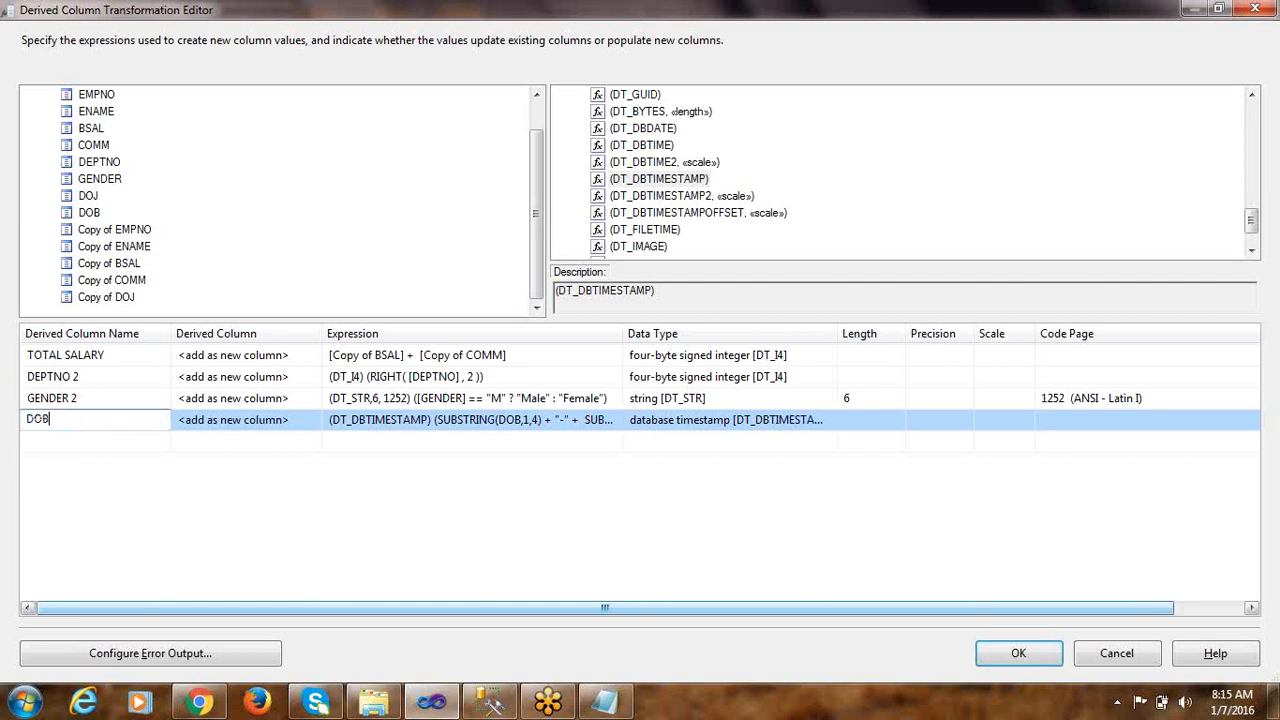
text( 2)
key(Return)
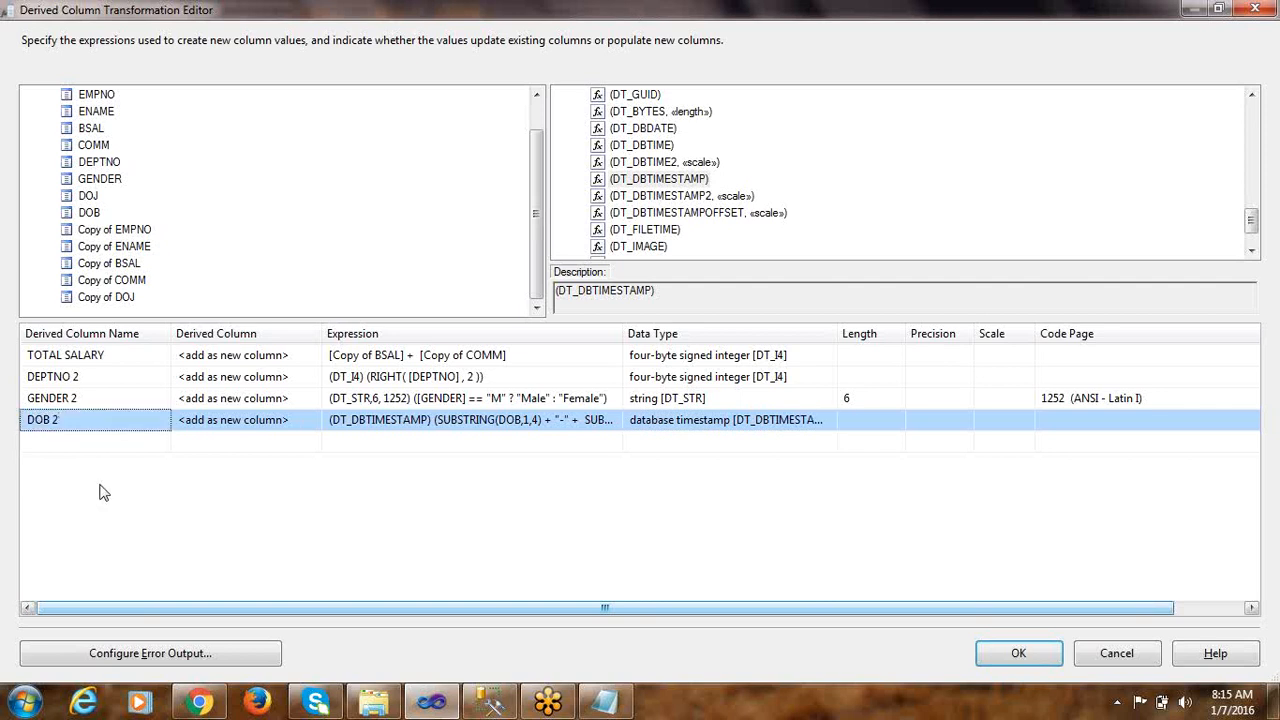
Check the four conversion rules in Notepad against the full derived column expressions, and accept the Derived Column transformation
click(604, 701)
click(182, 347)
drag(451, 381, 4, 178)
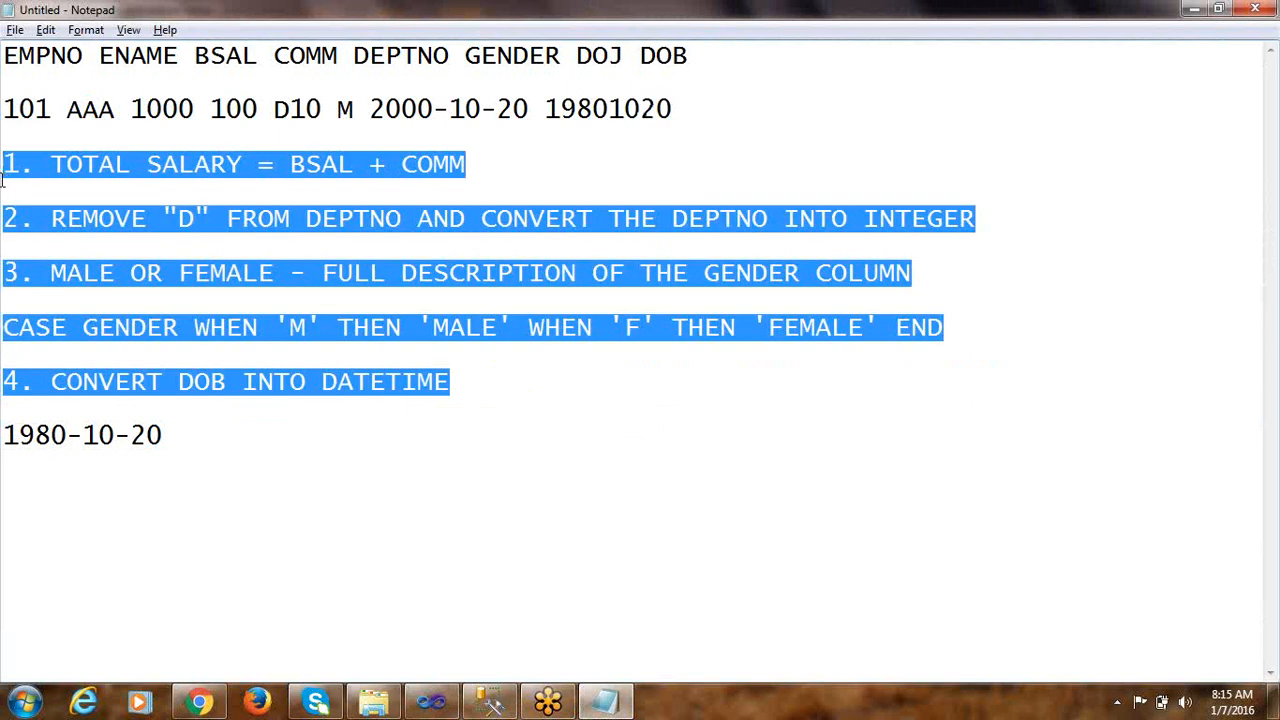
key(alt+Tab)
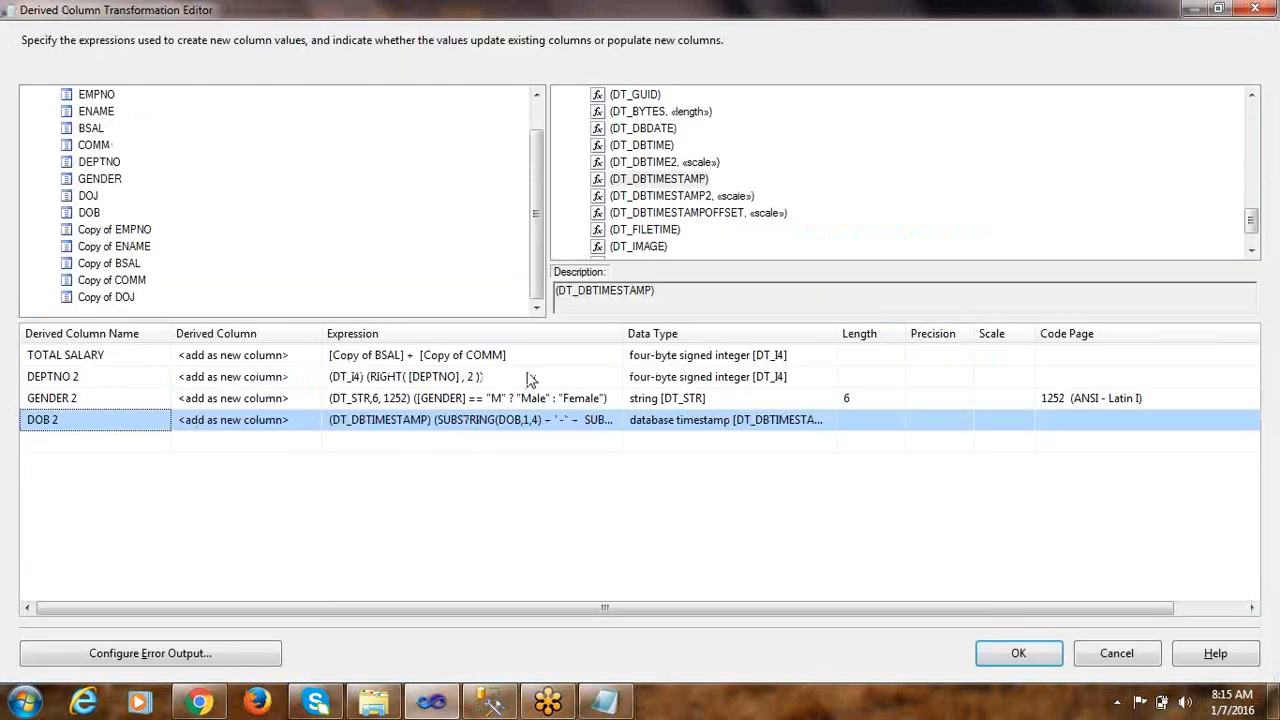
drag(623, 336, 858, 343)
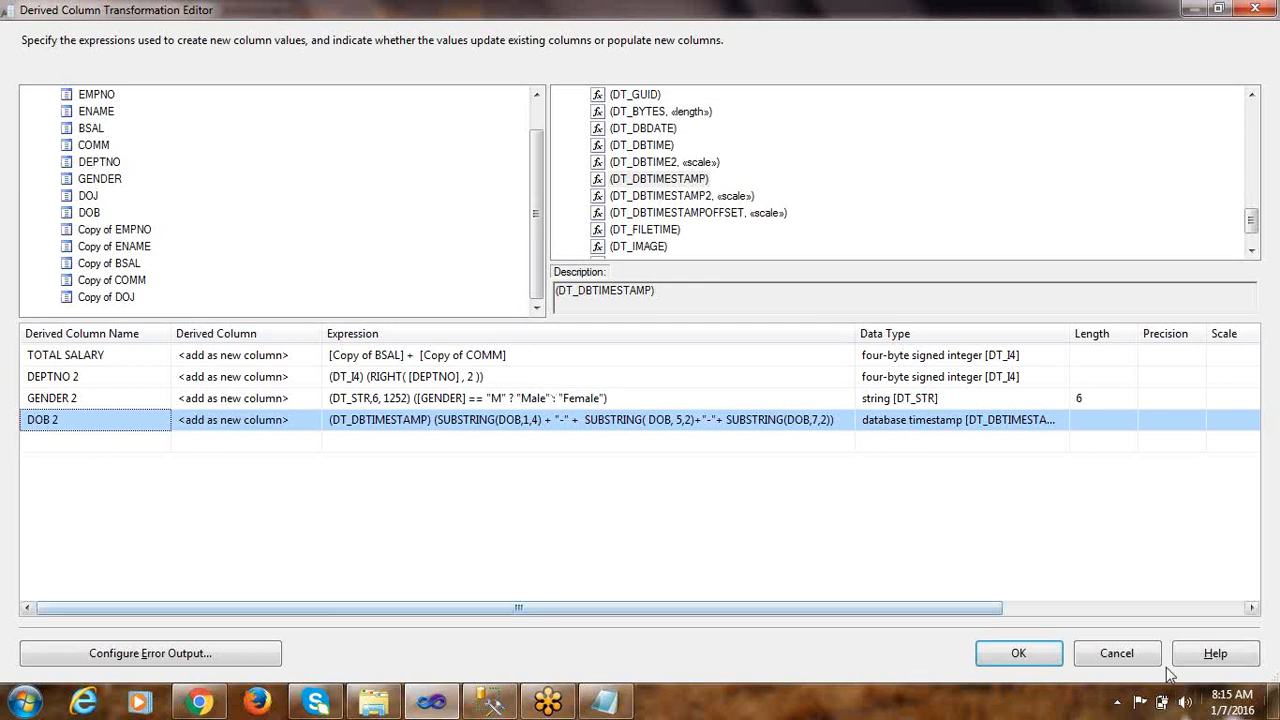
click(1020, 654)
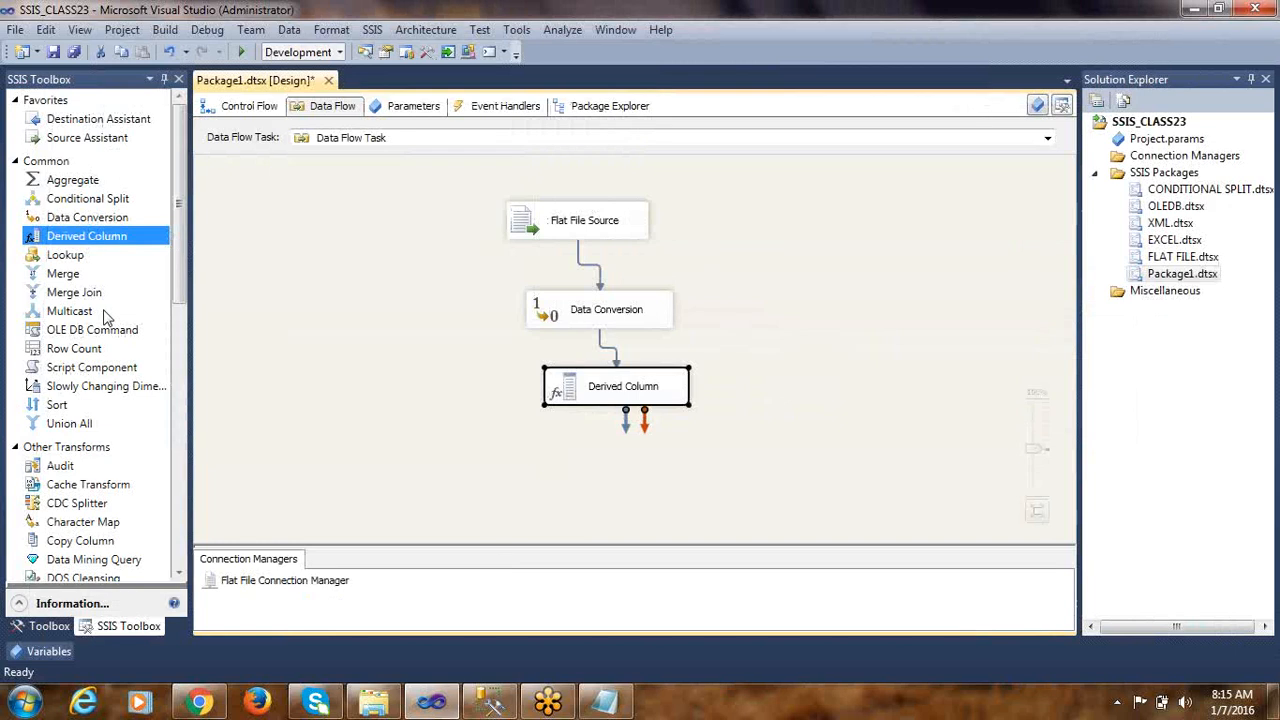
Add an OLE DB Destination below the Derived Column transformation and connect the transformation's regular output to it
drag(180, 300, 178, 572)
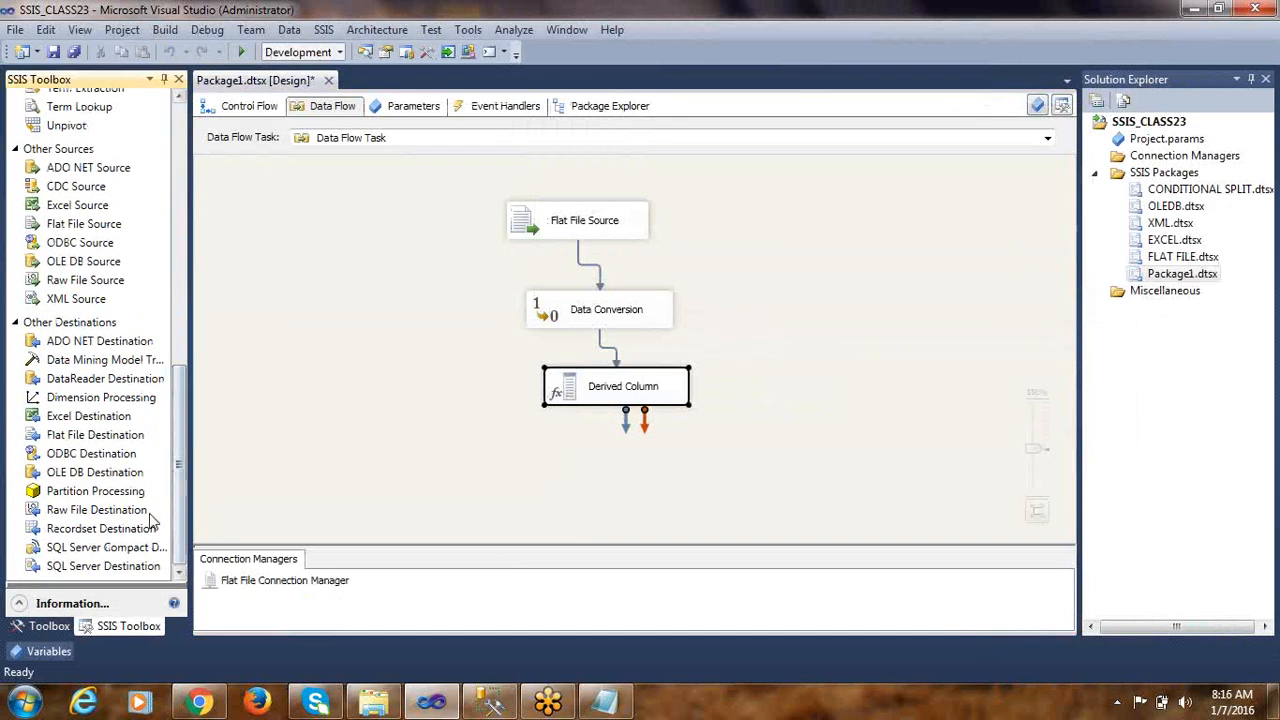
drag(108, 472, 599, 477)
click(600, 392)
drag(625, 412, 614, 470)
click(564, 466)
Open the OLE DB Destination for editing and create its connection manager from the existing SSIS_CLASS23 data connection
double_click(564, 468)
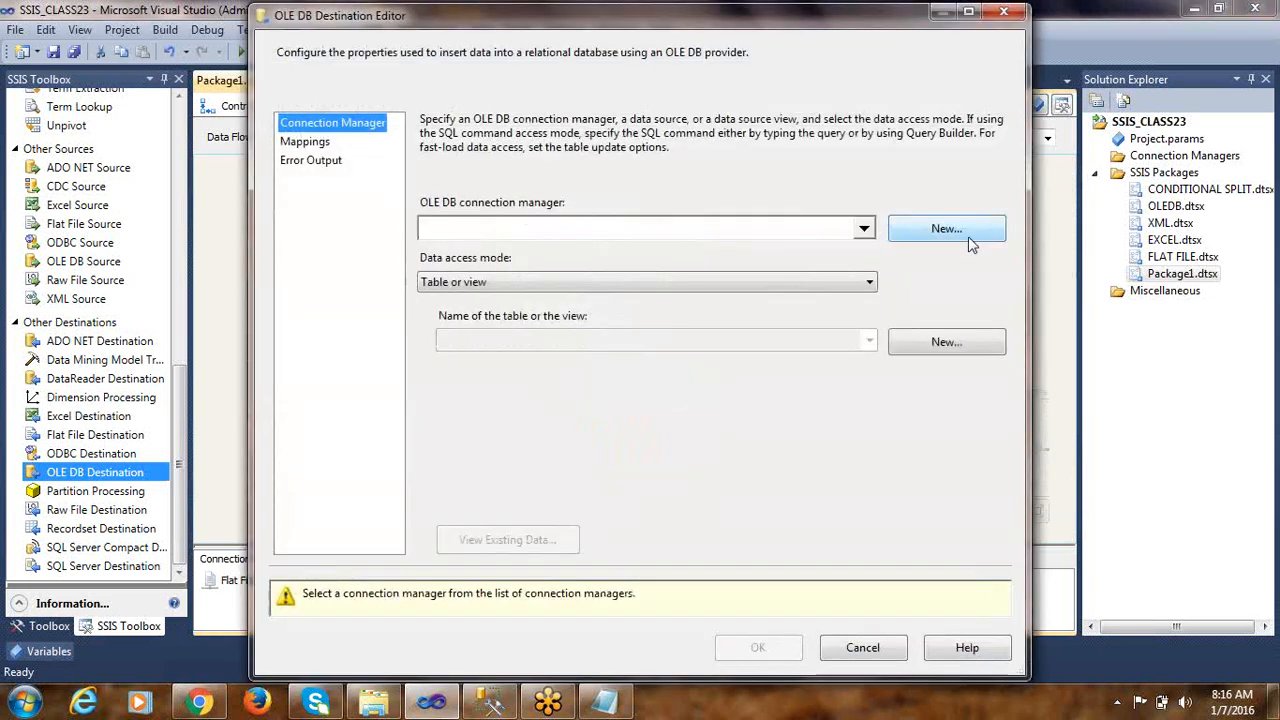
click(968, 240)
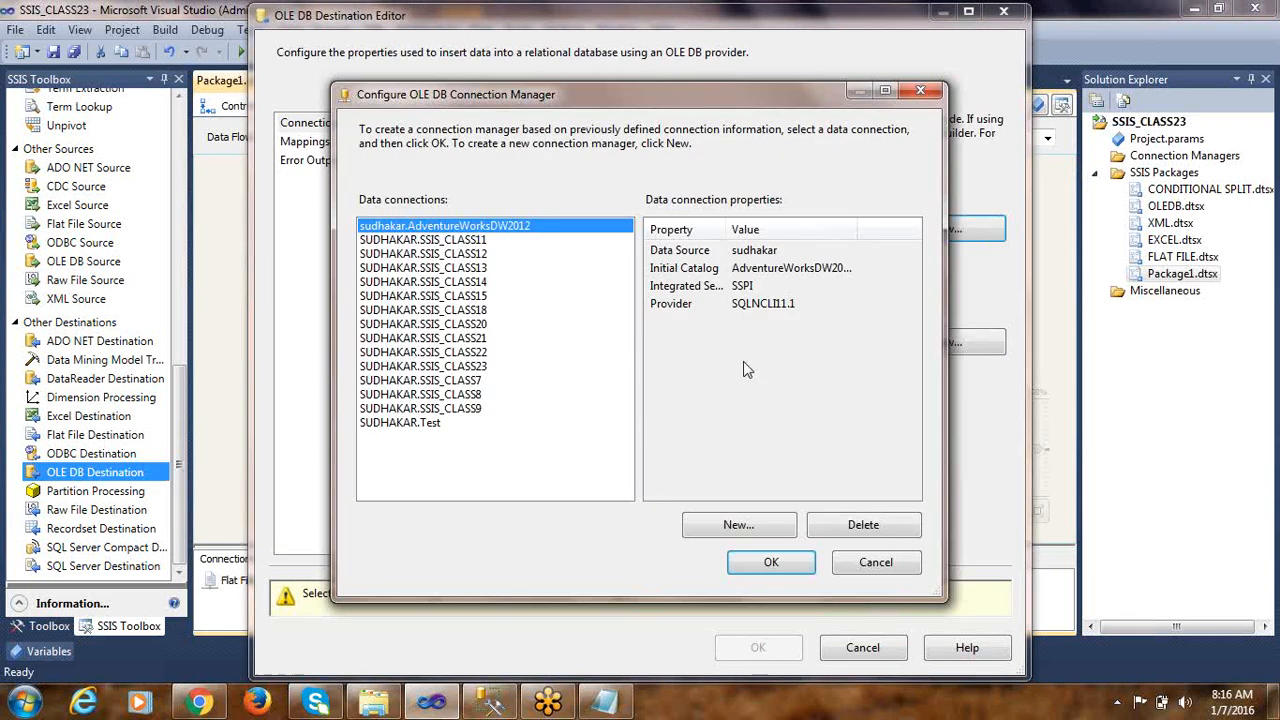
click(475, 368)
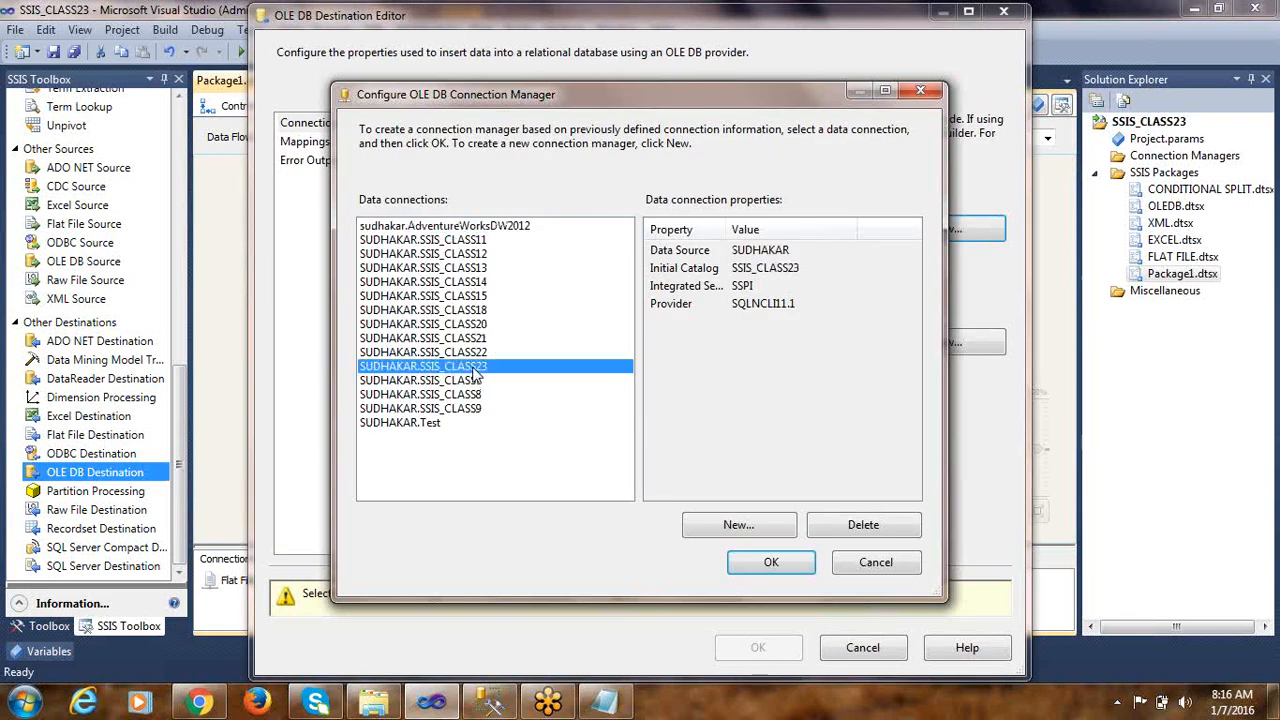
click(768, 563)
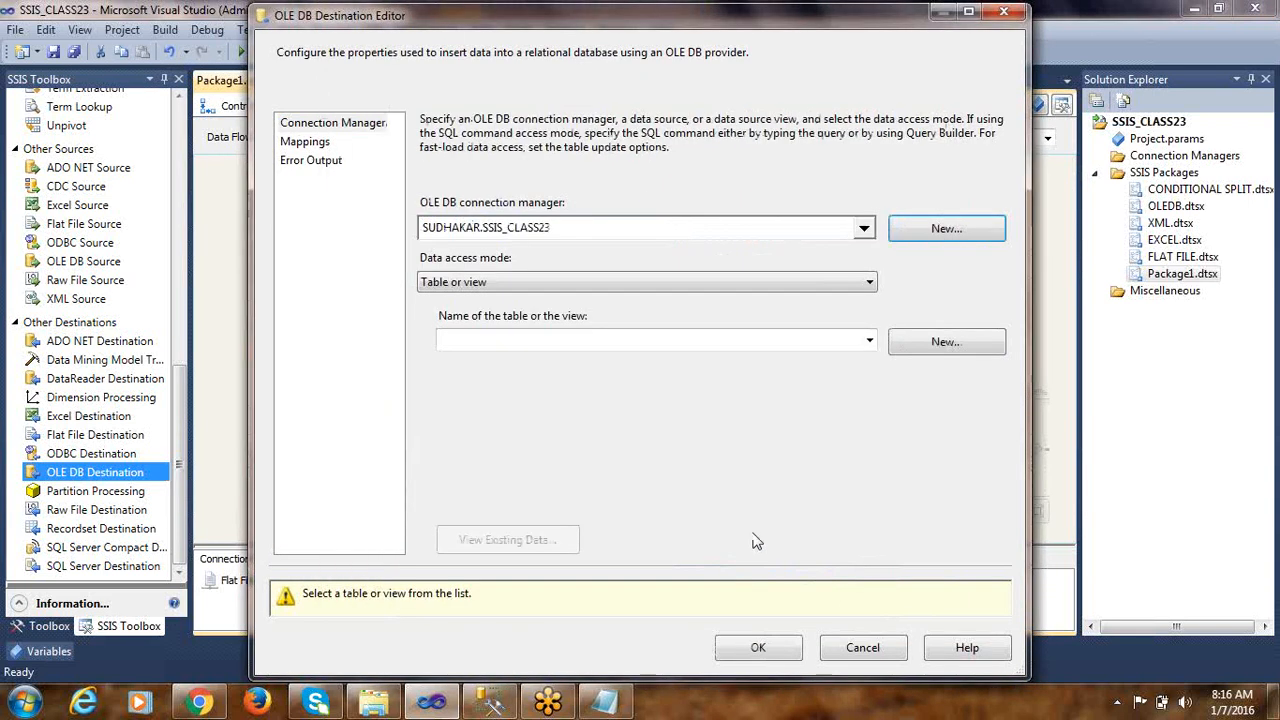
Set the destination's data access mode to Table or view - fast load and its table to [dbo].[EMP_FIXED]
click(484, 285)
click(463, 318)
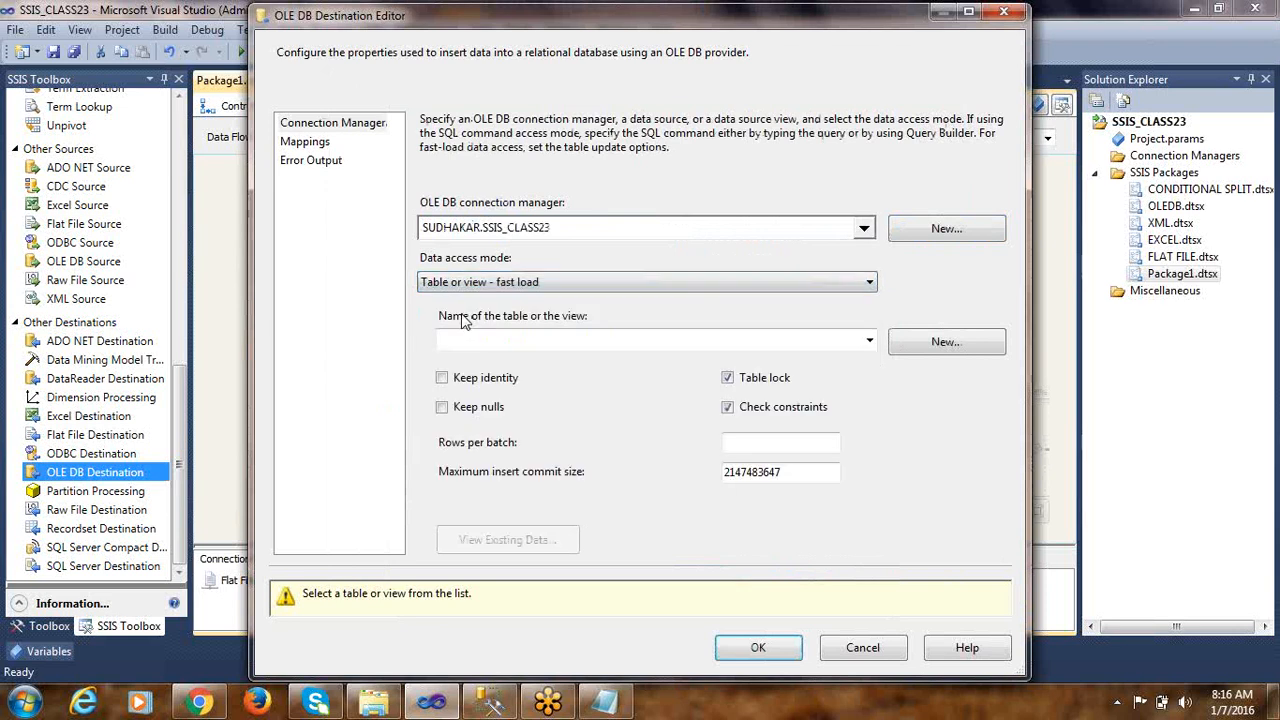
click(869, 341)
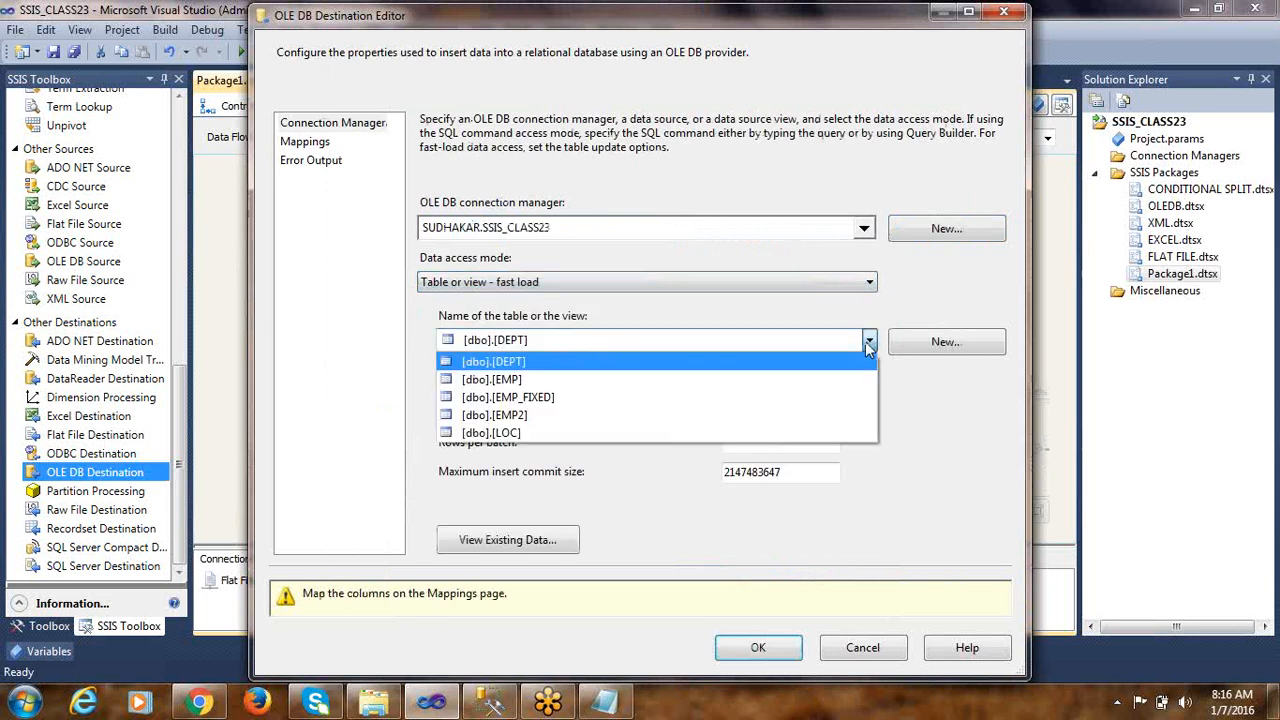
click(515, 398)
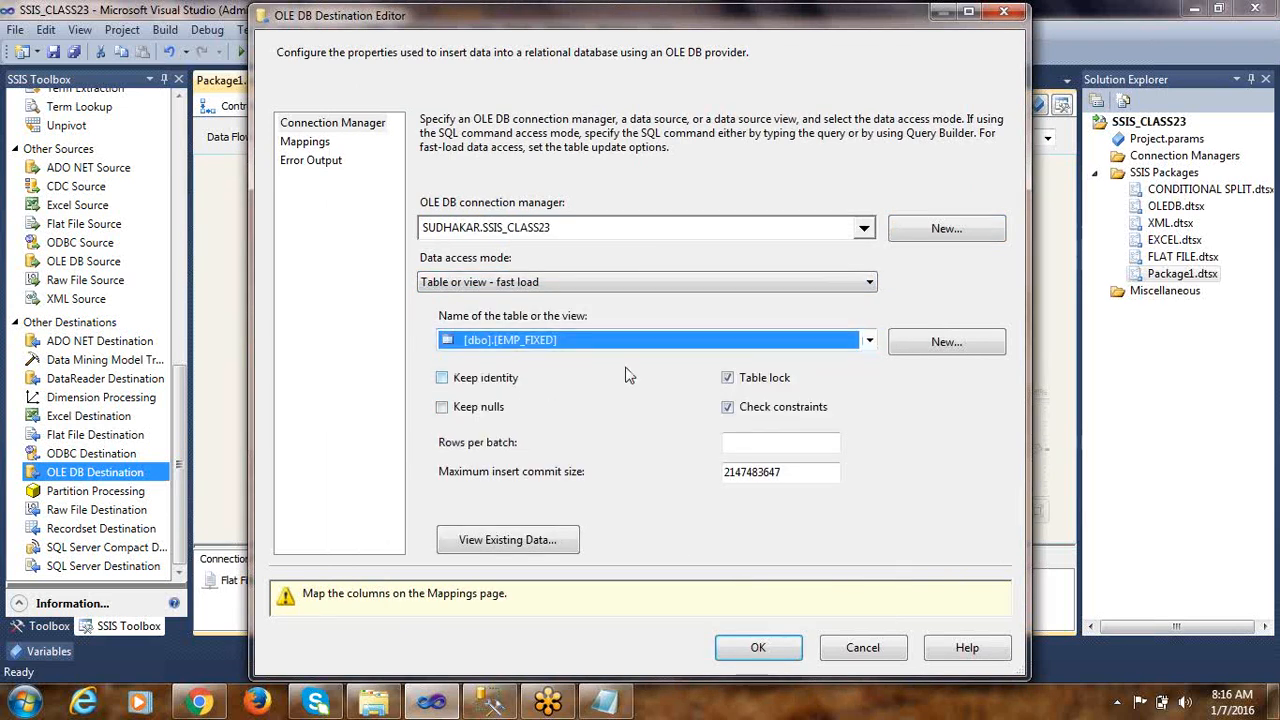
Show the destination's column mappings in a maximized editor and map Copy of EMPNO to the EMPNO destination column
click(304, 141)
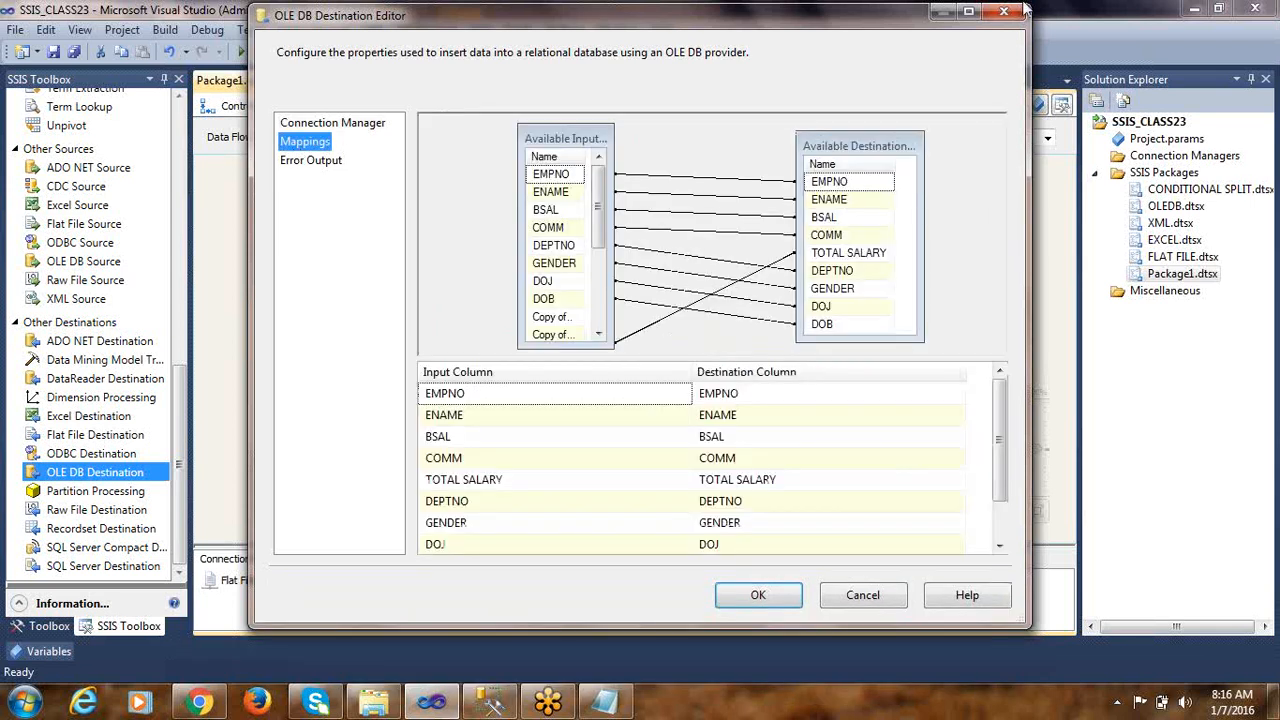
double_click(723, 18)
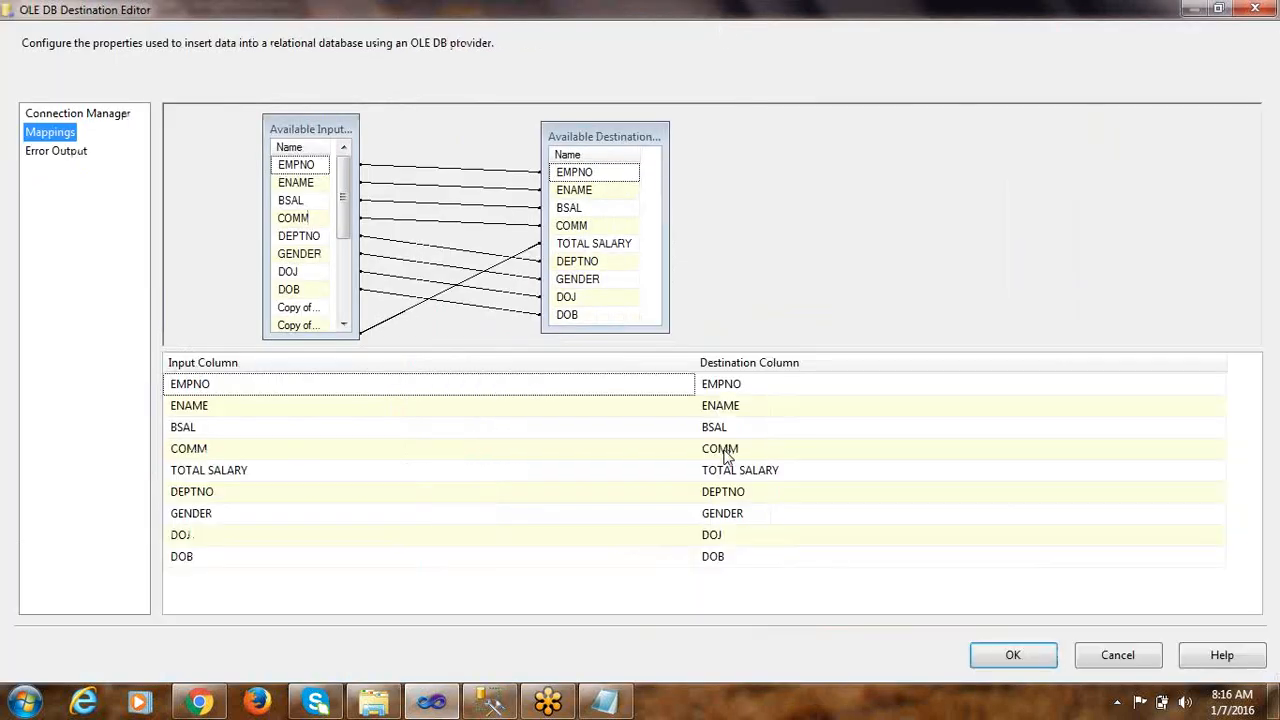
mouse_move(274, 408)
click(255, 391)
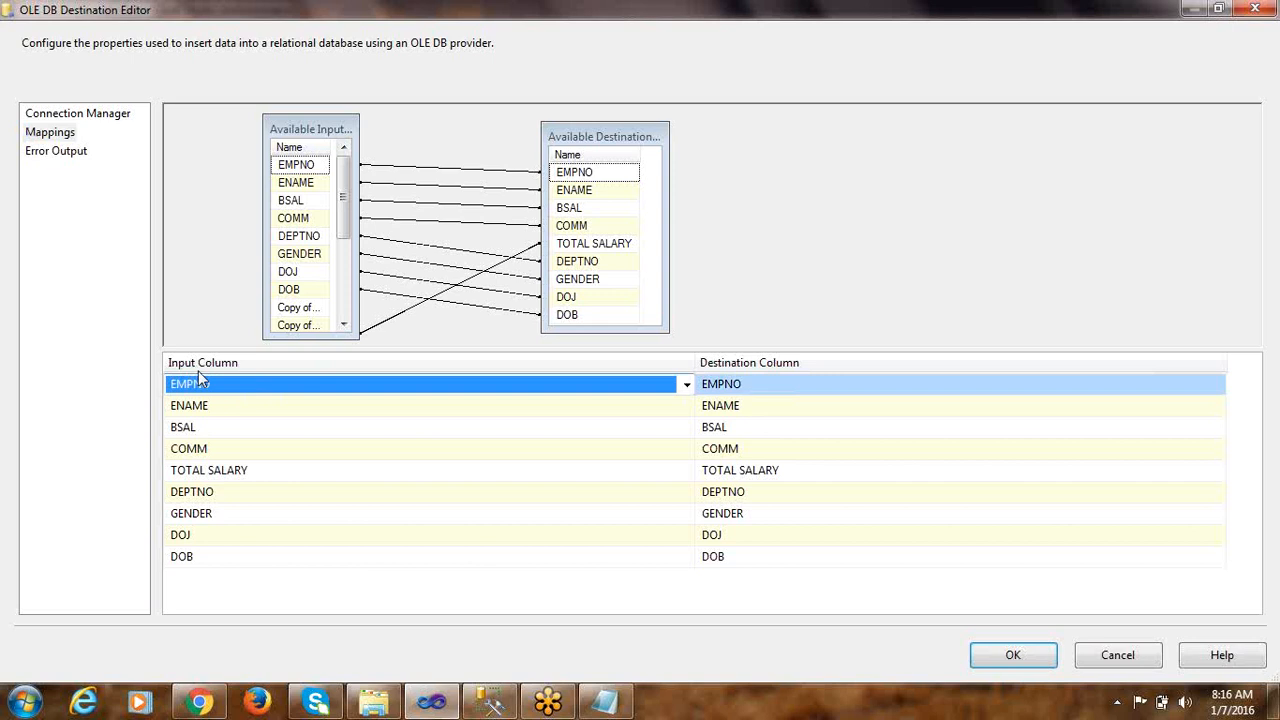
click(218, 394)
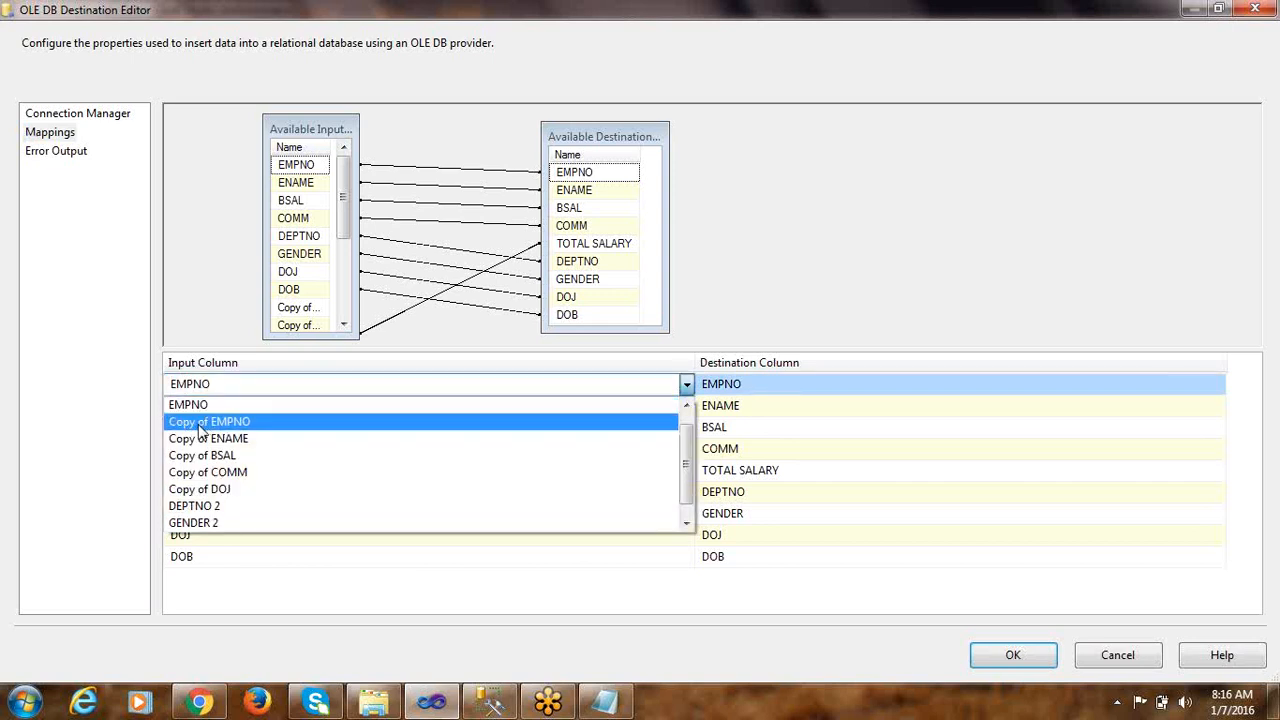
click(225, 424)
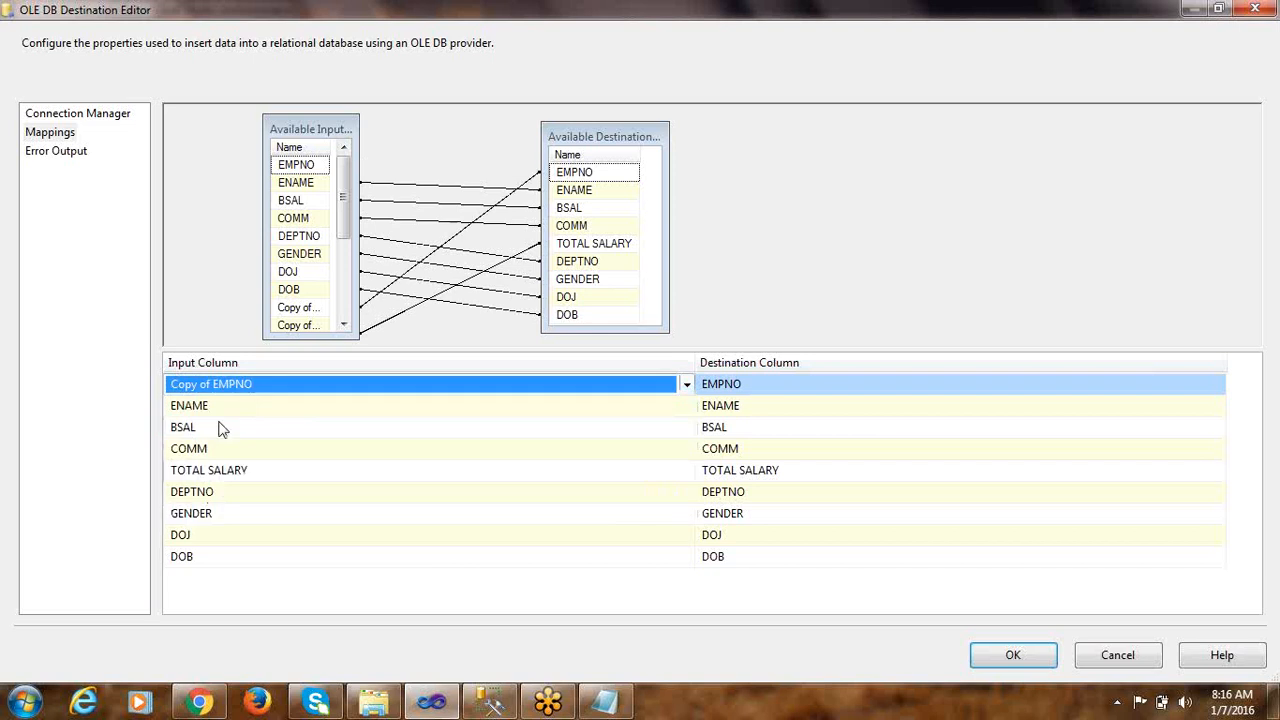
Map Copy of ENAME, Copy of BSAL and Copy of COMM to the ENAME, BSAL and COMM destination columns
click(221, 412)
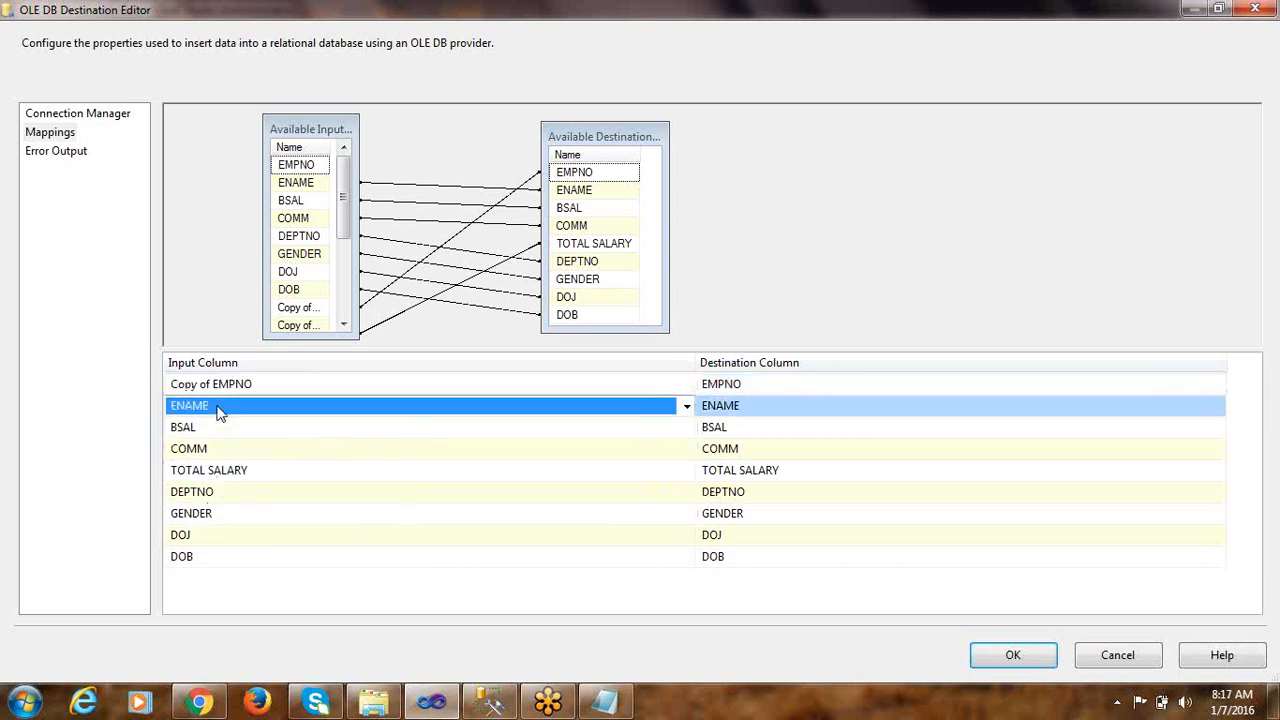
click(220, 412)
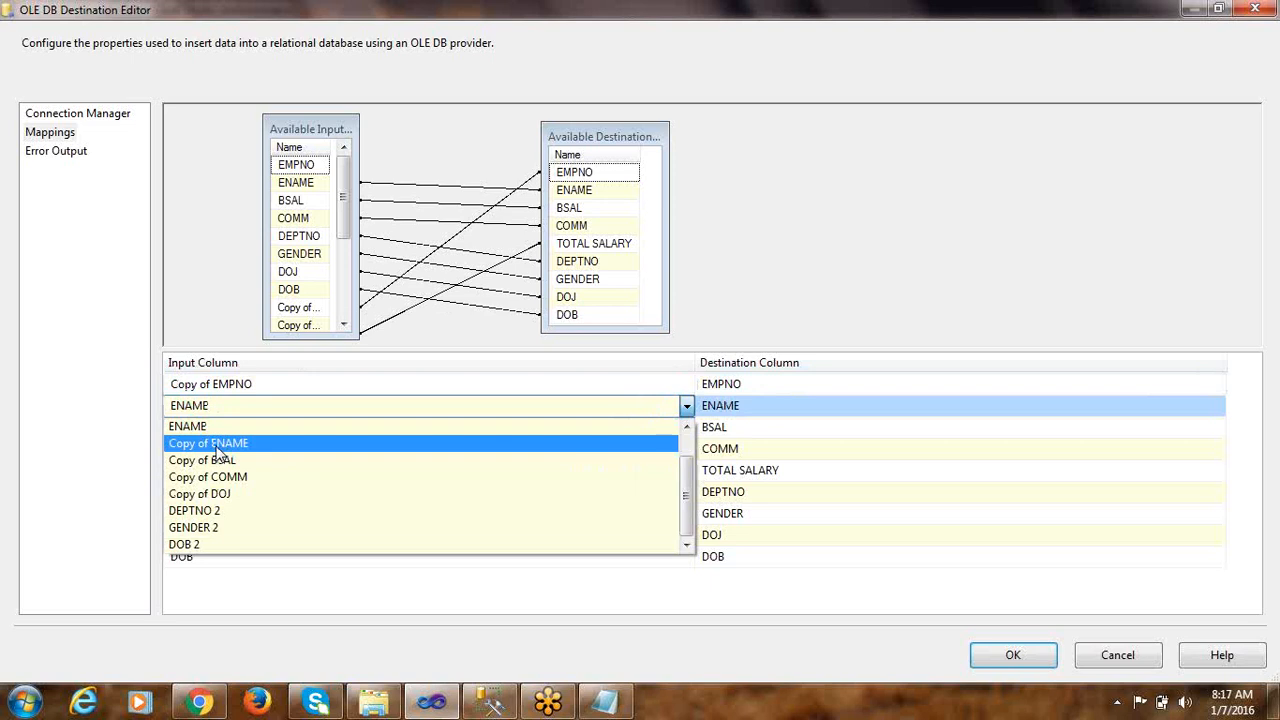
click(216, 446)
click(206, 432)
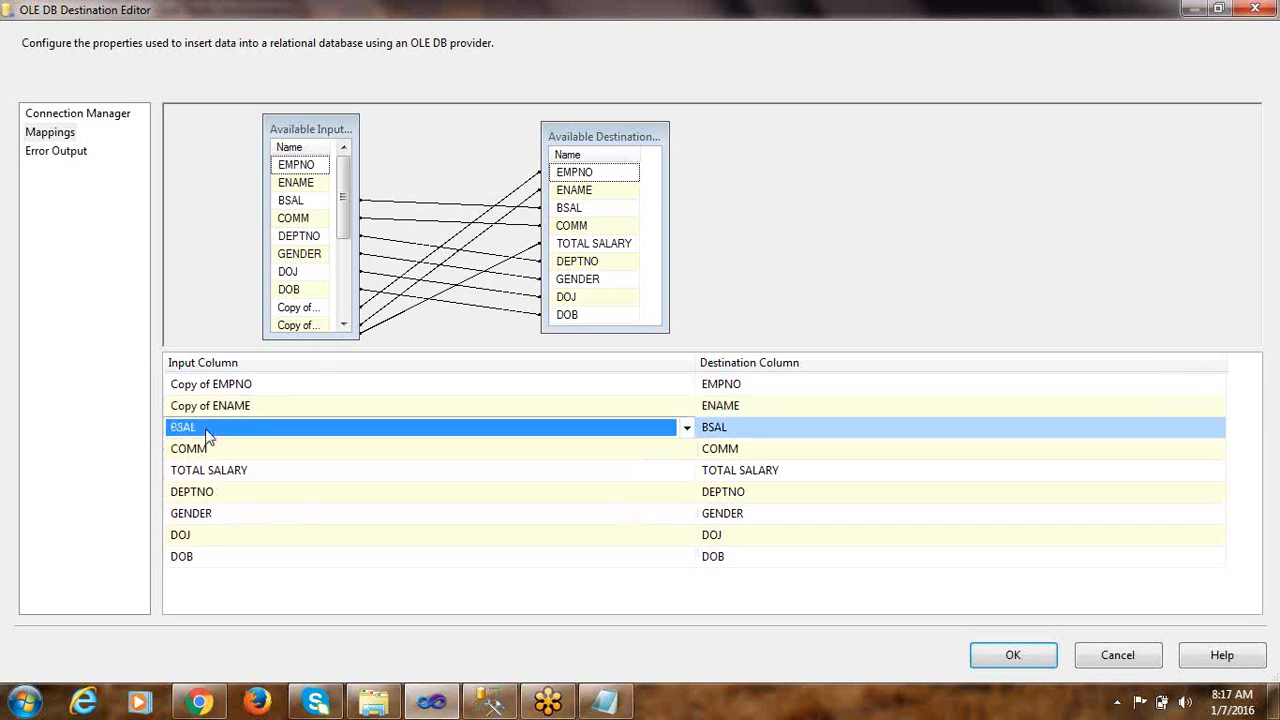
click(206, 432)
click(222, 481)
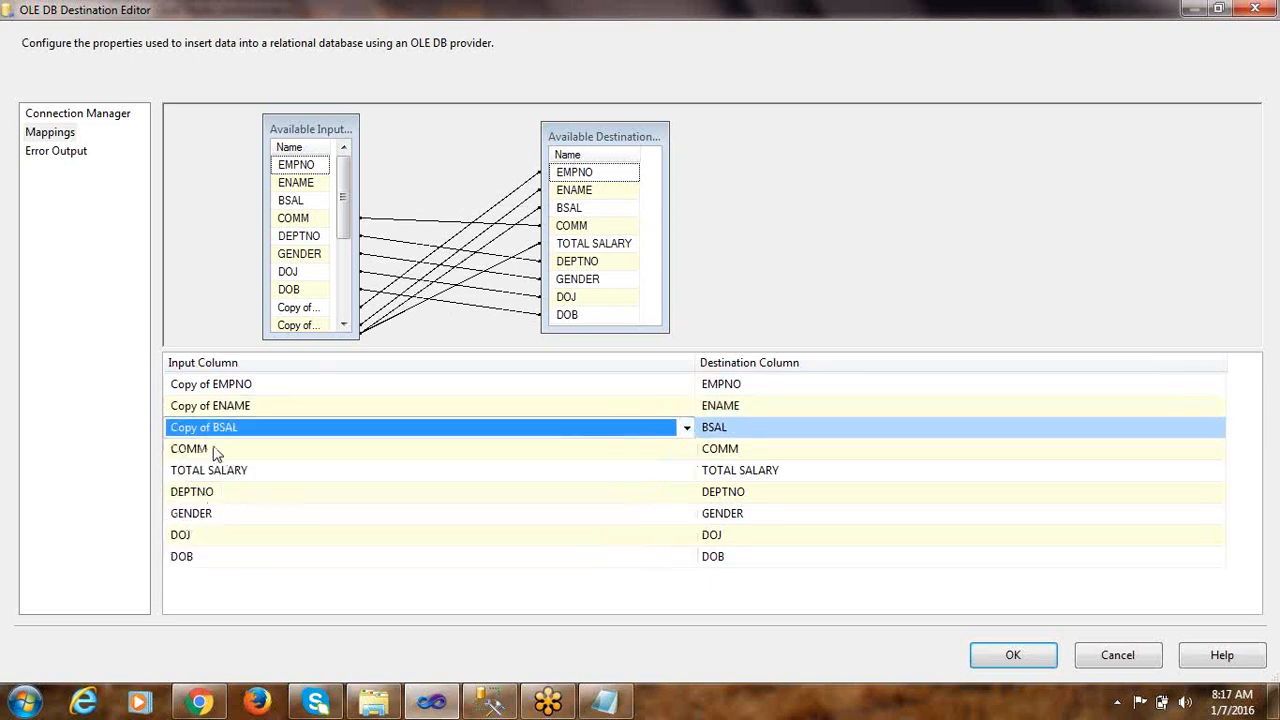
click(214, 452)
click(214, 455)
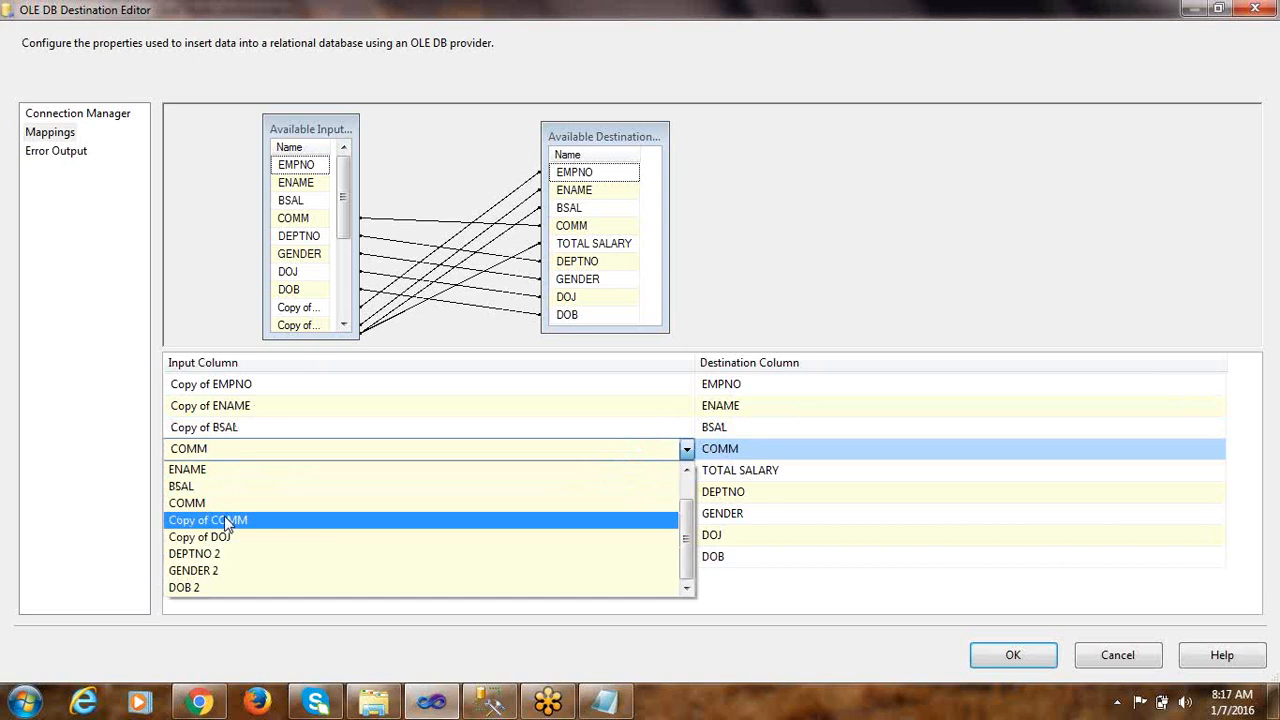
click(228, 522)
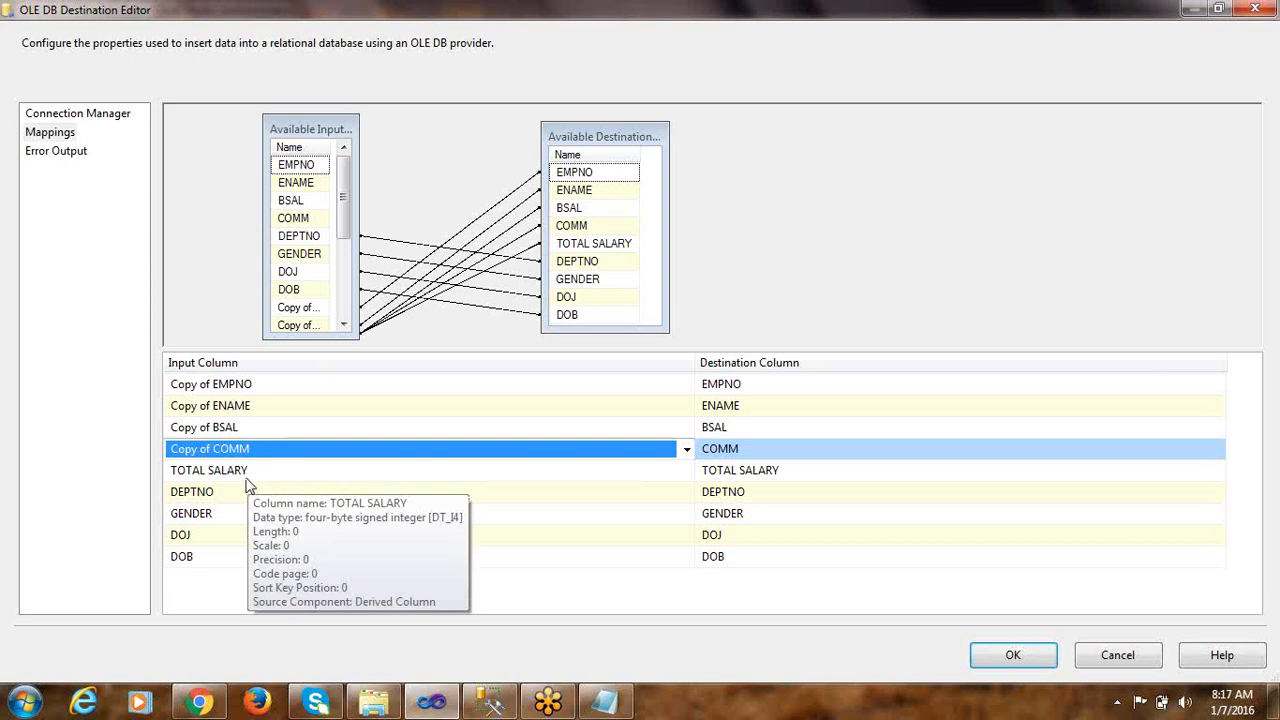
Inspect the TOTAL SALARY destination column's data type, and check the DEPTNO conversion rule in Notepad before returning to the mappings
click(808, 477)
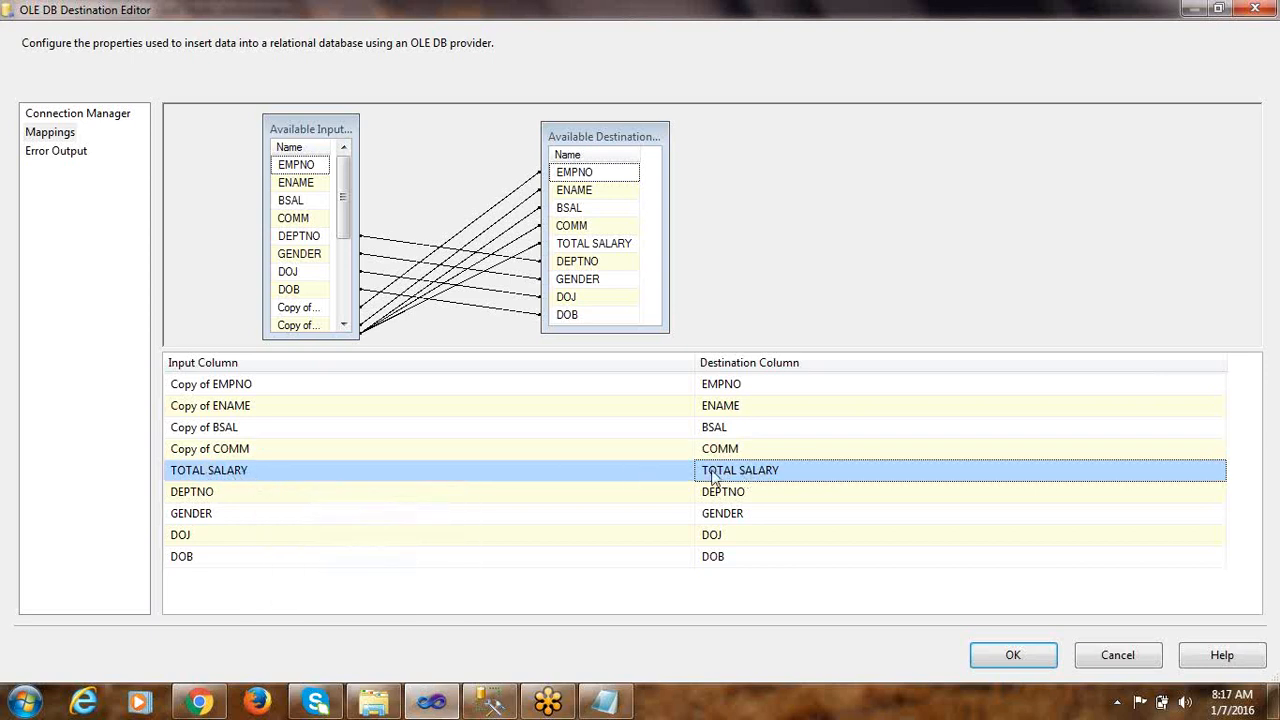
mouse_move(737, 473)
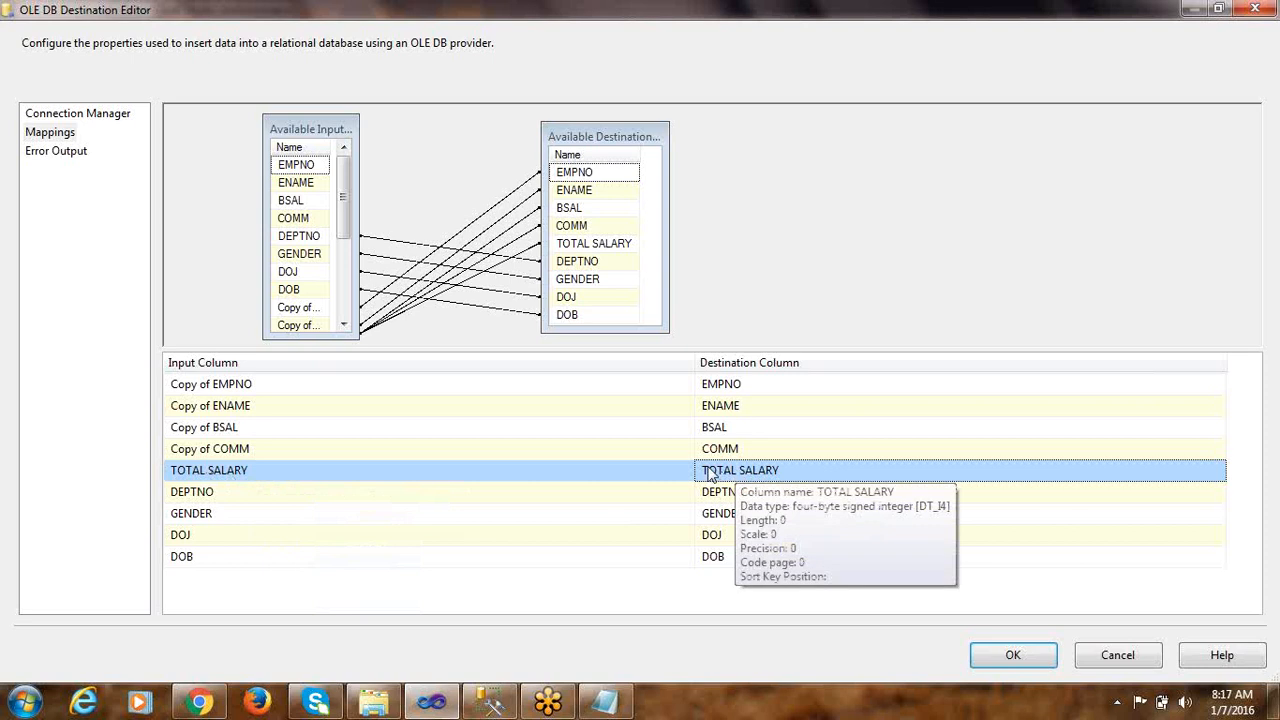
click(327, 498)
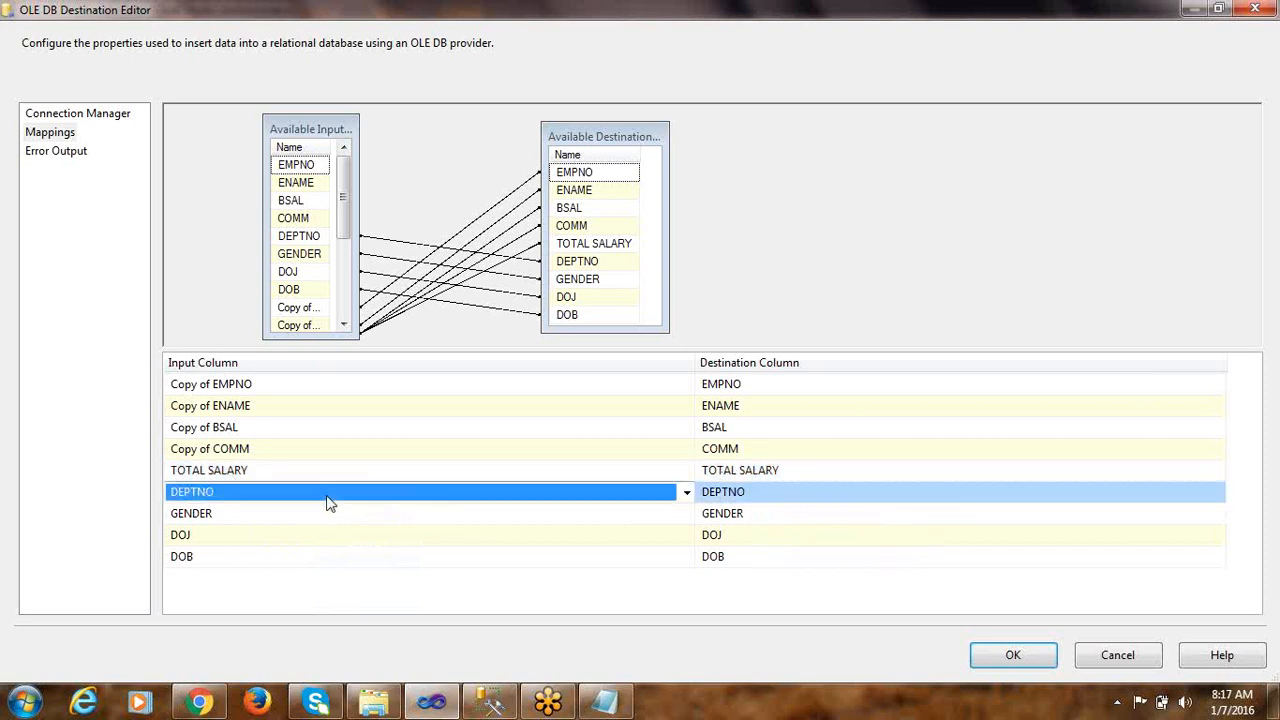
click(605, 702)
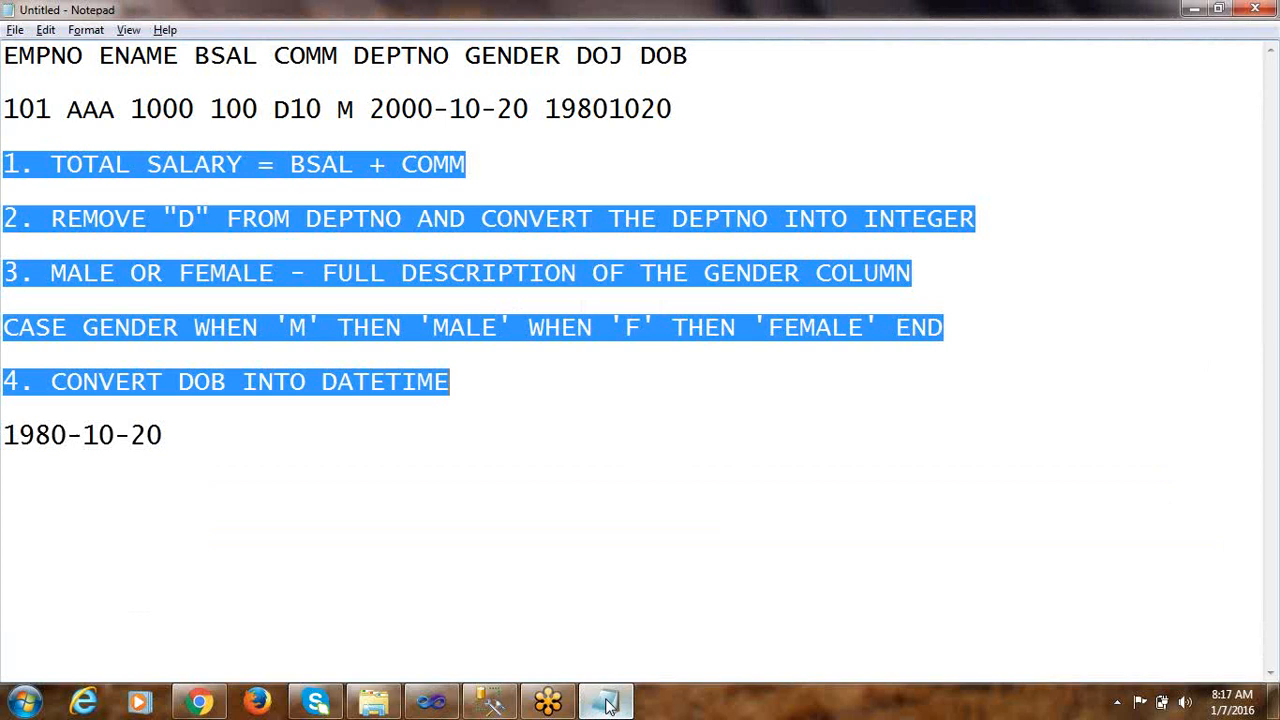
click(432, 702)
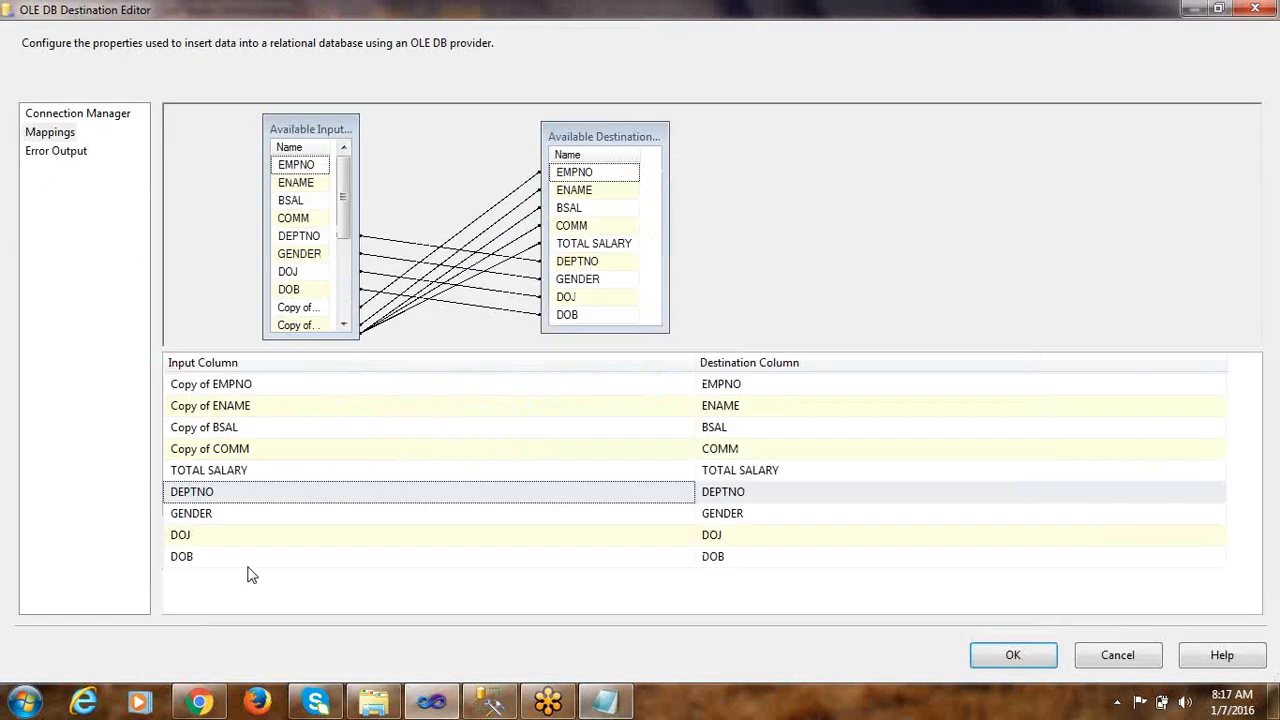
Map DEPTNO 2 to the DEPTNO destination column and GENDER 2 to the GENDER destination column
click(280, 500)
click(277, 497)
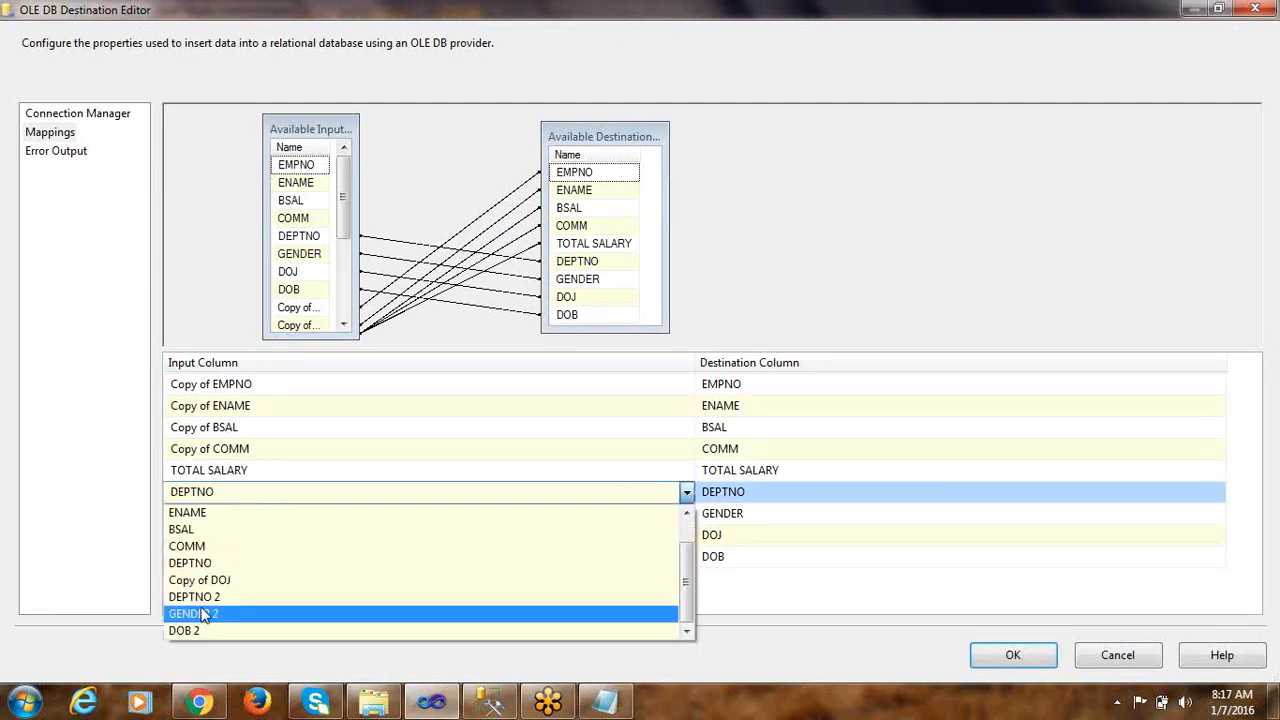
click(215, 598)
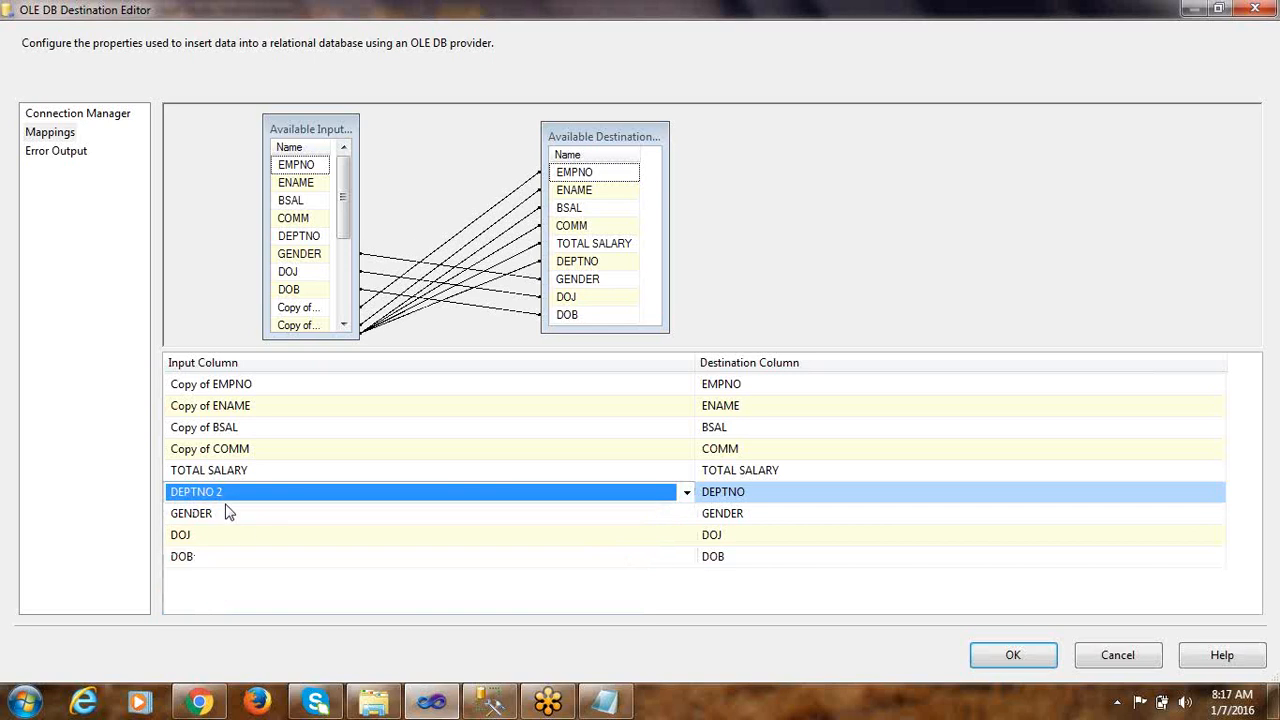
click(262, 518)
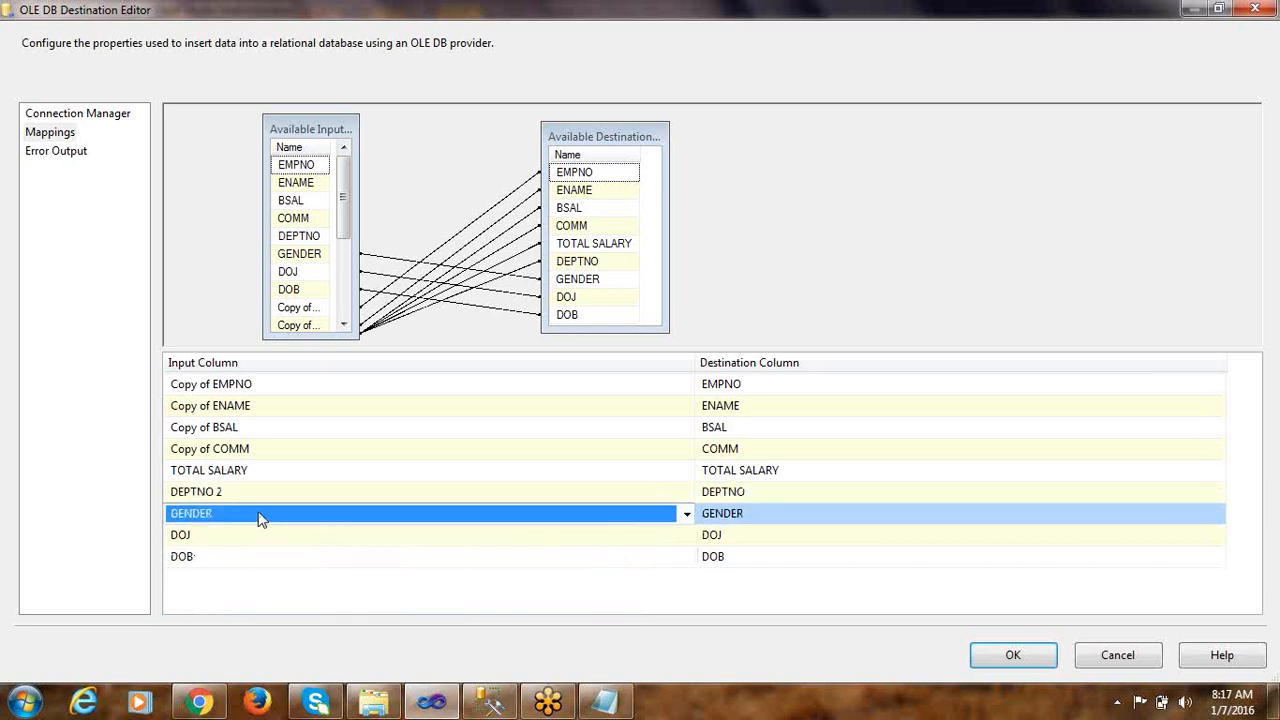
click(260, 521)
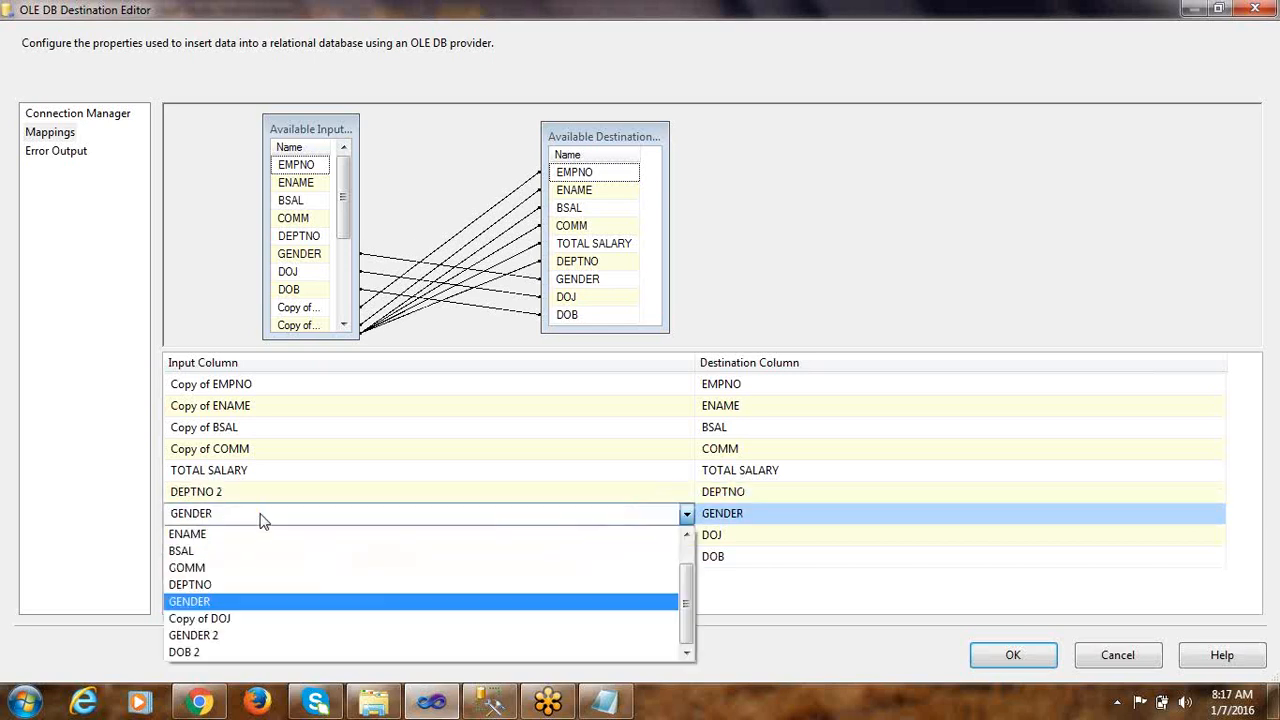
click(214, 637)
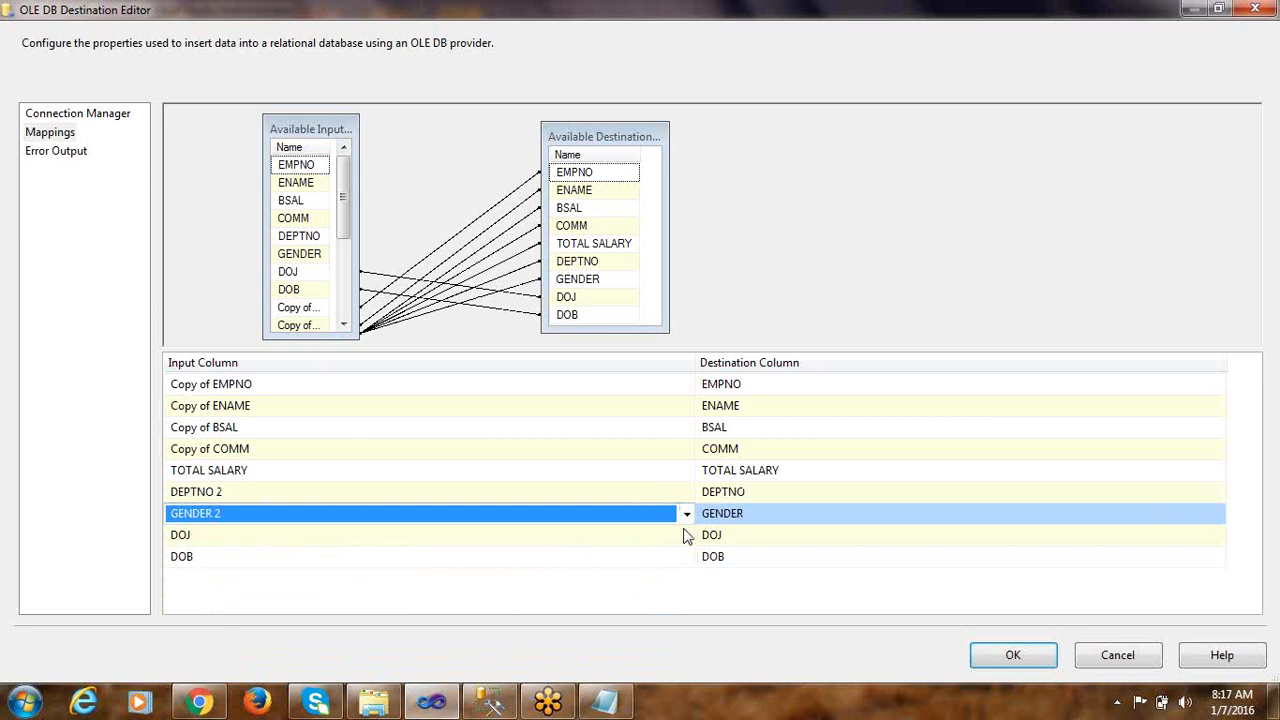
Map Copy of DOJ to DOJ and DOB 2 to DOB, then accept the destination settings and save the package
click(337, 544)
click(352, 544)
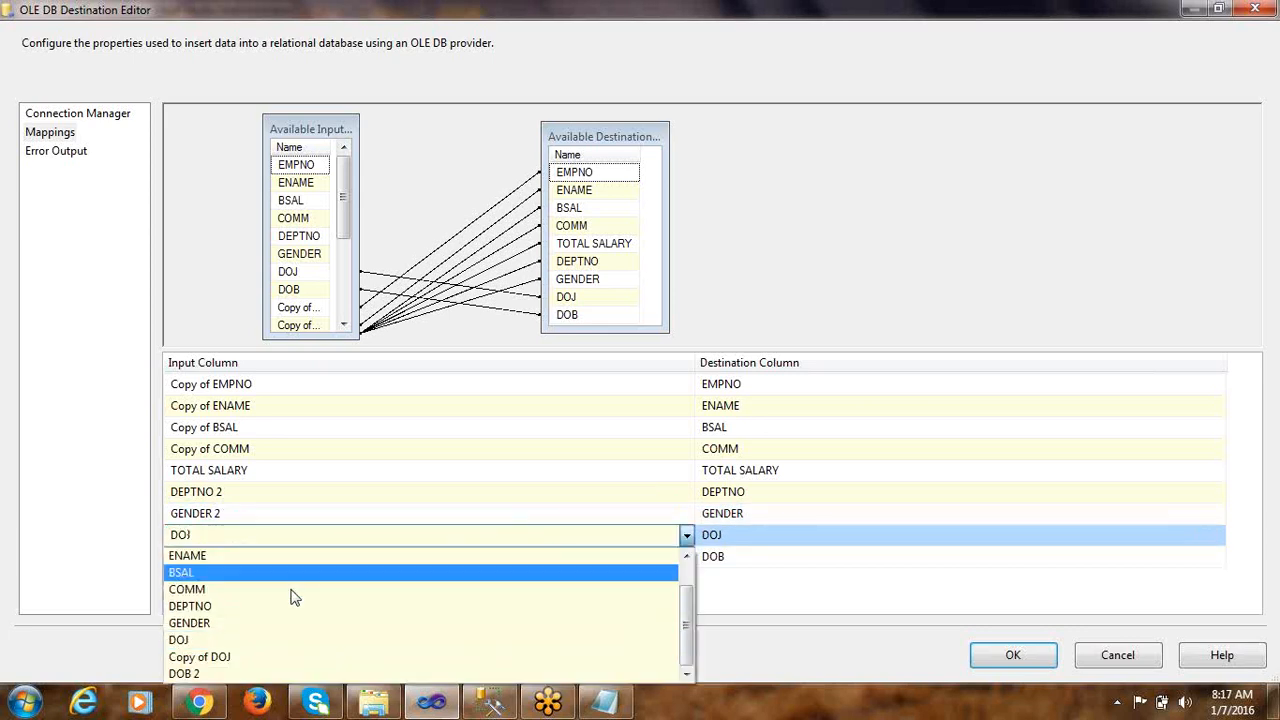
click(232, 666)
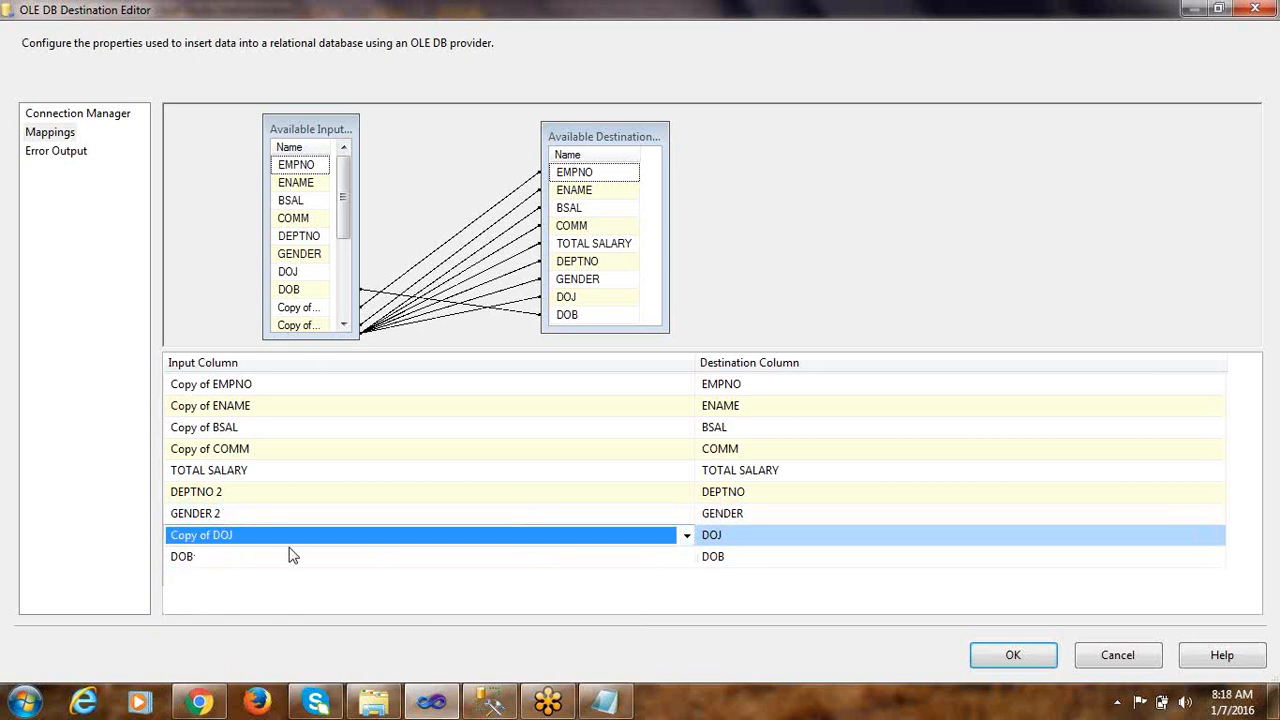
click(207, 560)
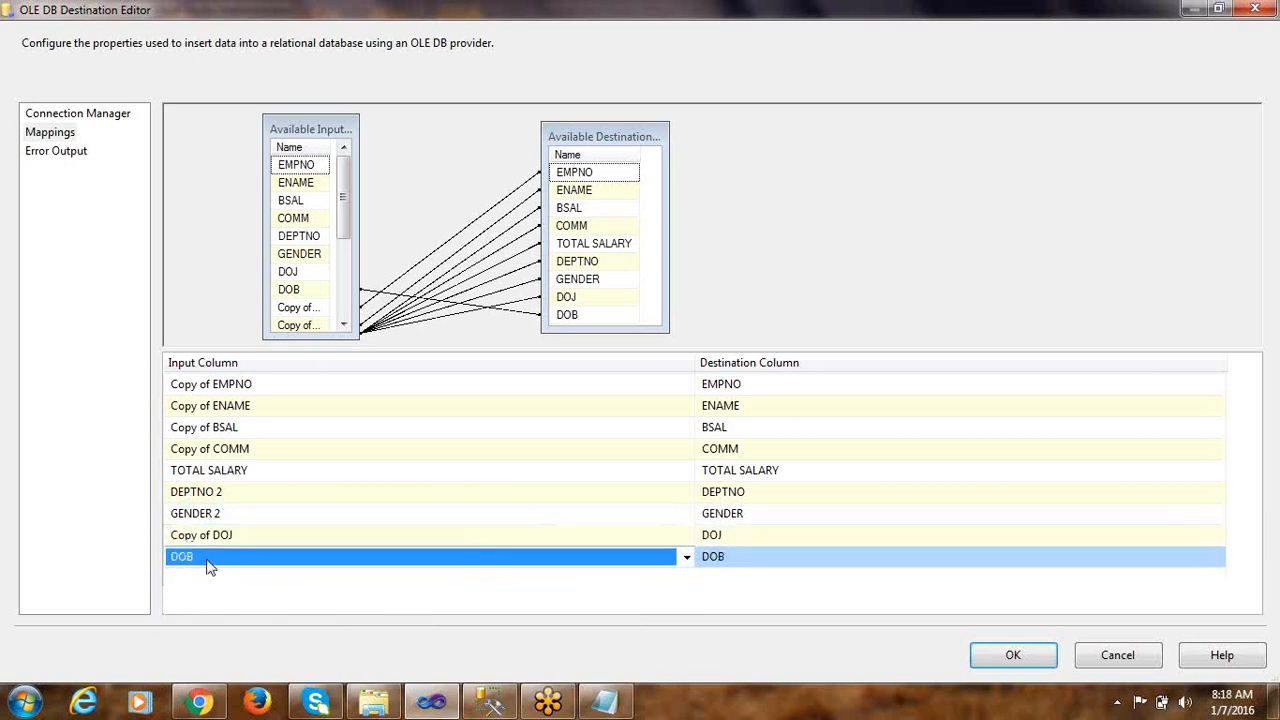
click(195, 694)
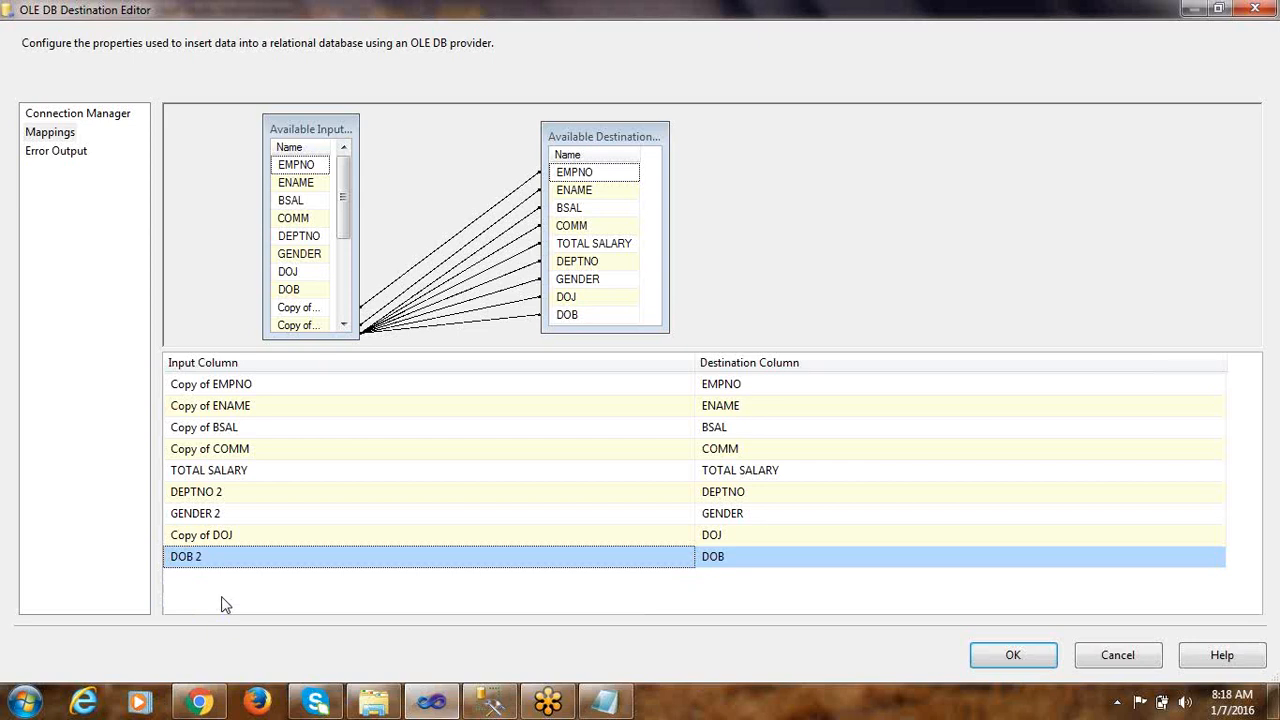
click(1000, 660)
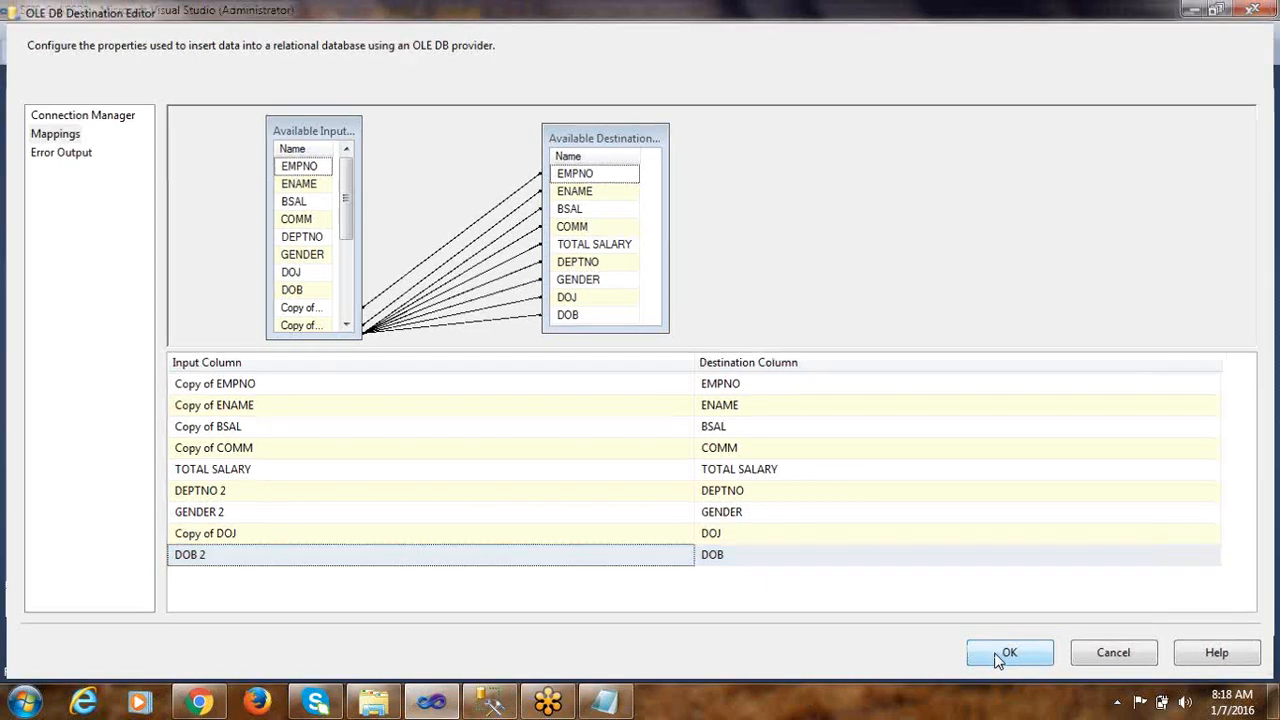
key(ctrl+s)
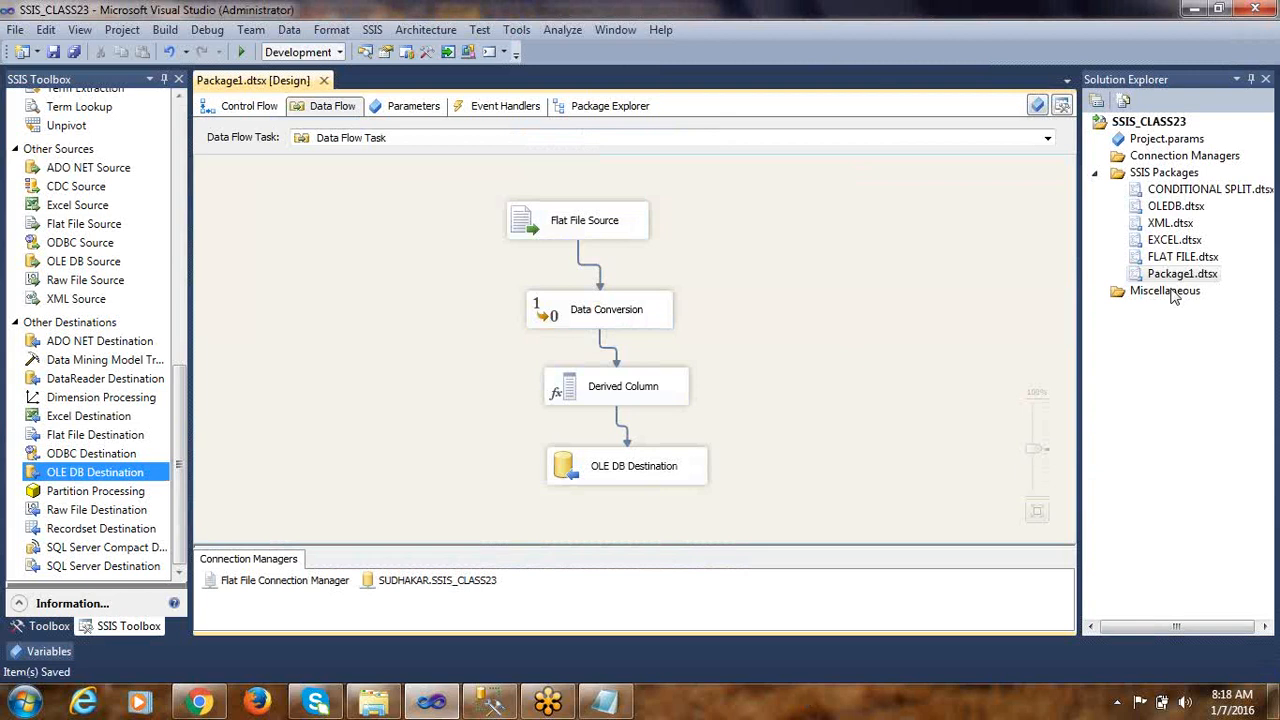
Rename the Package1.dtsx package to FIXED WIDTH FILE.dtsx
click(1174, 276)
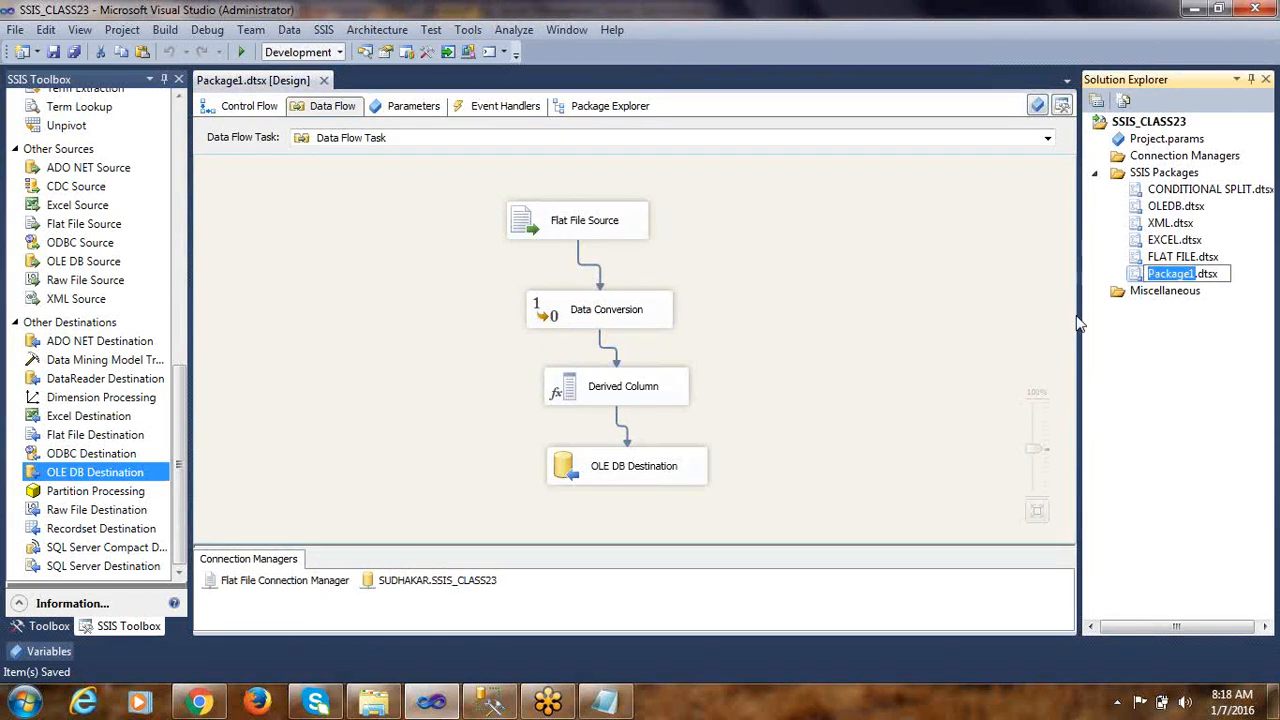
text(FL)
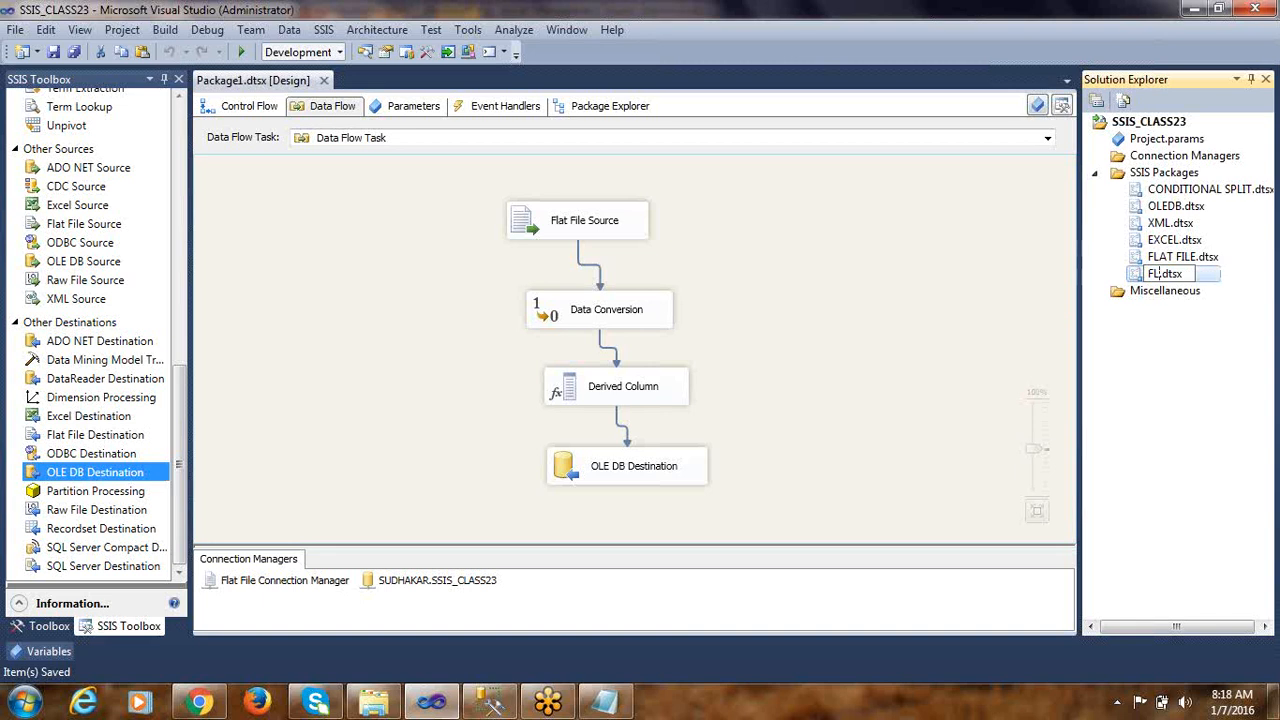
key(BackSpace)
text(IXED WIDTH F)
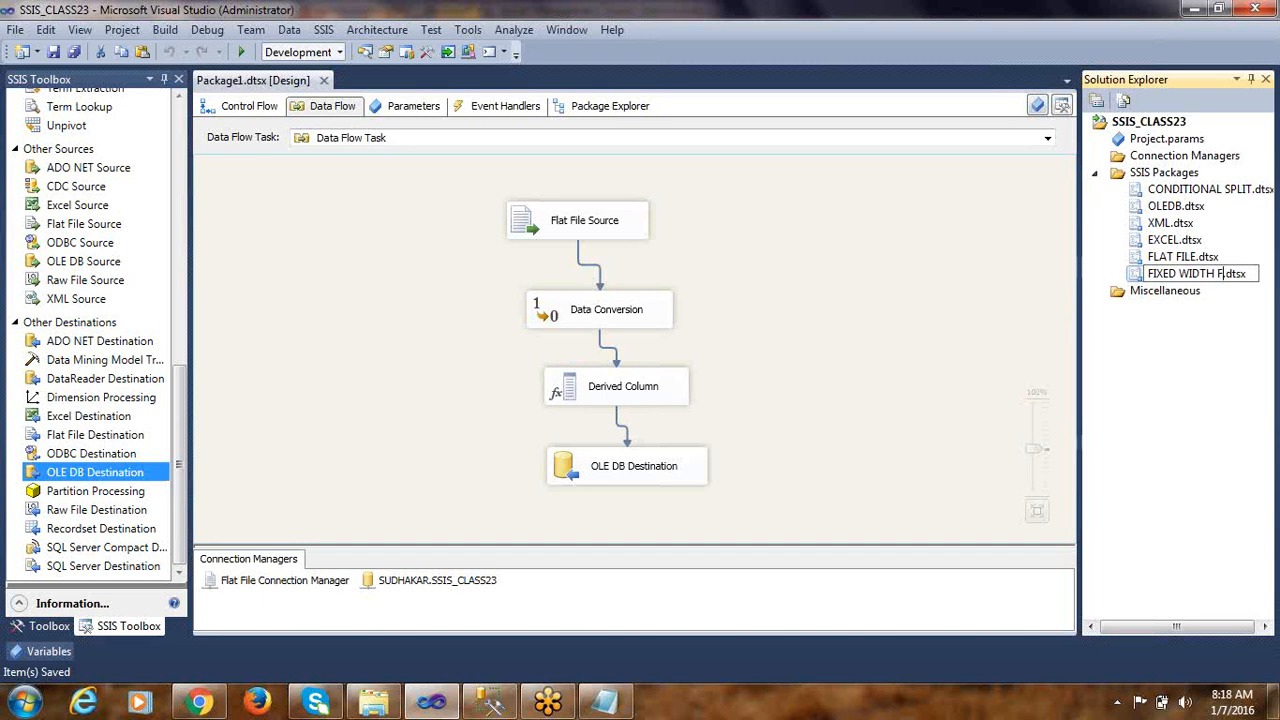
text(ILE)
key(Return)
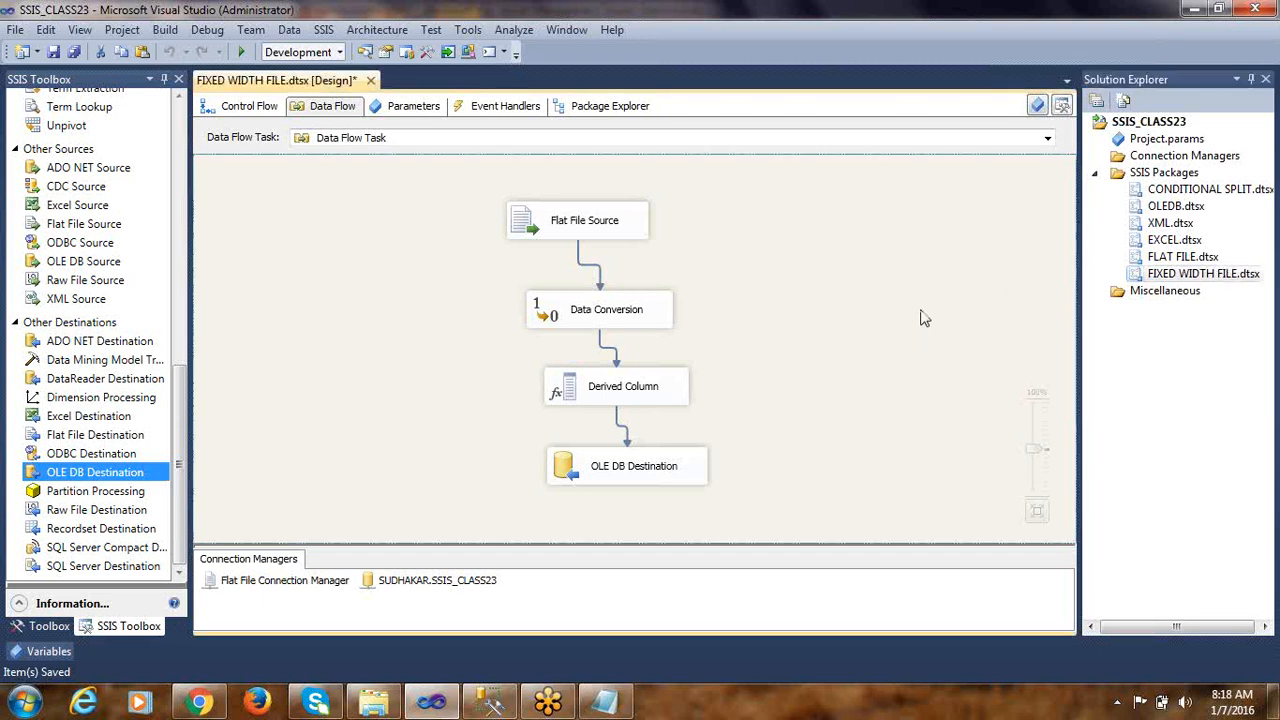
Execute the FIXED WIDTH FILE package, review every component in its data flow, and return to design mode
right_click(1166, 284)
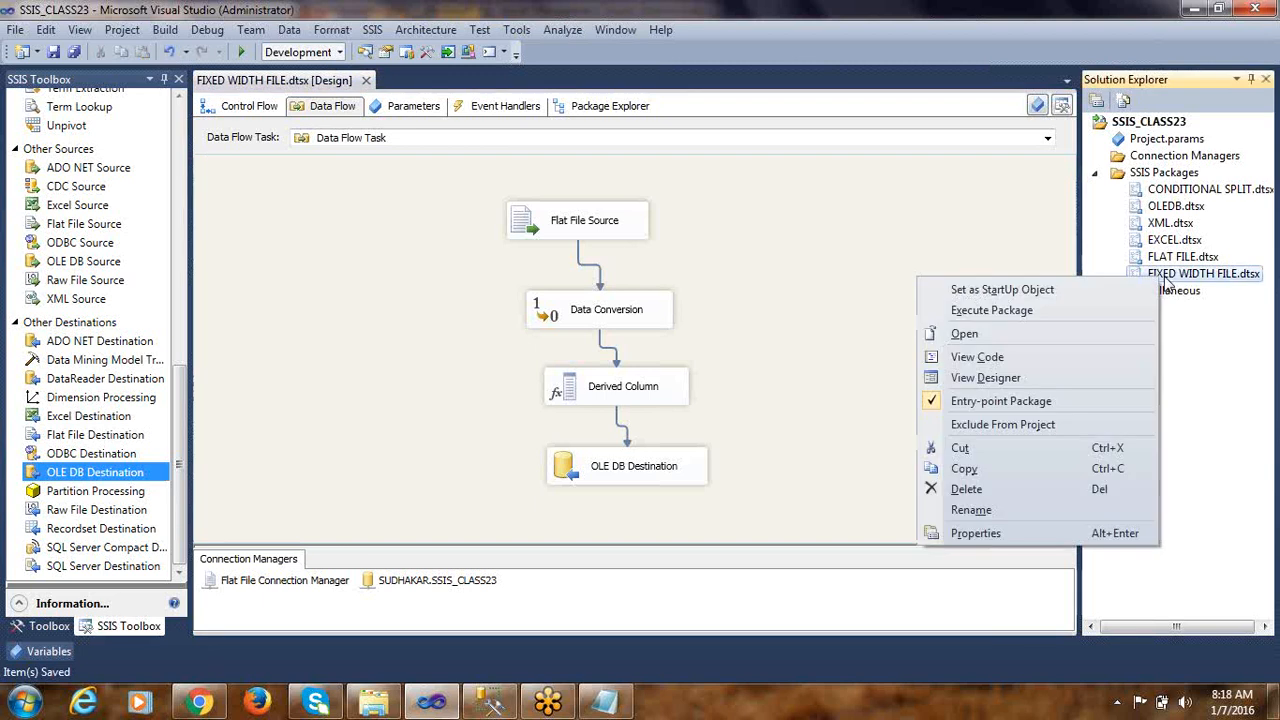
click(1040, 310)
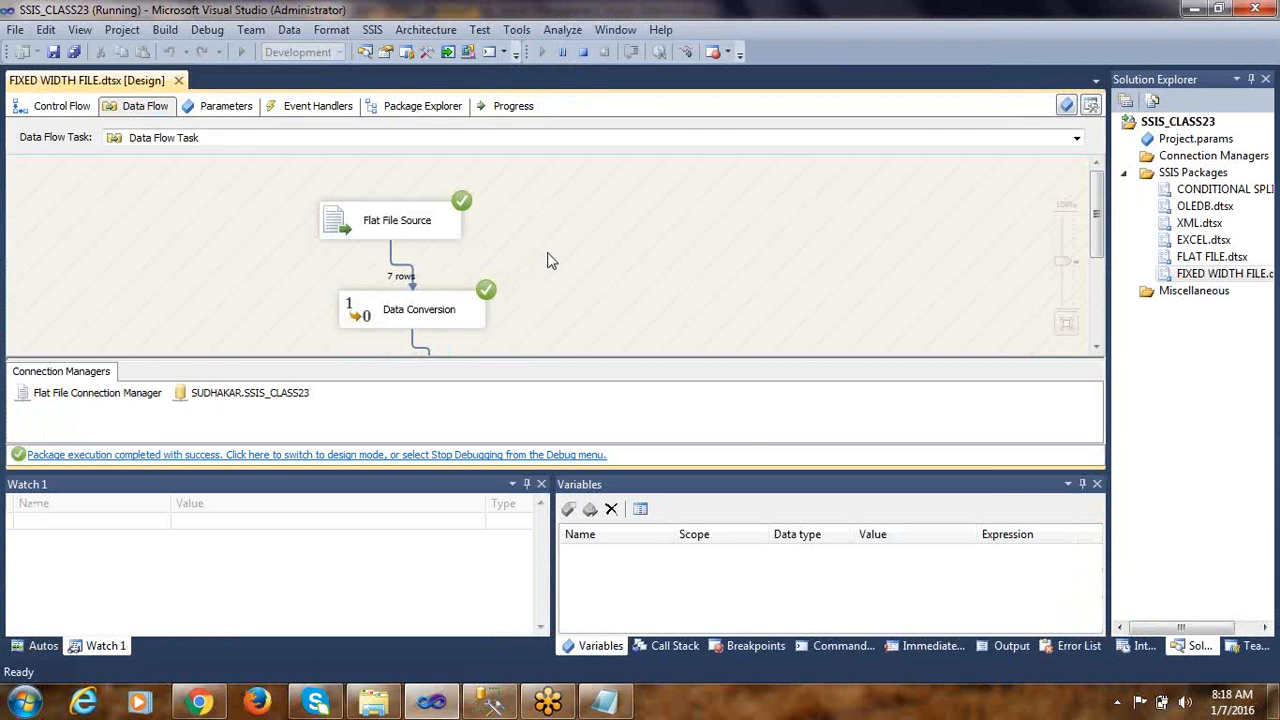
scroll(549, 257, down, 1)
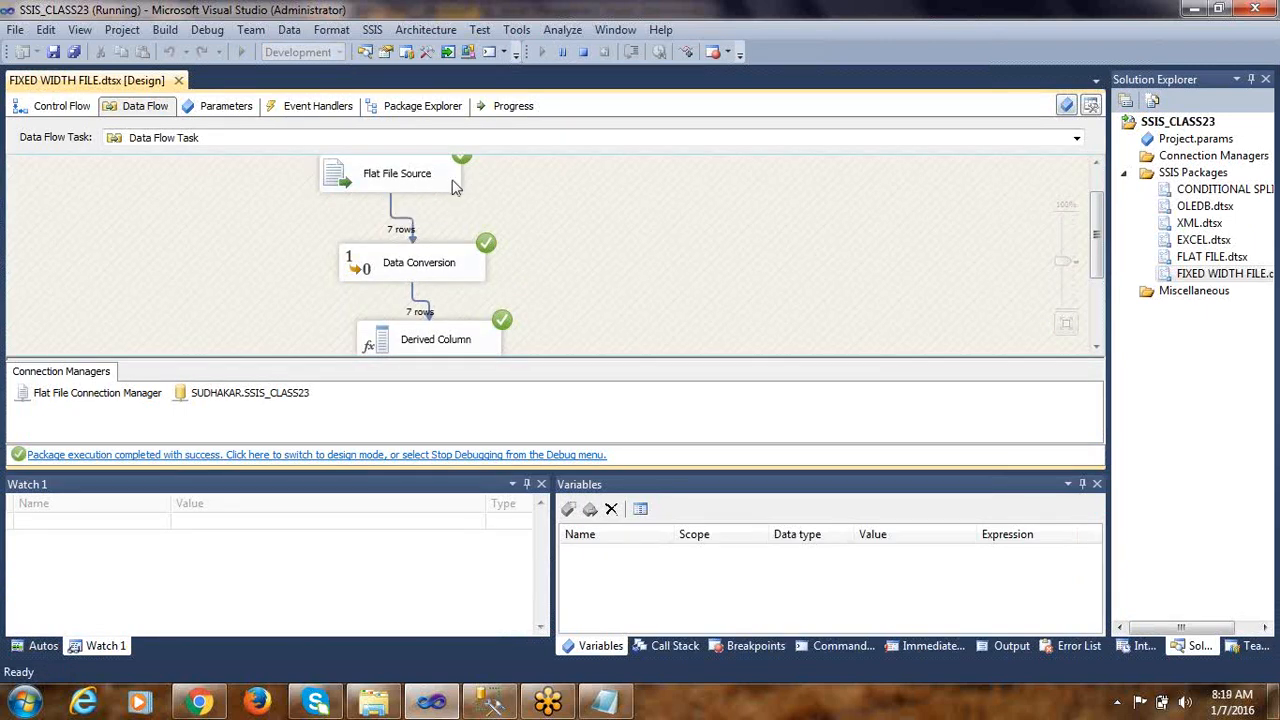
scroll(463, 272, down, 1)
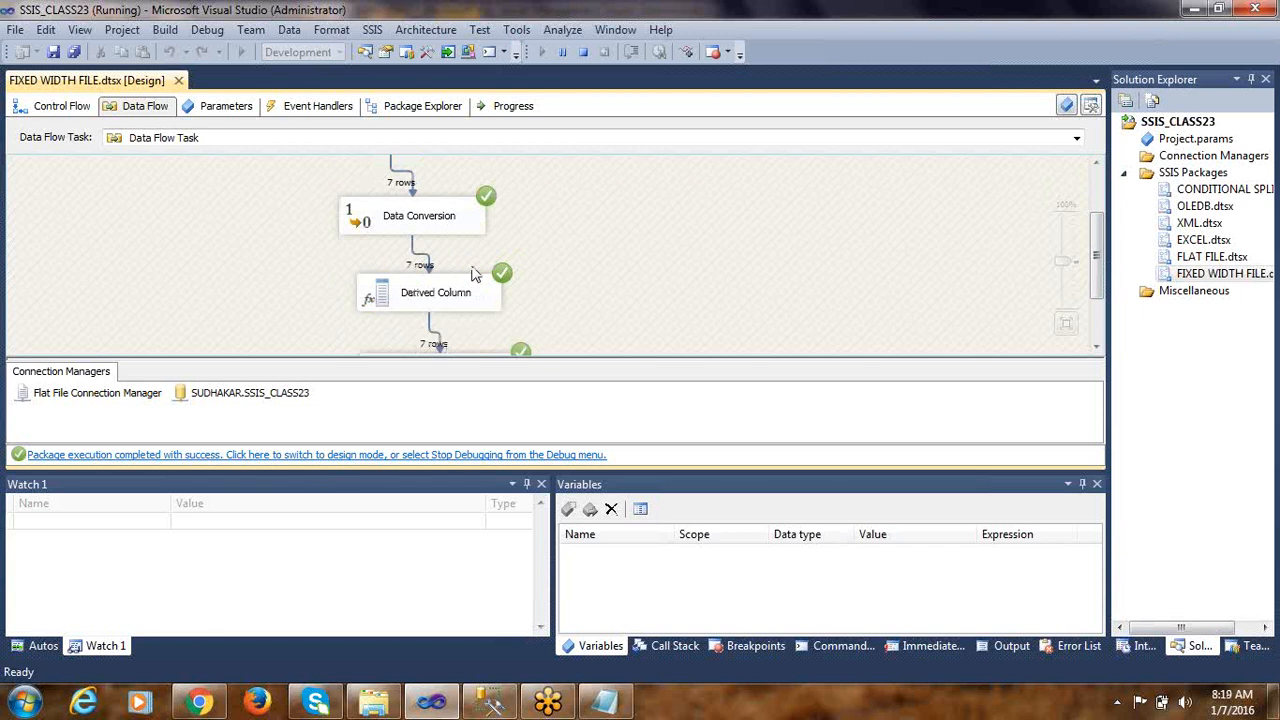
scroll(465, 274, down, 1)
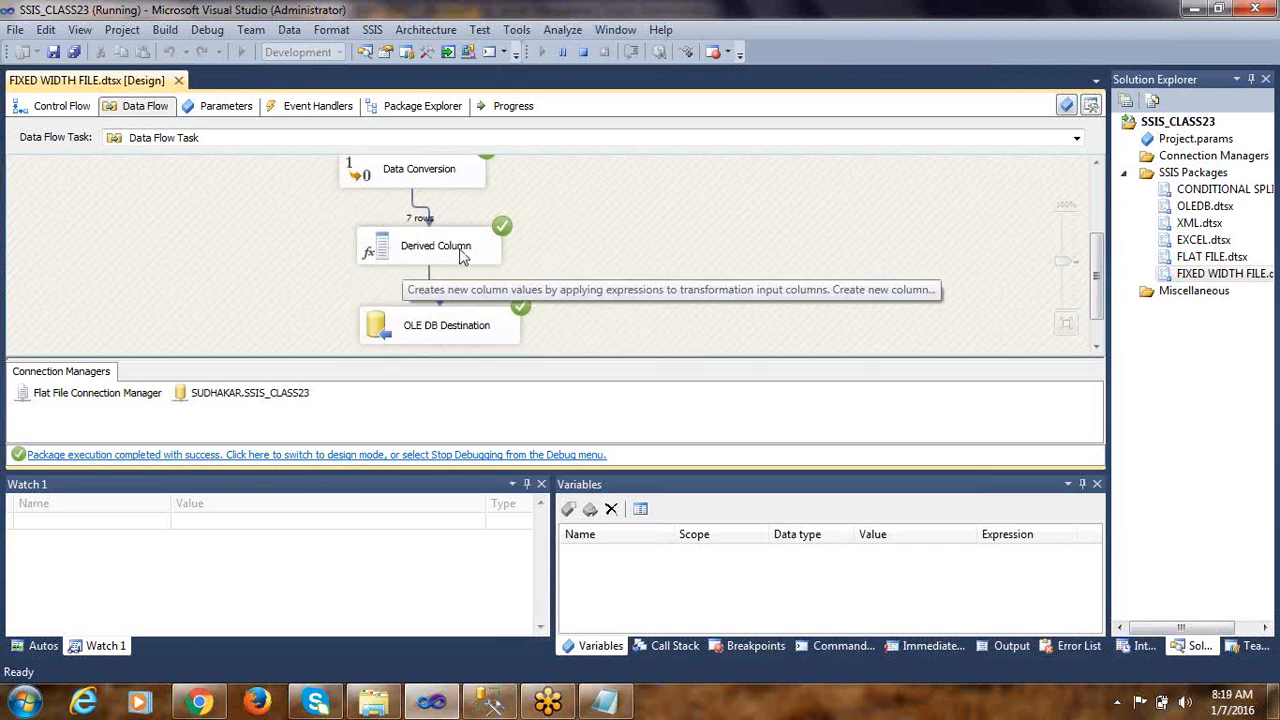
scroll(555, 280, down, 1)
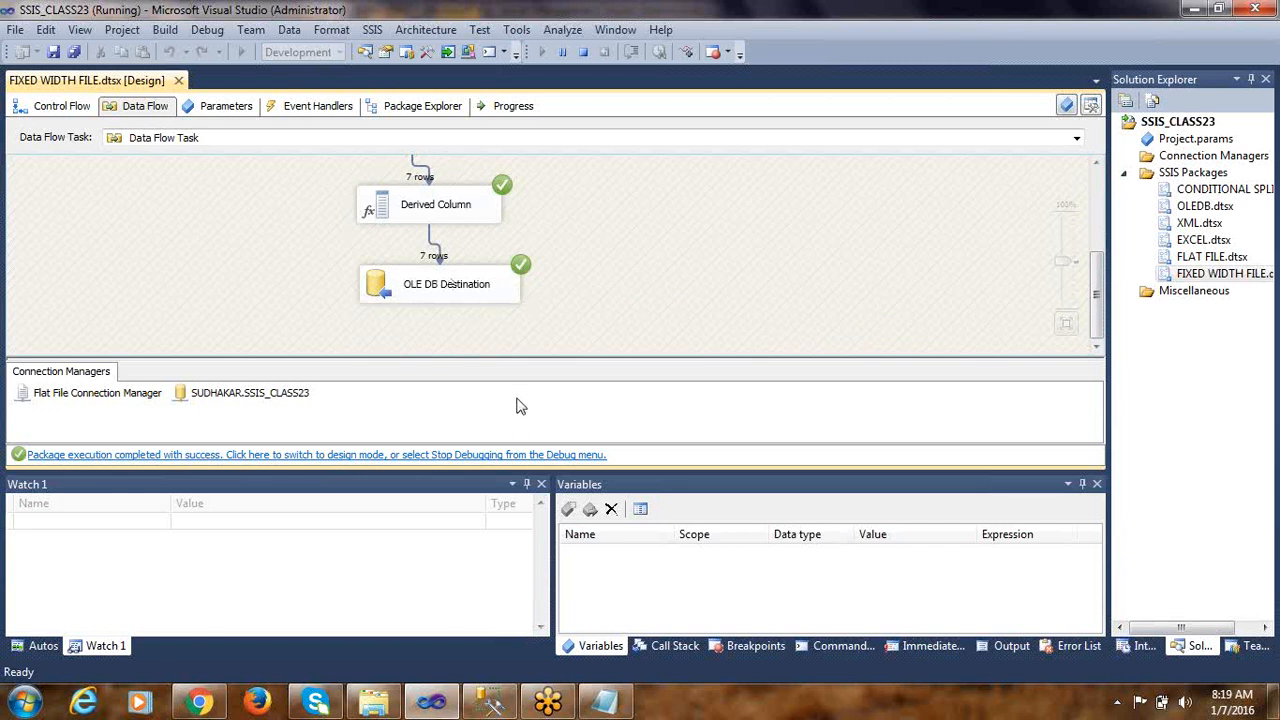
click(490, 454)
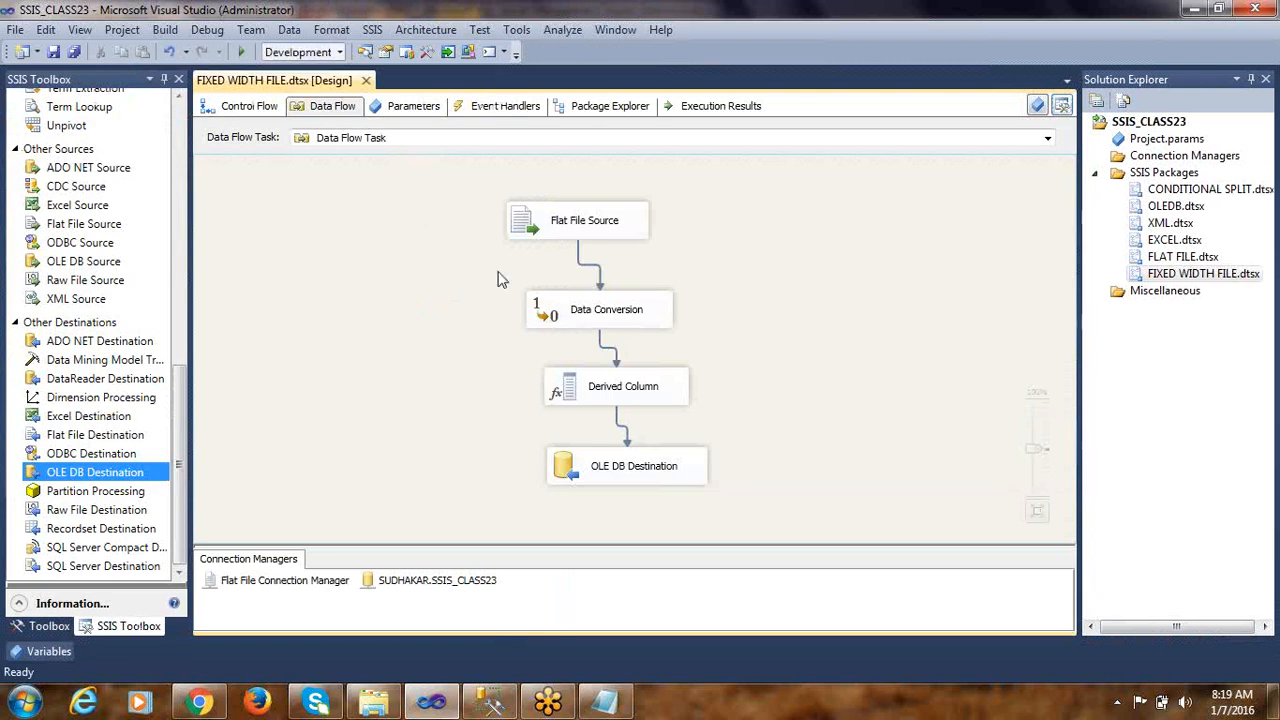
Switch to SQL Server Management Studio and run only the SELECT * FROM EMP_FIXED query
click(490, 703)
click(504, 342)
scroll(504, 342, down, 1)
drag(500, 278, 206, 287)
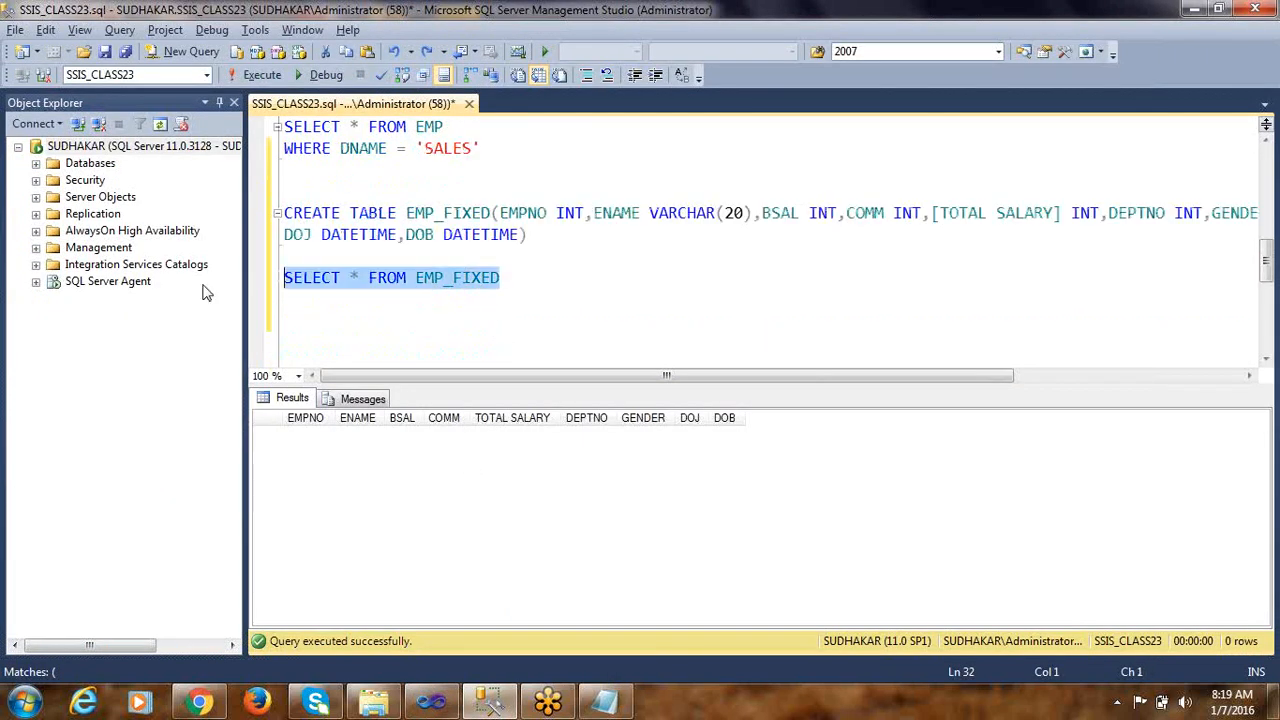
click(262, 76)
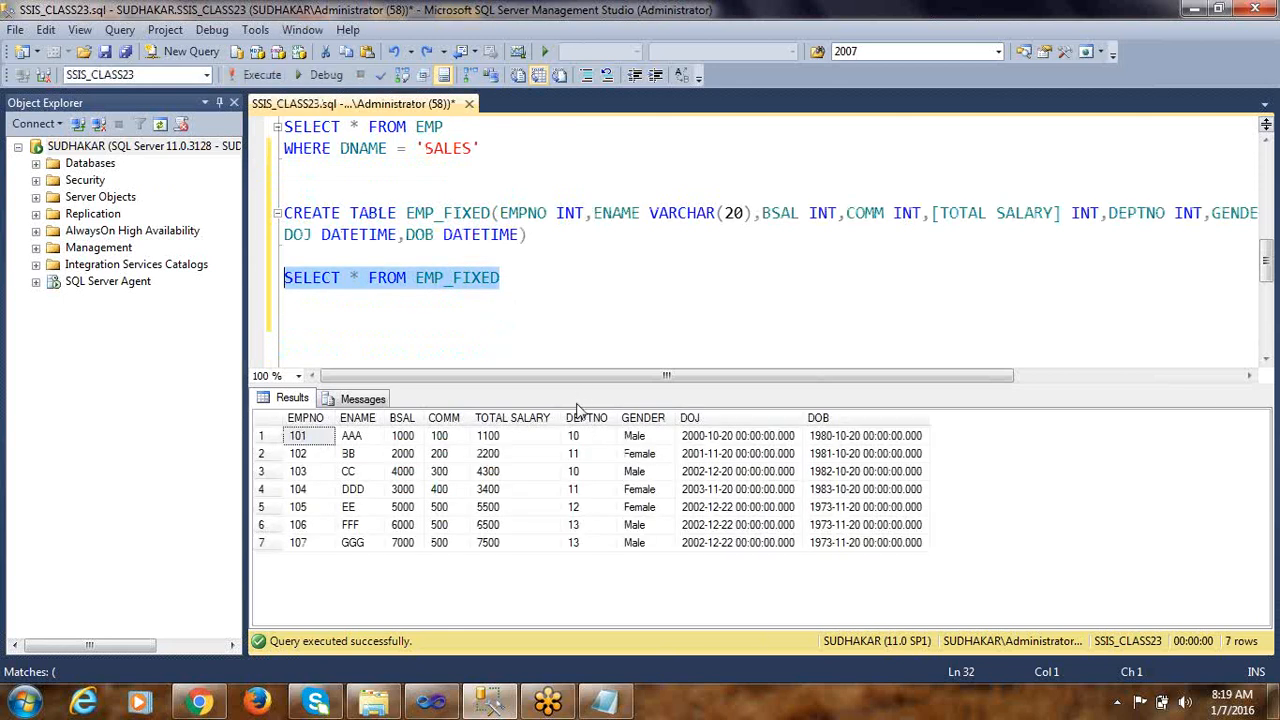
Check the loaded employee rows in the results, comparing BSAL plus COMM against TOTAL SALARY row by row
click(352, 454)
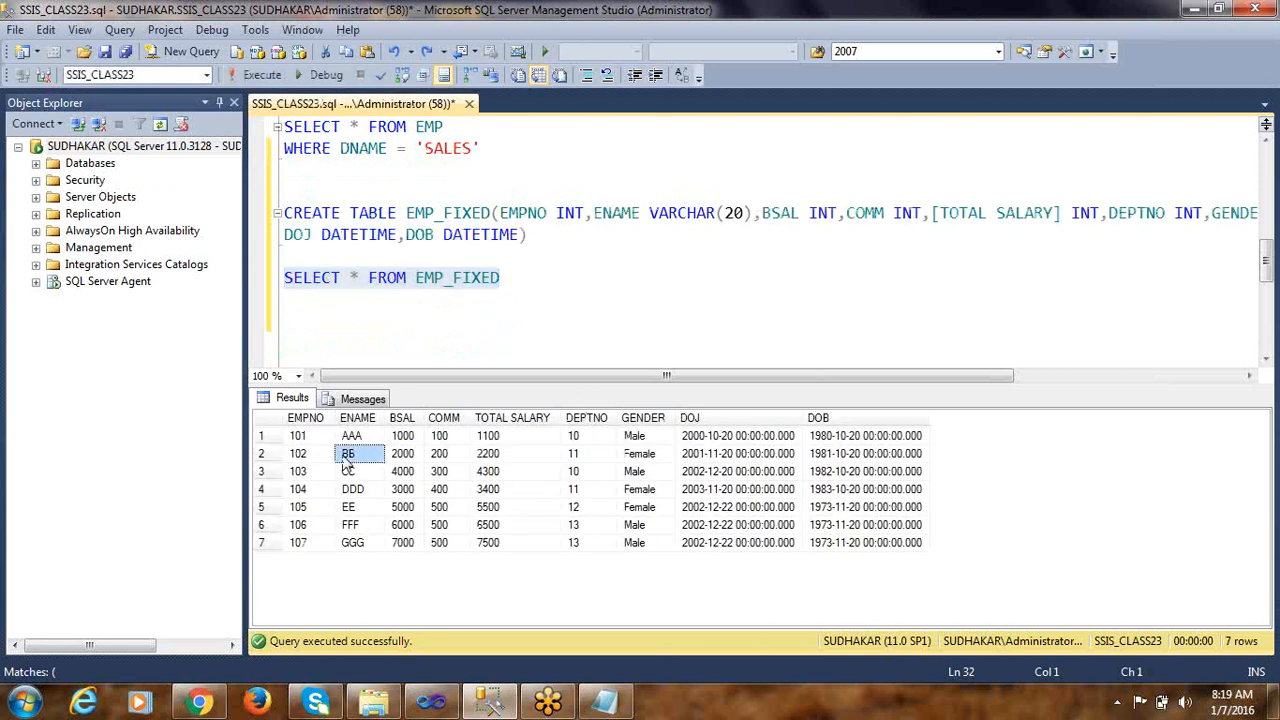
click(298, 438)
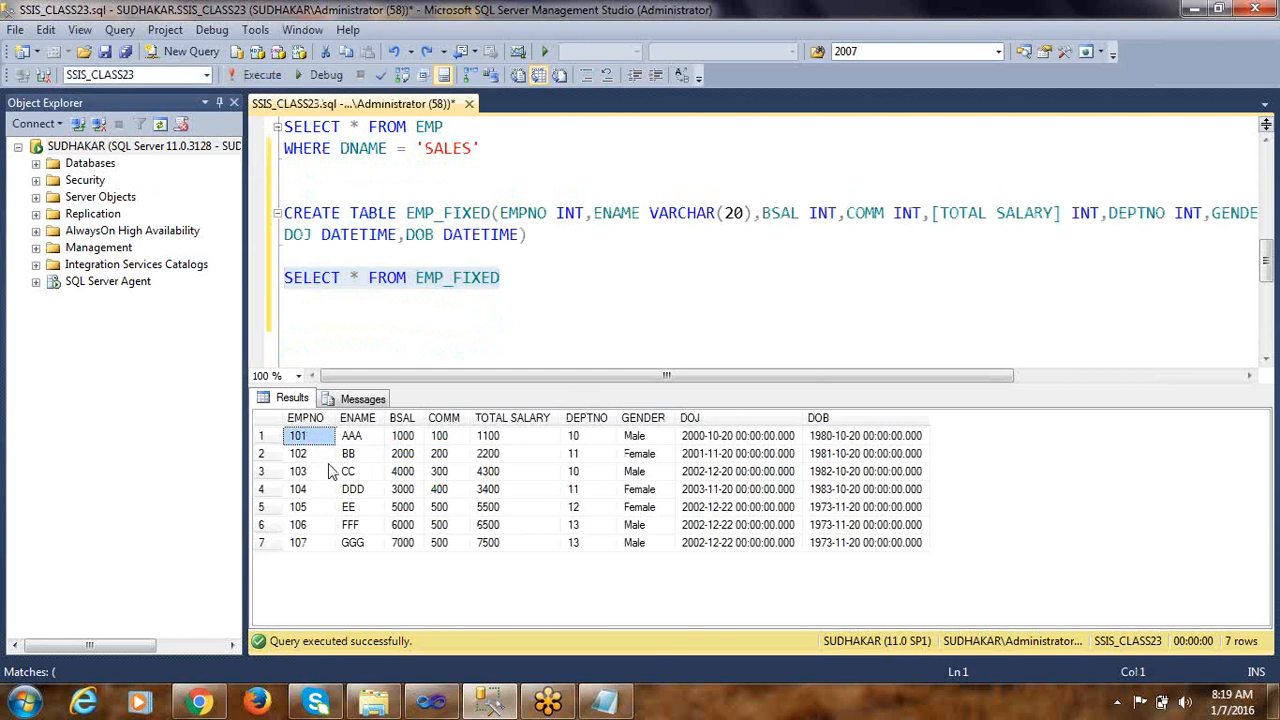
click(323, 452)
click(311, 439)
click(505, 436)
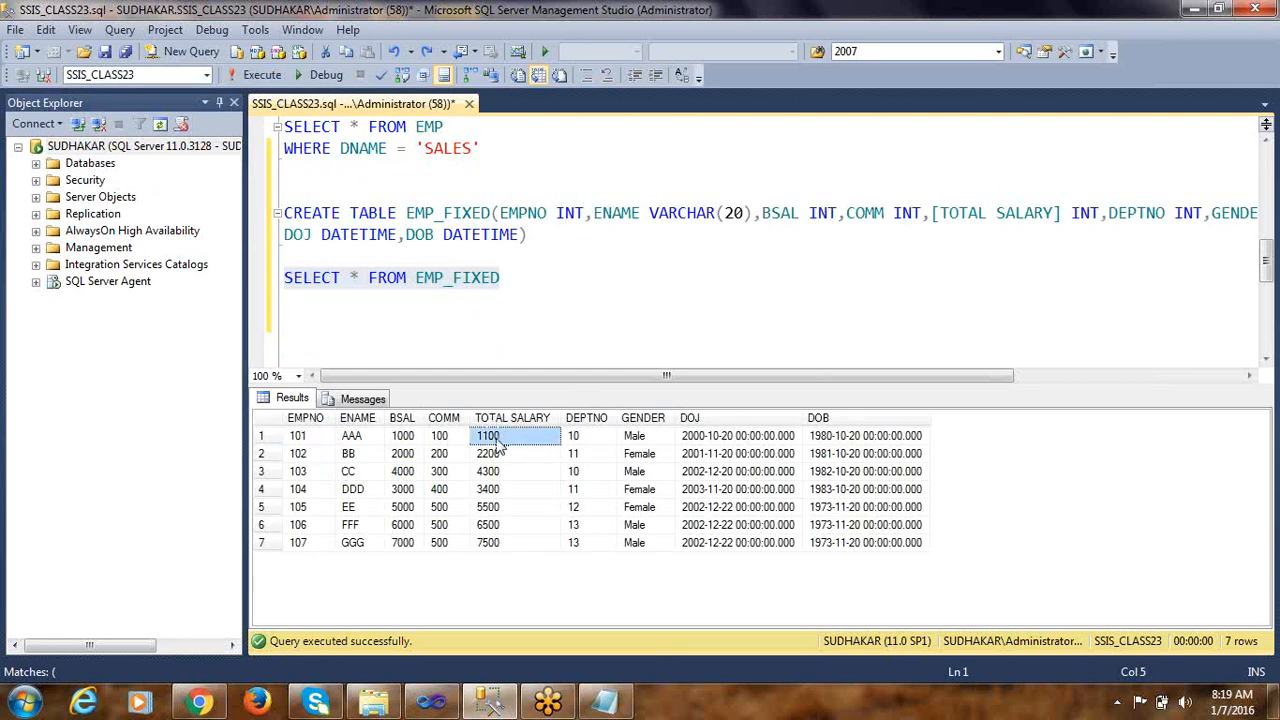
click(408, 438)
click(450, 438)
click(517, 444)
click(404, 456)
click(445, 457)
click(502, 457)
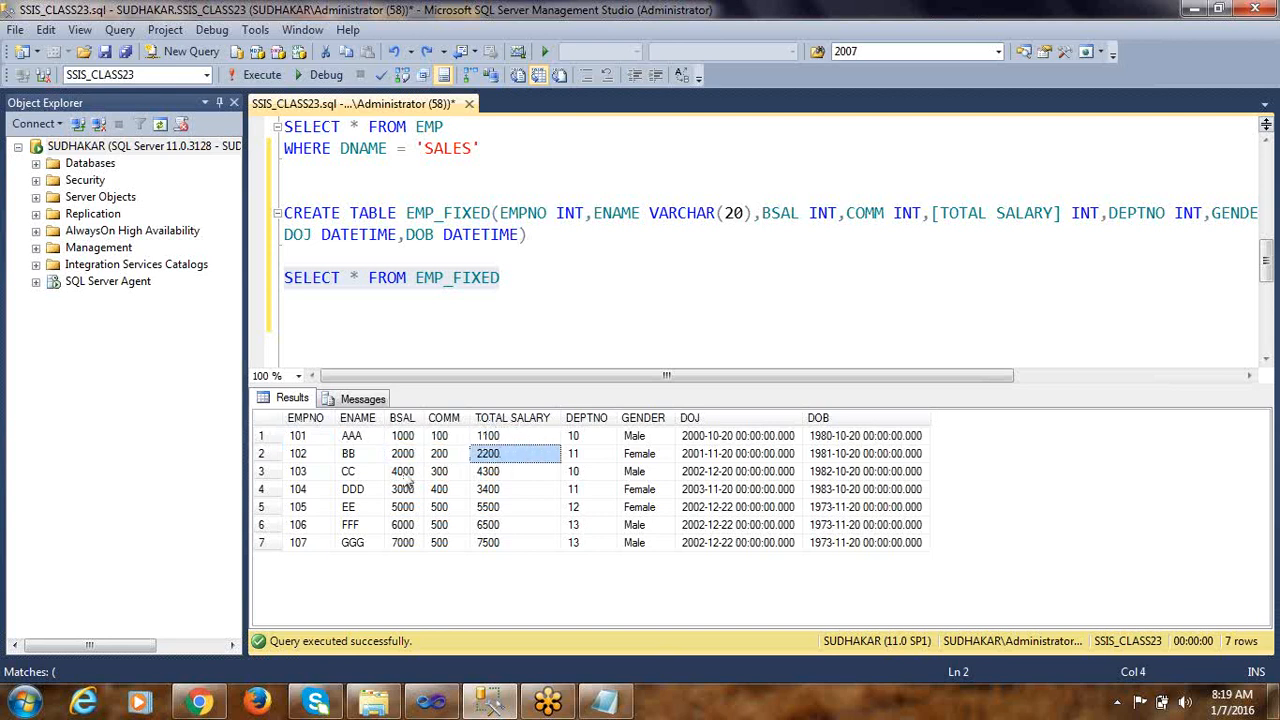
click(405, 475)
click(442, 475)
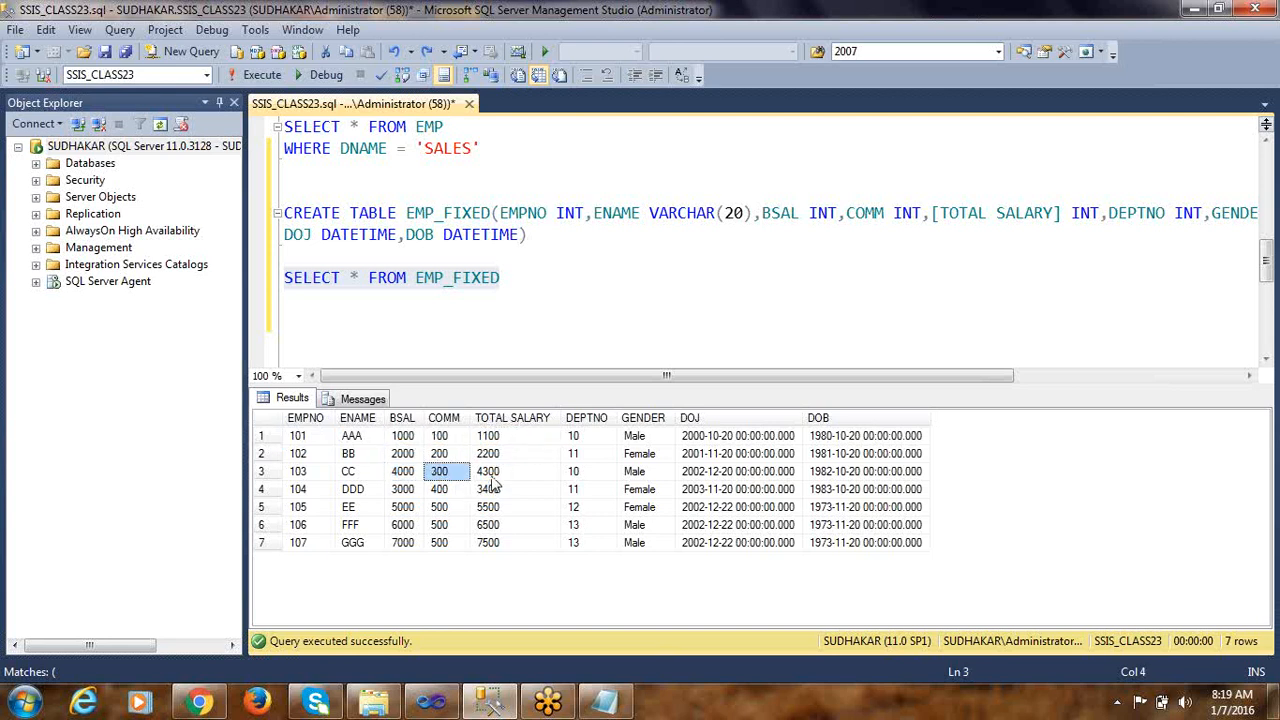
click(491, 476)
click(488, 492)
click(493, 471)
click(498, 439)
click(502, 490)
click(505, 507)
click(508, 437)
click(403, 438)
click(434, 437)
click(403, 438)
click(437, 436)
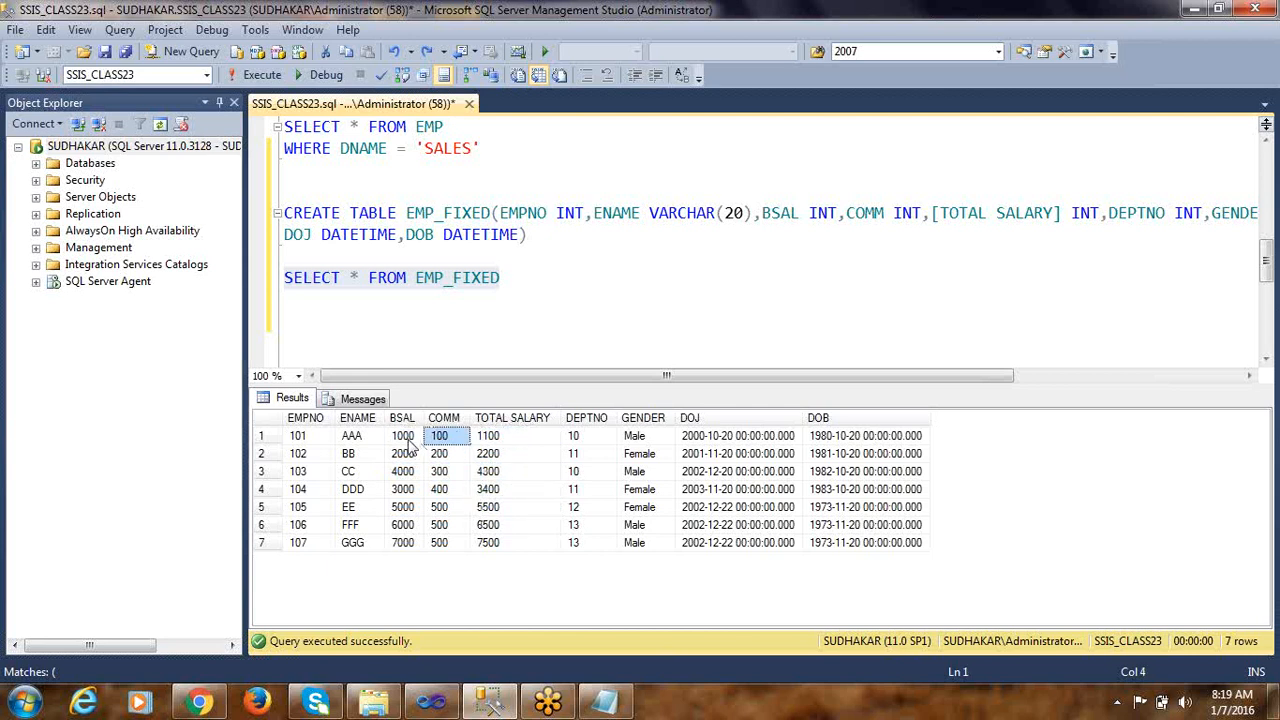
click(407, 440)
click(448, 440)
click(516, 442)
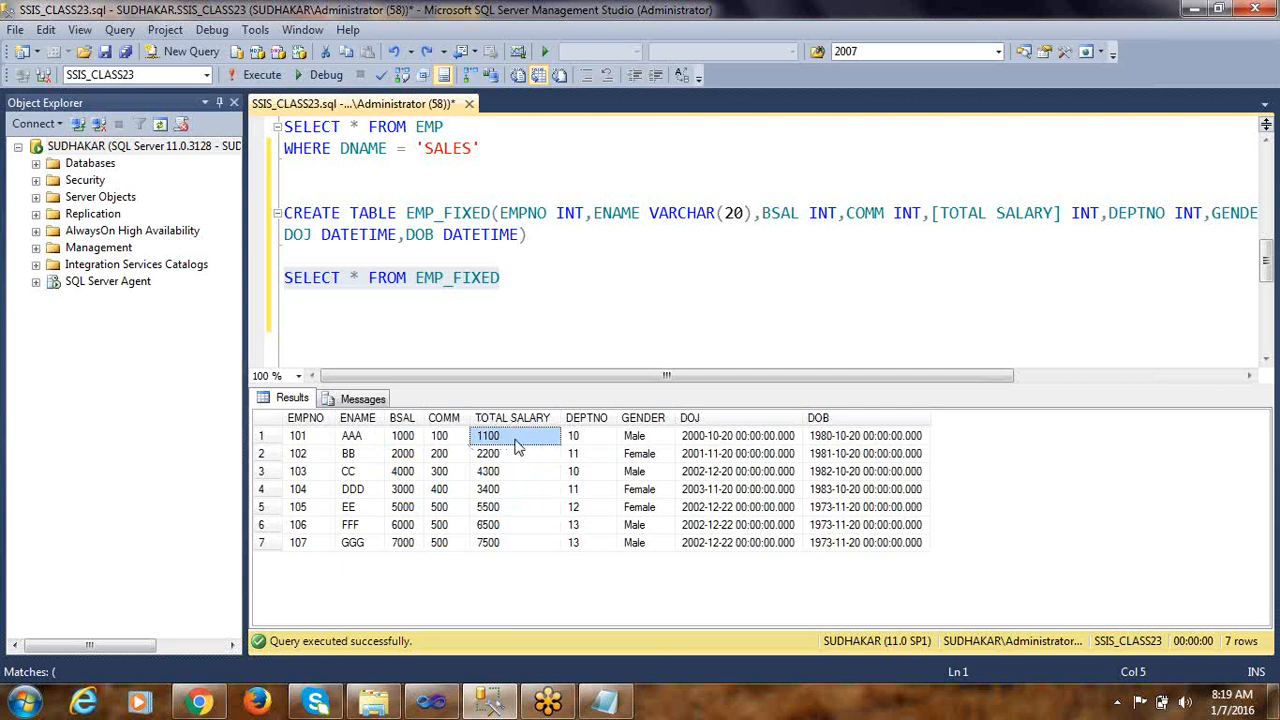
Check the converted DEPTNO values in all result rows and the GENDER values in the first two rows
click(593, 442)
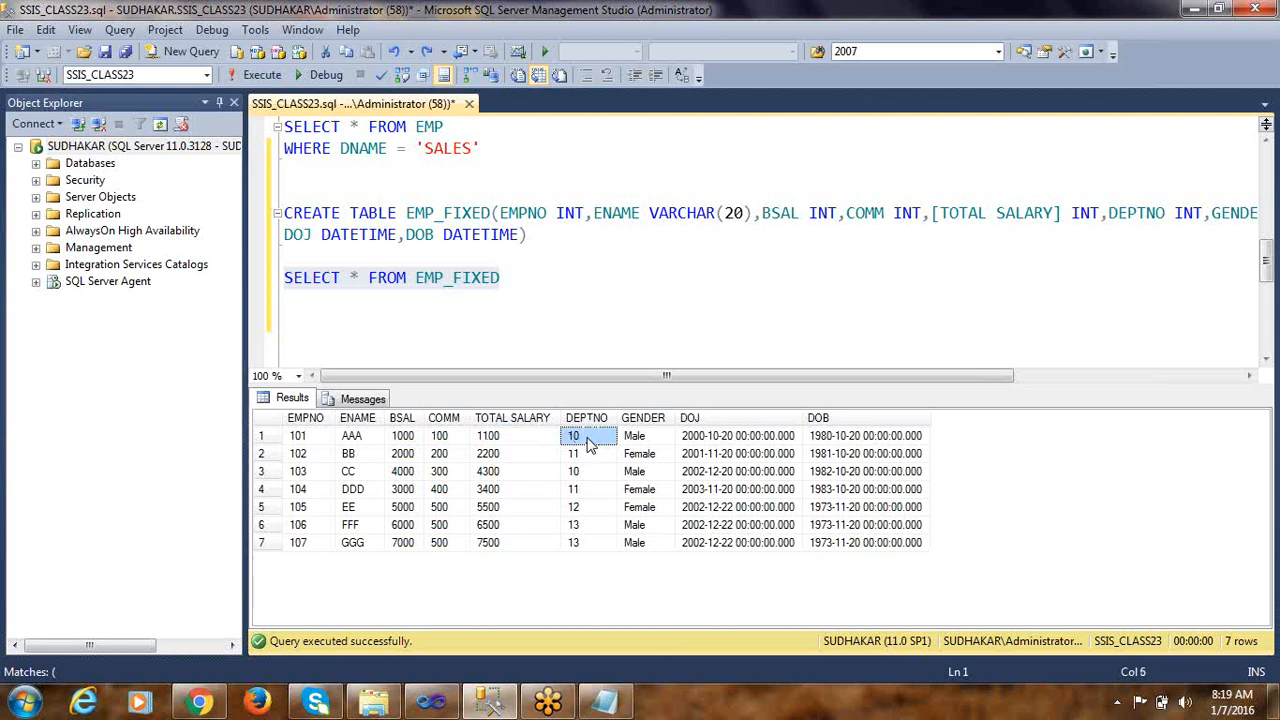
click(590, 453)
click(590, 471)
click(590, 489)
click(590, 507)
click(590, 525)
click(590, 543)
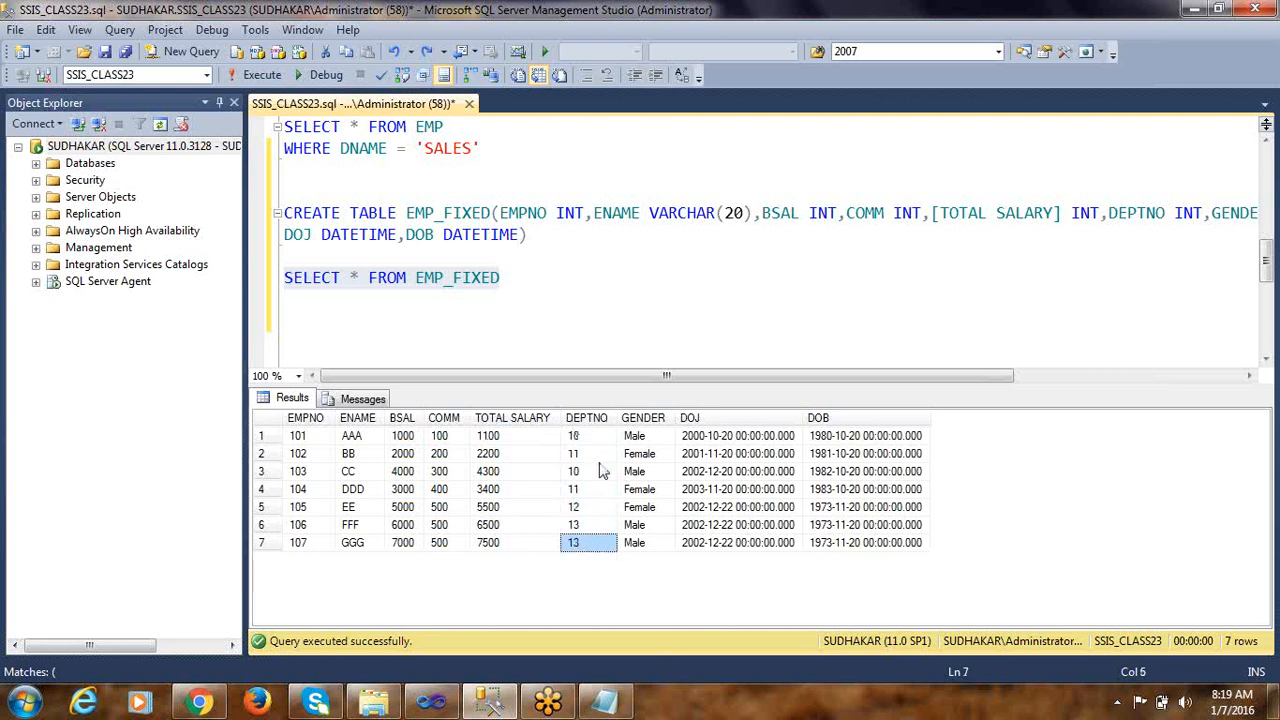
click(638, 437)
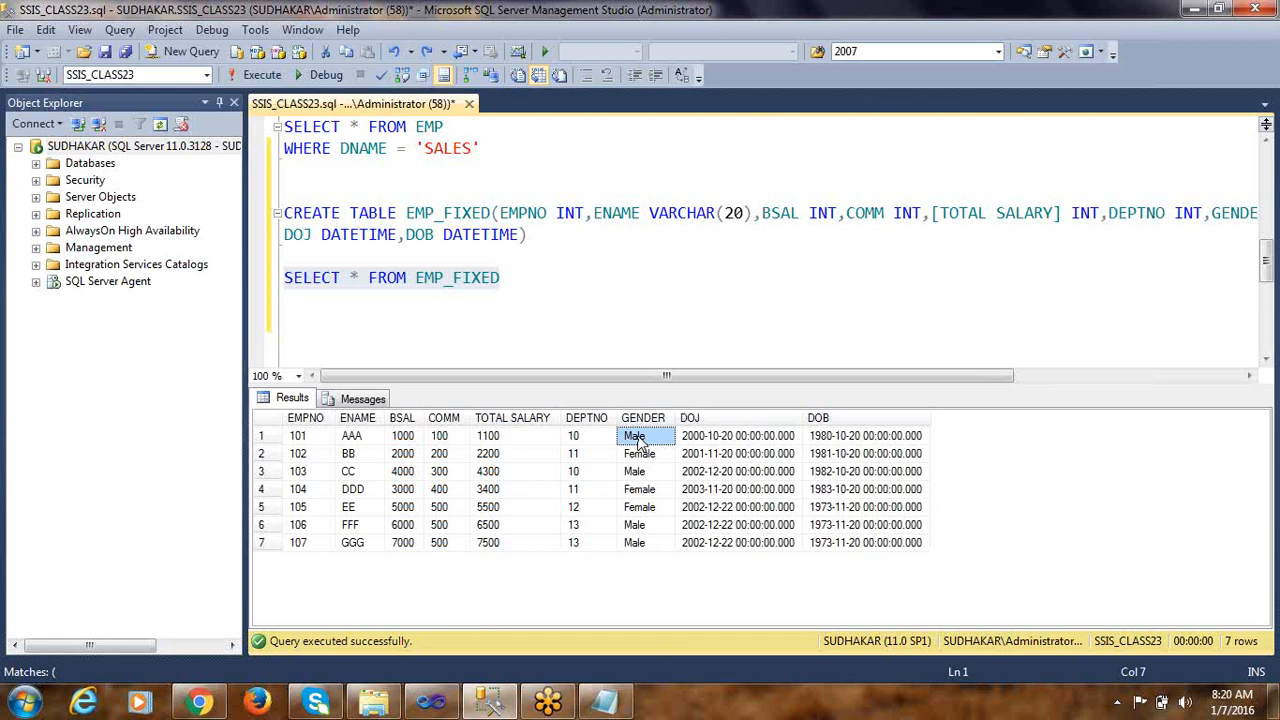
click(643, 455)
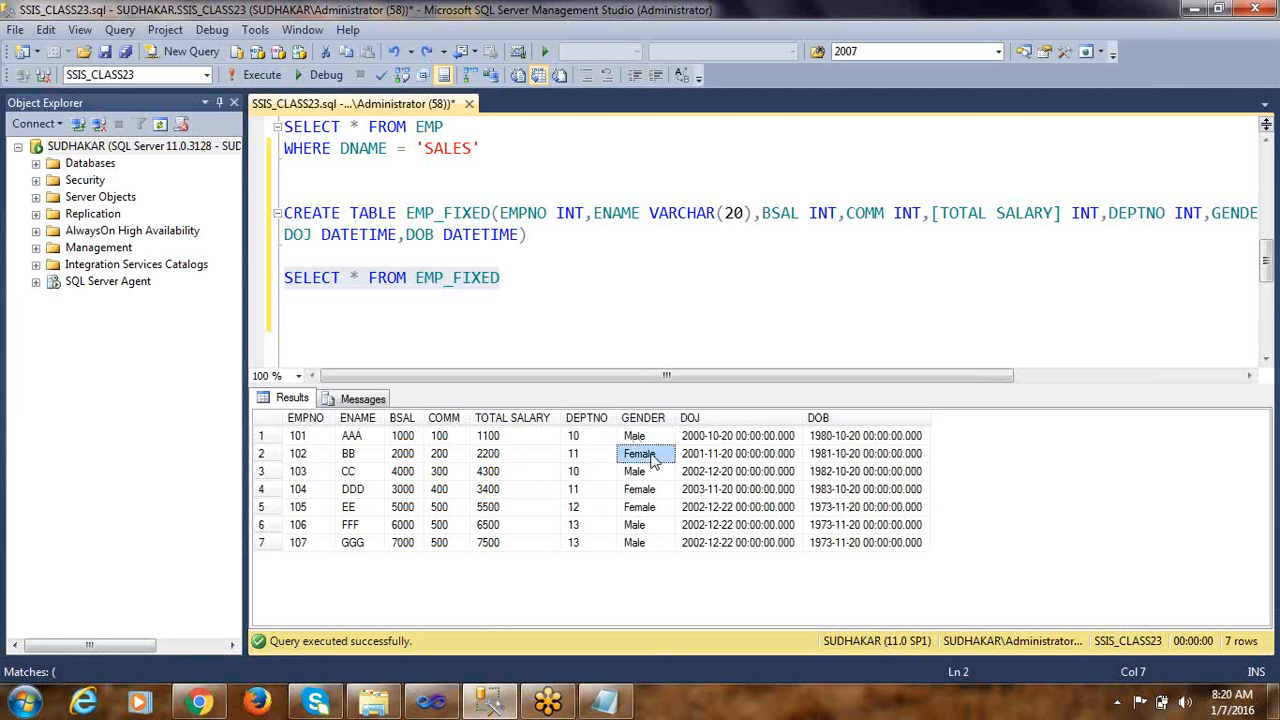
Check the GENDER values in the remaining result rows and recheck the first ones
click(650, 488)
click(651, 506)
click(651, 527)
click(652, 540)
click(645, 491)
click(650, 470)
click(648, 455)
click(646, 441)
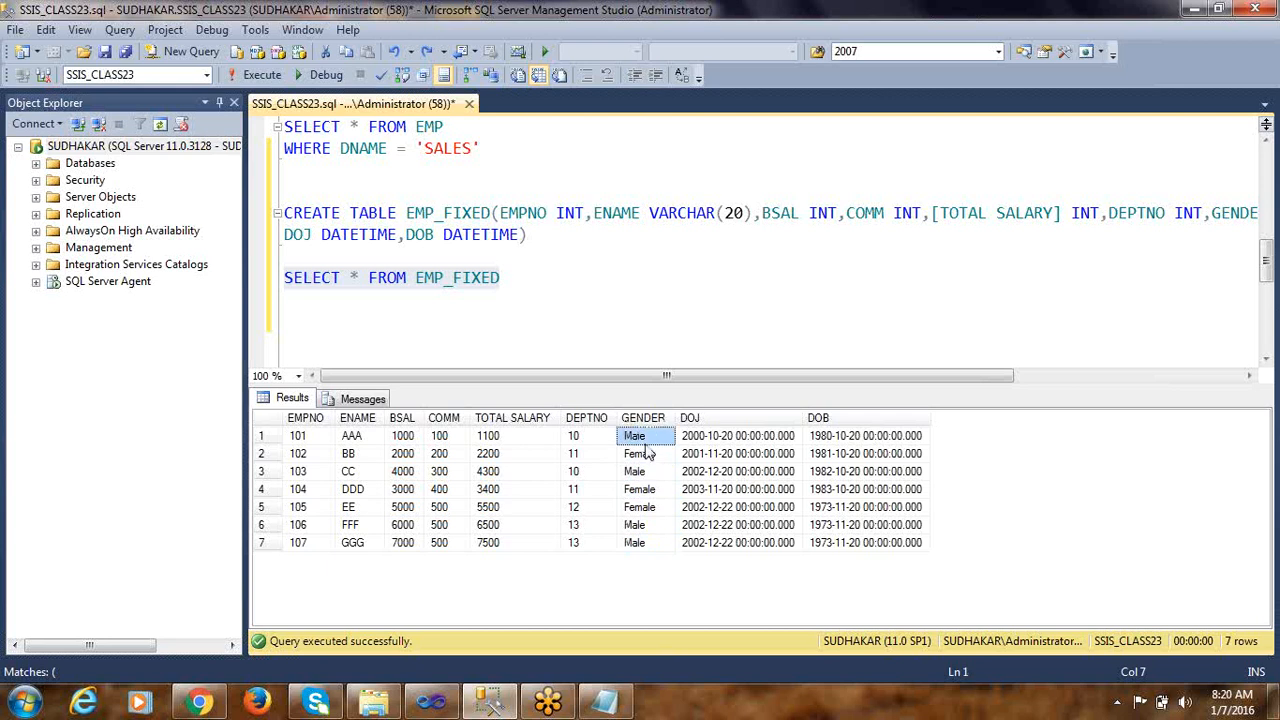
Check the DOB values in the EMP_FIXED results, and return to the end of the SELECT * FROM EMP_FIXED query
click(858, 440)
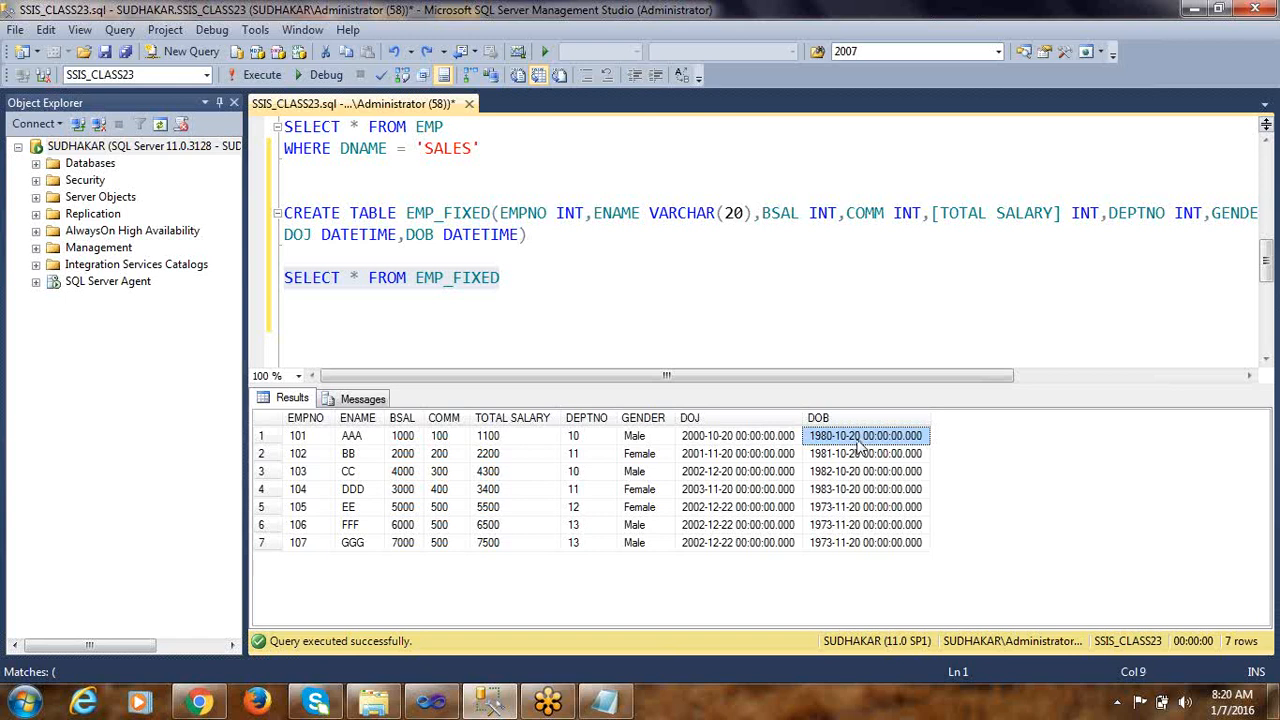
click(868, 471)
click(870, 542)
click(866, 489)
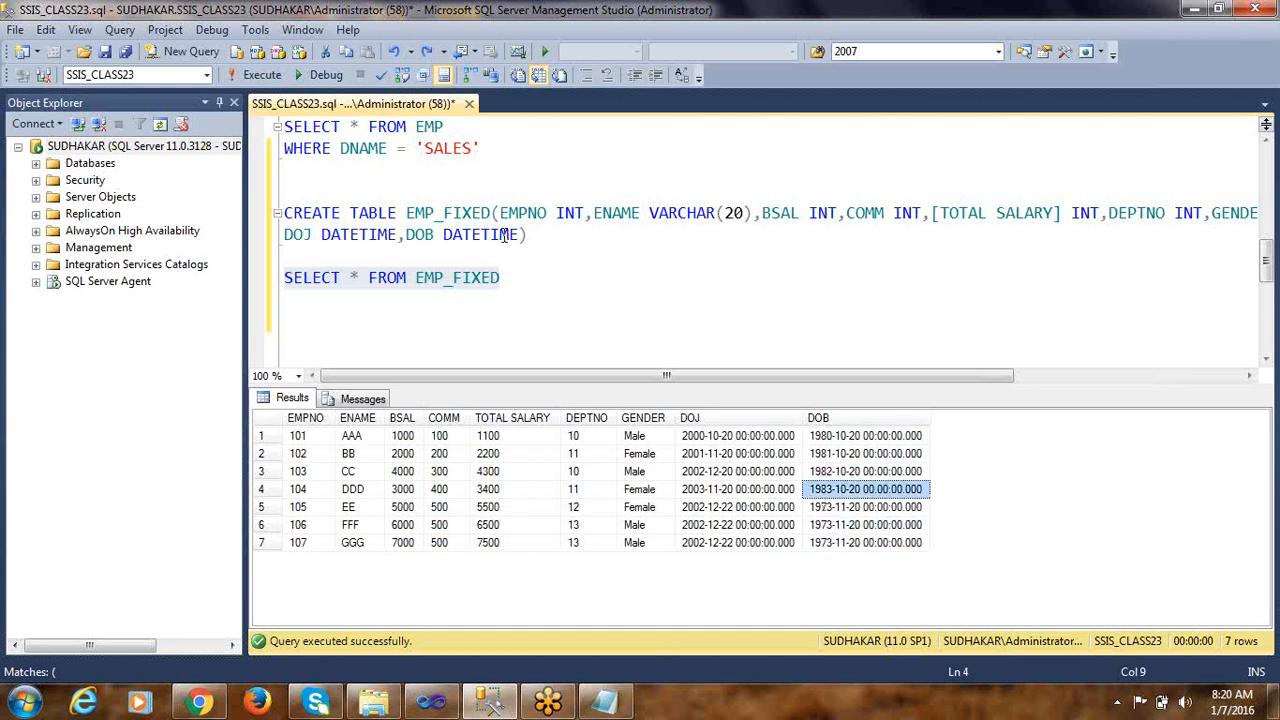
click(521, 268)
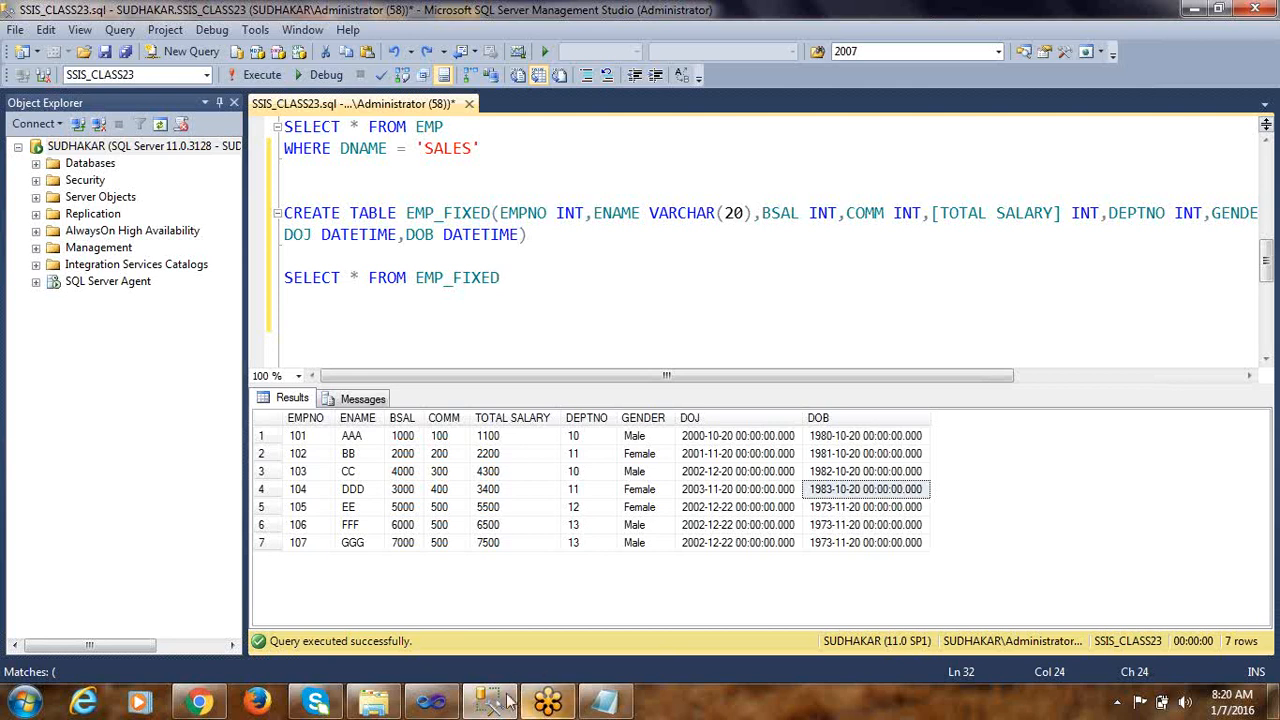
Switch to Visual Studio, close the FIXED WIDTH FILE package, and add a new SSIS package to the project
click(431, 703)
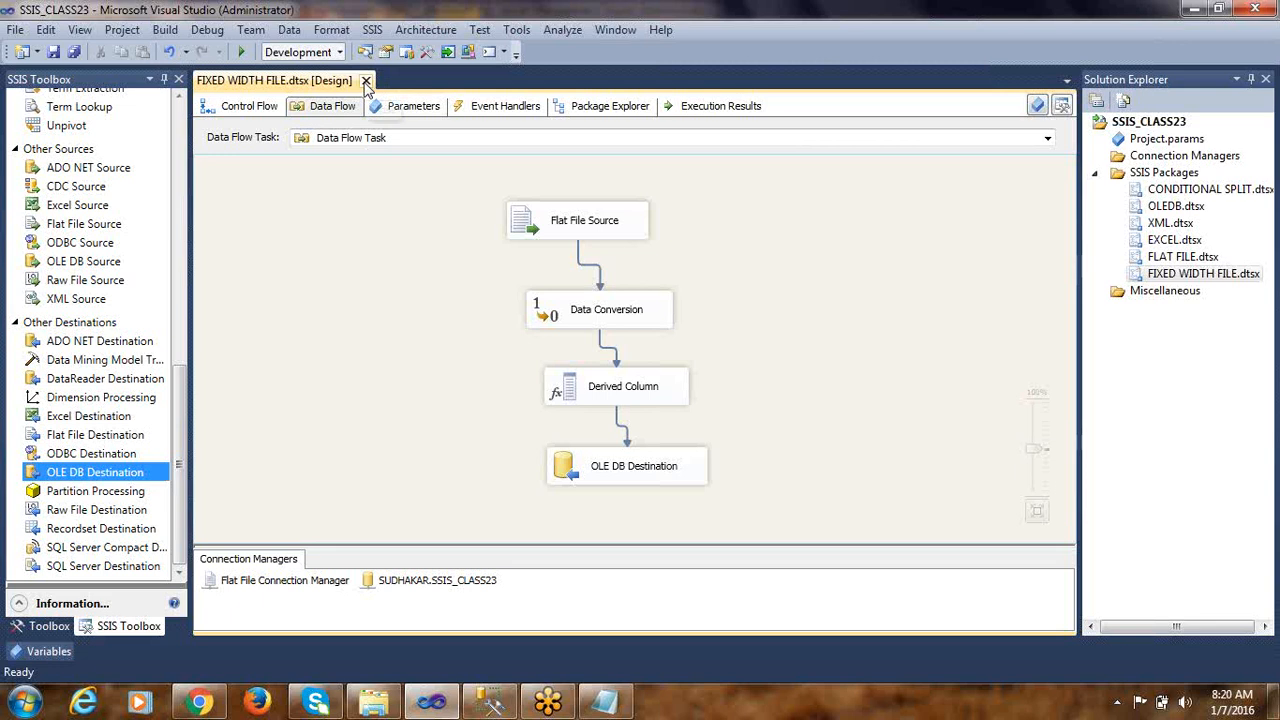
click(366, 82)
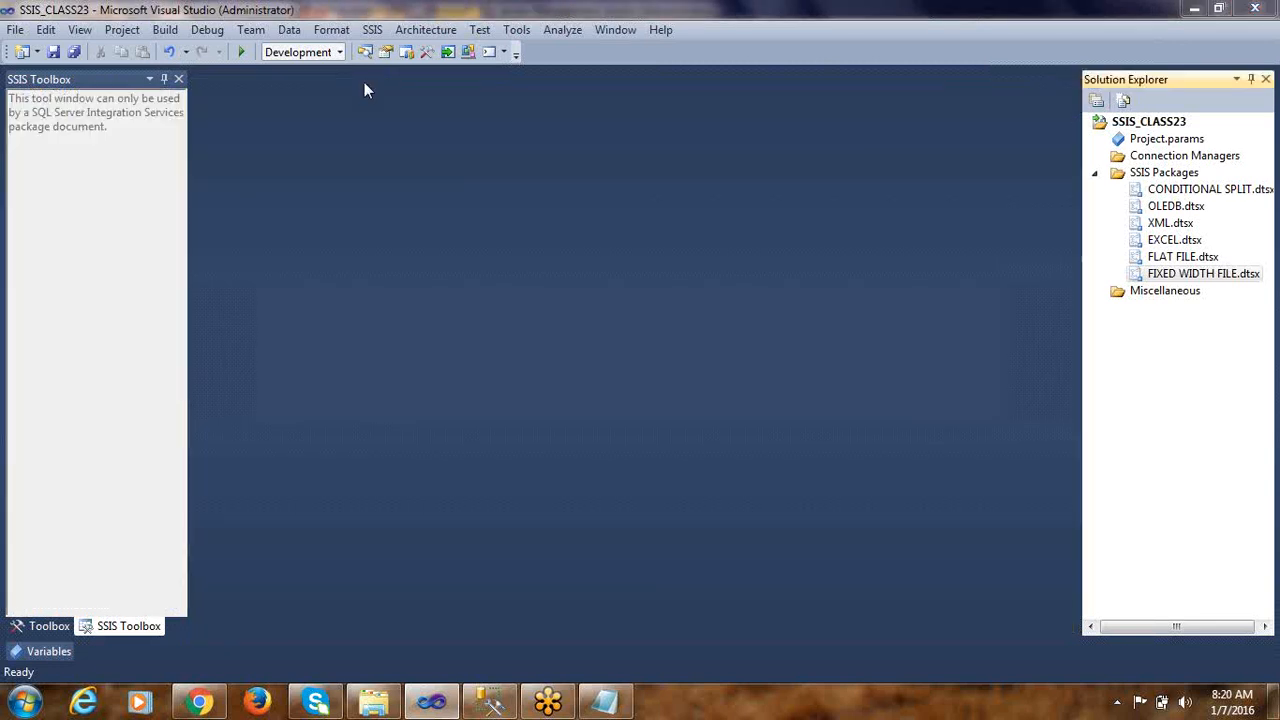
click(1163, 174)
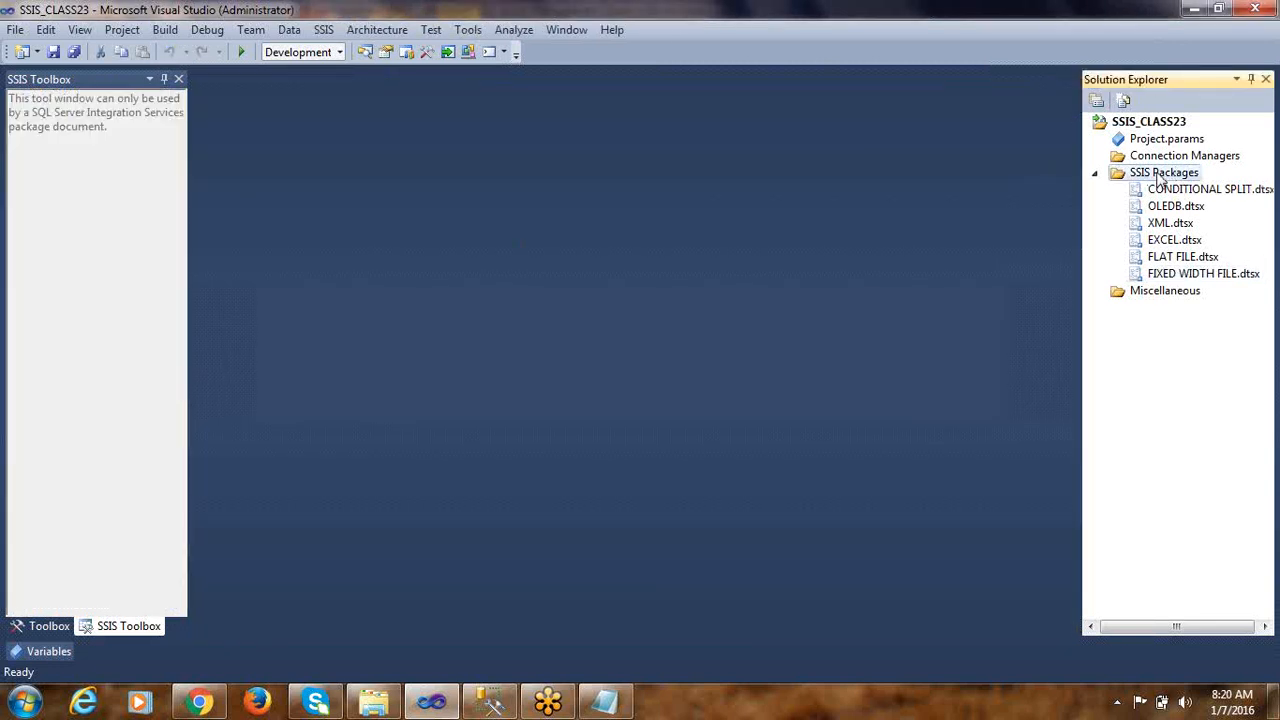
right_click(1163, 174)
click(943, 186)
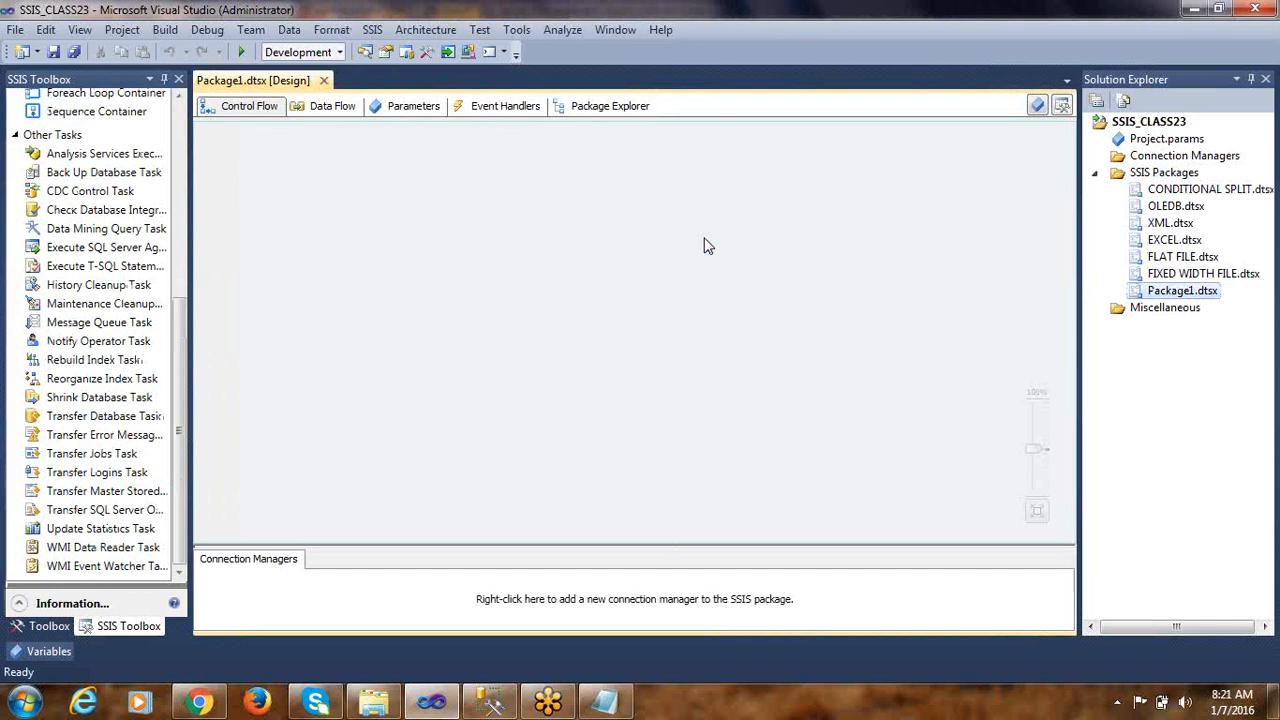
Add a Data Flow Task to the new package's control flow, and look up the Aggregate transformation available in its data flow
drag(180, 306, 176, 130)
click(334, 234)
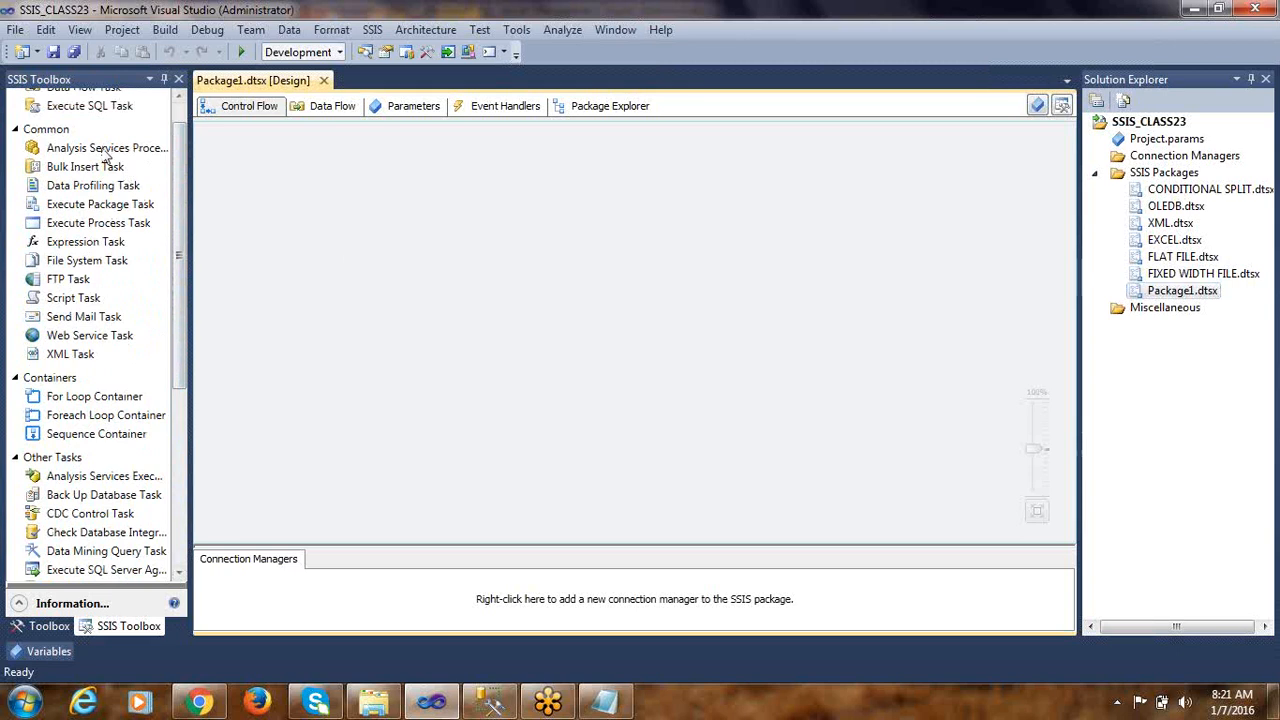
scroll(176, 162, up, 2)
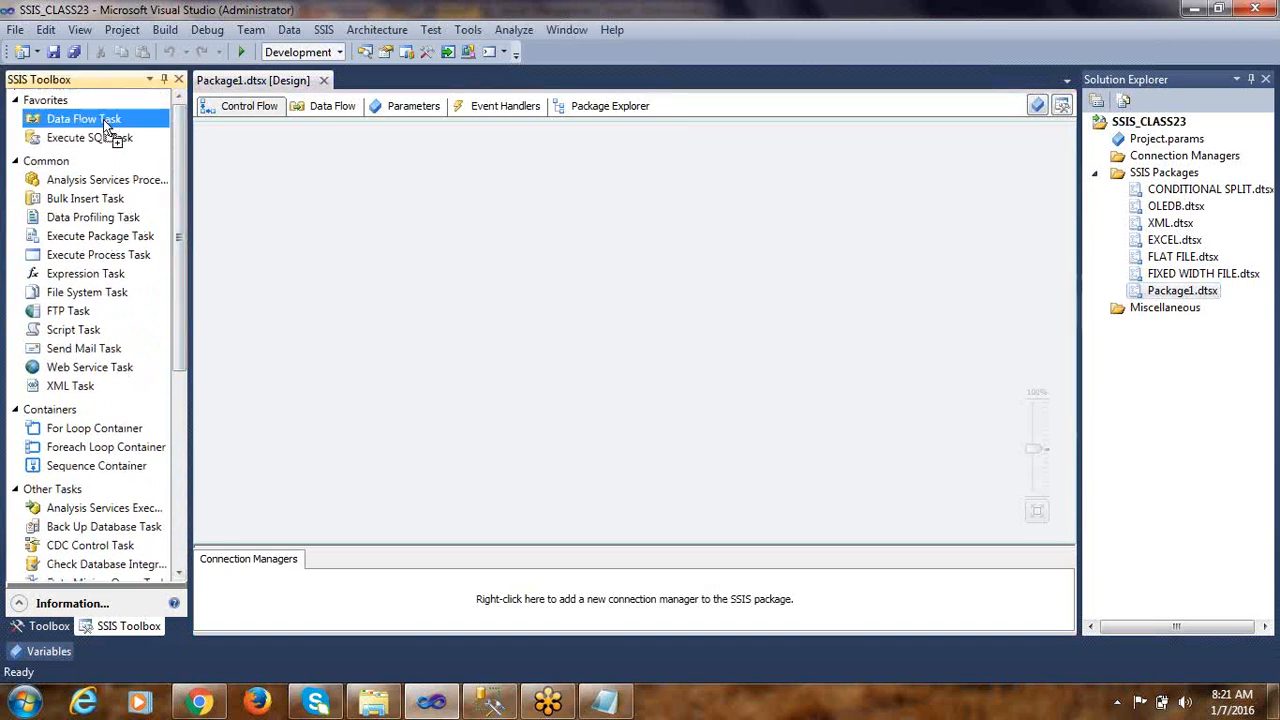
drag(103, 119, 417, 228)
double_click(418, 227)
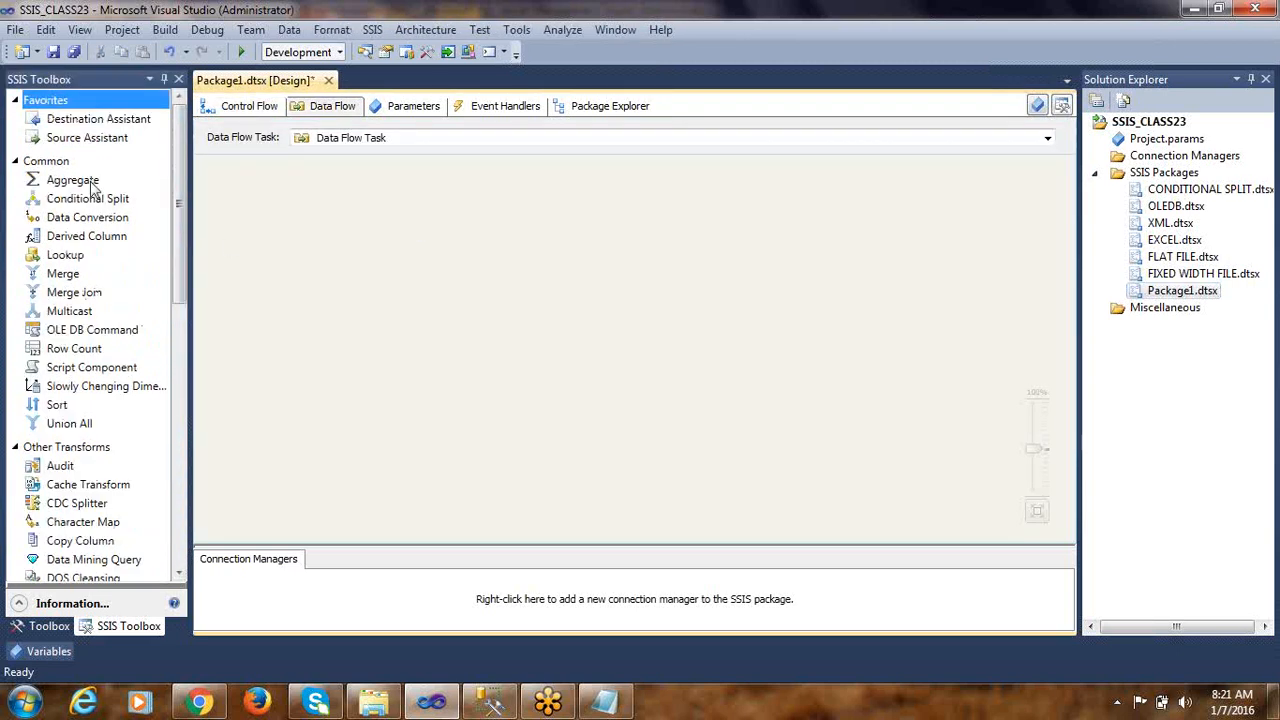
click(88, 189)
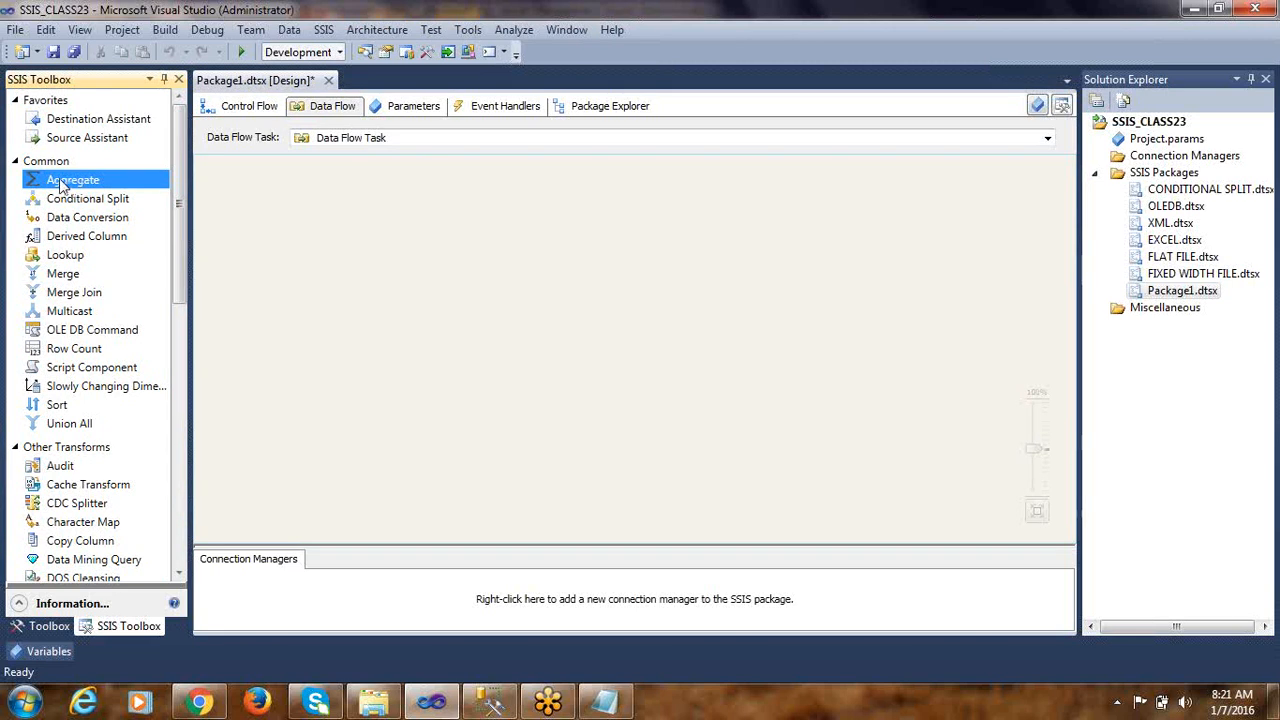
click(245, 107)
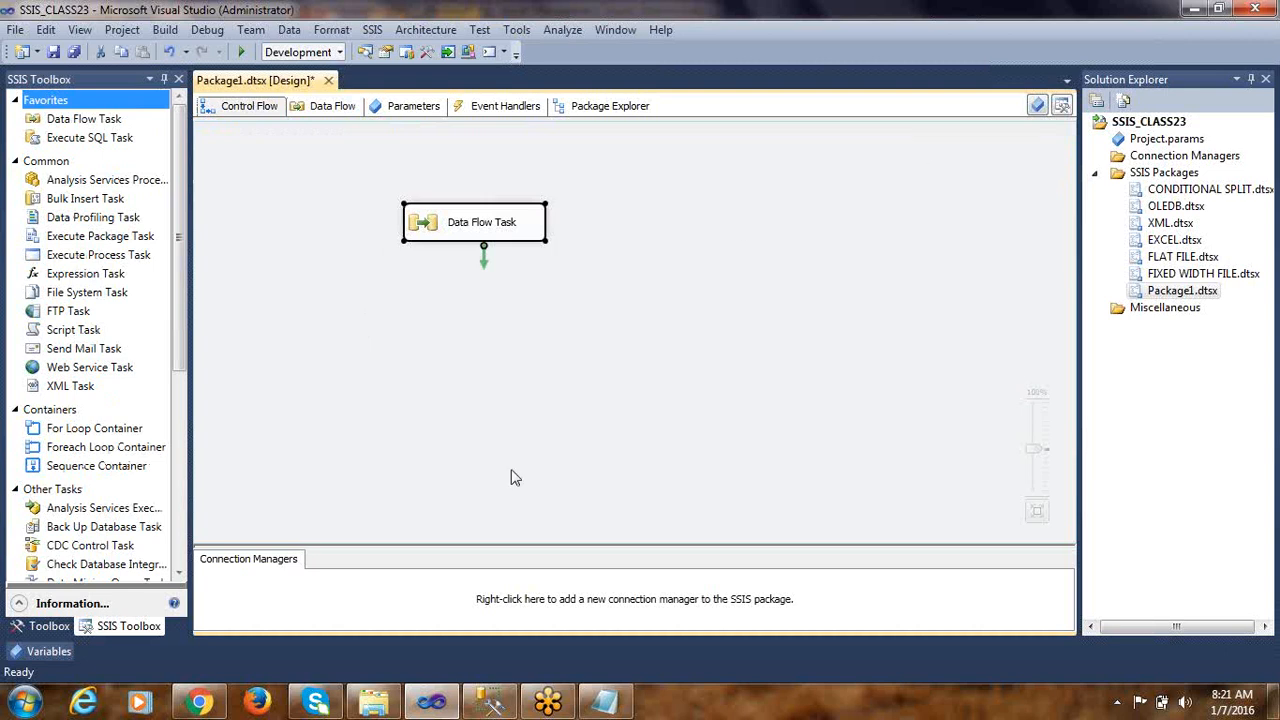
Switch to SQL Server Management Studio, make room below the EMP_FIXED query for another statement, and review the DEPTNO and TOTAL SALARY columns
click(489, 702)
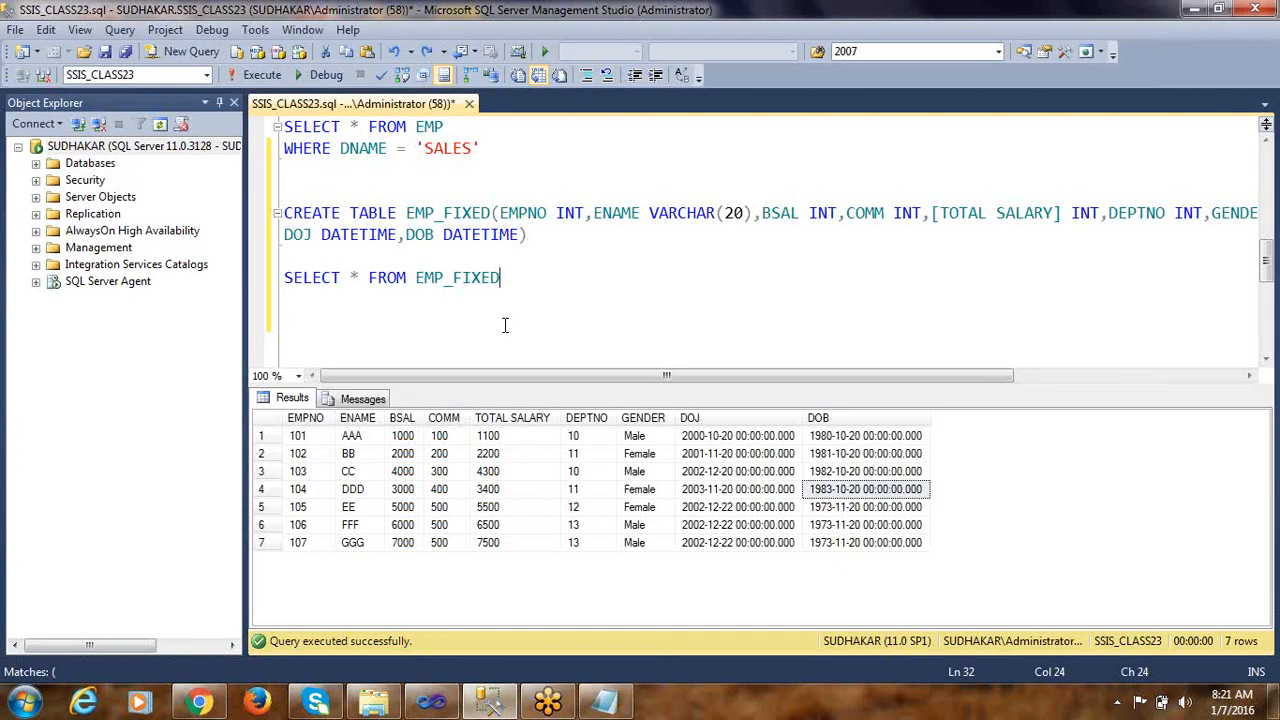
key(Return)
key(Return)
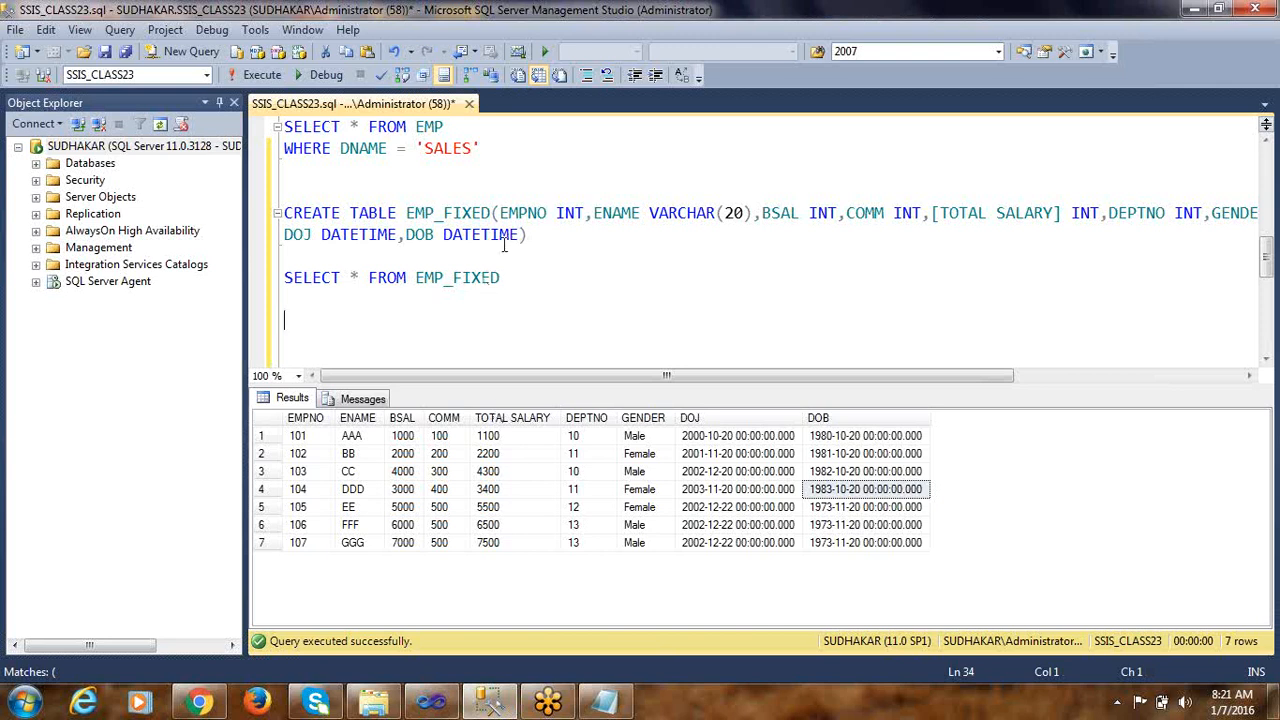
double_click(460, 277)
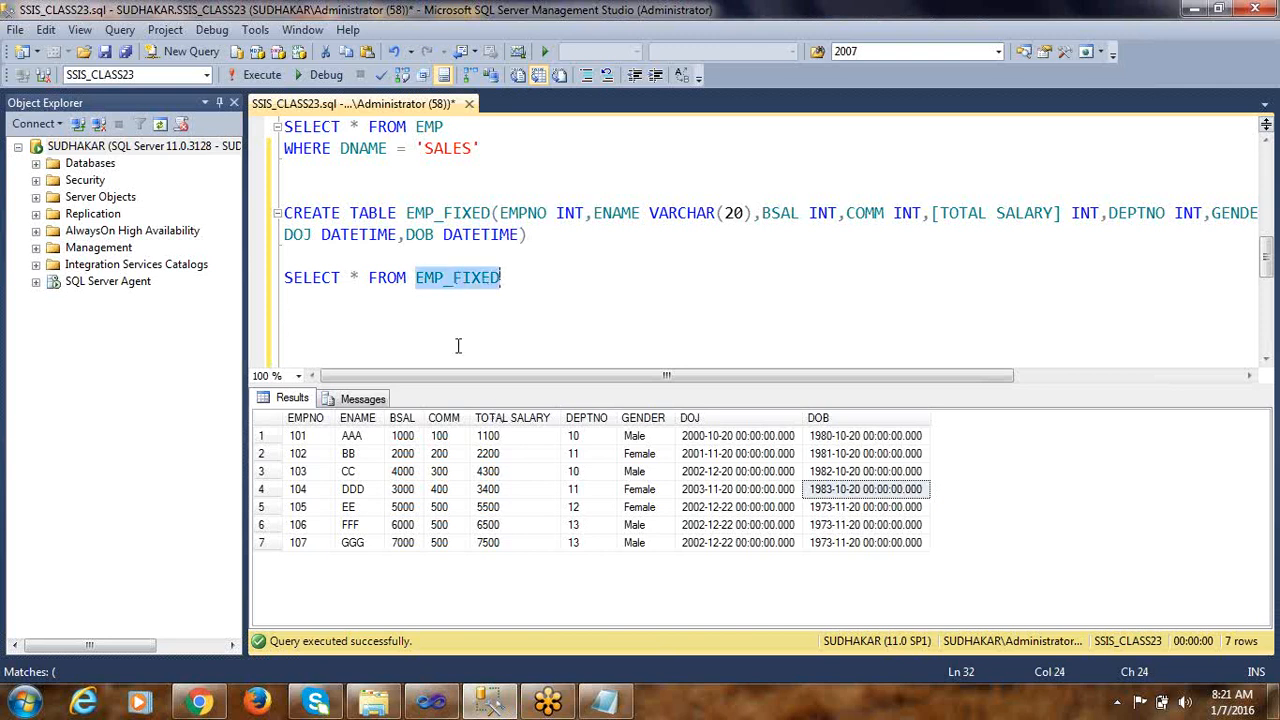
click(330, 320)
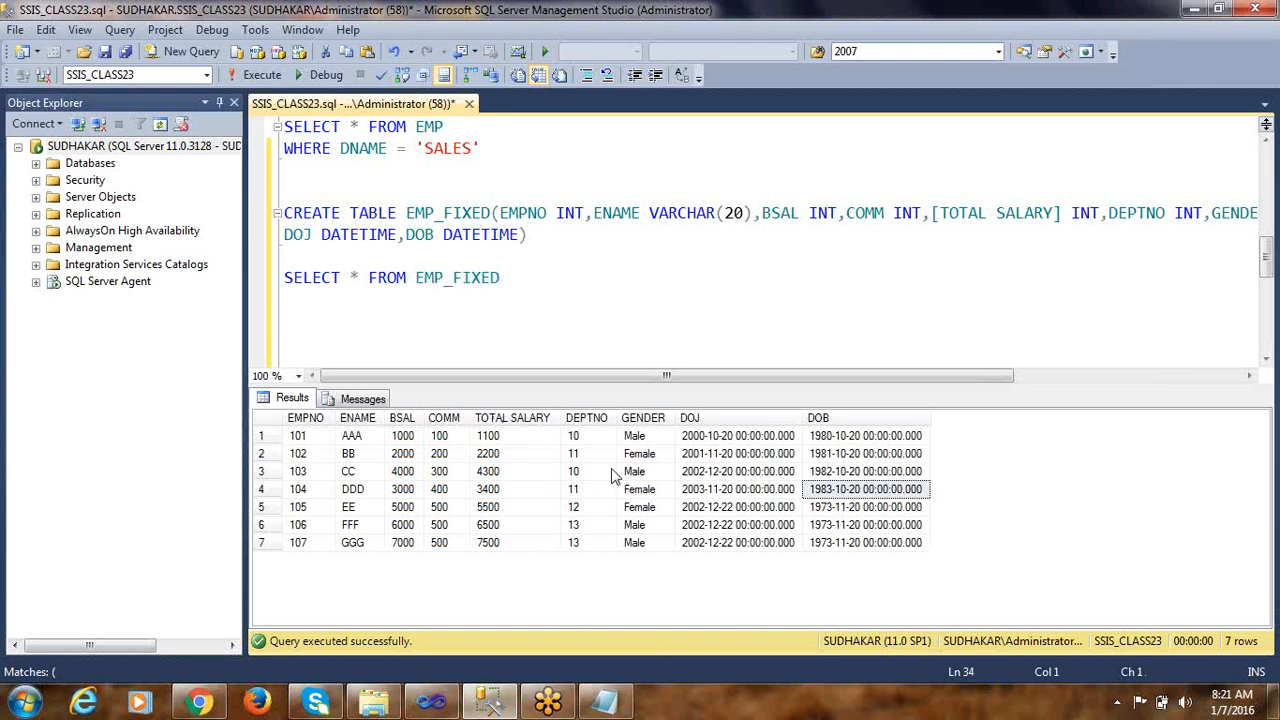
click(588, 444)
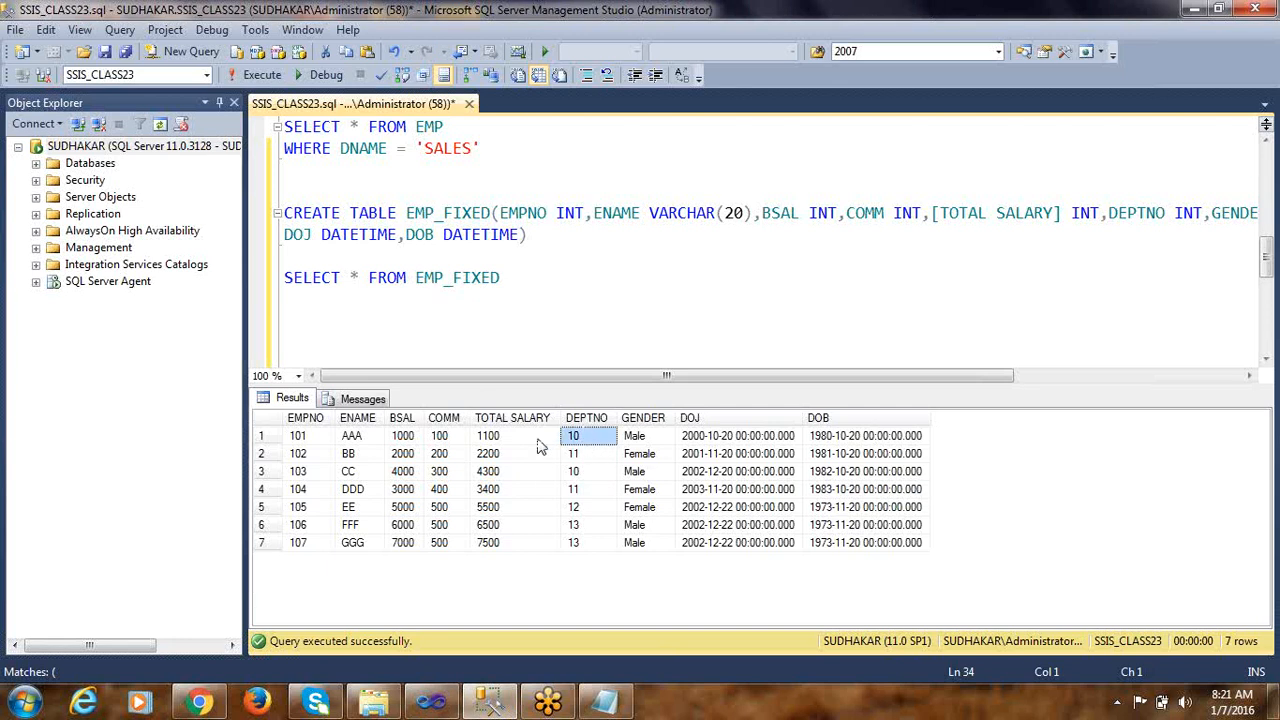
click(527, 444)
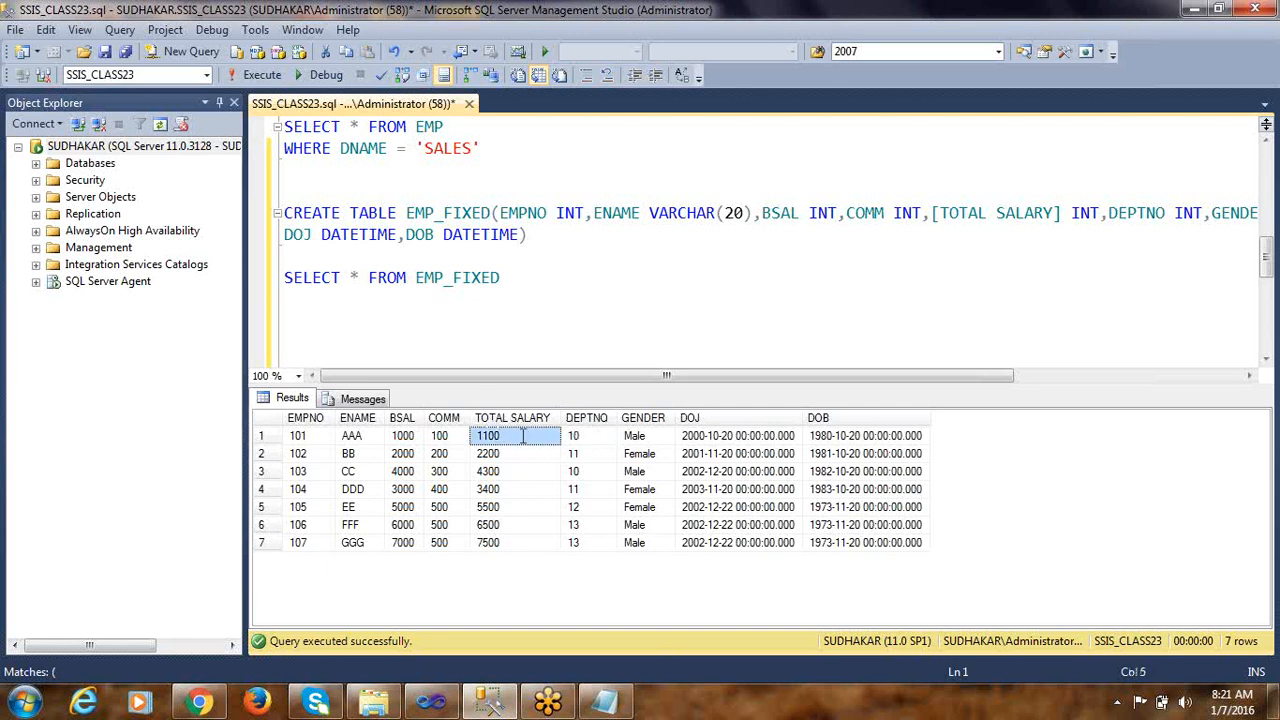
click(319, 320)
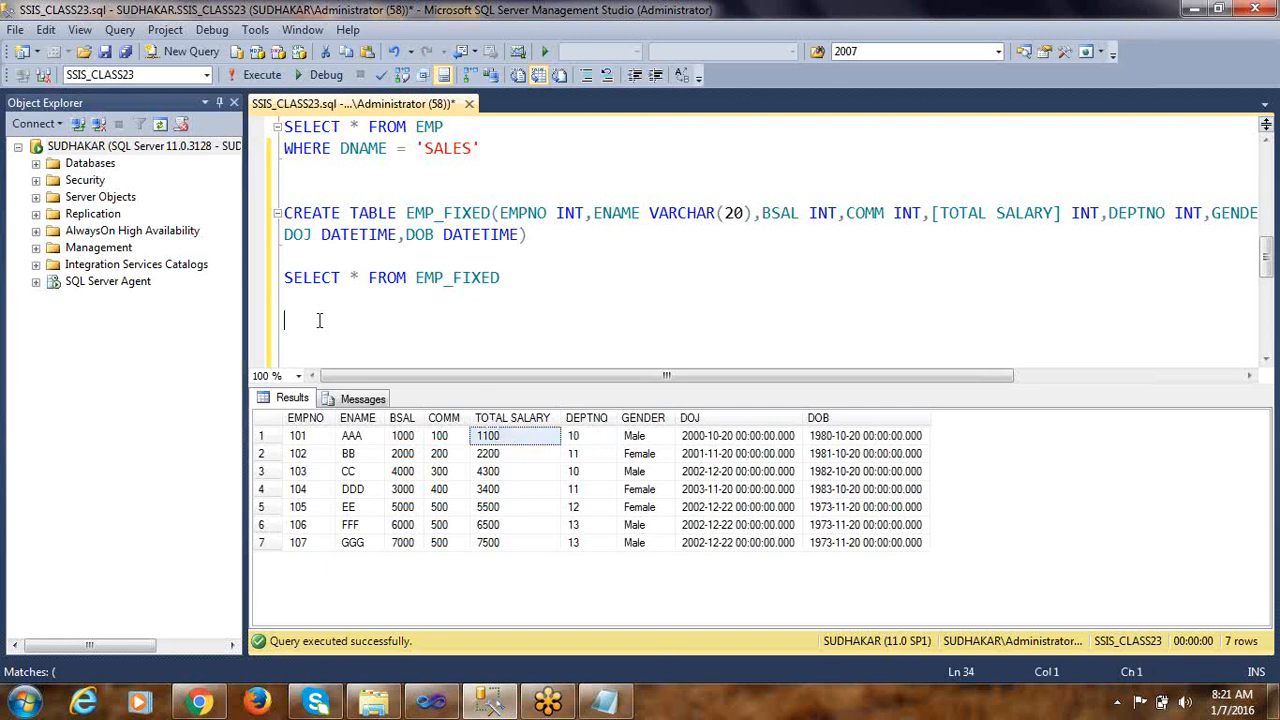
Write SELECT SUM(TOTAL SALARY) below the EMP_FIXED query, copying the column name from the results and removing the extra pasted value
text(SELECT SUM)
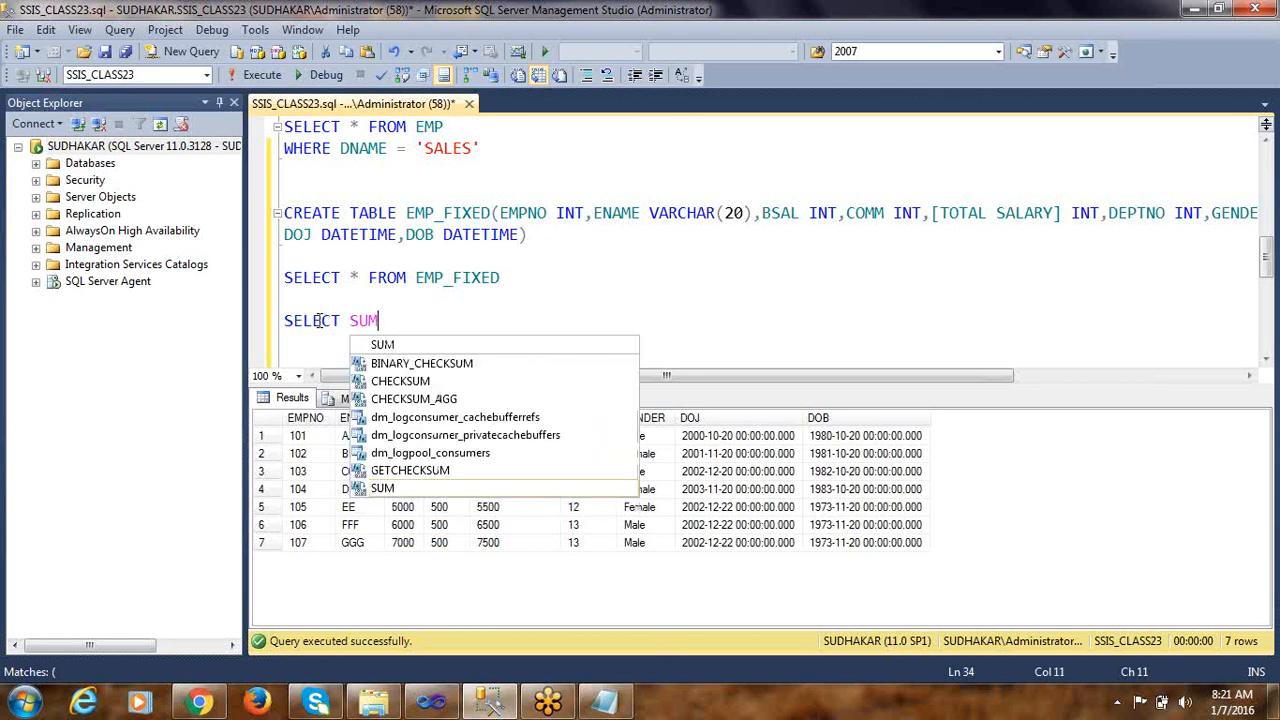
text(()
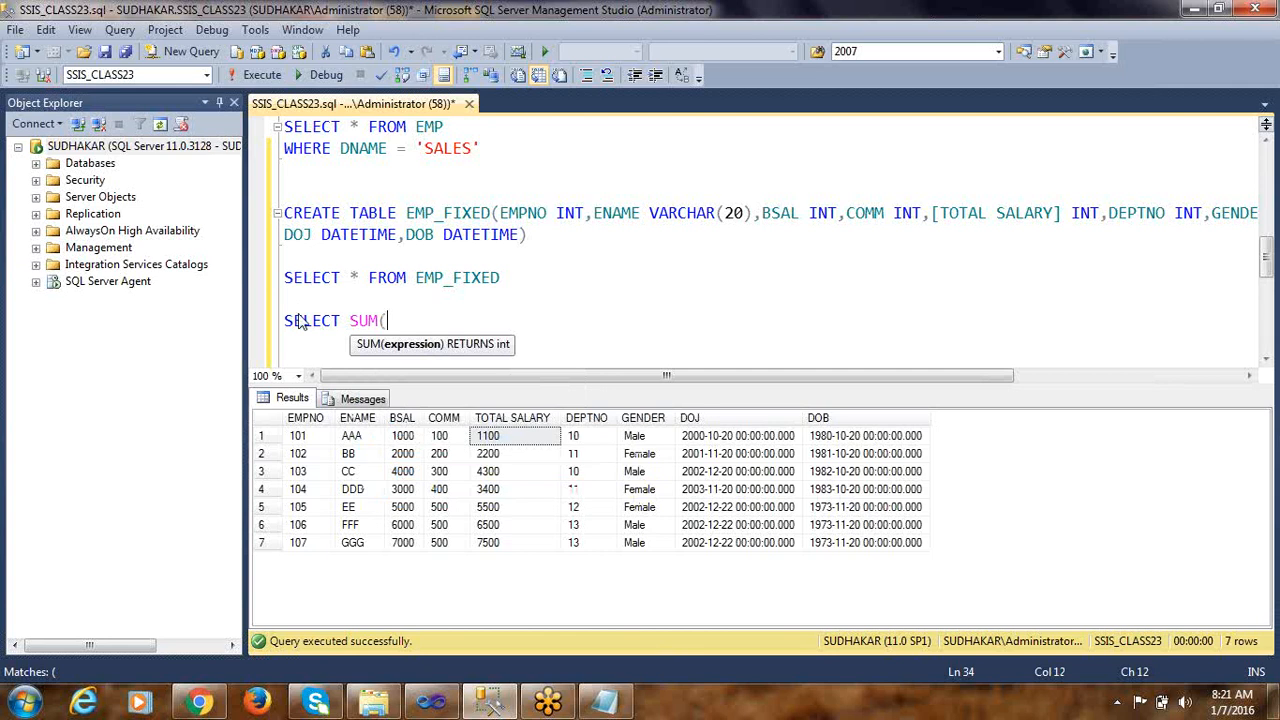
right_click(510, 443)
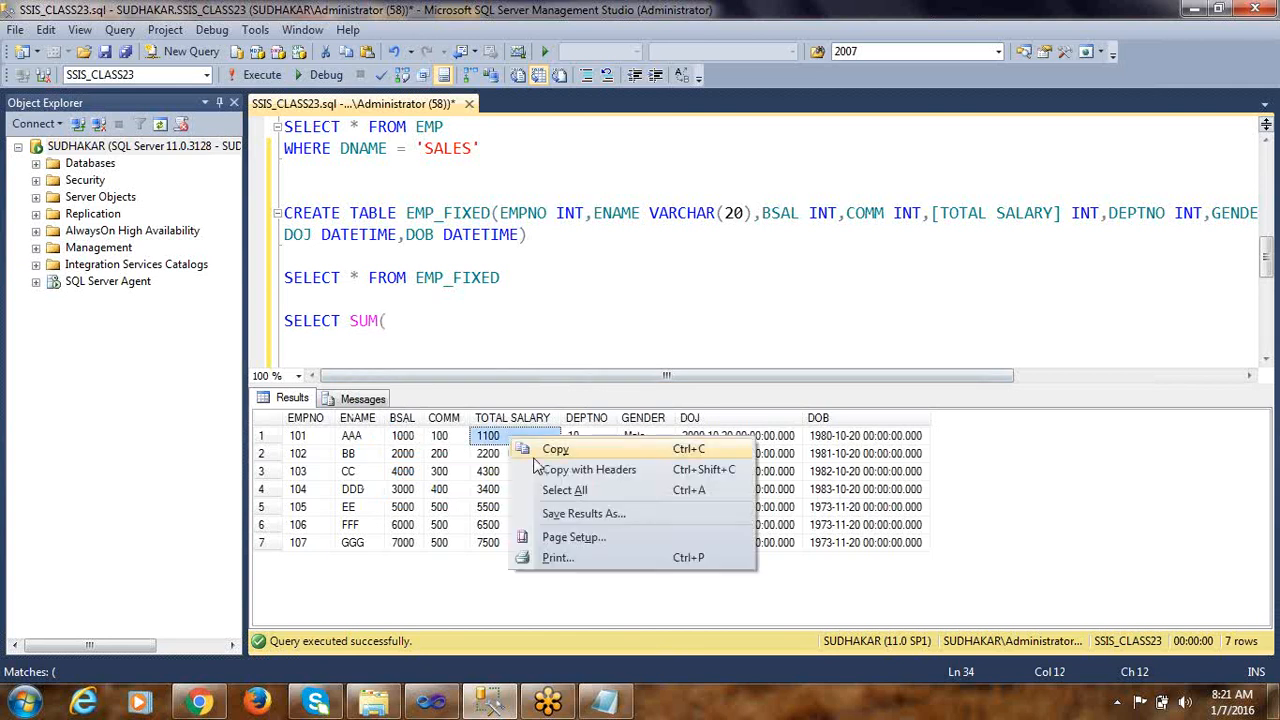
click(535, 467)
key(ctrl+v)
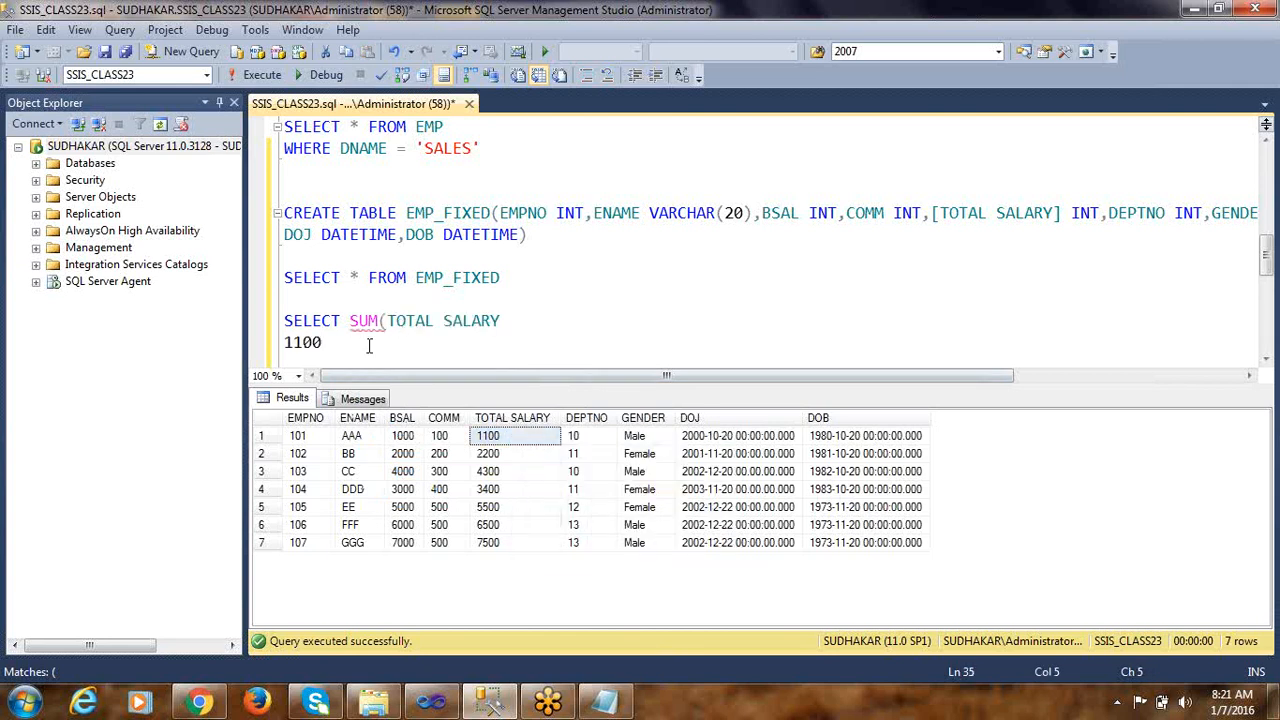
key(shift+Home)
key(BackSpace)
key(BackSpace)
text())
Extend the statement to SELECT DEPTNO, SUM(TOTAL SALARY) AS SALARY FROM EMP_FIXED
key(ctrl+Left)
key(ctrl+Left)
key(ctrl+Left)
key(ctrl+Left)
key(ctrl+Left)
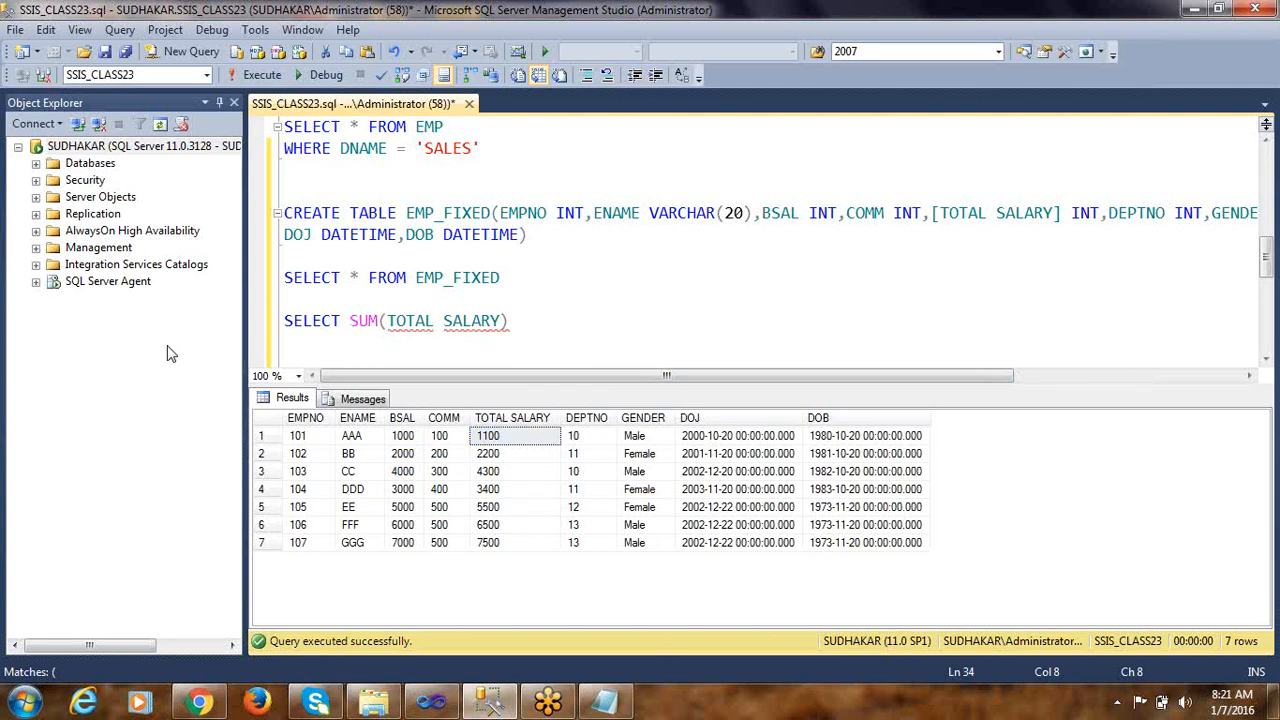
text(DEPTNO)
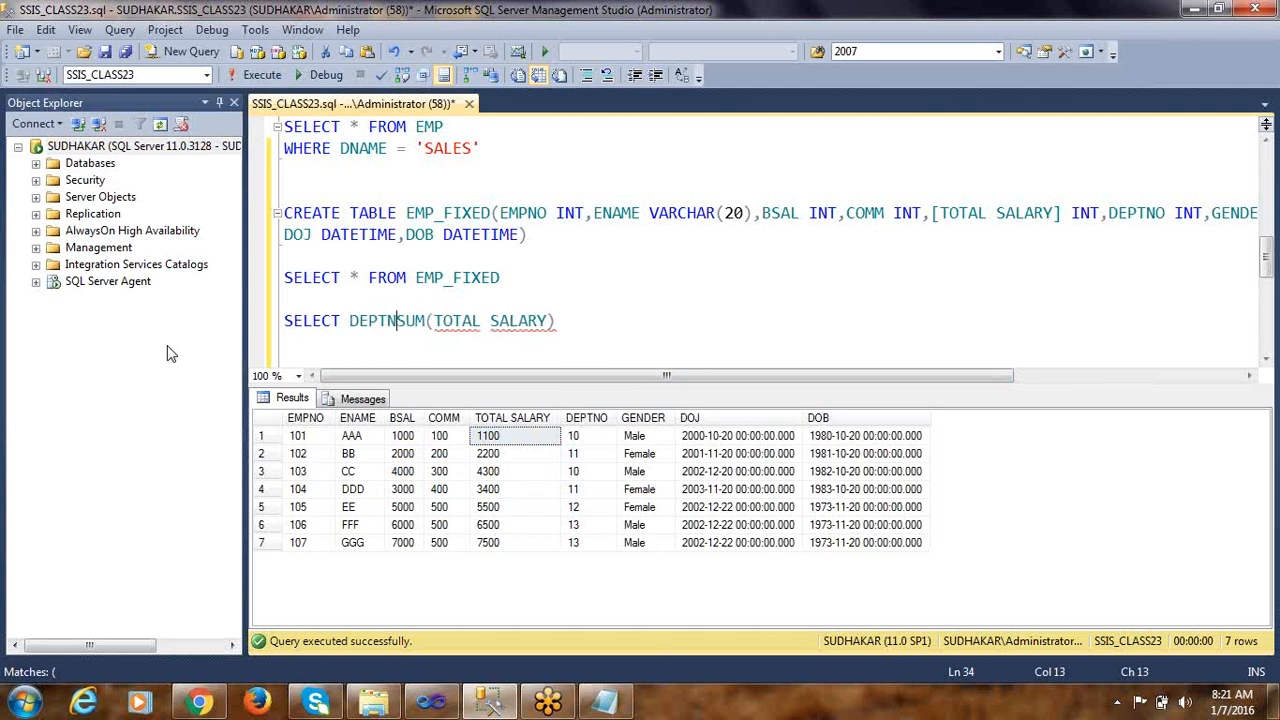
text(,)
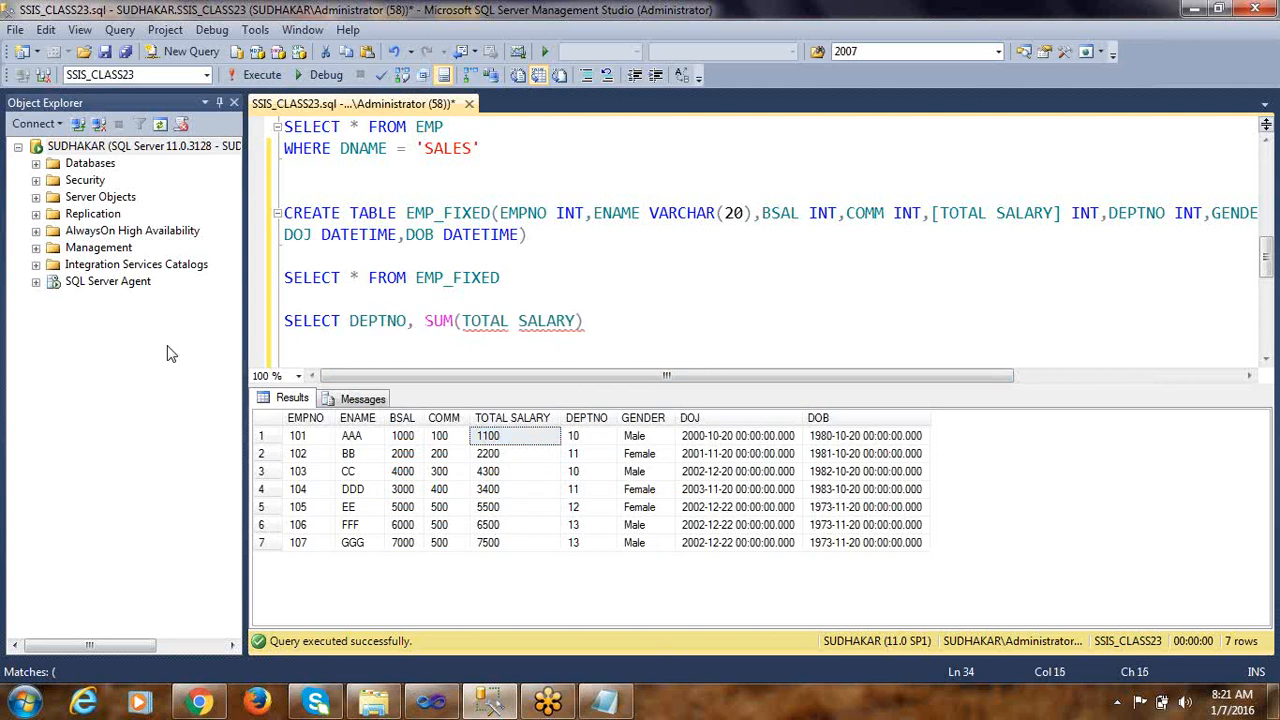
click(592, 319)
text(AS SALARY FROM )
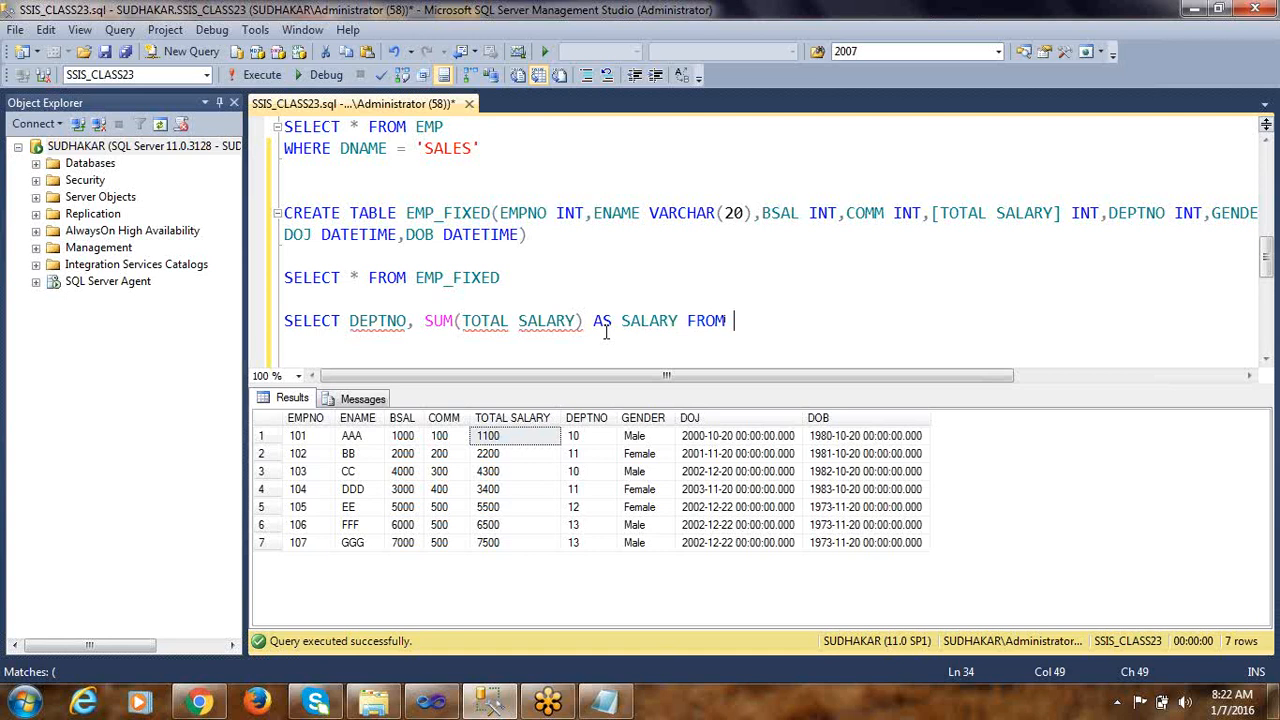
text(EMP_FIXED)
key(Return)
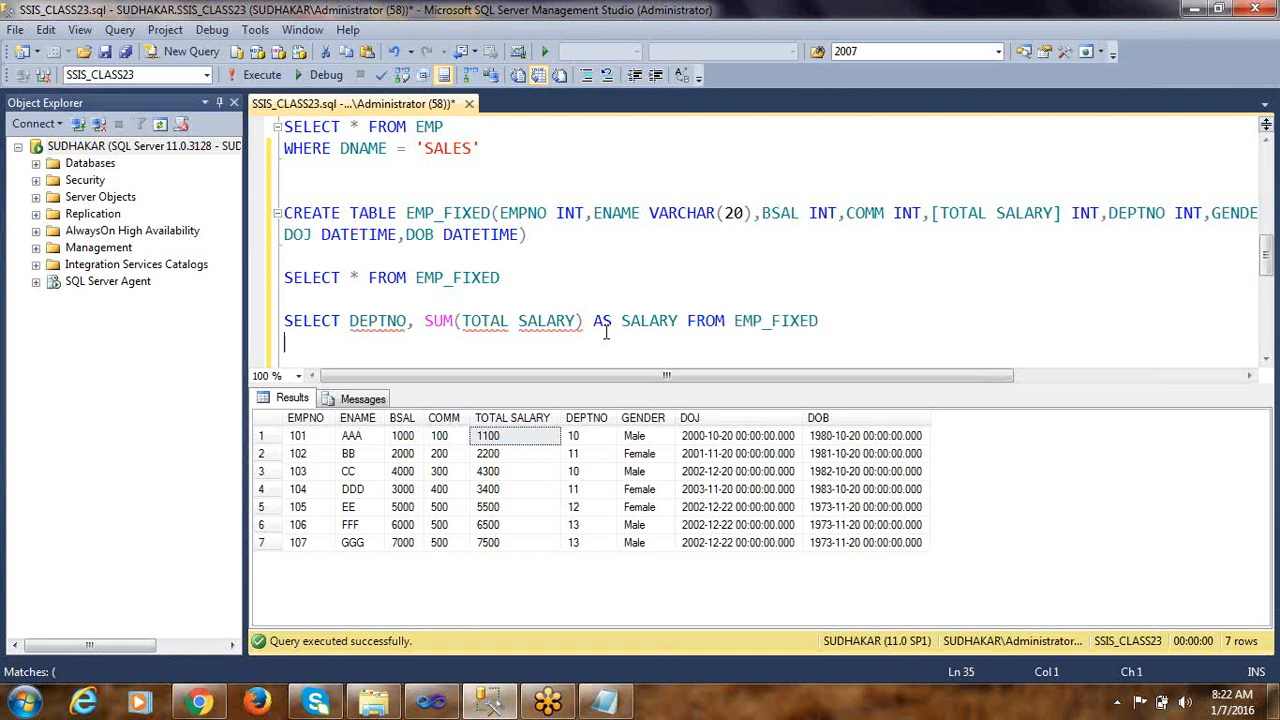
Add GROUP BY DEPTNO on the line below the salary sum statement
text(GROUP BY)
double_click(390, 320)
key(ctrl+c)
click(390, 346)
key(ctrl+v)
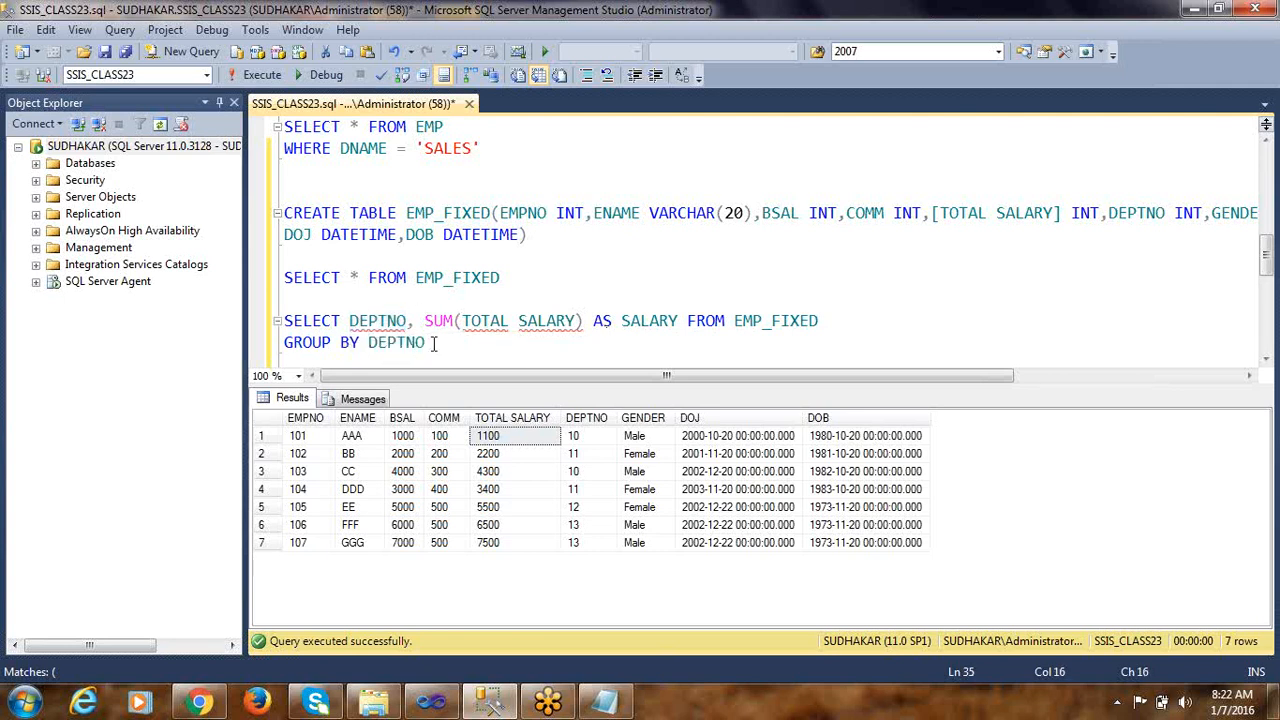
Run only the two-line salary sum query grouped by DEPTNO
key(shift+Home)
key(shift+Up)
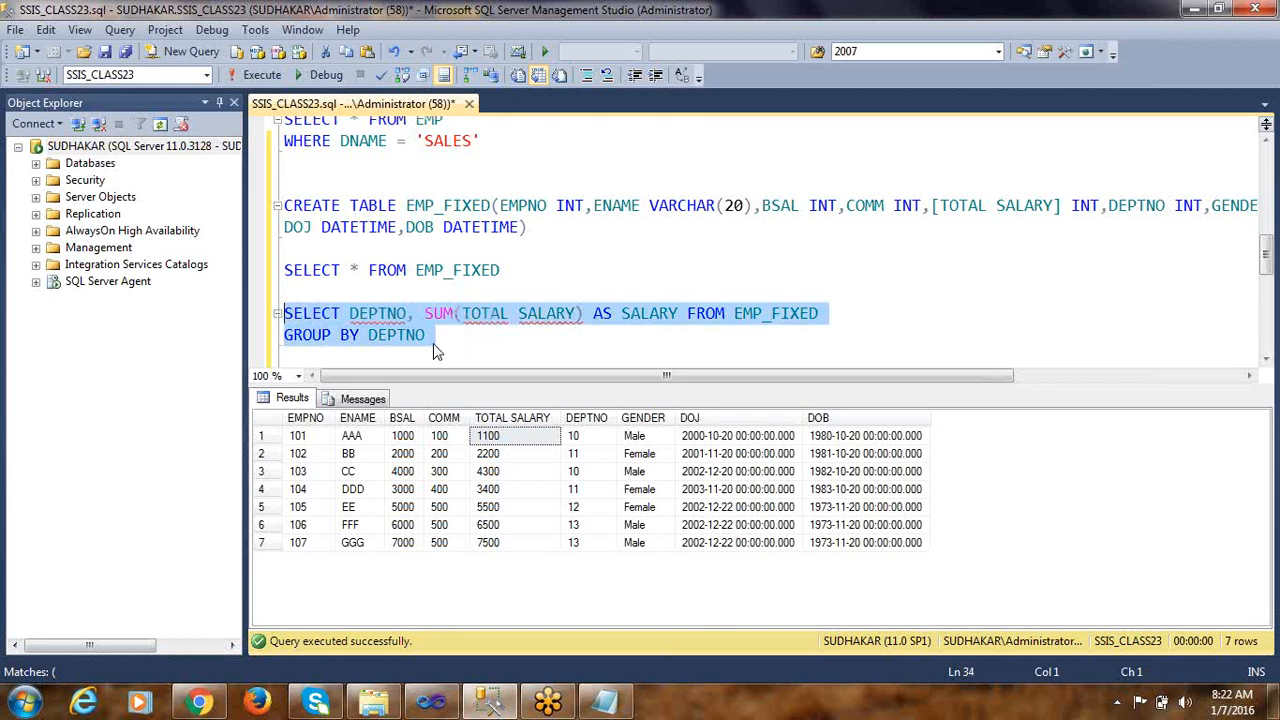
click(256, 75)
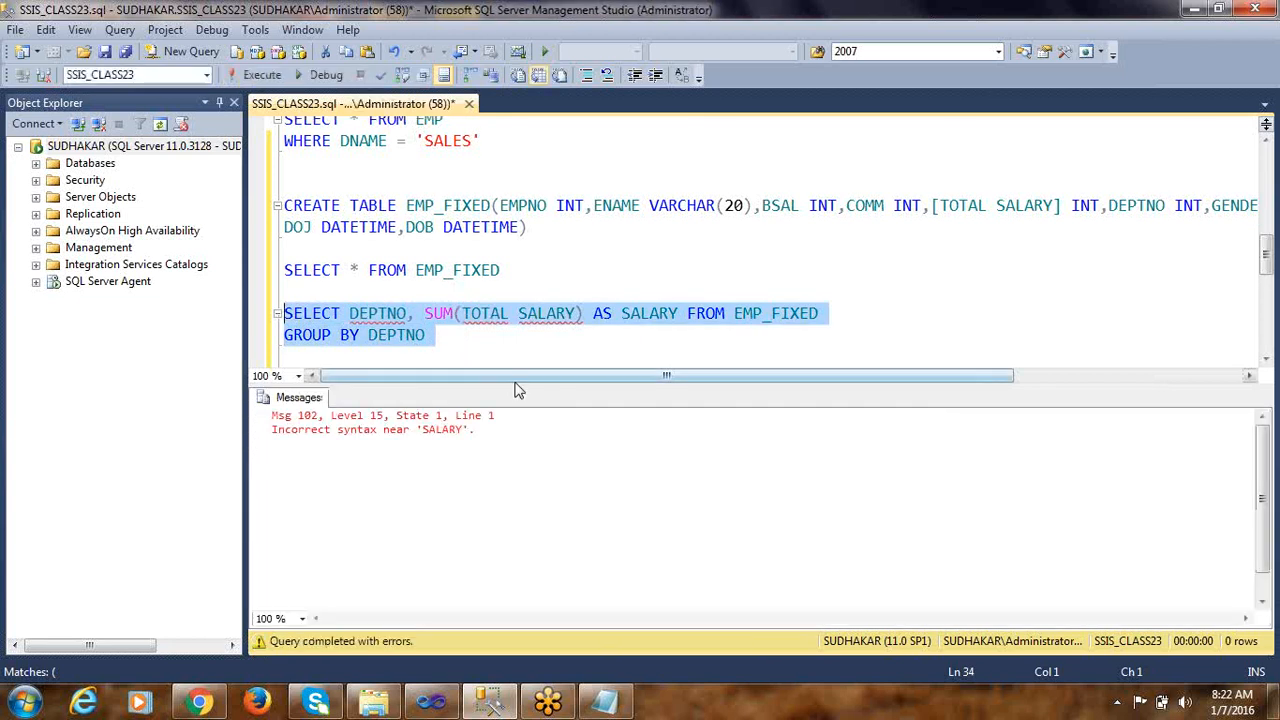
Enclose the TOTAL SALARY column name inside SUM in square brackets
click(453, 334)
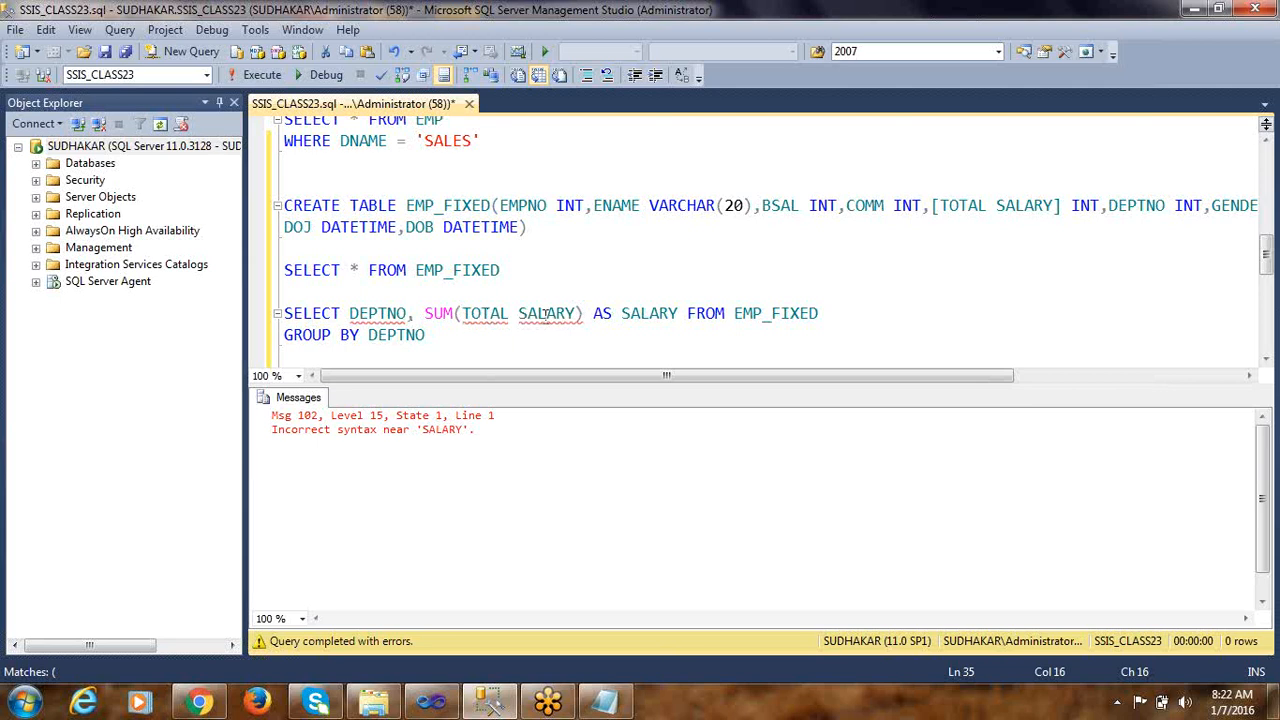
click(463, 313)
text([)
click(565, 313)
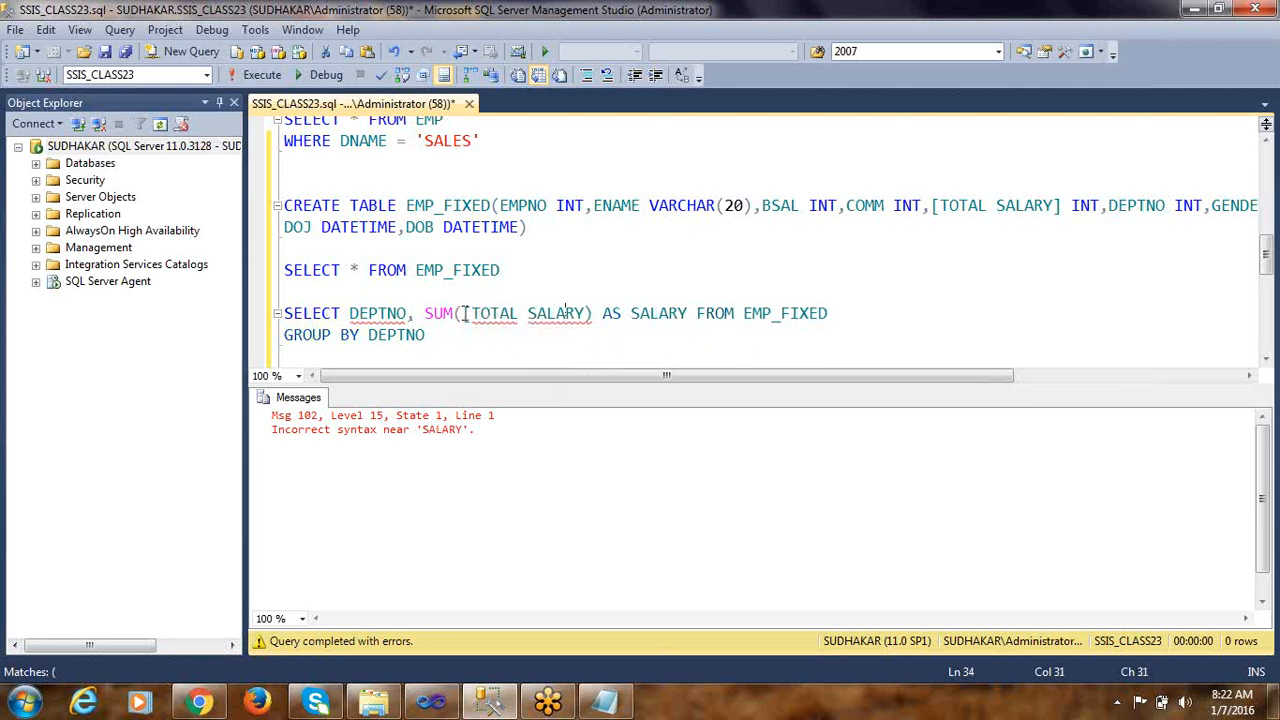
text(])
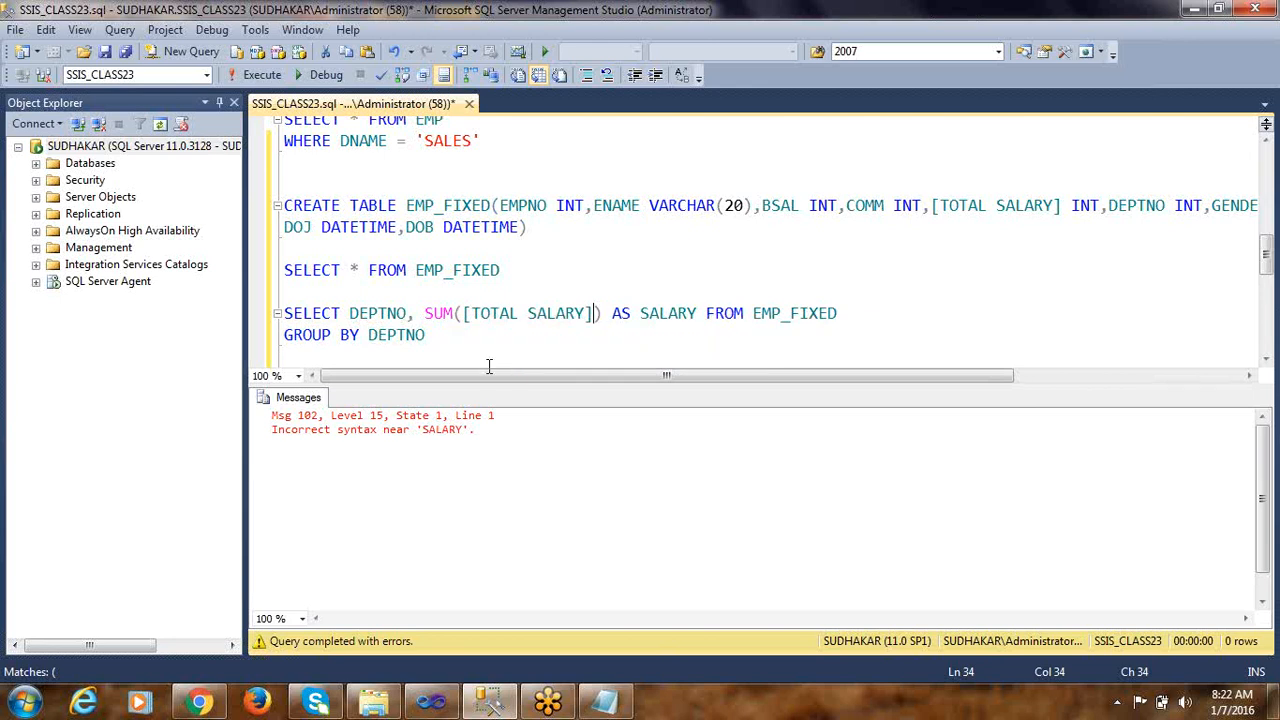
Run only the corrected two-line salary sum query and examine the SALARY total for each DEPTNO in the results
mouse_move(423, 337)
mouse_down()
mouse_move(213, 334)
mouse_move(206, 322)
mouse_up()
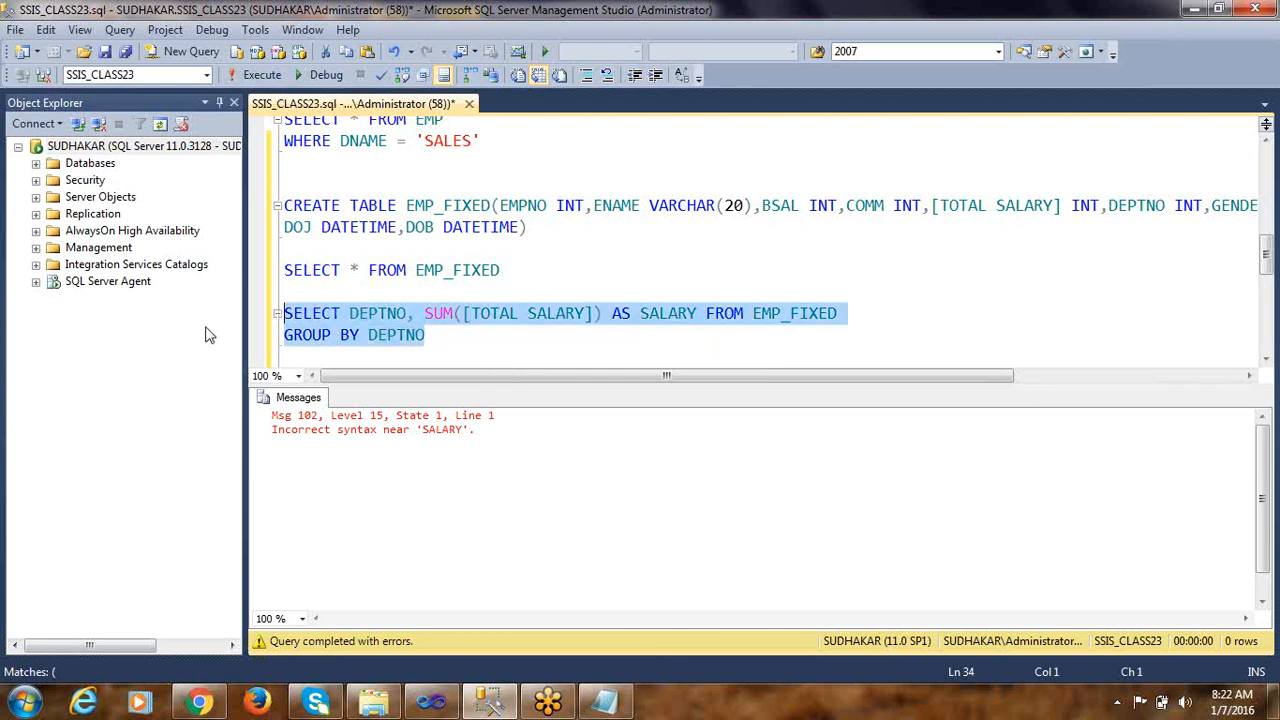
key(F5)
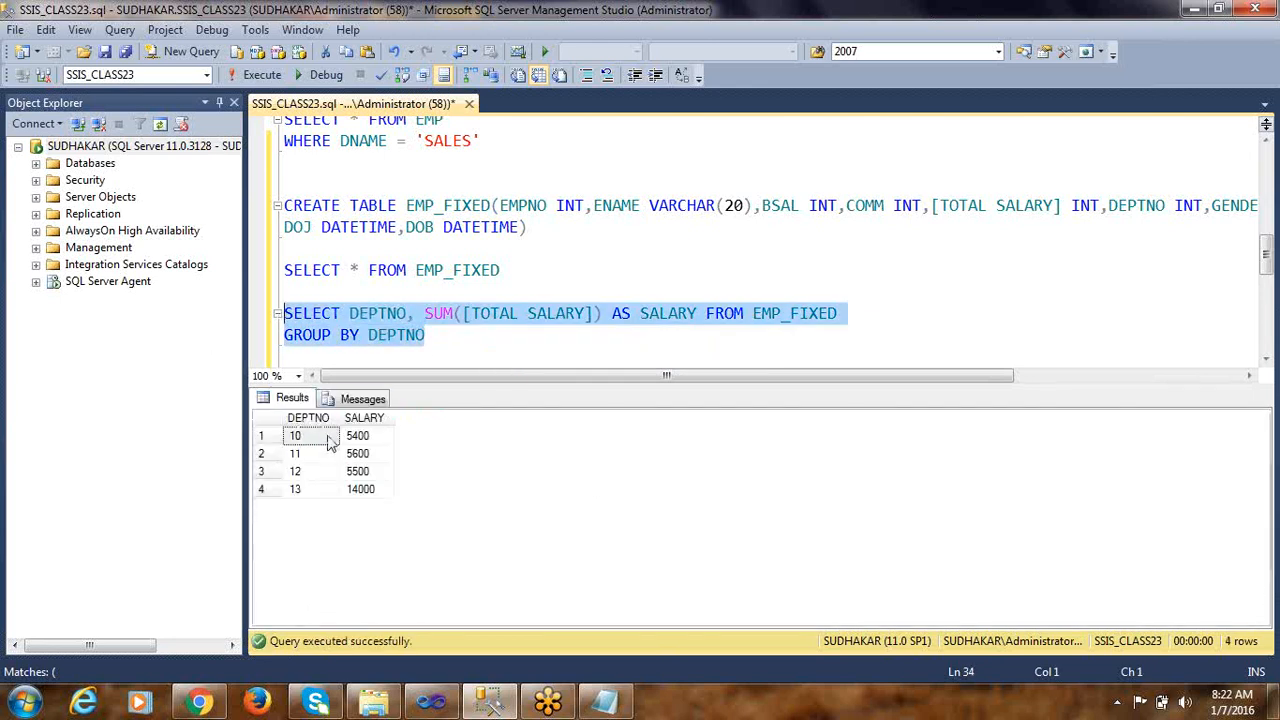
click(312, 438)
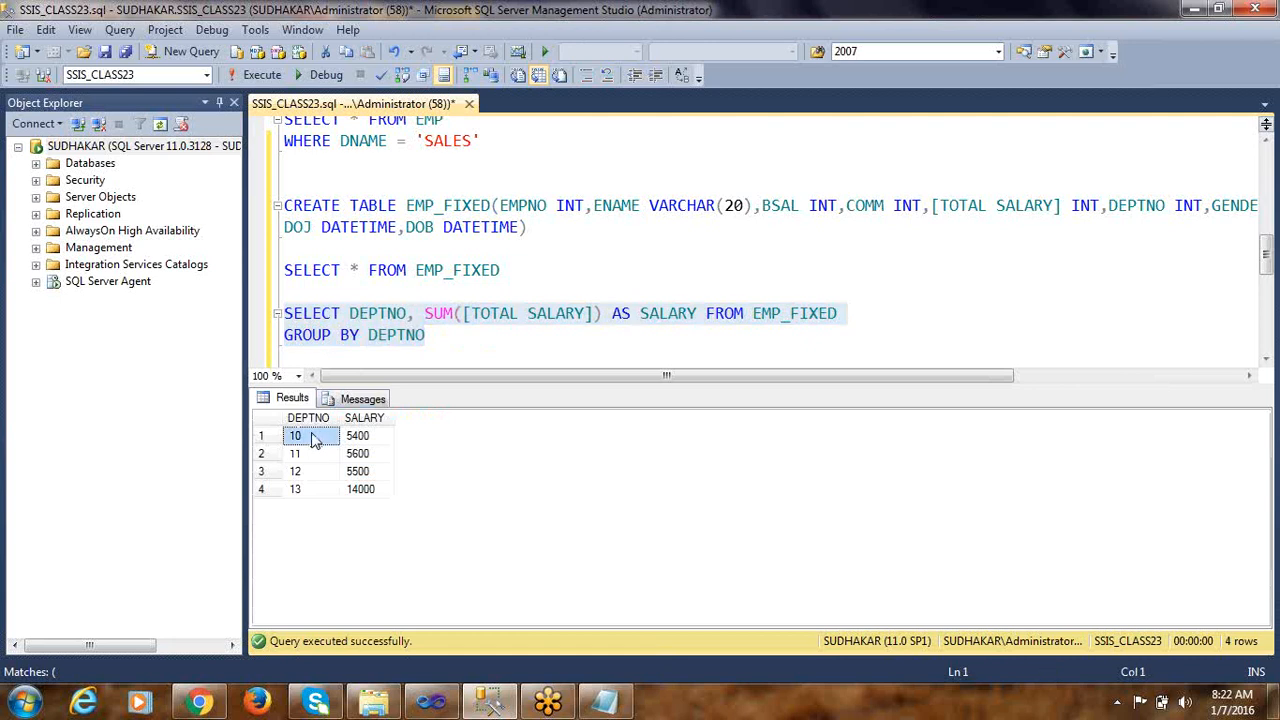
click(376, 441)
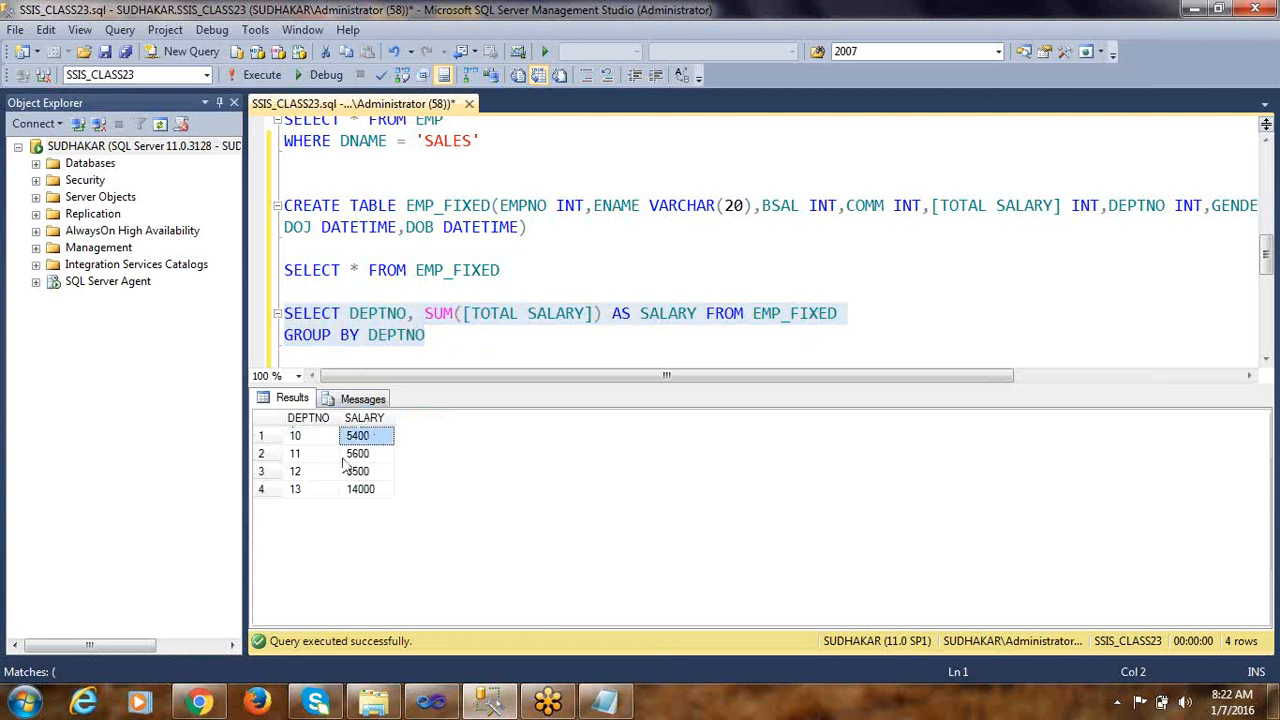
click(312, 458)
click(374, 459)
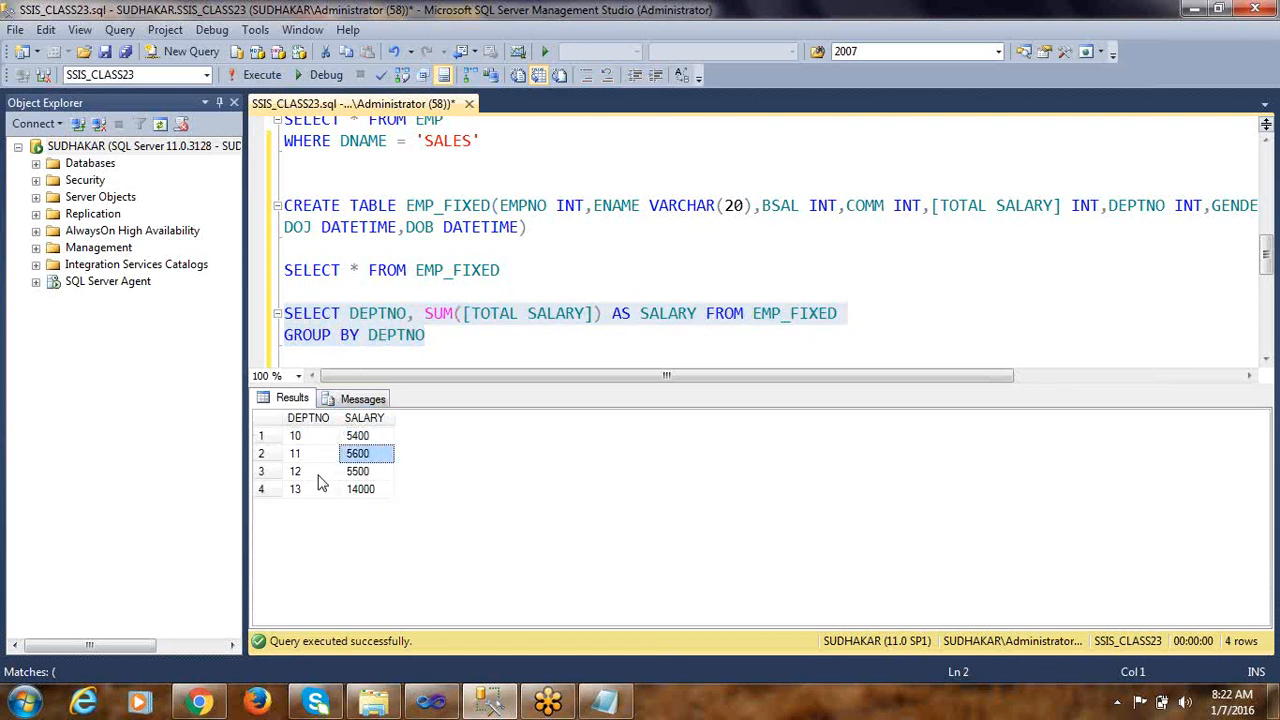
click(352, 472)
click(330, 472)
click(350, 490)
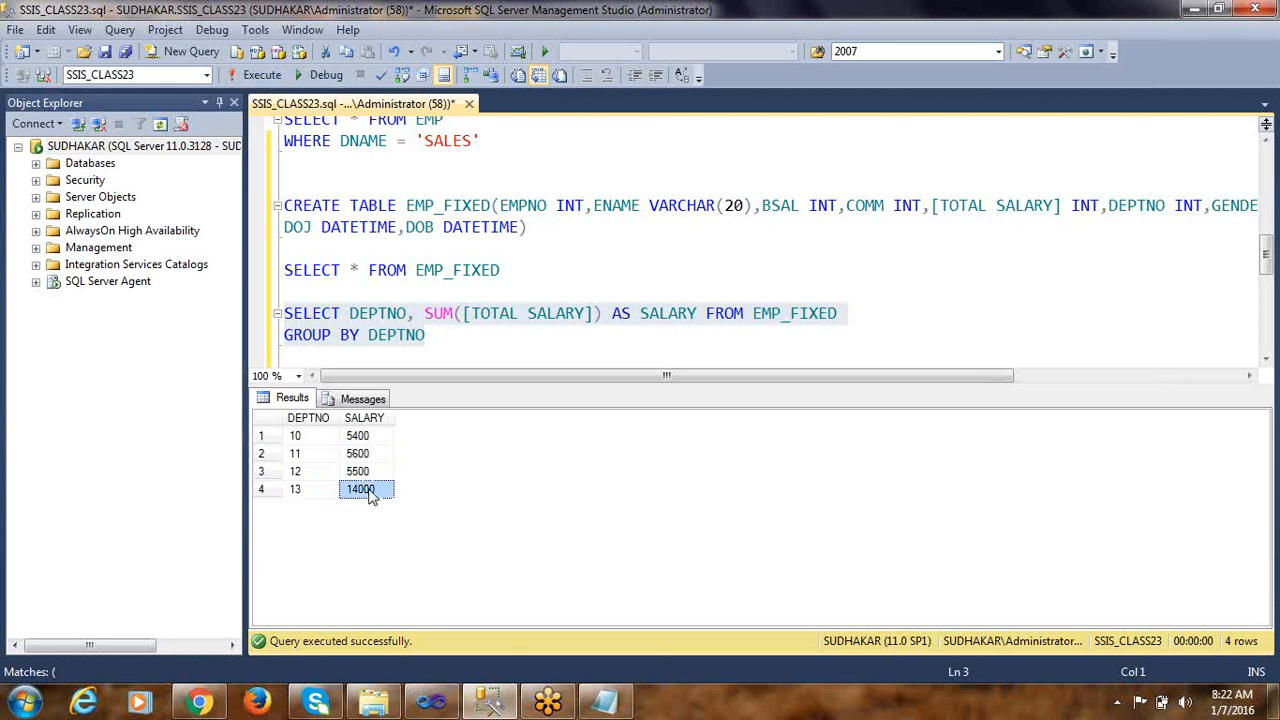
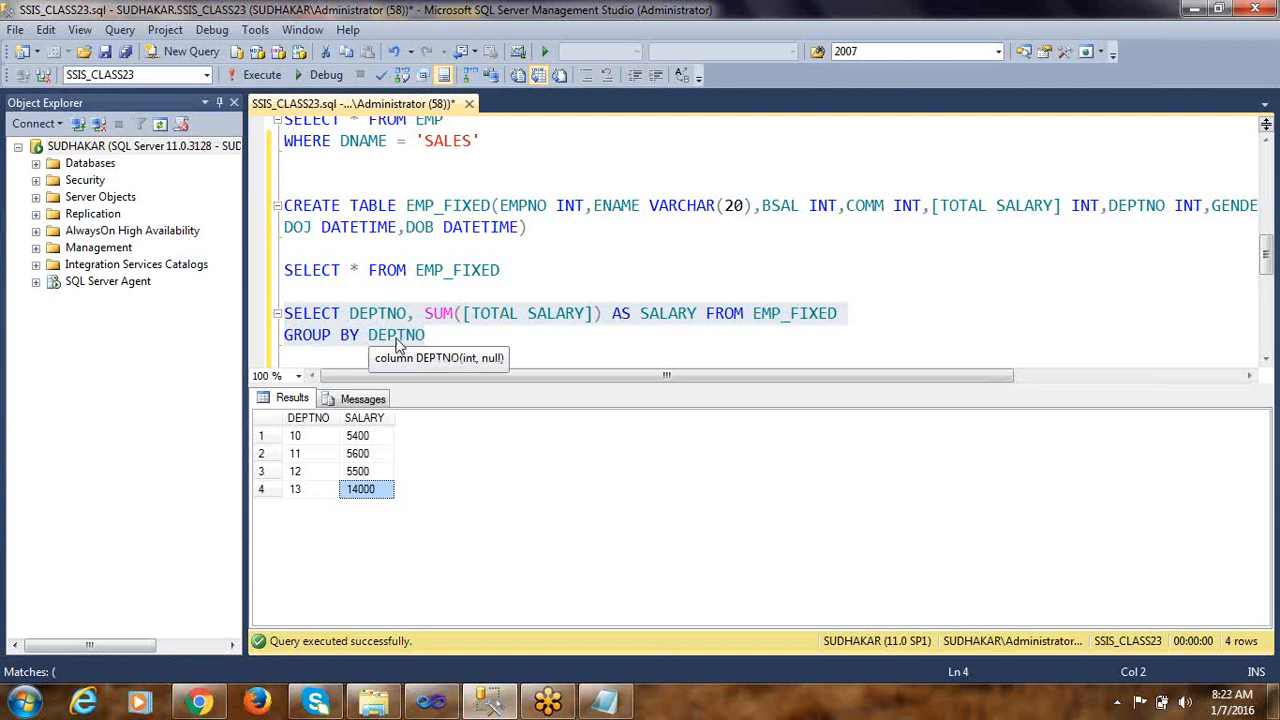
click(318, 453)
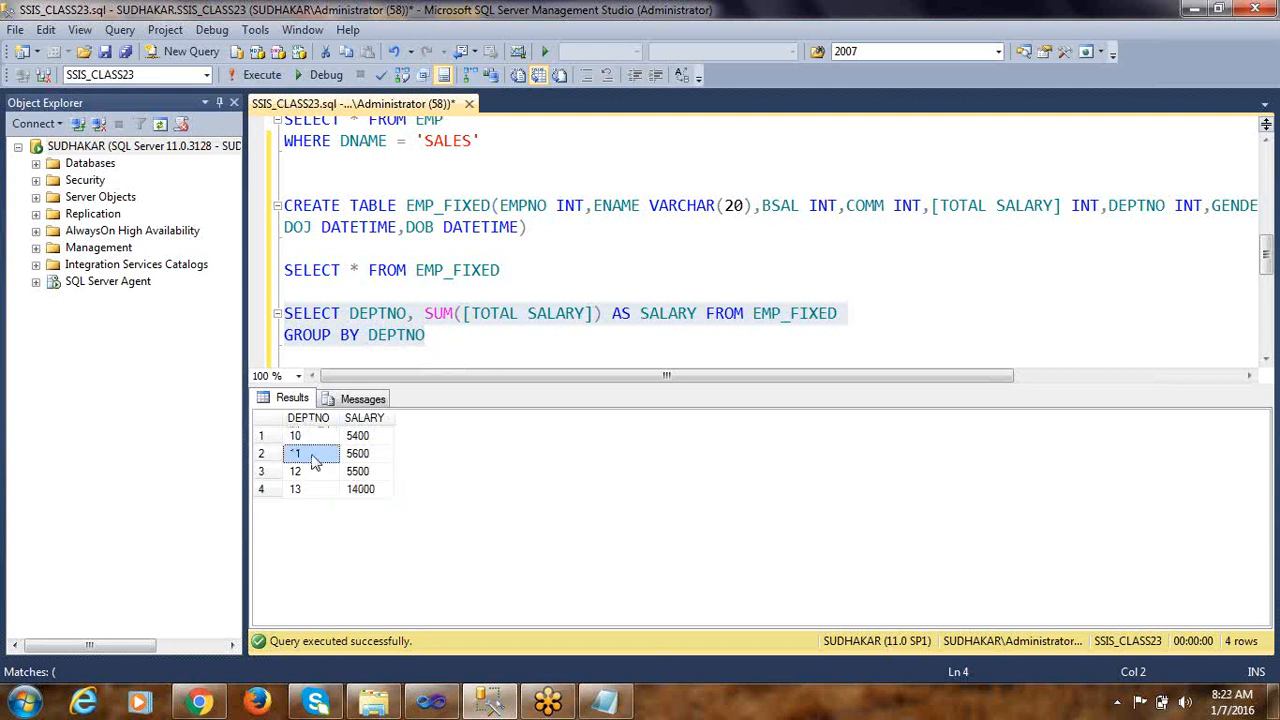
click(316, 474)
click(423, 337)
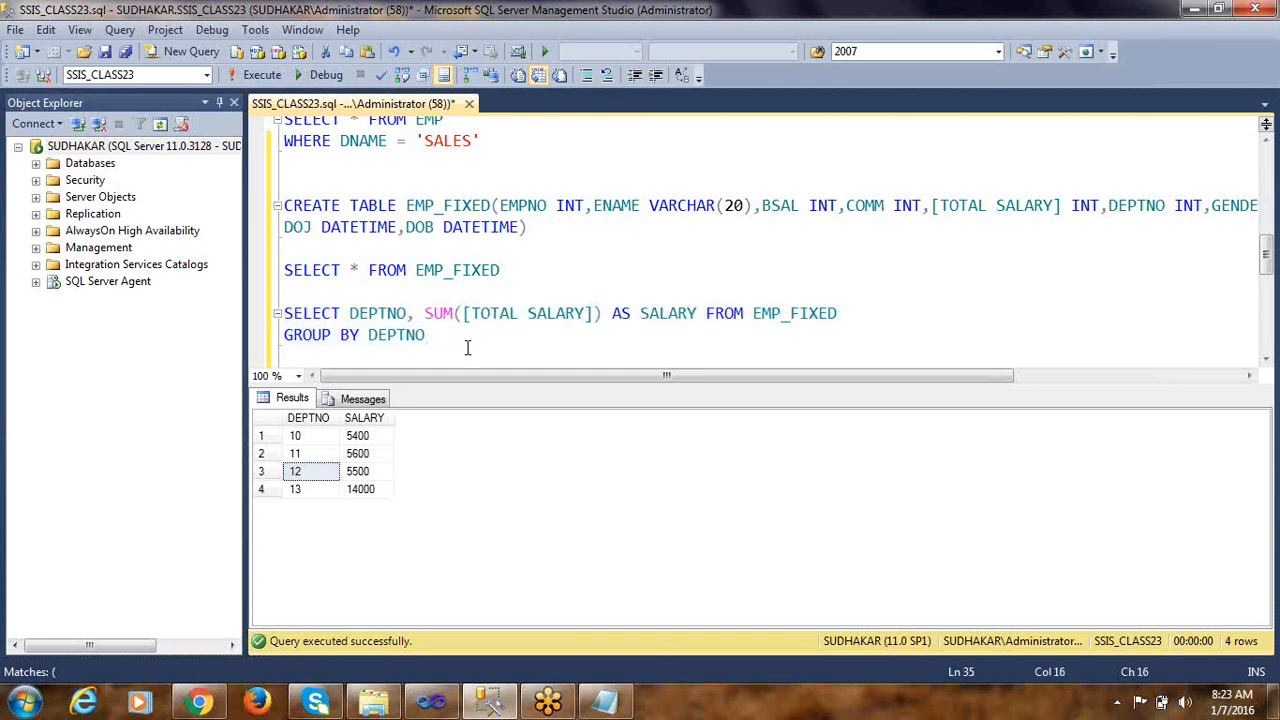
double_click(435, 316)
Below the grouped salary query, write CREATE TABLE EMP_AGG (DEPTNO INT, SALARY INT)
click(447, 342)
key(Return)
key(Return)
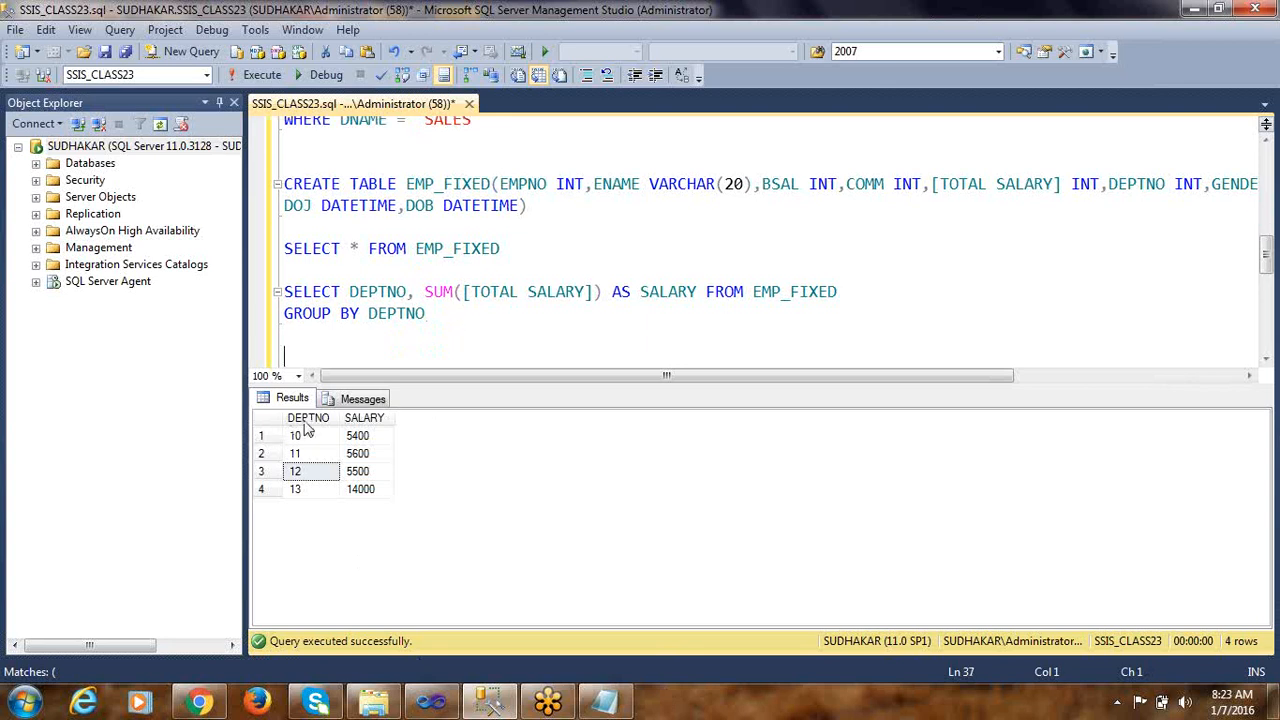
text(CREATE TAB)
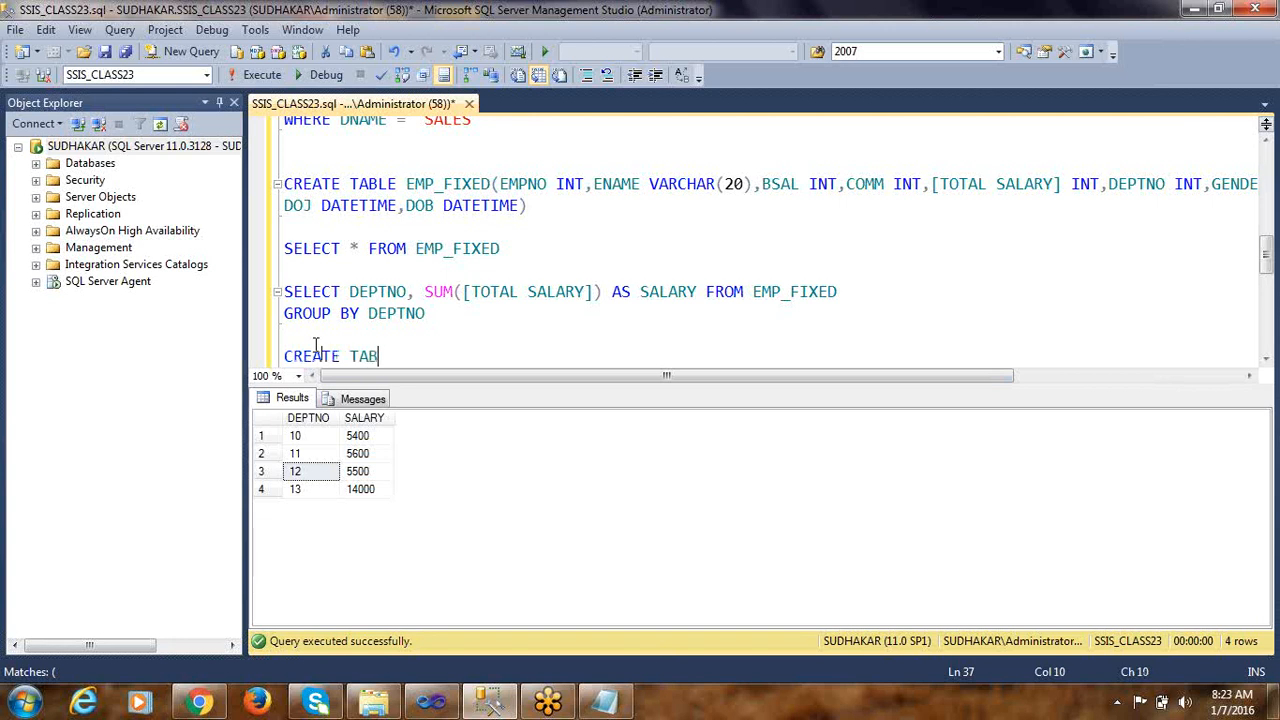
text(LE EMP_AGG)
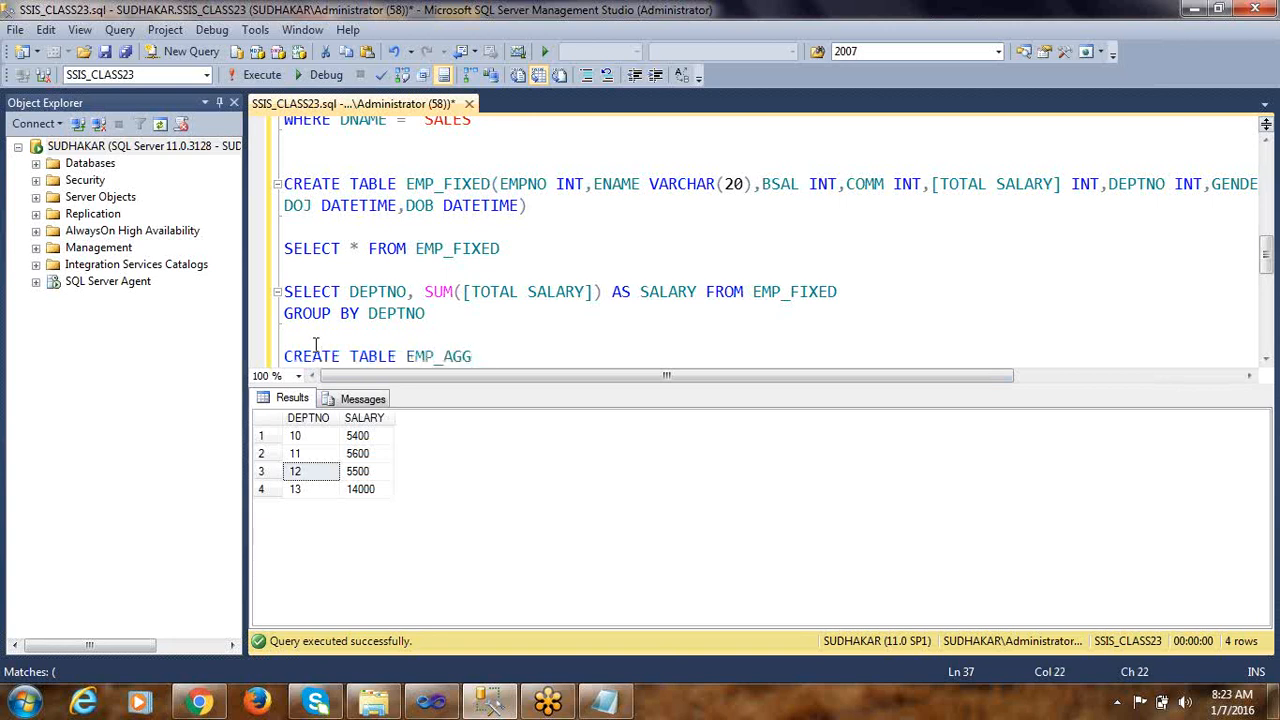
text( (DEPTNO INT, SALE)
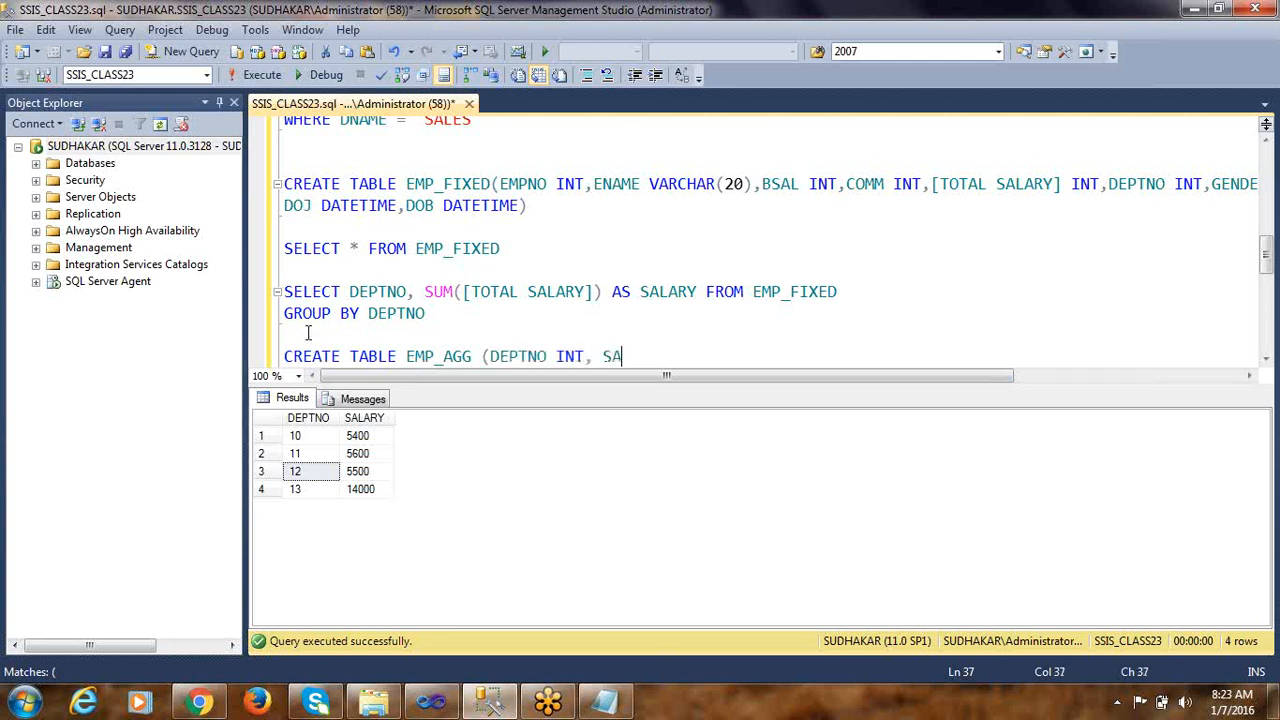
key(BackSpace)
text(ARY INT))
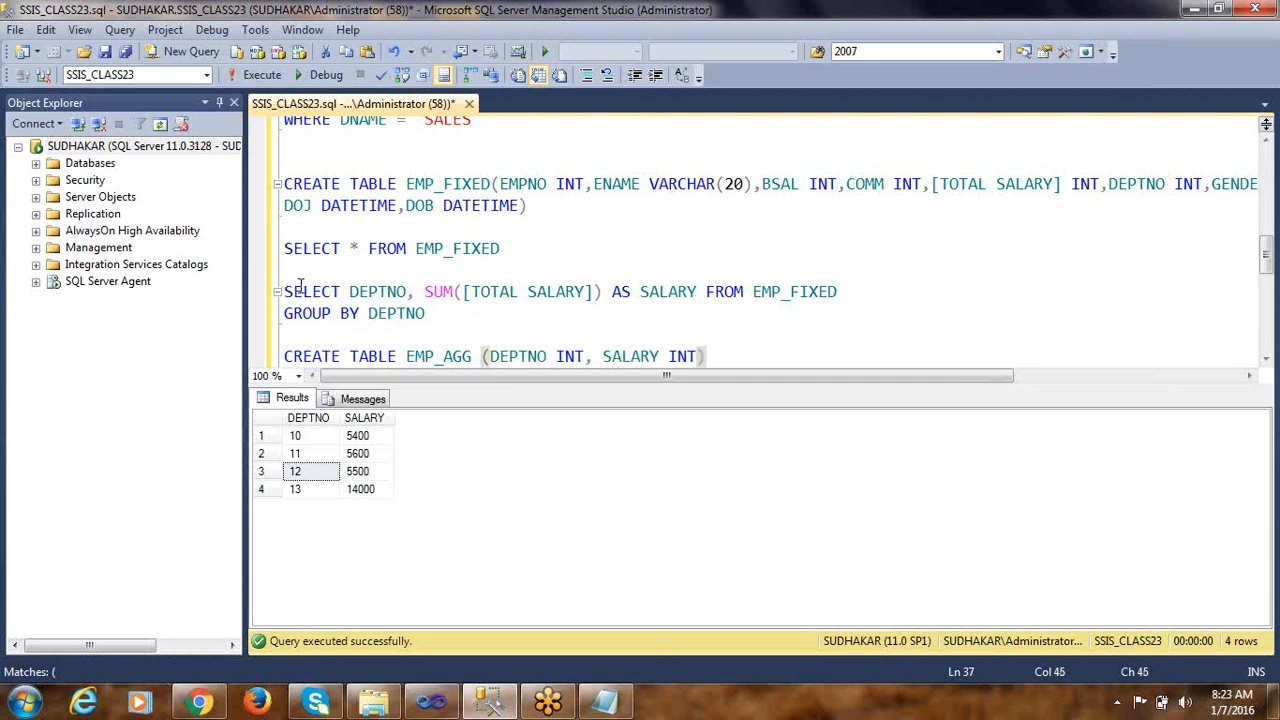
Run only the CREATE TABLE EMP_AGG statement
key(Return)
key(shift+Up)
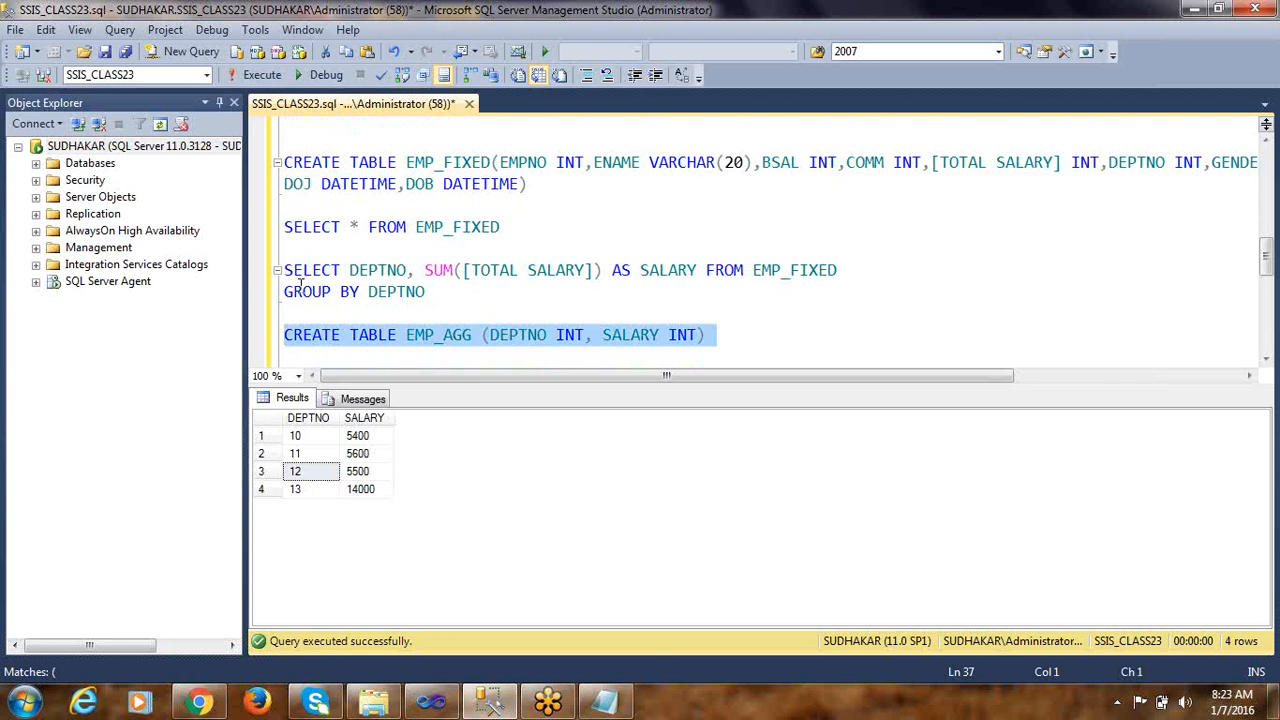
key(F5)
Add the query SELECT * FROM EMP_AGG below the CREATE TABLE EMP_AGG statement
key(Down)
key(Return)
text(SELECT 8 FROM EMP)
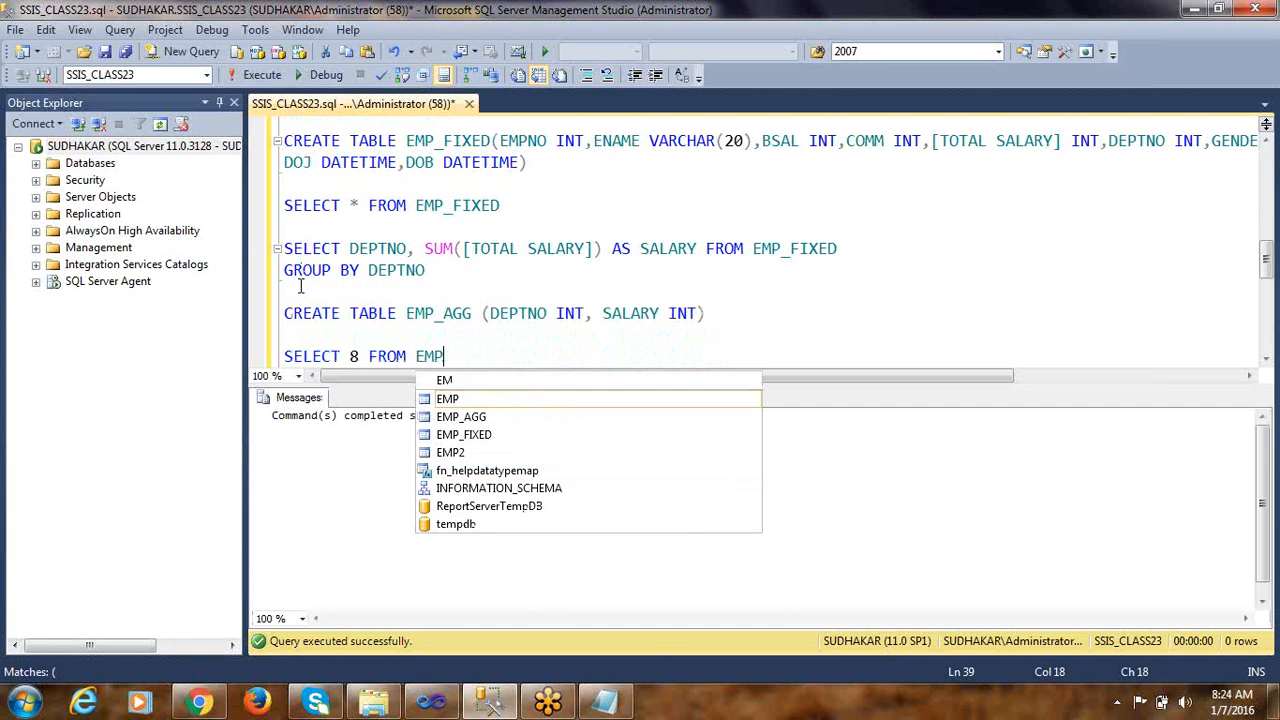
key(Down)
key(Return)
key(Return)
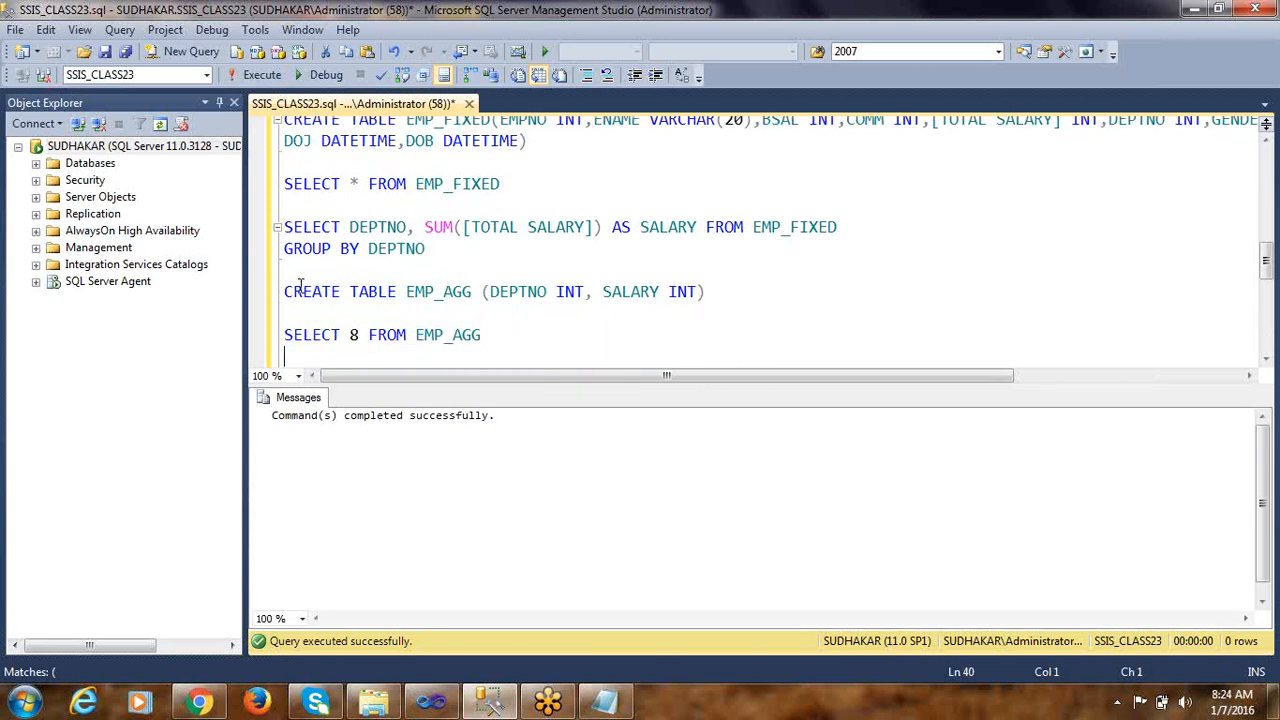
key(ctrl+Right)
Run only the SELECT * FROM EMP_AGG query to check the new table's contents
key(shift+Up)
key(F5)
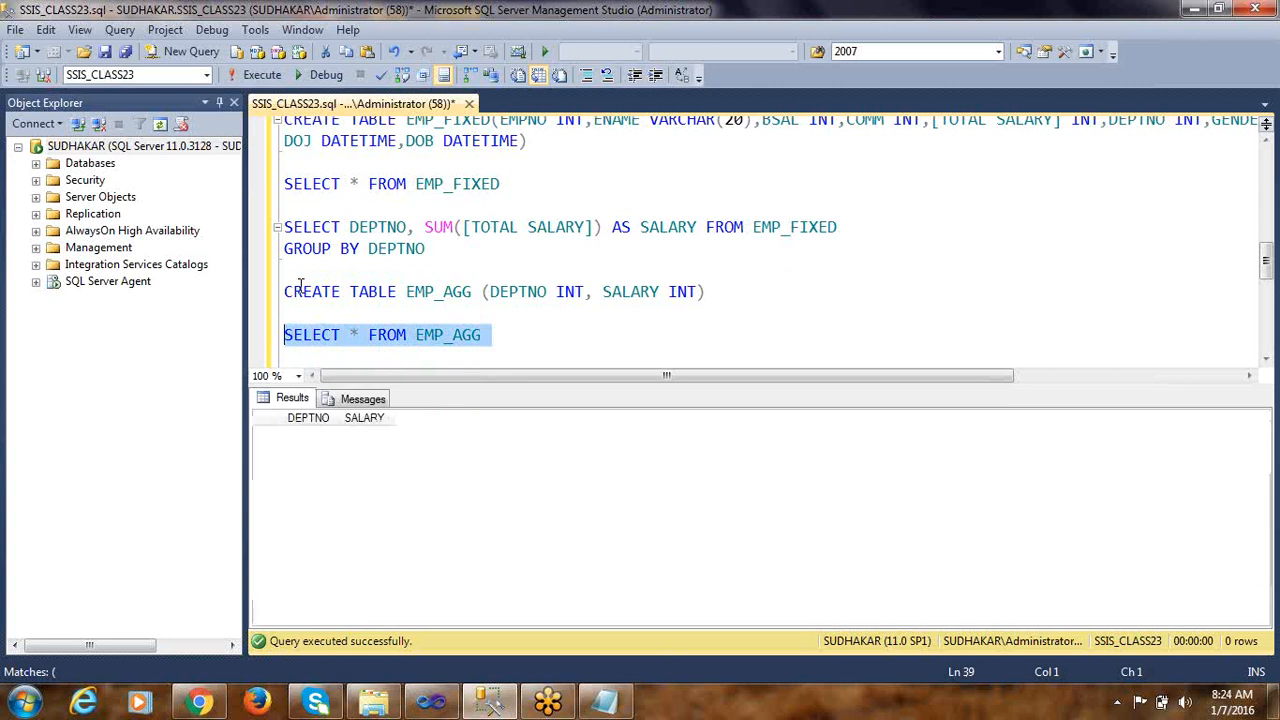
key(Down)
key(Return)
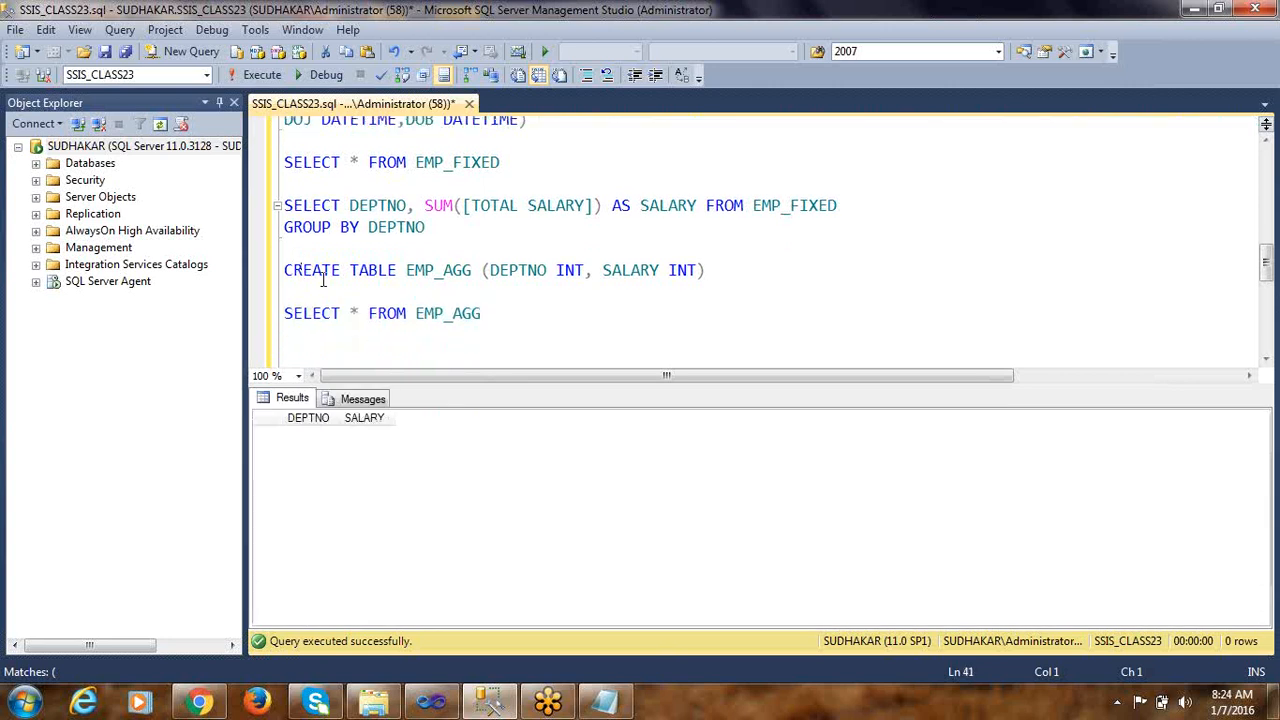
Copy the SELECT * FROM EMP_FIXED statement from the query script
click(396, 182)
scroll(480, 177, up, 1)
drag(514, 229, 280, 229)
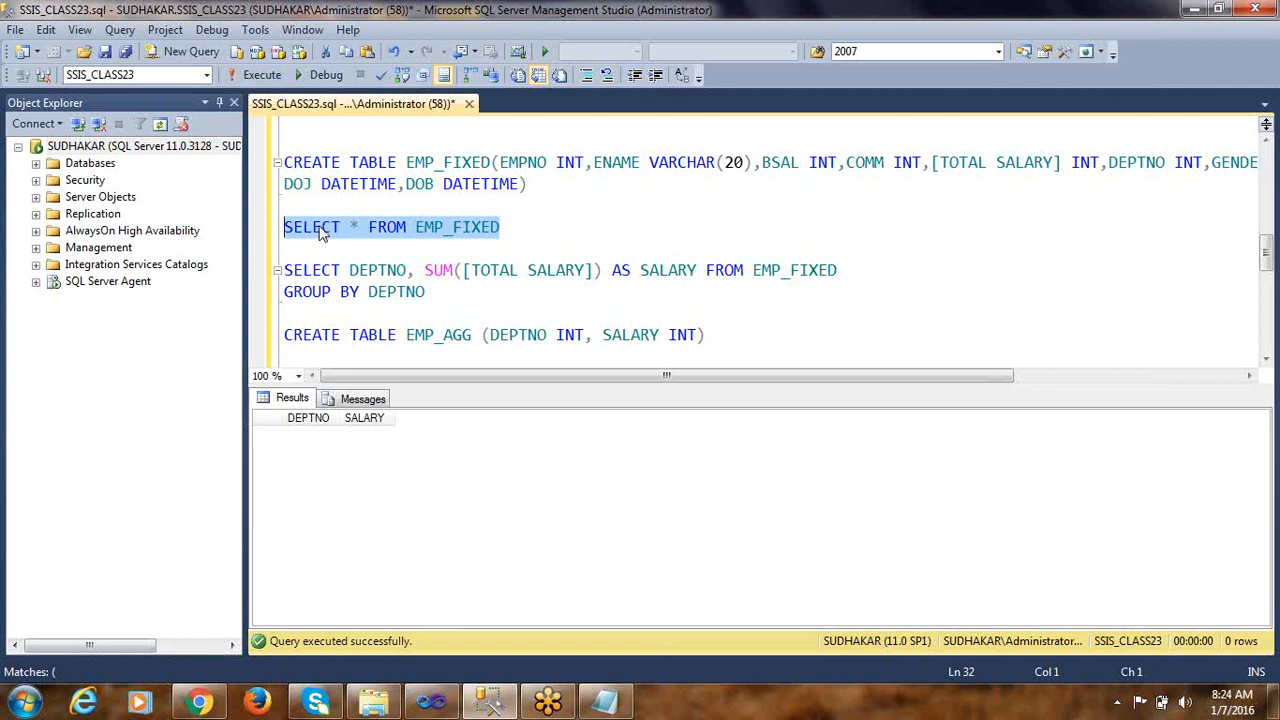
right_click(432, 228)
click(494, 259)
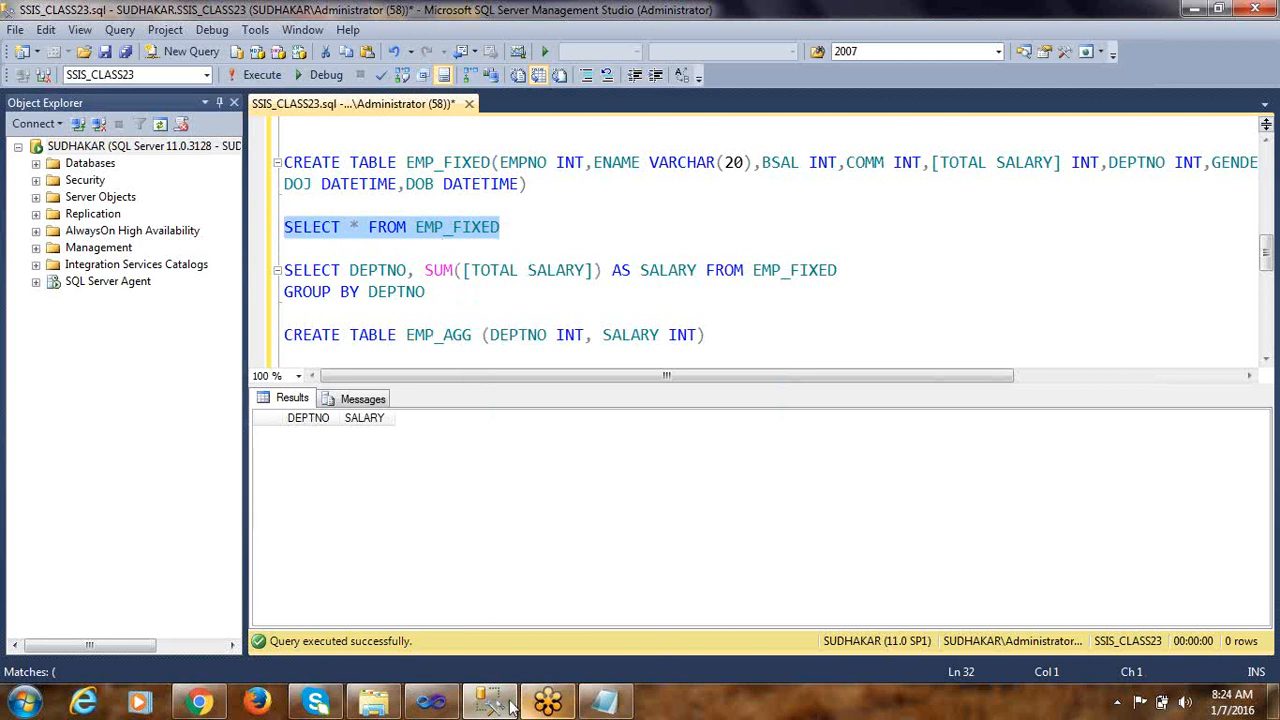
Switch to Visual Studio and add an OLE DB Source to Package1's data flow
click(455, 705)
click(455, 707)
click(450, 708)
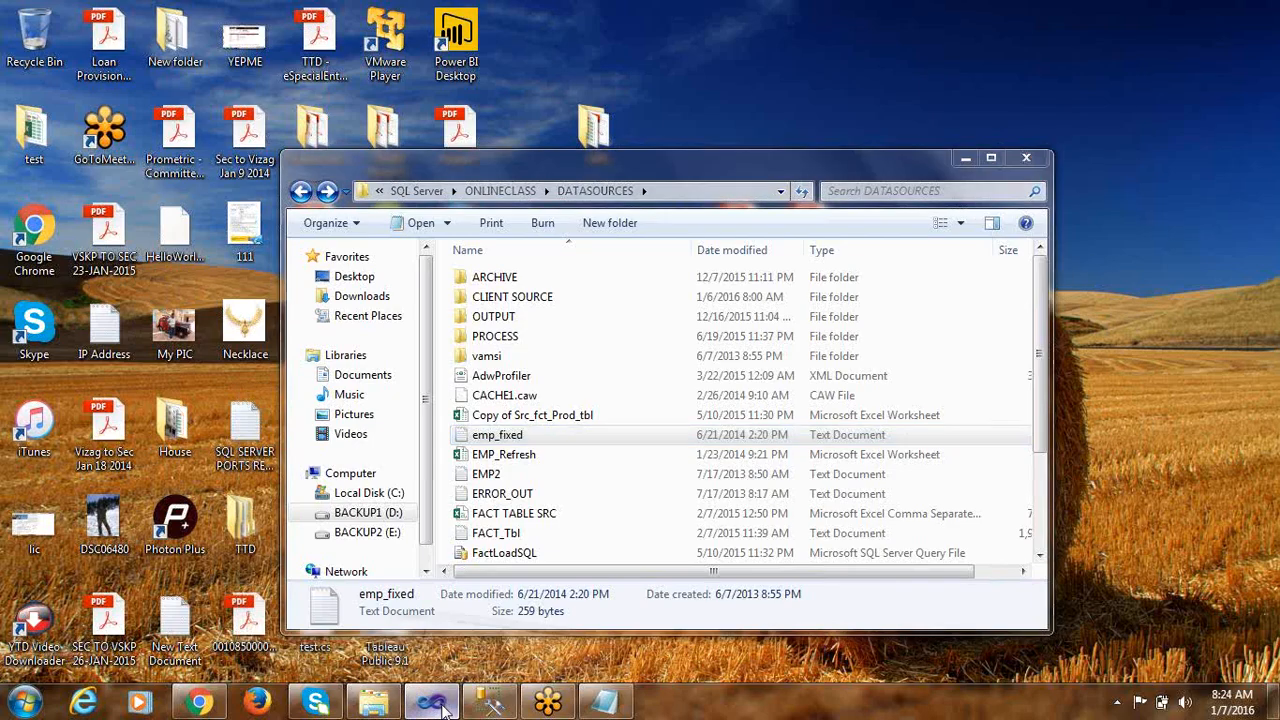
double_click(425, 224)
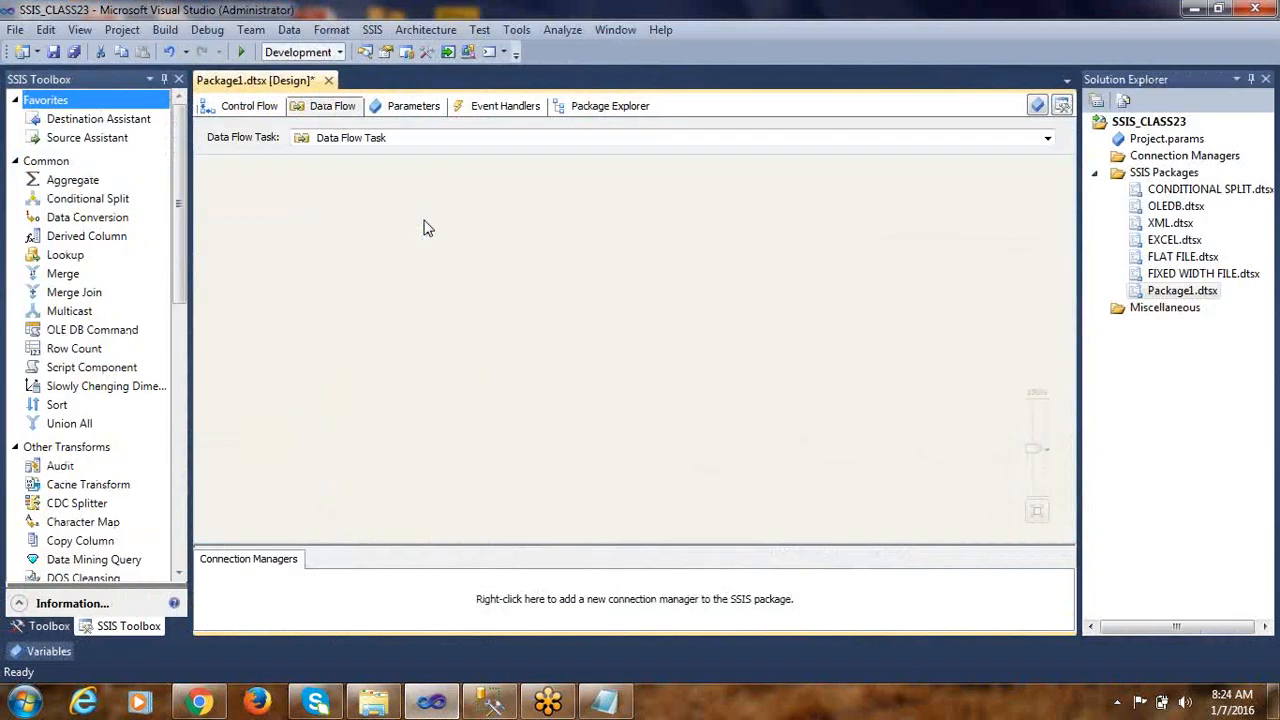
scroll(181, 240, down, 12)
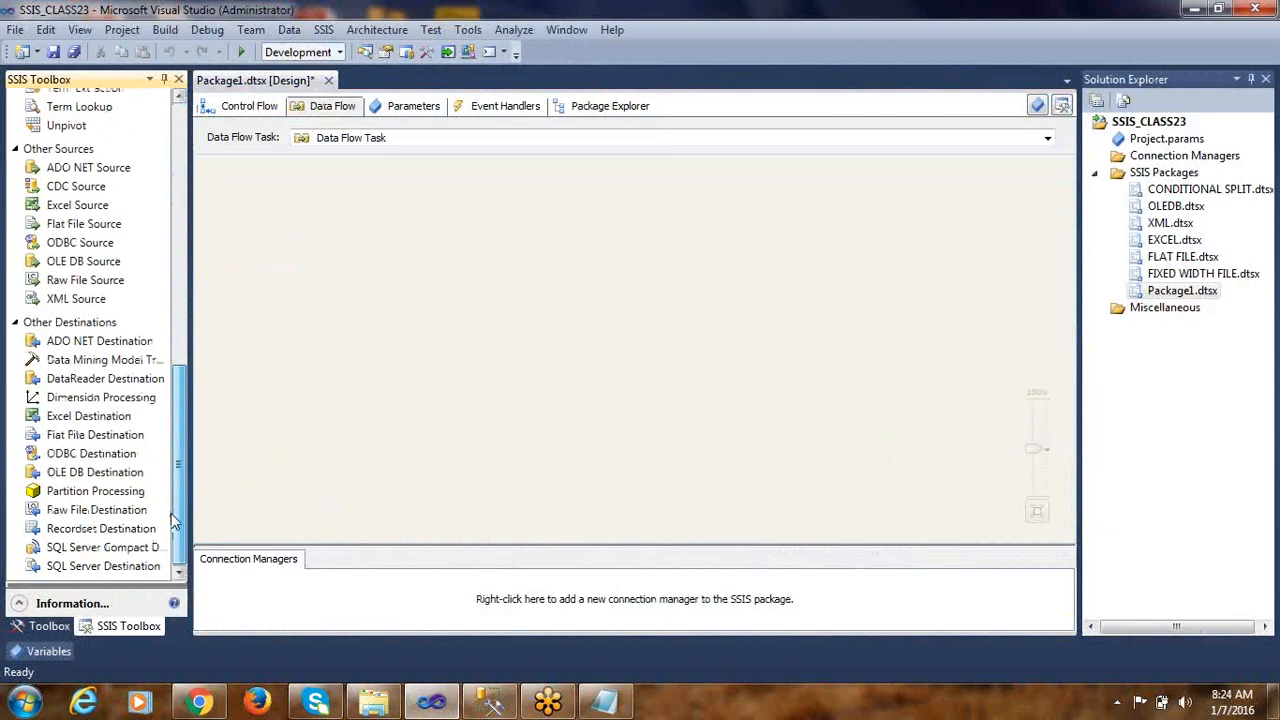
drag(120, 262, 388, 222)
Give the OLE DB Source a new connection manager based on the existing SSIS_CLASS23 data connection
double_click(388, 222)
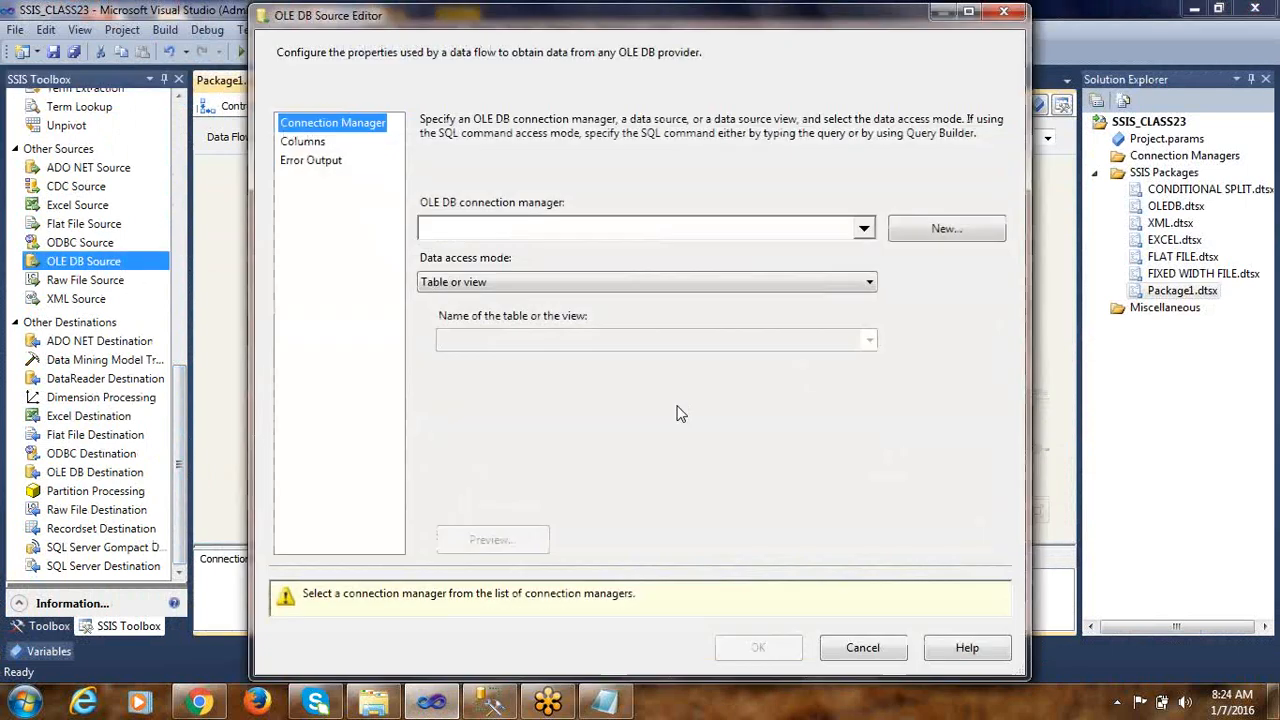
click(946, 230)
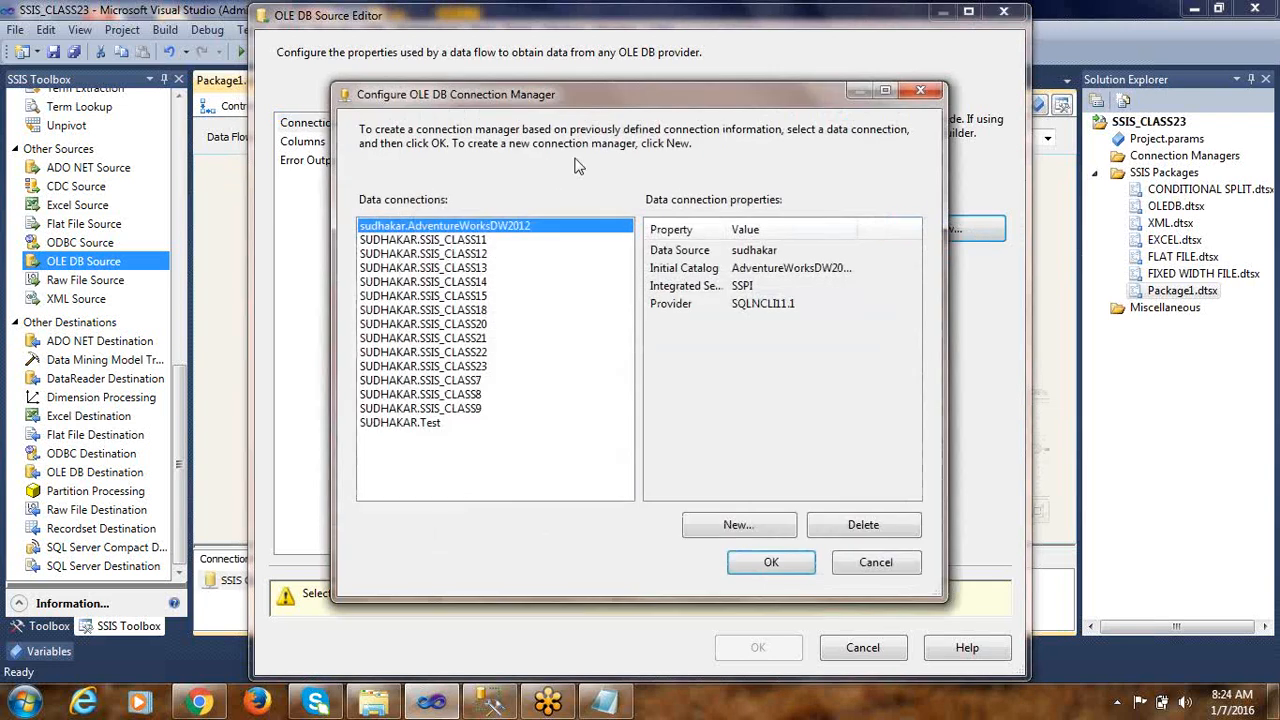
click(467, 367)
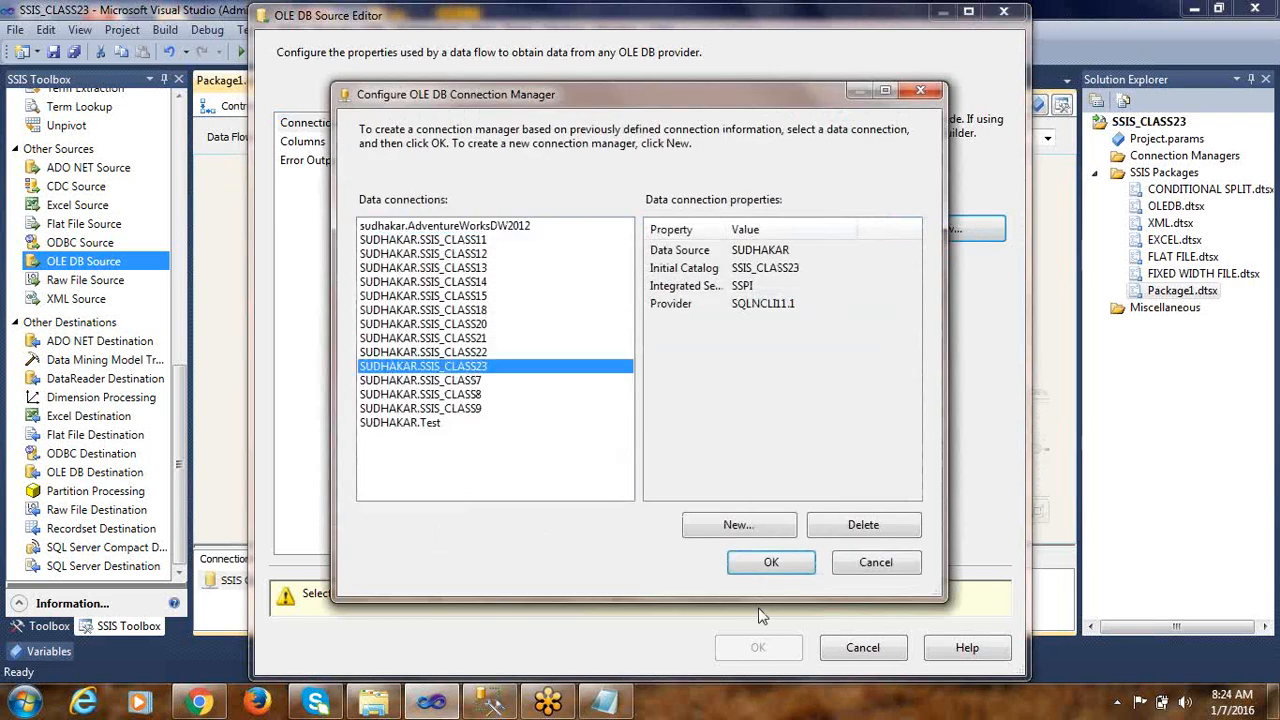
click(768, 564)
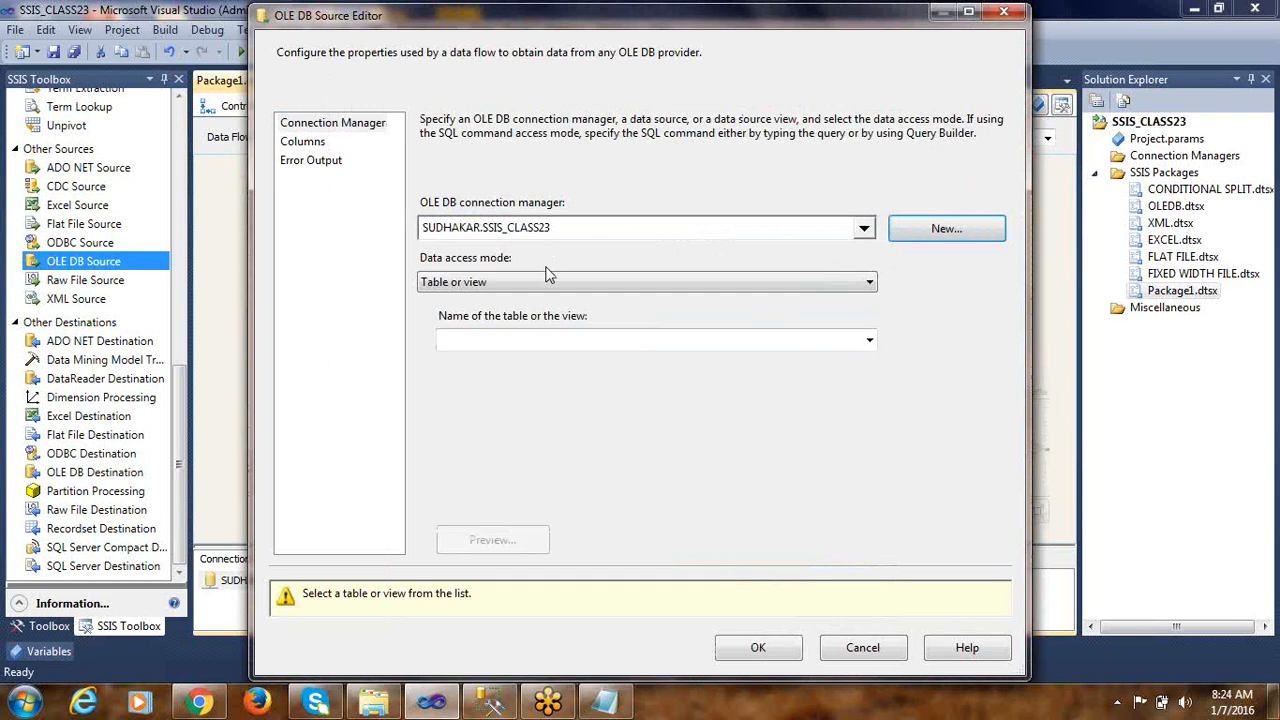
Set the source's data access mode to SQL command and paste SELECT * FROM EMP_FIXED as the command text
click(533, 281)
click(488, 330)
click(513, 380)
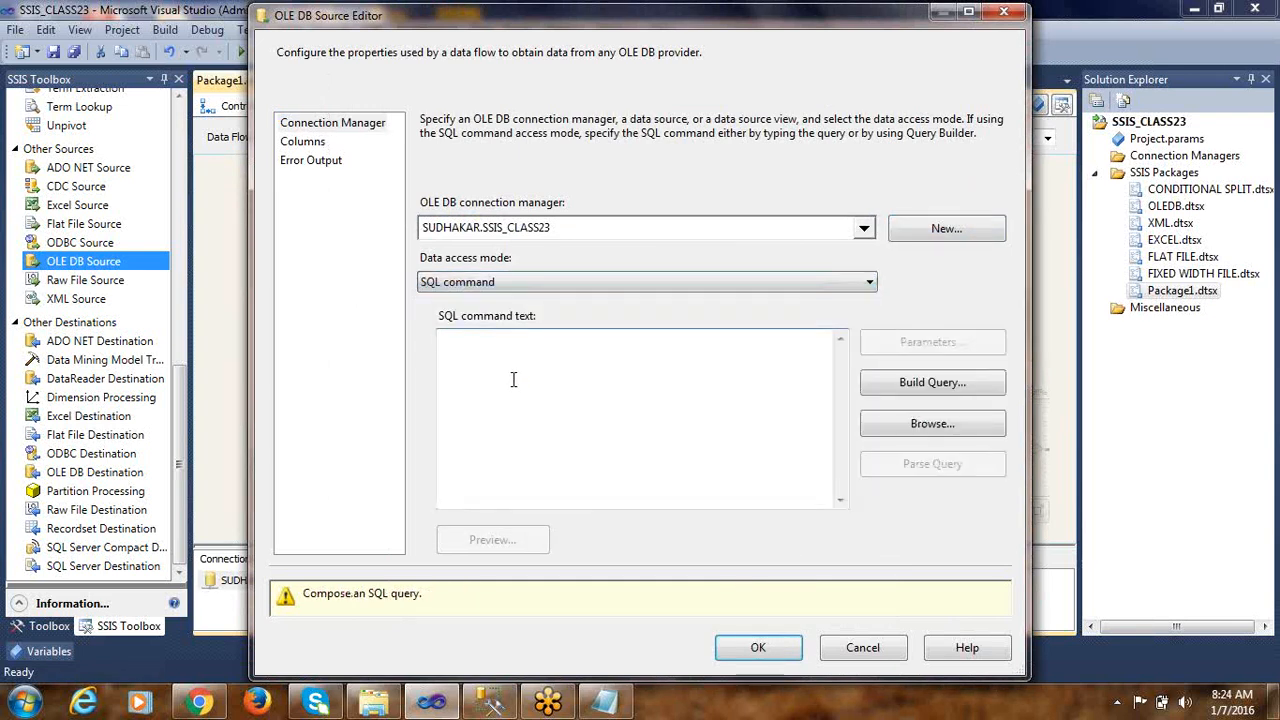
key(ctrl+v)
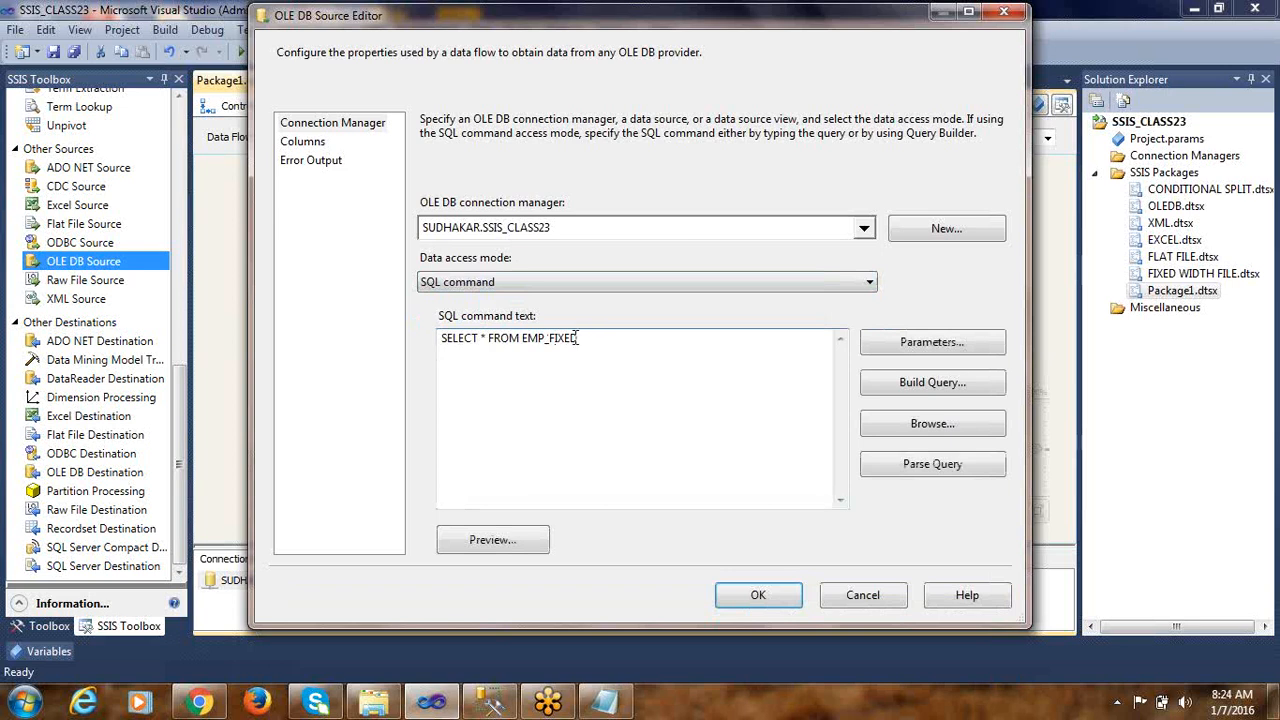
Replace the asterisk in the SQL command with DEPTNO, [TOTAL SALARY], checking the column names against the salary sum query in Management Studio
double_click(484, 338)
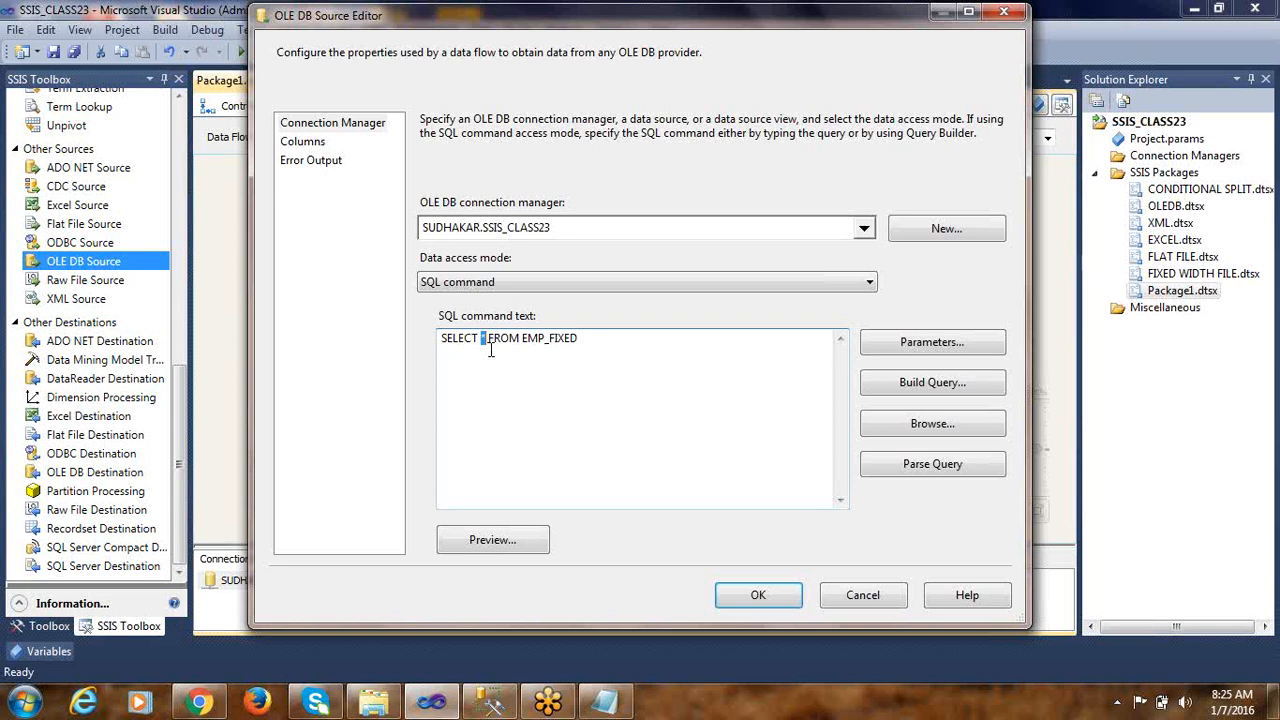
click(490, 703)
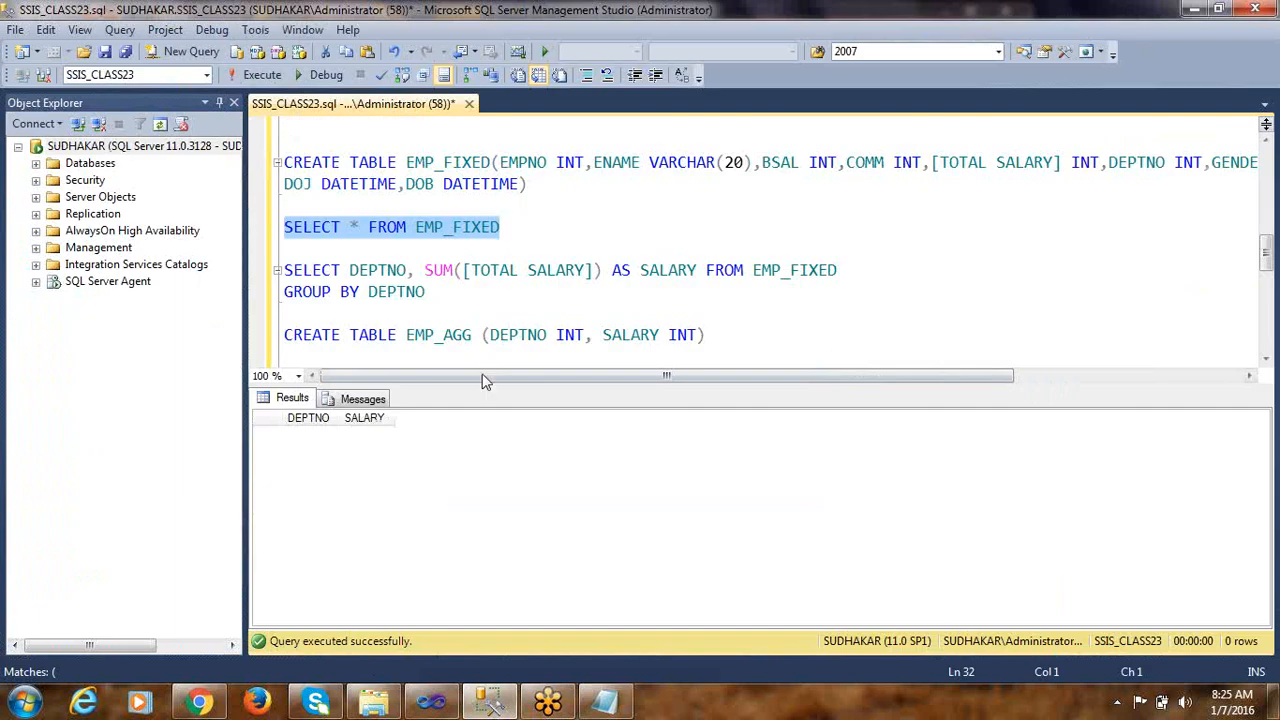
click(509, 270)
drag(463, 270, 596, 270)
click(378, 270)
double_click(378, 270)
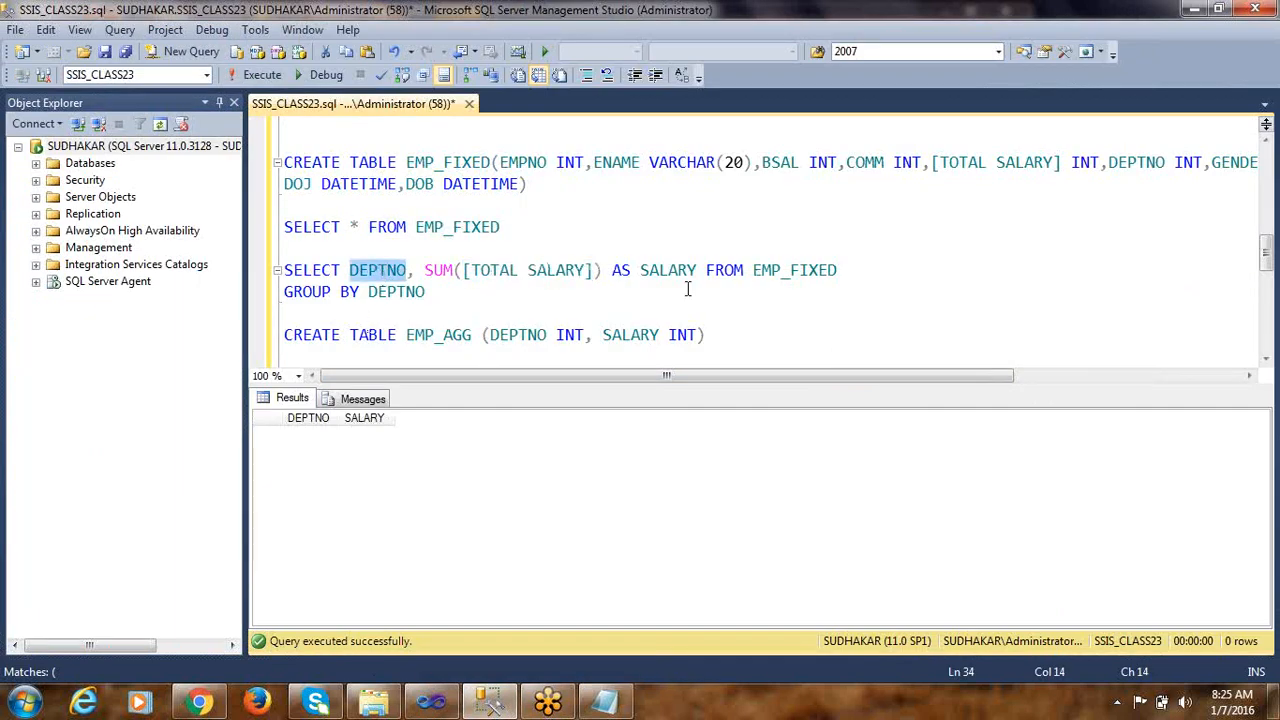
double_click(805, 271)
key(alt+Tab)
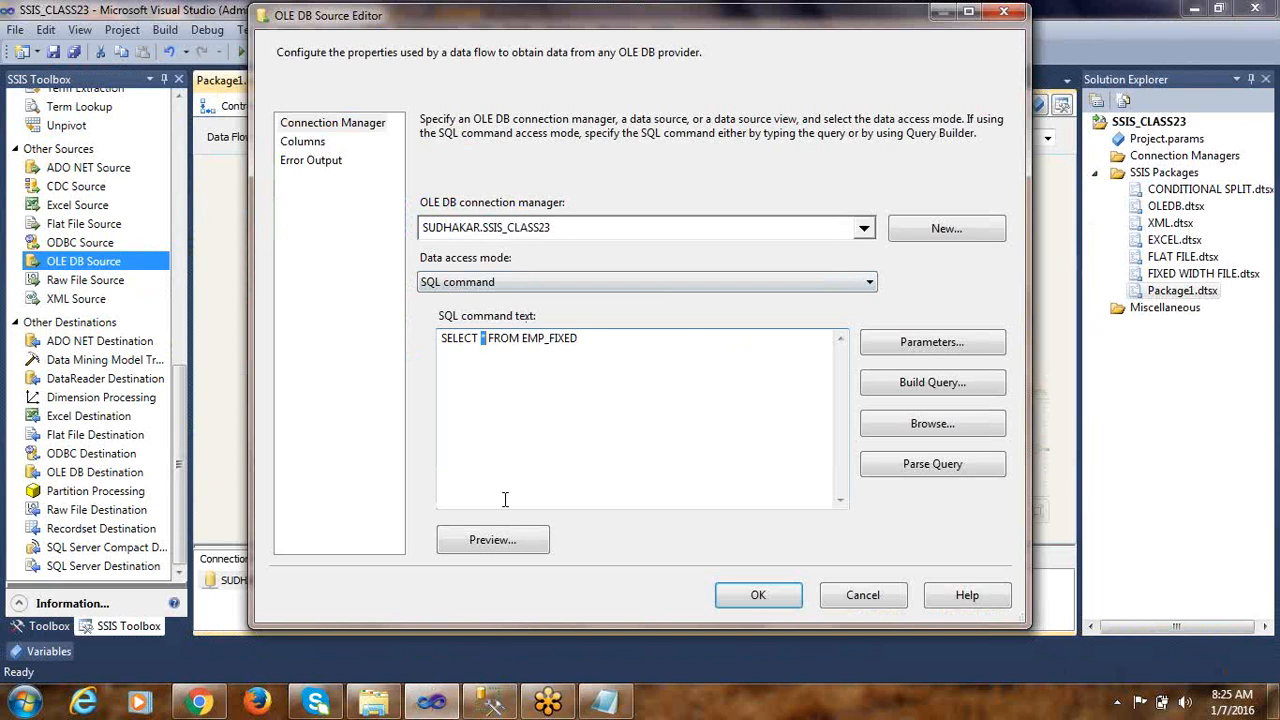
text(DEPTNO,)
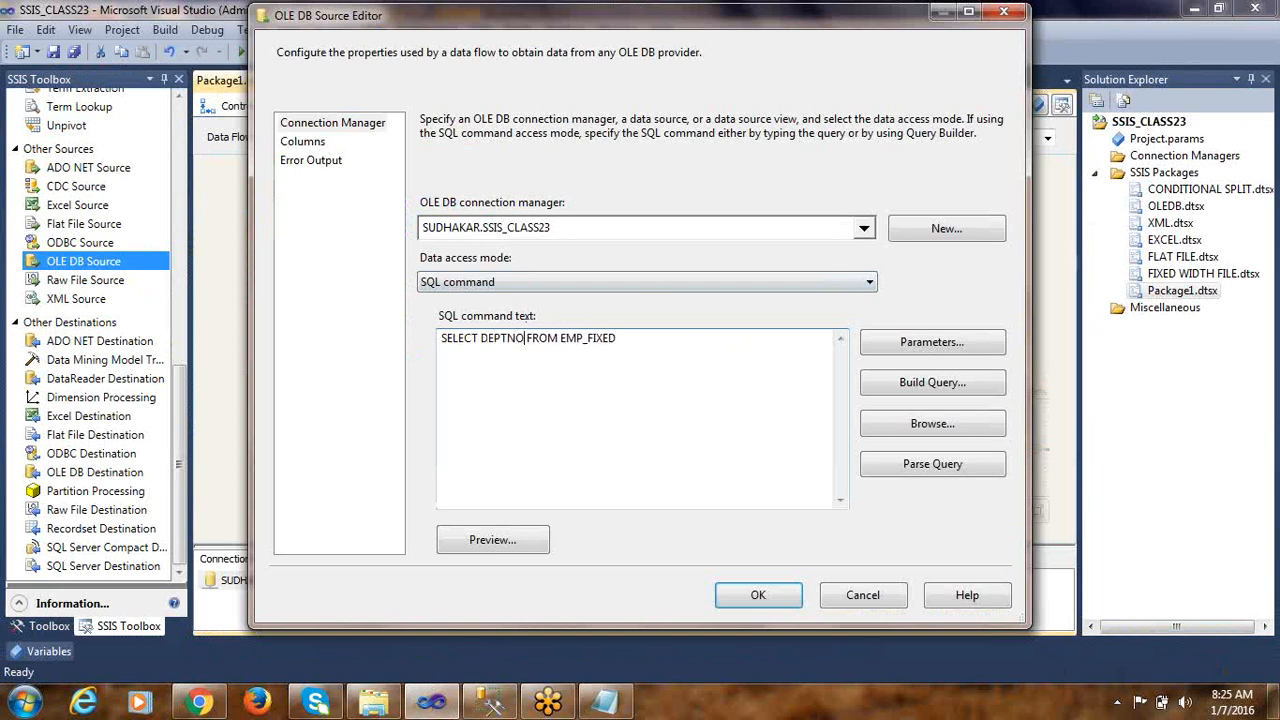
text([])
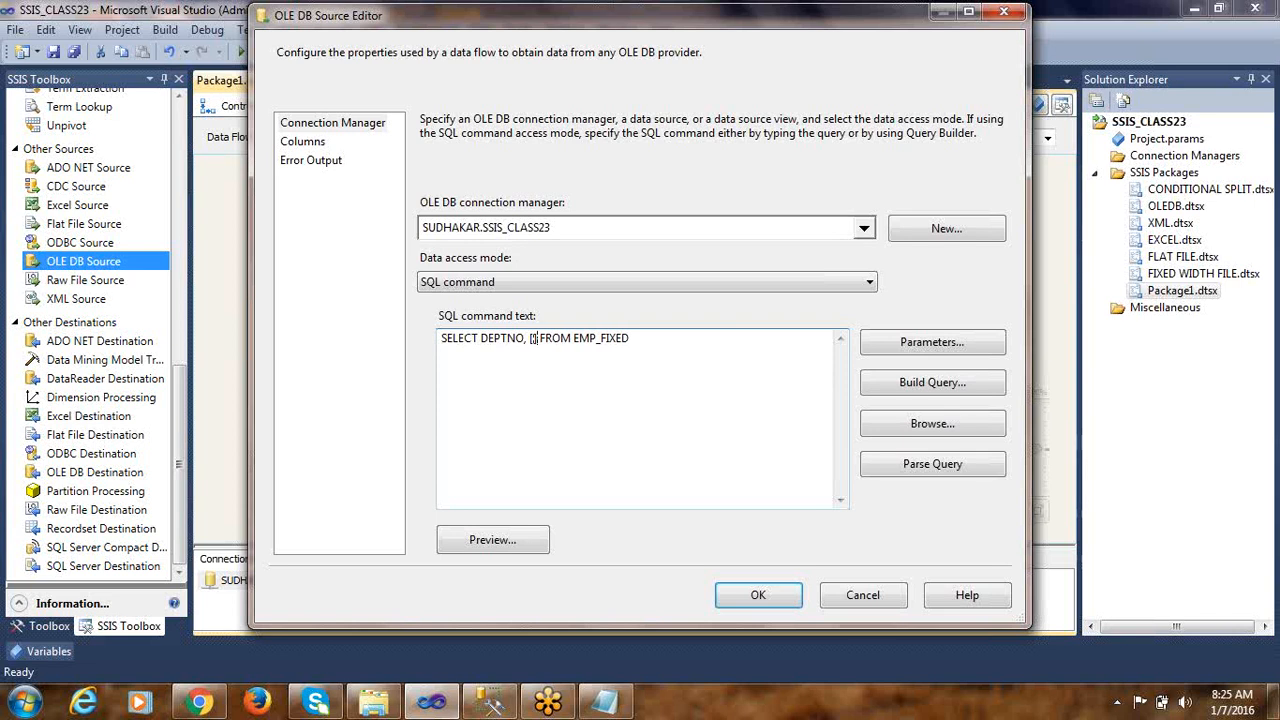
text(TOTAL S)
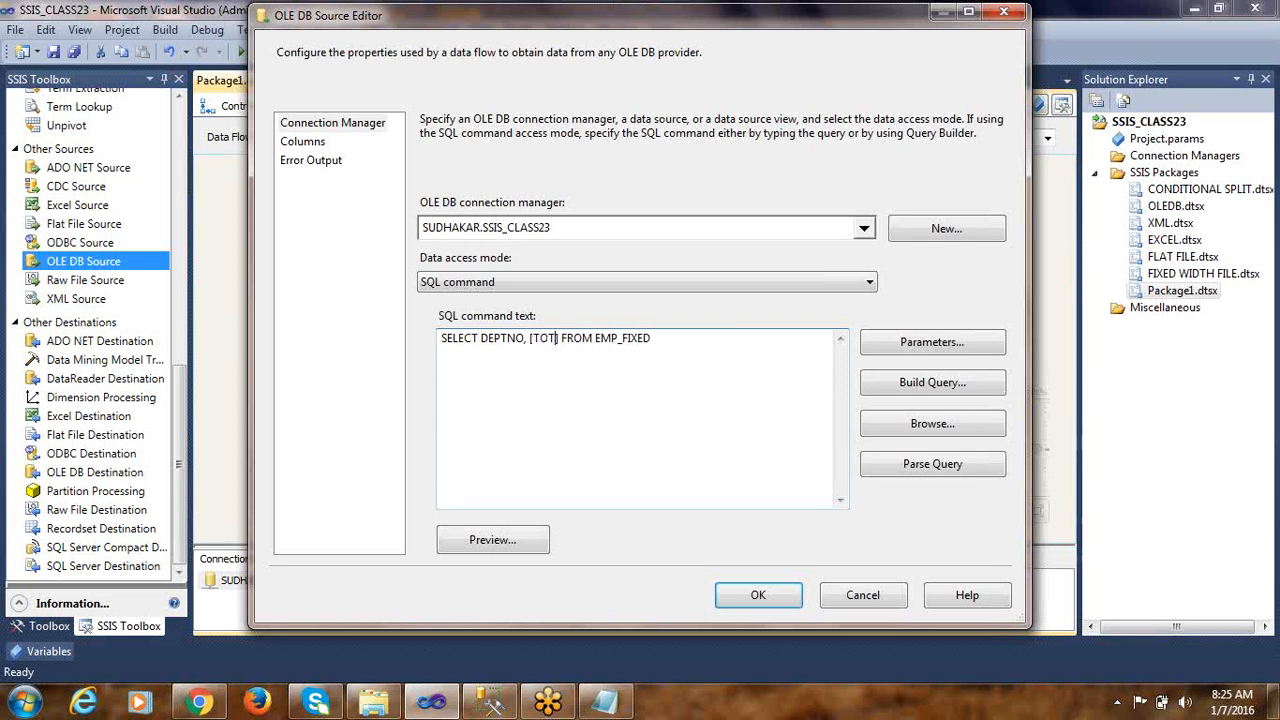
text(ALARY)
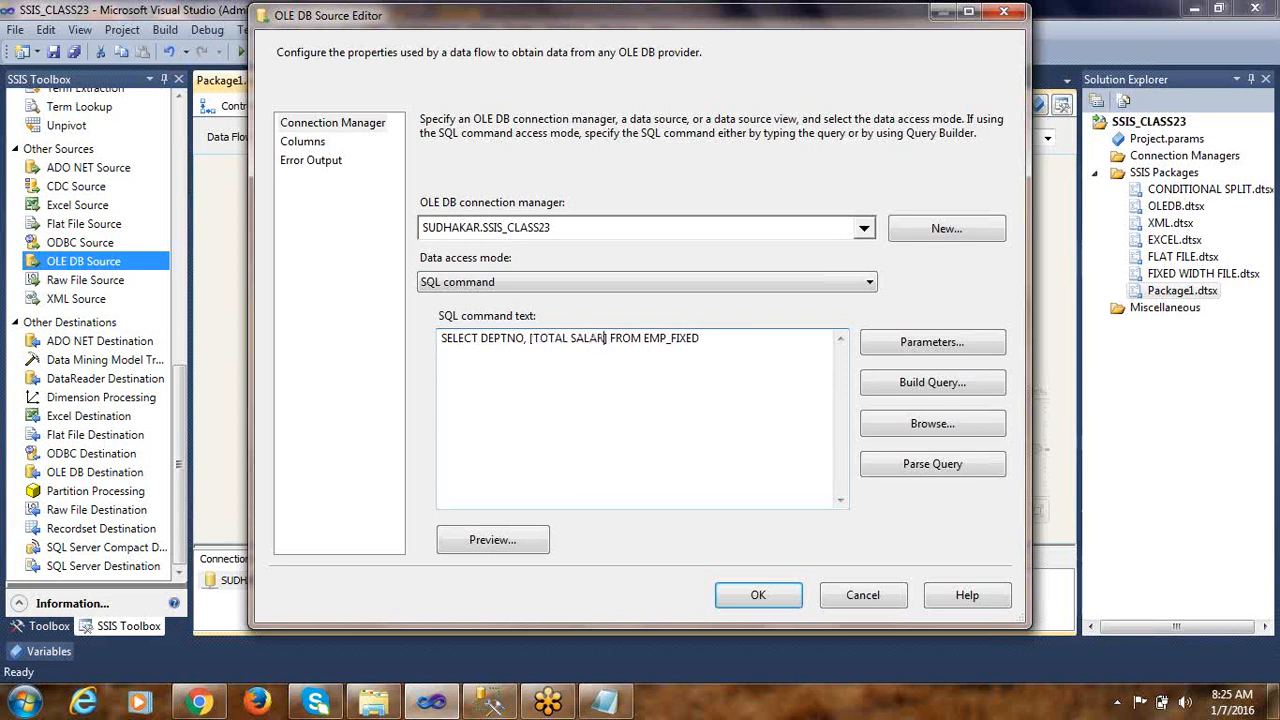
Preview the rows of the DEPTNO and TOTAL SALARY query and accept the OLE DB Source settings
click(479, 546)
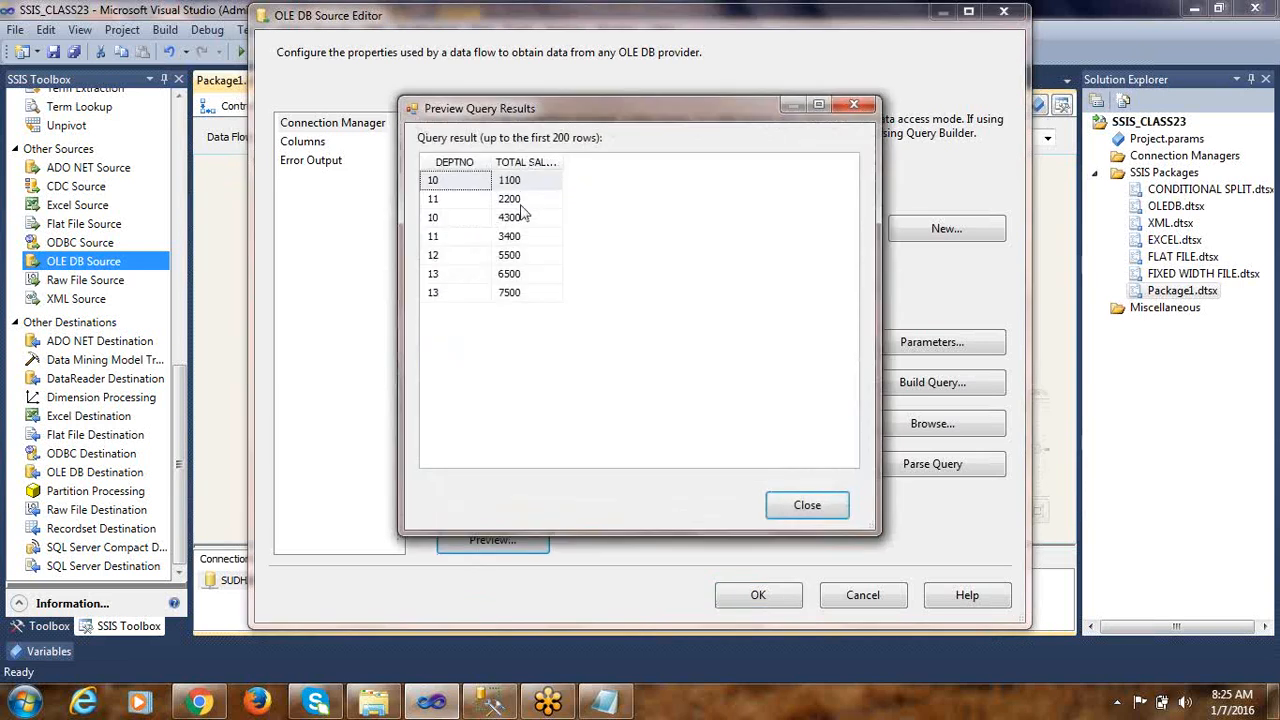
click(815, 525)
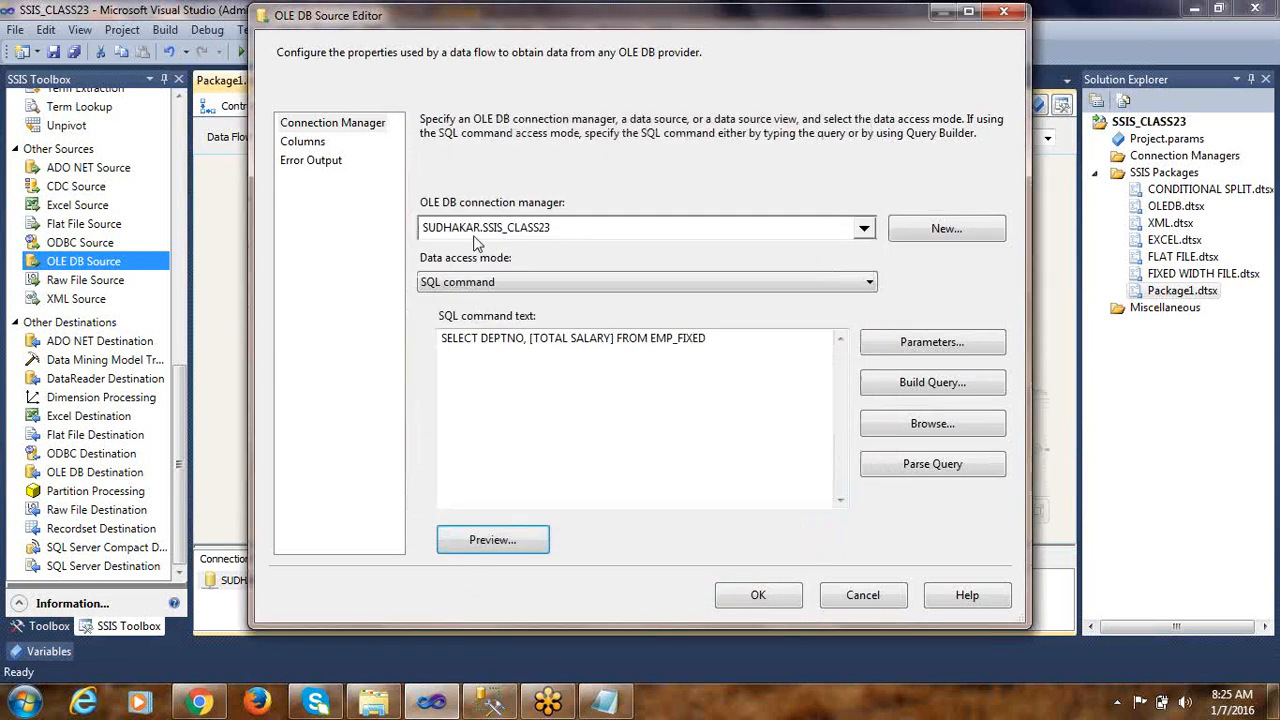
click(752, 596)
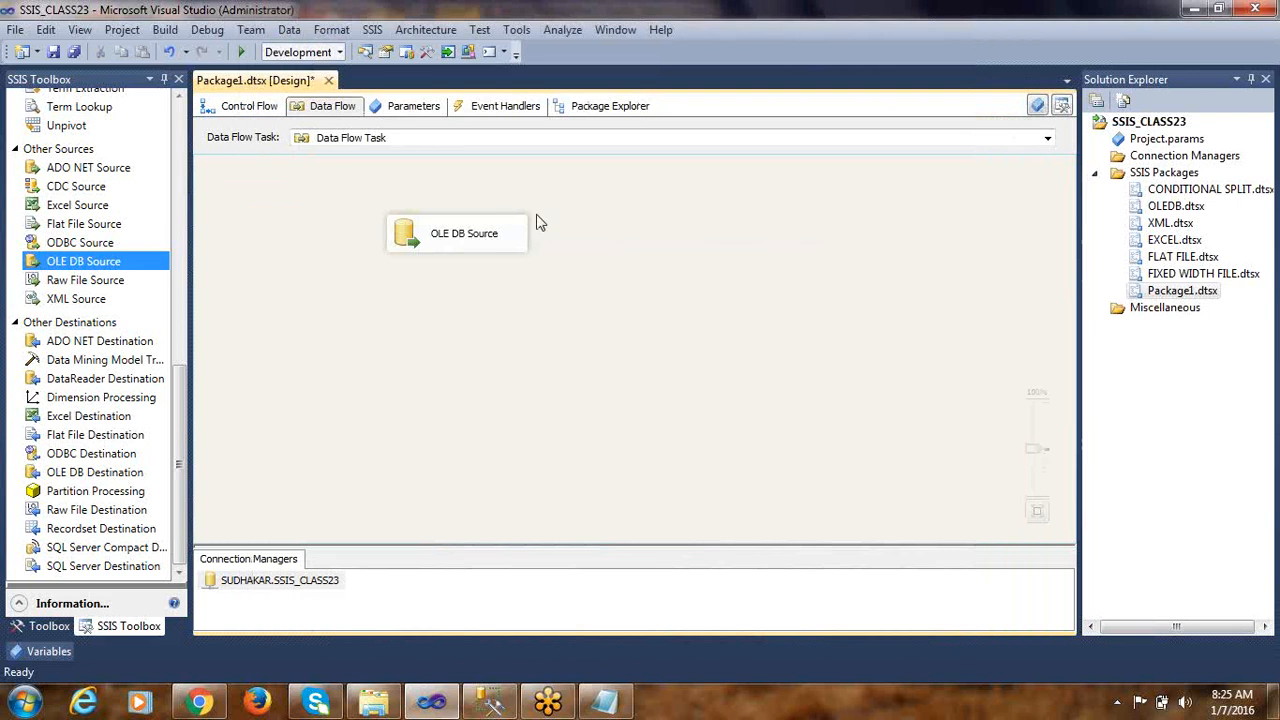
Add an Aggregate transformation below the OLE DB Source in the data flow
drag(178, 385, 172, 120)
drag(80, 180, 398, 307)
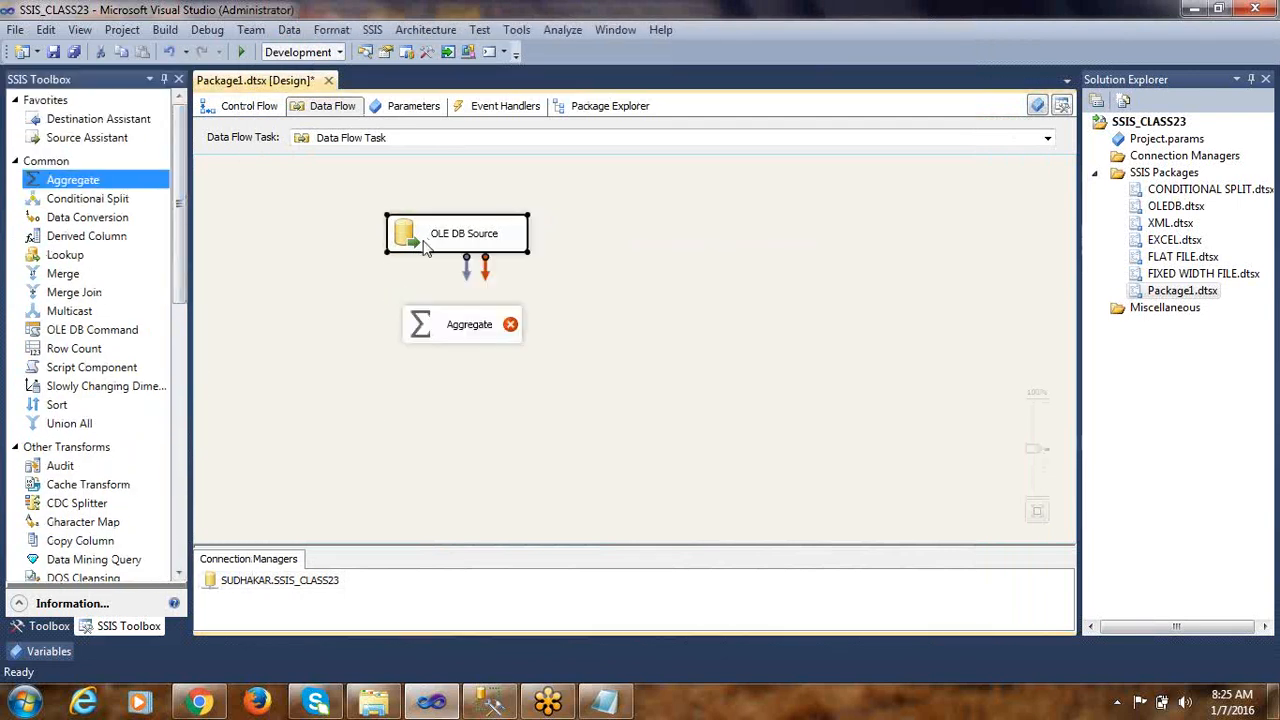
Connect the OLE DB Source to the Aggregate transformation and include the DEPTNO and TOTAL SALARY input columns in the aggregation
double_click(440, 322)
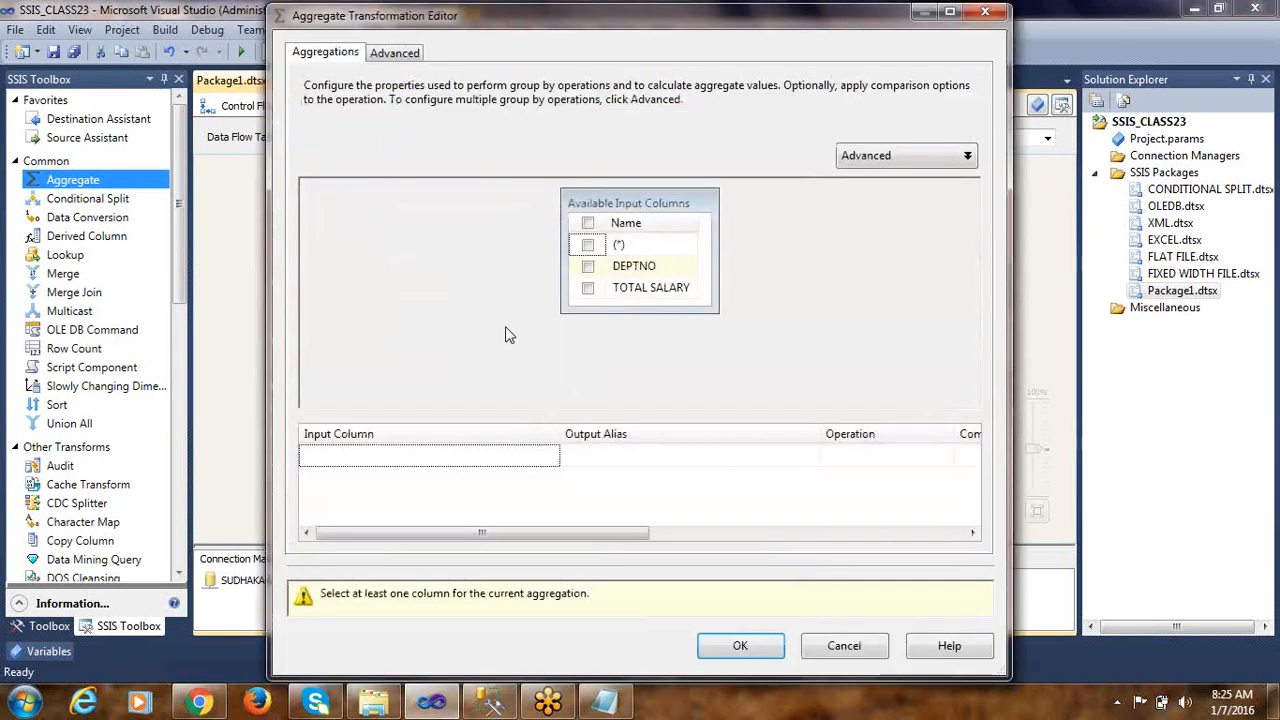
double_click(448, 24)
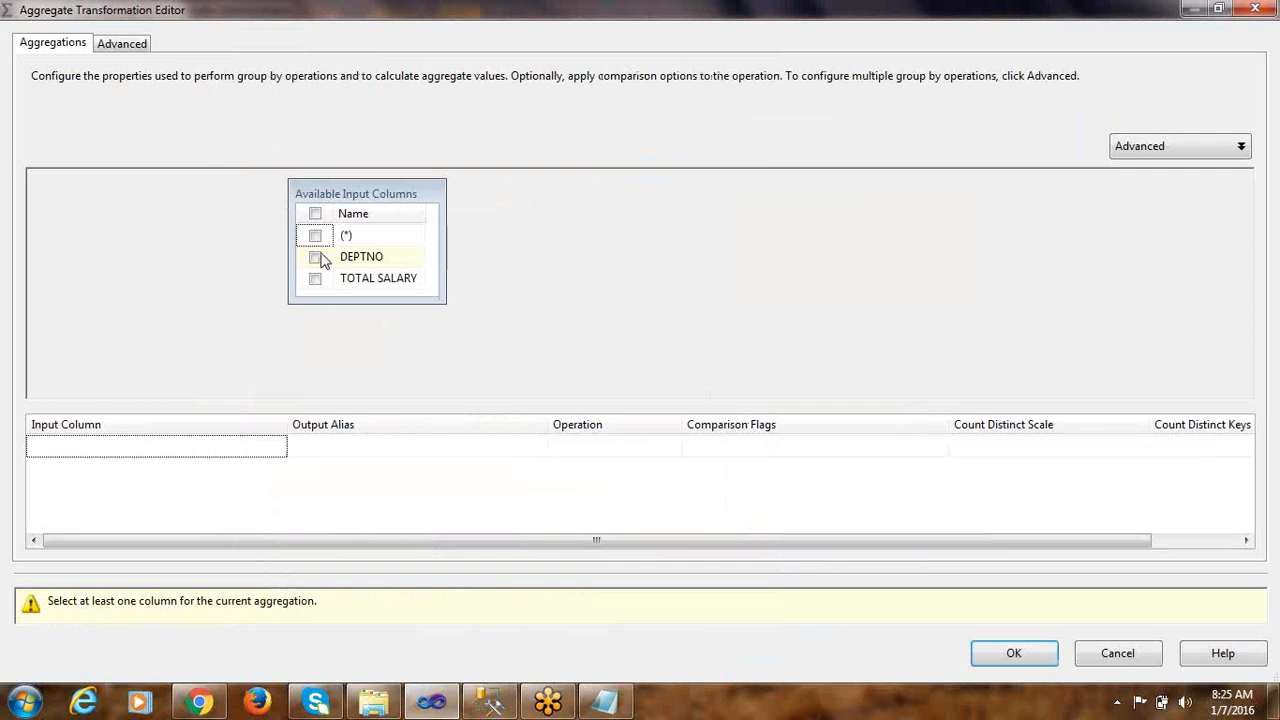
click(315, 258)
click(315, 282)
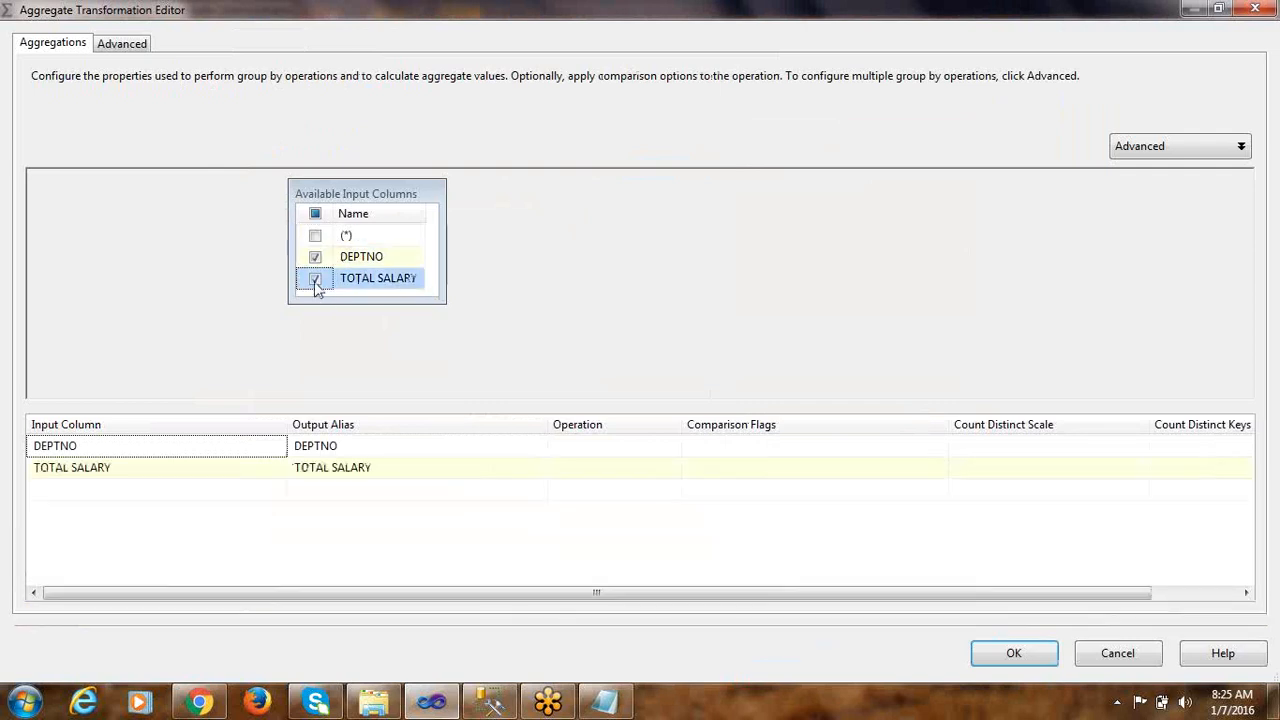
Check the GROUP BY clause of the salary query in Management Studio and set the DEPTNO column's operation to Group by
click(464, 454)
click(489, 702)
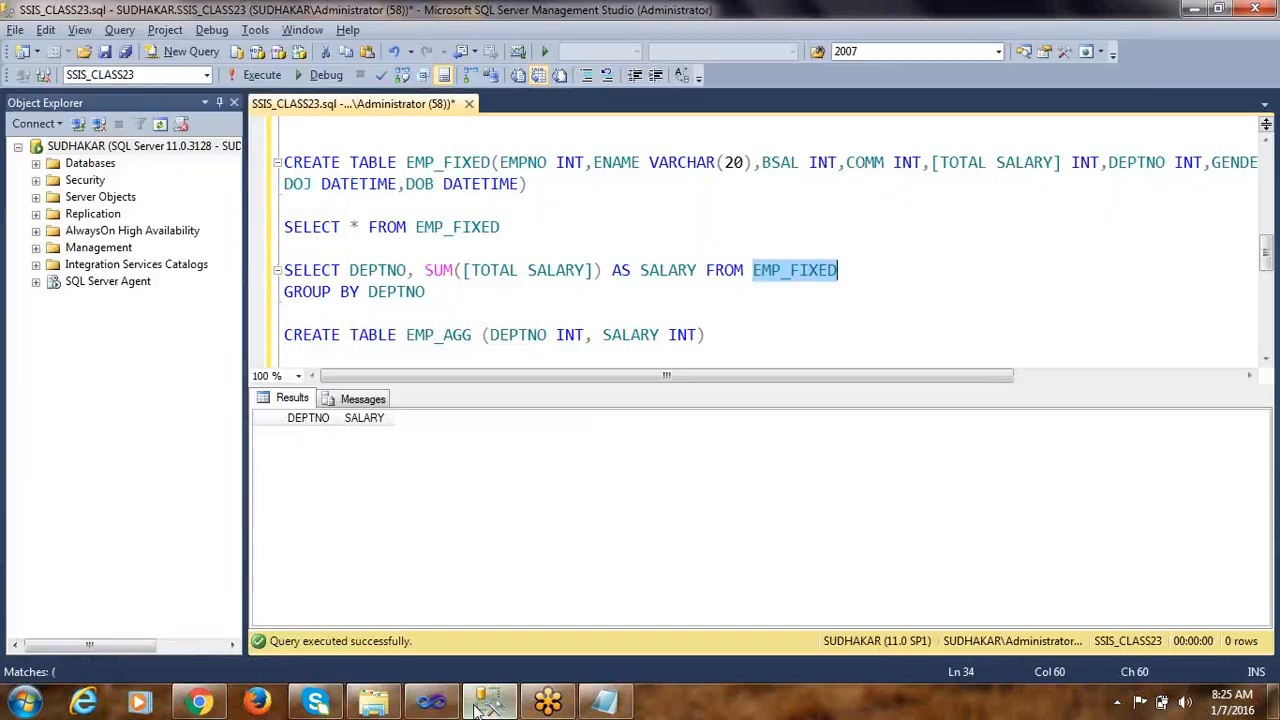
drag(286, 292, 362, 292)
double_click(395, 297)
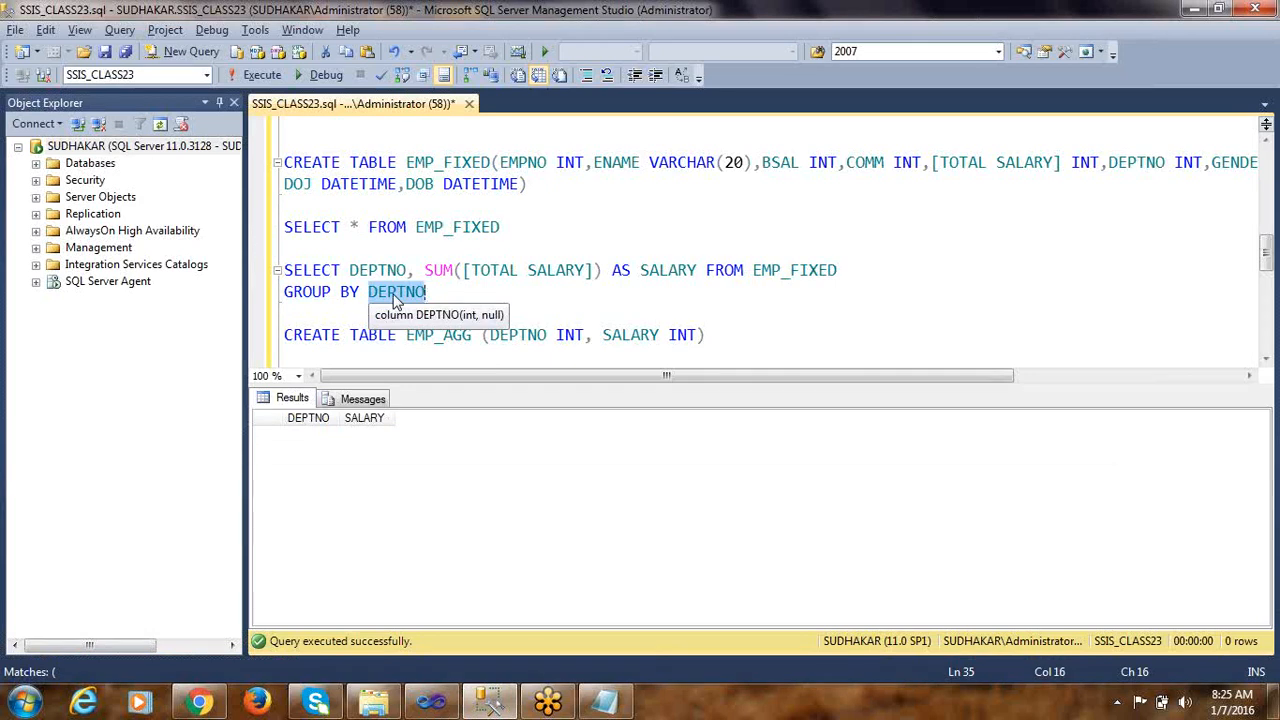
key(alt+Tab)
click(642, 450)
click(649, 452)
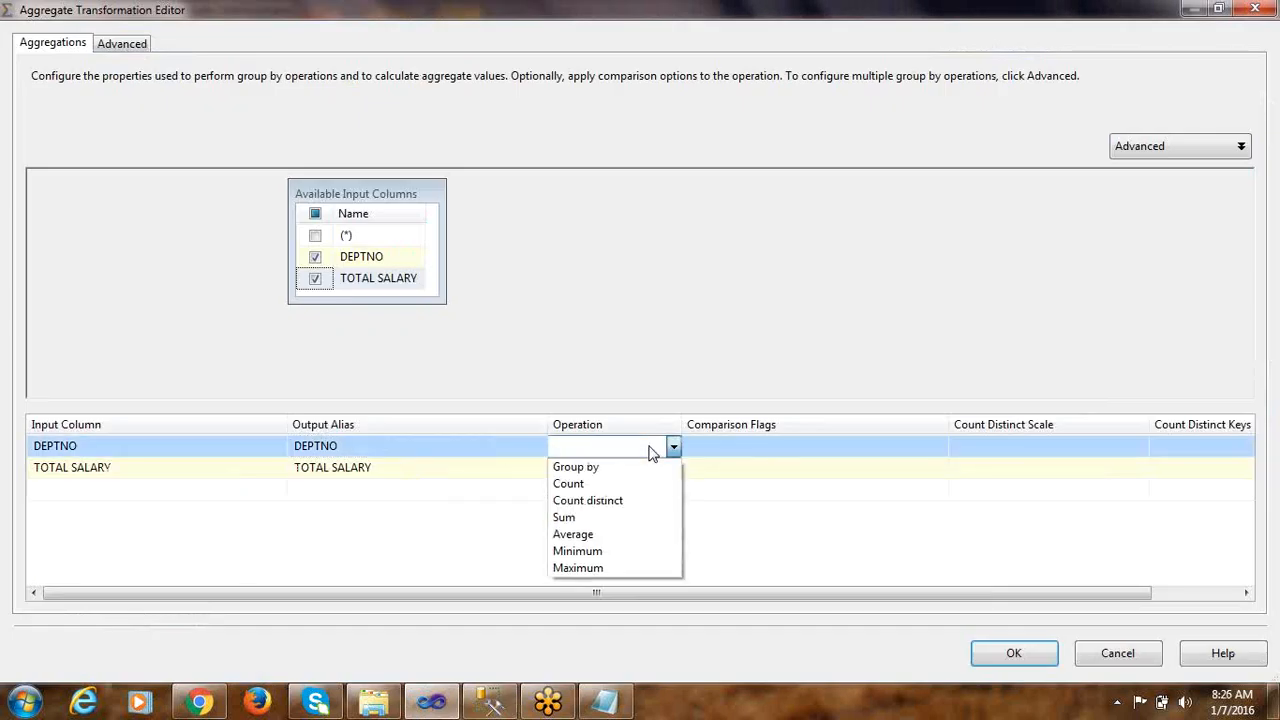
click(600, 466)
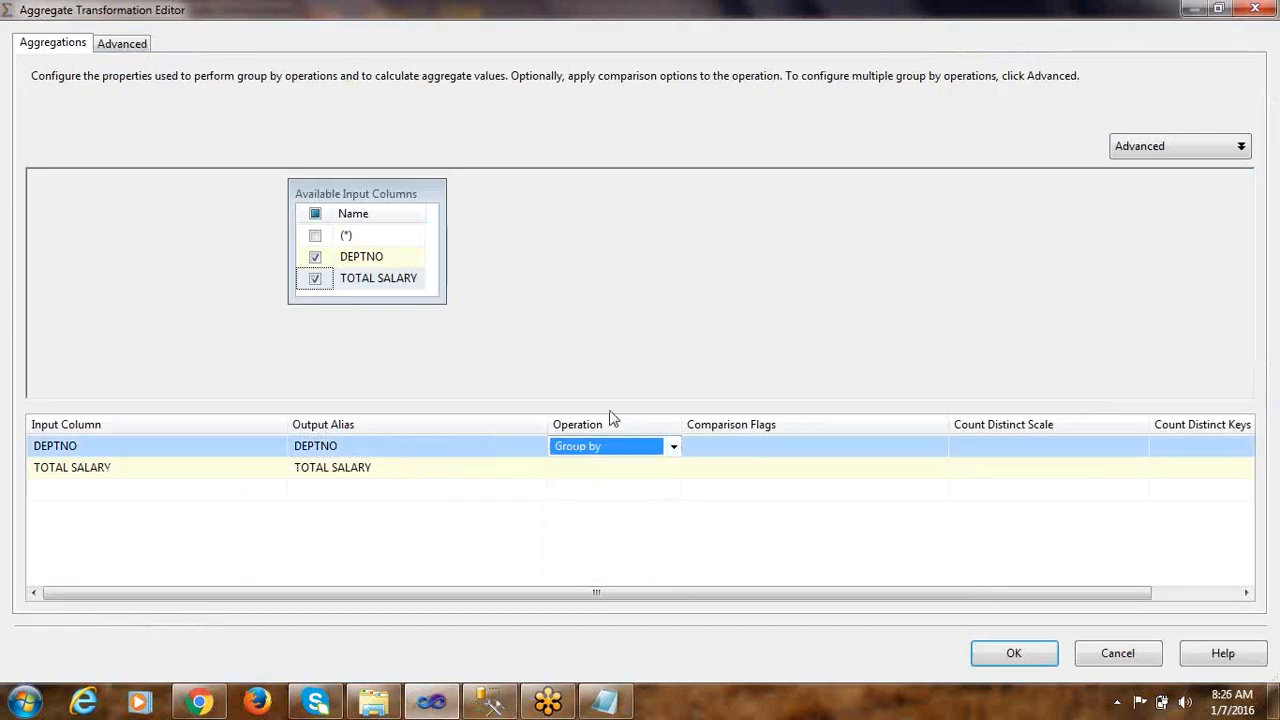
Check the SUM expression in the Management Studio query, set TOTAL SALARY's operation to Sum and accept the Aggregate settings
key(alt+Tab)
double_click(446, 272)
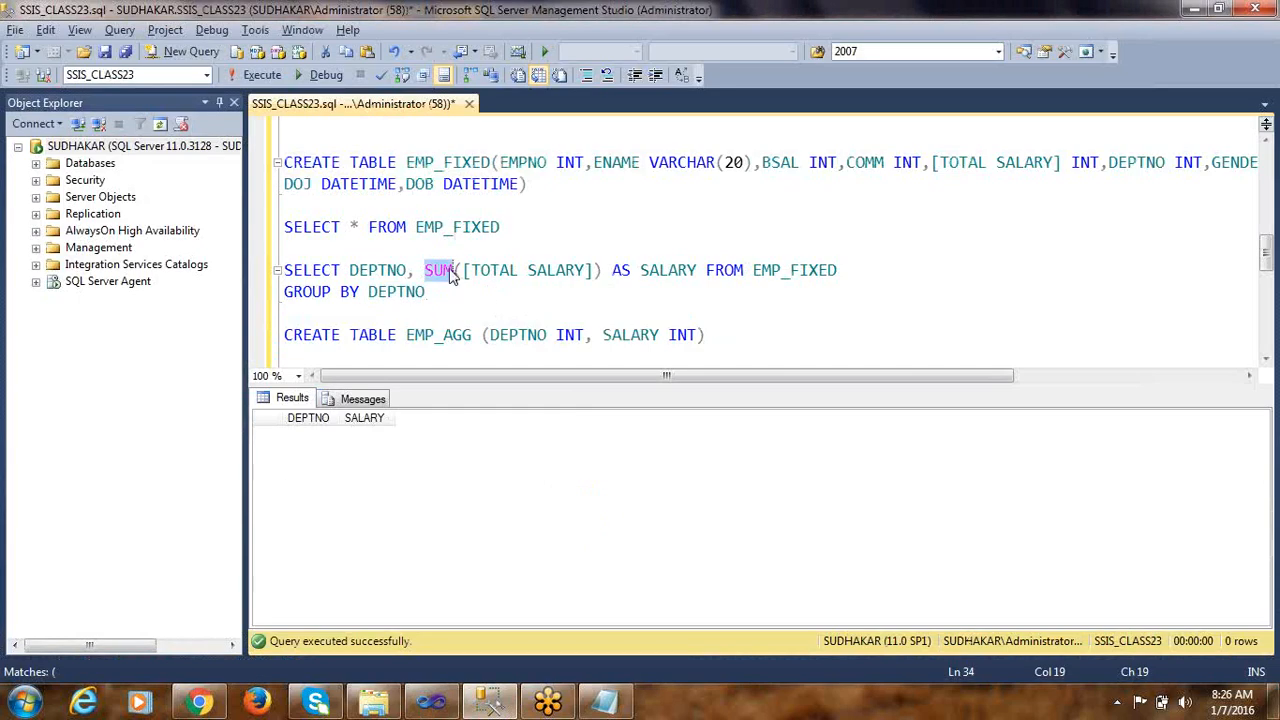
drag(470, 272, 582, 272)
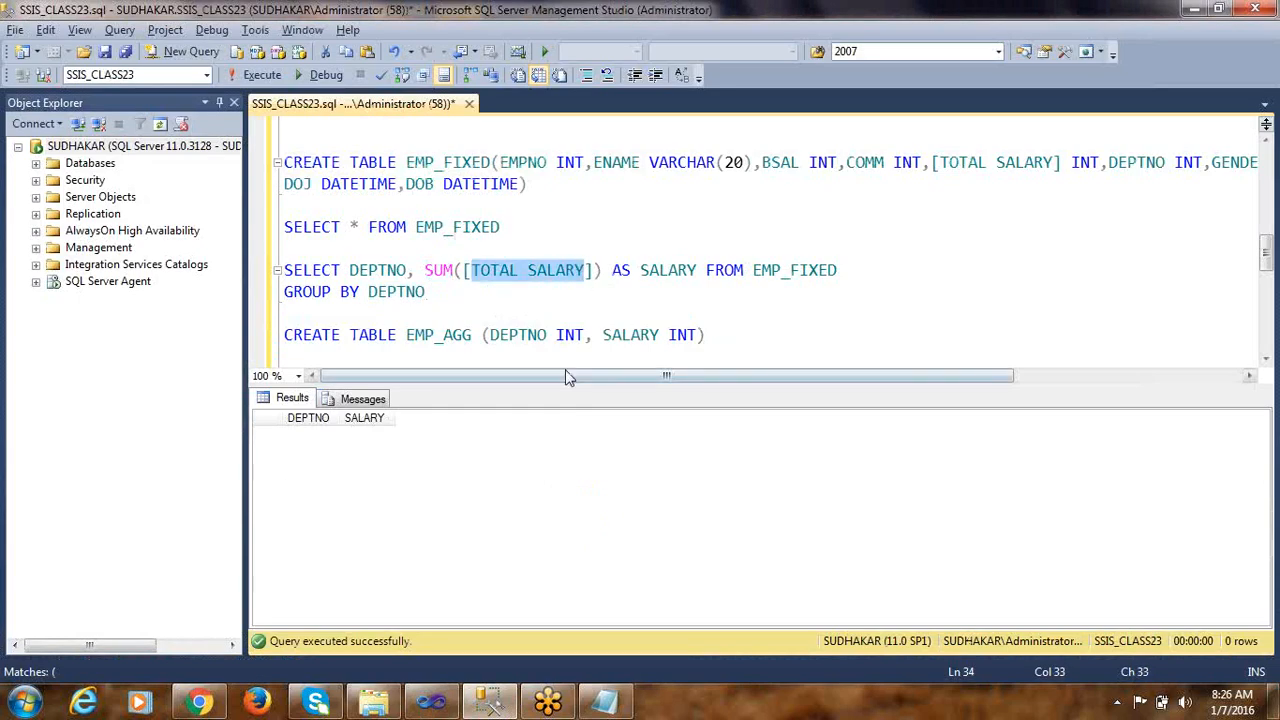
key(alt+Tab)
click(595, 470)
click(610, 470)
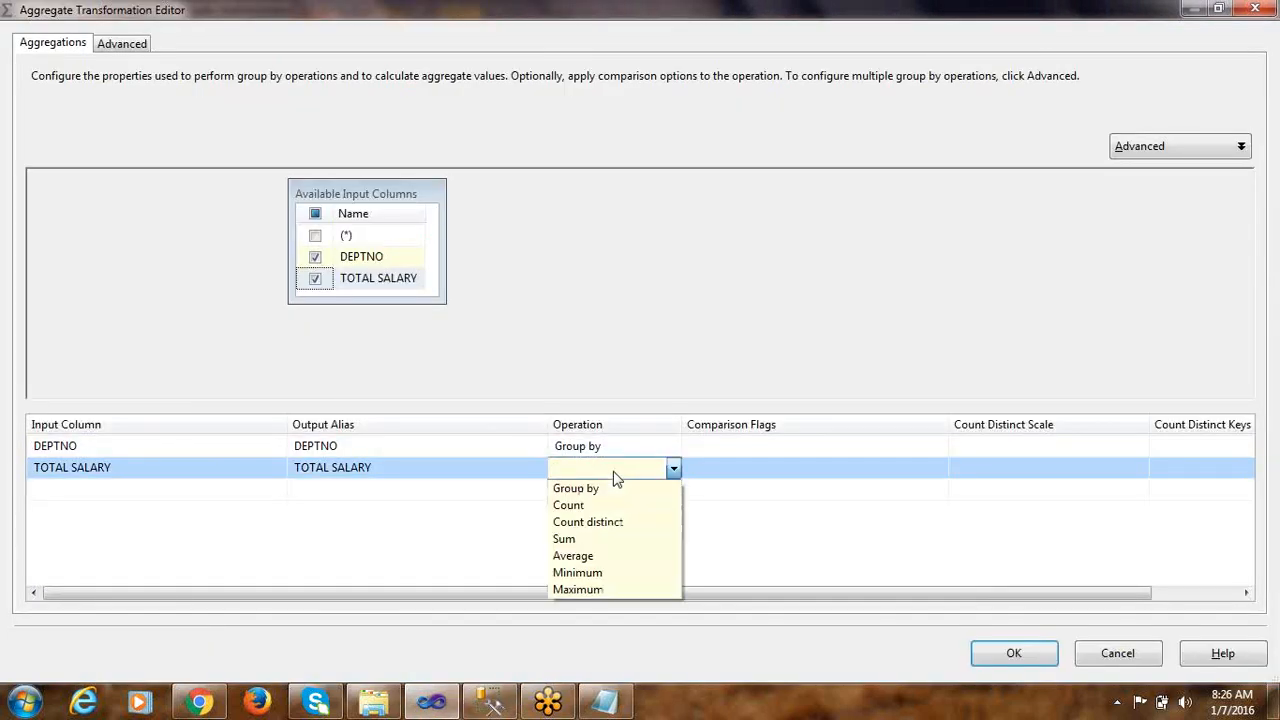
click(576, 540)
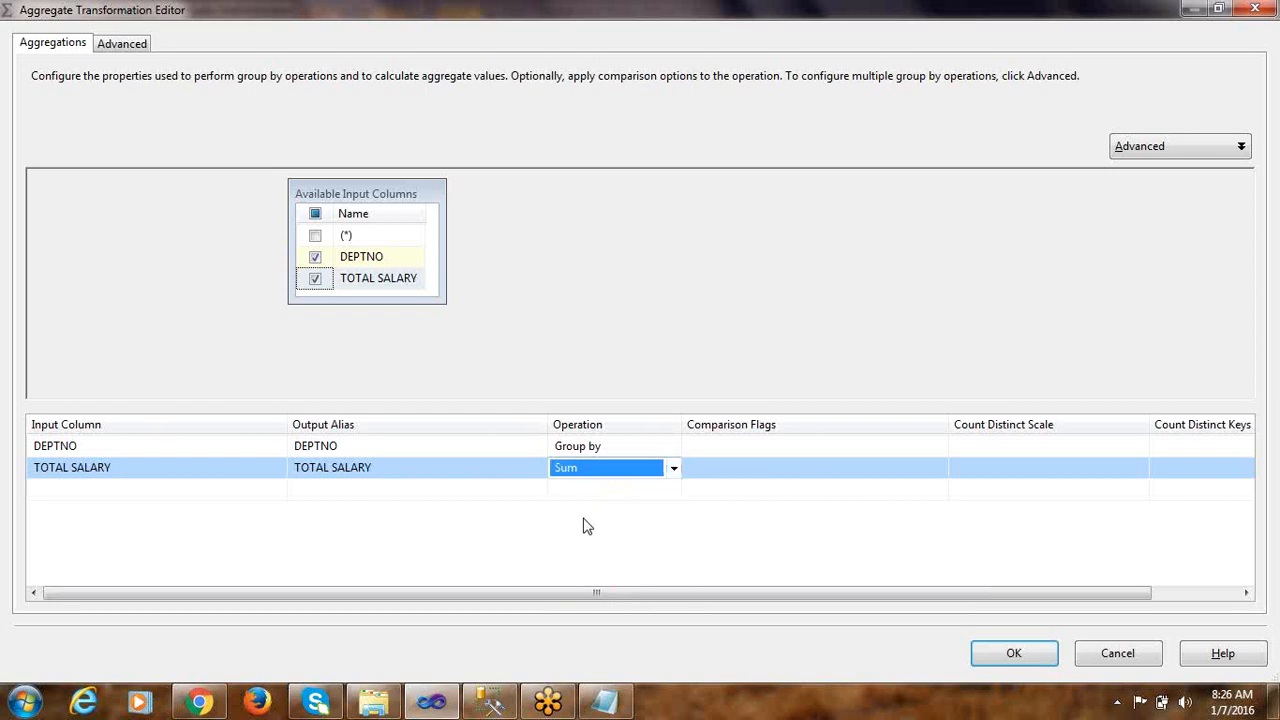
click(1013, 656)
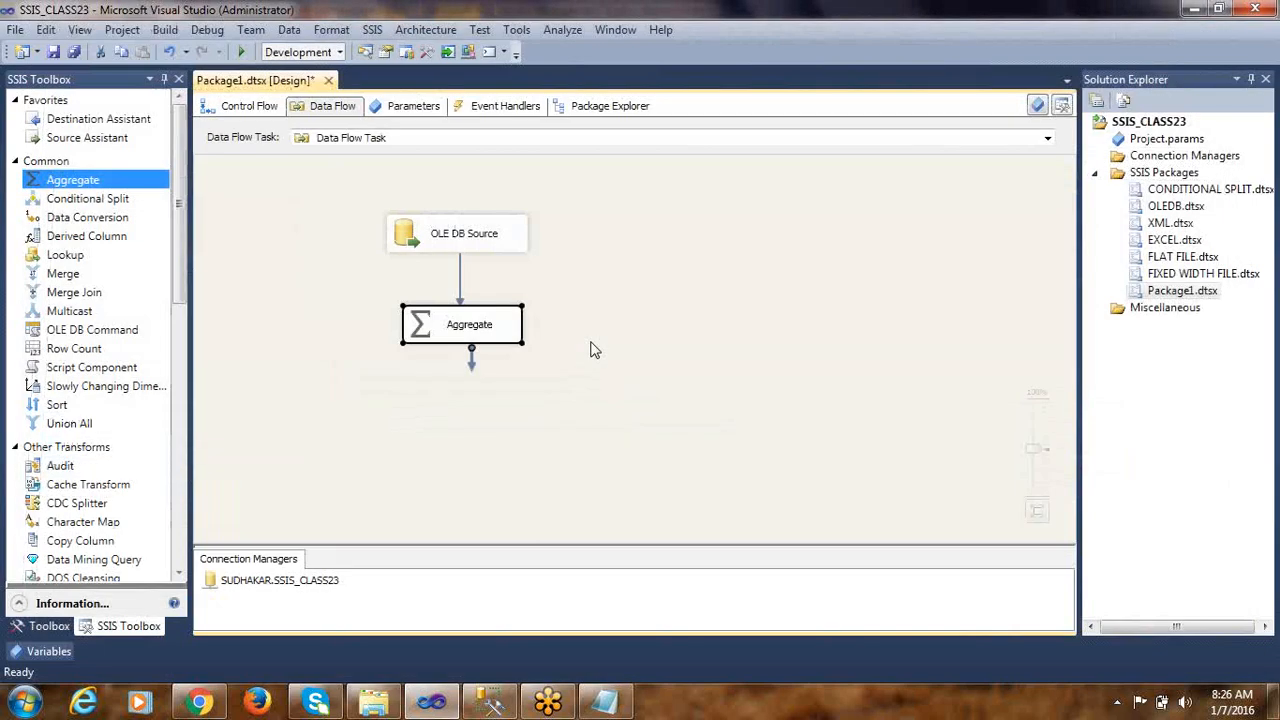
Add an OLE DB Destination below the Aggregate transformation and connect the Aggregate output to it
drag(180, 272, 180, 530)
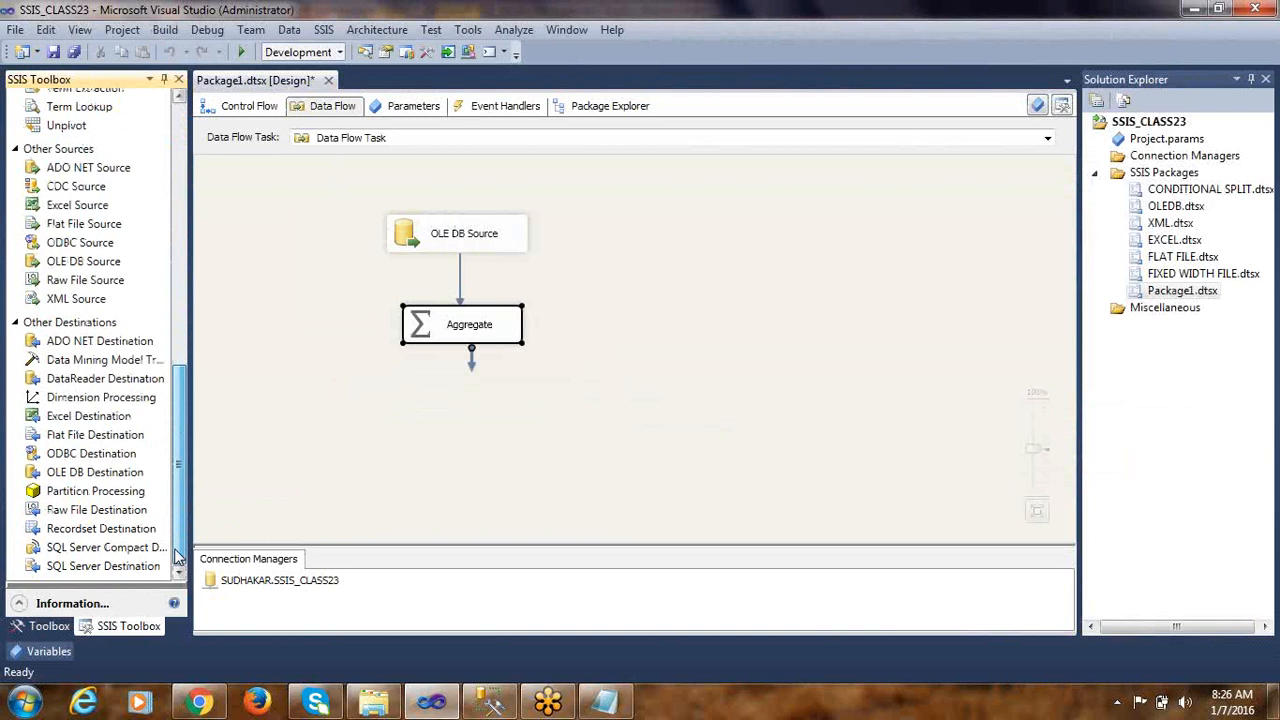
click(100, 476)
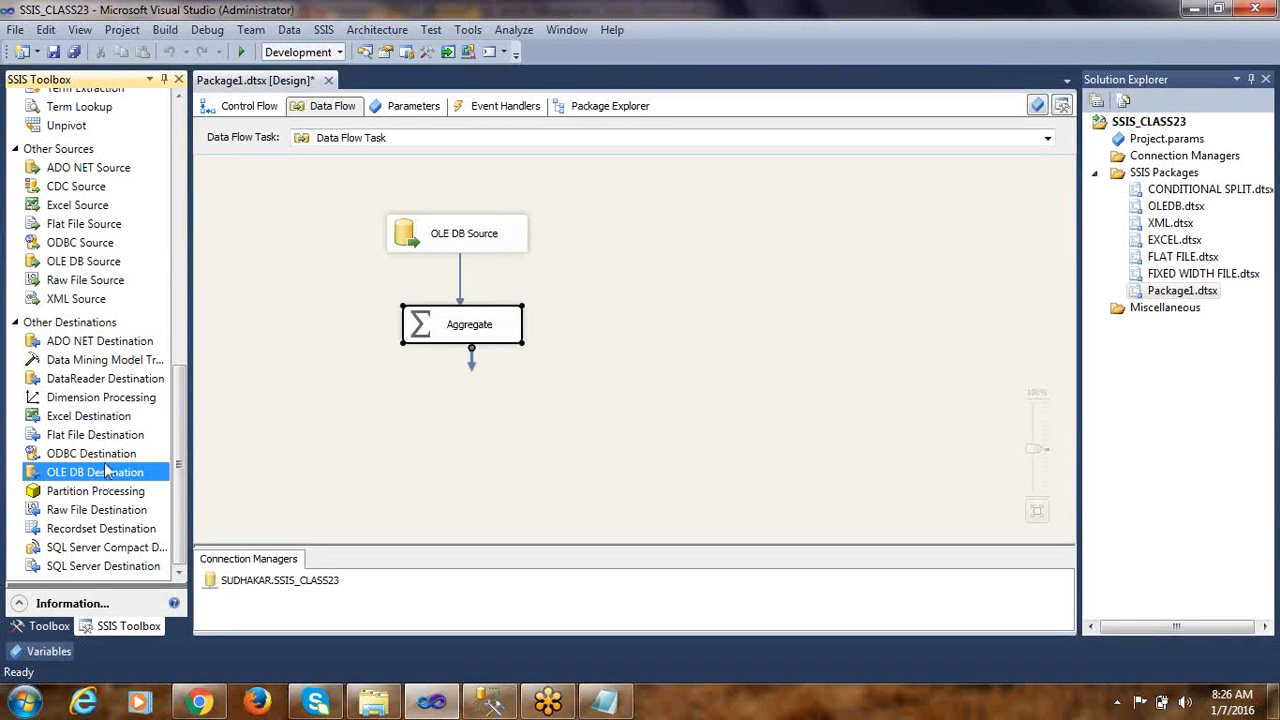
drag(107, 478, 436, 420)
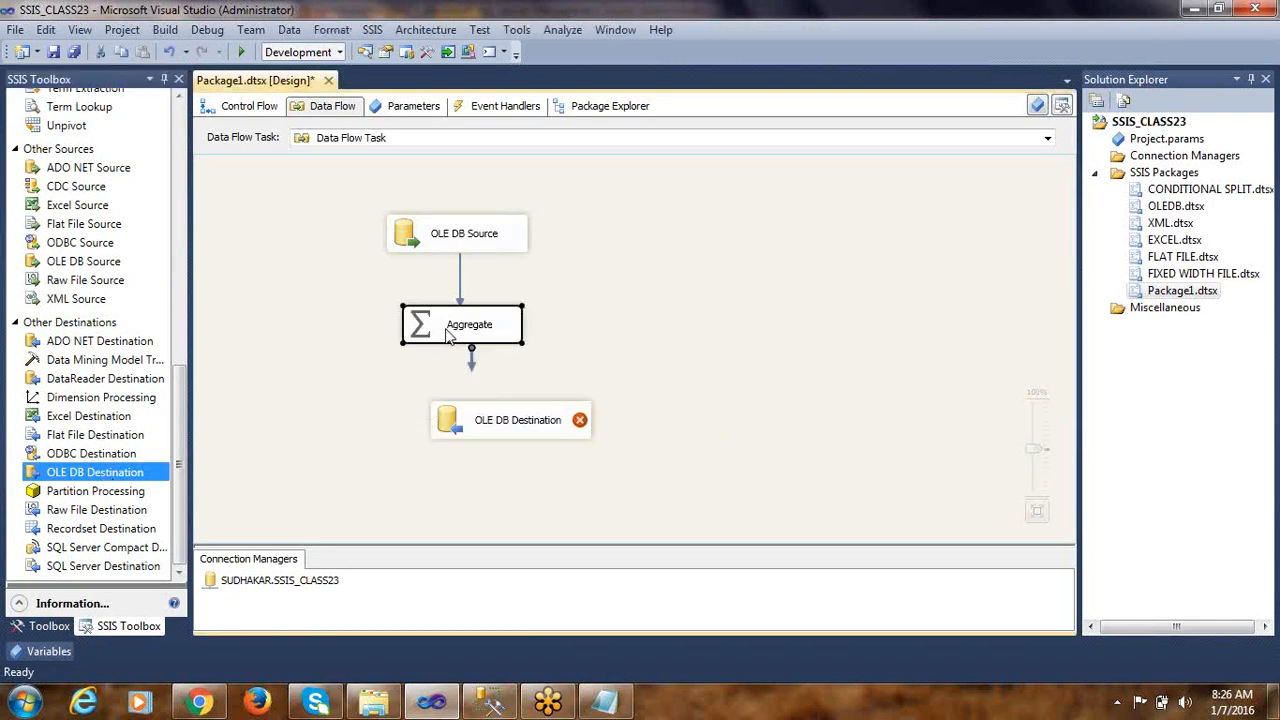
drag(472, 368, 445, 421)
Open the OLE DB Destination for editing and choose [dbo].[EMP_AGG] as its target table
click(447, 420)
right_click(447, 420)
click(500, 158)
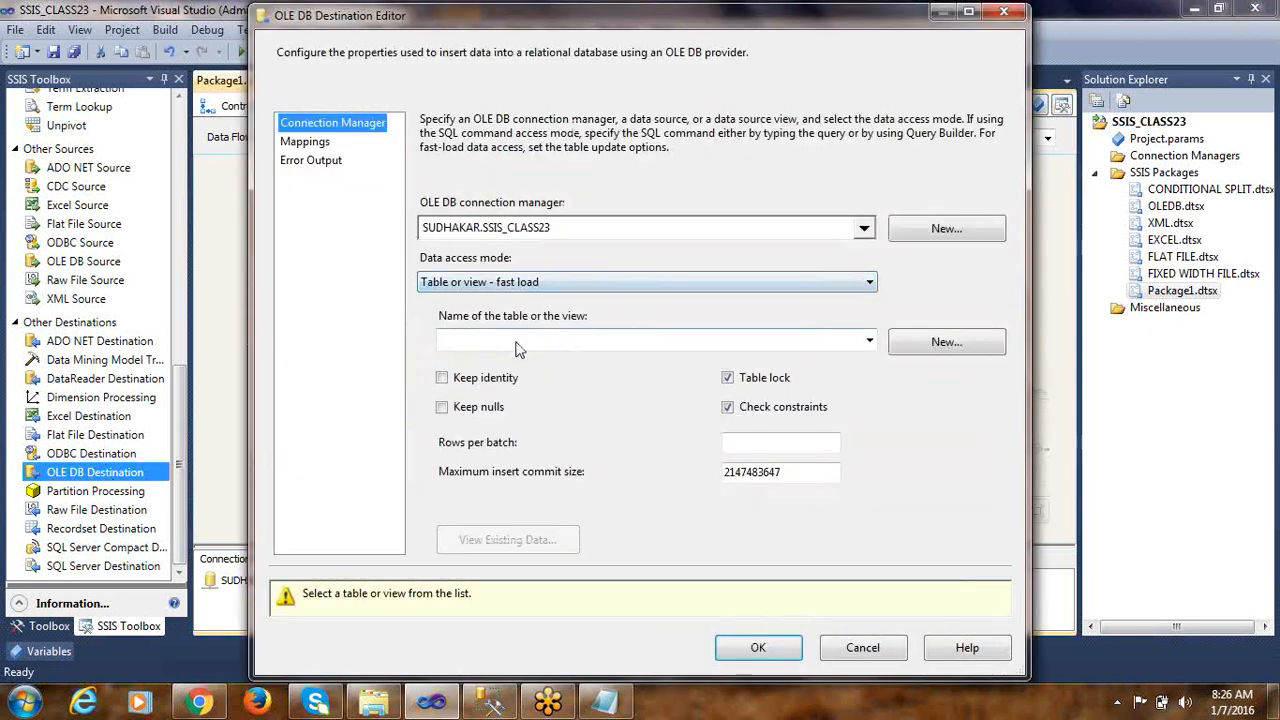
click(511, 342)
click(505, 397)
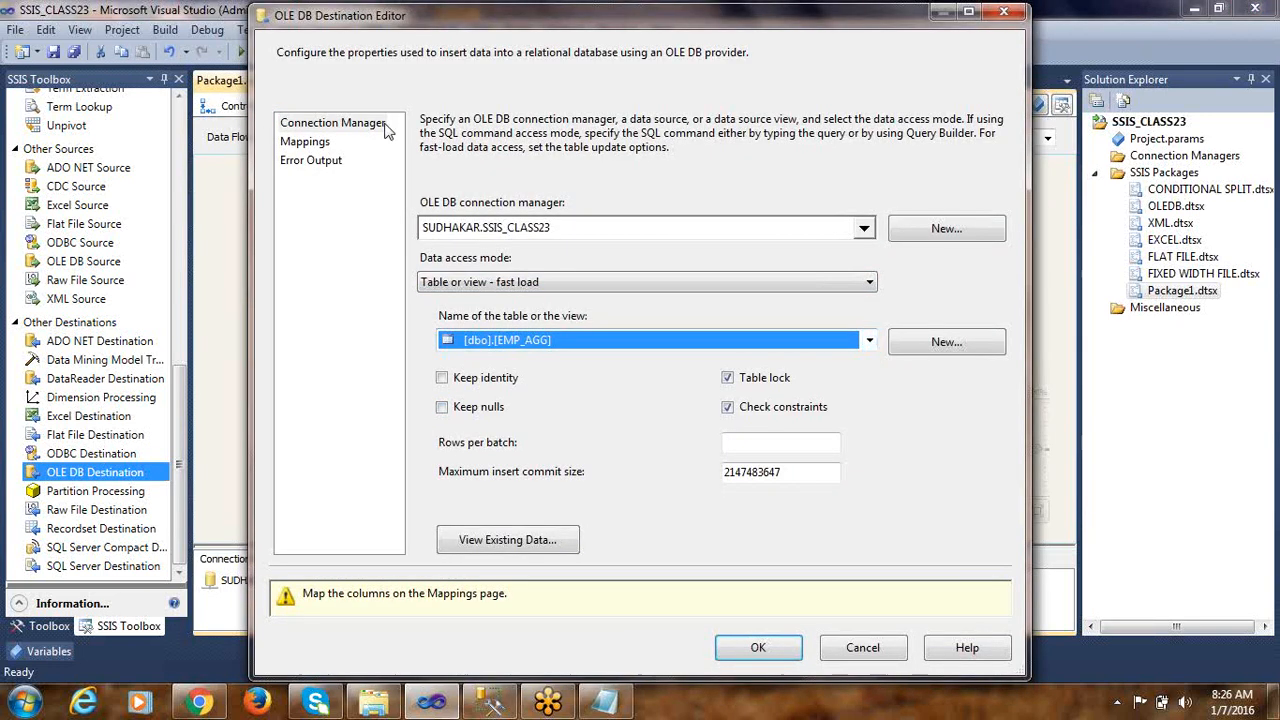
Map DEPTNO to DEPTNO and TOTAL SALARY to SALARY in the destination's column mappings and accept the settings
click(305, 143)
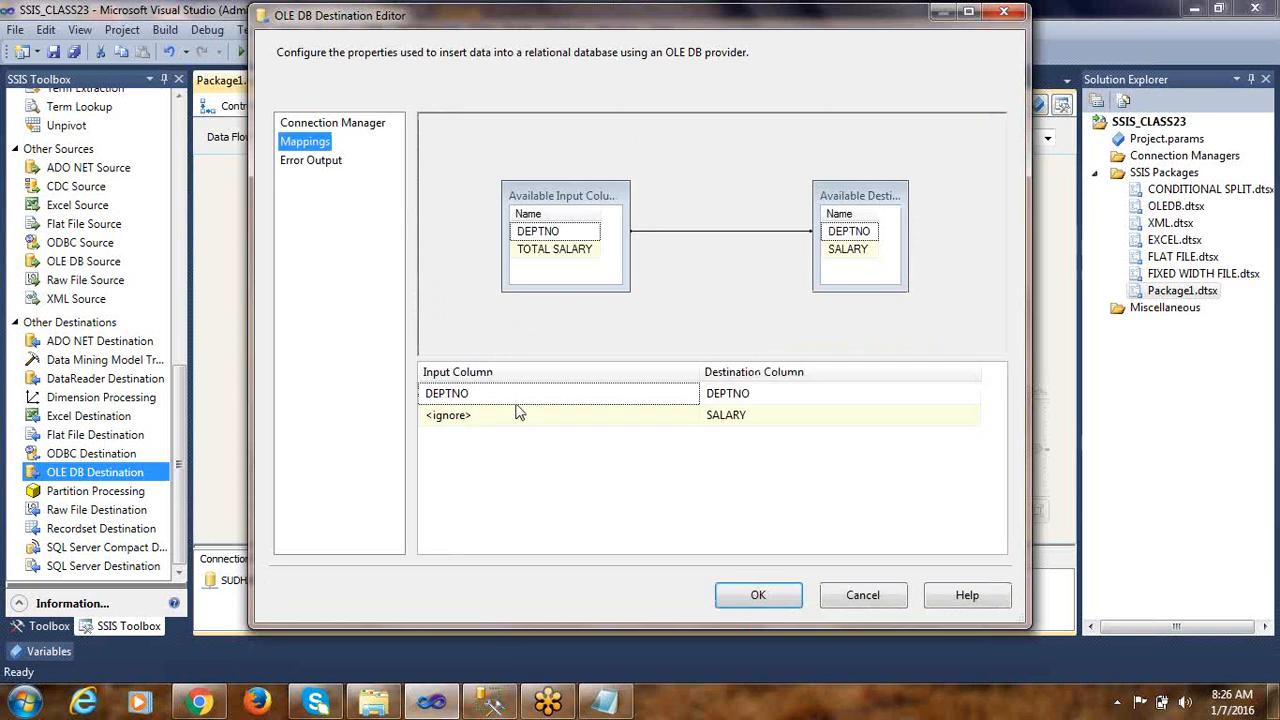
click(486, 400)
click(487, 402)
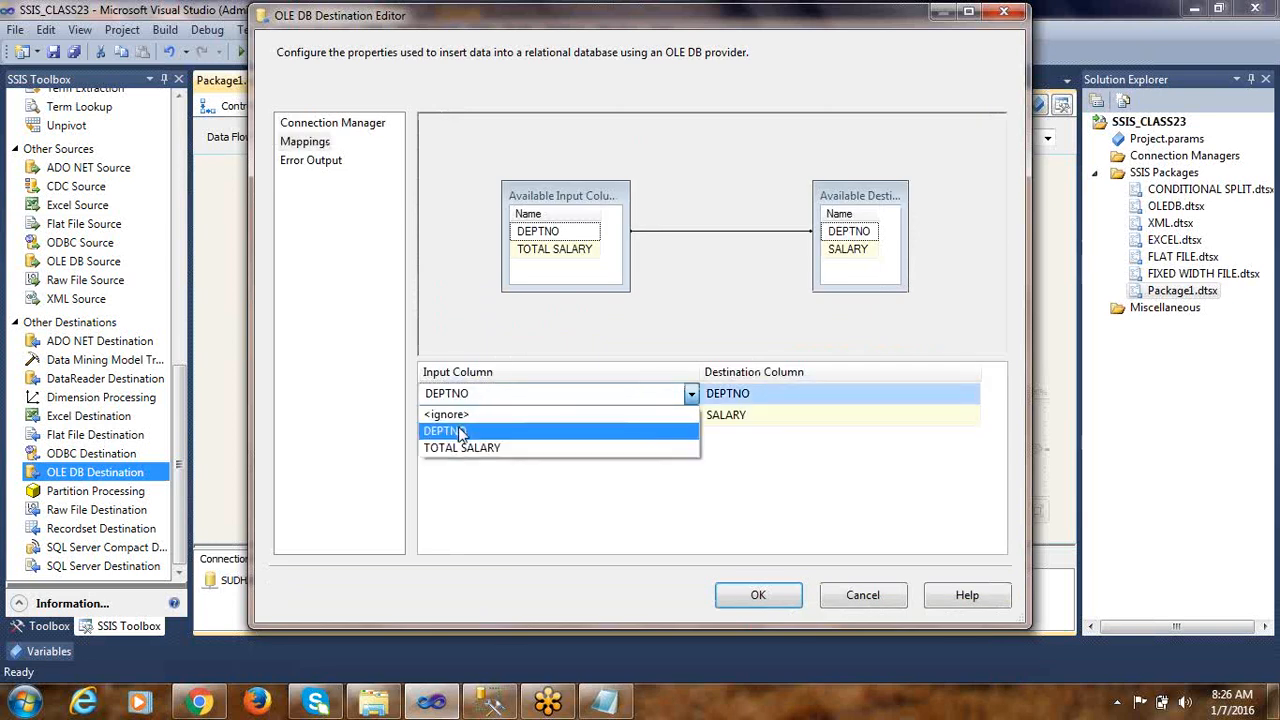
click(455, 430)
click(574, 420)
click(574, 420)
click(484, 455)
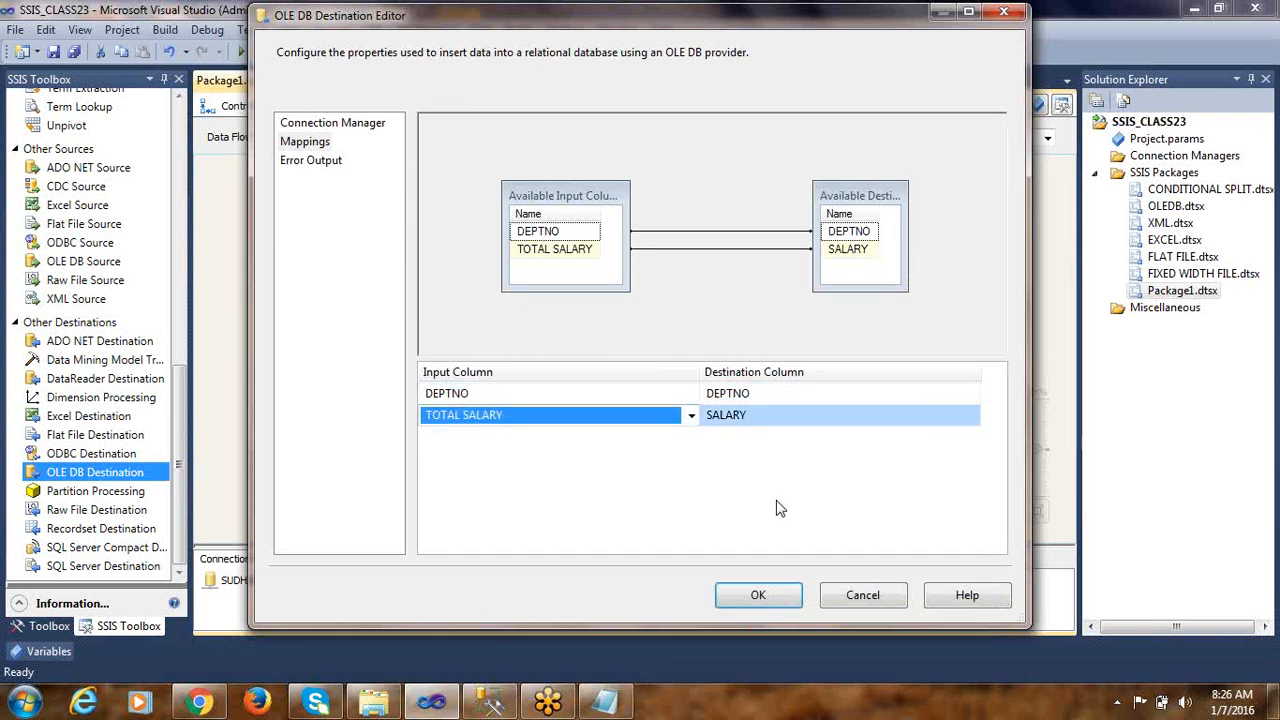
click(758, 595)
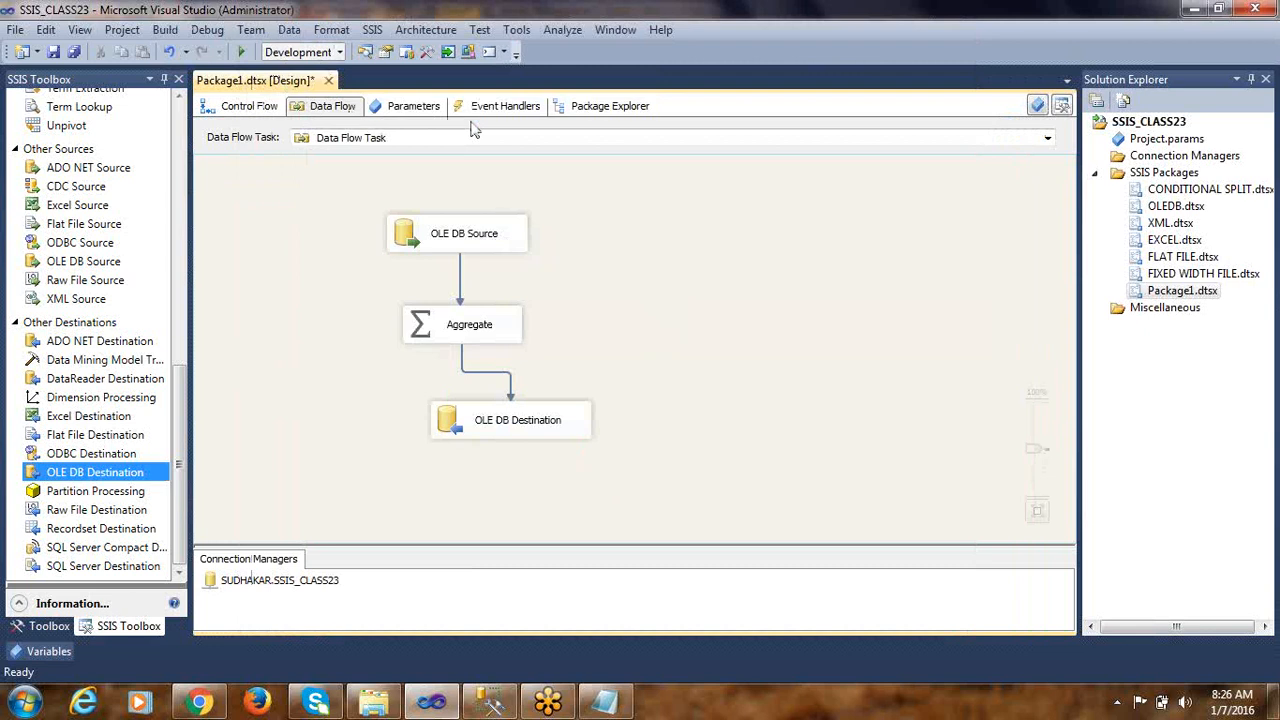
Rename the package Package1.dtsx to AGGREGATE.dtsx and save it
click(1183, 293)
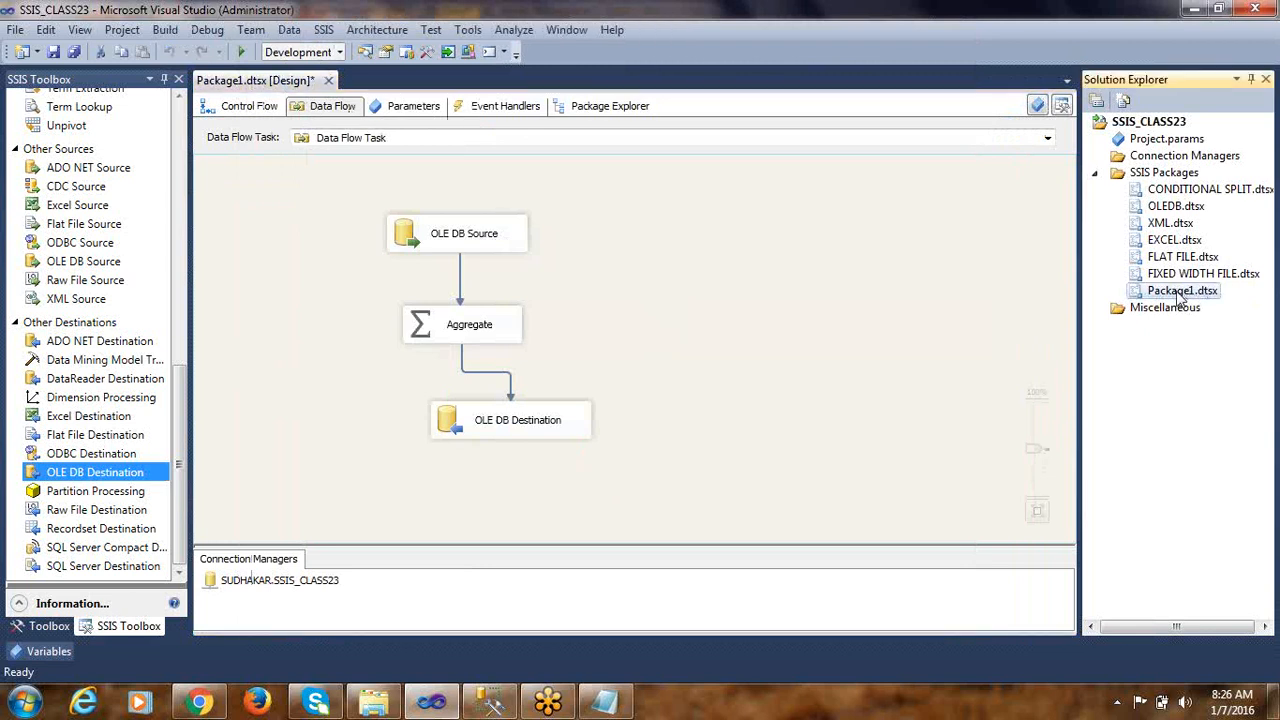
click(1180, 292)
click(1181, 292)
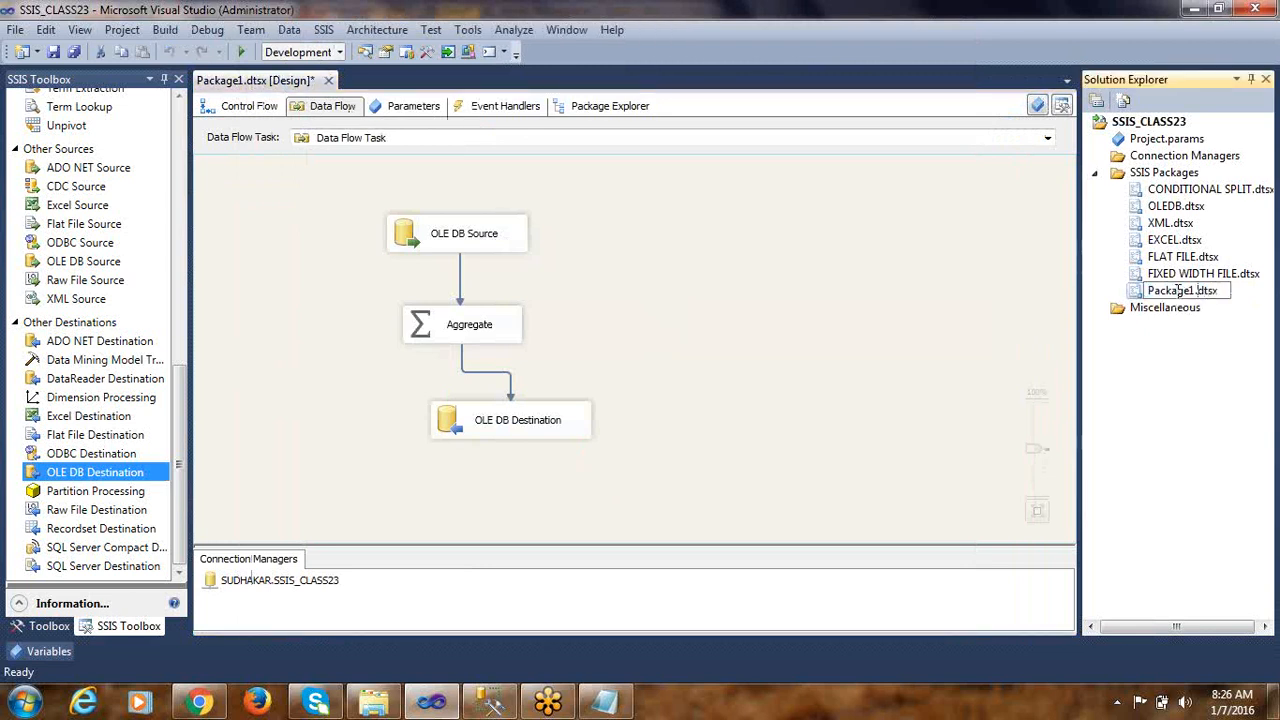
double_click(1180, 291)
text(AGGREGATE)
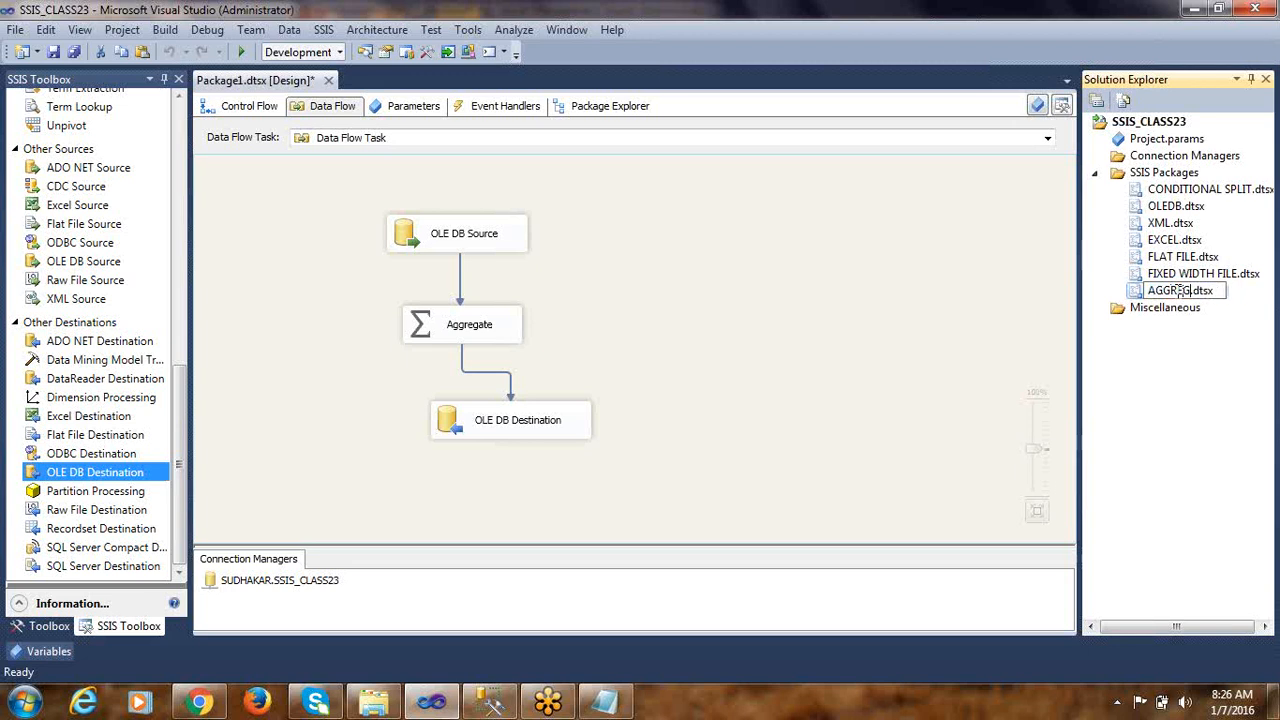
click(886, 313)
key(ctrl+s)
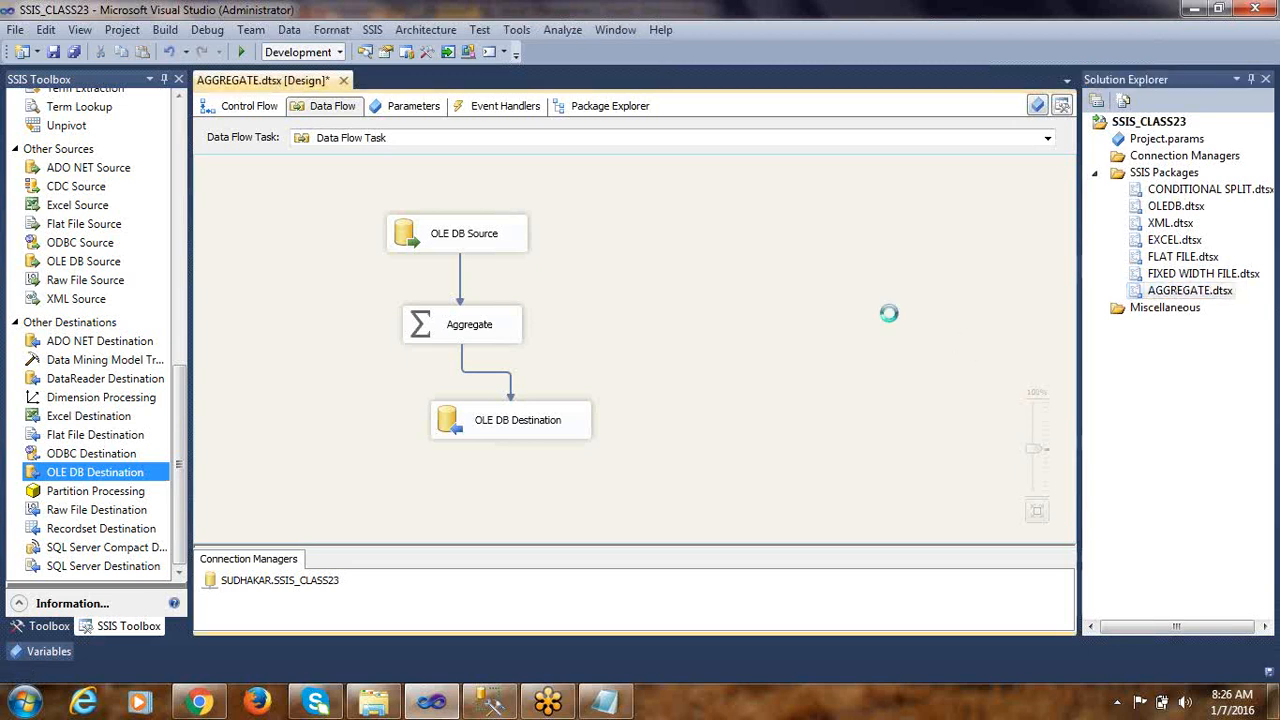
Run the AGGREGATE package, inspect the row counts along its data flow and switch back to design mode
click(243, 53)
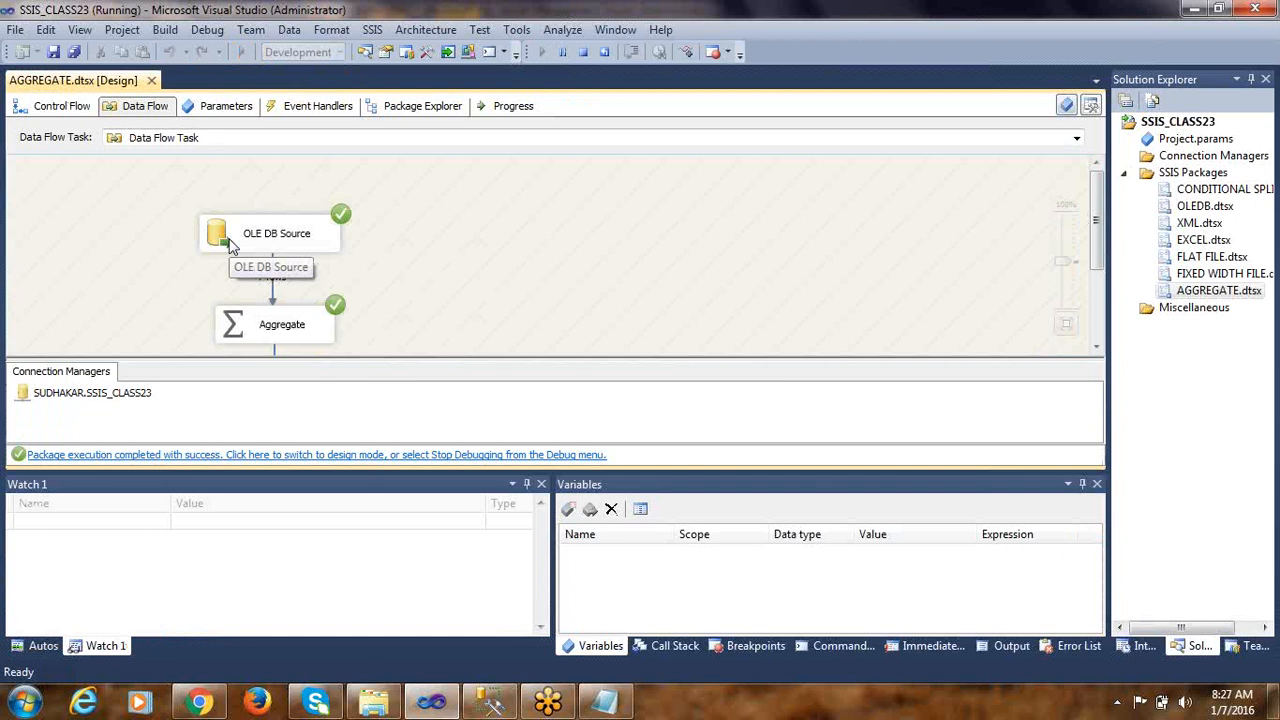
scroll(465, 264, down, 1)
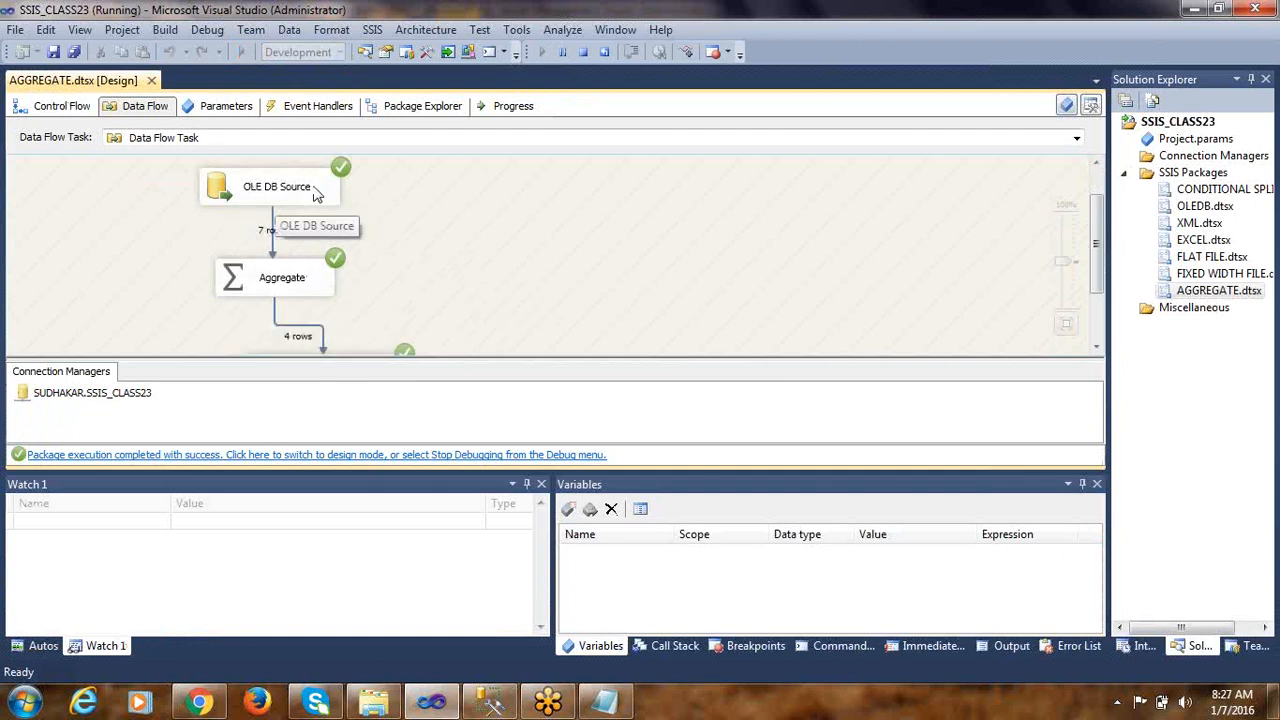
click(297, 284)
scroll(403, 252, down, 1)
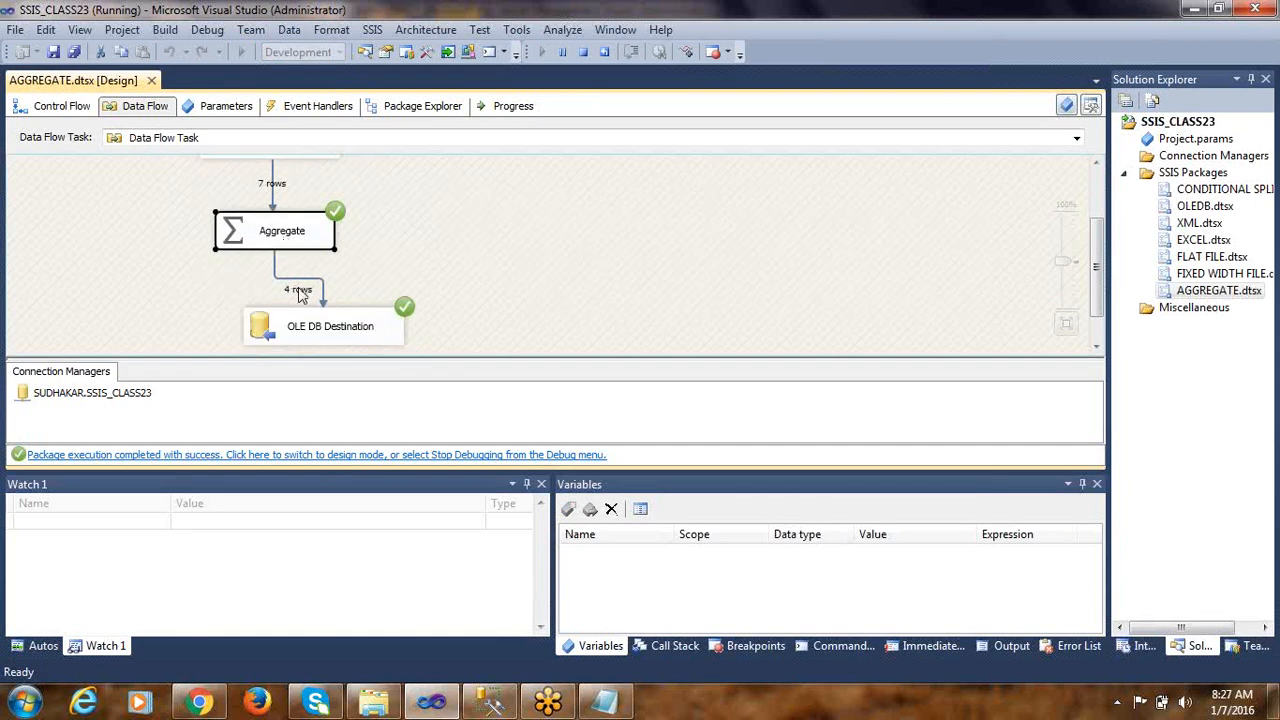
click(335, 326)
scroll(434, 290, down, 1)
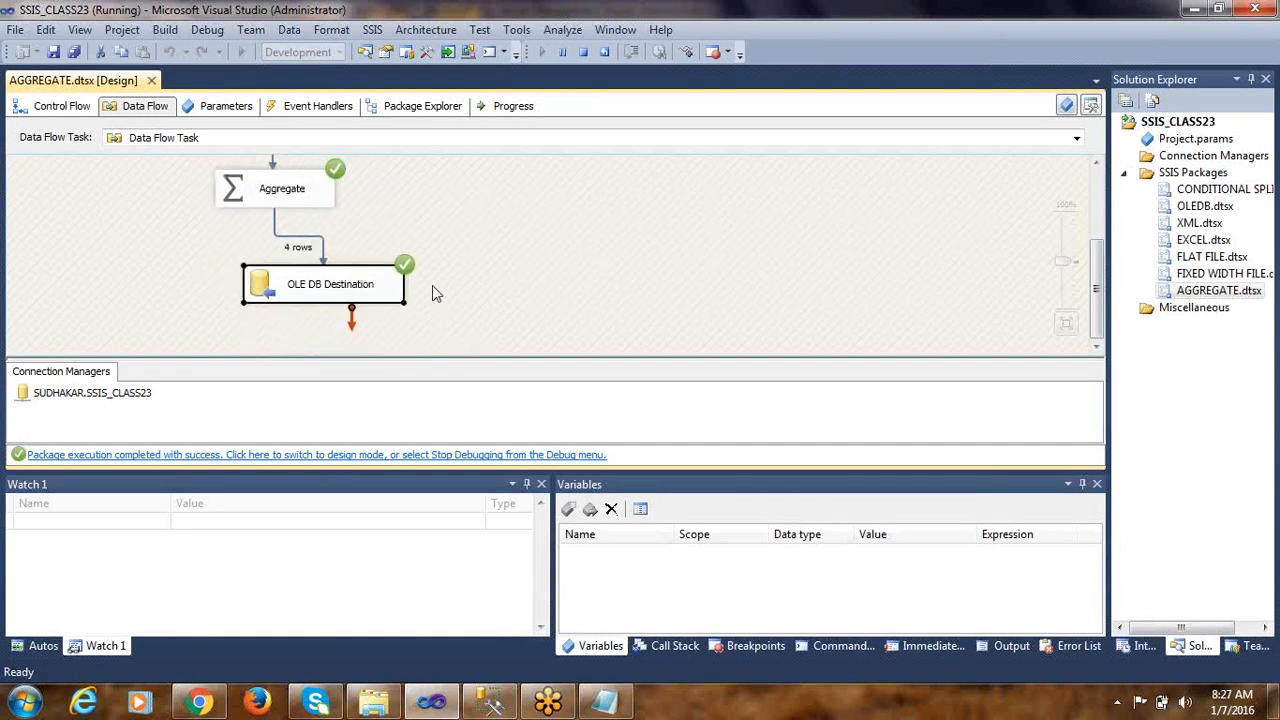
click(358, 455)
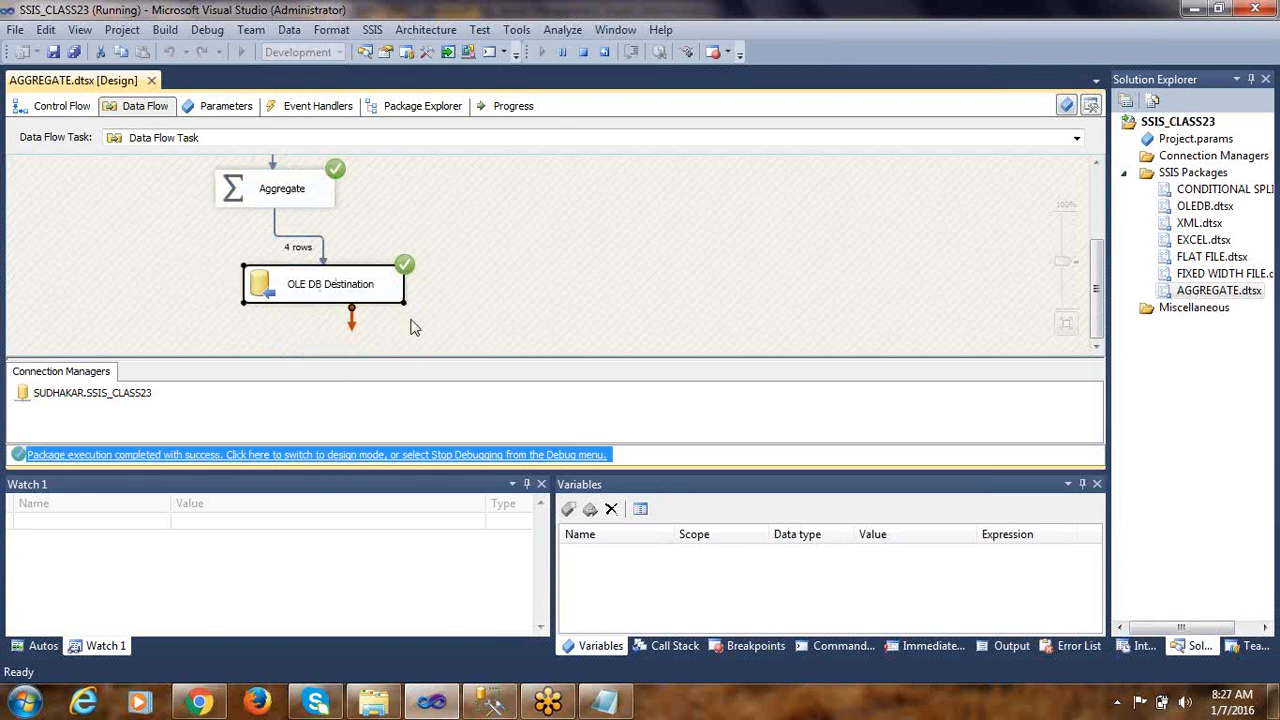
Run SELECT * FROM EMP_AGG in Management Studio, examine the salary sum of each department and return to the package in Visual Studio
click(490, 703)
click(486, 291)
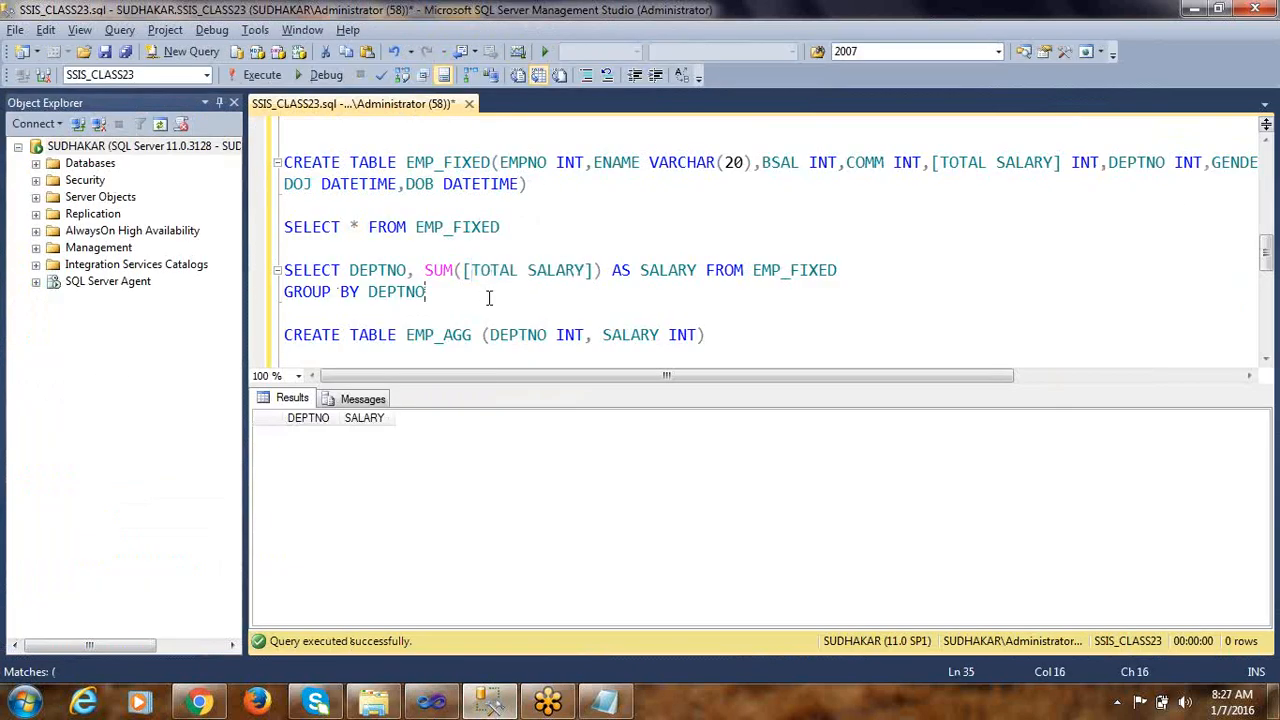
scroll(486, 291, down, 2)
drag(489, 257, 284, 250)
click(262, 75)
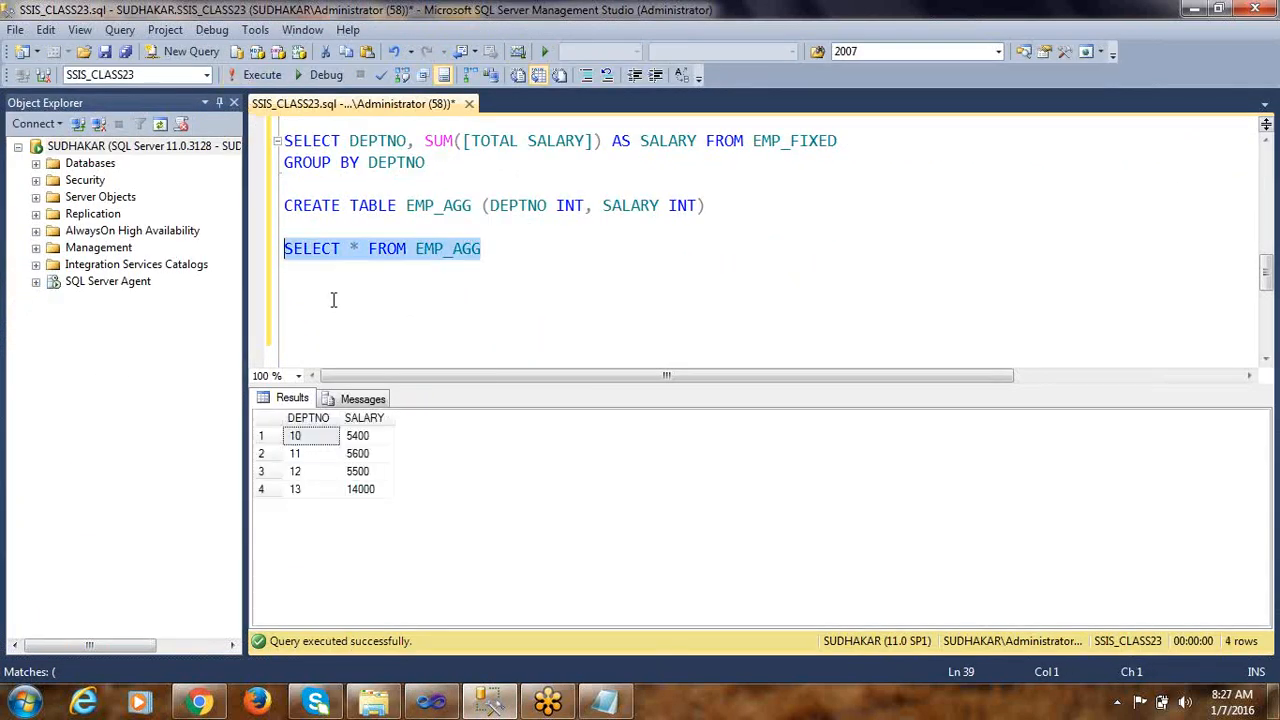
click(324, 446)
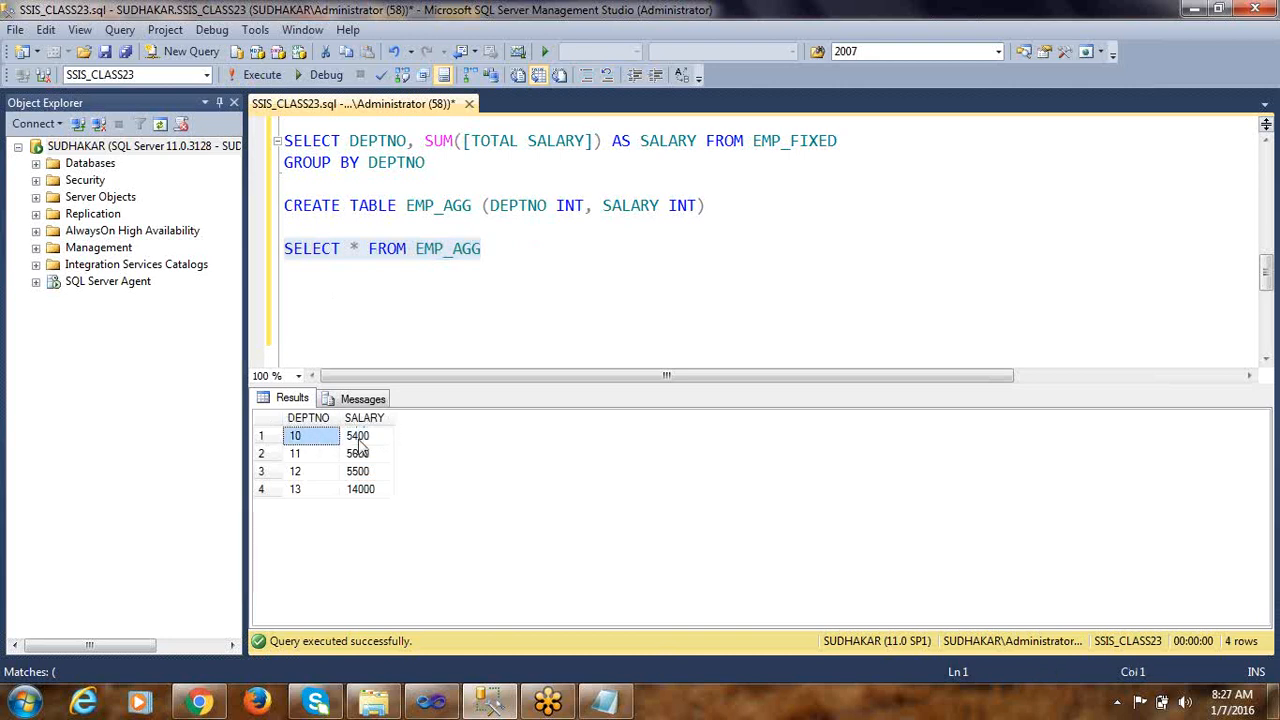
click(361, 445)
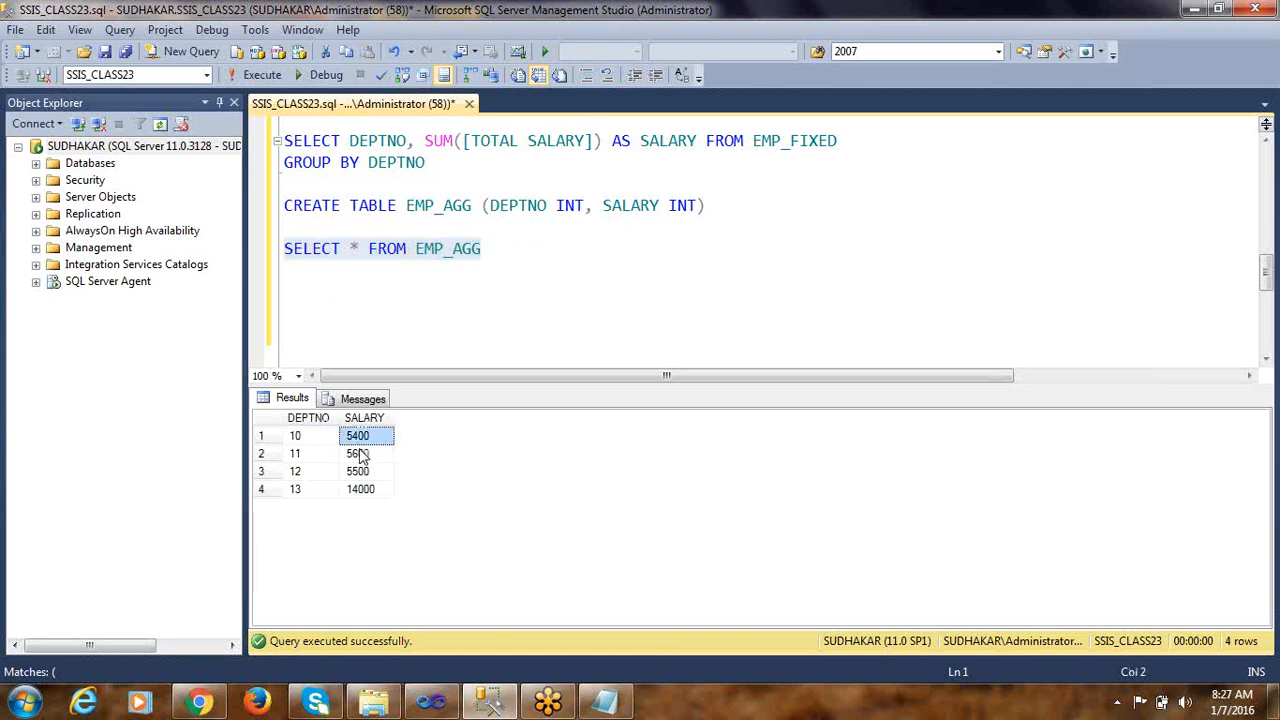
click(334, 458)
click(360, 476)
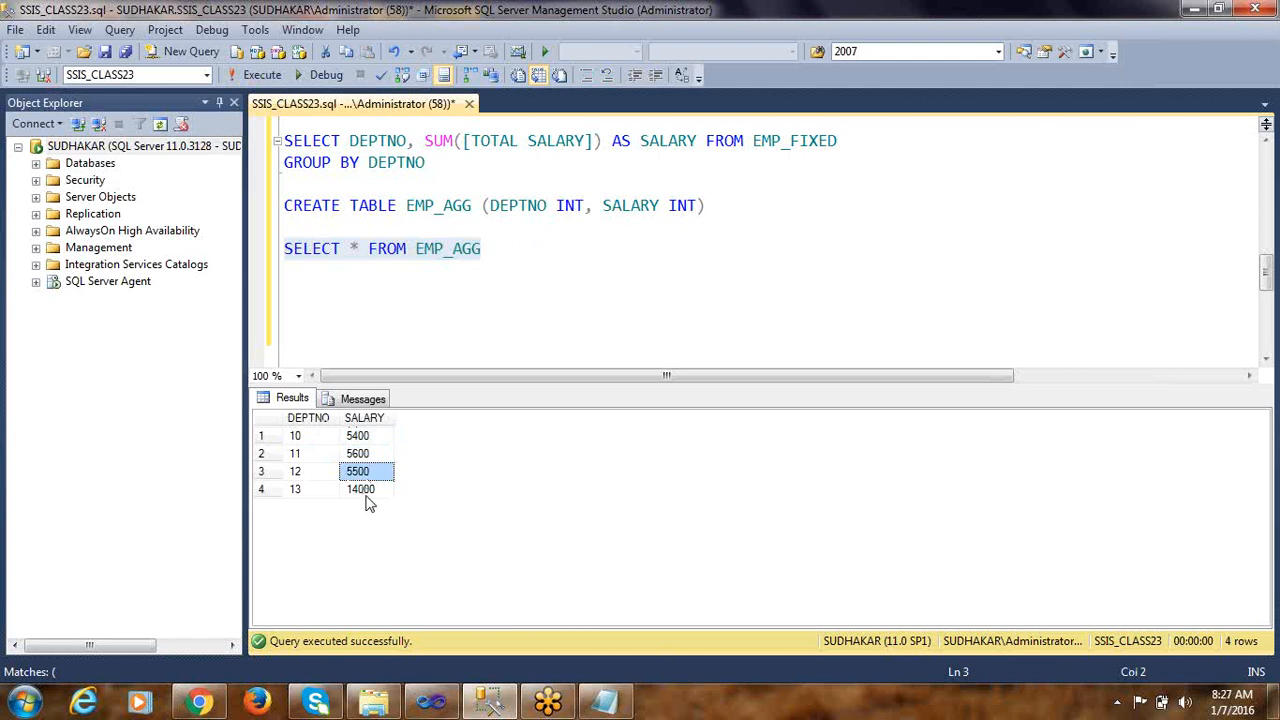
click(364, 490)
key(alt+Tab)
click(702, 290)
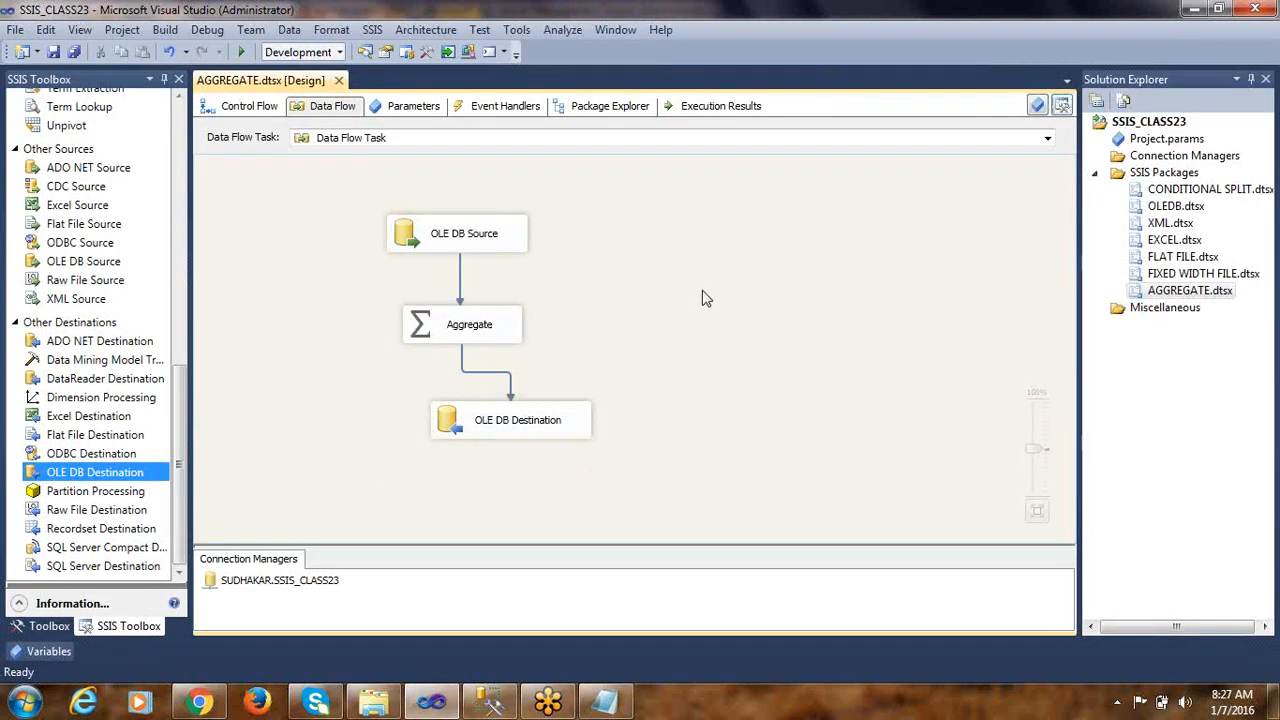